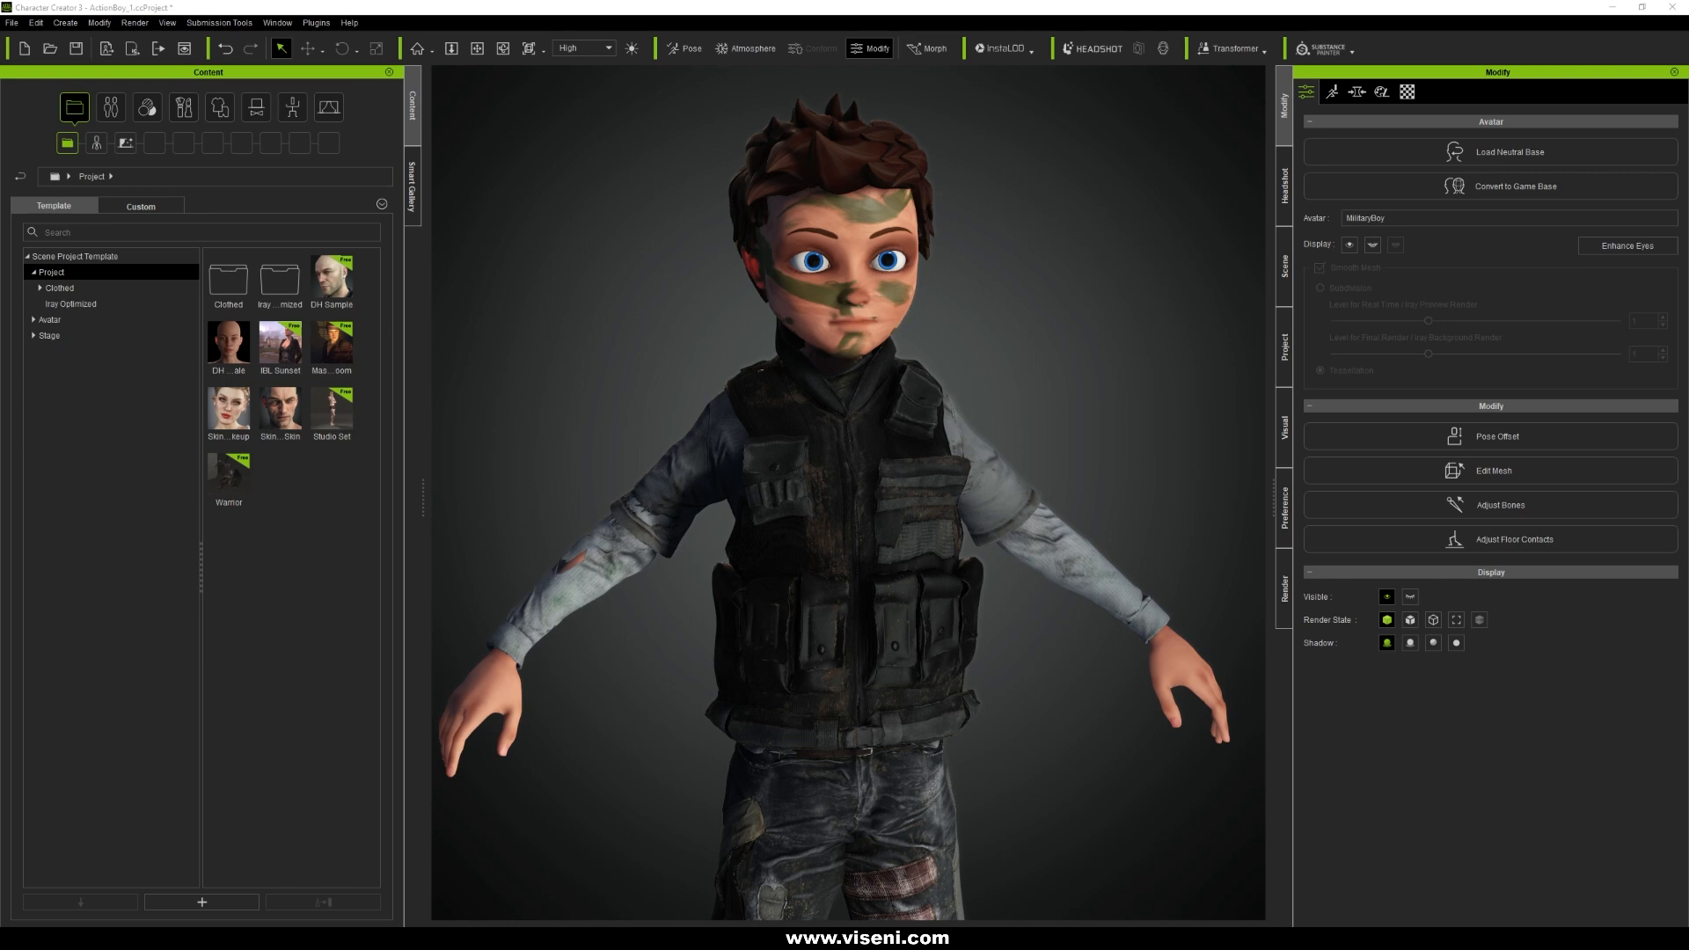
# Open the Cartoon Character Designer toon pack in the Smart Gallery and look through its base characters.
pyautogui.click(412, 187)
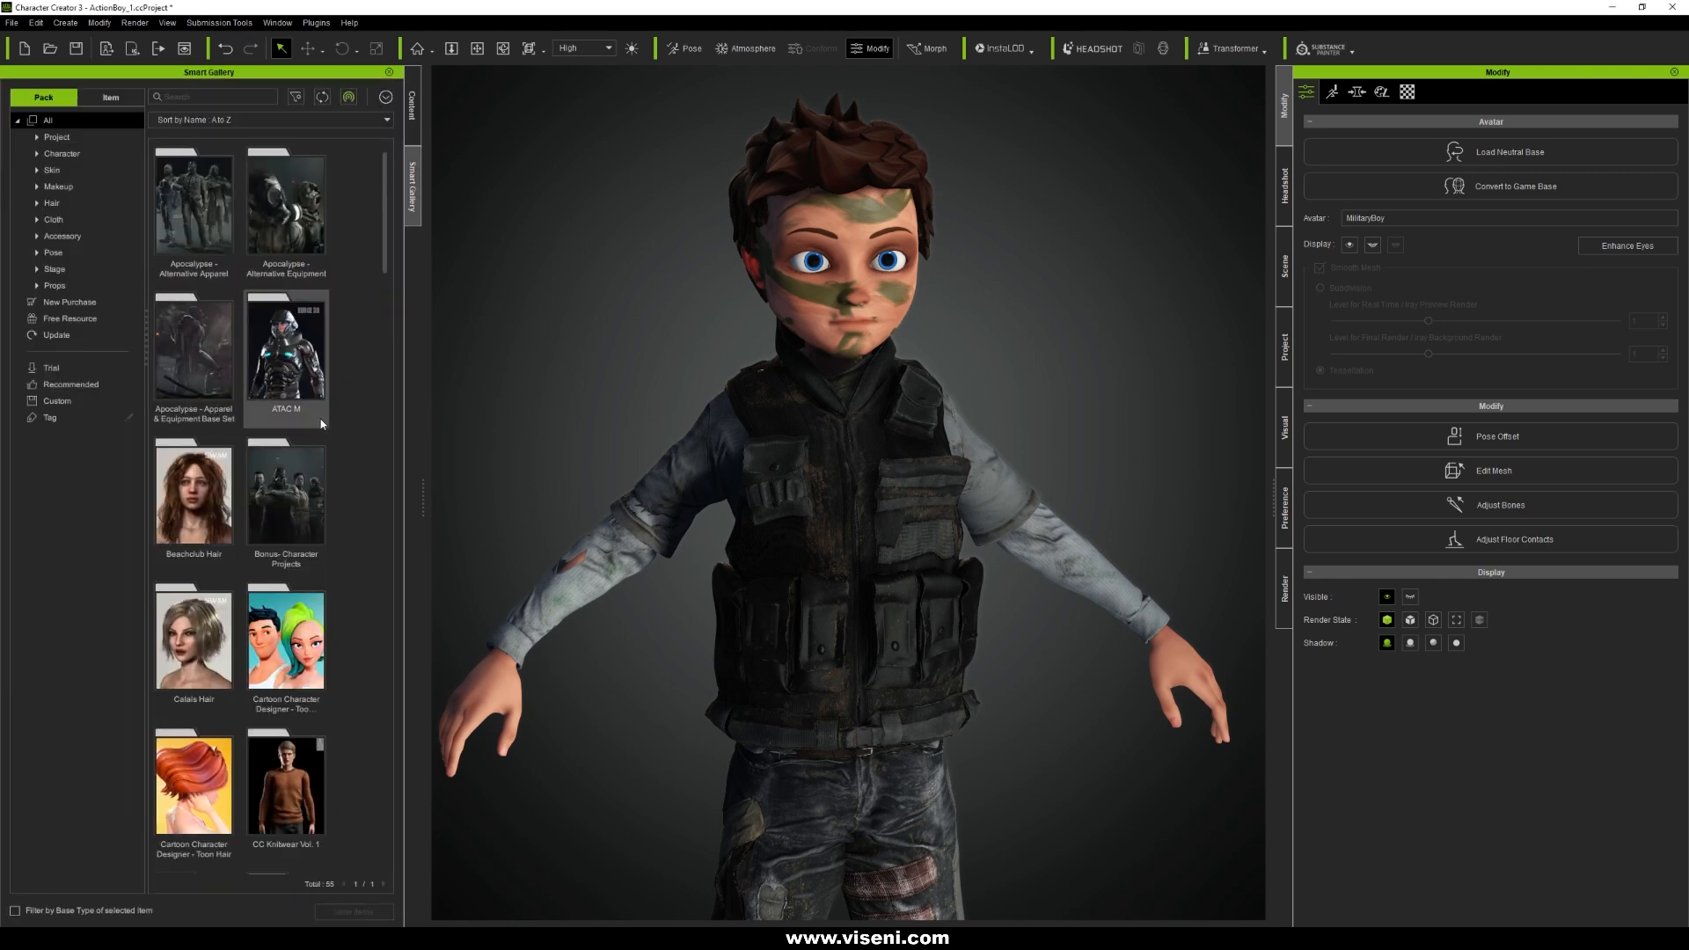
pyautogui.doubleClick(317, 642)
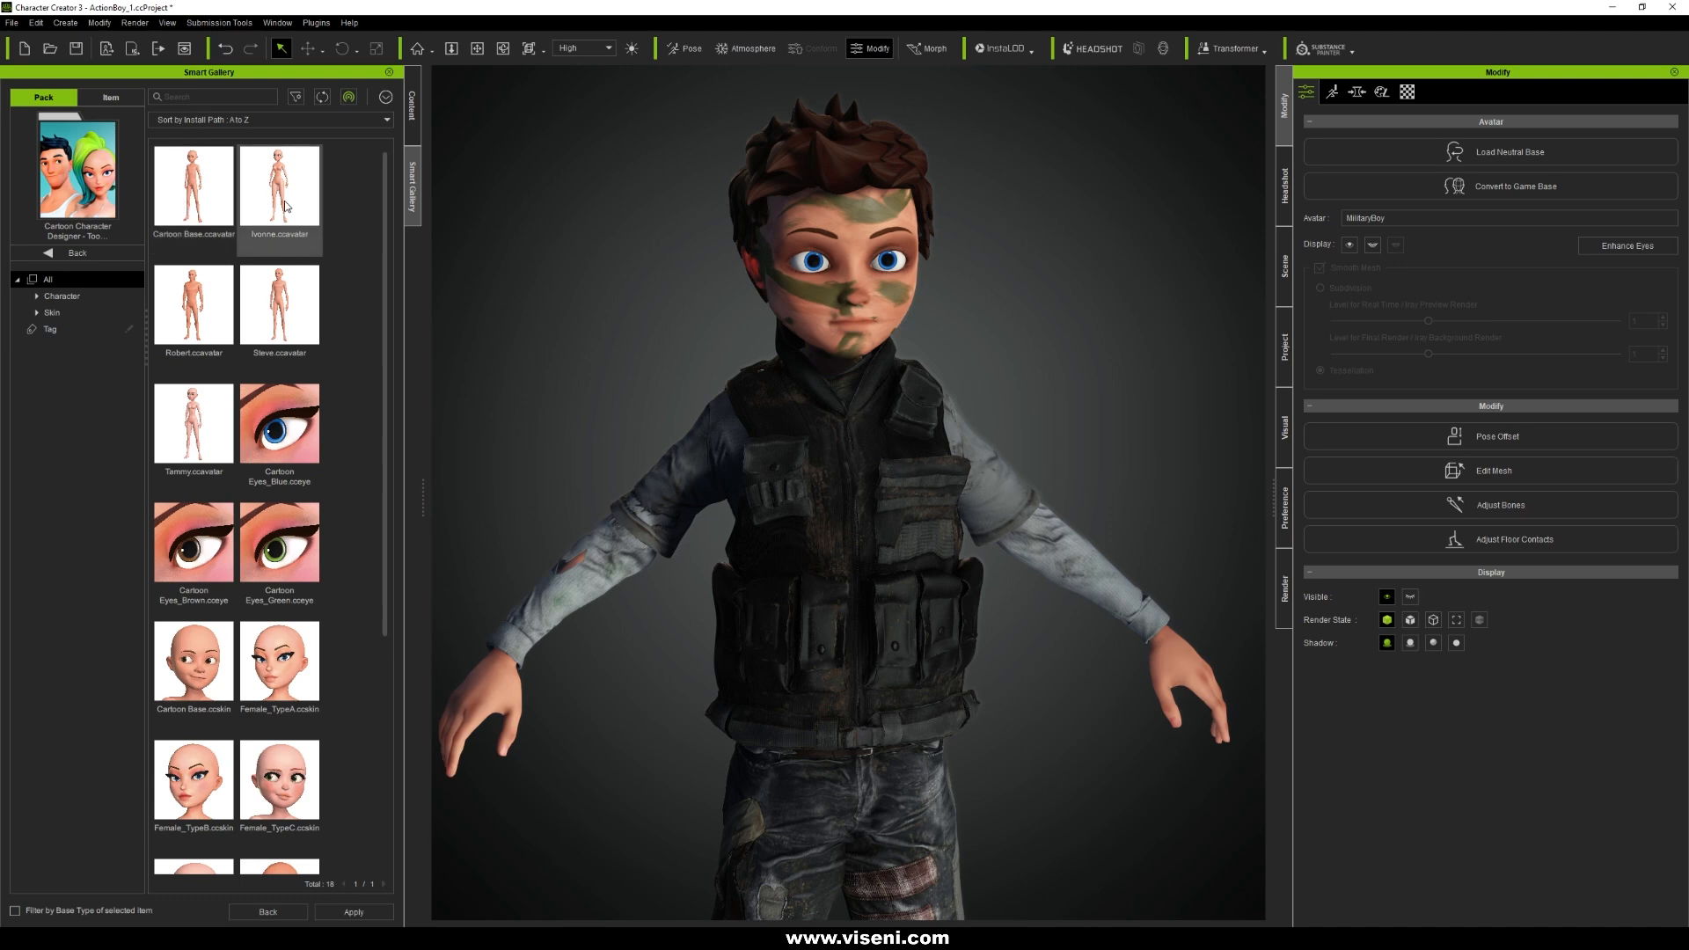
pyautogui.moveTo(386, 201)
pyautogui.mouseDown()
pyautogui.moveTo(381, 517)
pyautogui.moveTo(380, 201)
pyautogui.mouseUp()
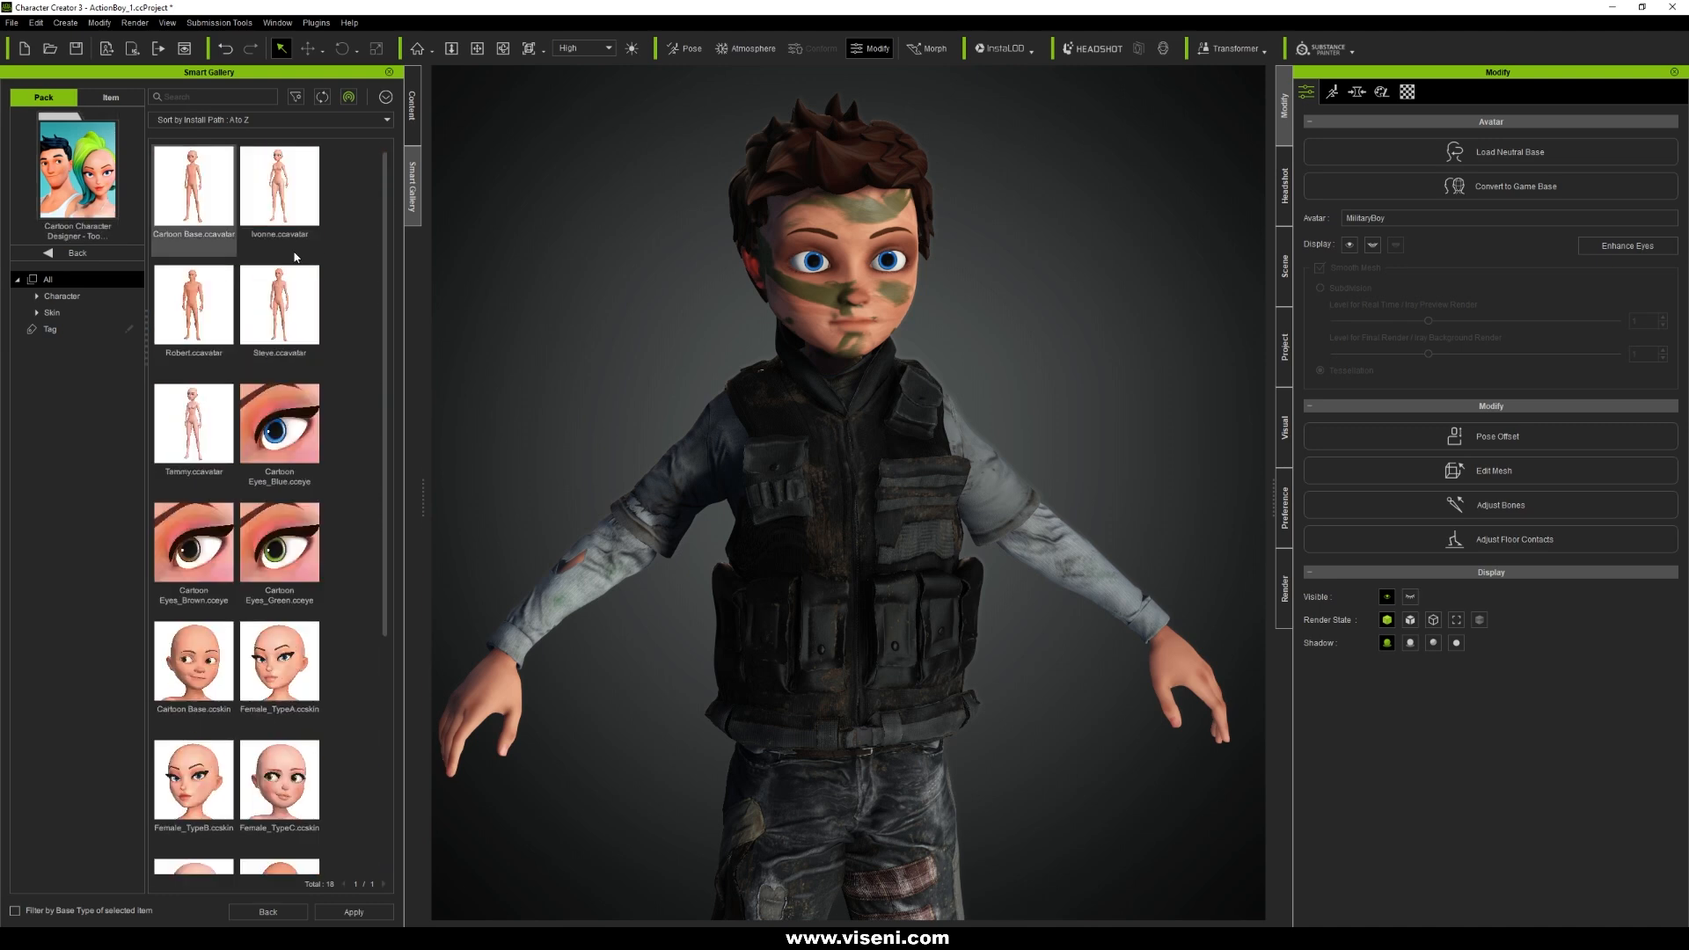
# Examine the boy's camouflage-painted face, hair and vest from the front and from both sides.
pyautogui.moveTo(847, 312); pyautogui.dragTo(1039, 453, button='middle')
pyautogui.scroll(4, 862, 370)
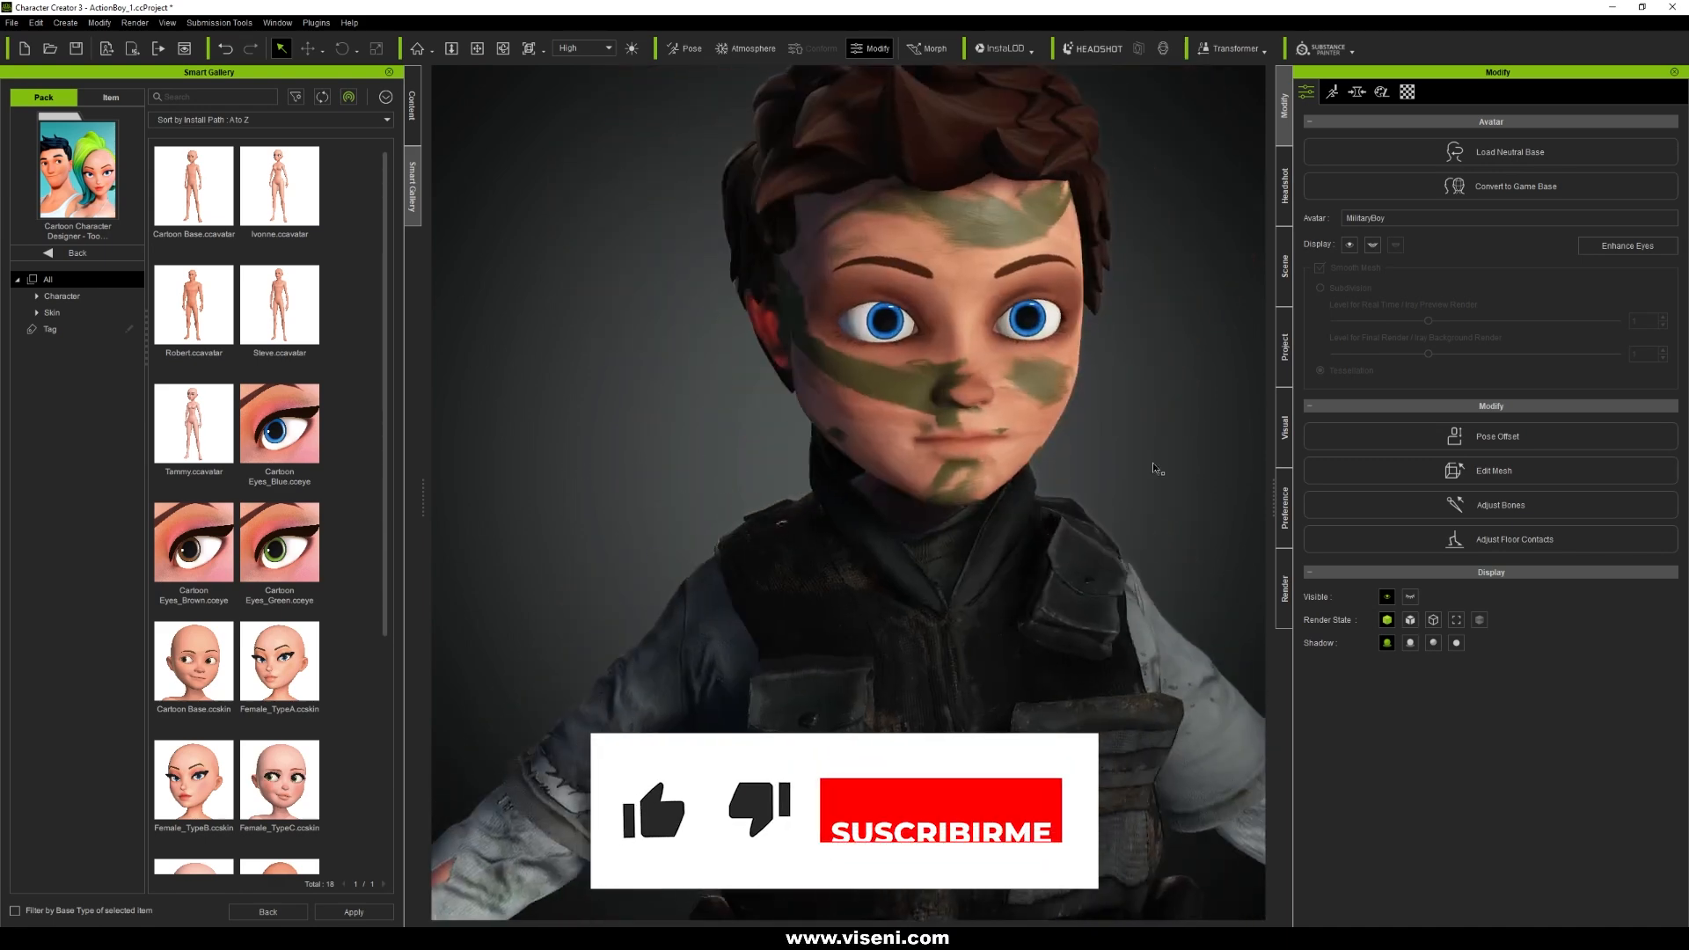
pyautogui.scroll(-2, 954, 413)
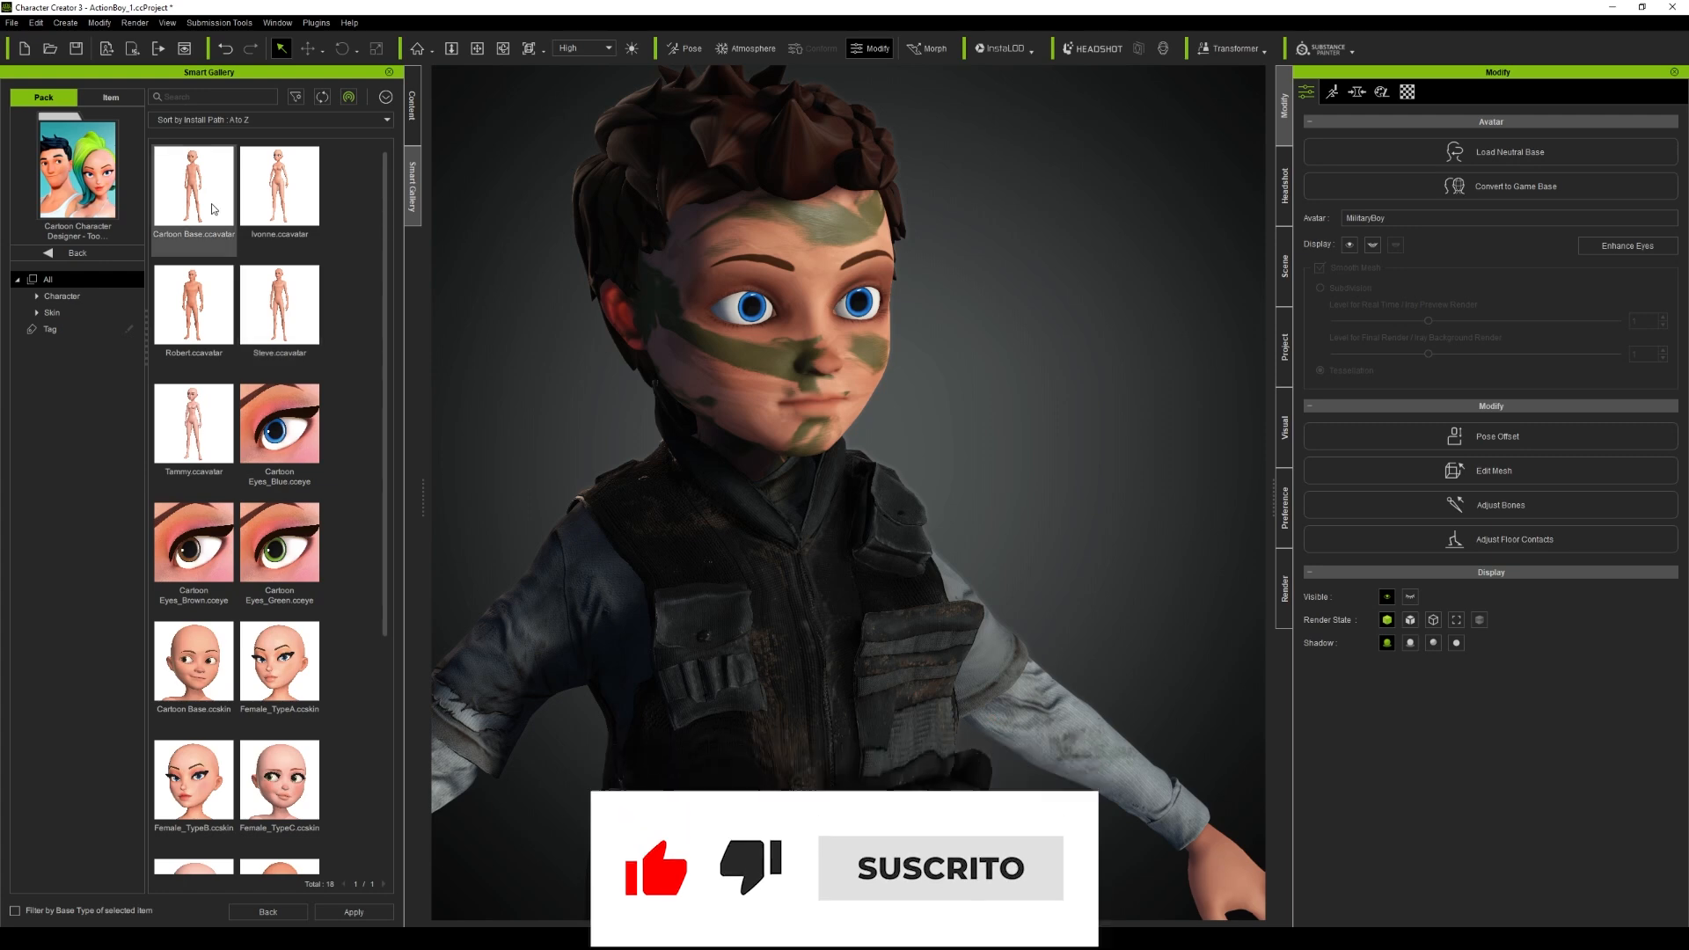
pyautogui.moveTo(709, 275); pyautogui.dragTo(1237, 422, button='middle')
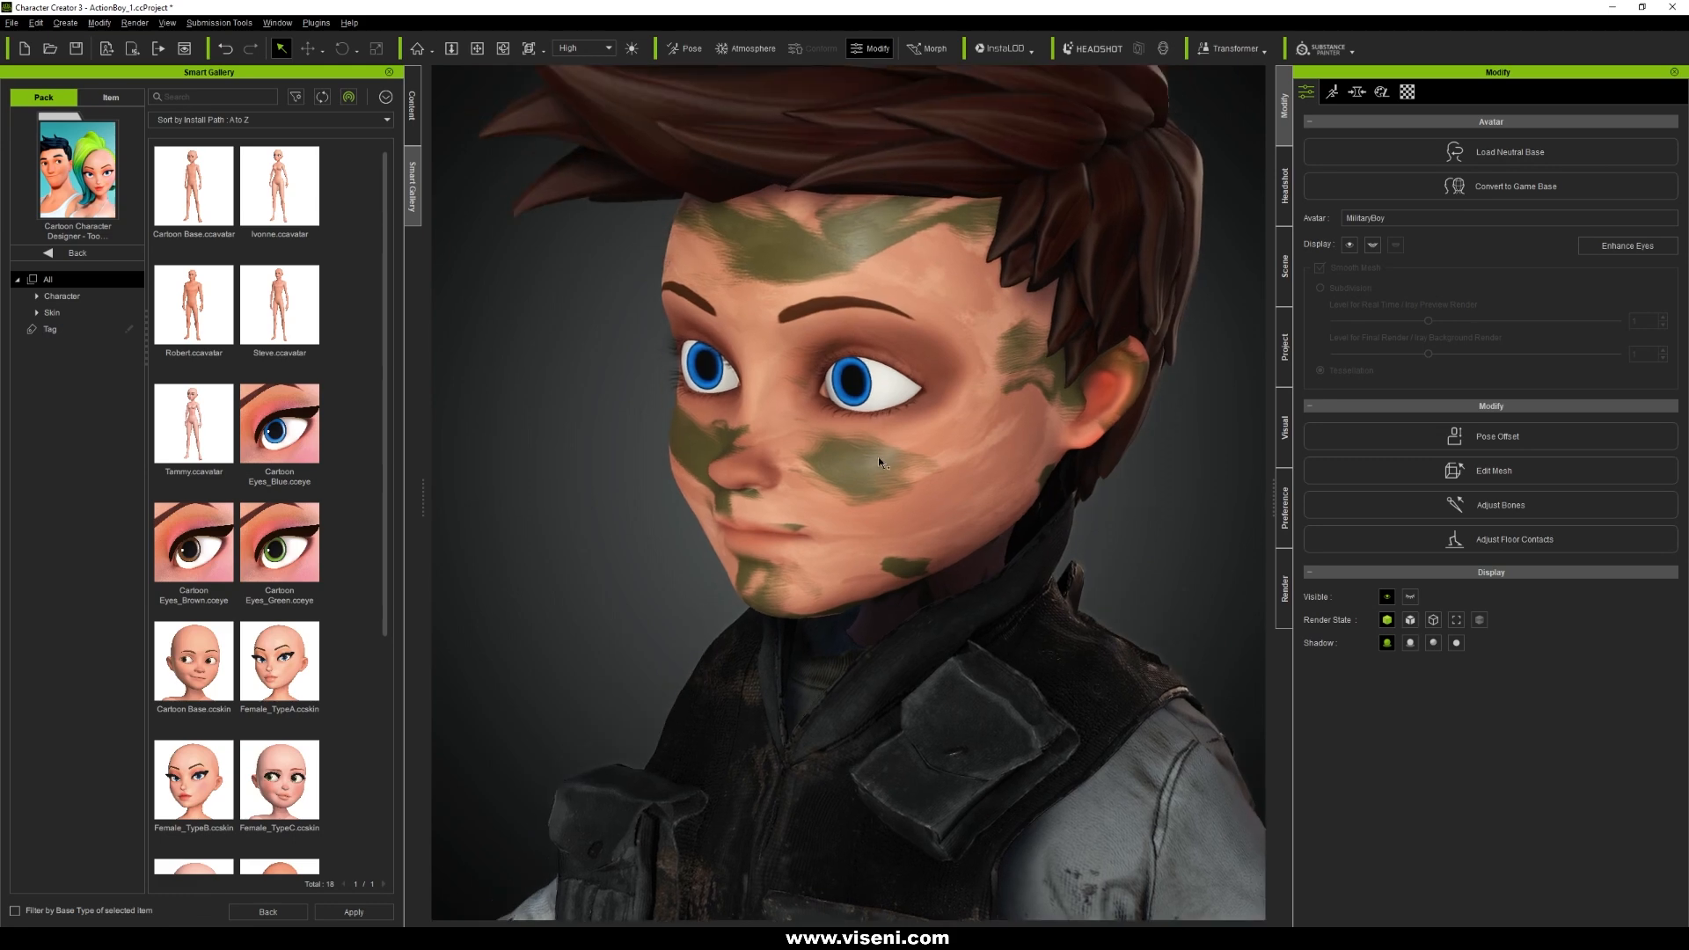
pyautogui.moveTo(896, 461); pyautogui.dragTo(682, 422, button='middle')
pyautogui.scroll(-3, 963, 250)
pyautogui.moveTo(979, 559); pyautogui.dragTo(825, 378, button='middle')
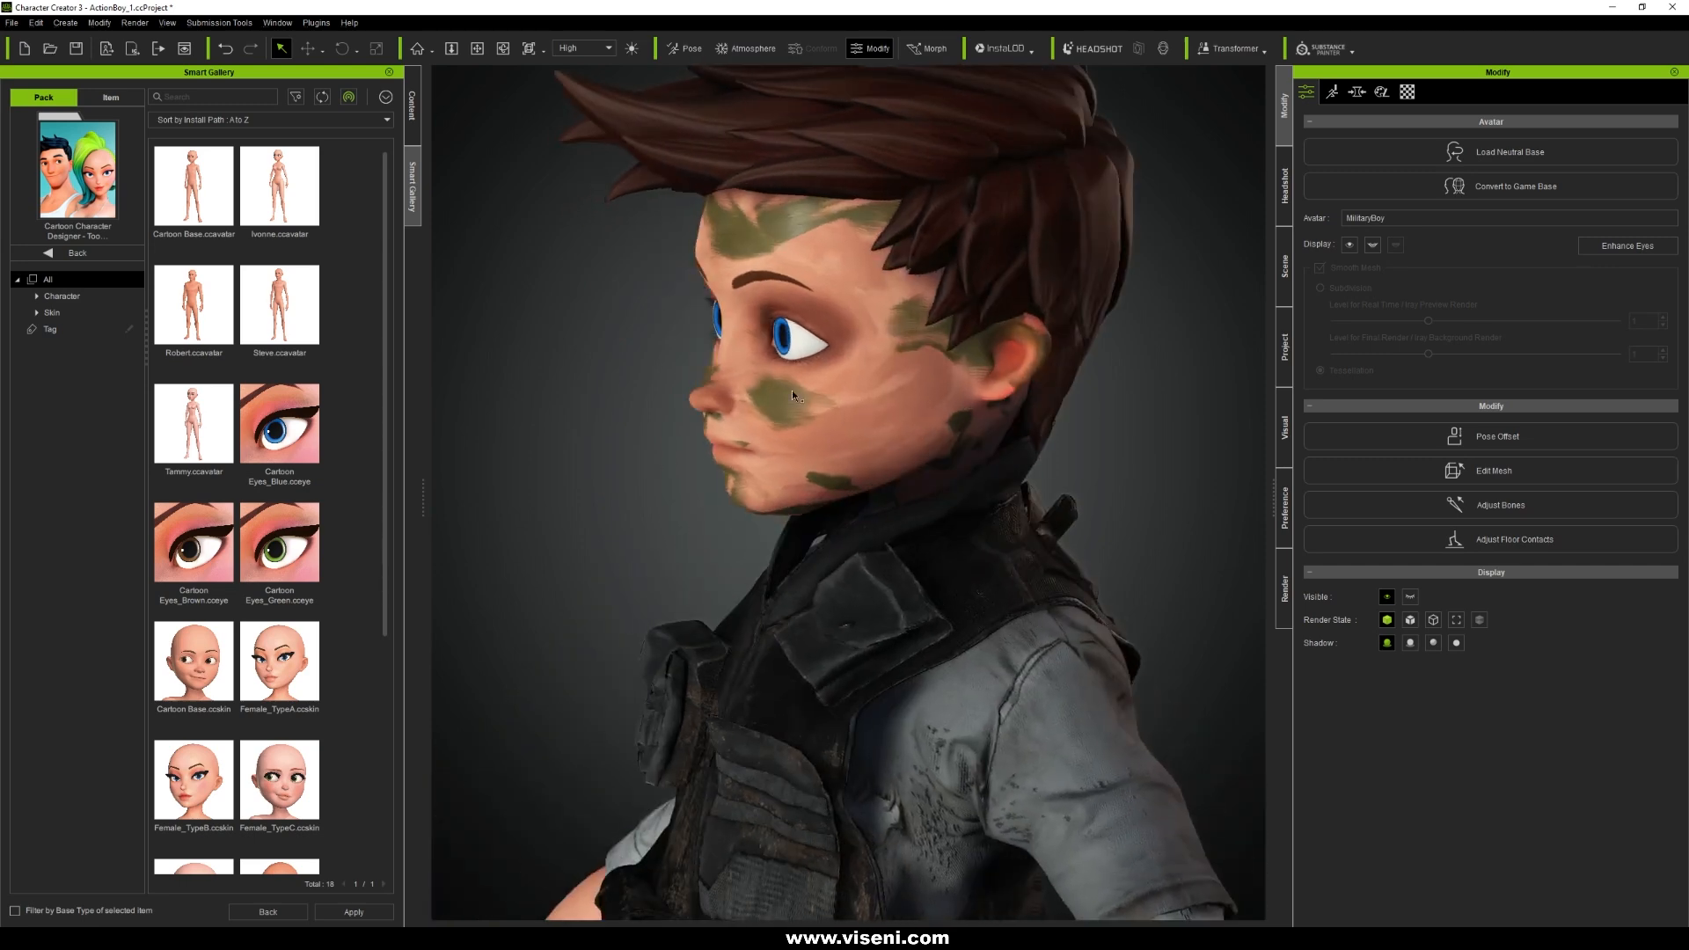
pyautogui.scroll(2, 822, 406)
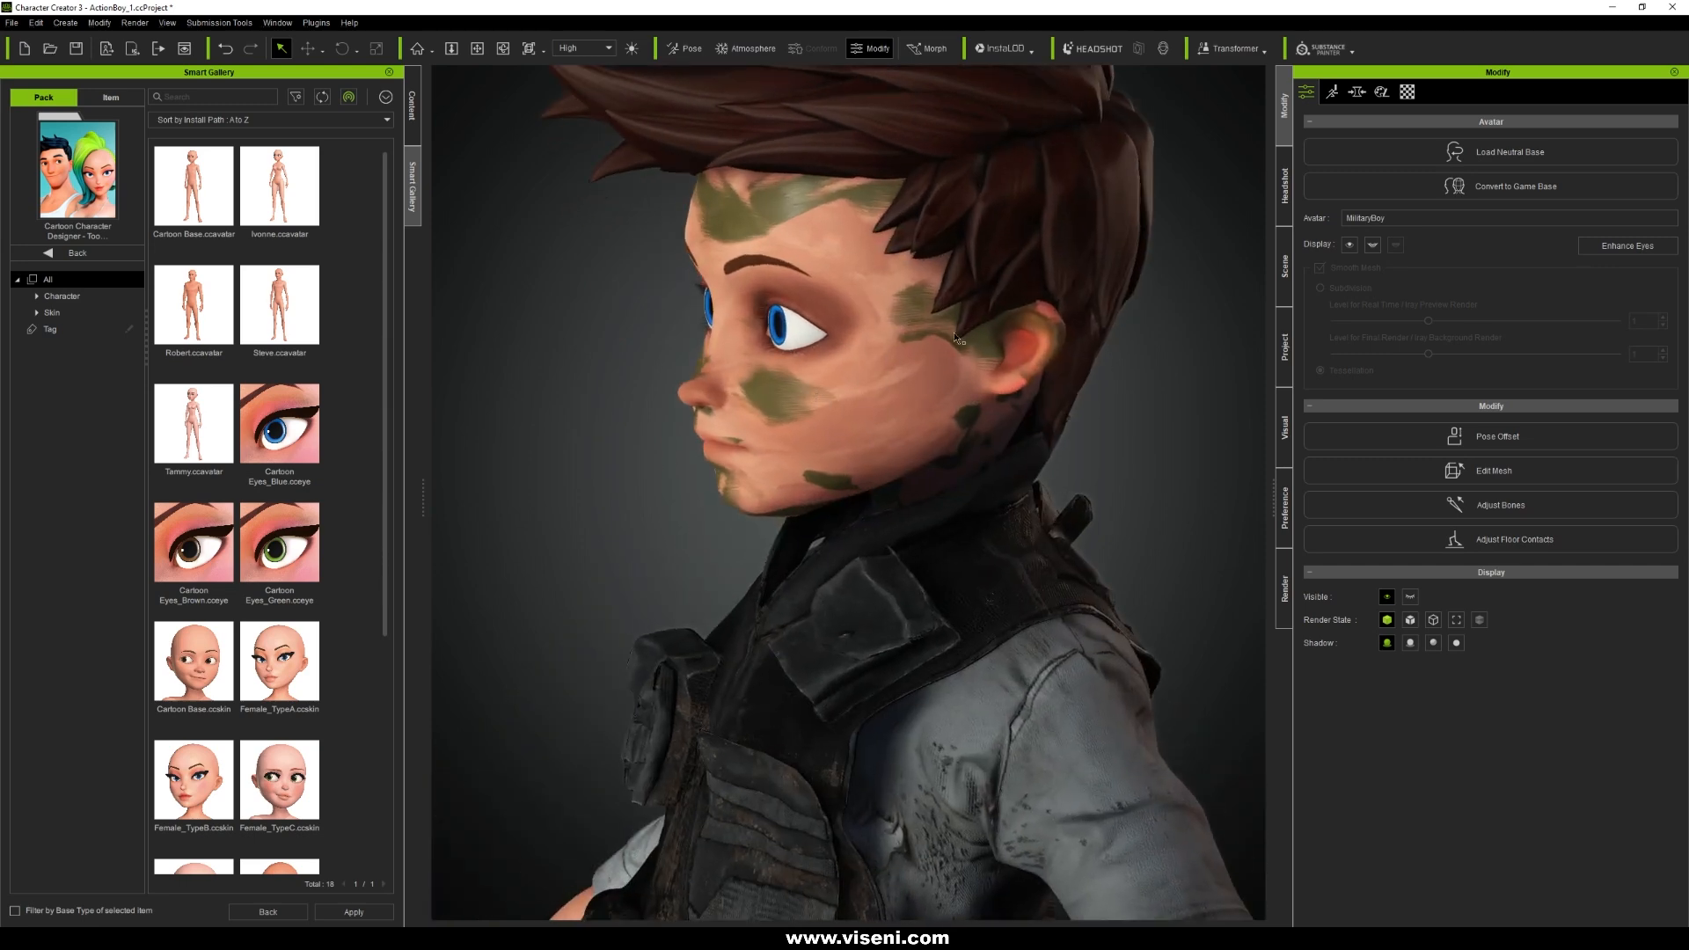
# Select the boy character and activate the makeup editor for the Head material.
pyautogui.click(903, 297)
pyautogui.click(1356, 92)
pyautogui.click(1382, 92)
pyautogui.click(1309, 144)
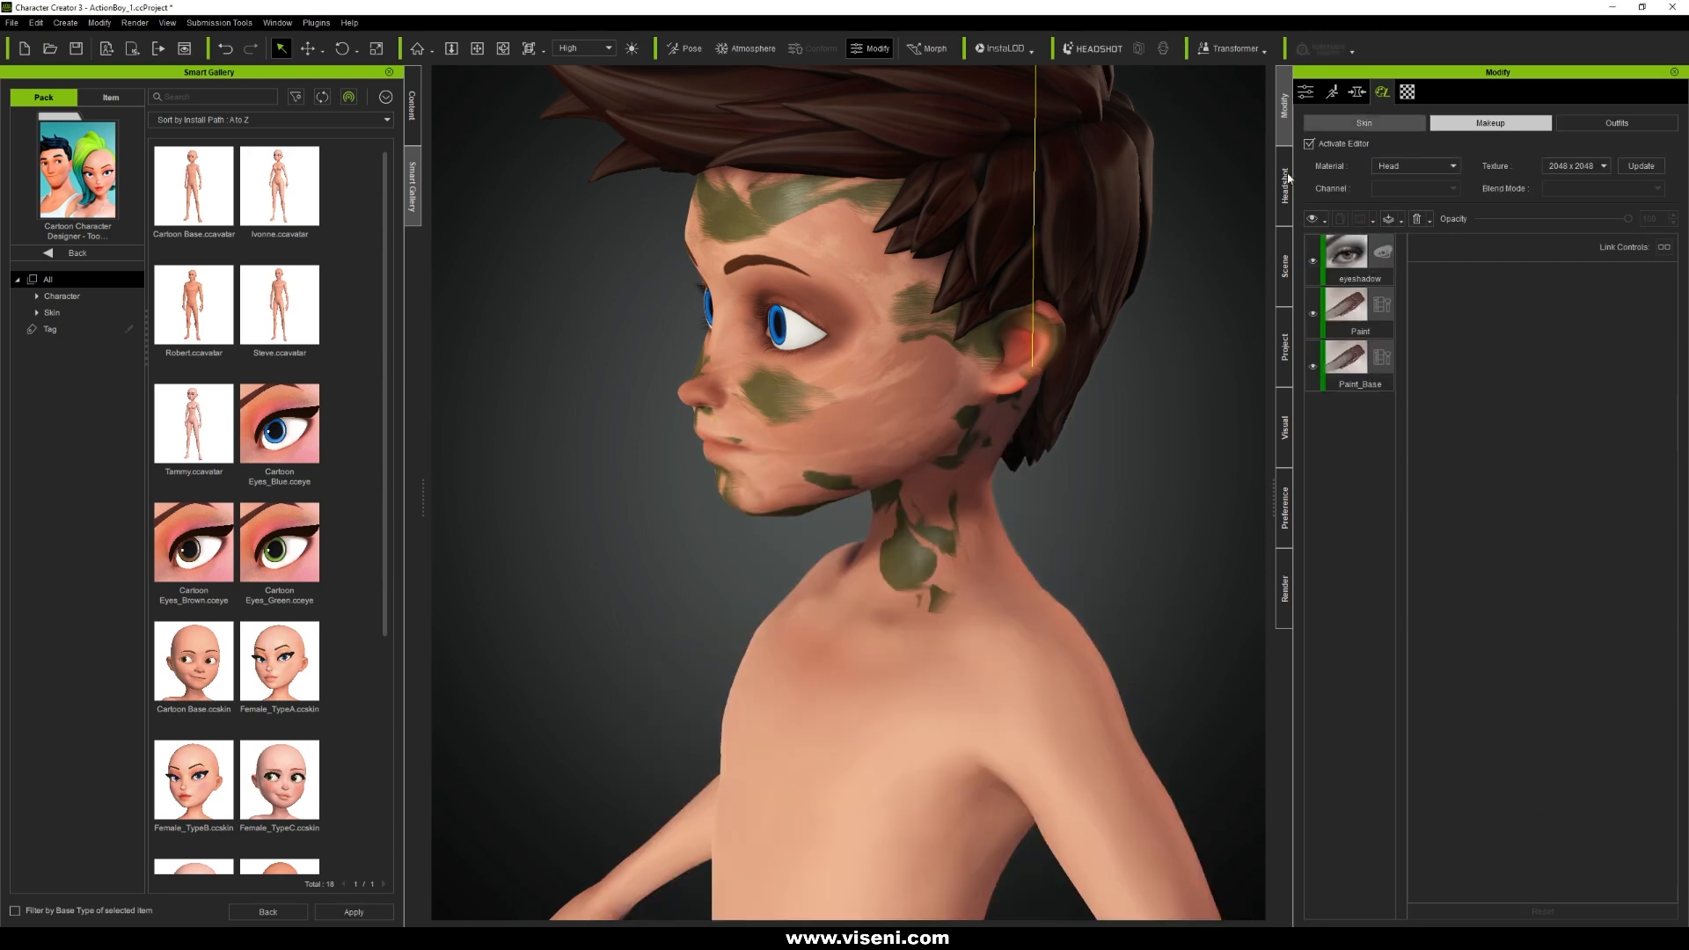
# Hide the eyeshadow, Paint and Paint_Base makeup layers one after another to reveal the bare skin.
pyautogui.moveTo(840, 357); pyautogui.dragTo(1059, 440, button='middle')
pyautogui.scroll(3, 1169, 434)
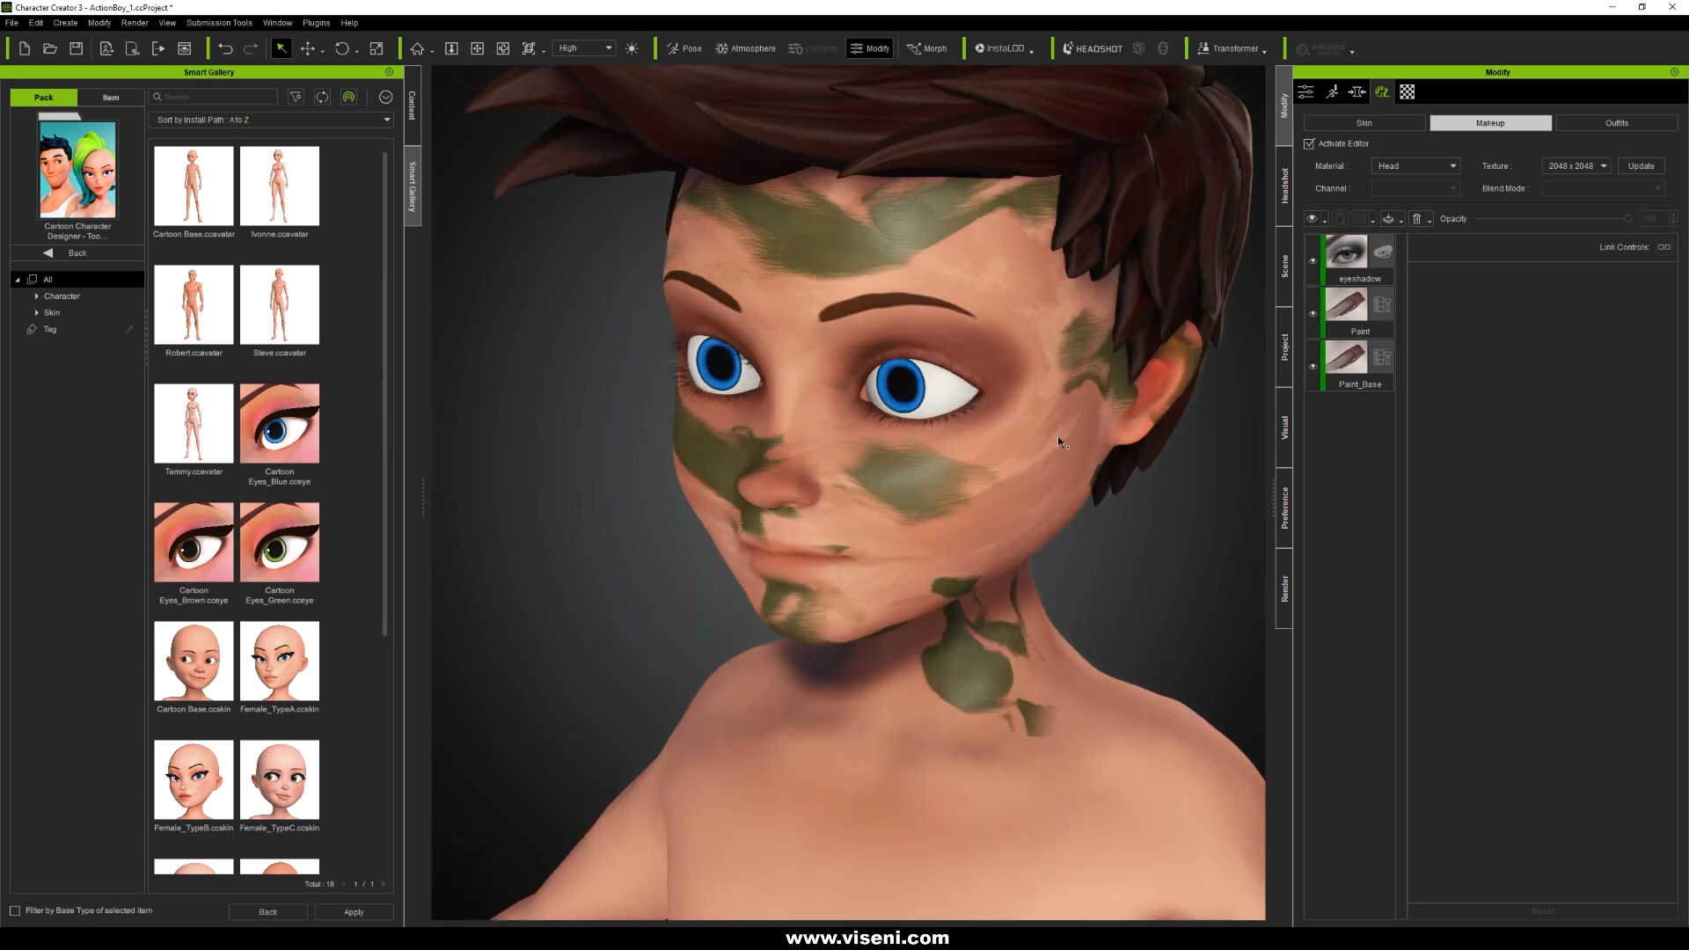
pyautogui.click(1313, 262)
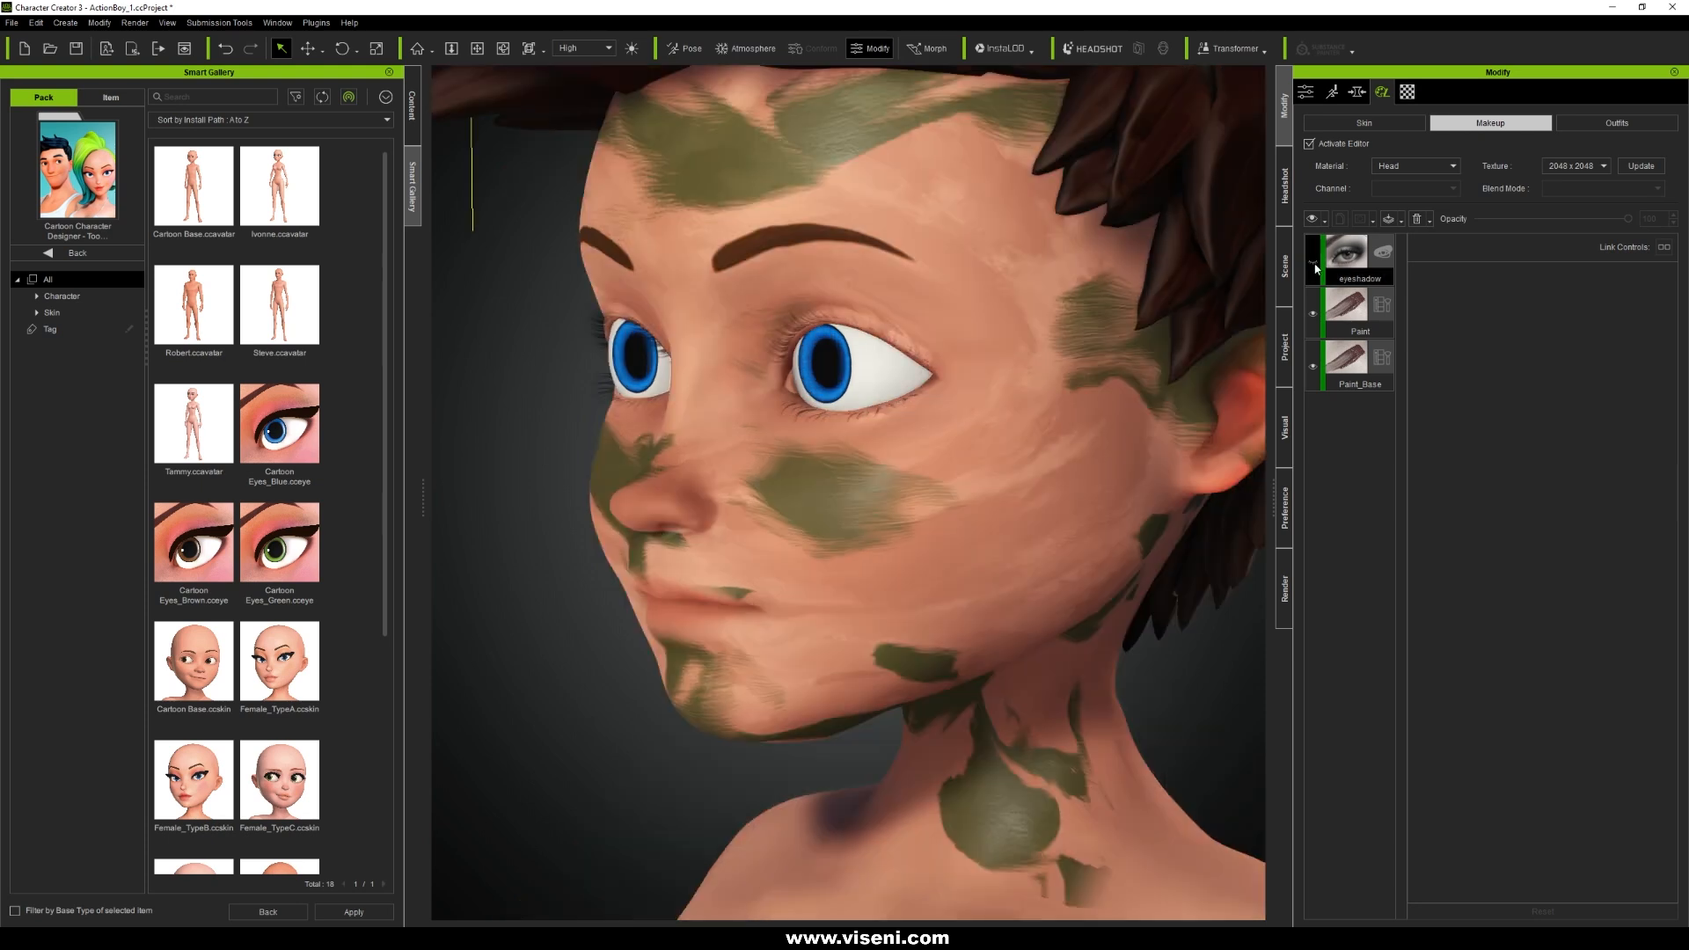
pyautogui.click(1313, 314)
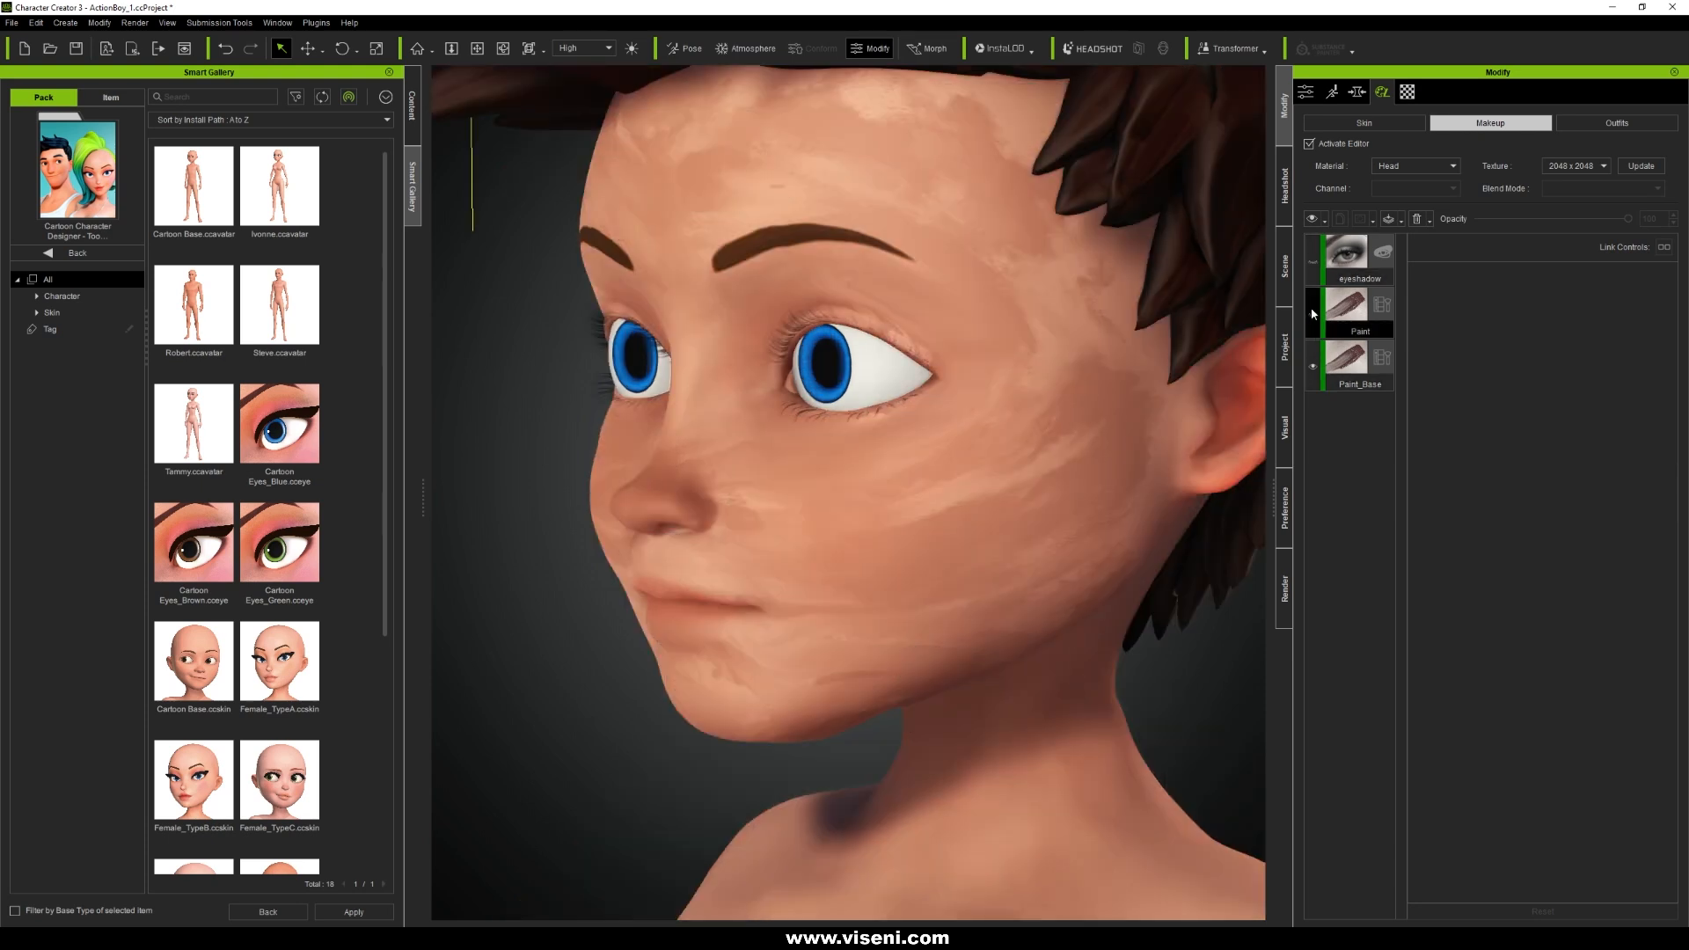
pyautogui.click(1314, 367)
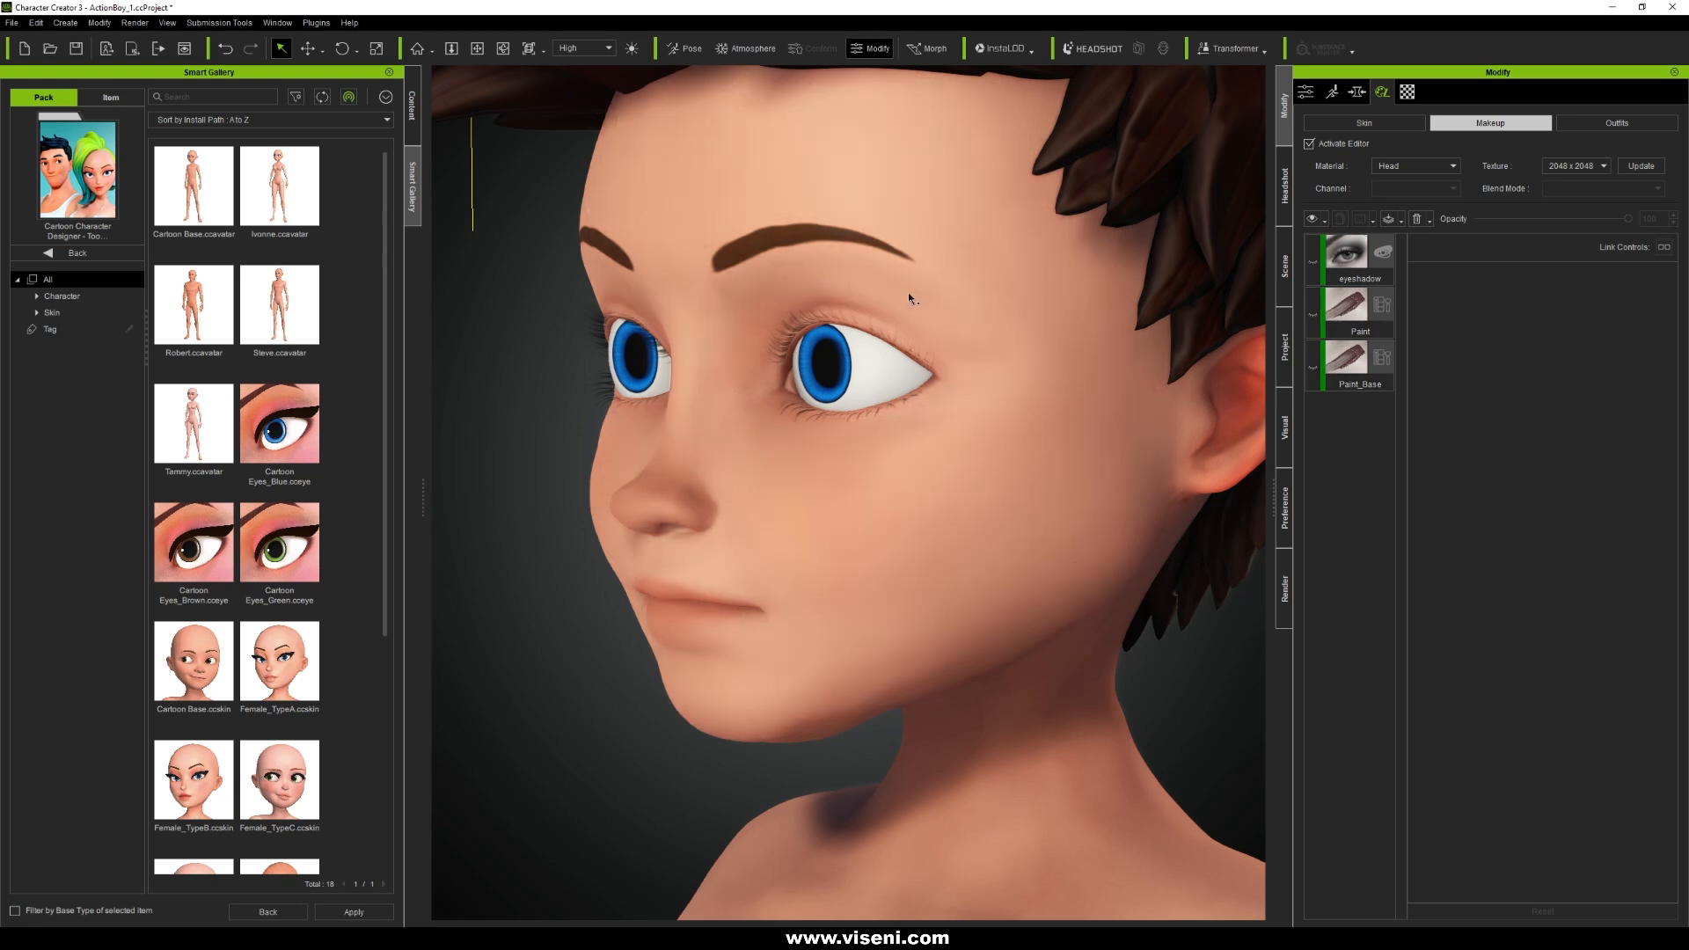
# Show the Paint_Base, Paint and eyeshadow makeup layers again and inspect the painted face from several angles.
pyautogui.click(1314, 368)
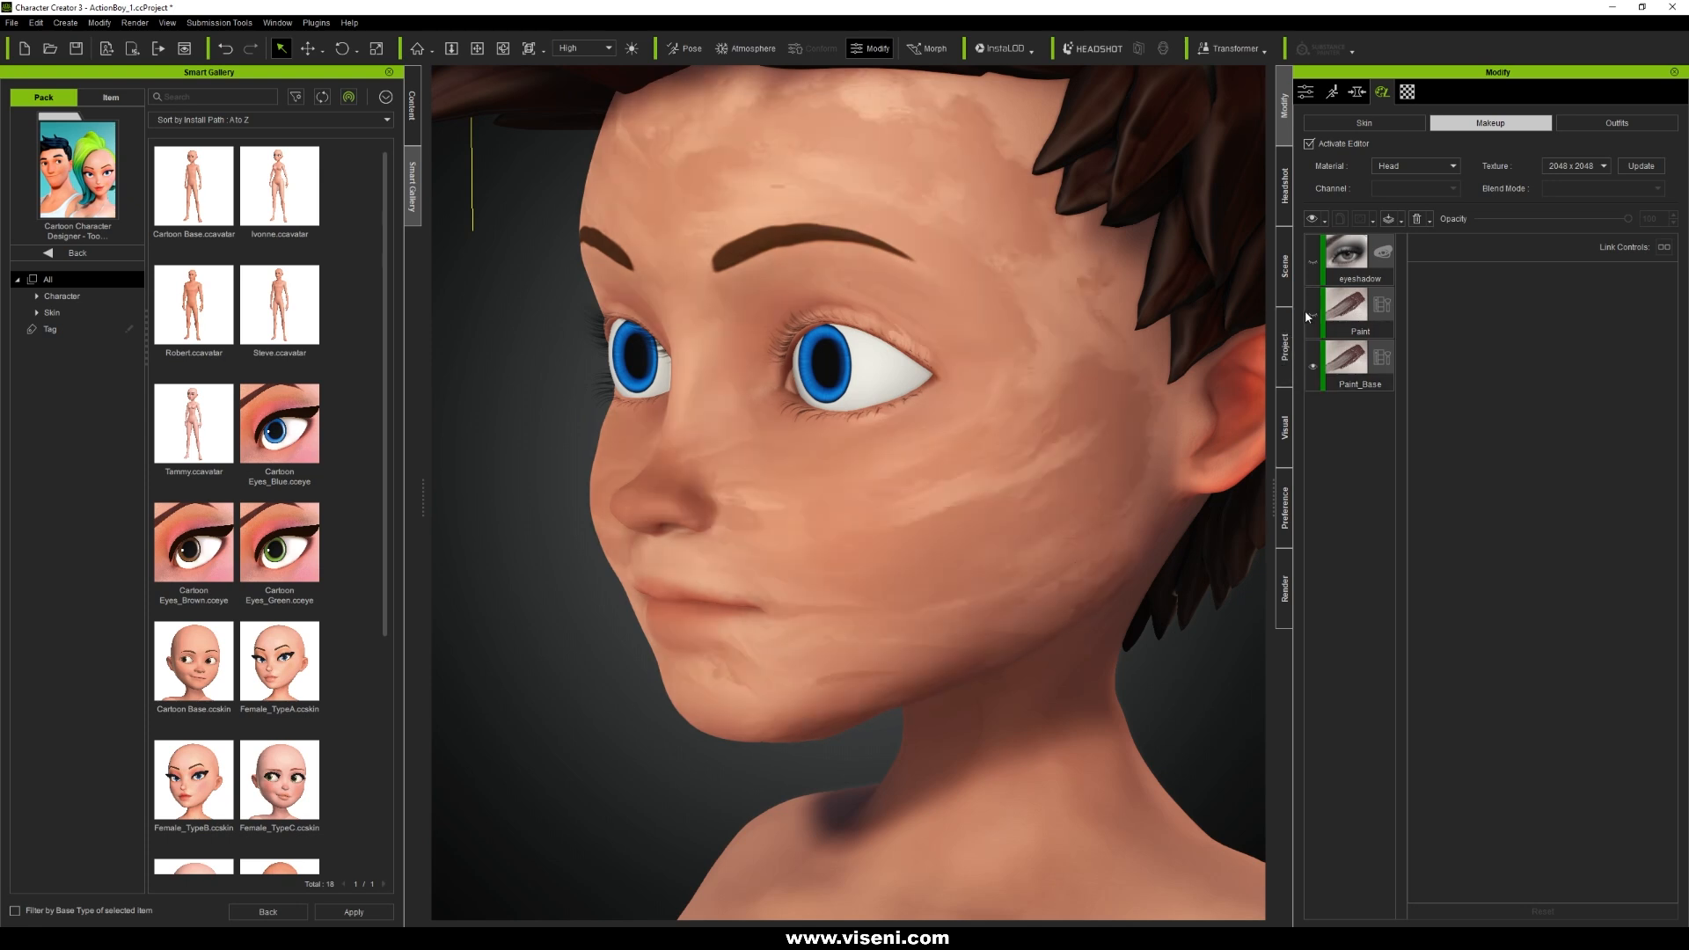
pyautogui.click(1311, 313)
pyautogui.moveTo(894, 464)
pyautogui.keyDown('alt'); pyautogui.mouseDown(button='right')
pyautogui.moveTo(1020, 466)
pyautogui.moveTo(914, 469)
pyautogui.mouseUp(button='right'); pyautogui.keyUp('alt')
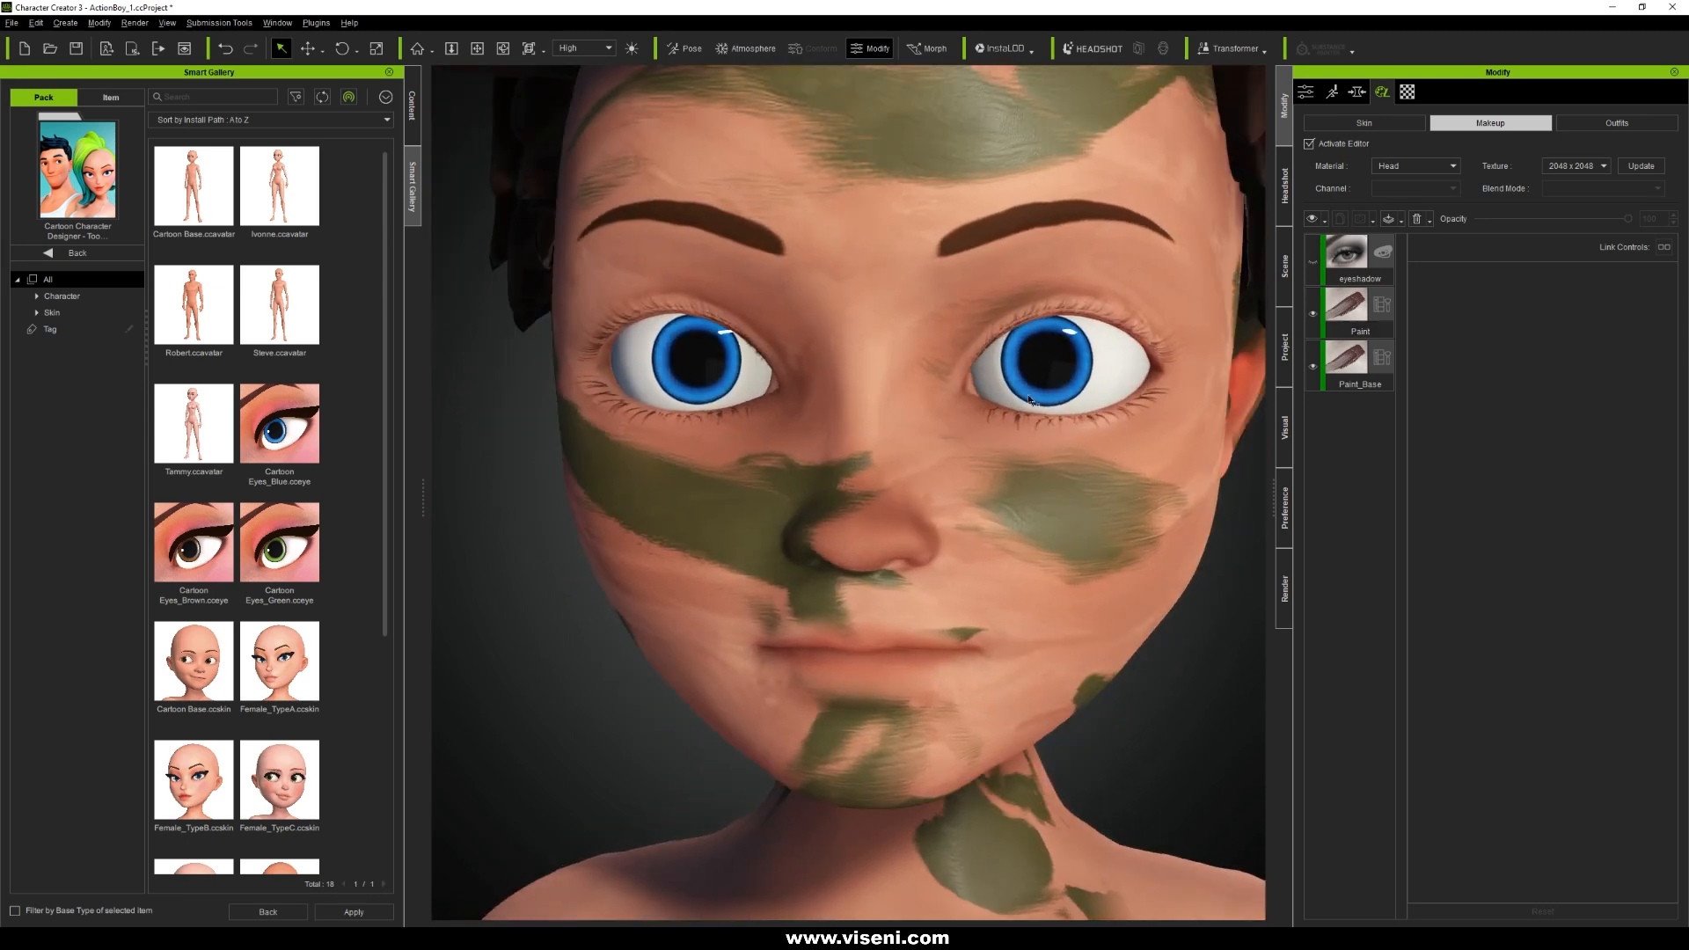
pyautogui.click(1313, 262)
pyautogui.keyDown('alt'); pyautogui.moveTo(1025, 432); pyautogui.dragTo(1033, 466); pyautogui.keyUp('alt')
pyautogui.keyDown('alt'); pyautogui.moveTo(1033, 467); pyautogui.dragTo(869, 426, button='right'); pyautogui.keyUp('alt')
pyautogui.scroll(-5, 834, 454)
pyautogui.scroll(4, 800, 484)
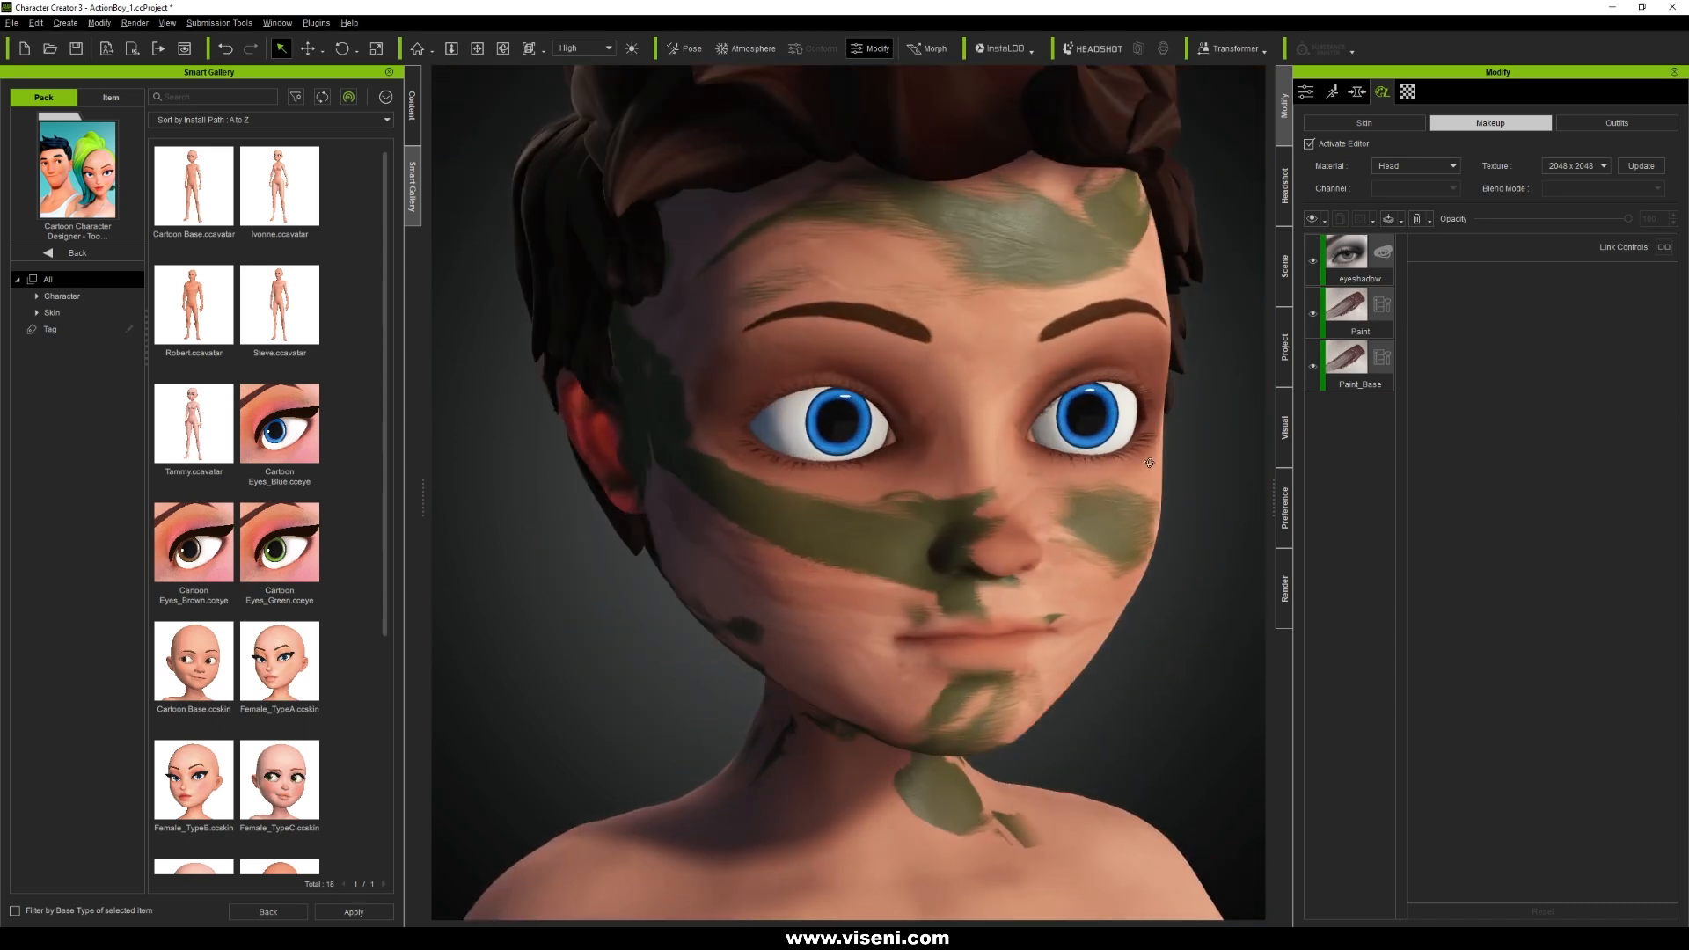
pyautogui.keyDown('alt'); pyautogui.moveTo(797, 421); pyautogui.dragTo(783, 400); pyautogui.keyUp('alt')
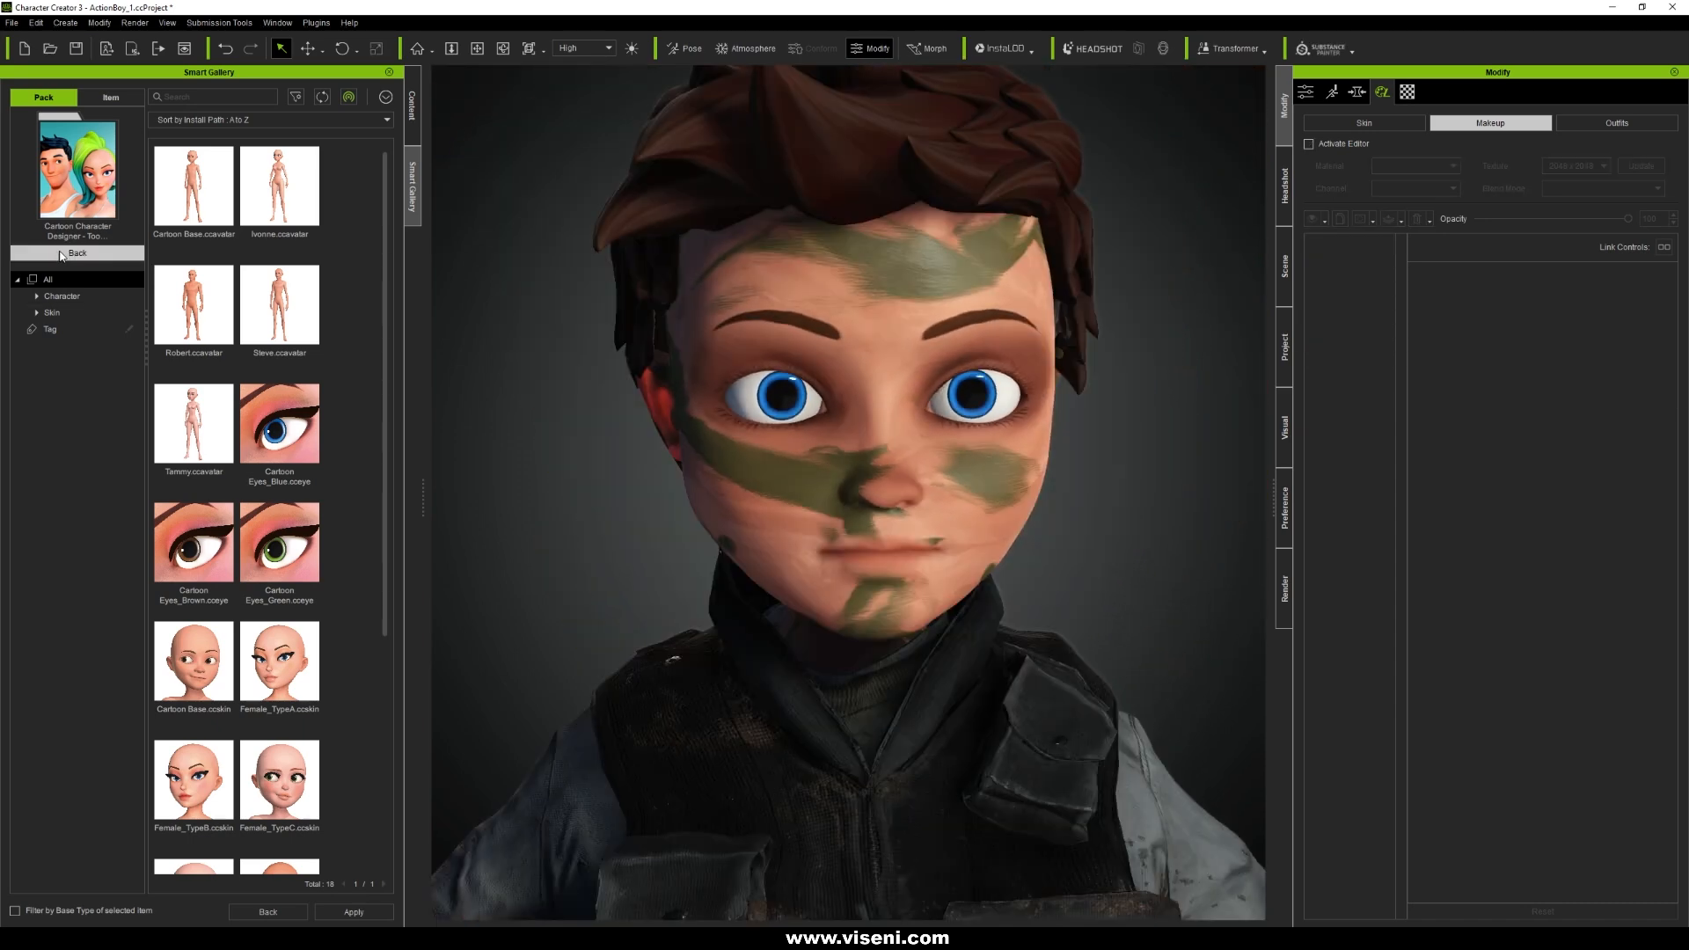
# Open the Apocalypse - Apparel & Equipment Base Set pack and browse its clothing alongside the outfit worn by the boy.
pyautogui.click(62, 254)
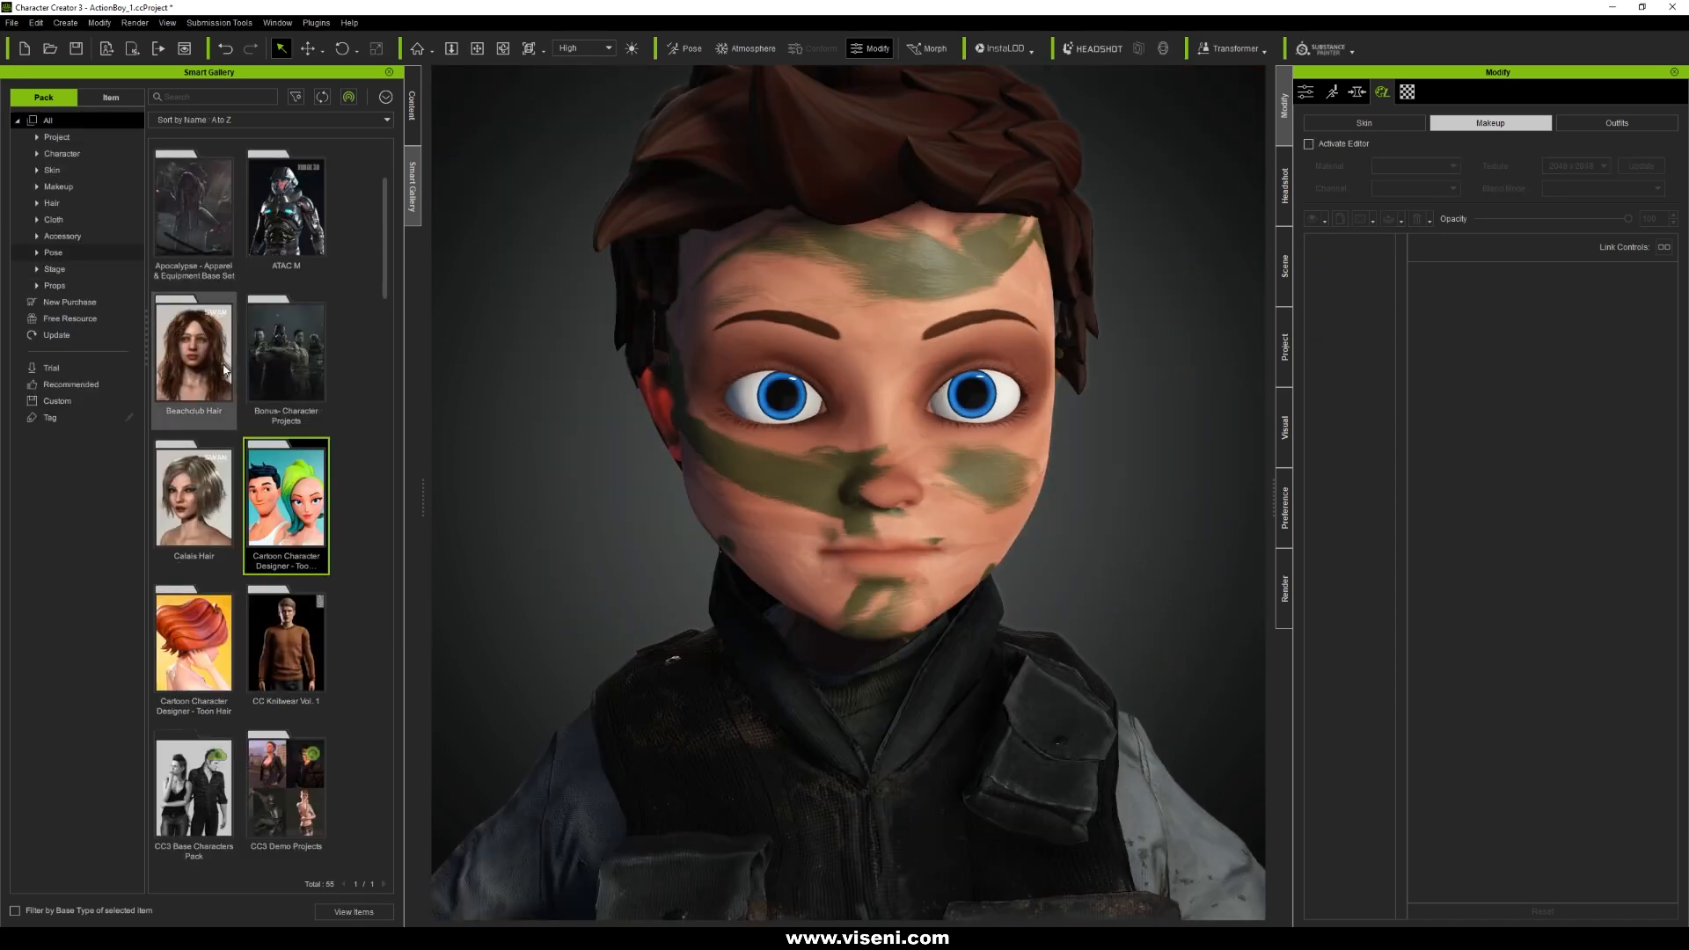
pyautogui.doubleClick(193, 207)
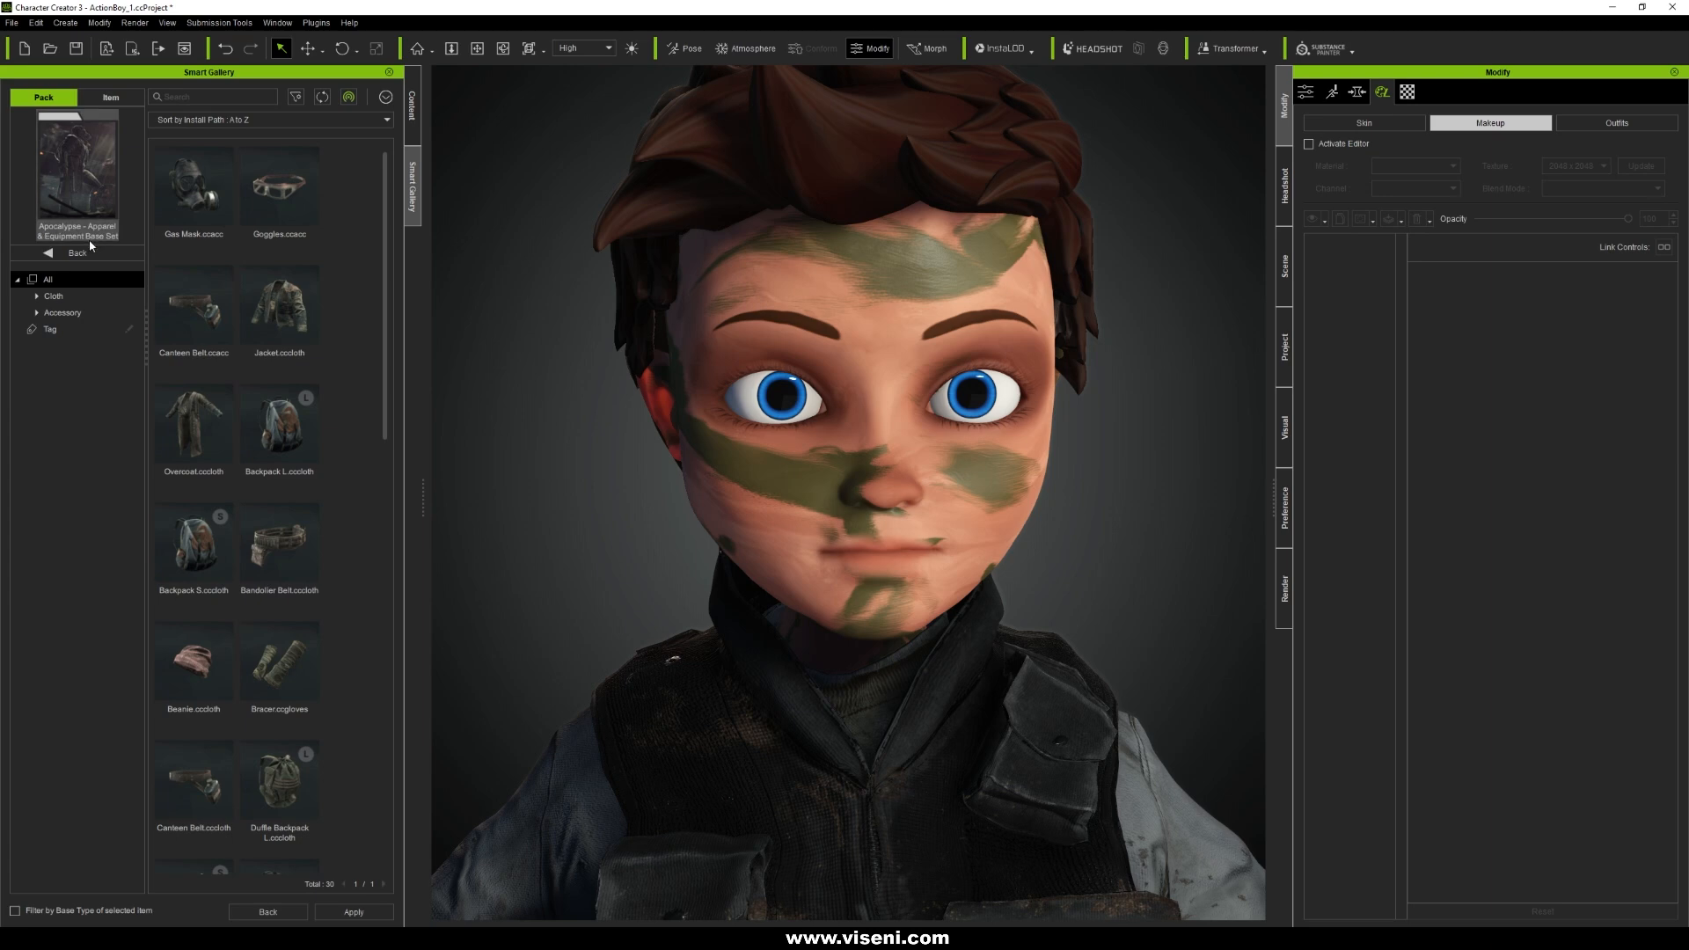
pyautogui.moveTo(792, 374); pyautogui.dragTo(797, 366, button='middle')
pyautogui.scroll(-5, 797, 366)
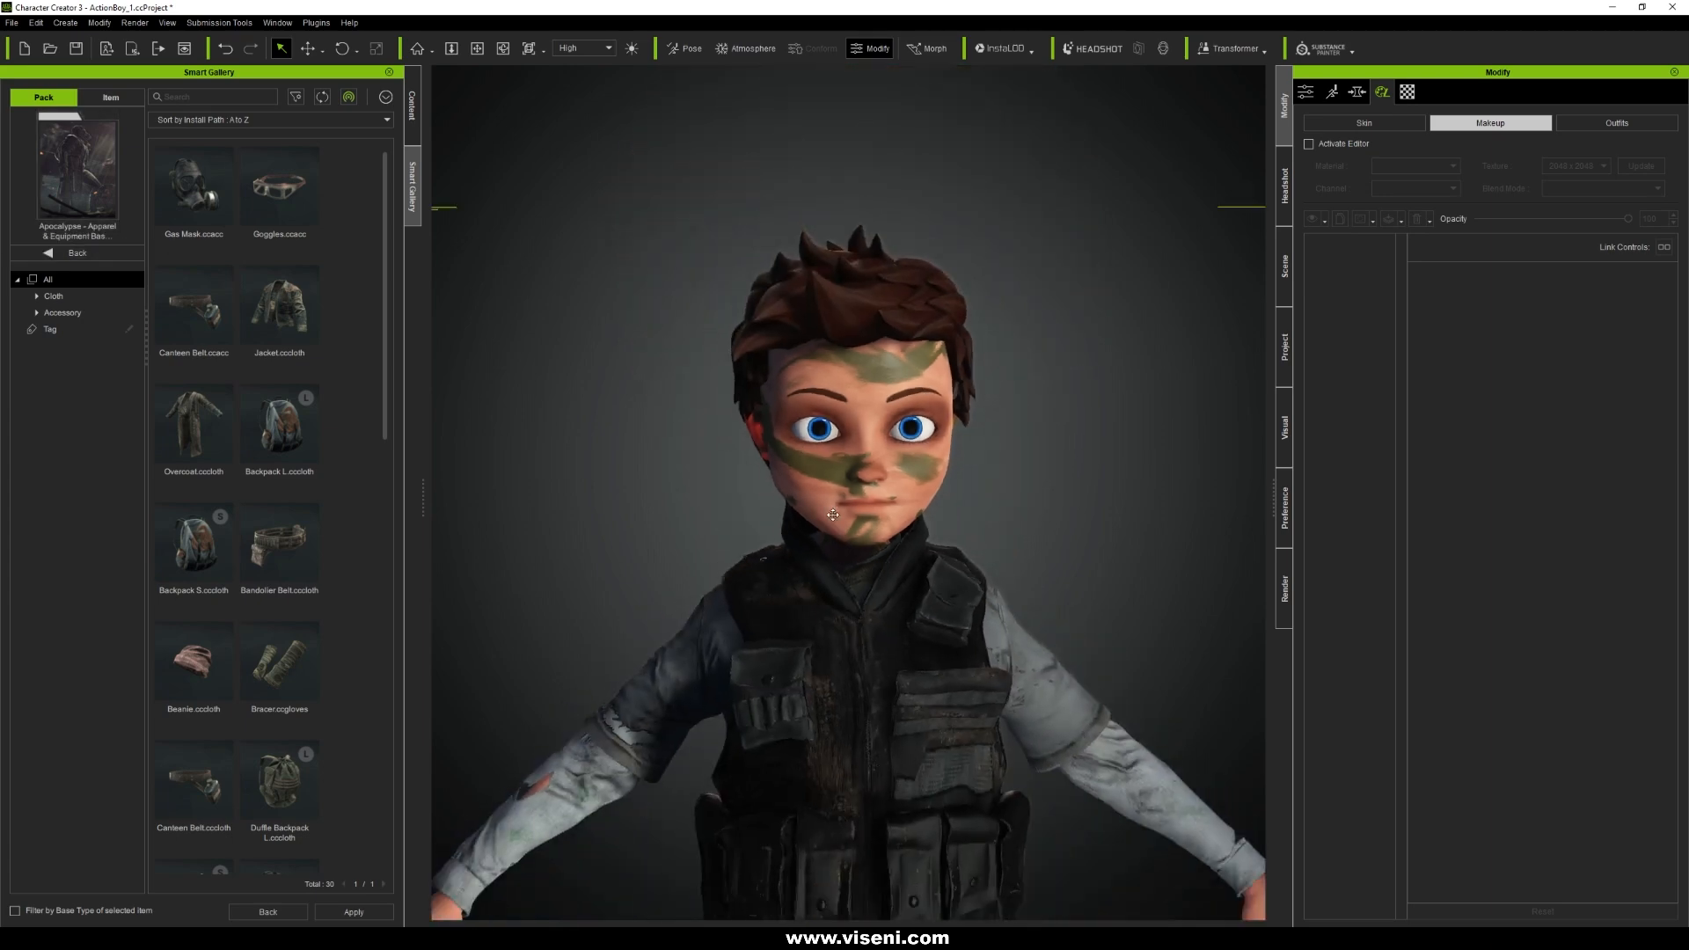
pyautogui.moveTo(834, 523); pyautogui.dragTo(833, 370, button='middle')
pyautogui.moveTo(959, 537); pyautogui.dragTo(832, 543, button='right')
pyautogui.moveTo(832, 544); pyautogui.dragTo(804, 412, button='middle')
pyautogui.moveTo(804, 412); pyautogui.dragTo(976, 413, button='right')
pyautogui.moveTo(386, 362); pyautogui.dragTo(403, 815)
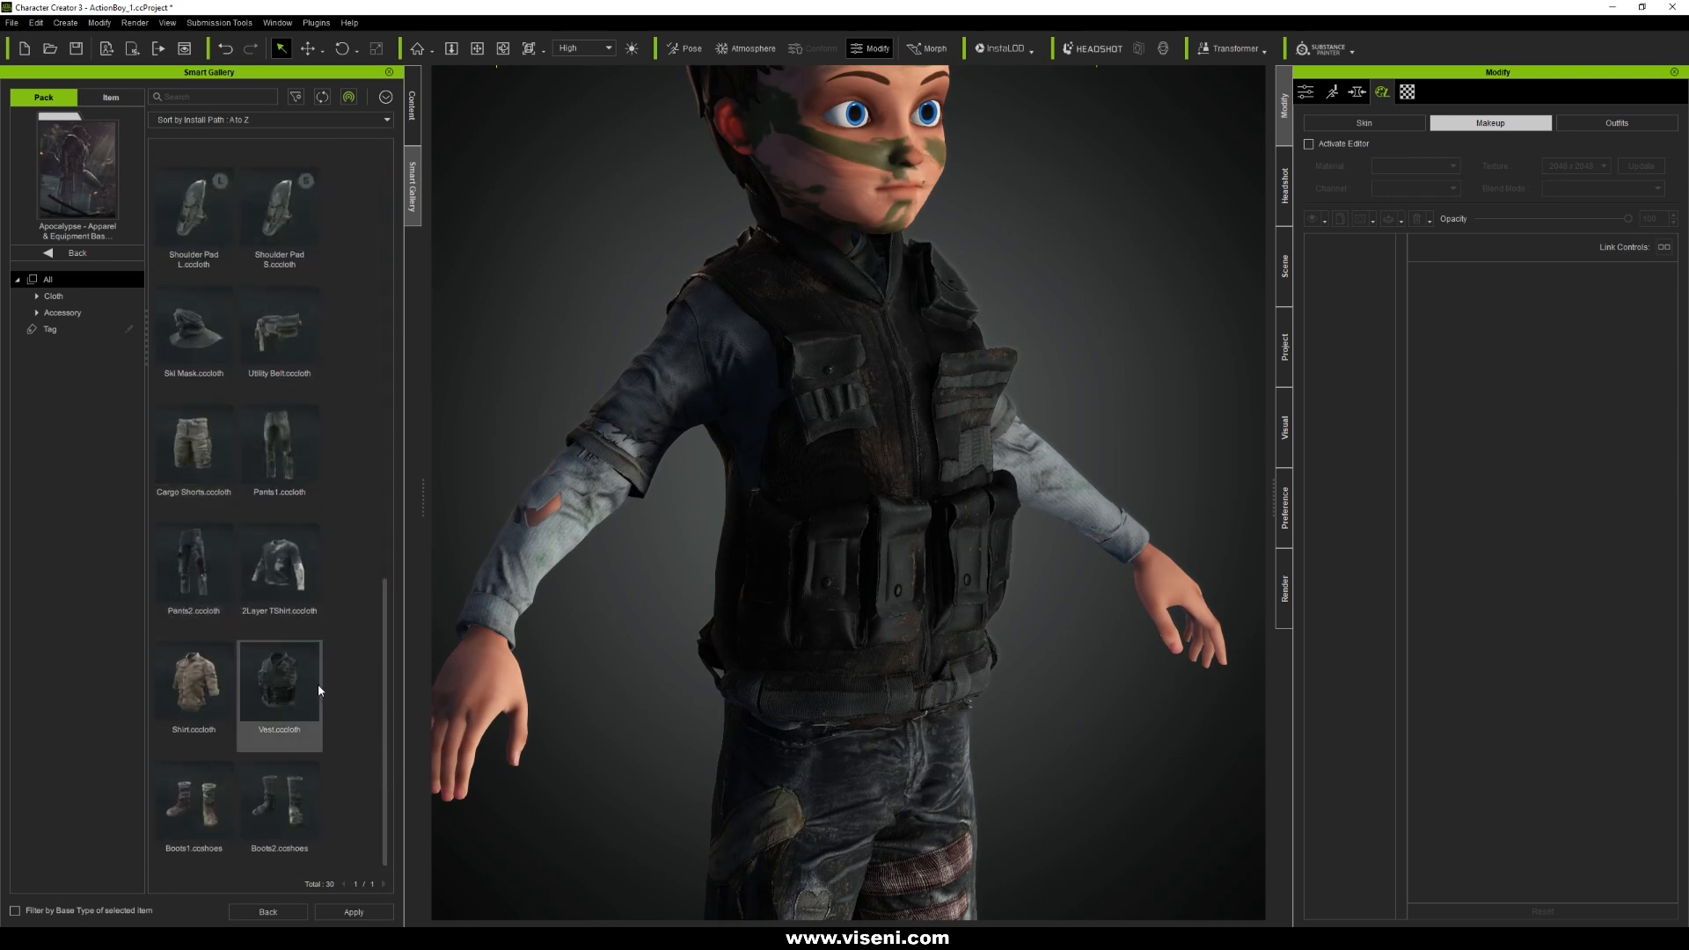
pyautogui.moveTo(387, 651); pyautogui.dragTo(388, 503)
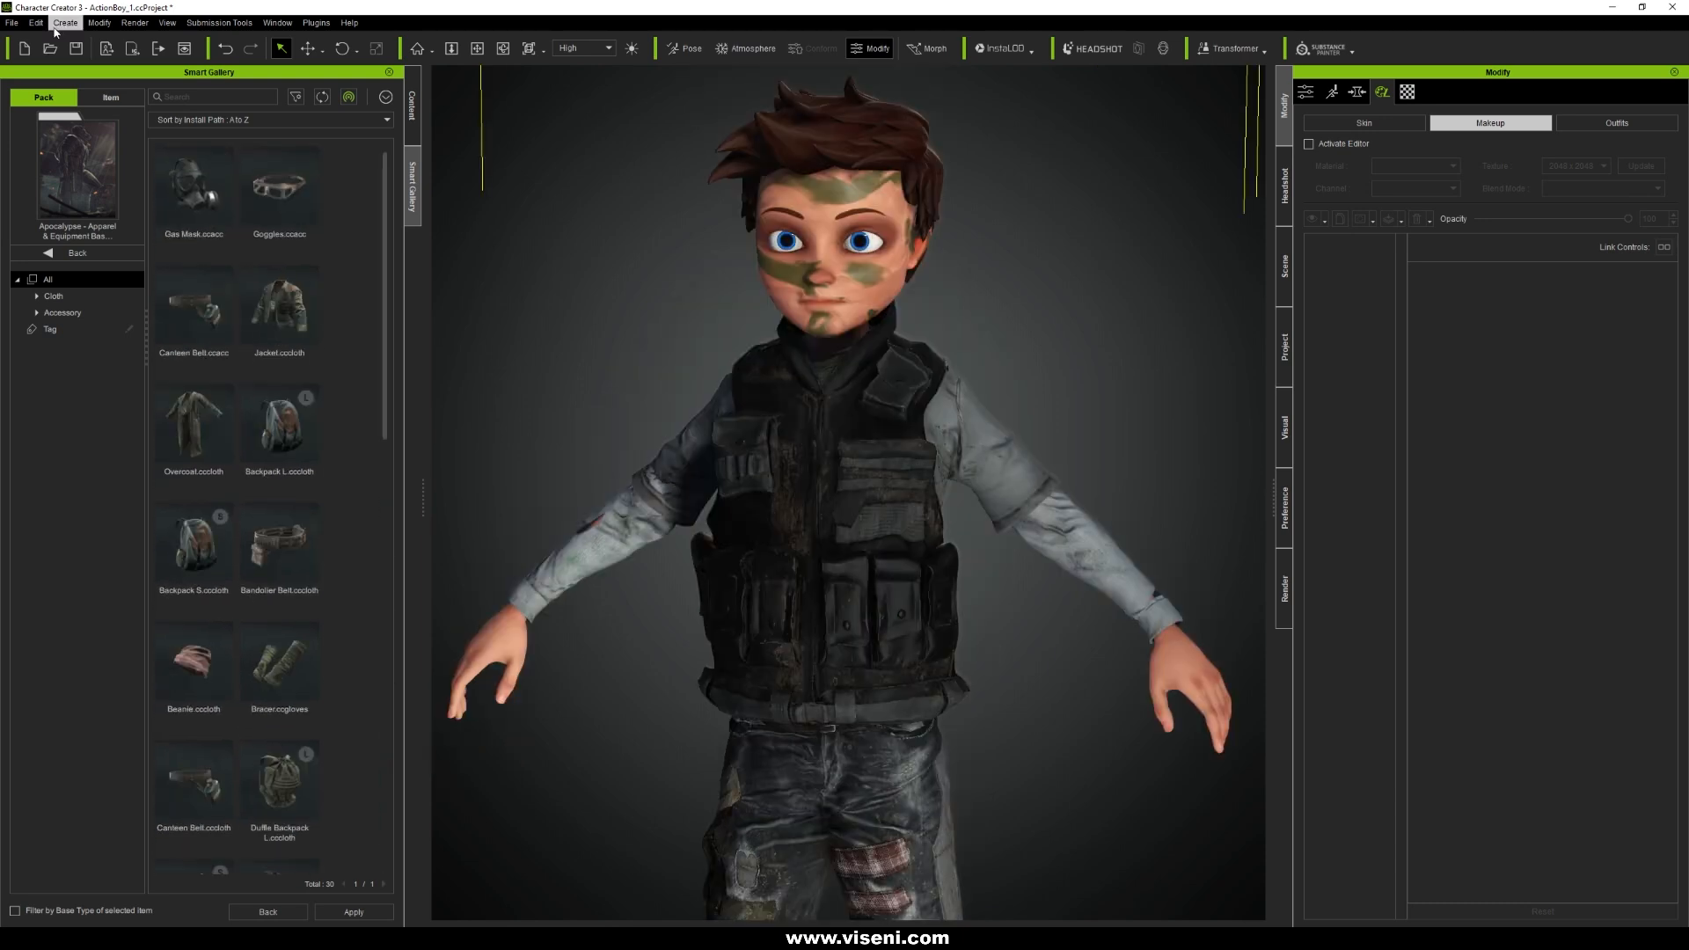
# Show the project's export options, including sending the character to iClone, without exporting anything.
pyautogui.click(12, 23)
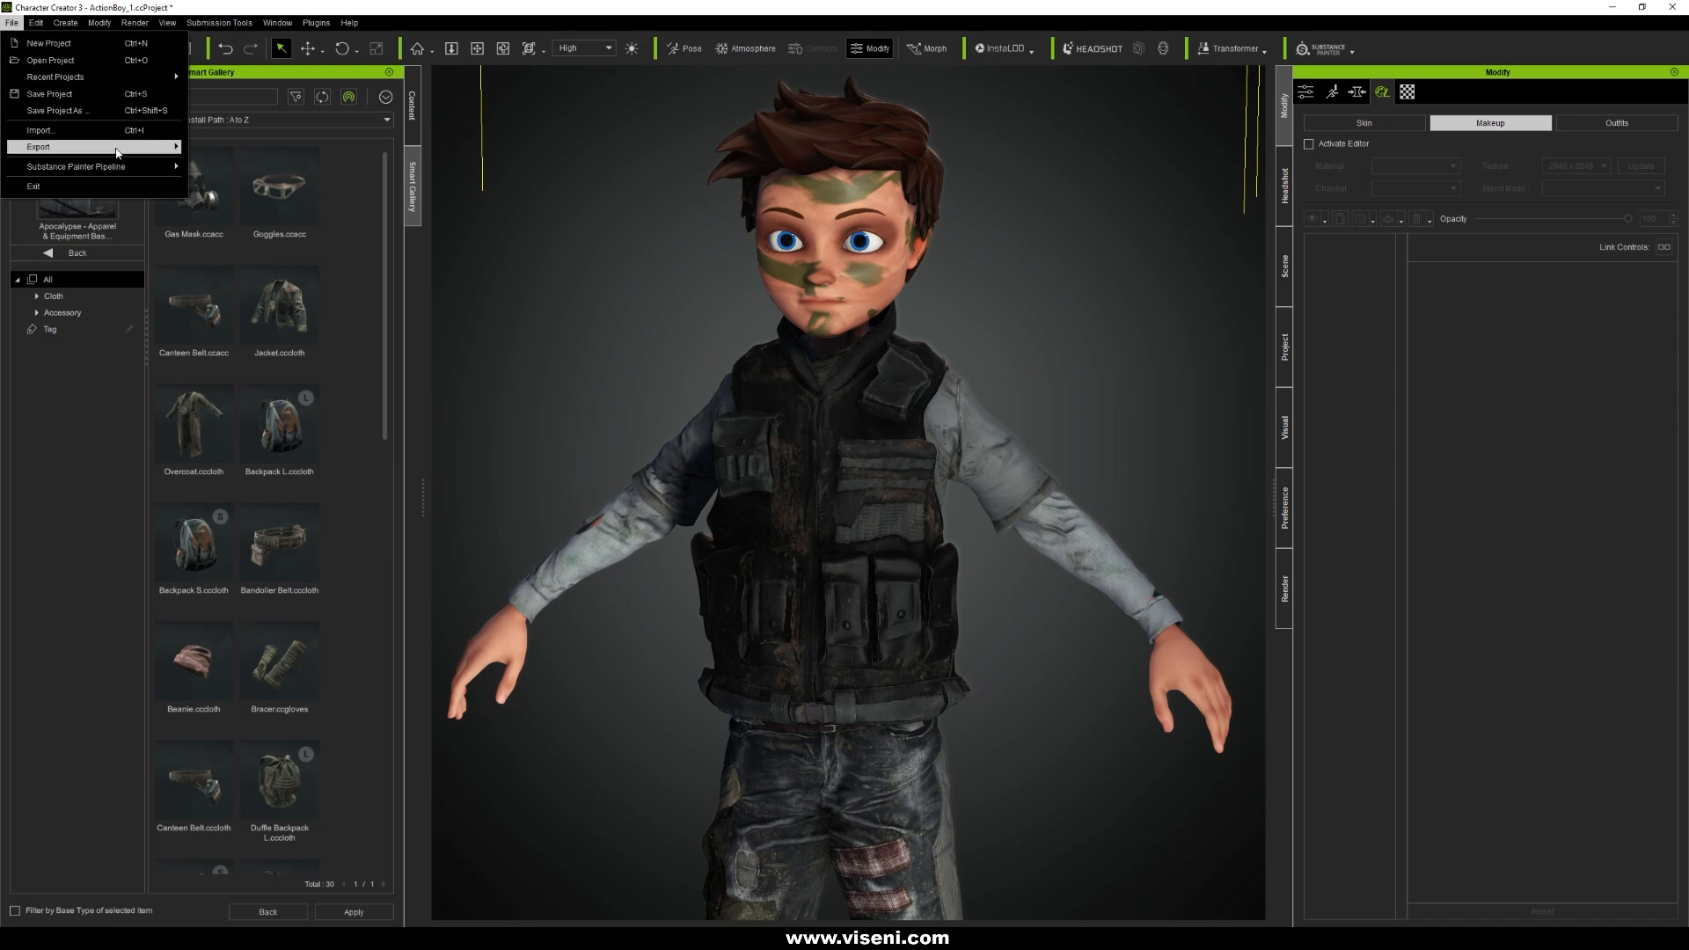
pyautogui.moveTo(113, 152)
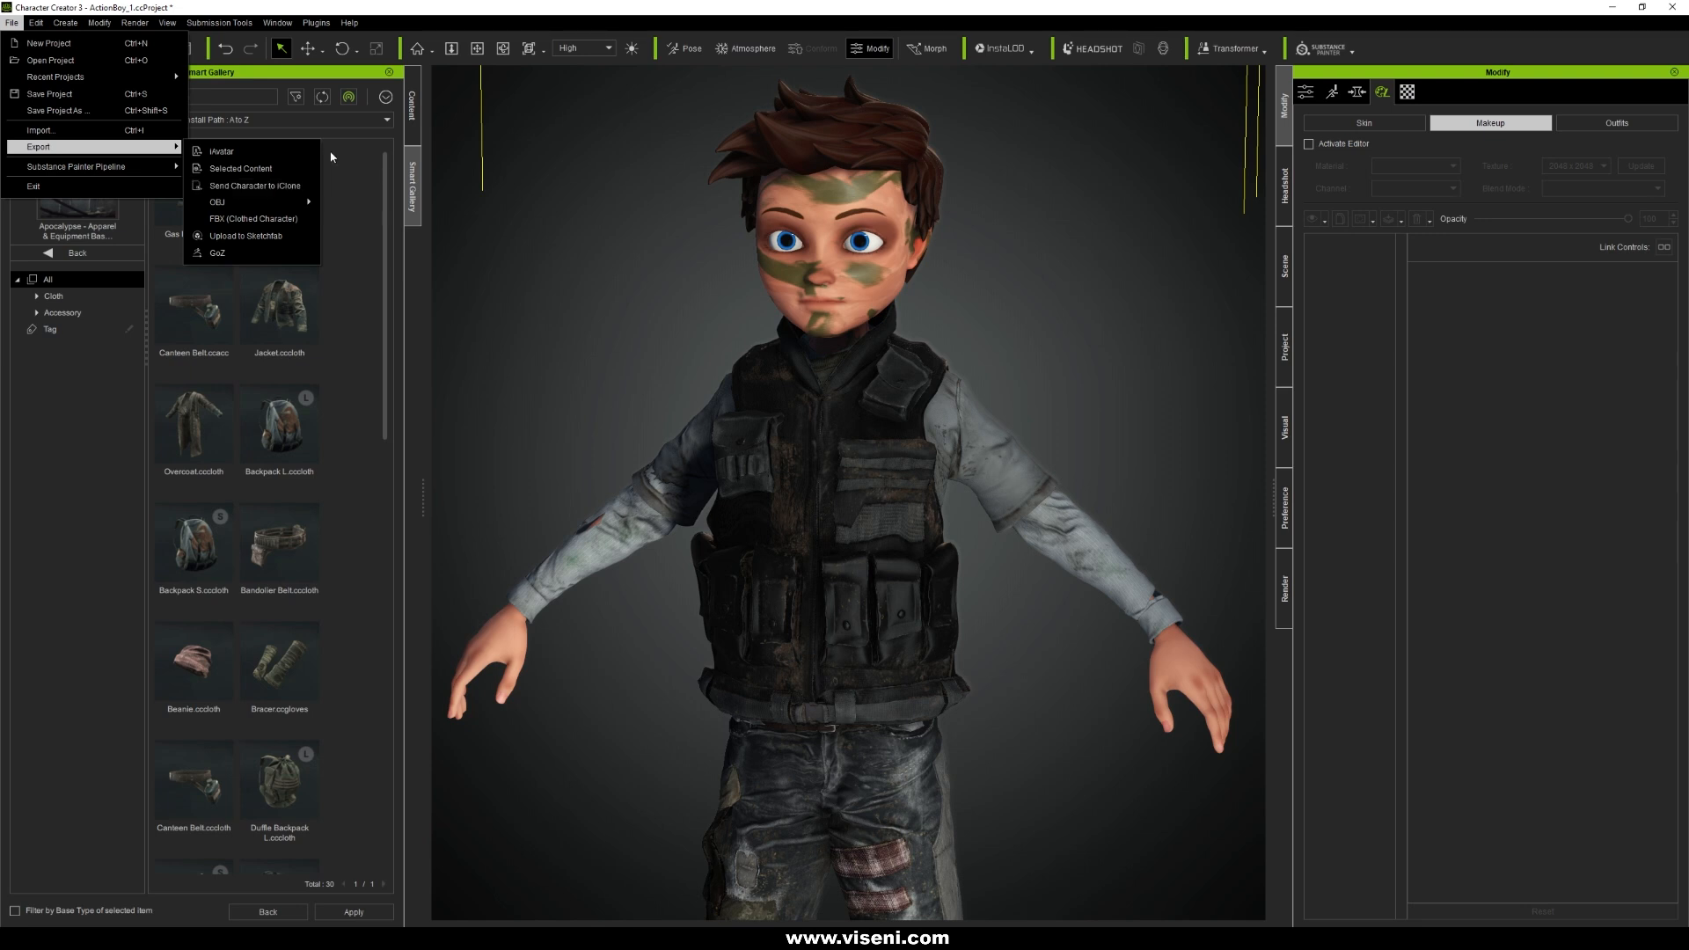
pyautogui.click(937, 382)
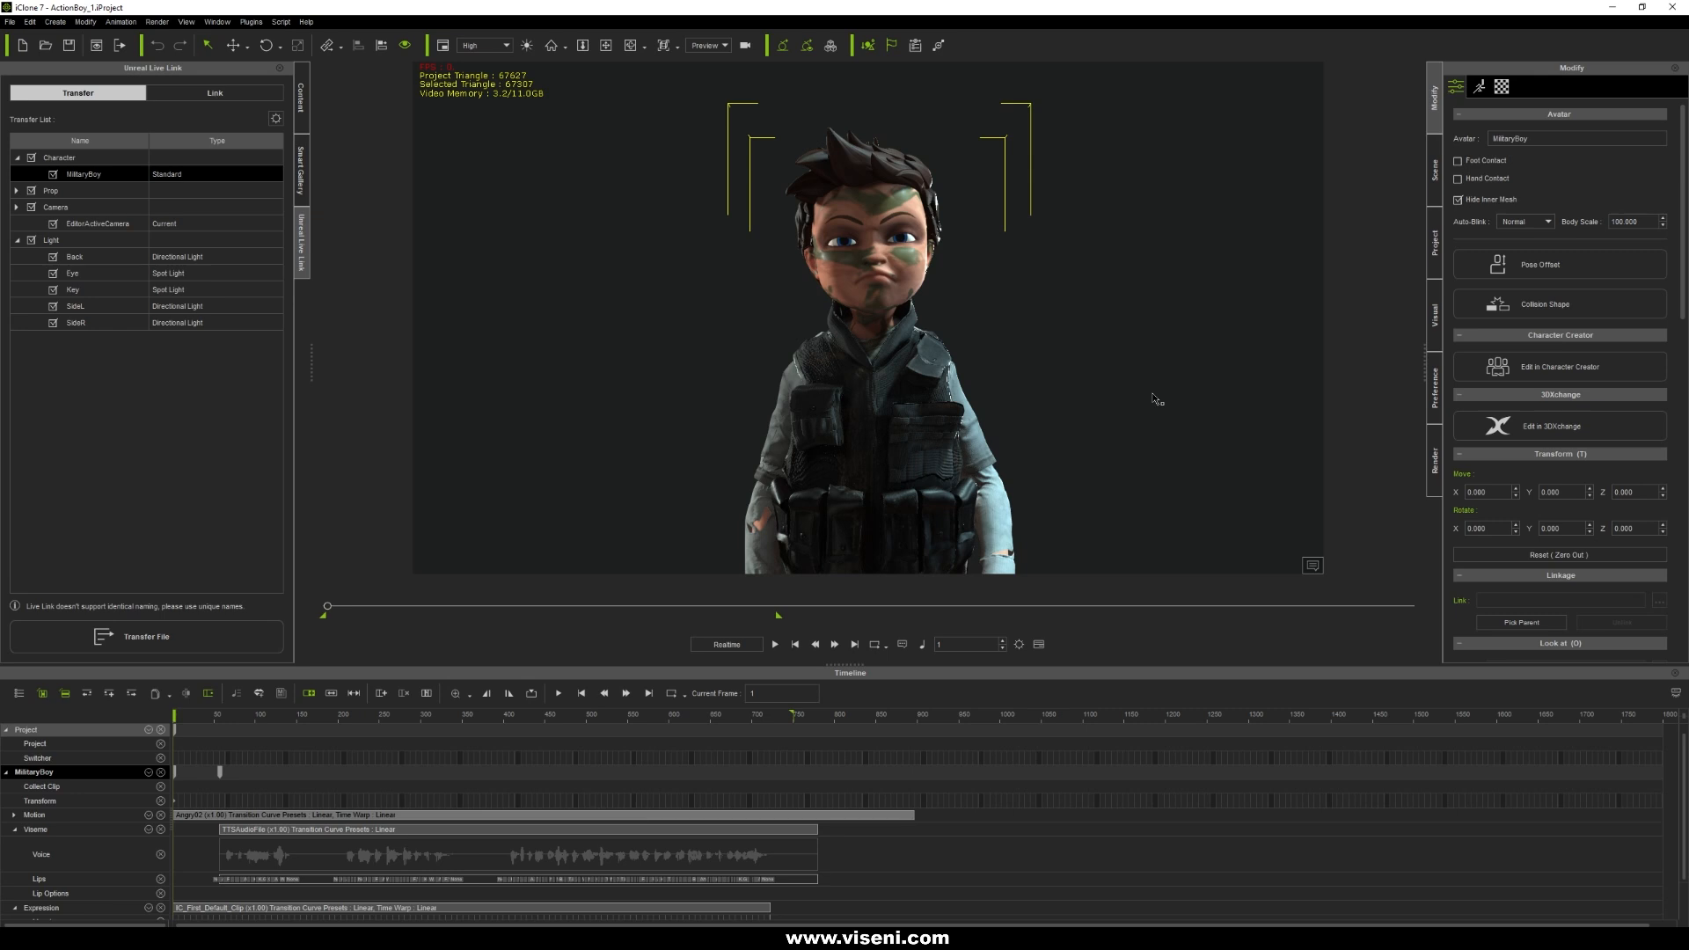
# In iClone, play MilitaryBoy's talking animation, place the playhead at frame 63 and frame the face closely.
pyautogui.press('space')
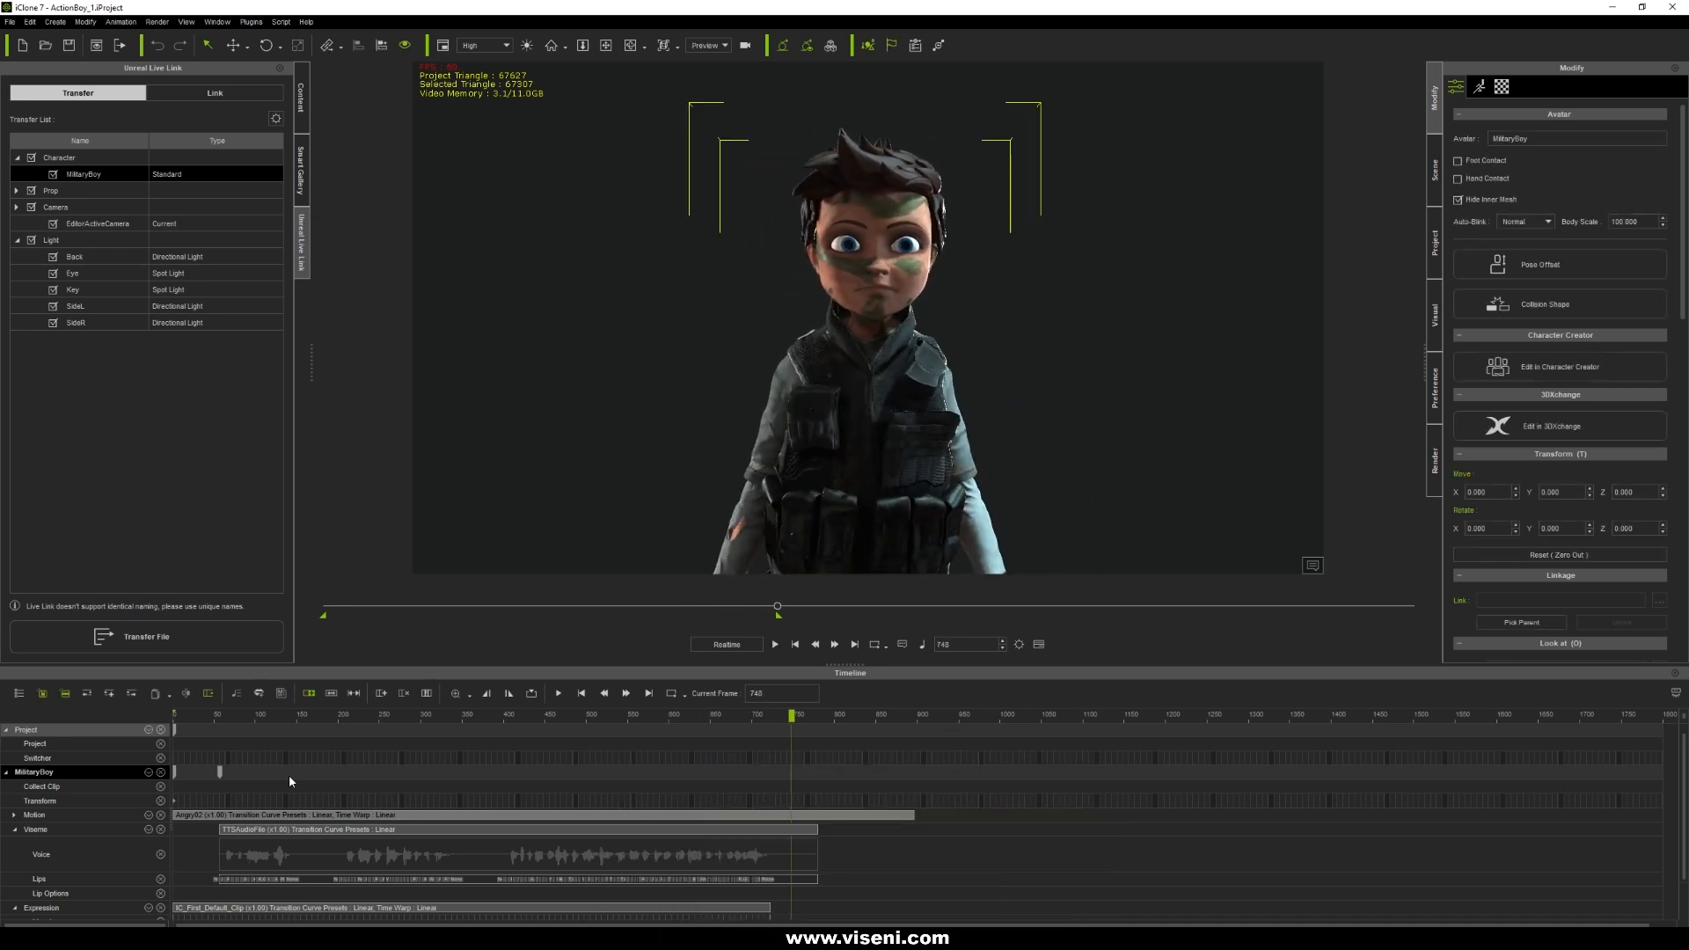
pyautogui.click(231, 709)
pyautogui.press('space')
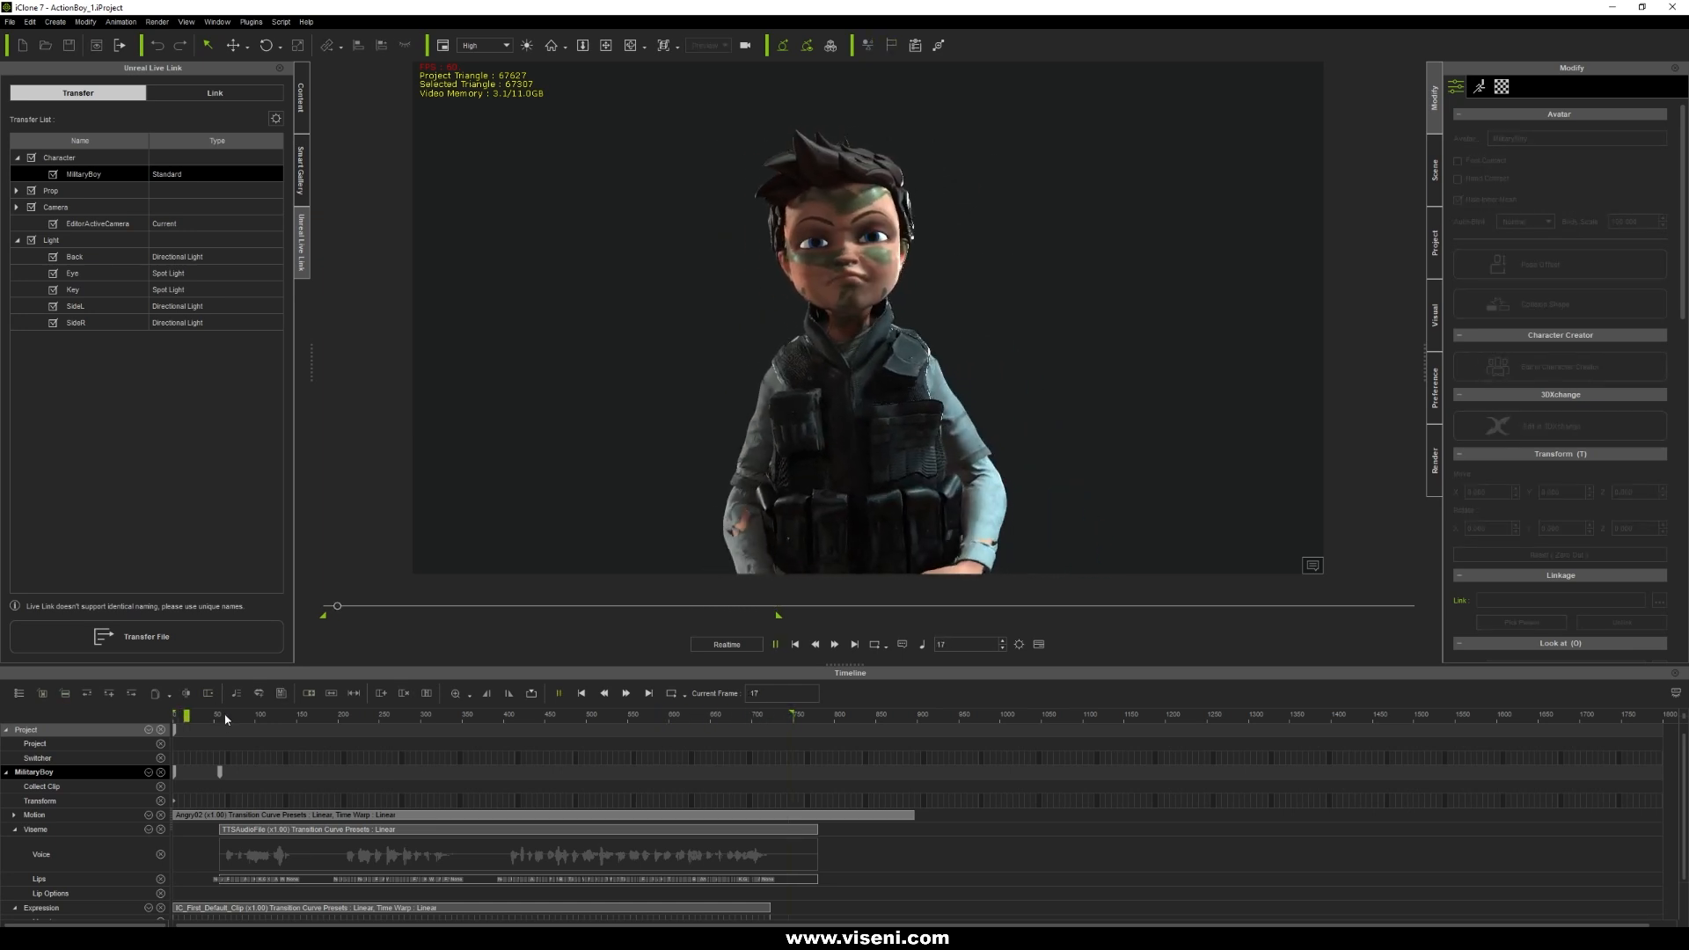
pyautogui.click(225, 719)
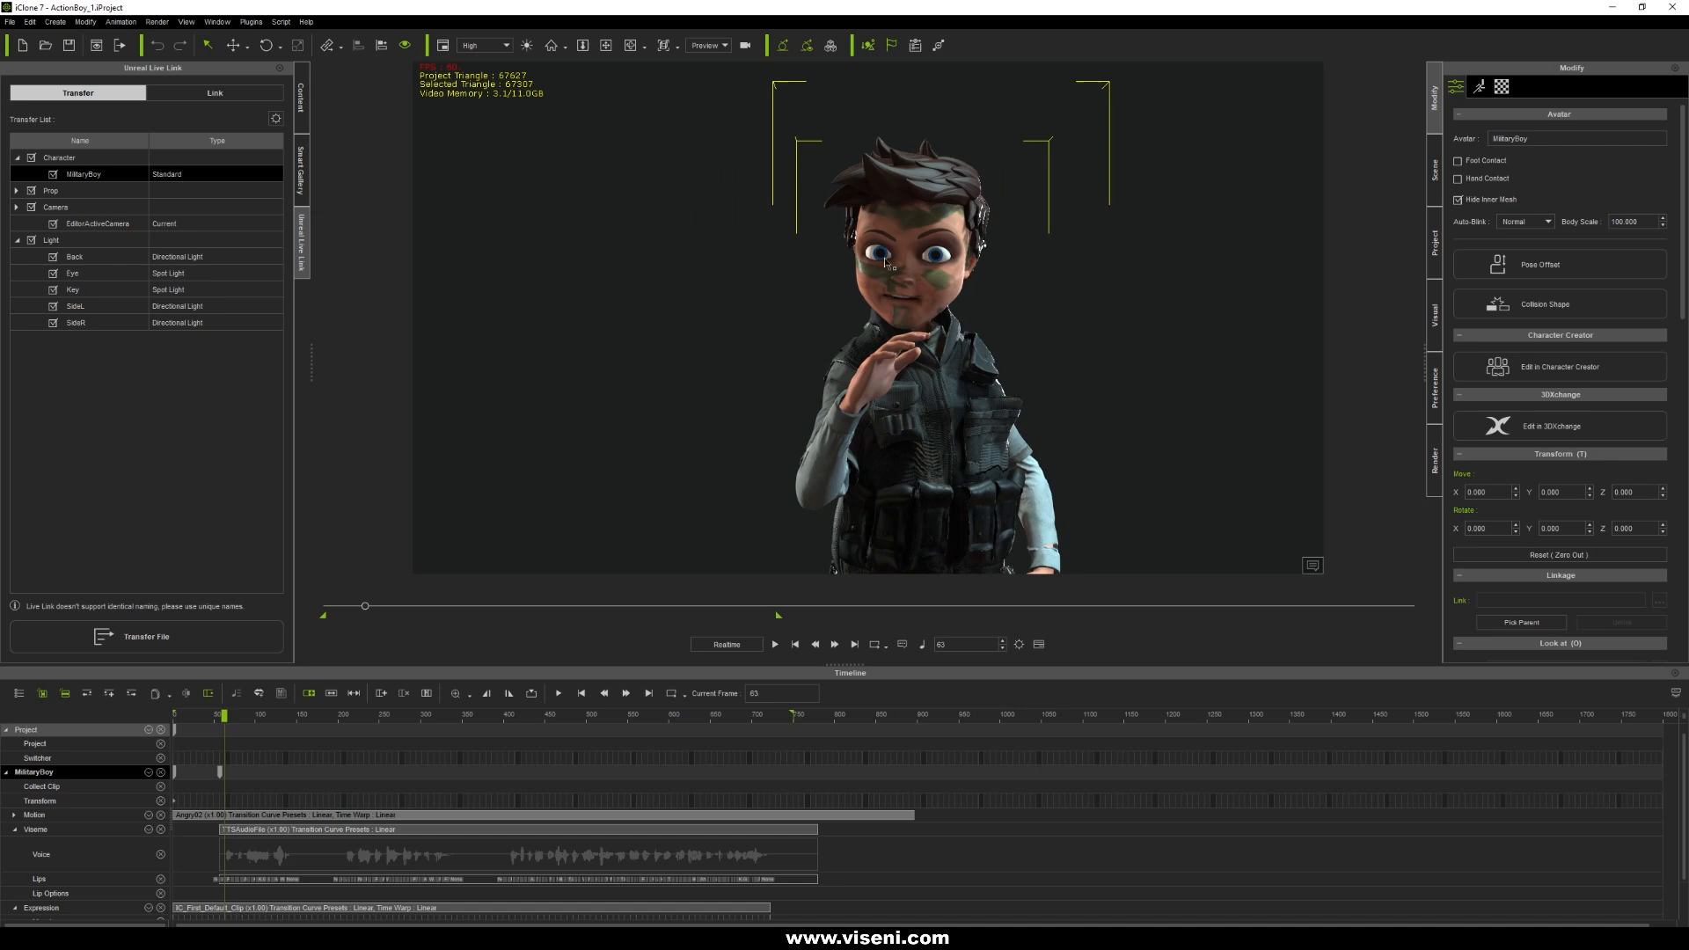
pyautogui.scroll(5, 986, 233)
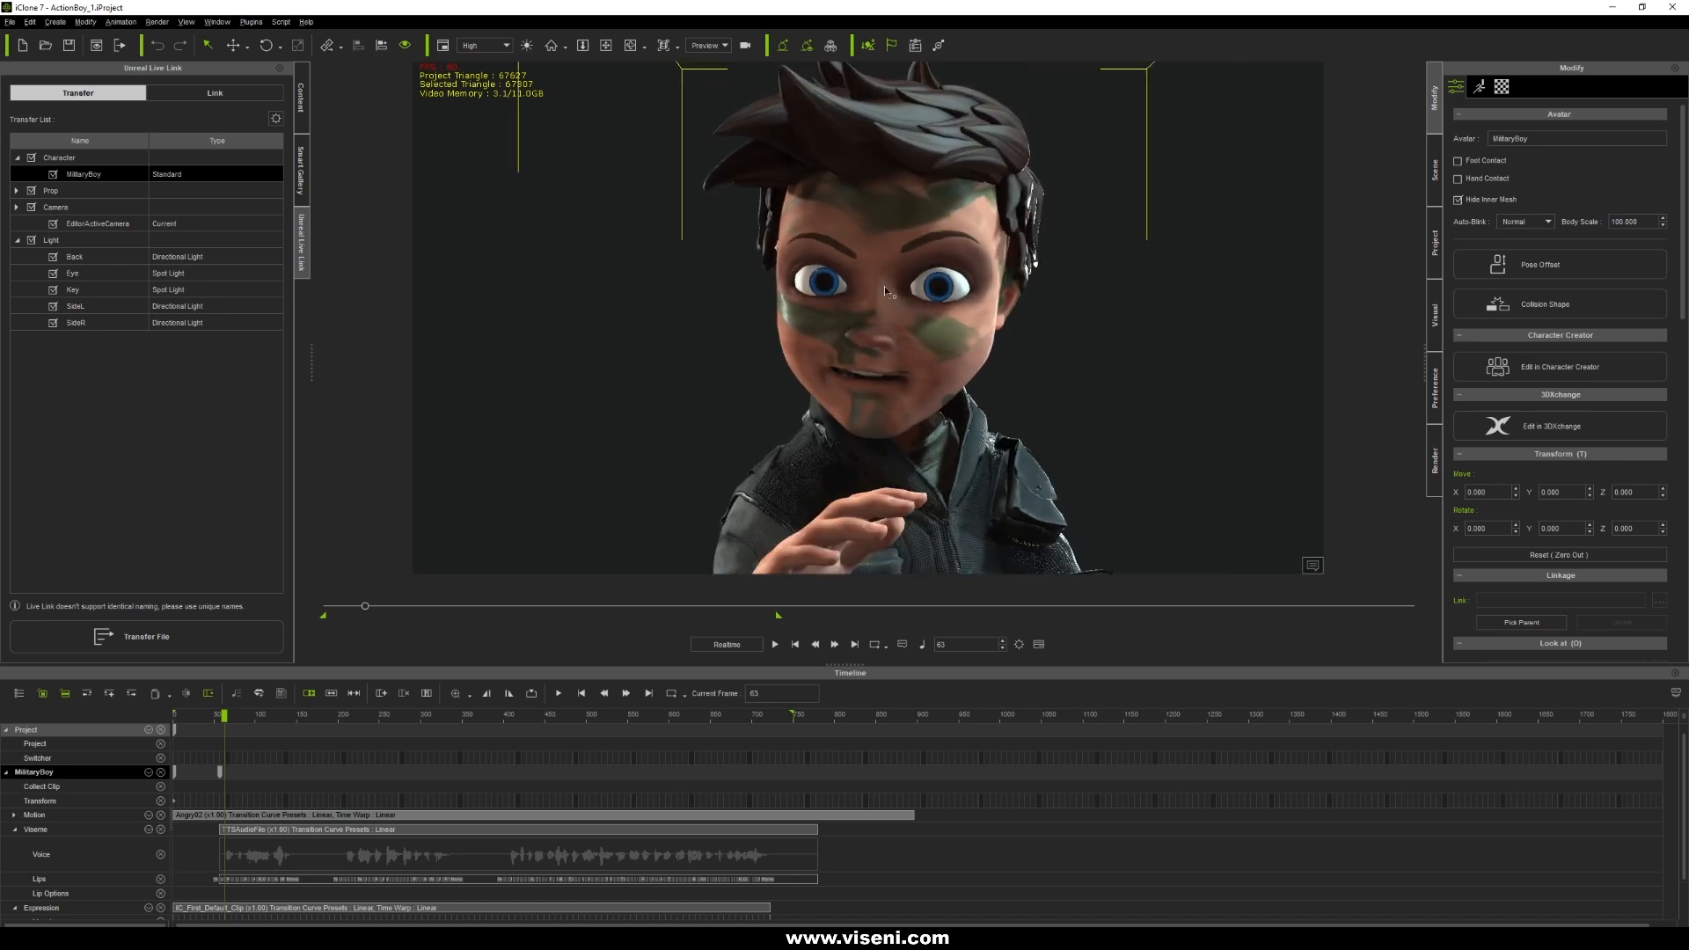
# Open the Motion LIVE plugin and set the LIVE FACE gear's connection address to 192.168.1.135.
pyautogui.click(187, 22)
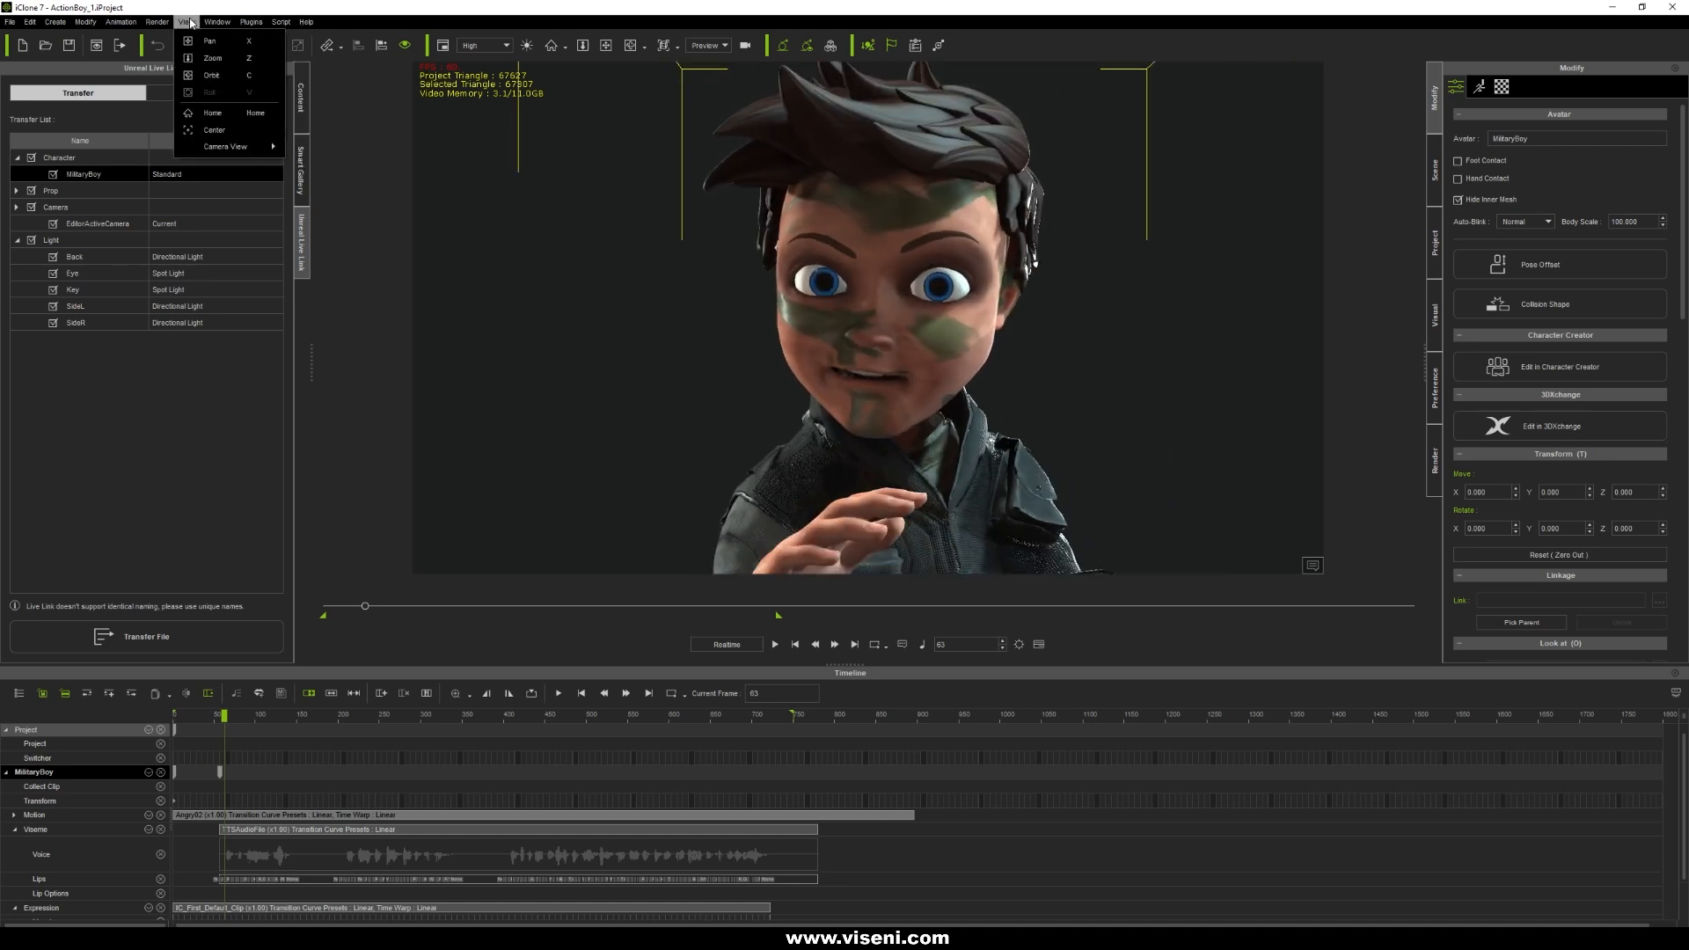
pyautogui.moveTo(258, 24)
pyautogui.moveTo(296, 103)
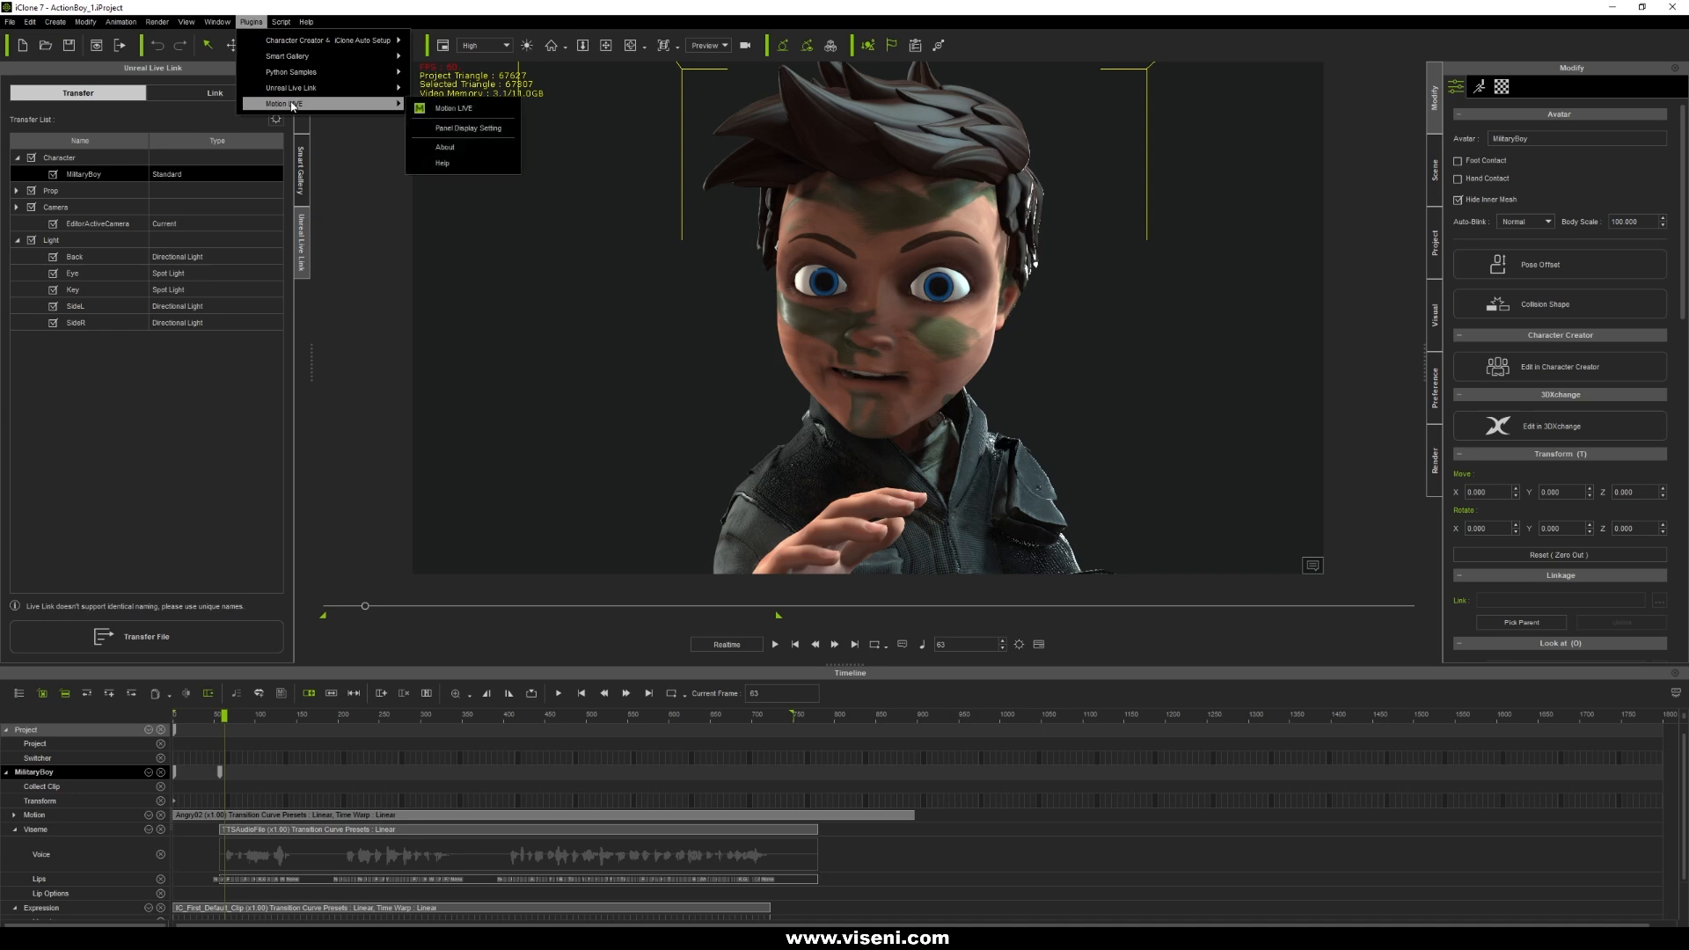
pyautogui.click(454, 108)
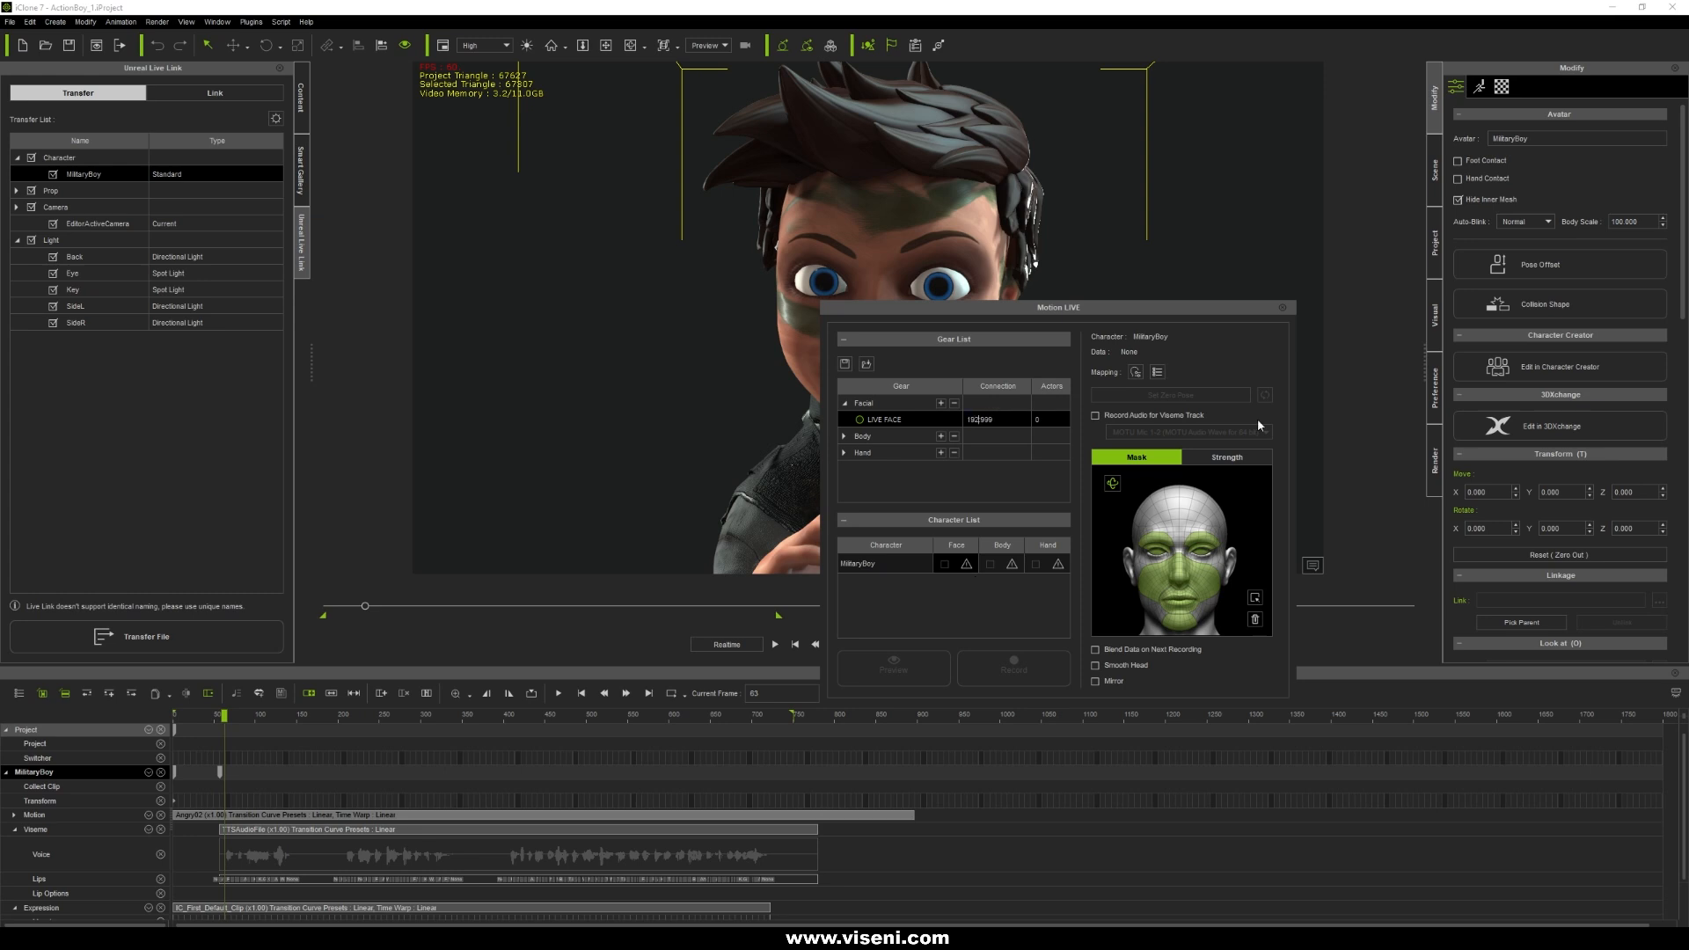
pyautogui.write('.168.1.135')
# Assign LIVE FACE as MilitaryBoy's facial capture source and move the Motion LIVE window off the character's face.
pyautogui.click(967, 566)
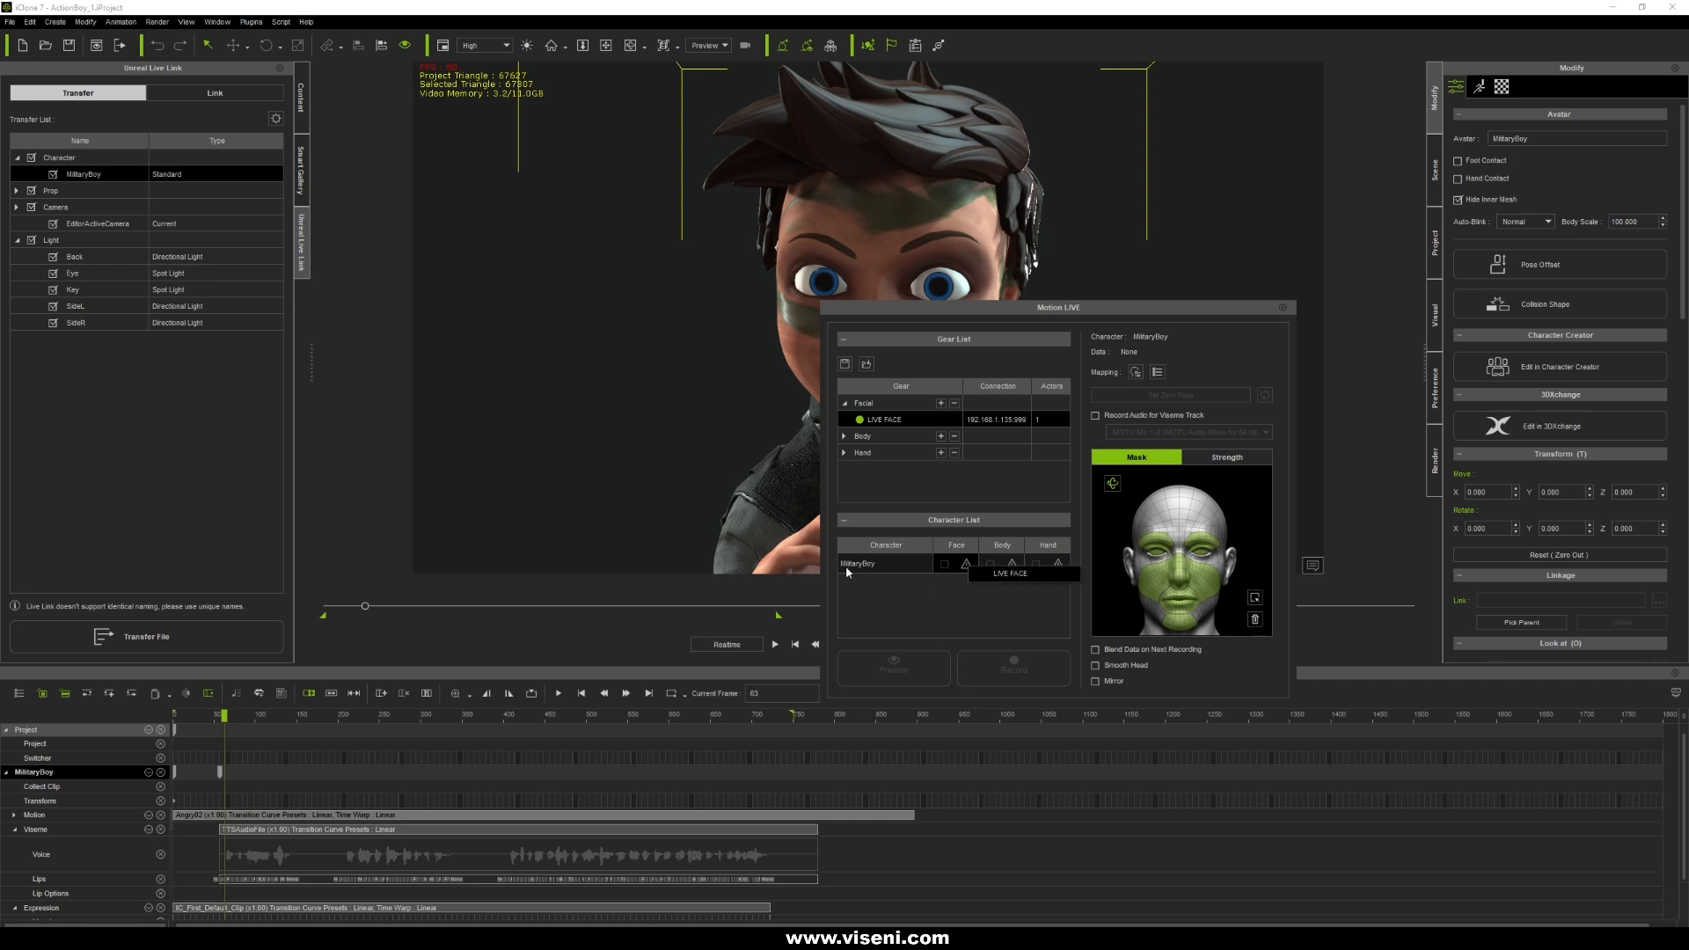
pyautogui.click(1003, 574)
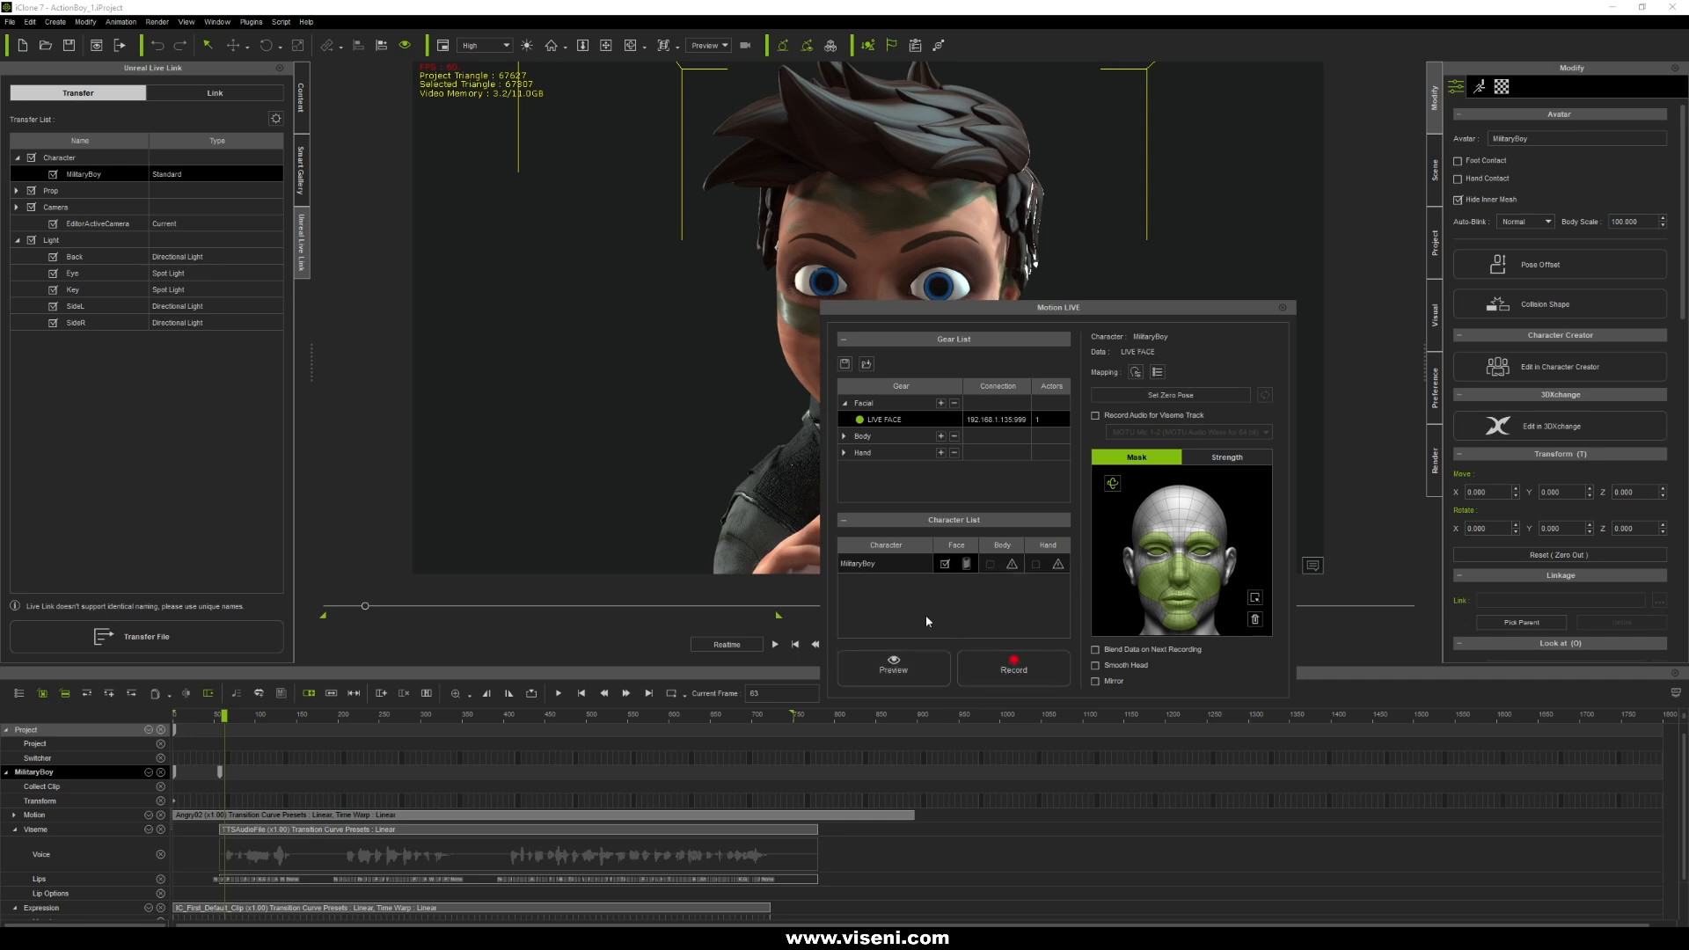
pyautogui.moveTo(1036, 307); pyautogui.dragTo(1315, 311)
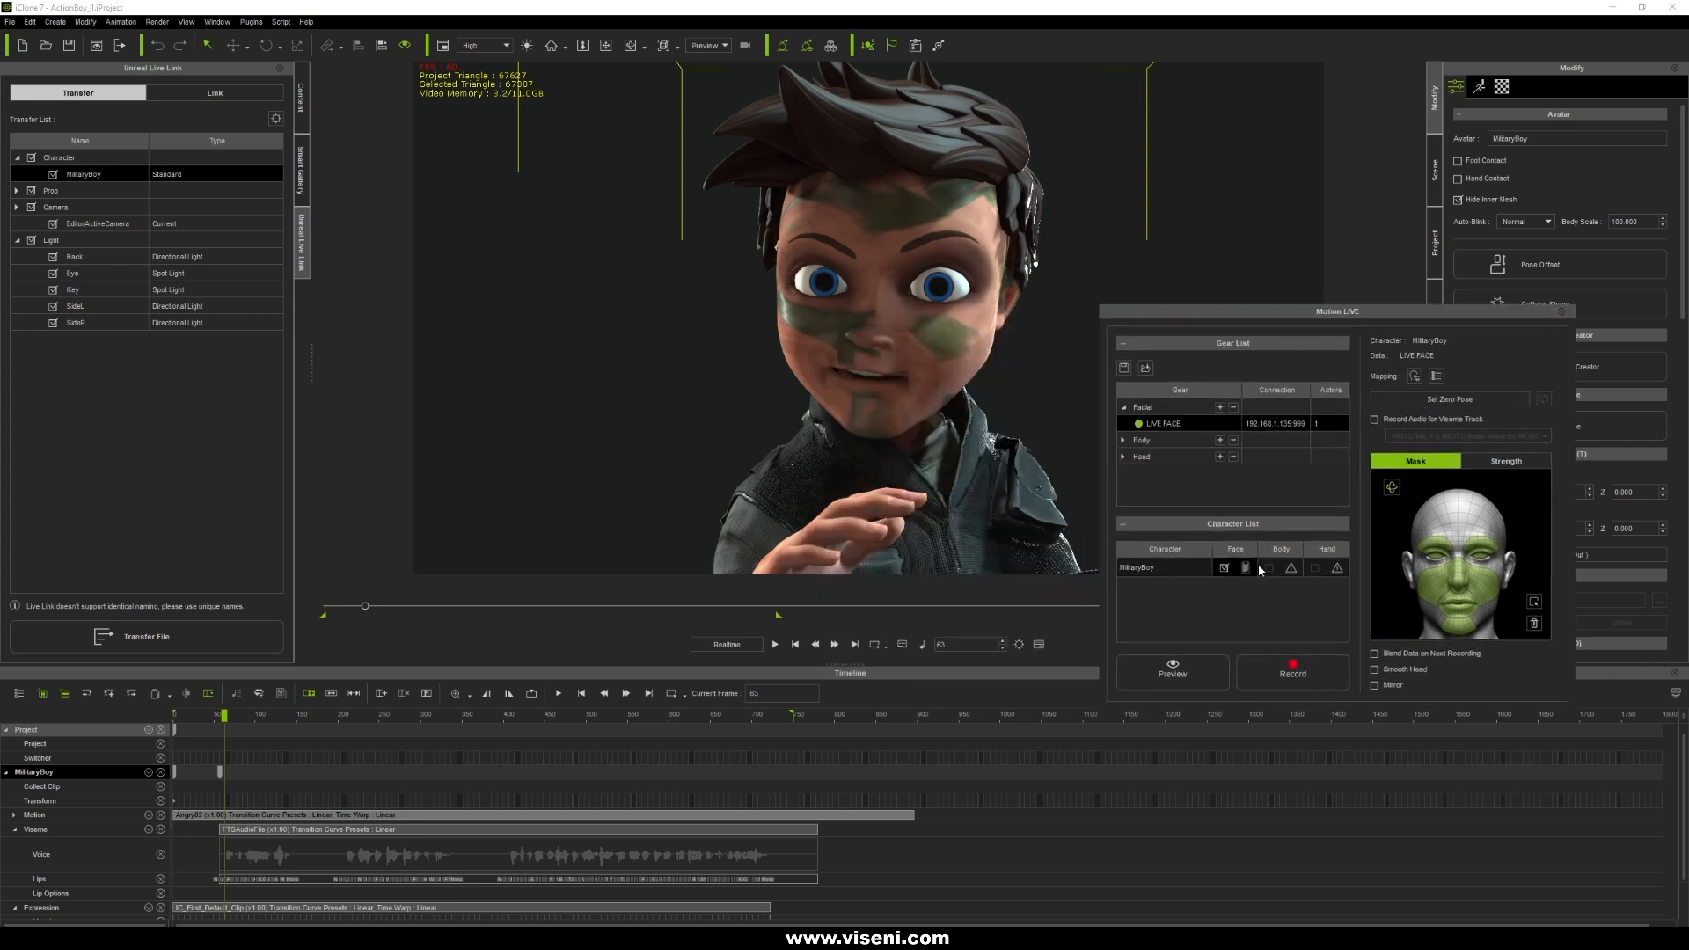
# Place the playhead past the animation clips, at frame 997, and start previewing the live facial capture on MilitaryBoy.
pyautogui.click(959, 718)
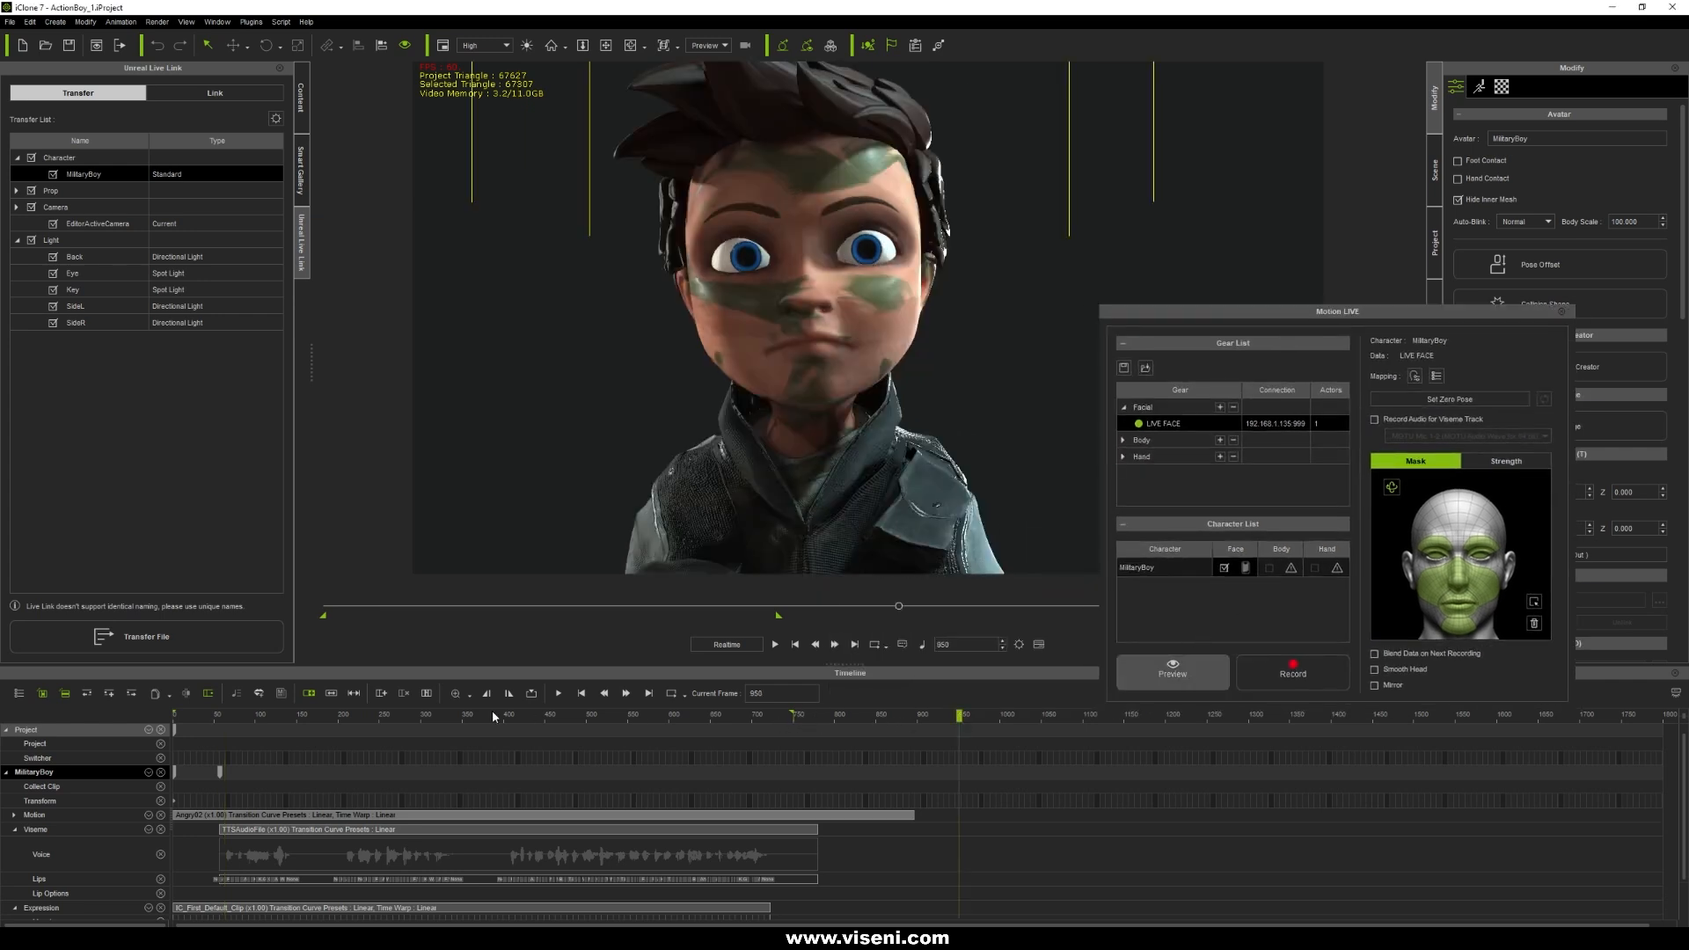
pyautogui.click(1170, 661)
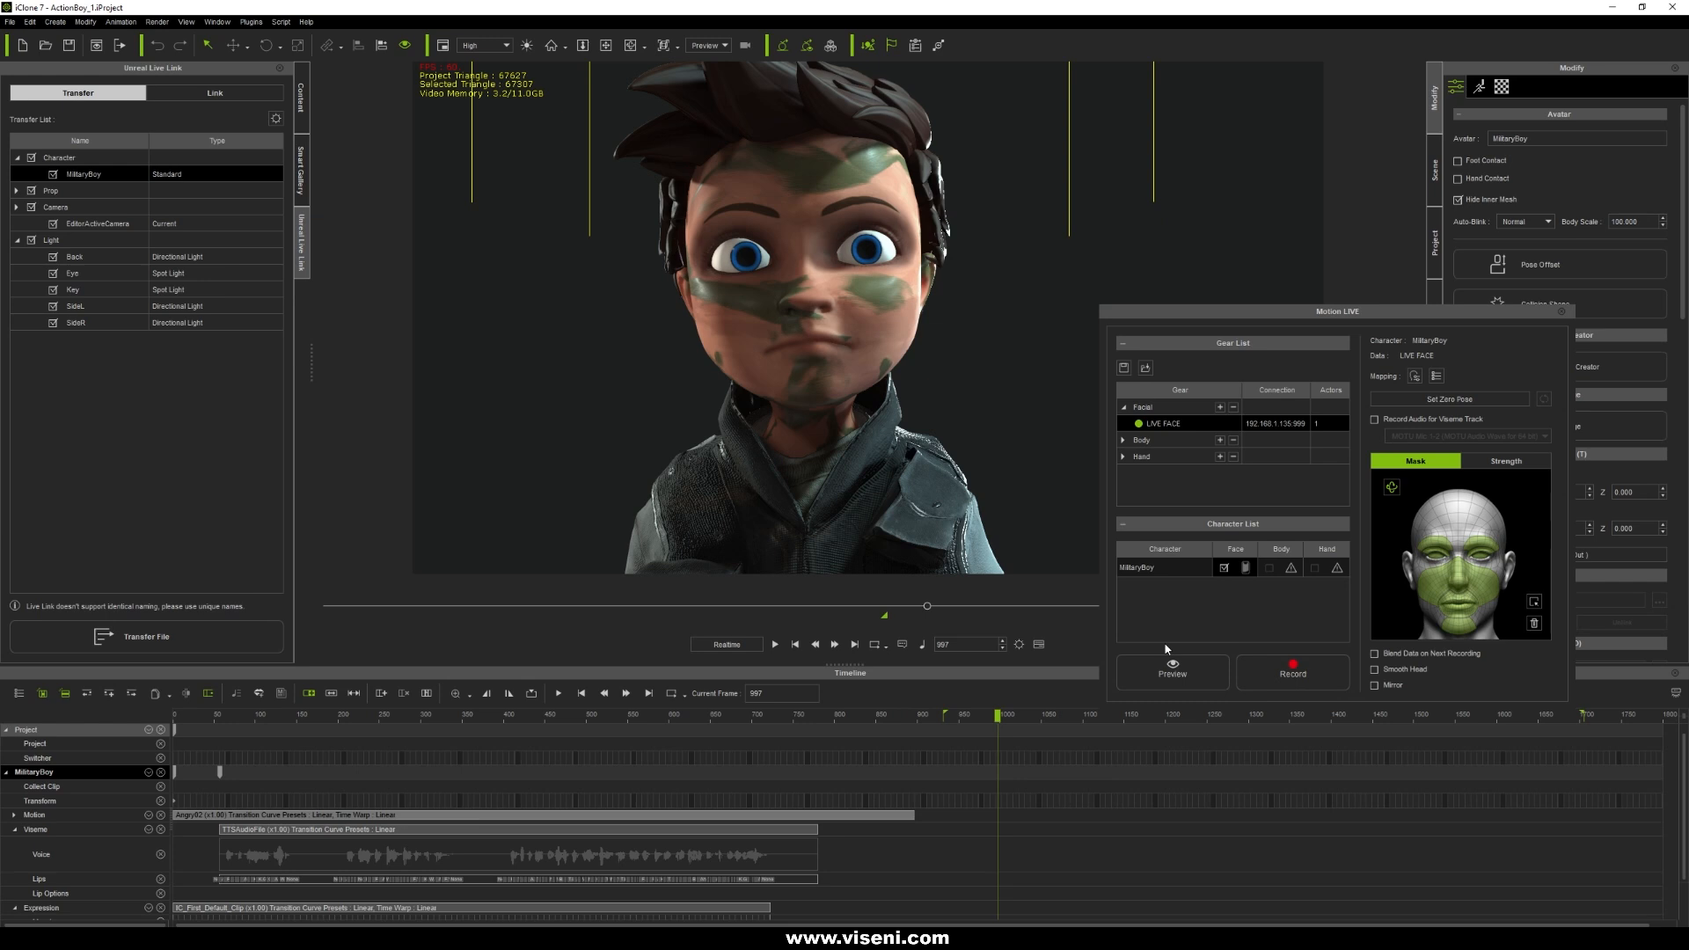
pyautogui.click(1205, 678)
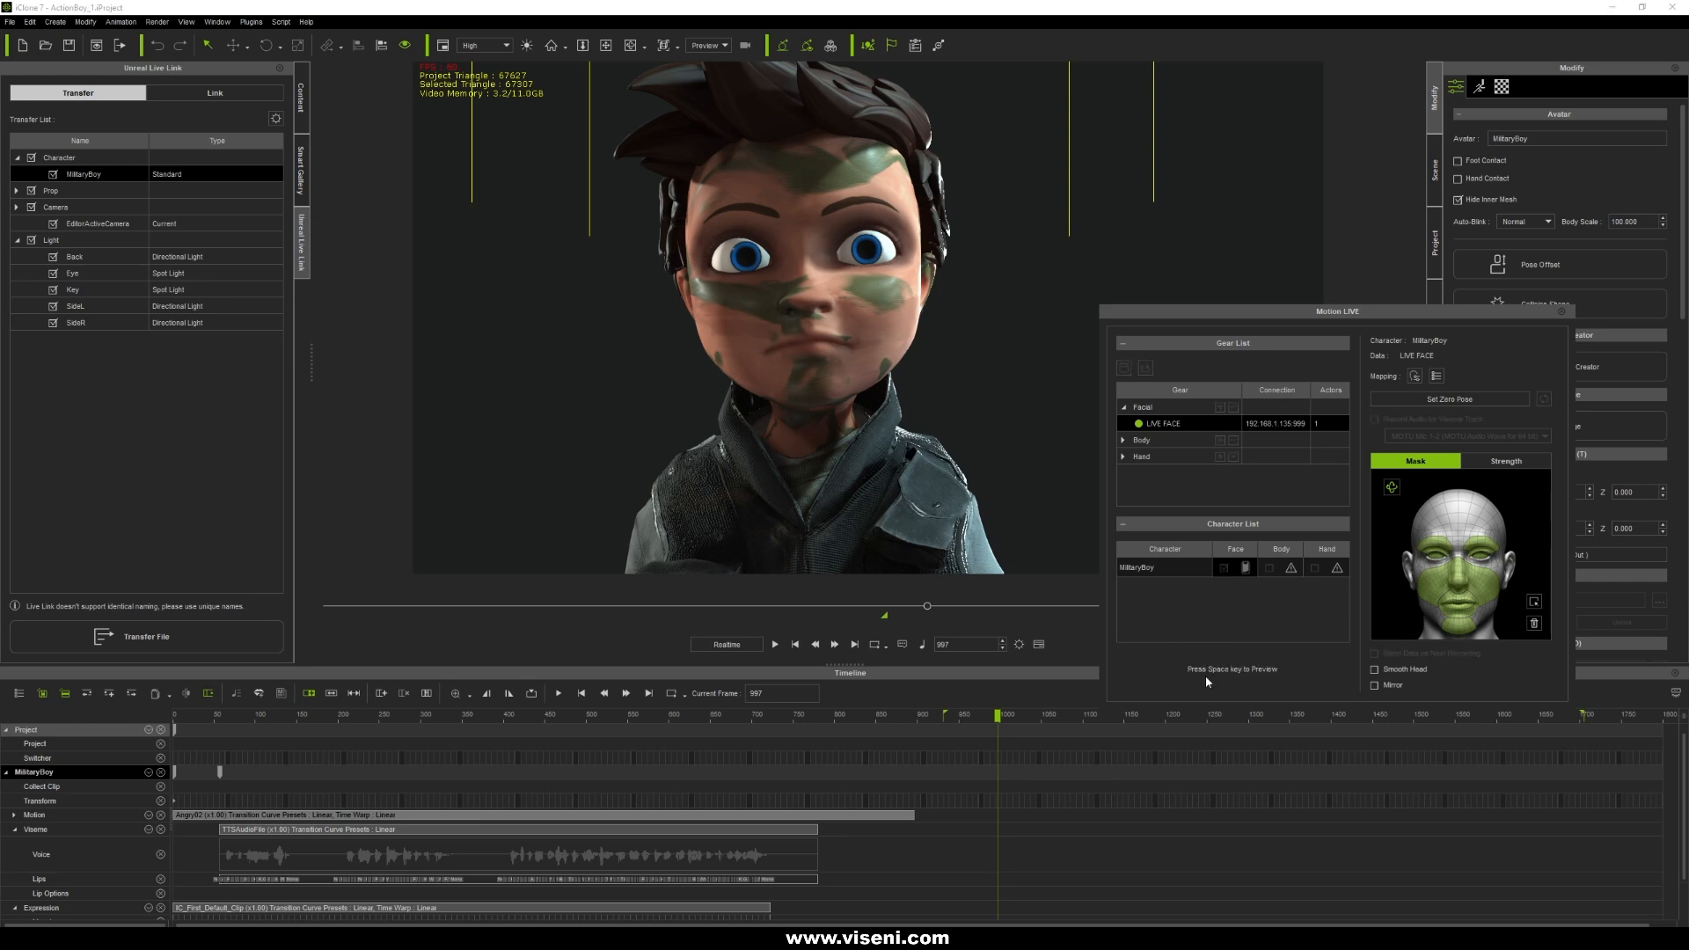
pyautogui.press('space')
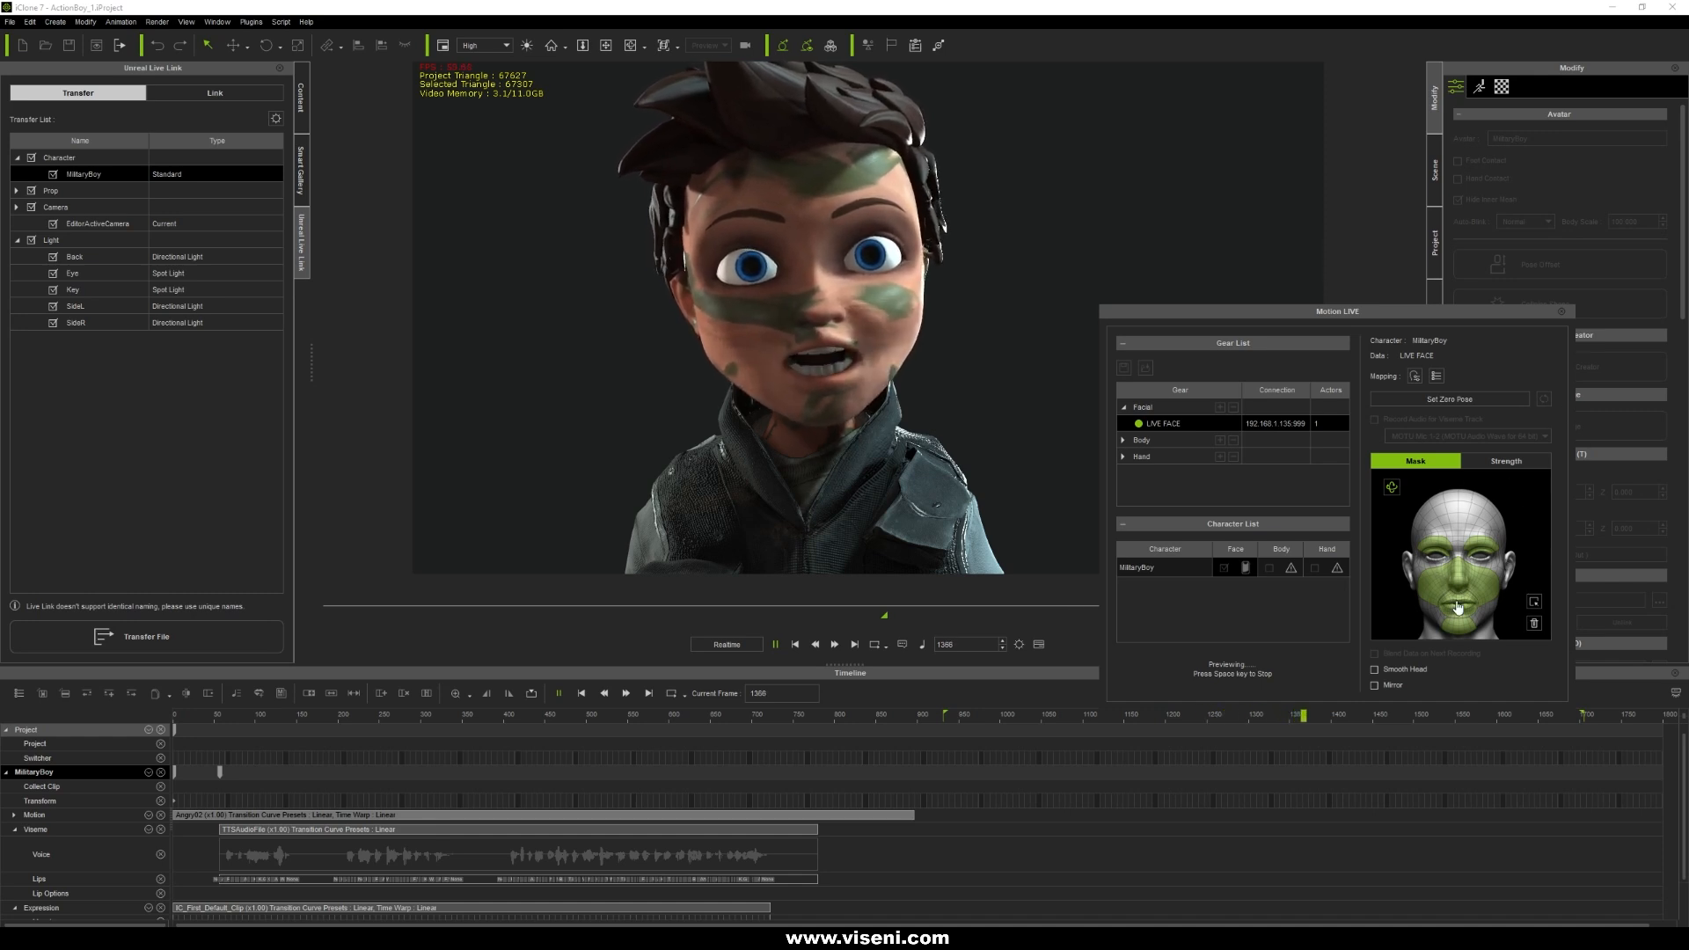
# In the facial strength settings, test Global at 180, set it back to 101, and try the Cheek and Mouth sliders.
pyautogui.click(1507, 461)
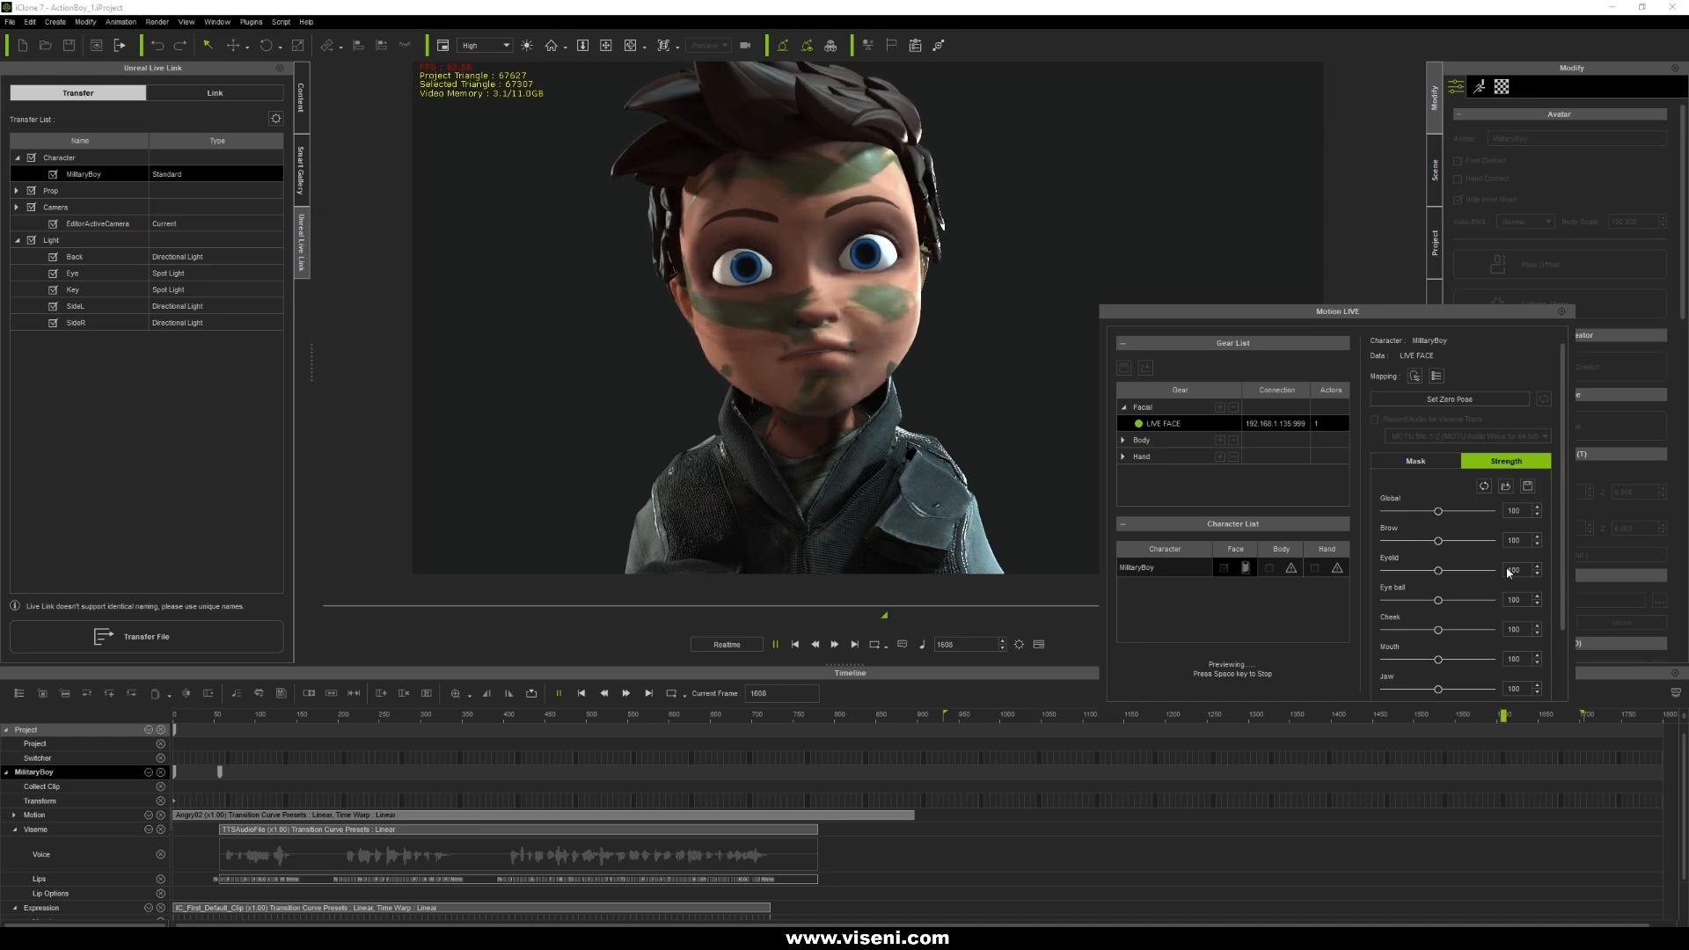
pyautogui.moveTo(1448, 518); pyautogui.dragTo(1489, 516)
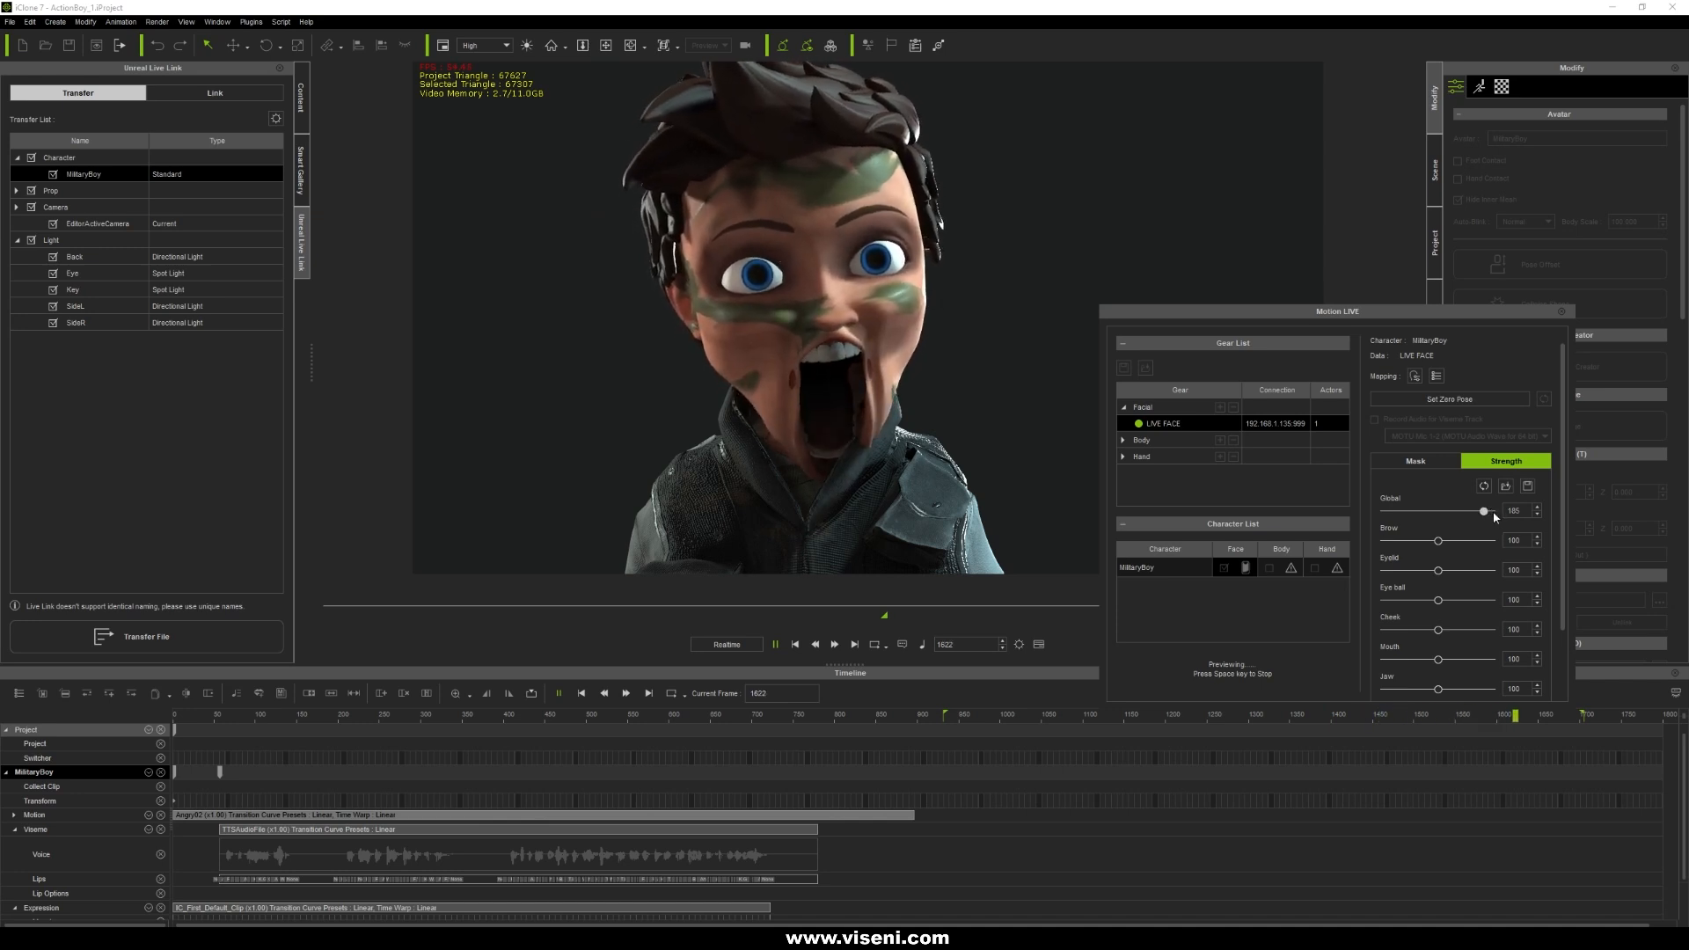
pyautogui.moveTo(1493, 511); pyautogui.dragTo(1442, 518)
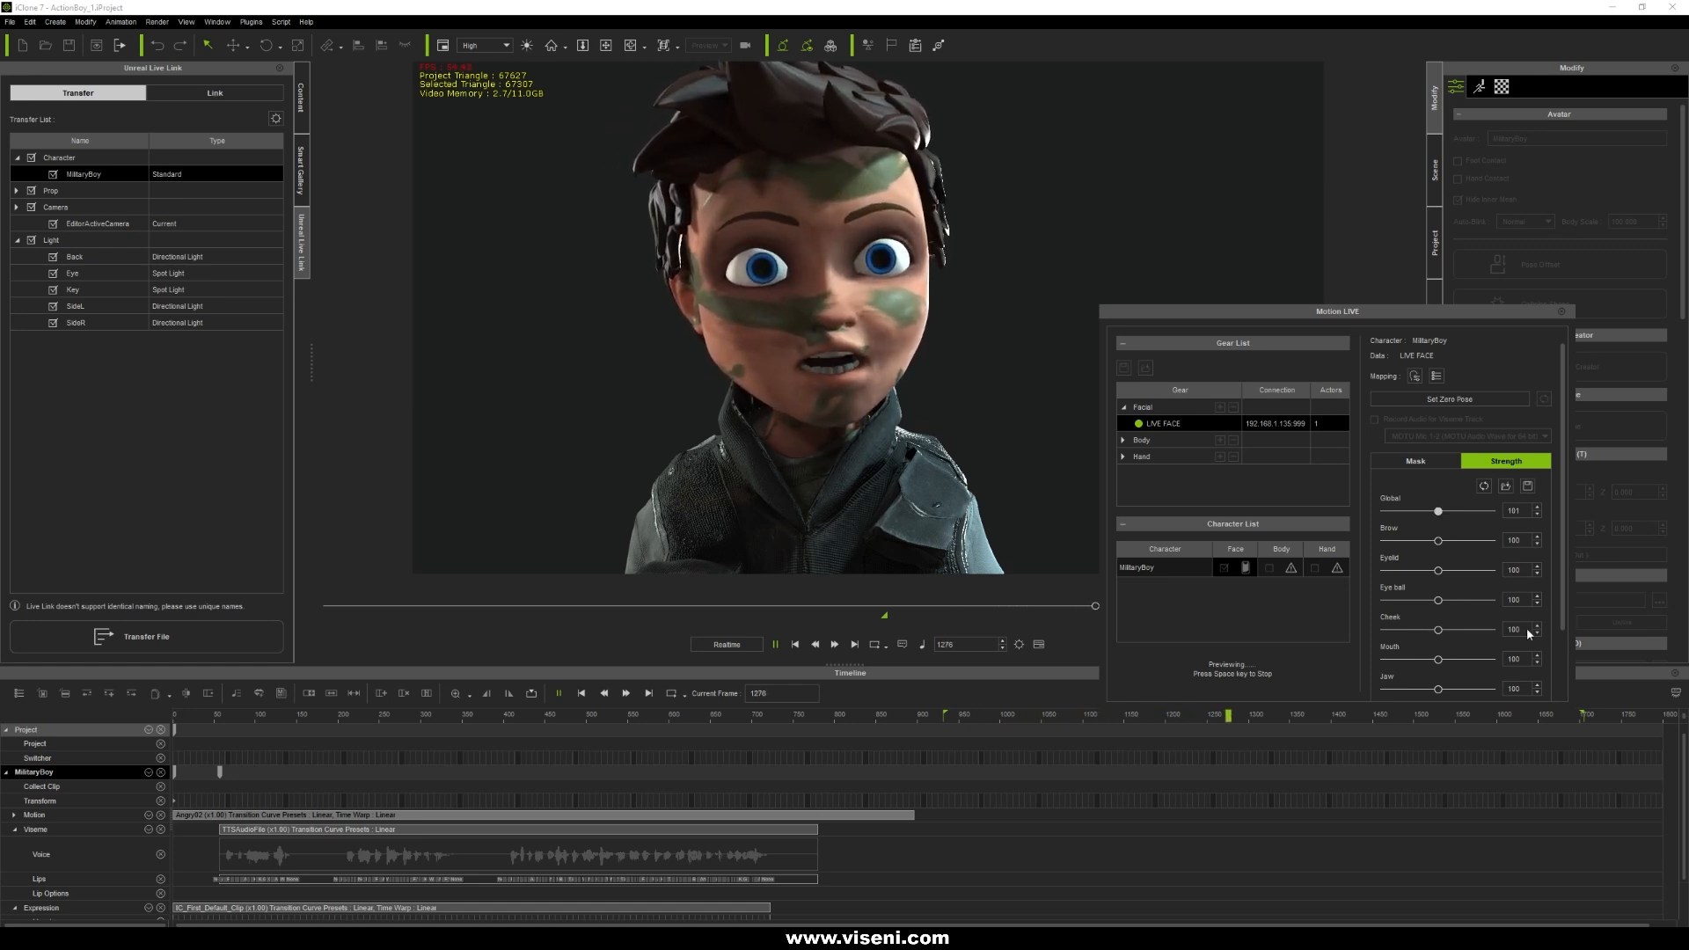
pyautogui.moveTo(1439, 630)
pyautogui.mouseDown()
pyautogui.moveTo(1477, 634)
pyautogui.moveTo(1393, 634)
pyautogui.moveTo(1438, 634)
pyautogui.moveTo(1397, 659)
pyautogui.moveTo(1435, 659)
pyautogui.mouseUp()
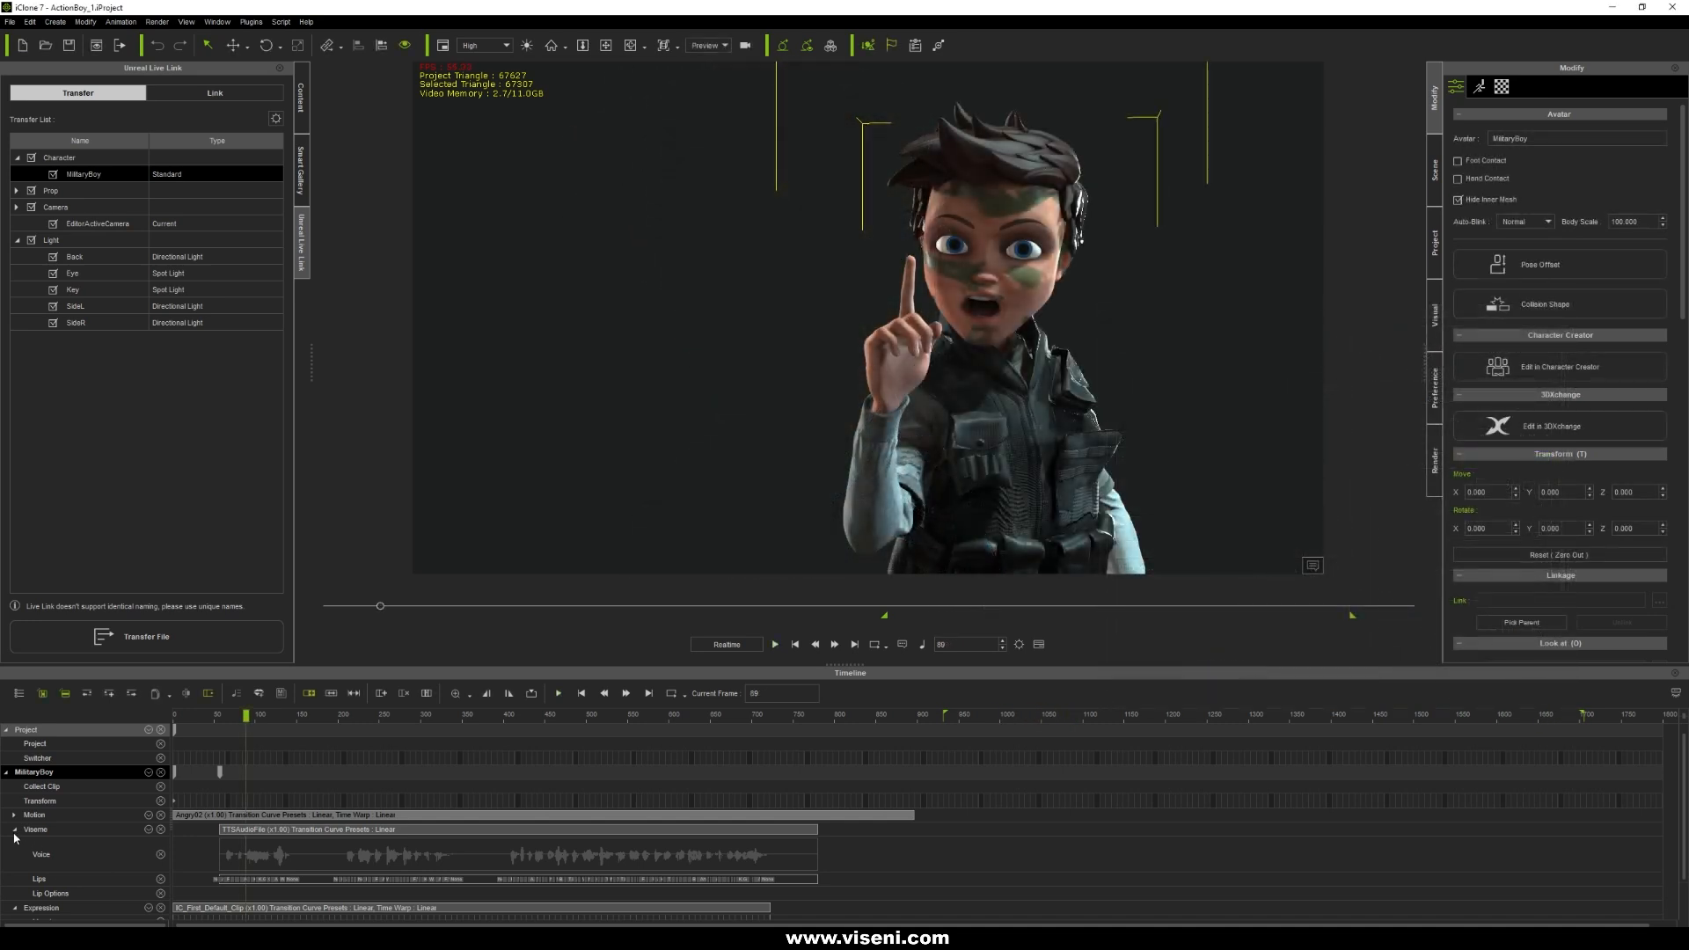
# Collapse the Viseme track, place the playhead at frame 66 and open Face Key with its happy expression presets.
pyautogui.click(14, 830)
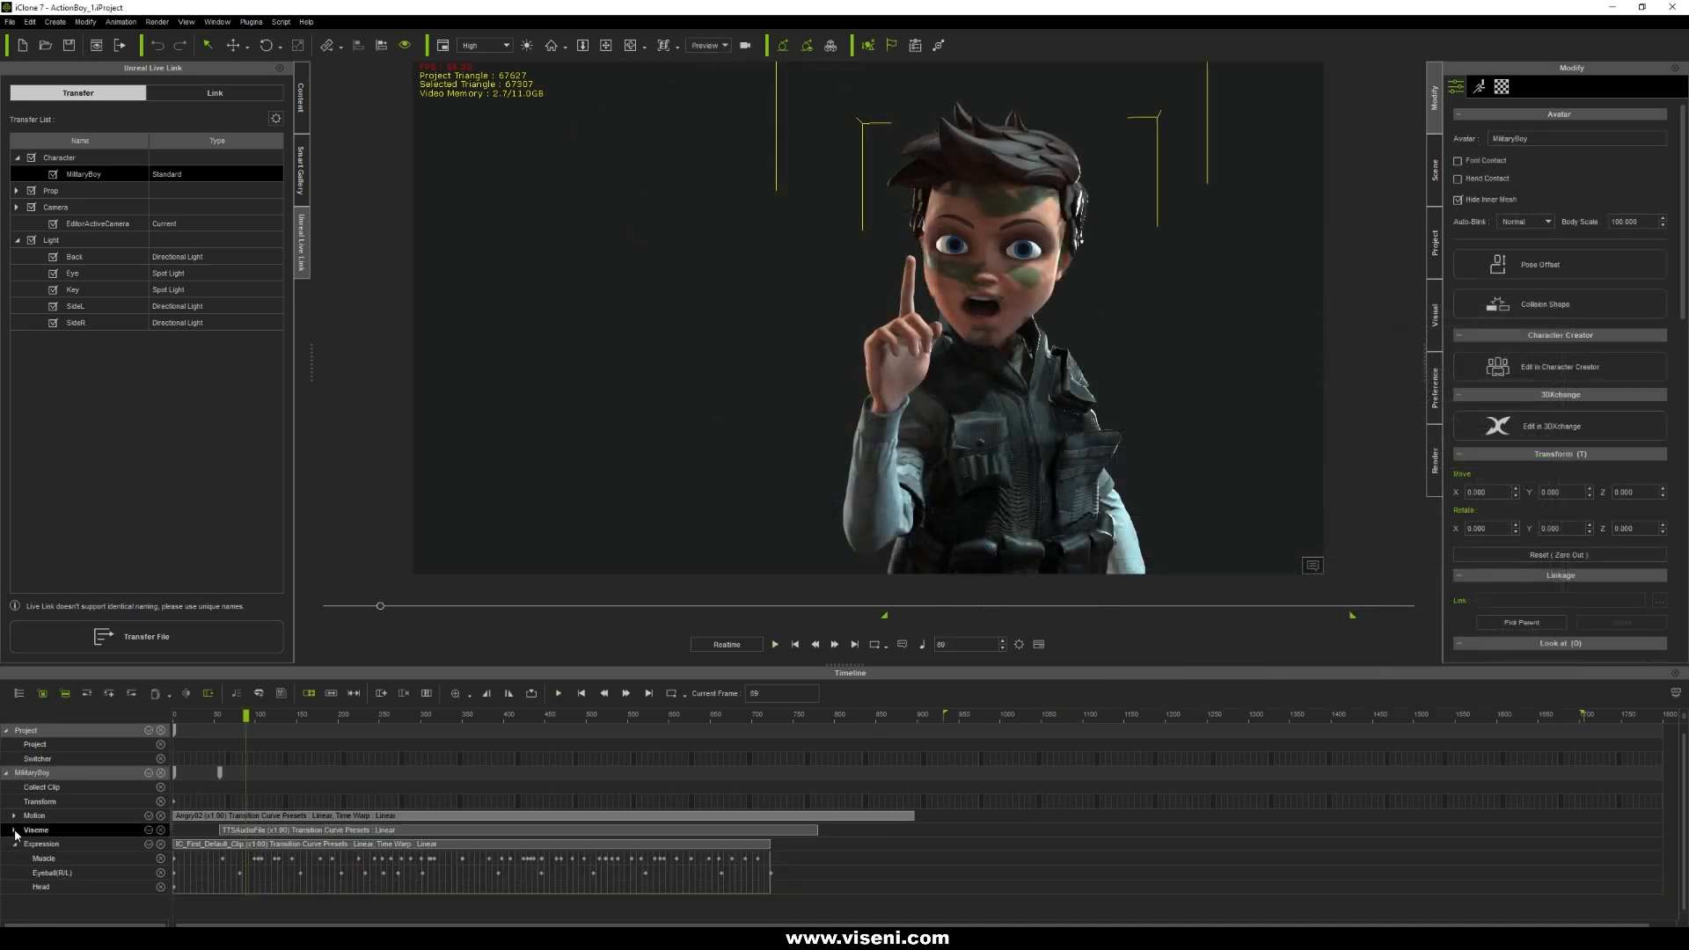
pyautogui.moveTo(250, 715); pyautogui.dragTo(227, 715)
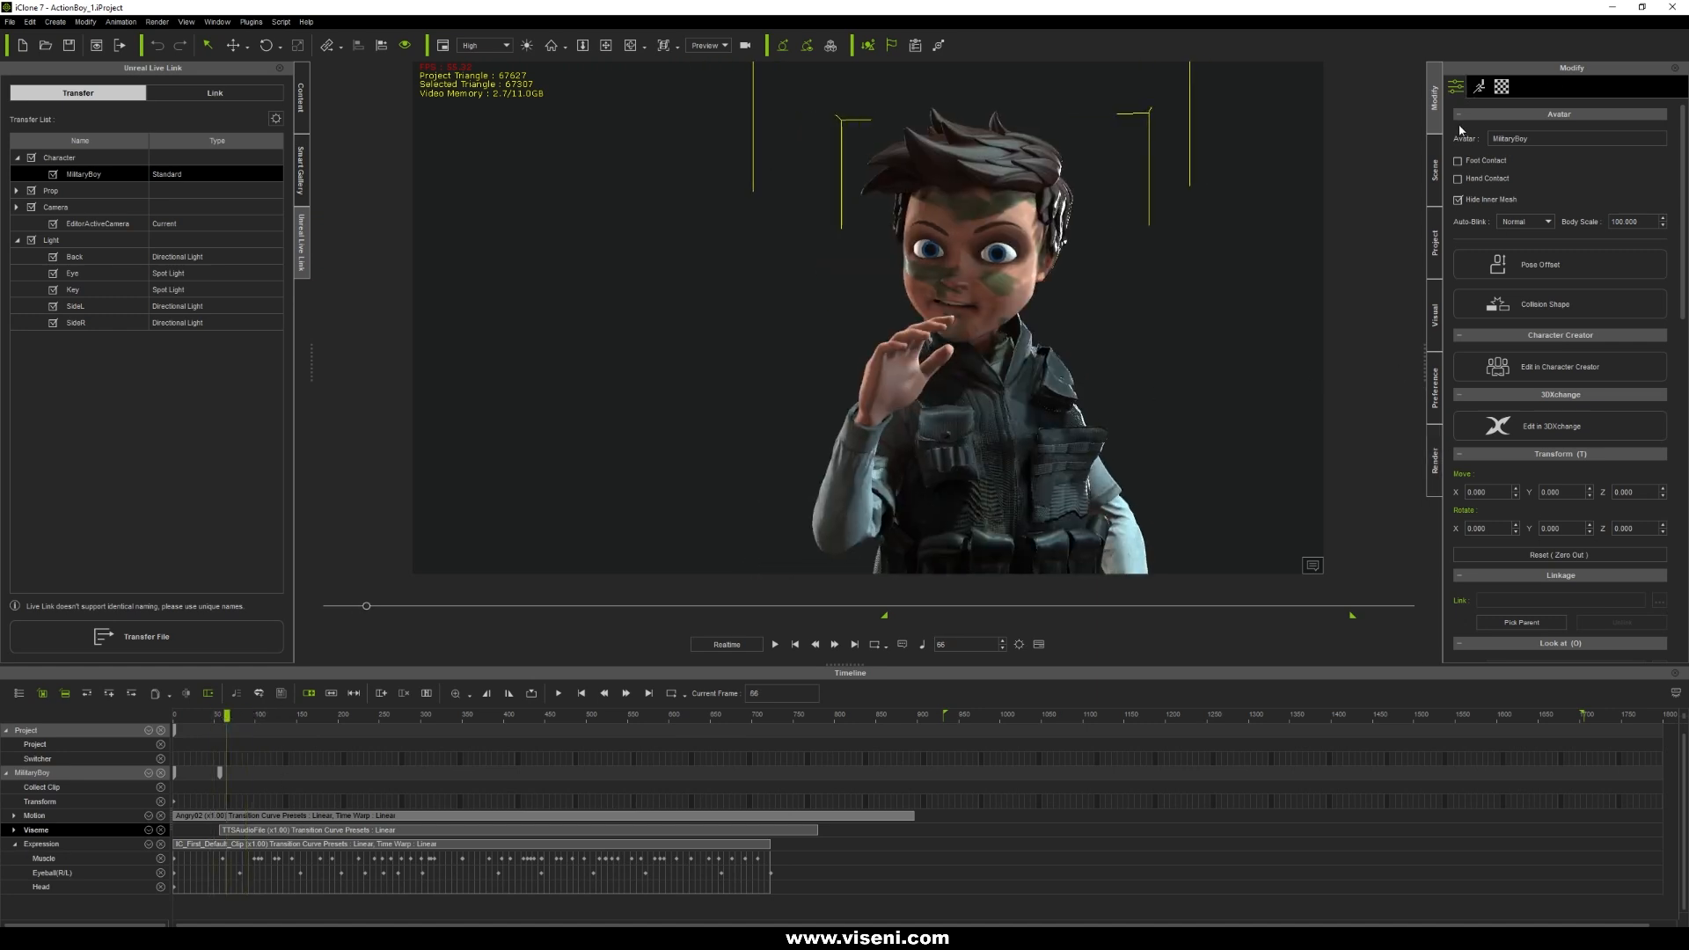
pyautogui.click(1479, 87)
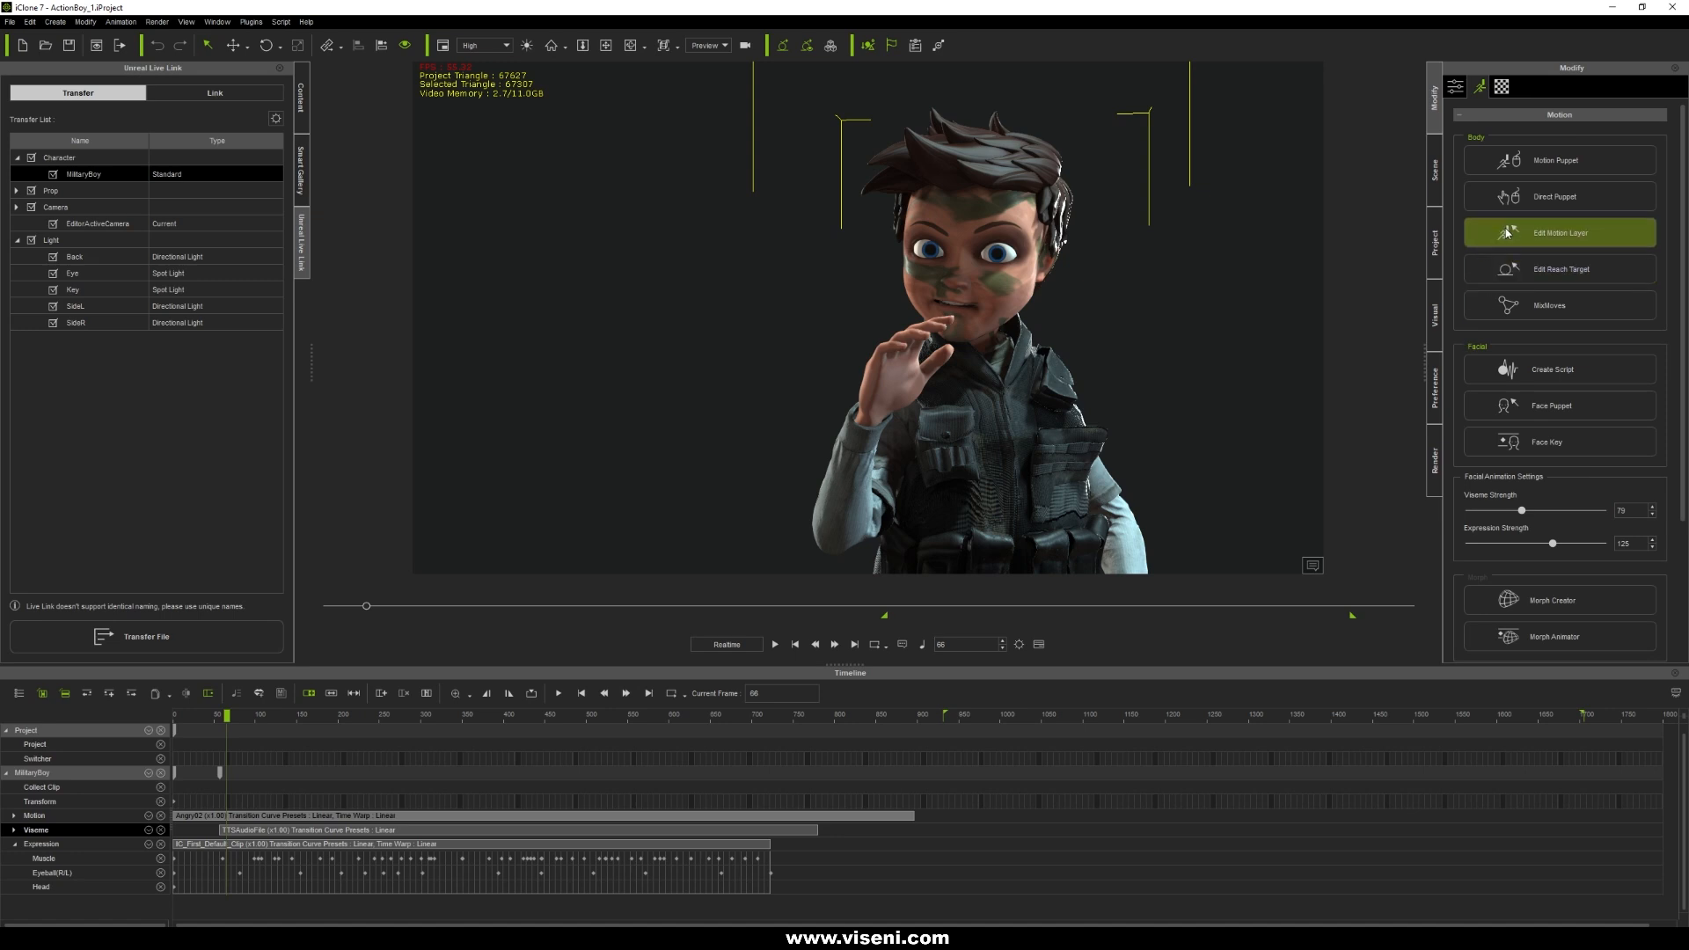
pyautogui.click(1557, 441)
pyautogui.moveTo(1276, 257); pyautogui.dragTo(750, 312)
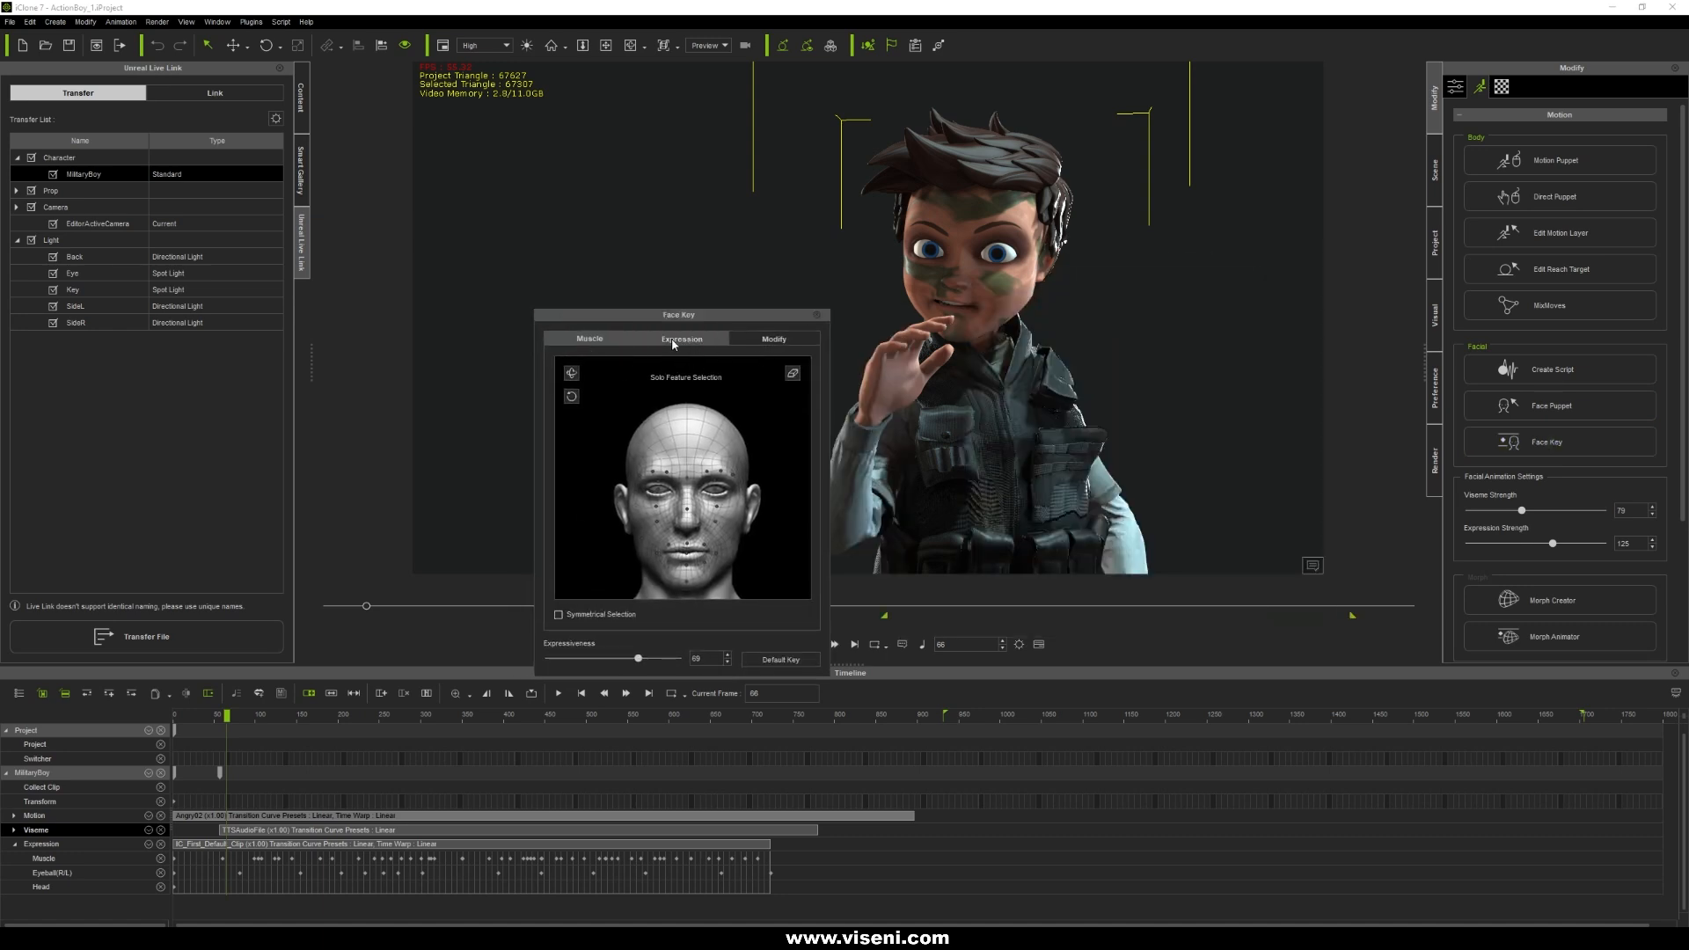
pyautogui.click(668, 339)
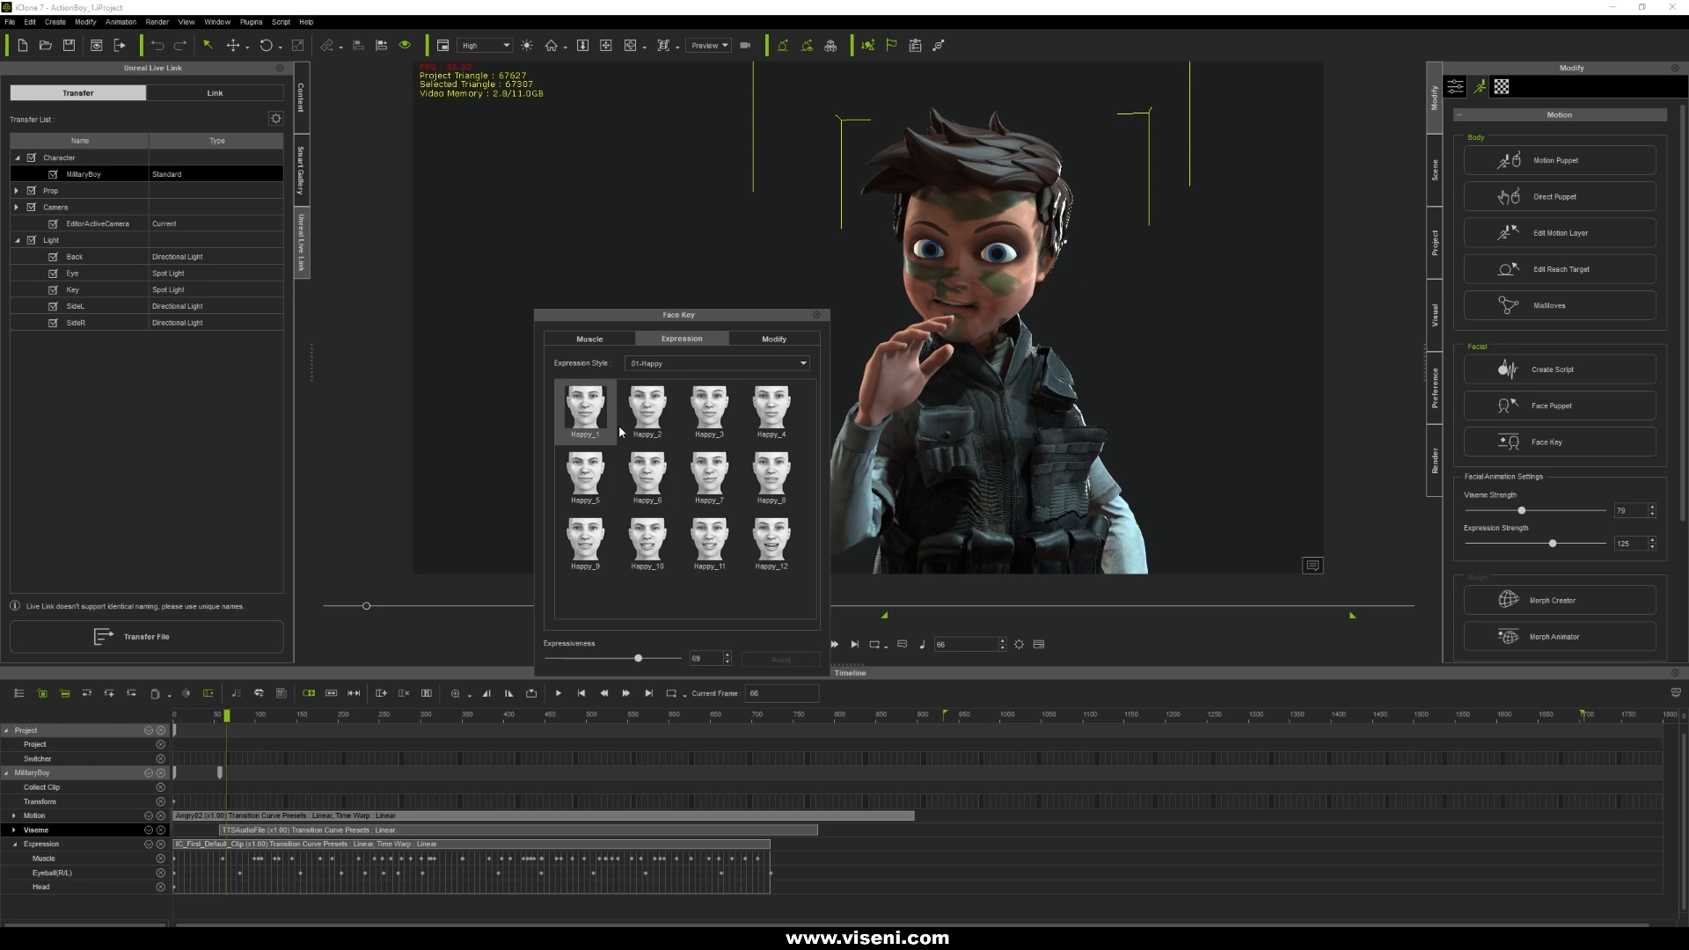
# At frame 144, try the Happy_7 expression with slightly lower expressiveness on the character, and undo it.
pyautogui.moveTo(228, 717); pyautogui.dragTo(291, 717)
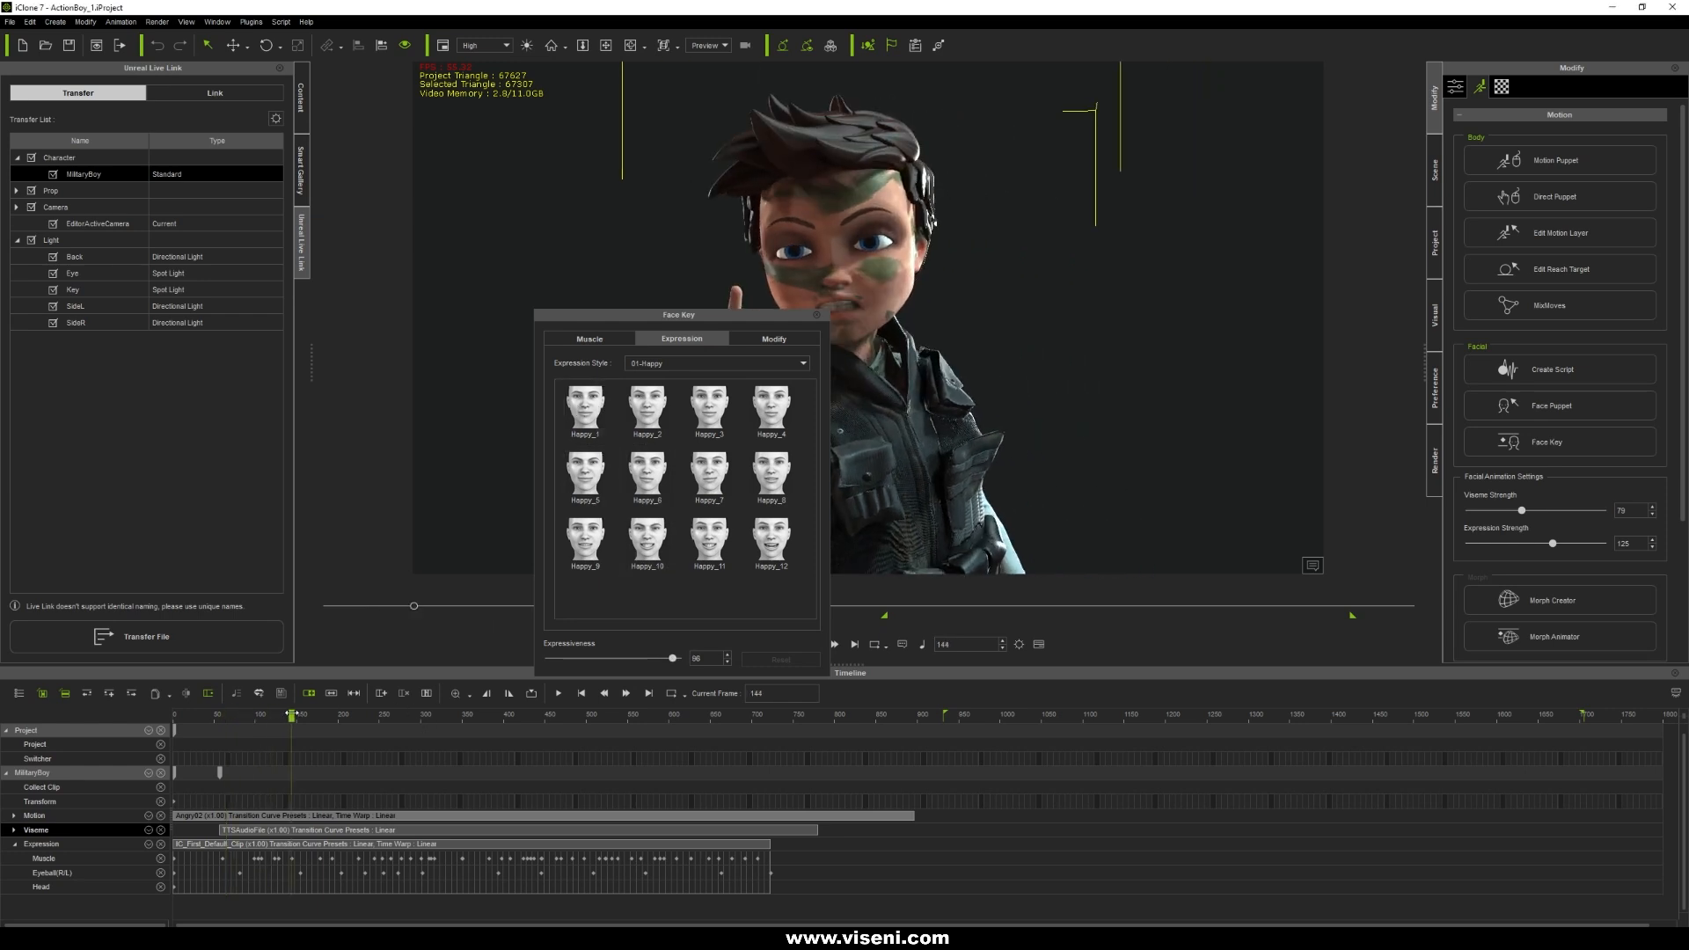
pyautogui.moveTo(676, 314); pyautogui.dragTo(438, 326)
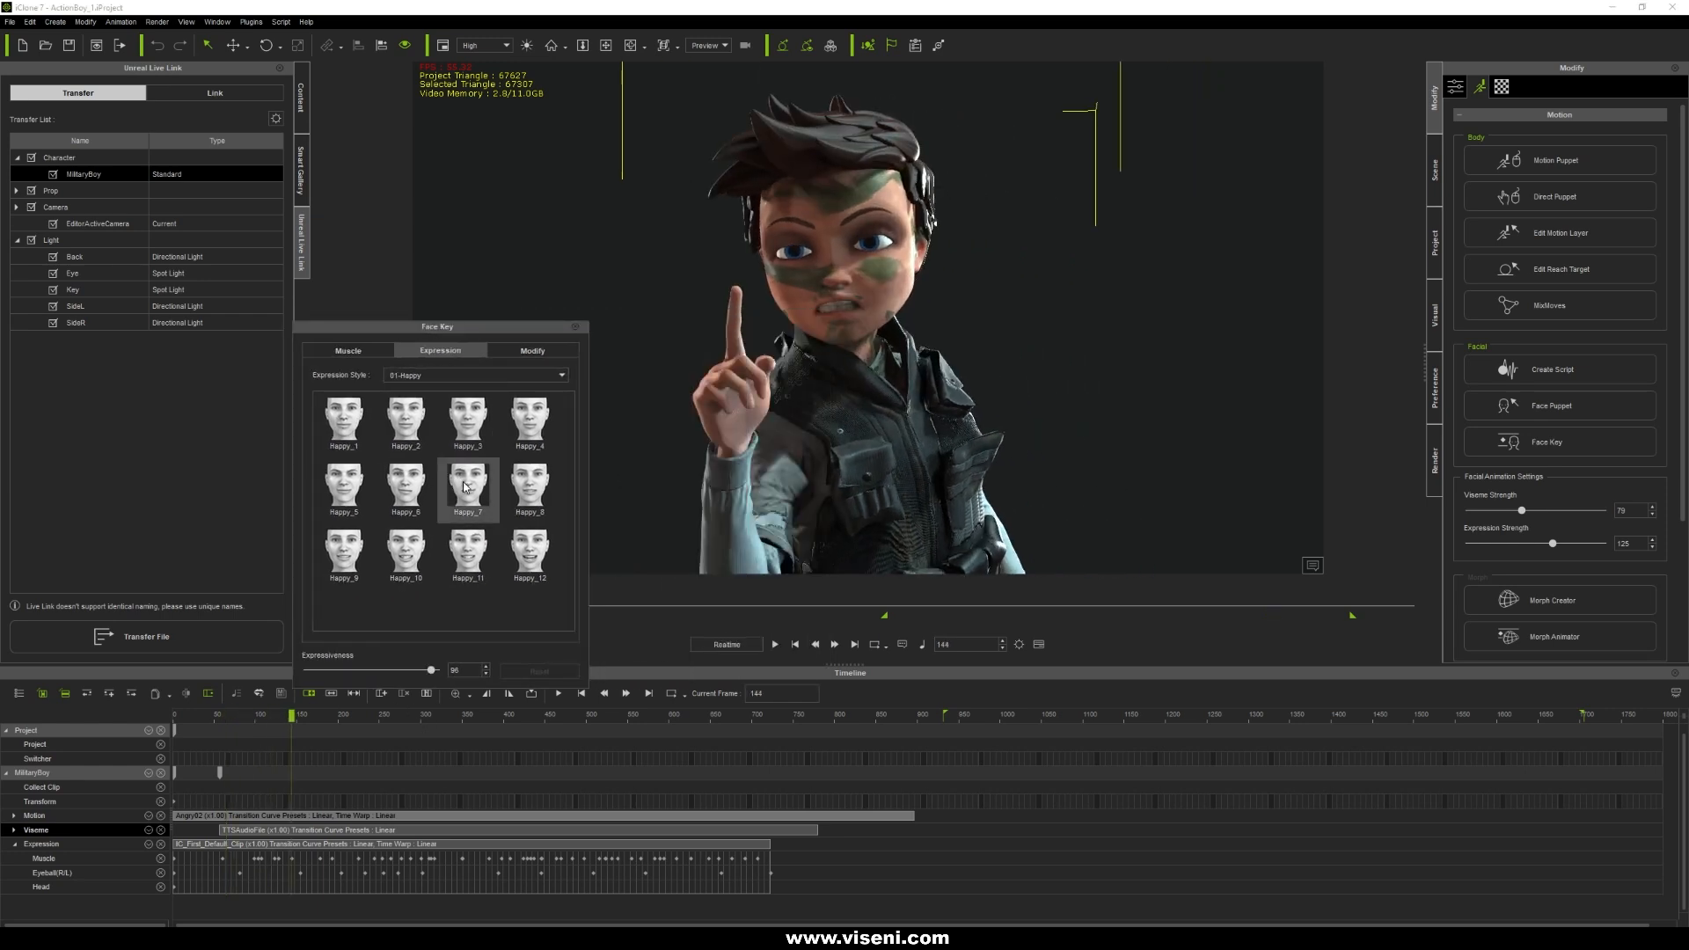
pyautogui.click(493, 482)
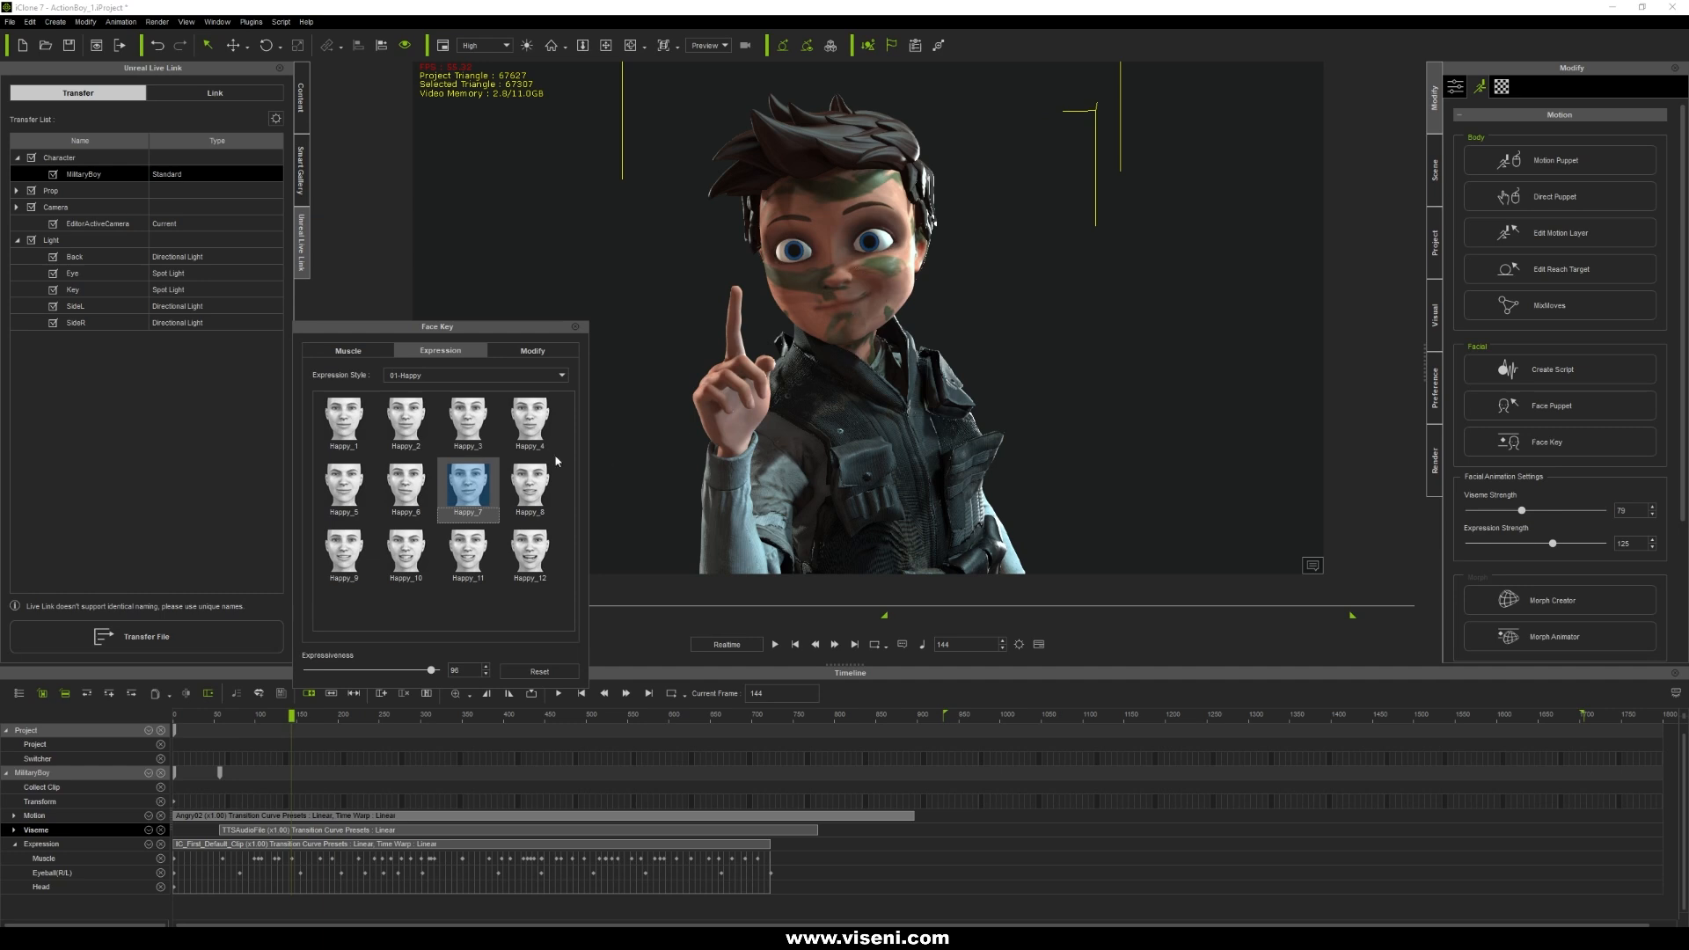
pyautogui.moveTo(432, 672); pyautogui.dragTo(426, 671)
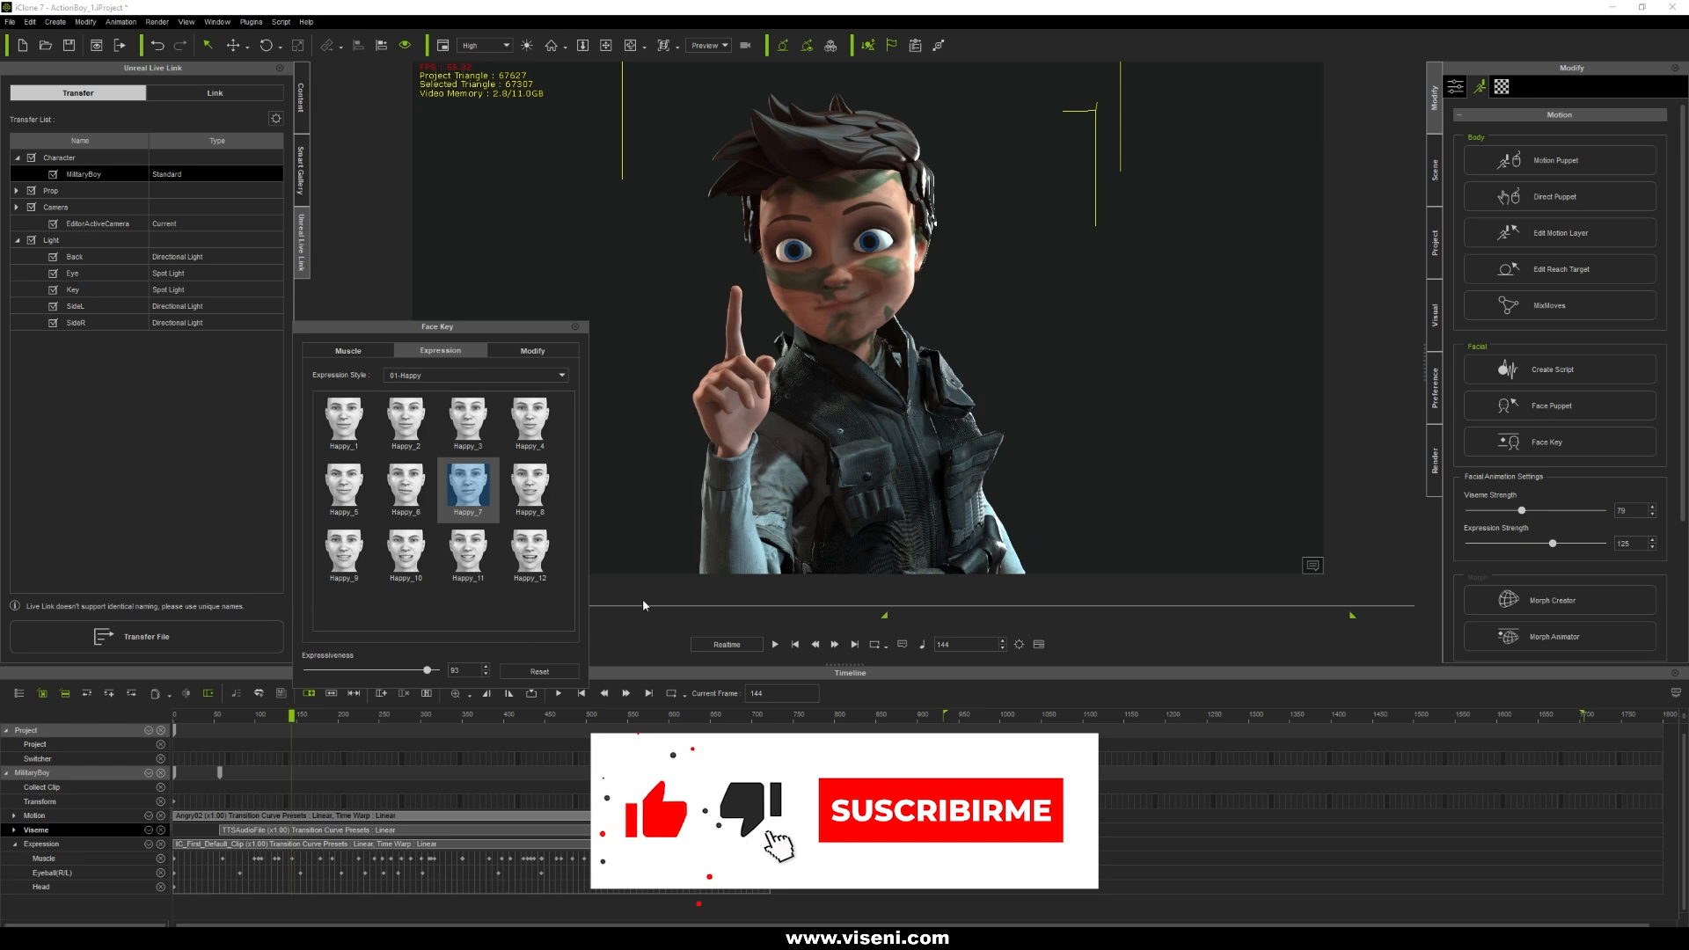
pyautogui.hotkey('ctrl', 'z')
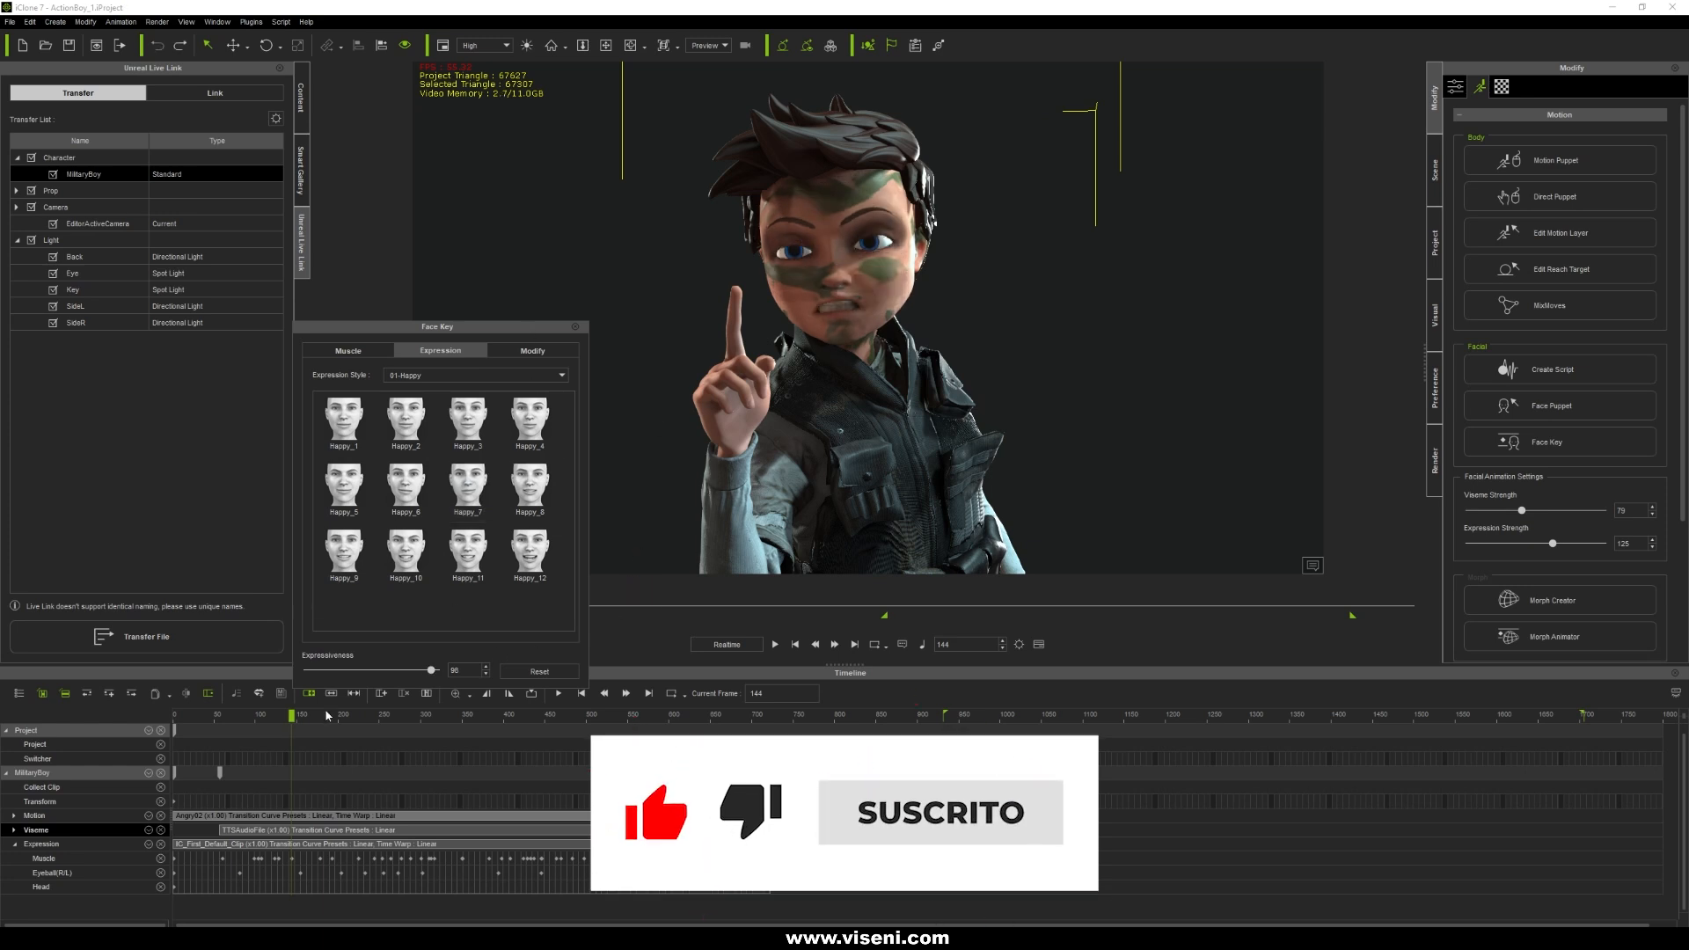
# Scrub the timeline to frames 345 and 473 and play the animation to review MilitaryBoy's facial performance.
pyautogui.click(444, 715)
pyautogui.moveTo(448, 717); pyautogui.dragTo(457, 716)
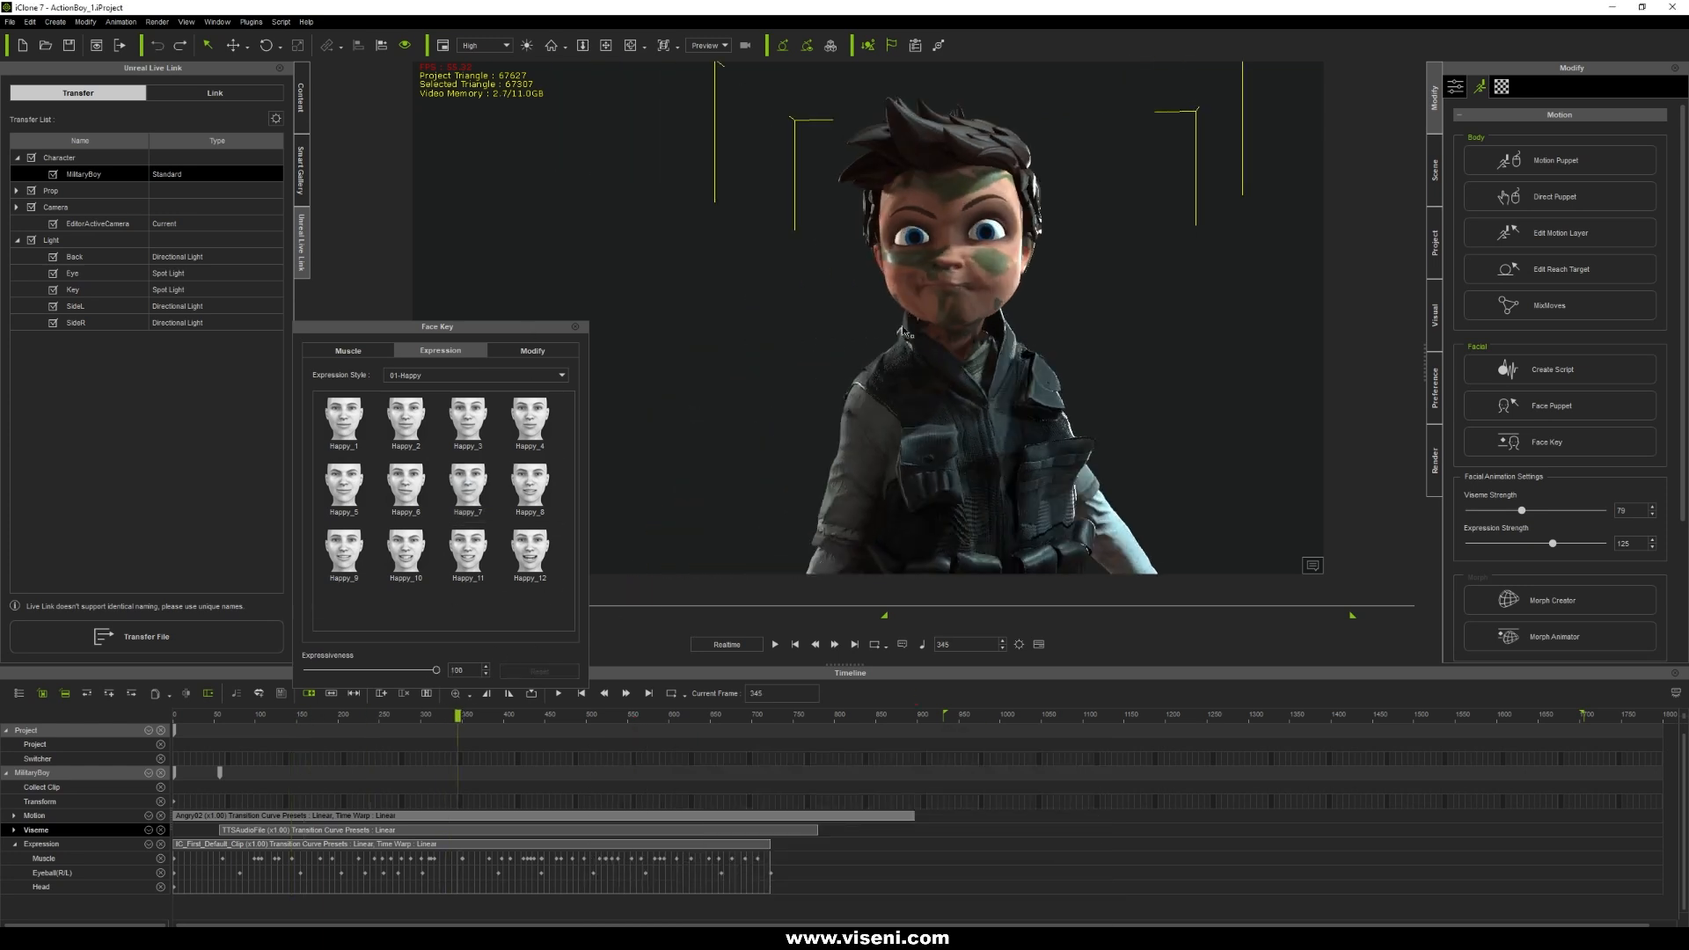
pyautogui.moveTo(458, 716); pyautogui.dragTo(563, 712)
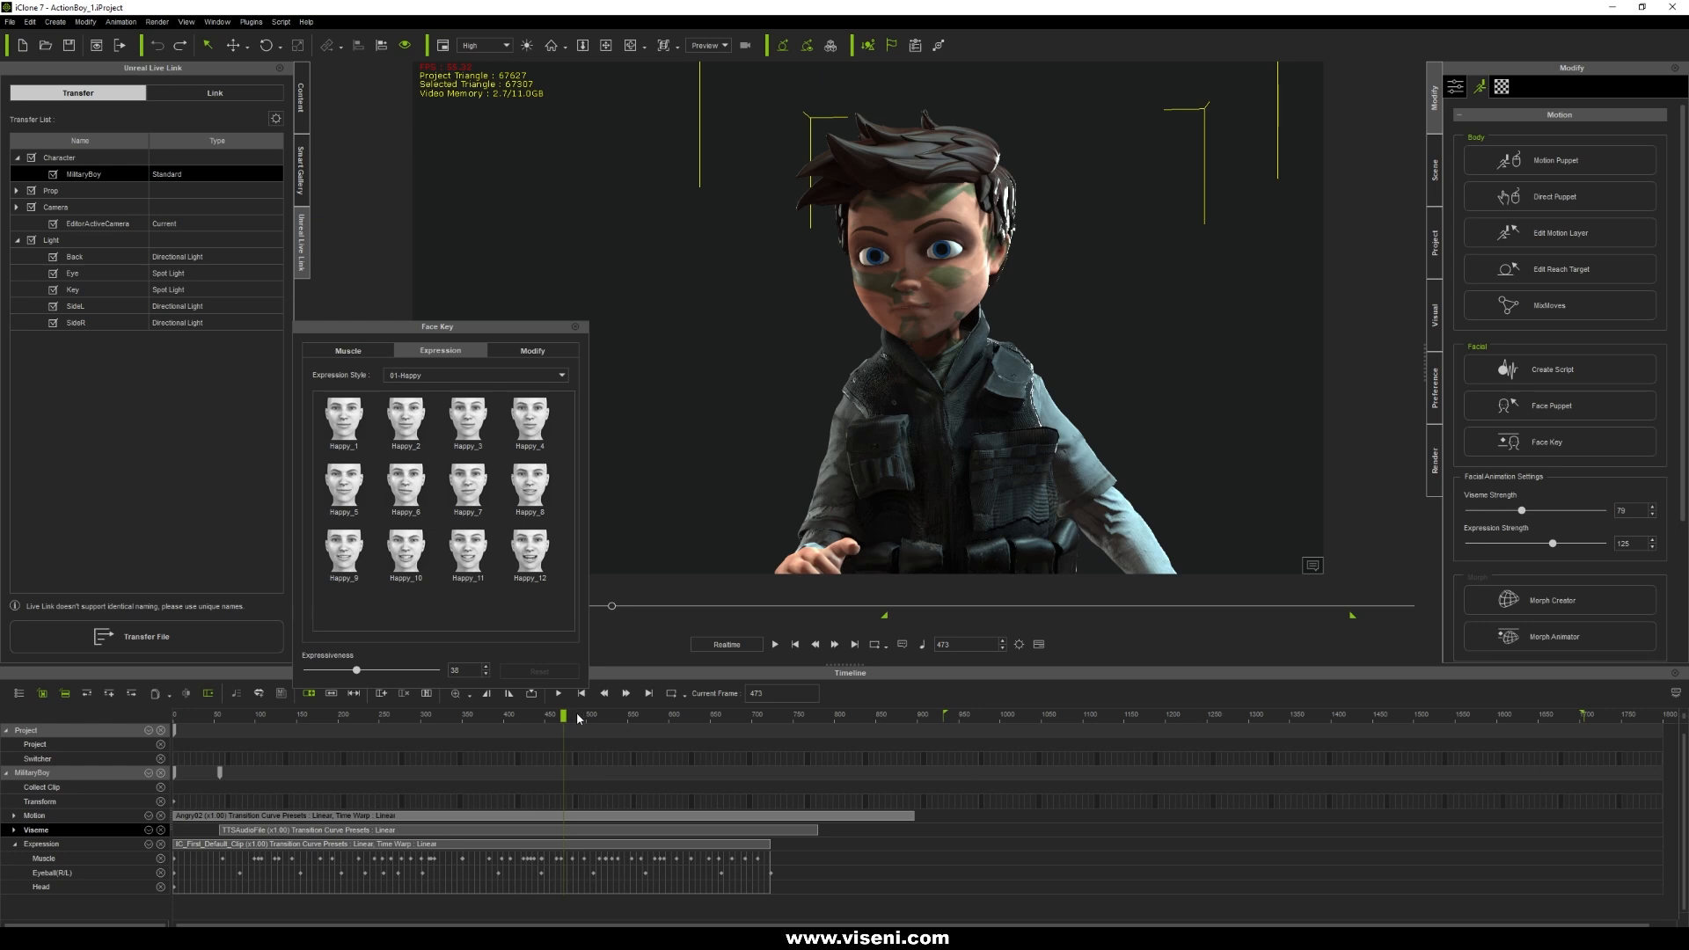
pyautogui.press('space')
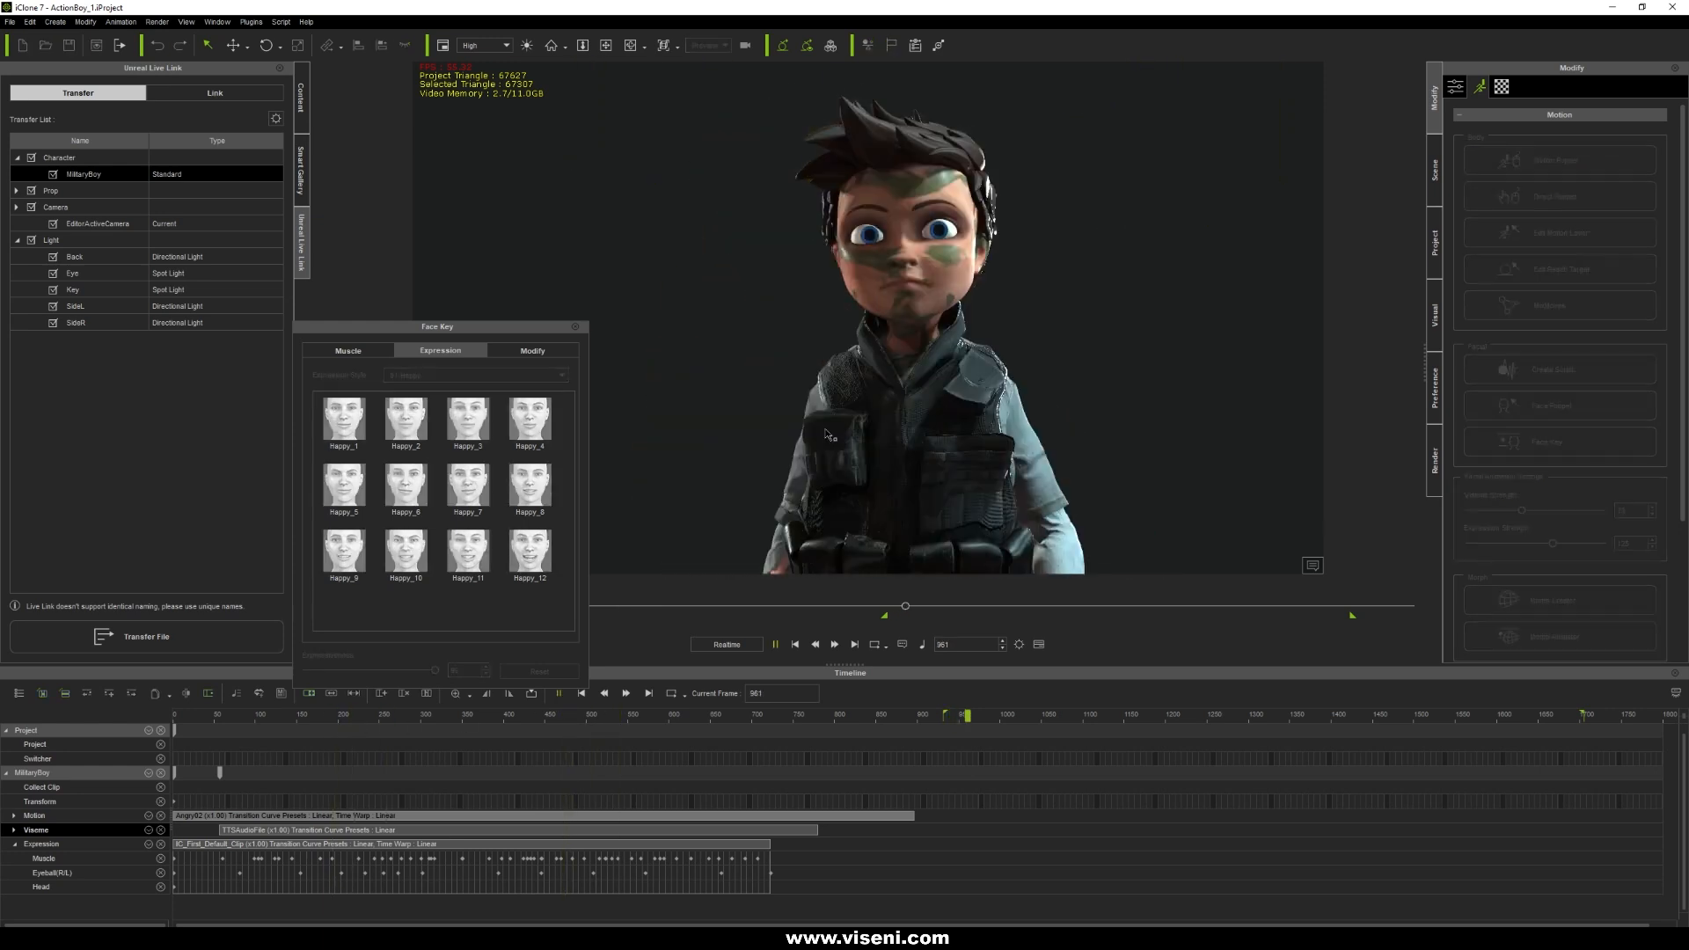
pyautogui.press('space')
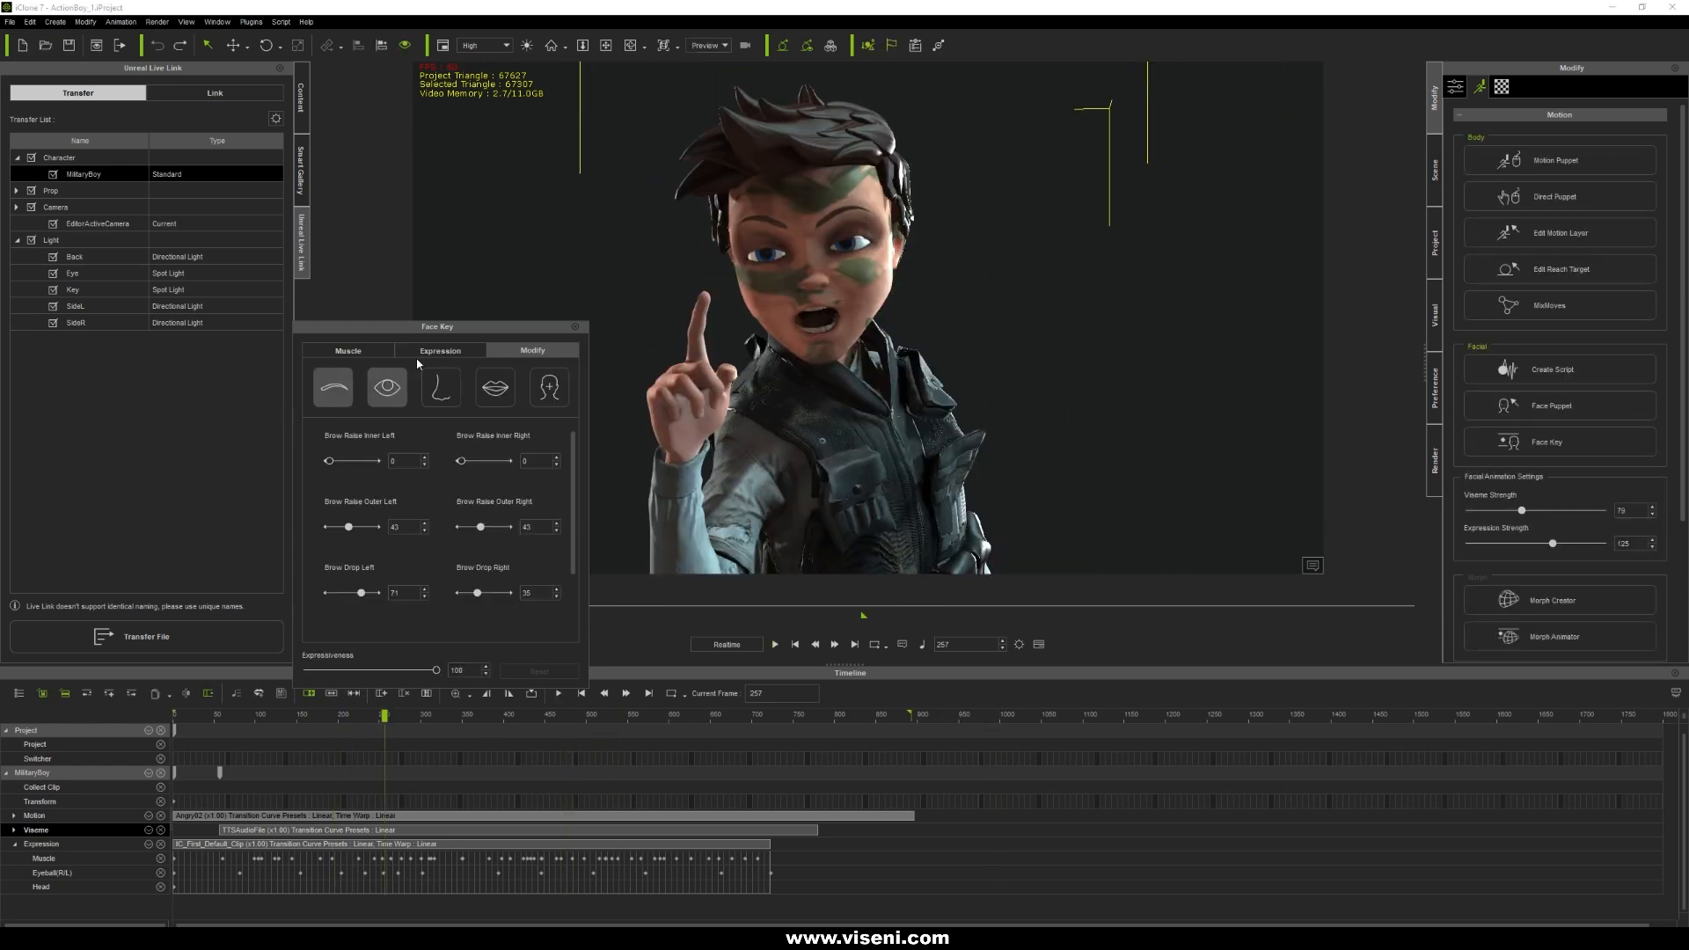
# Examine Face Key's brow modification sliders at frames 273, 177 and 537.
pyautogui.moveTo(384, 715); pyautogui.dragTo(398, 716)
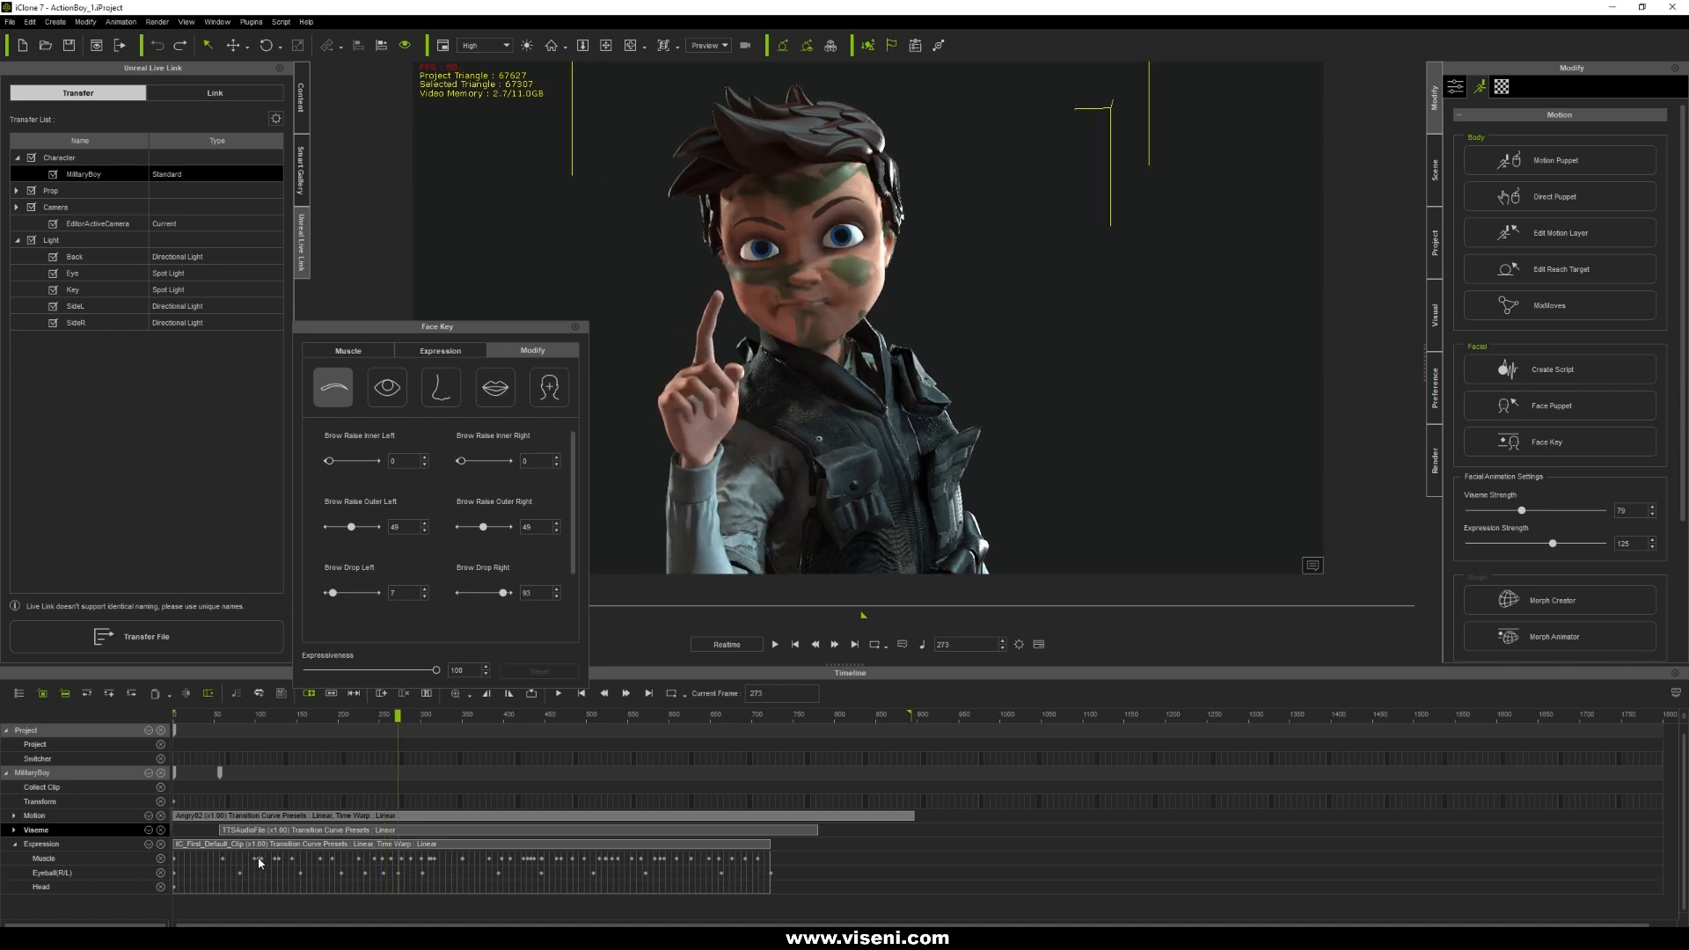
pyautogui.click(319, 715)
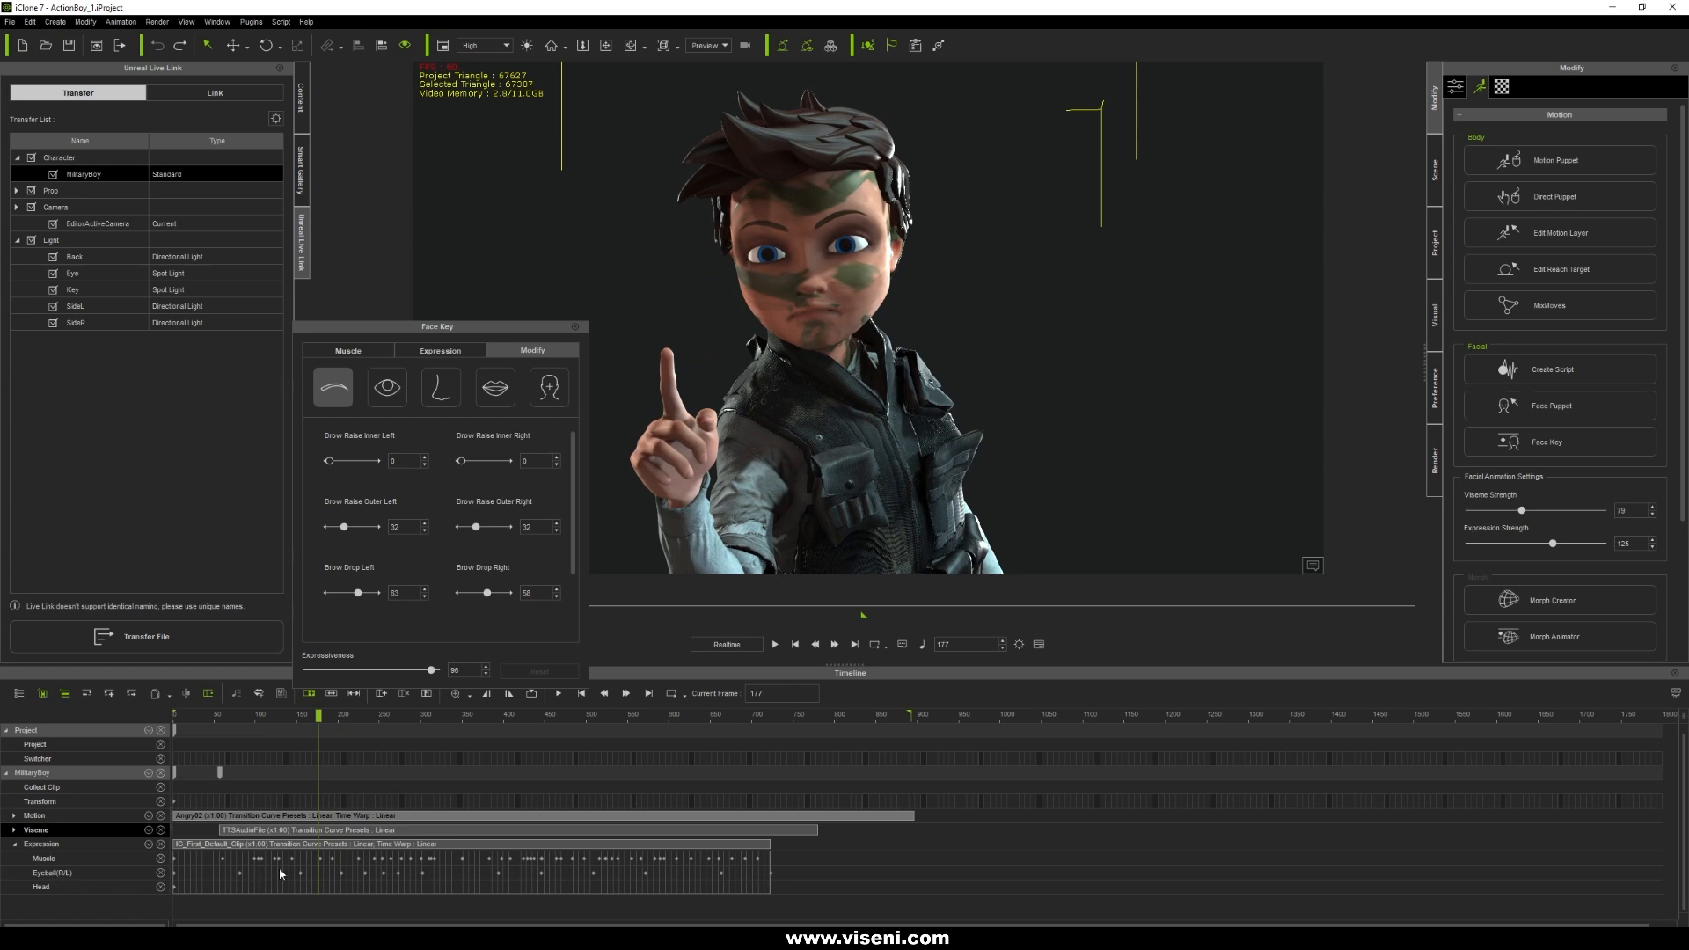
pyautogui.moveTo(325, 719); pyautogui.dragTo(616, 723)
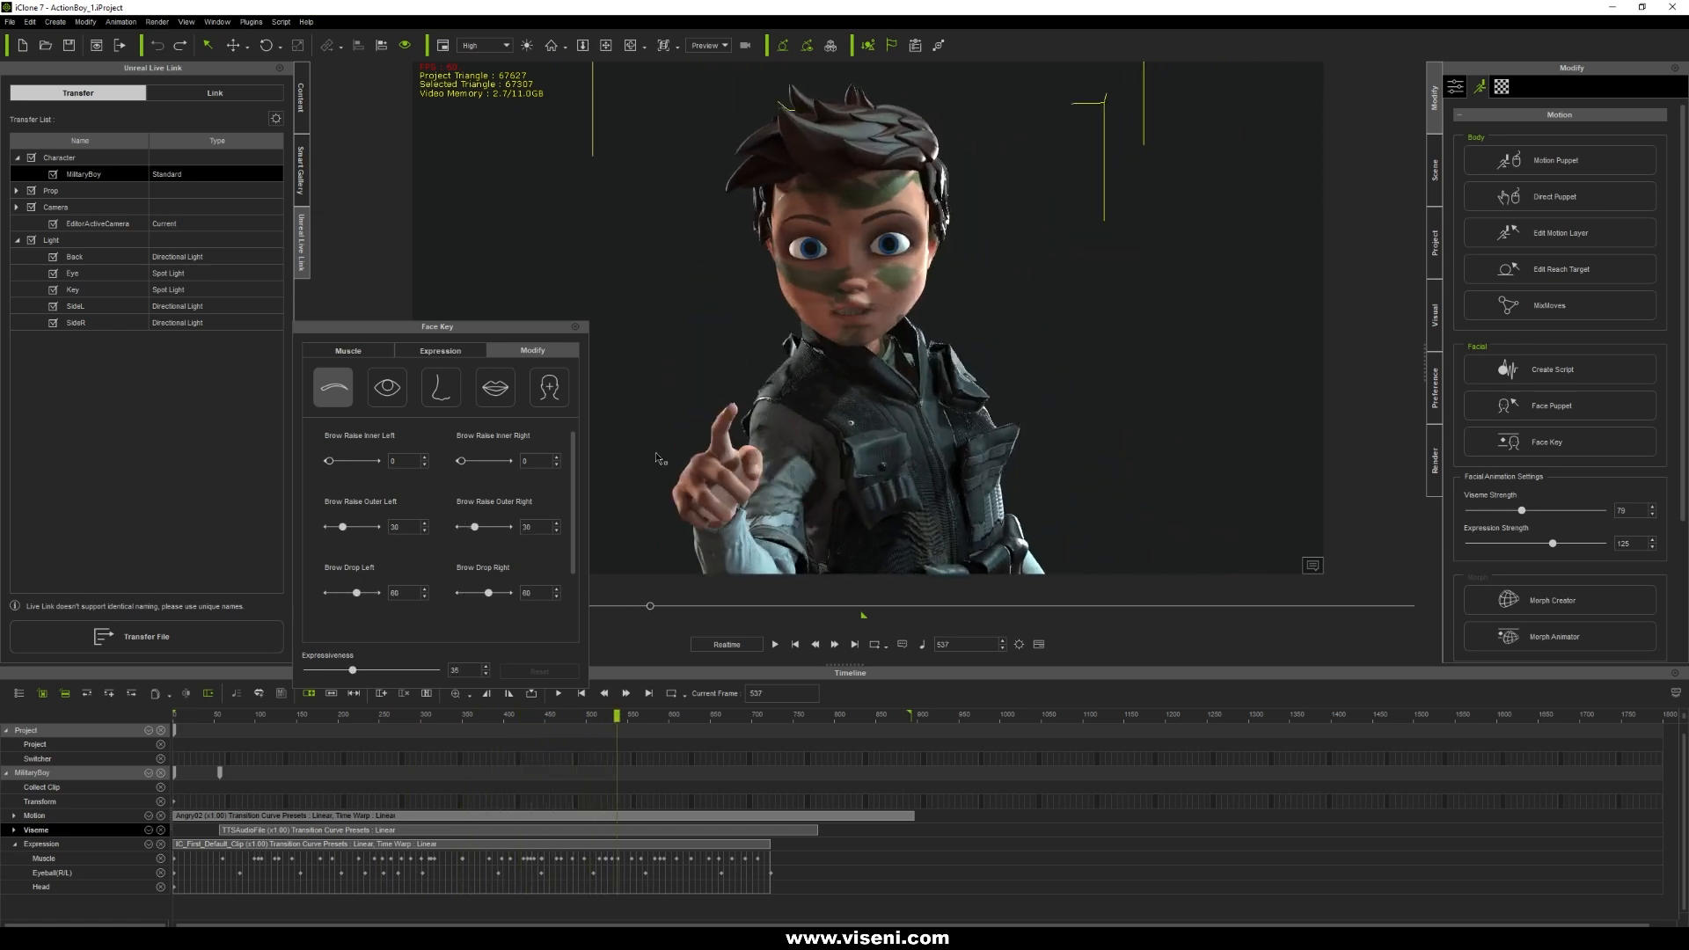
# Use Face Key's muscle editing to adjust one corner of the mouth at frame 322, and check the face at frame 546.
pyautogui.click(363, 351)
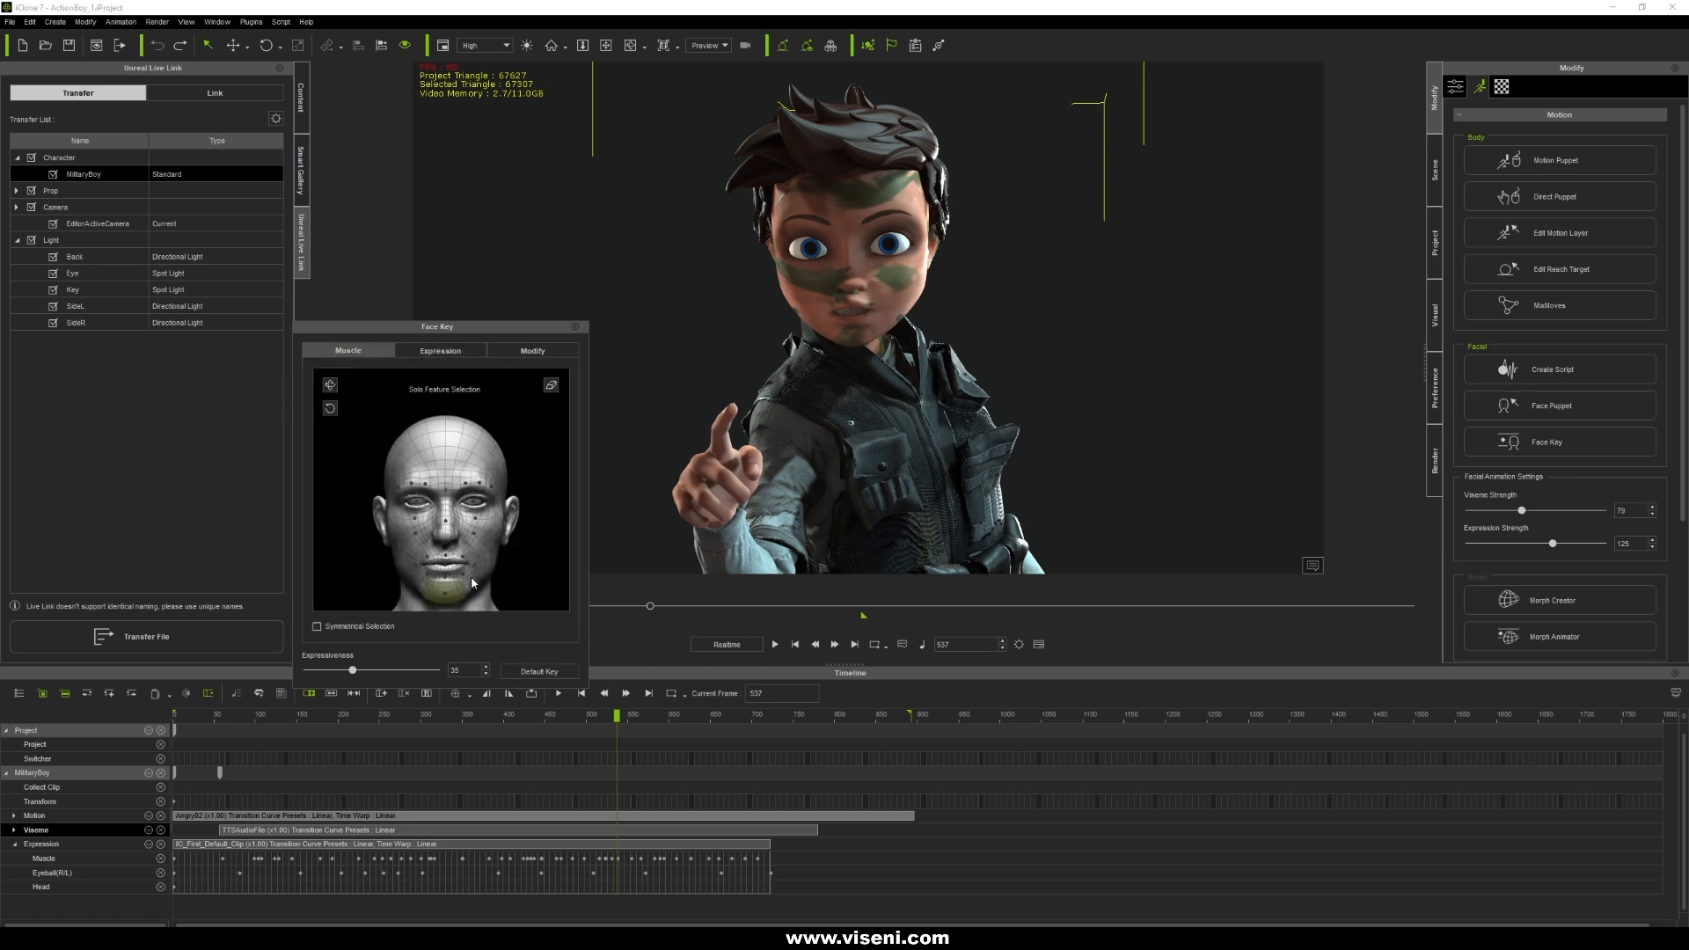
pyautogui.moveTo(619, 716); pyautogui.dragTo(439, 715)
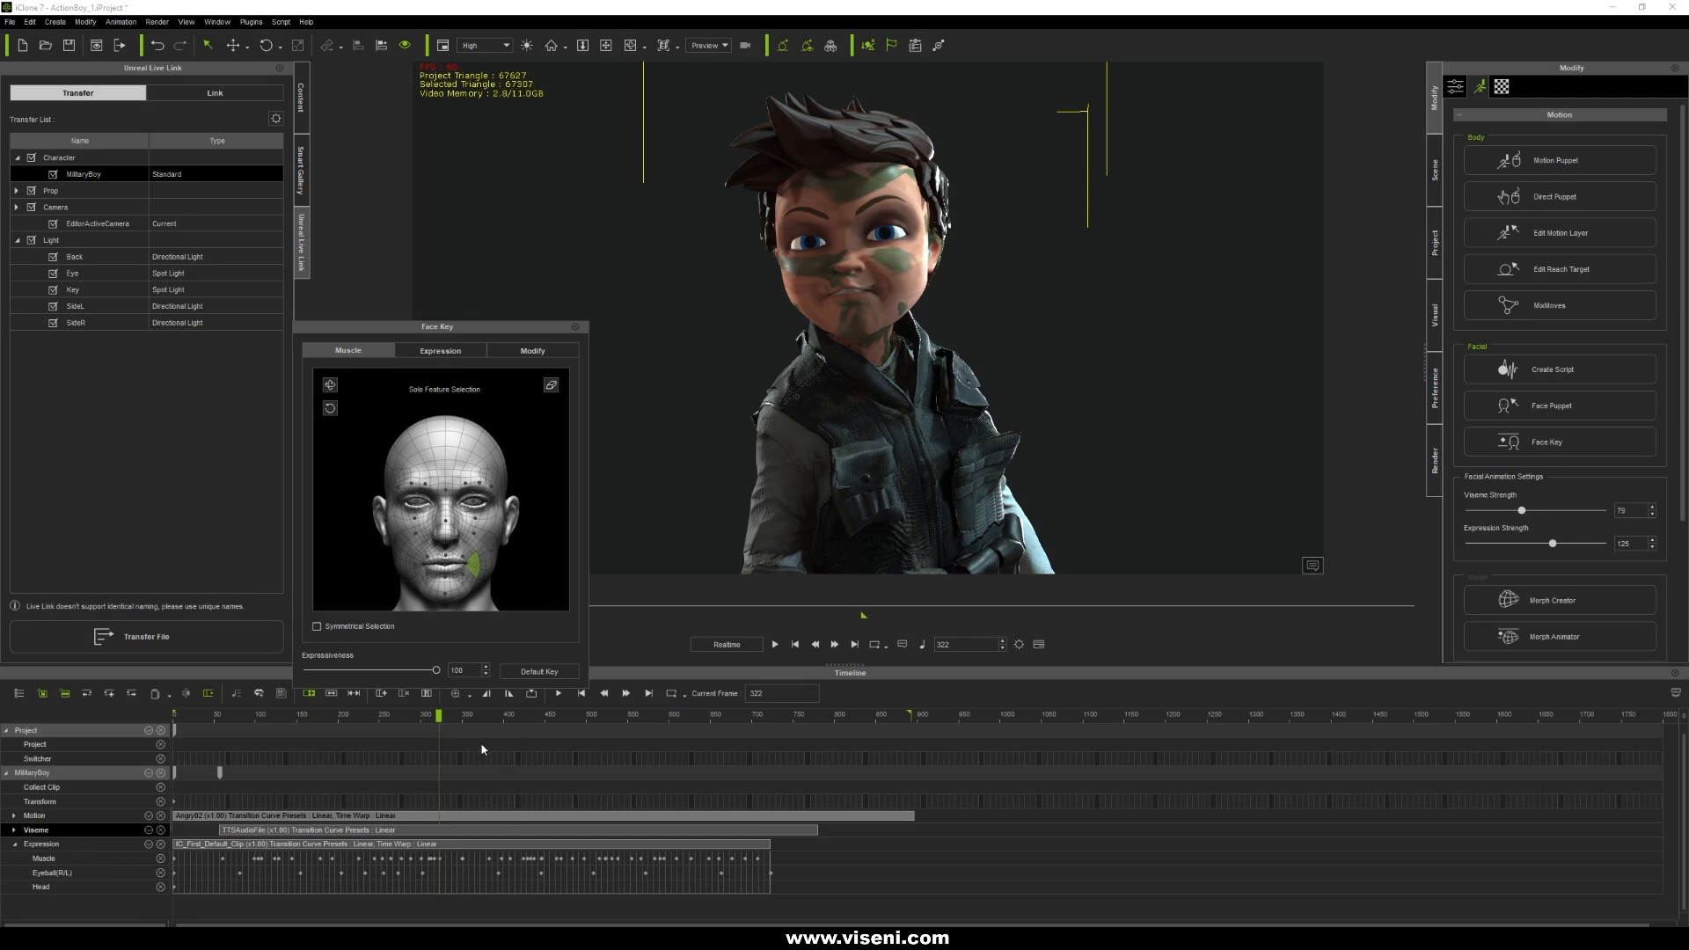
pyautogui.moveTo(437, 715); pyautogui.dragTo(624, 714)
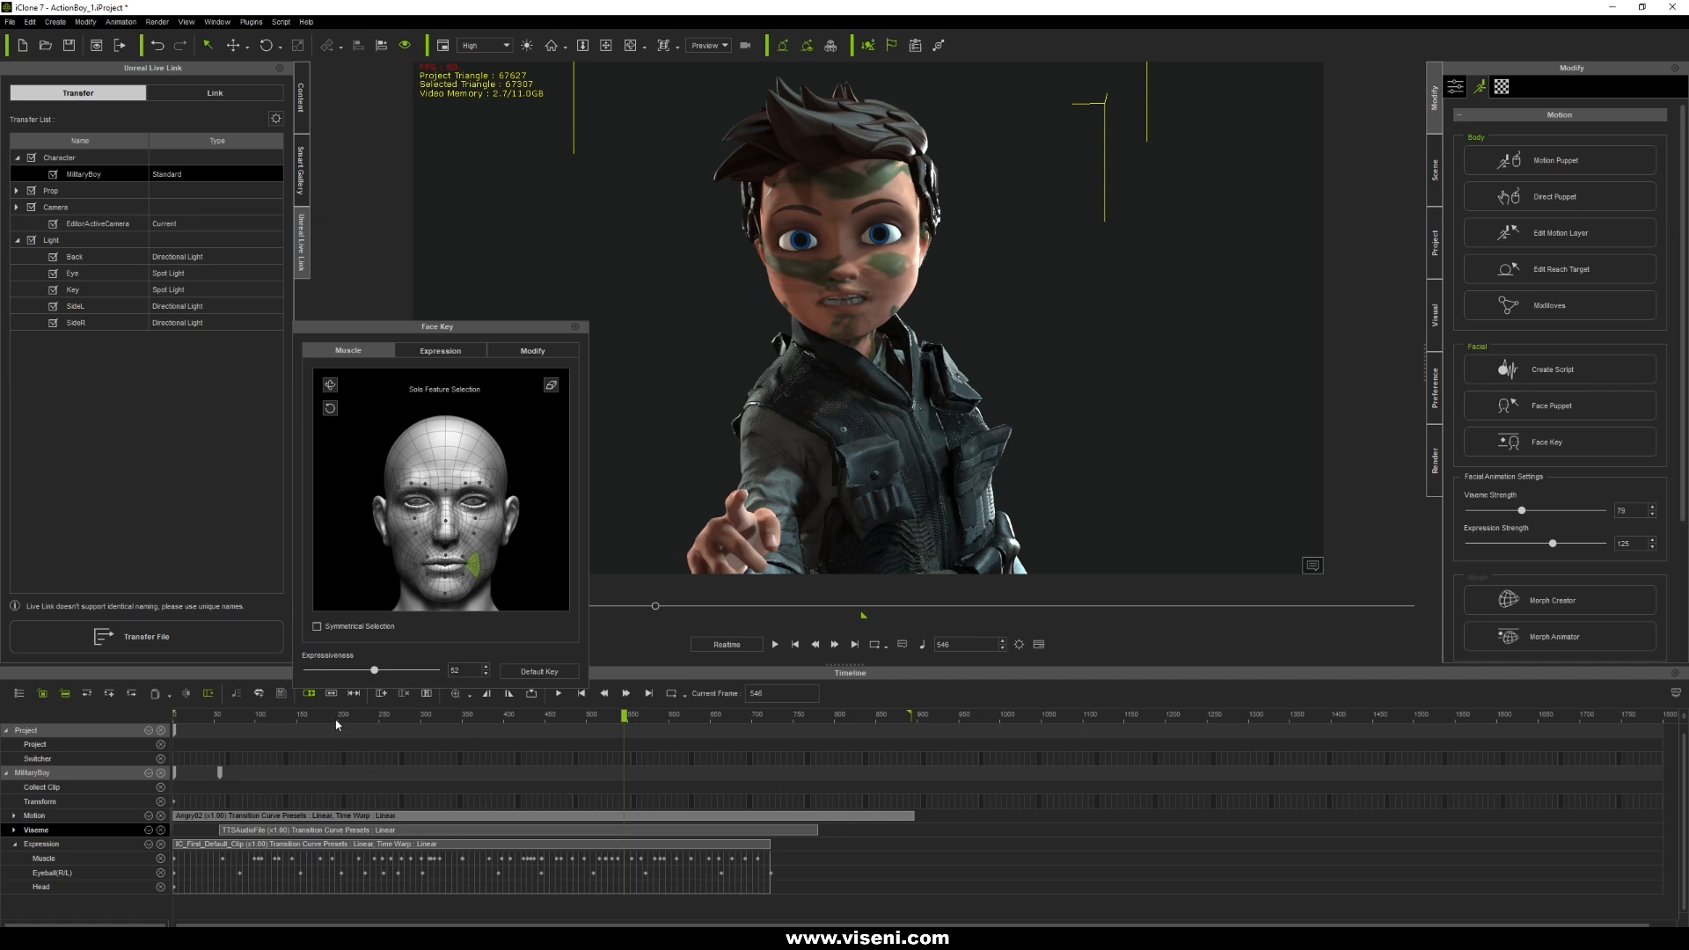
# Test a much stronger Expression Strength, settle it at about 120, set Viseme Strength to 80, and place the playhead at frame 244.
pyautogui.moveTo(247, 719); pyautogui.dragTo(308, 716)
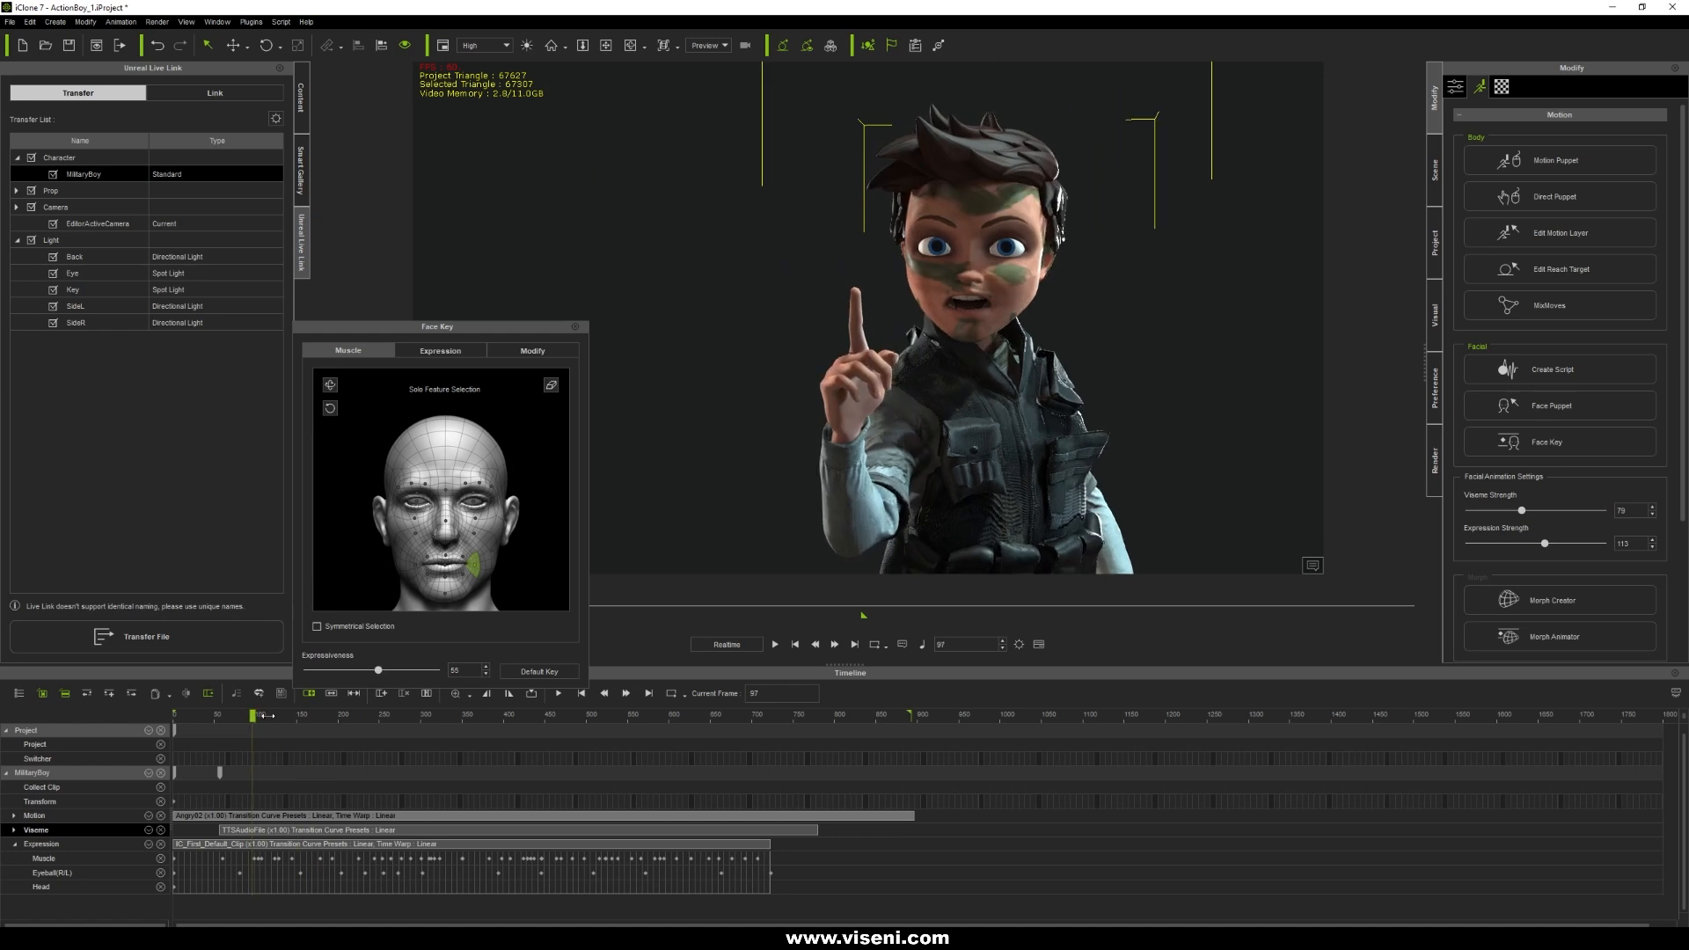
pyautogui.click(1591, 543)
pyautogui.moveTo(339, 719); pyautogui.dragTo(392, 721)
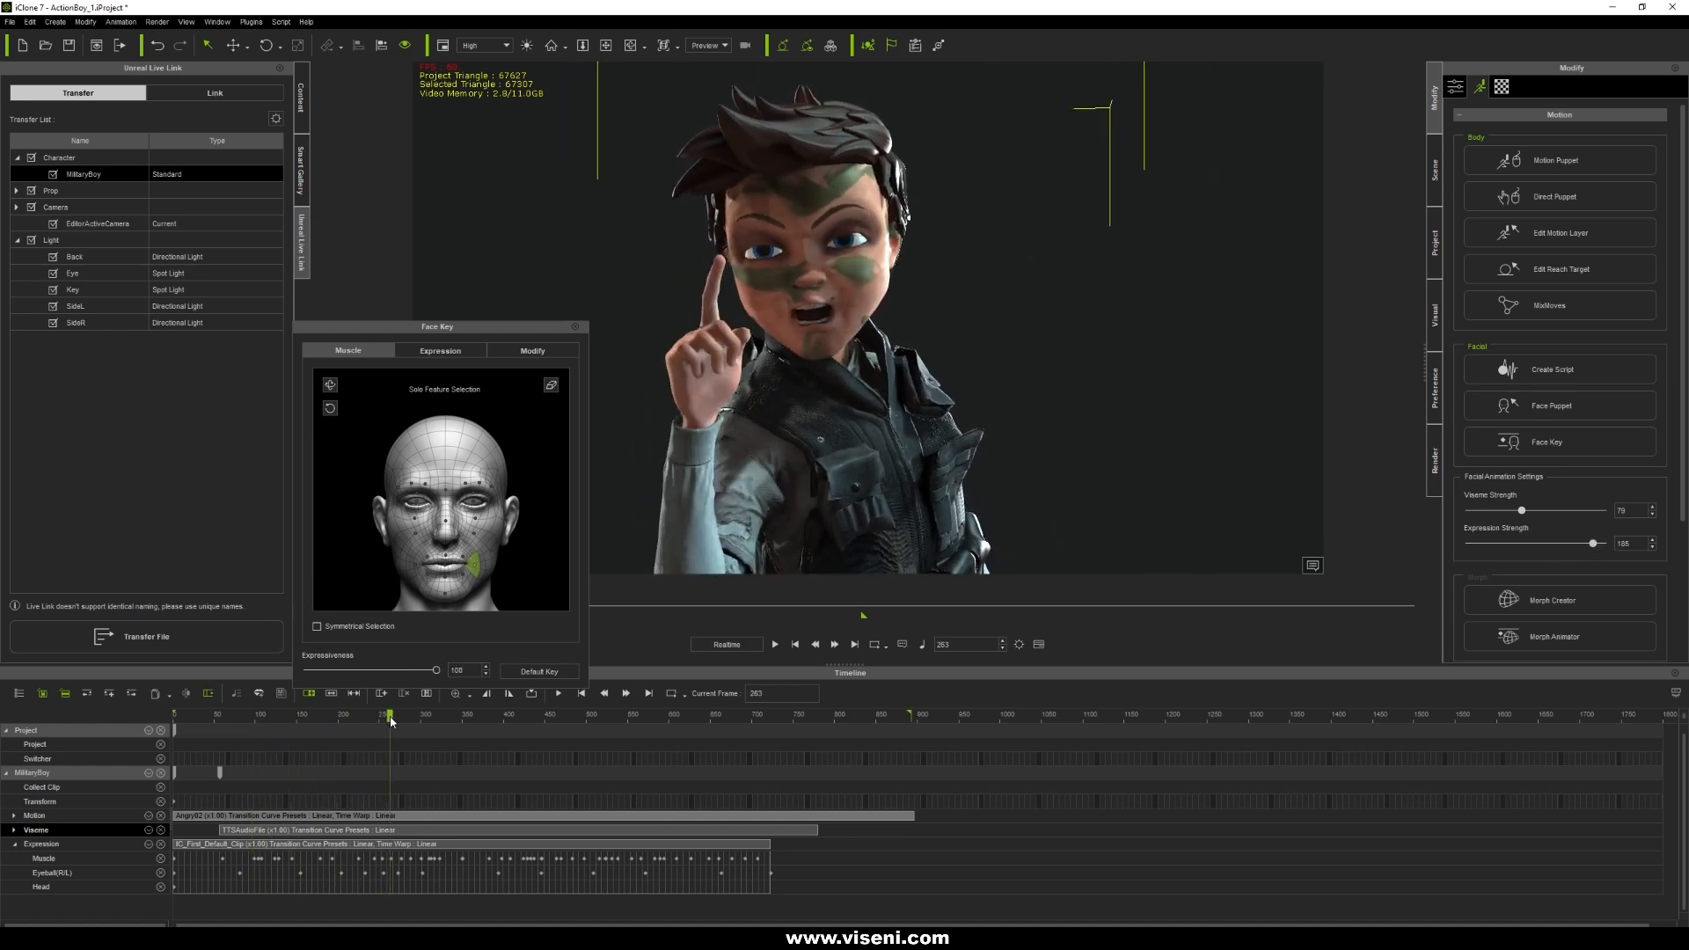
pyautogui.moveTo(1574, 551)
pyautogui.mouseDown()
pyautogui.moveTo(1514, 549)
pyautogui.moveTo(1572, 549)
pyautogui.moveTo(1556, 549)
pyautogui.mouseUp()
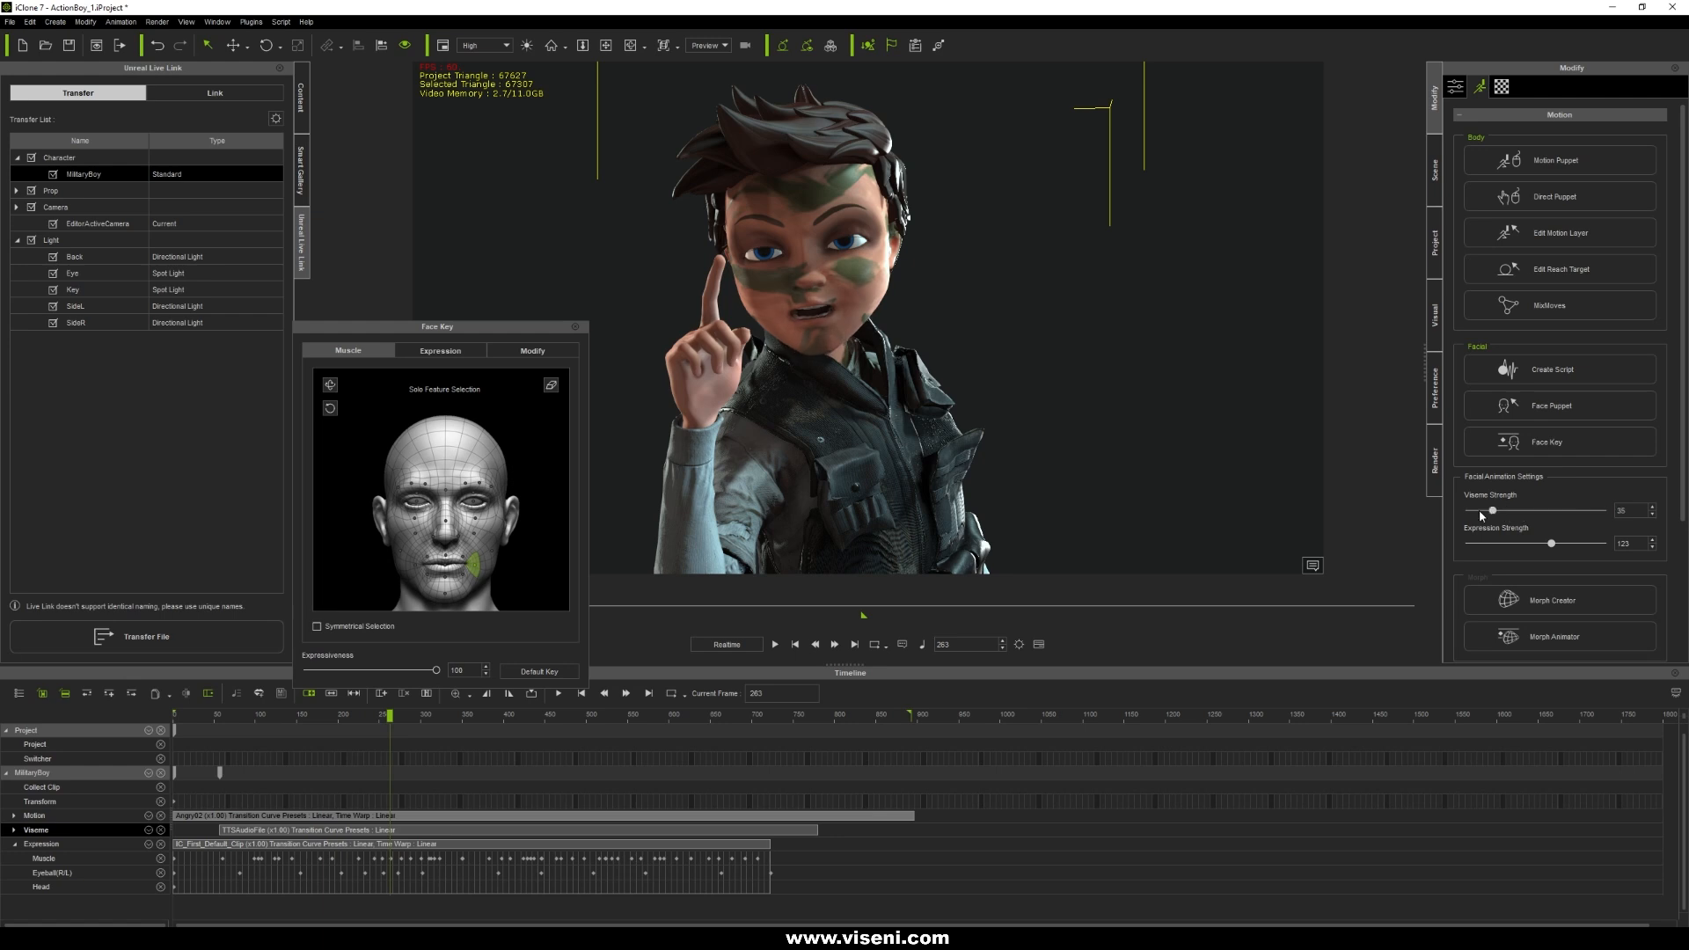
pyautogui.moveTo(1524, 514)
pyautogui.mouseDown()
pyautogui.moveTo(1501, 513)
pyautogui.moveTo(1522, 513)
pyautogui.mouseUp()
pyautogui.moveTo(397, 719)
pyautogui.mouseDown()
pyautogui.moveTo(287, 714)
pyautogui.moveTo(376, 722)
pyautogui.mouseUp()
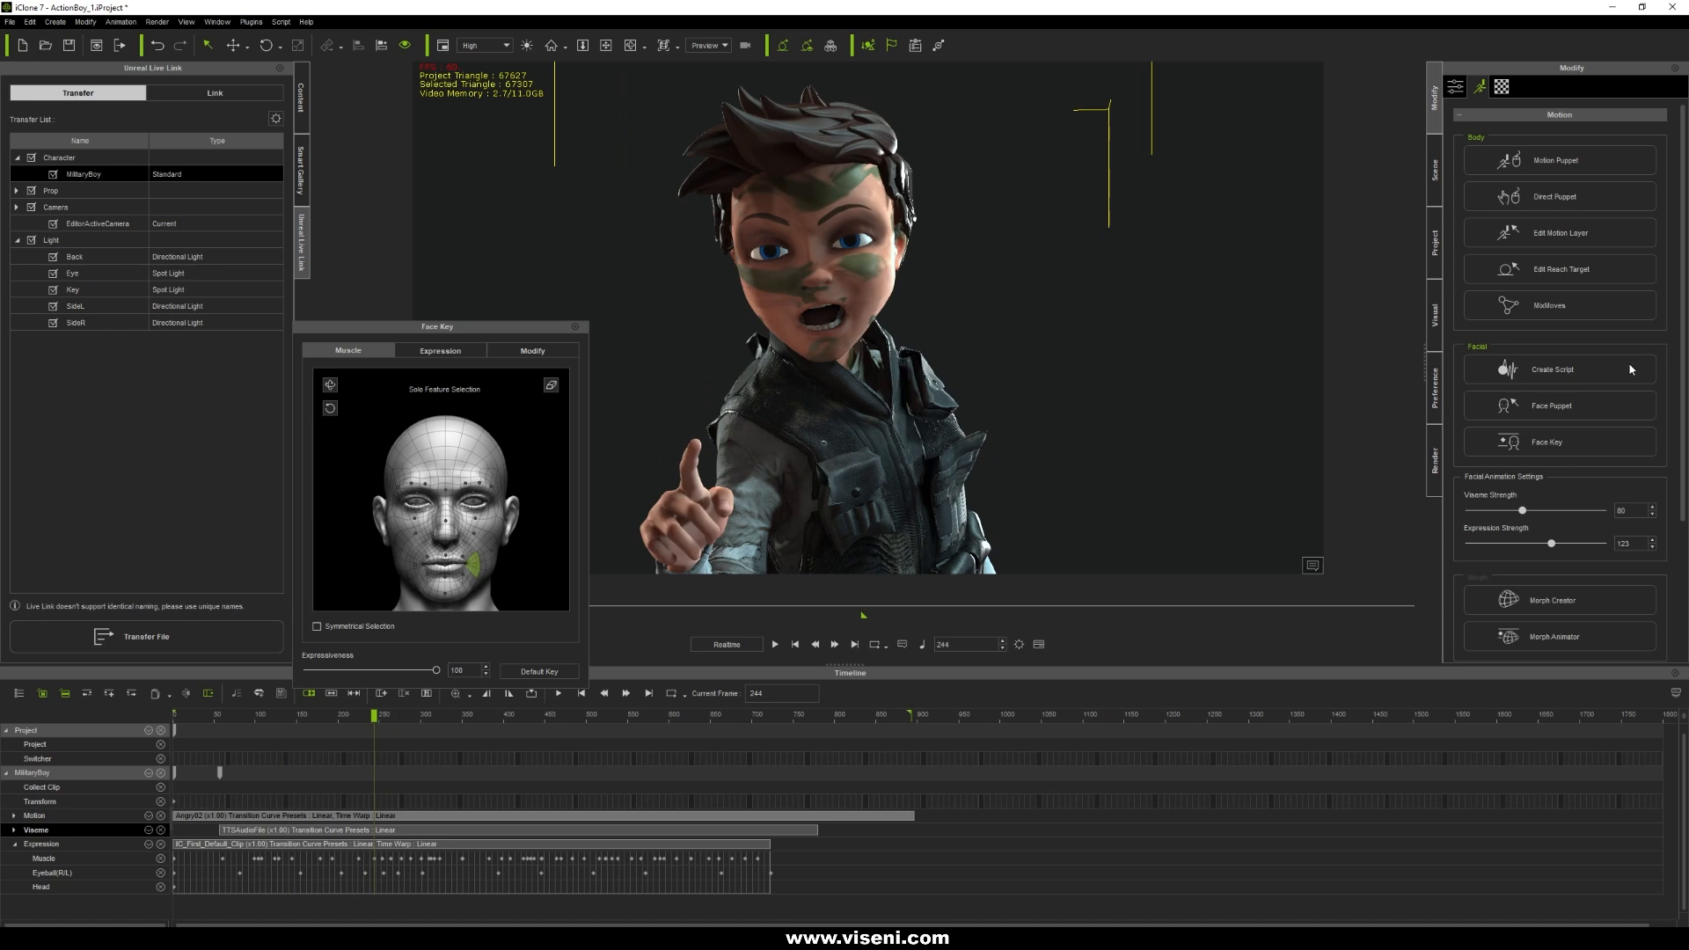
# Open Face Puppet and select the 04_Cartoon Female face animation profile.
pyautogui.click(1554, 412)
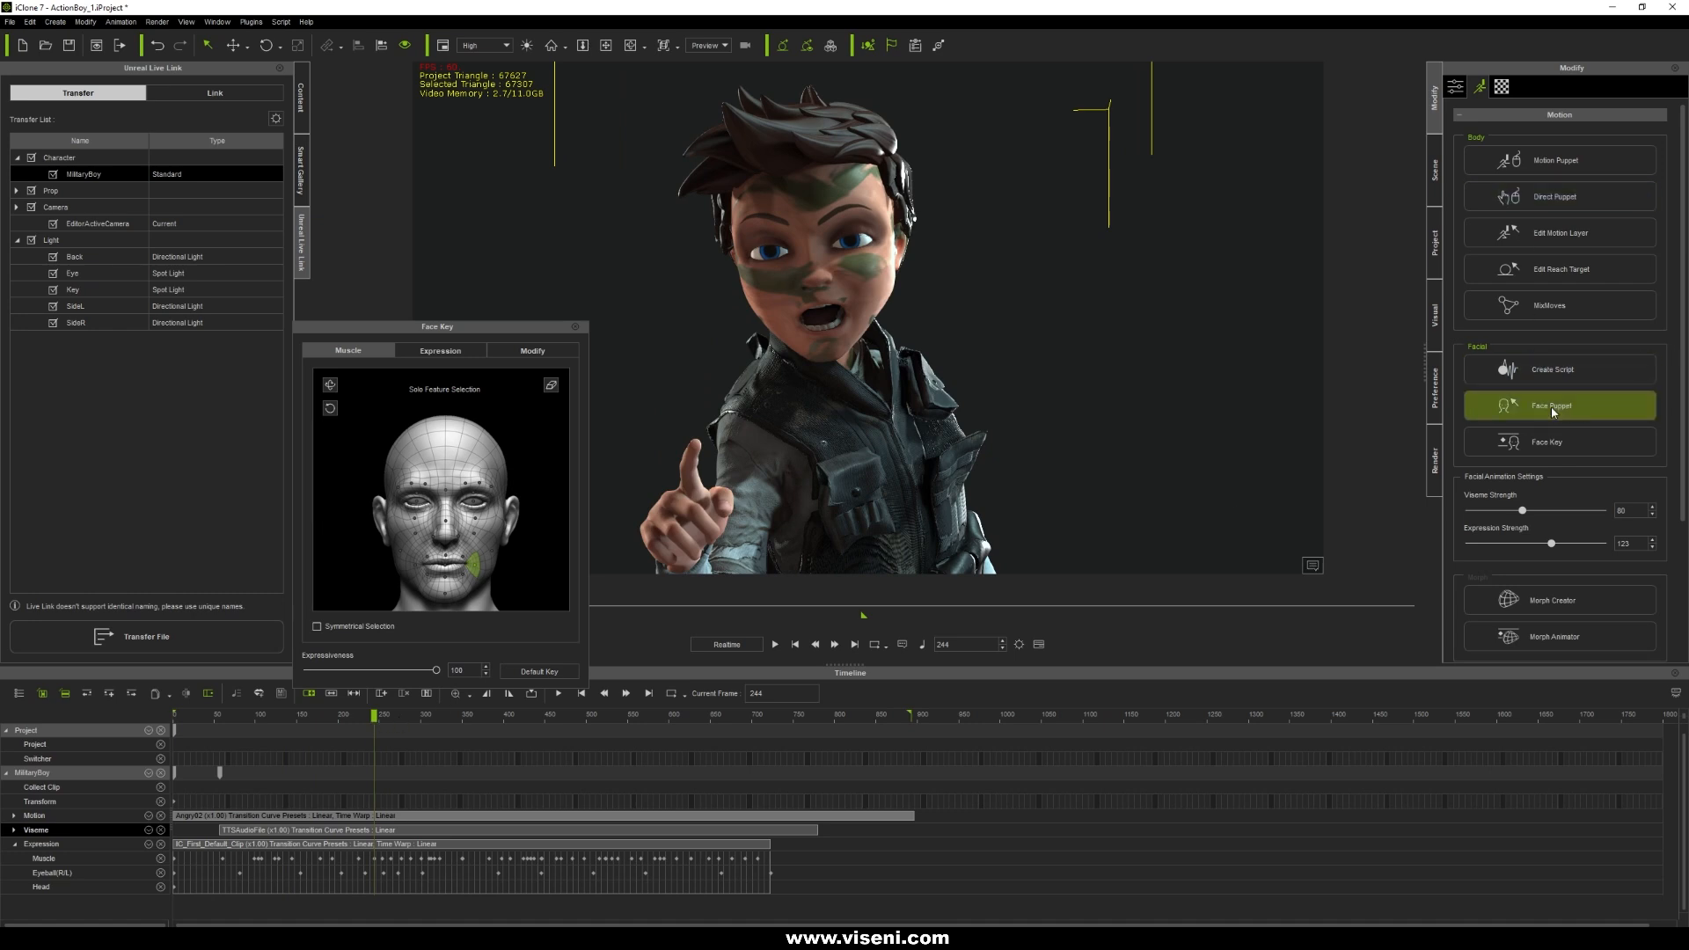
pyautogui.click(1540, 413)
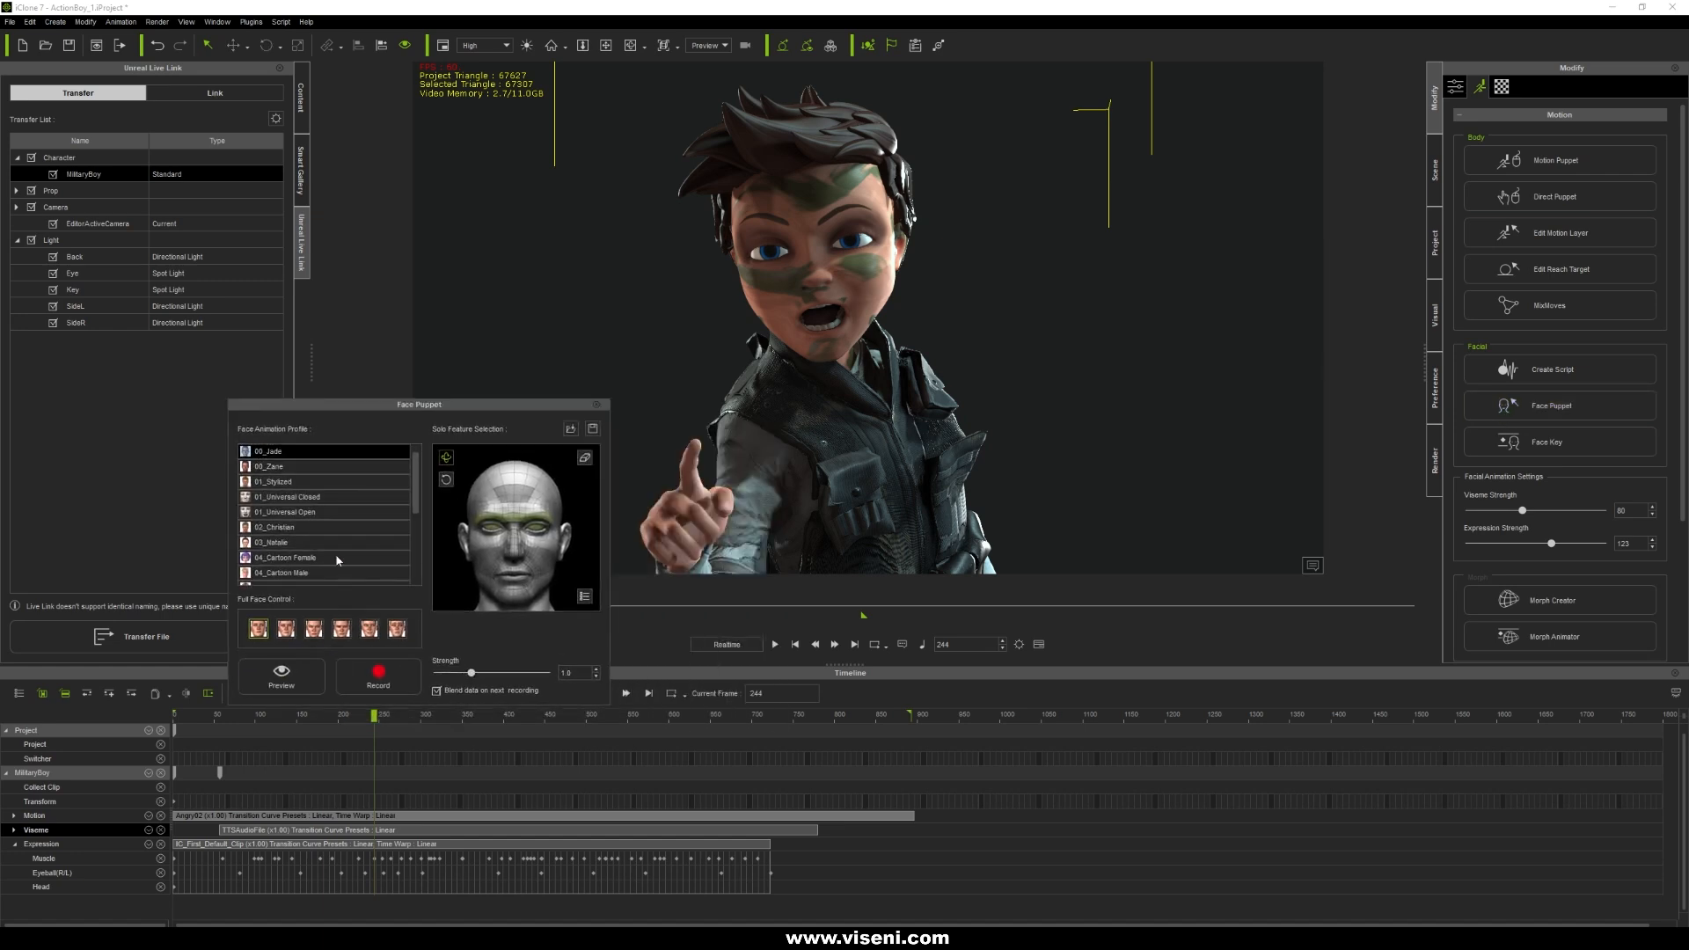
pyautogui.moveTo(415, 482)
pyautogui.mouseDown()
pyautogui.moveTo(417, 576)
pyautogui.moveTo(415, 475)
pyautogui.mouseUp()
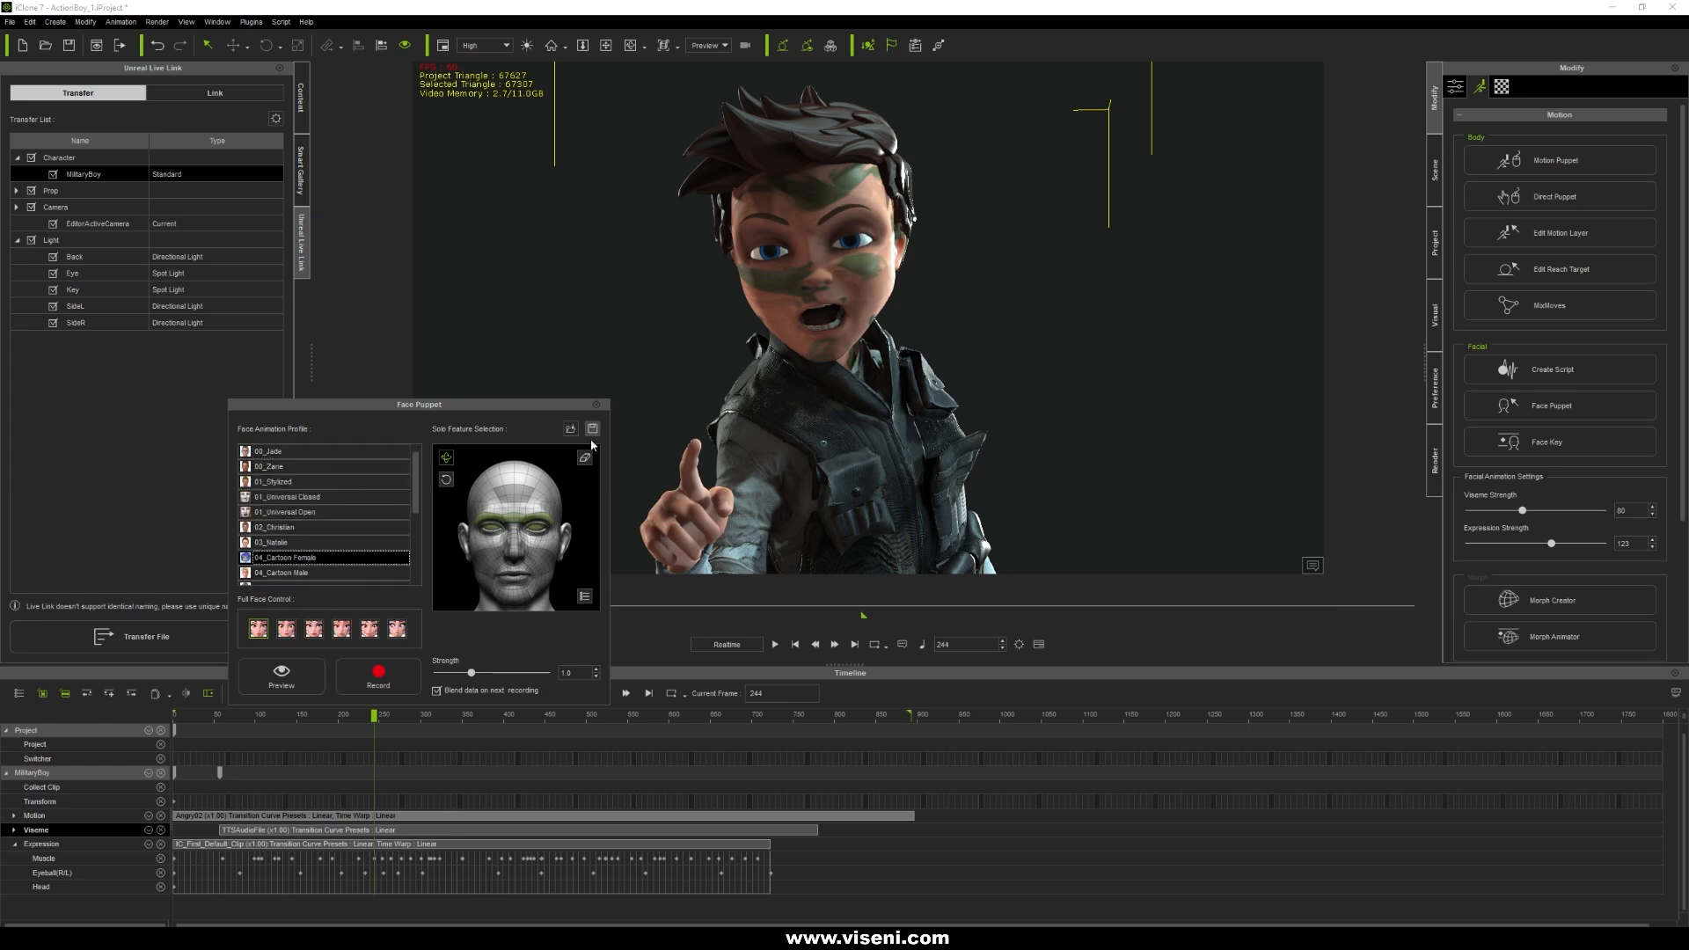
# Preview Face Puppet with the current full-face control and with the fifth one, and close Face Puppet.
pyautogui.click(281, 676)
pyautogui.press('space')
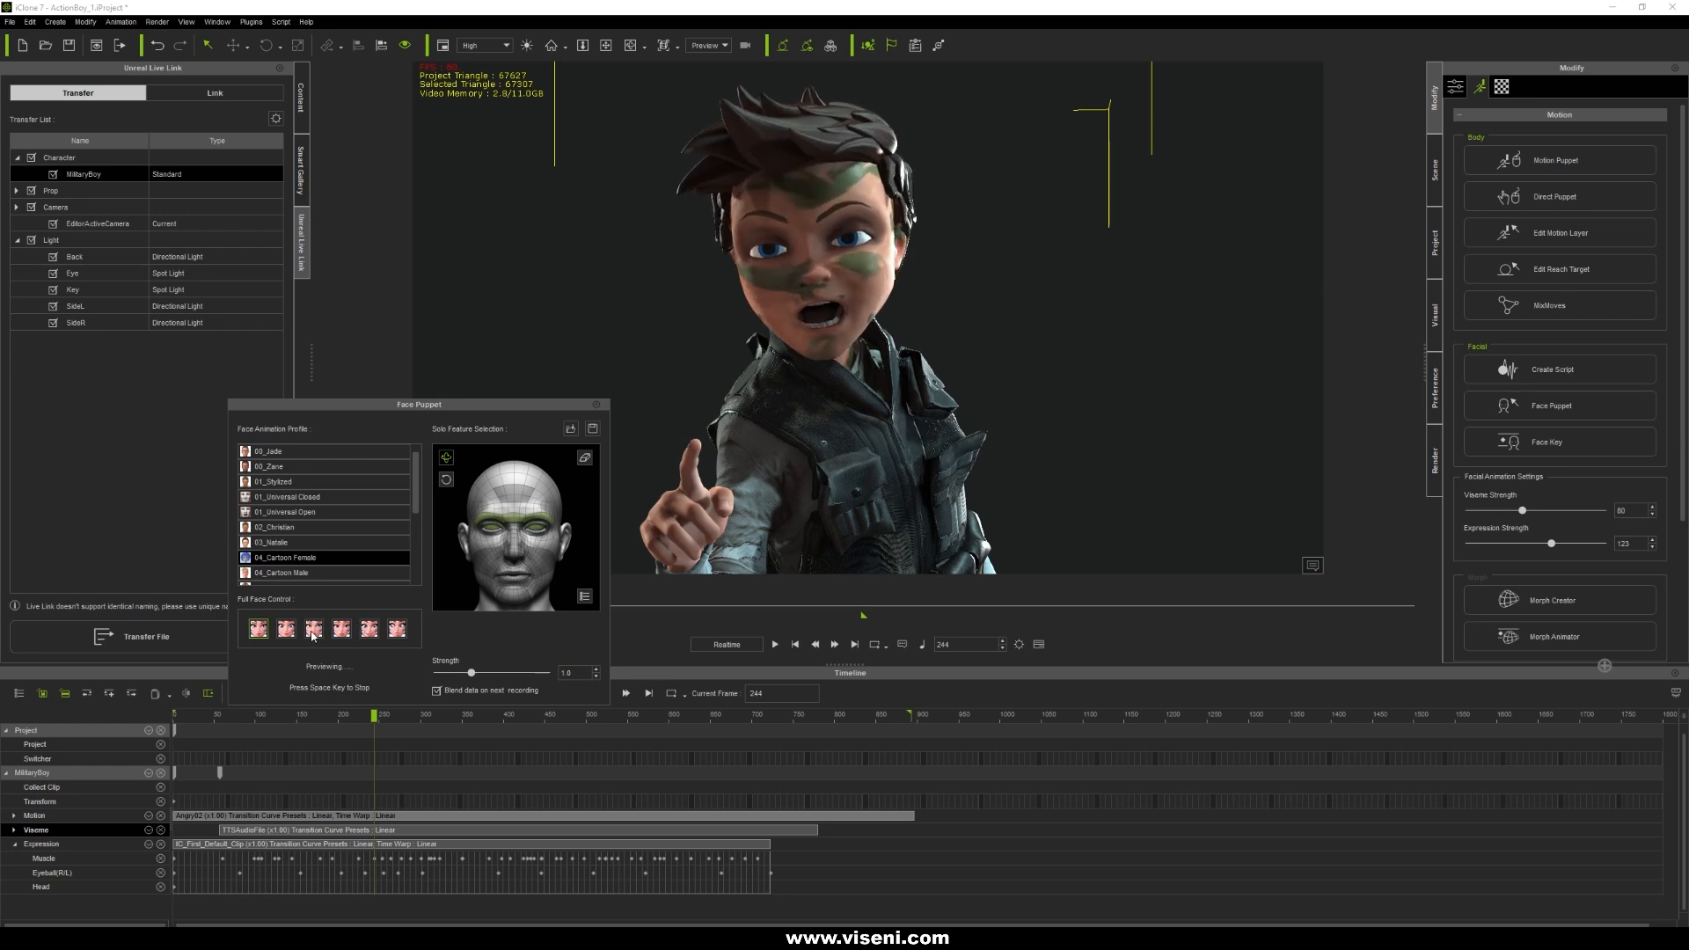
pyautogui.press('space')
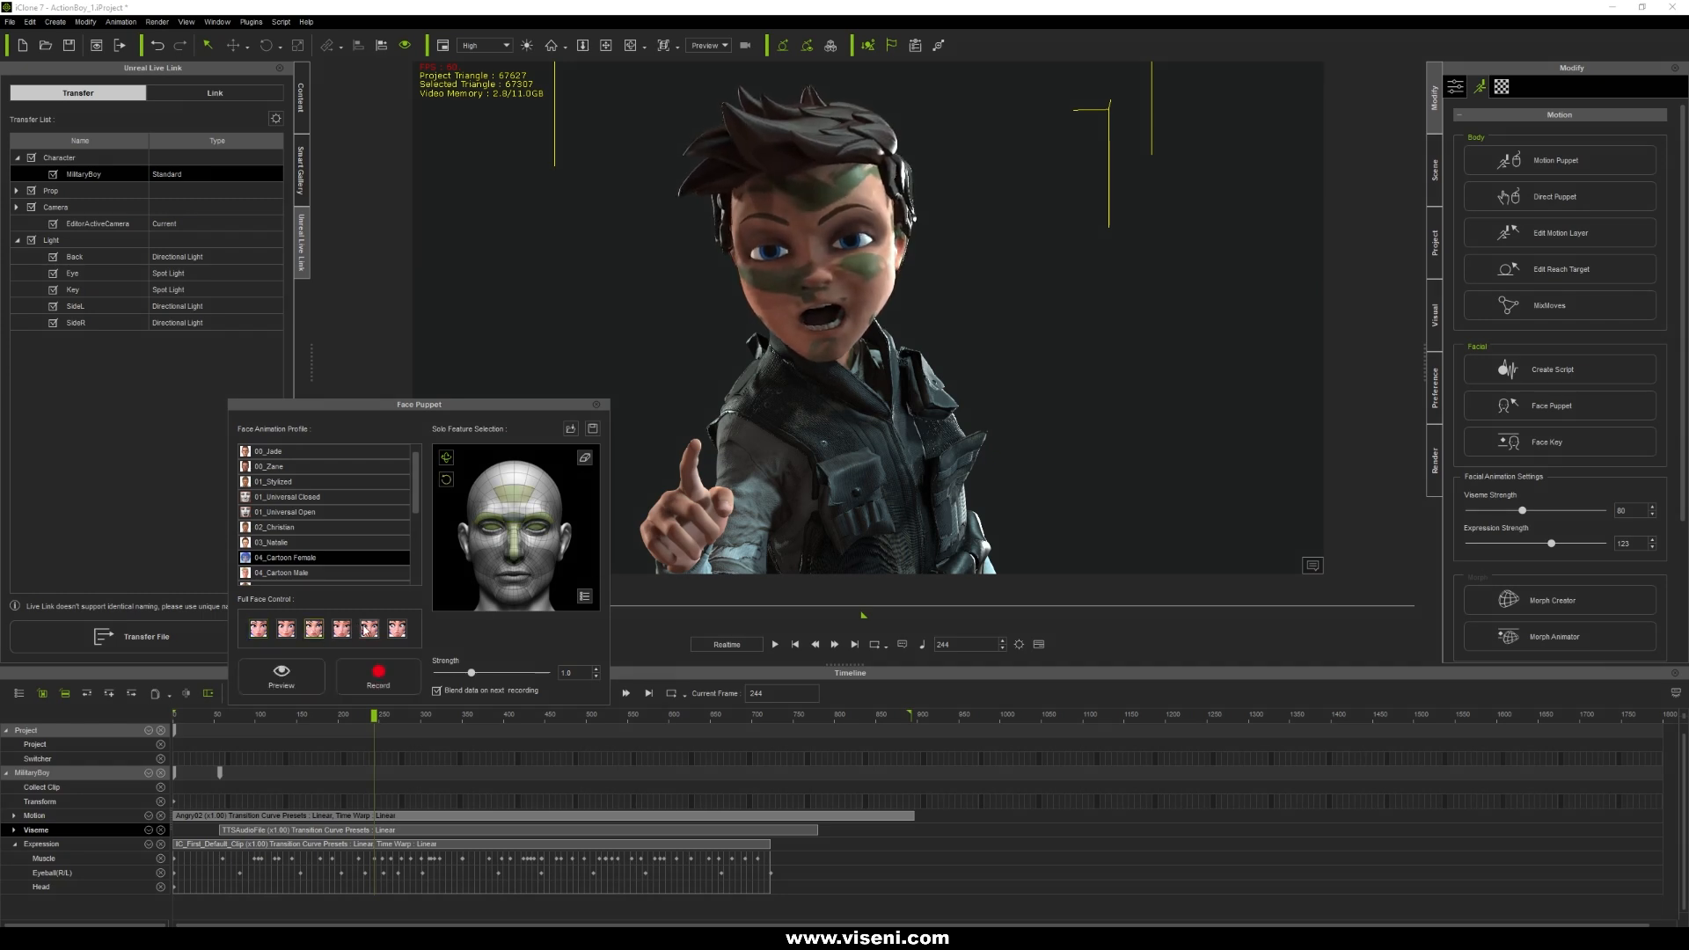
pyautogui.click(369, 628)
pyautogui.click(281, 676)
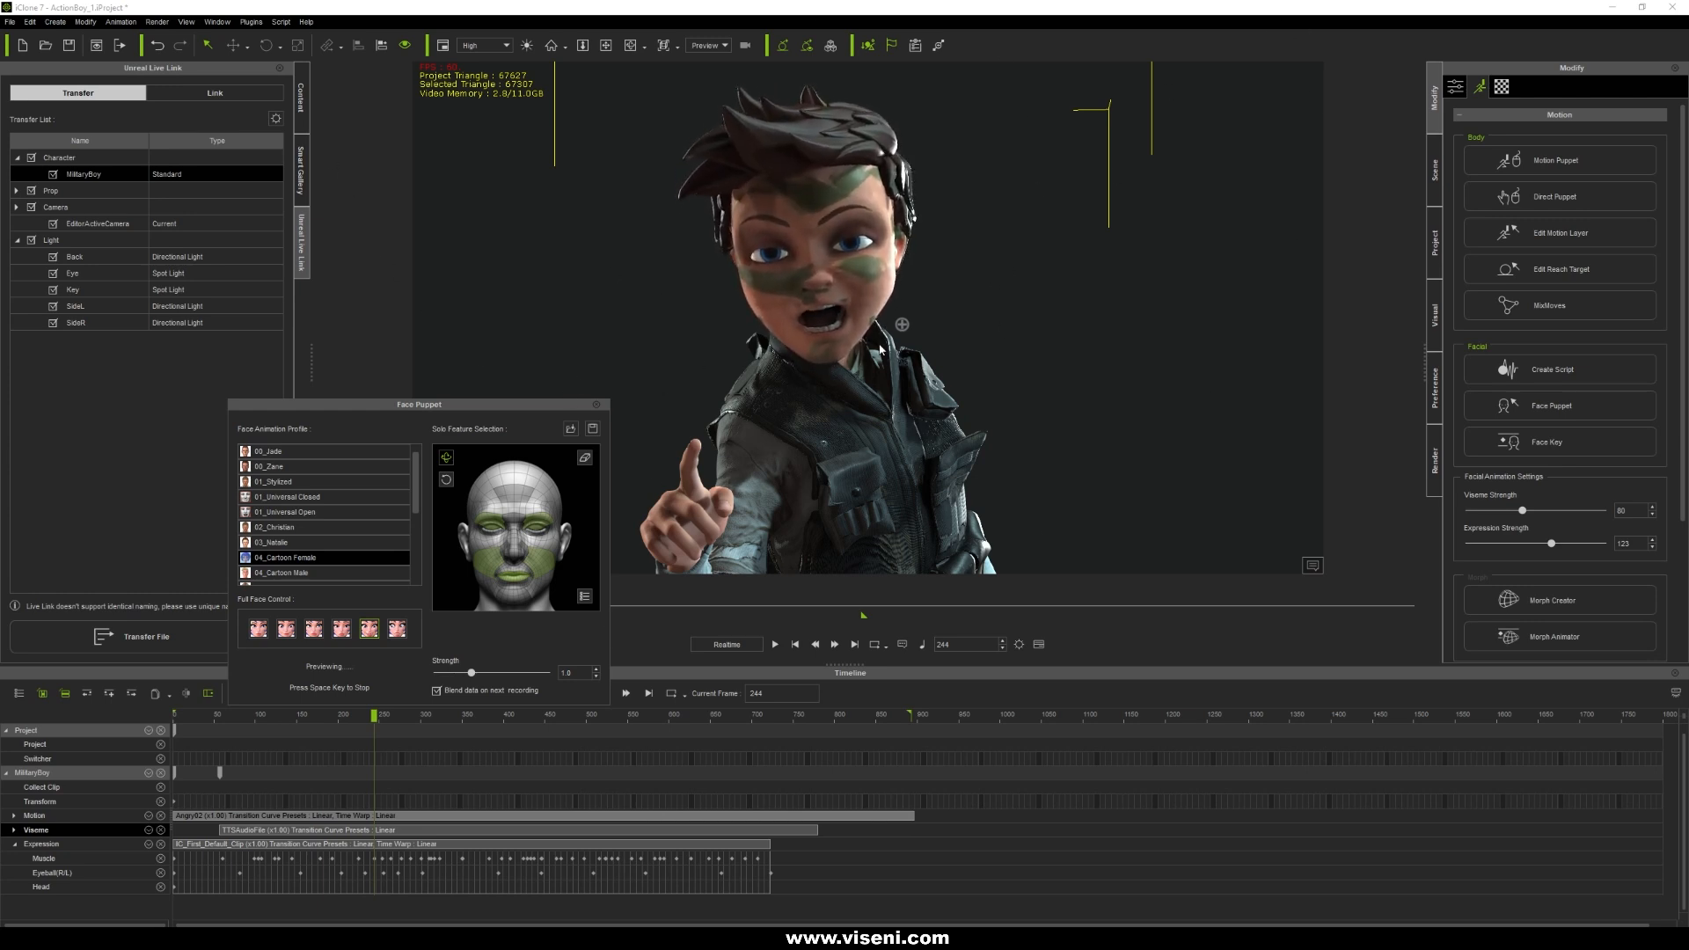
pyautogui.press('Escape')
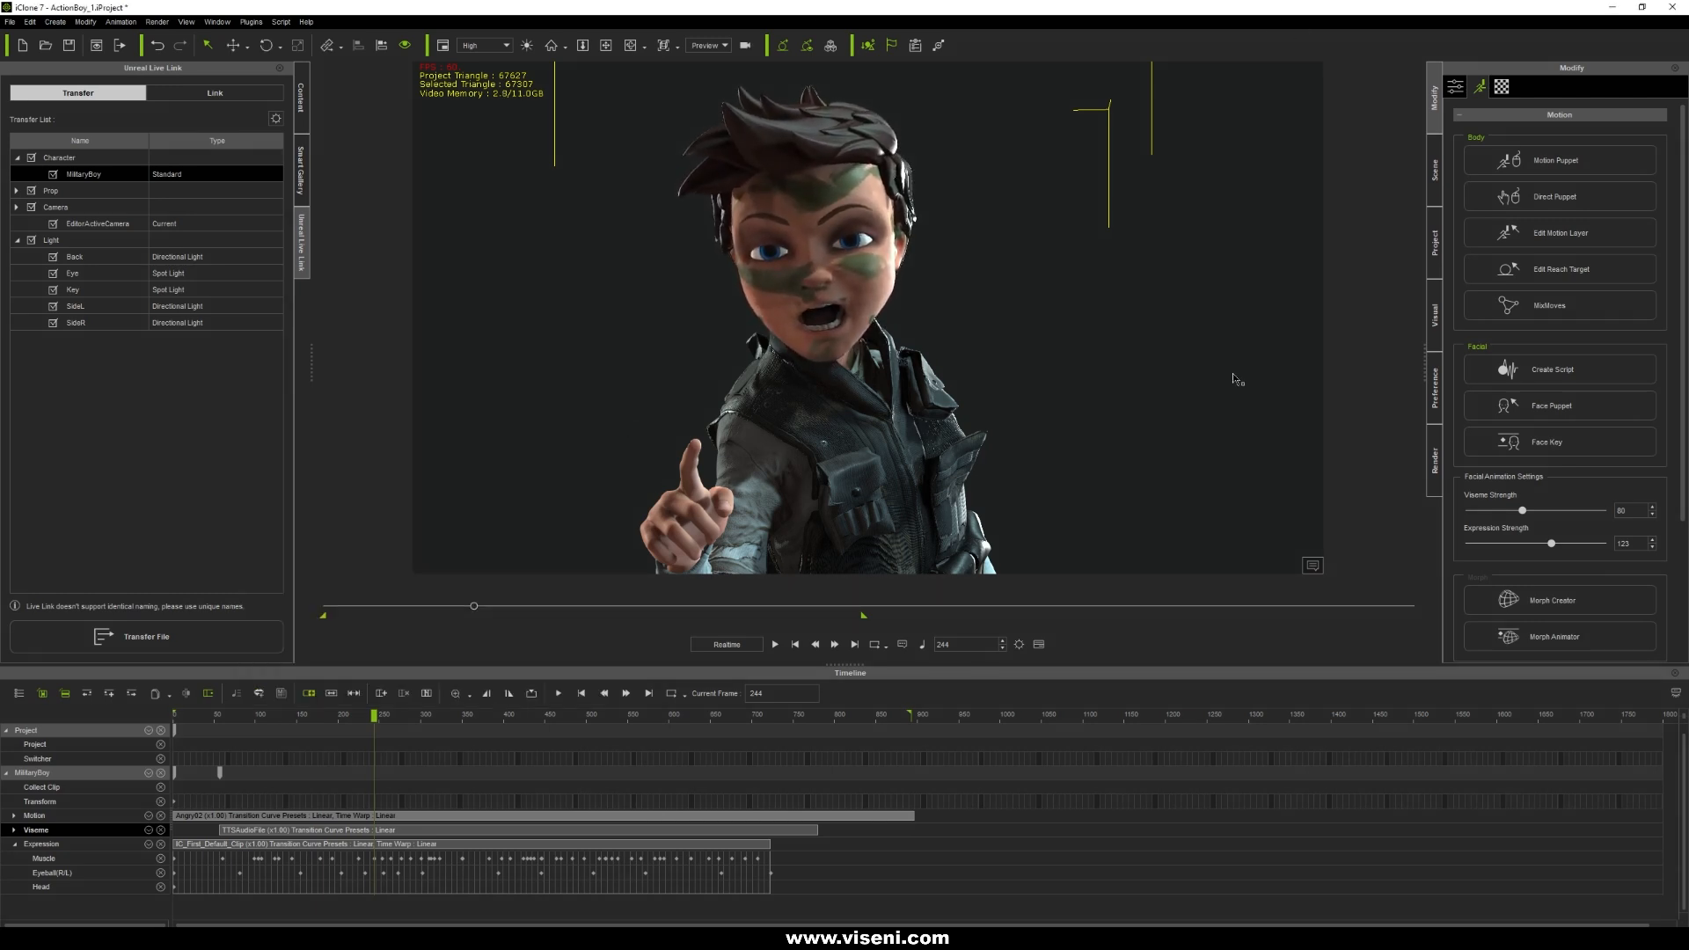
# Open Create Script to view its voice source options, and close it.
pyautogui.click(1553, 373)
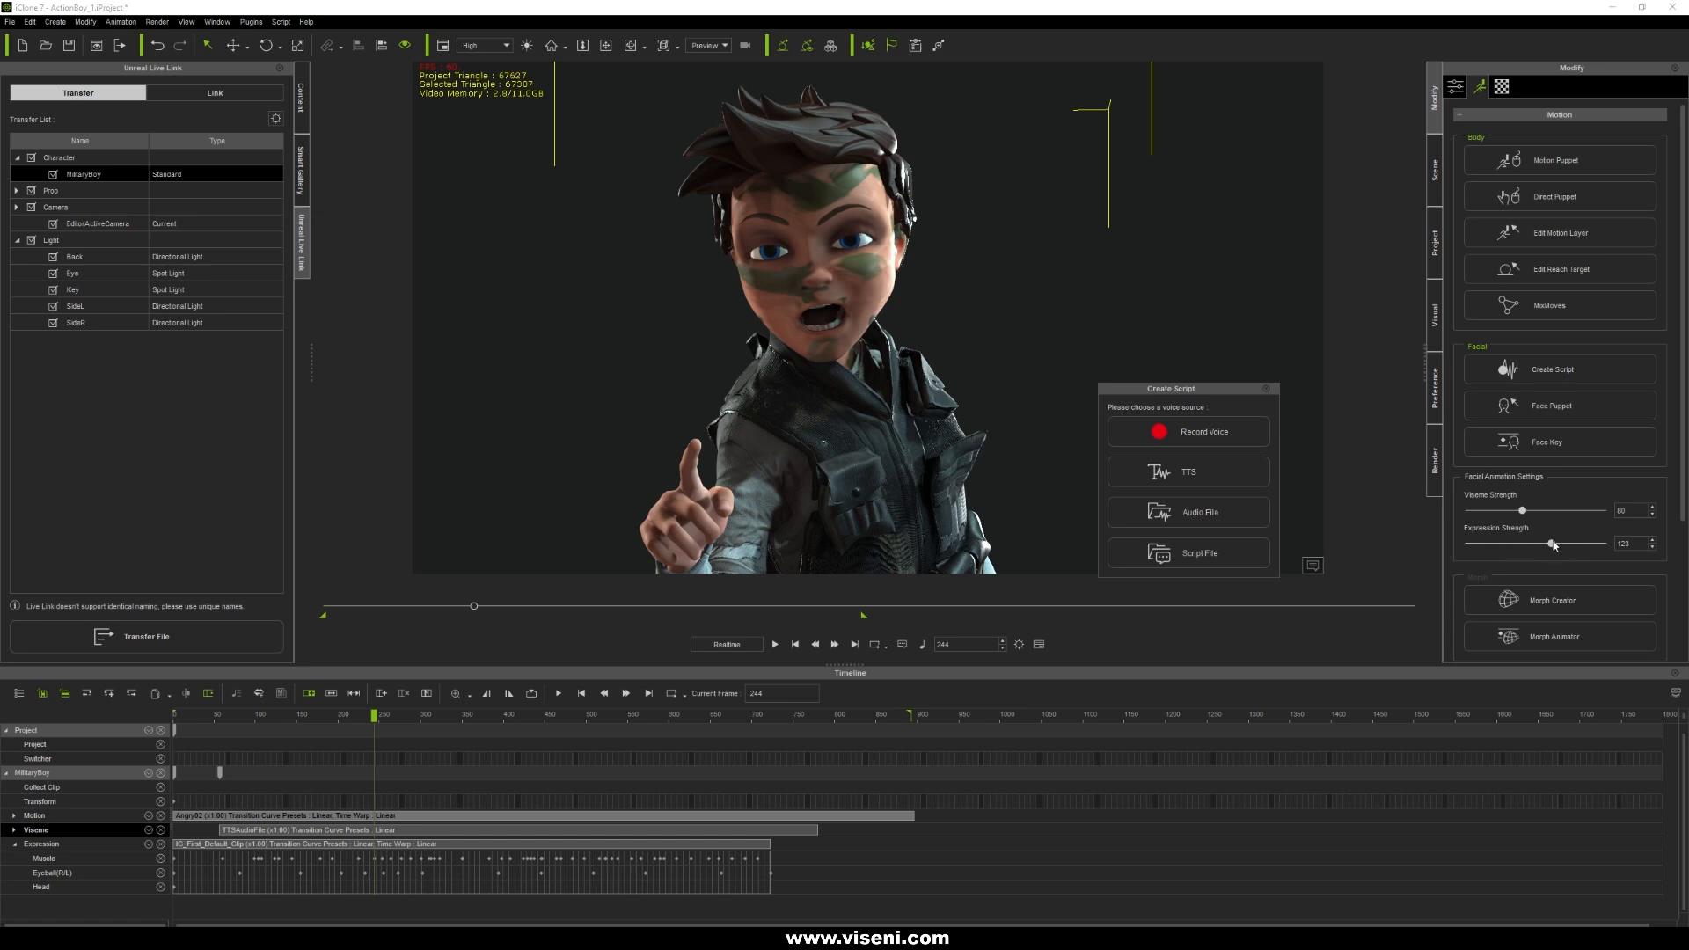
pyautogui.moveTo(1274, 391); pyautogui.dragTo(1279, 409)
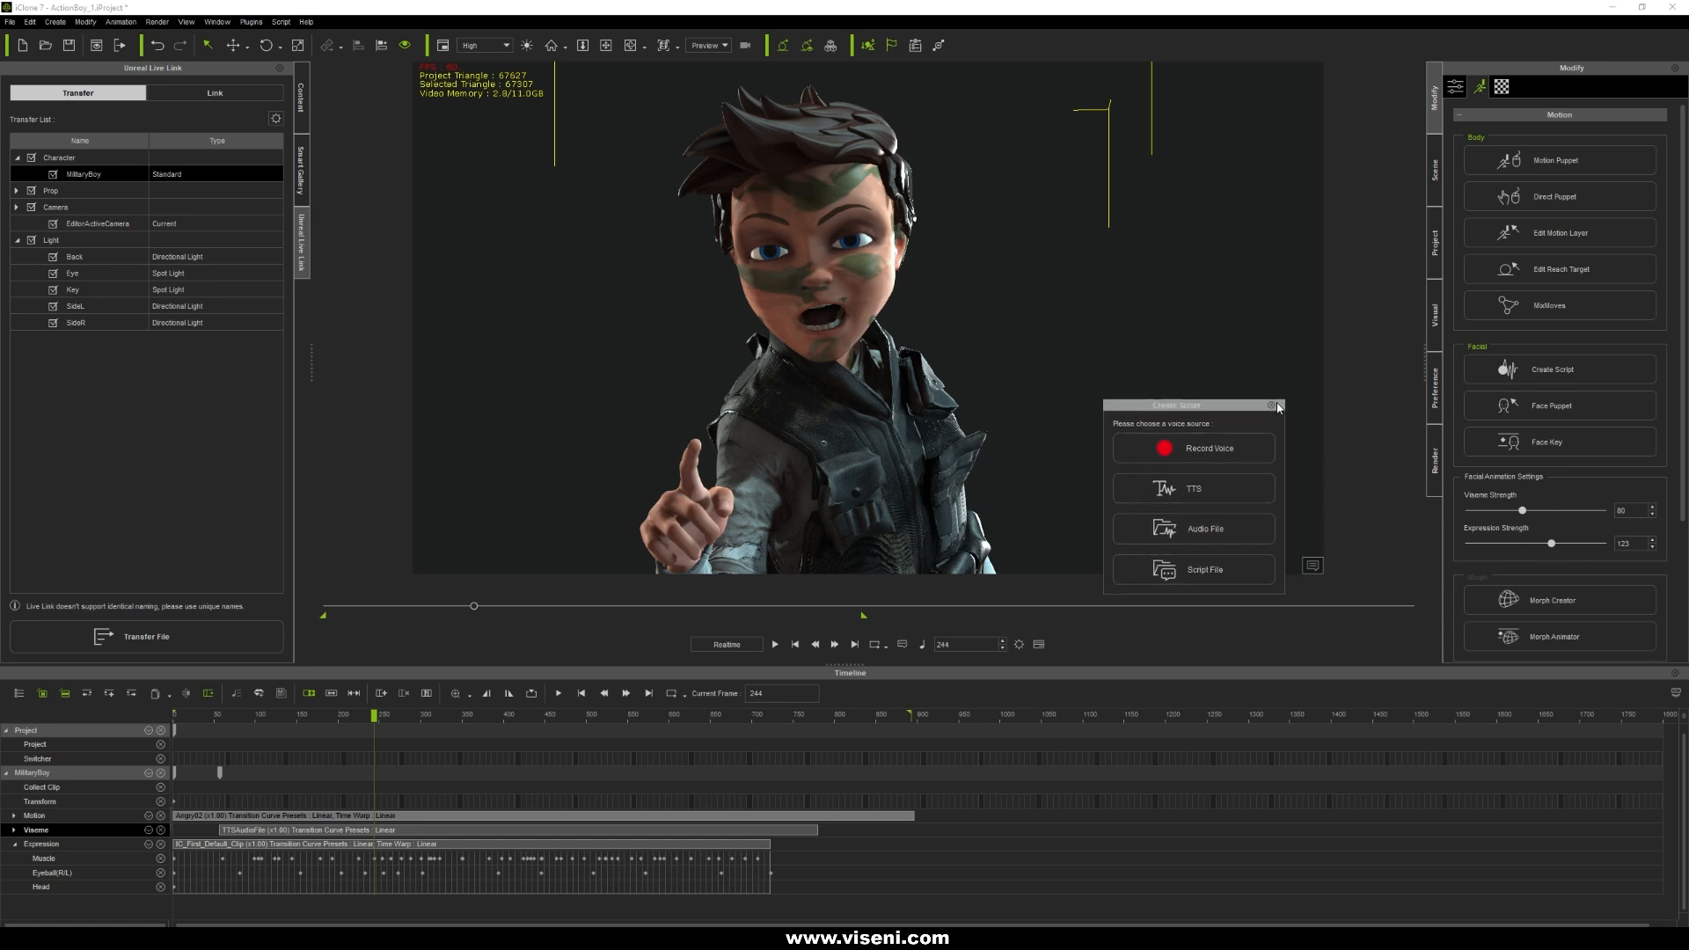
pyautogui.click(1271, 405)
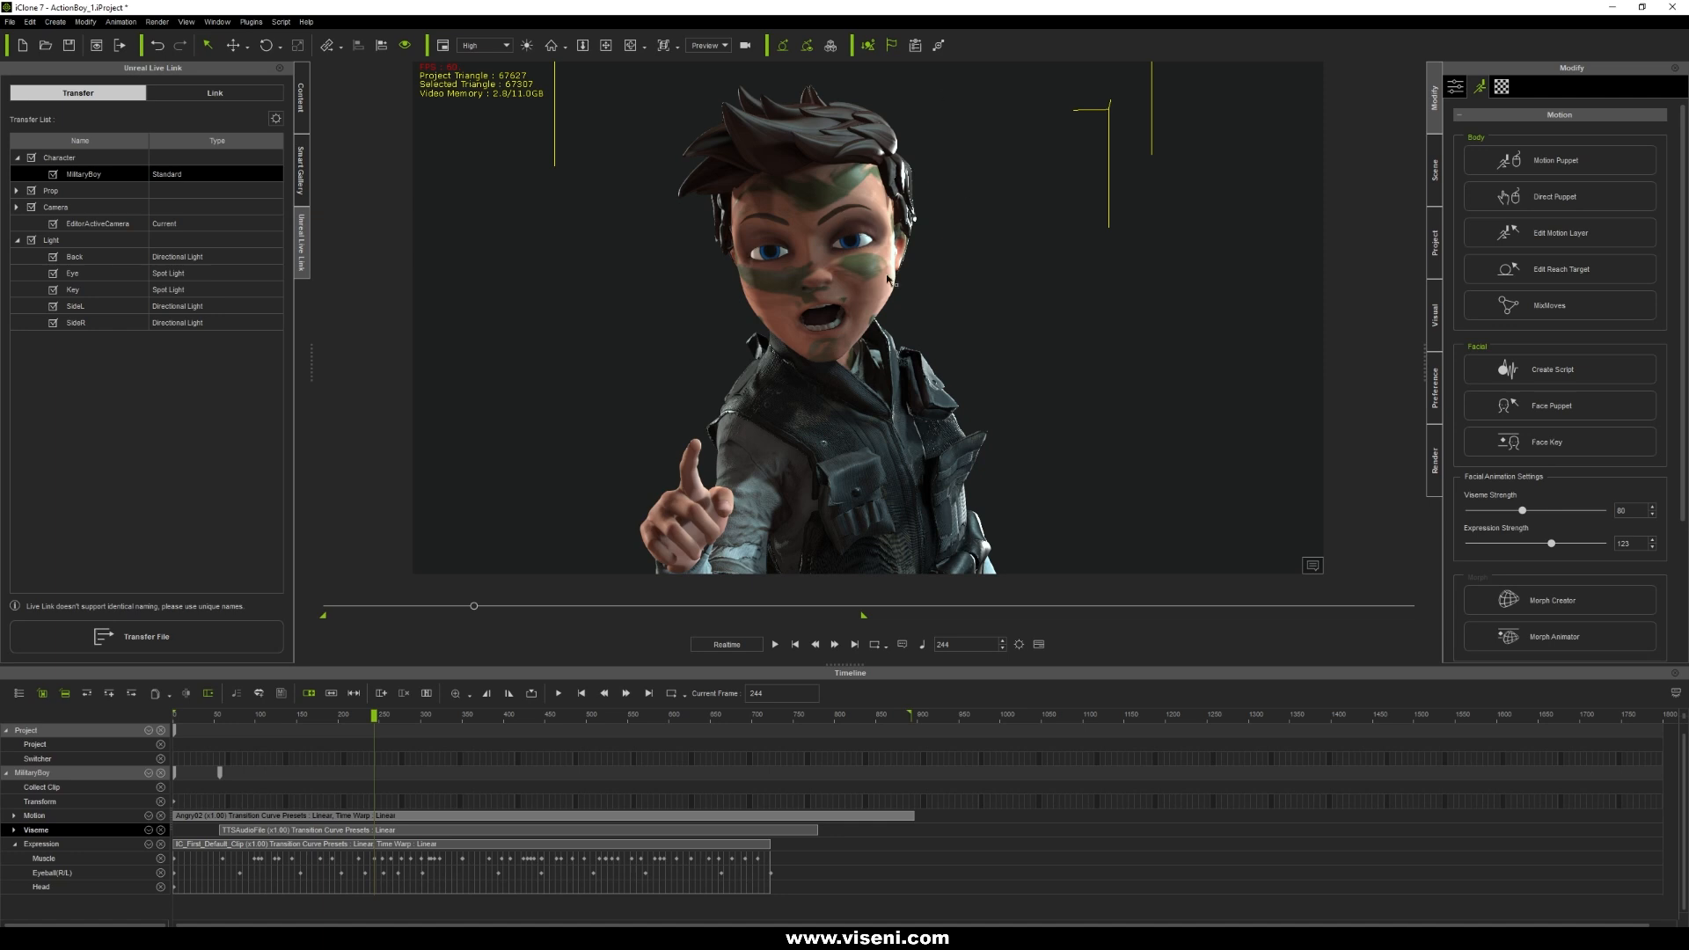
# Widen the content library, list its motion templates matching "angry", and frame the boy's full body in the viewport.
pyautogui.click(299, 97)
pyautogui.moveTo(311, 361); pyautogui.dragTo(358, 349)
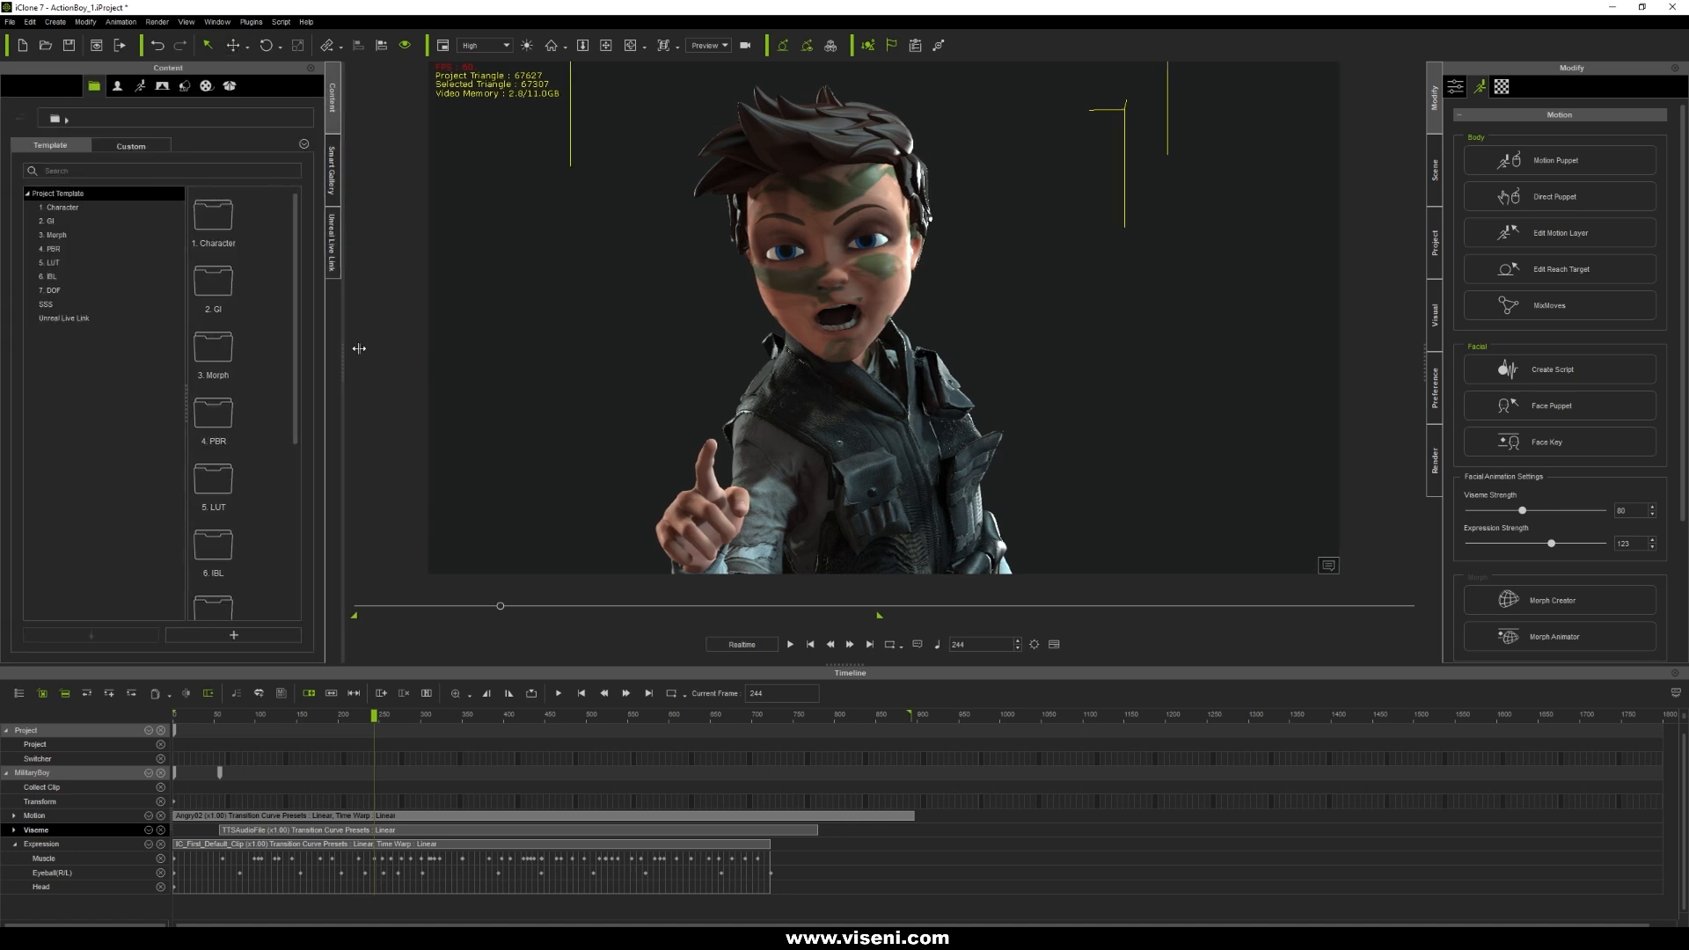
pyautogui.scroll(-3, 874, 438)
pyautogui.moveTo(873, 437); pyautogui.dragTo(842, 339, button='middle')
pyautogui.moveTo(376, 714); pyautogui.dragTo(174, 728)
# Delete the existing angry motion clip from MilitaryBoy's Motion track.
pyautogui.click(211, 817)
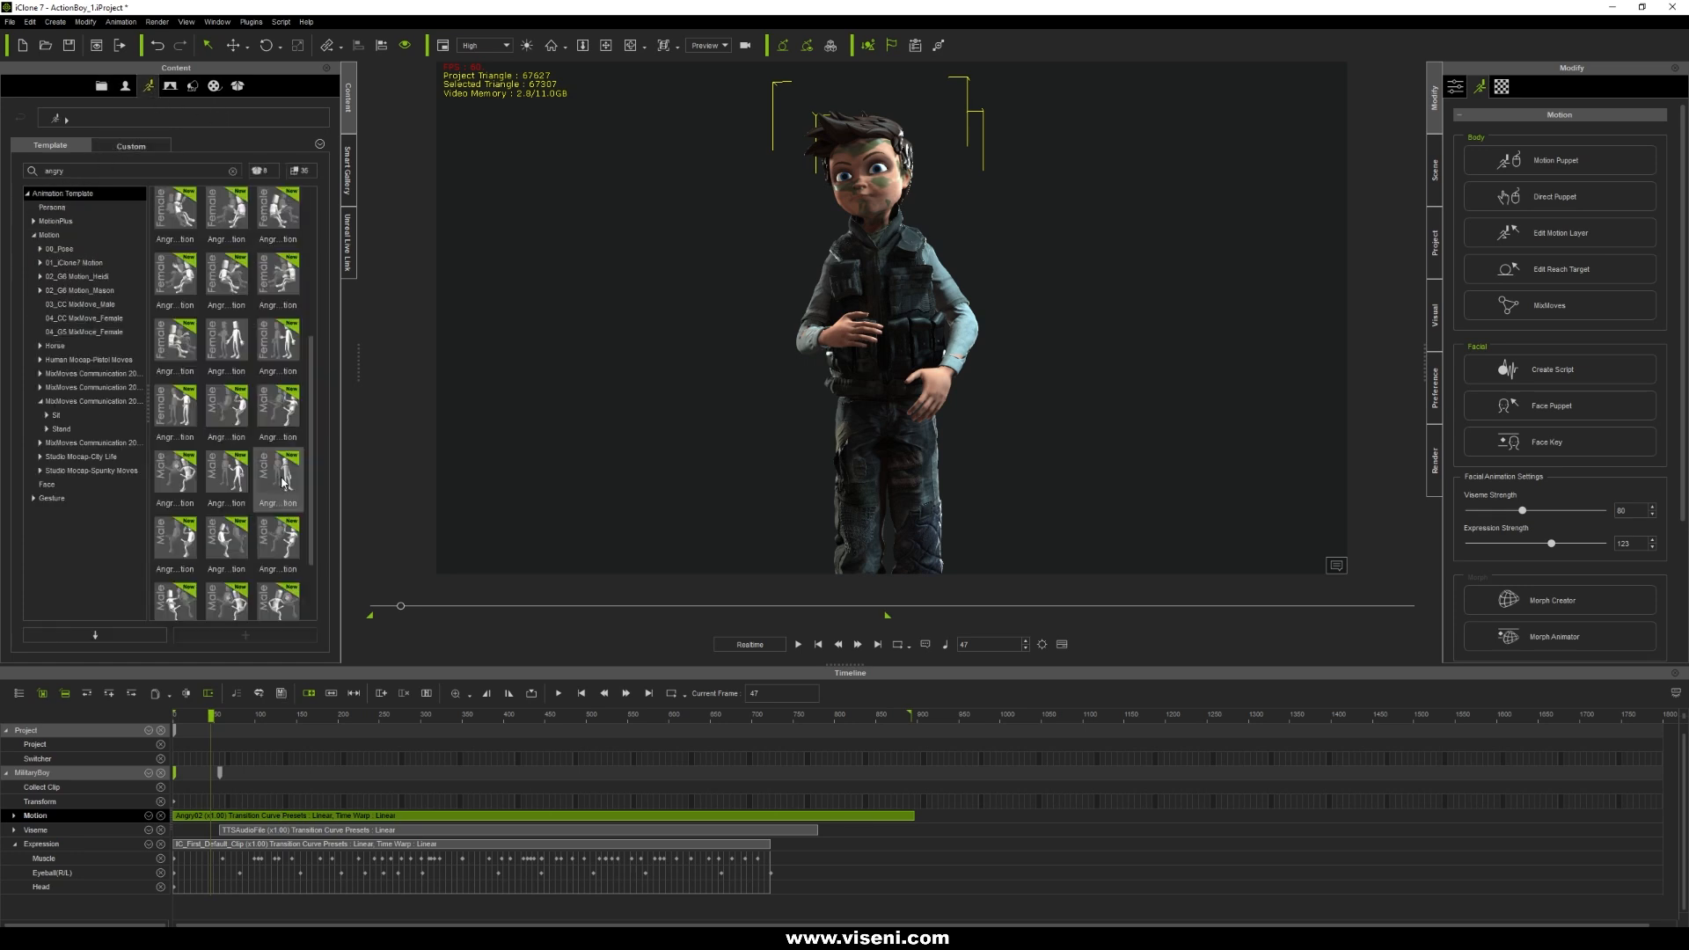
pyautogui.click(221, 483)
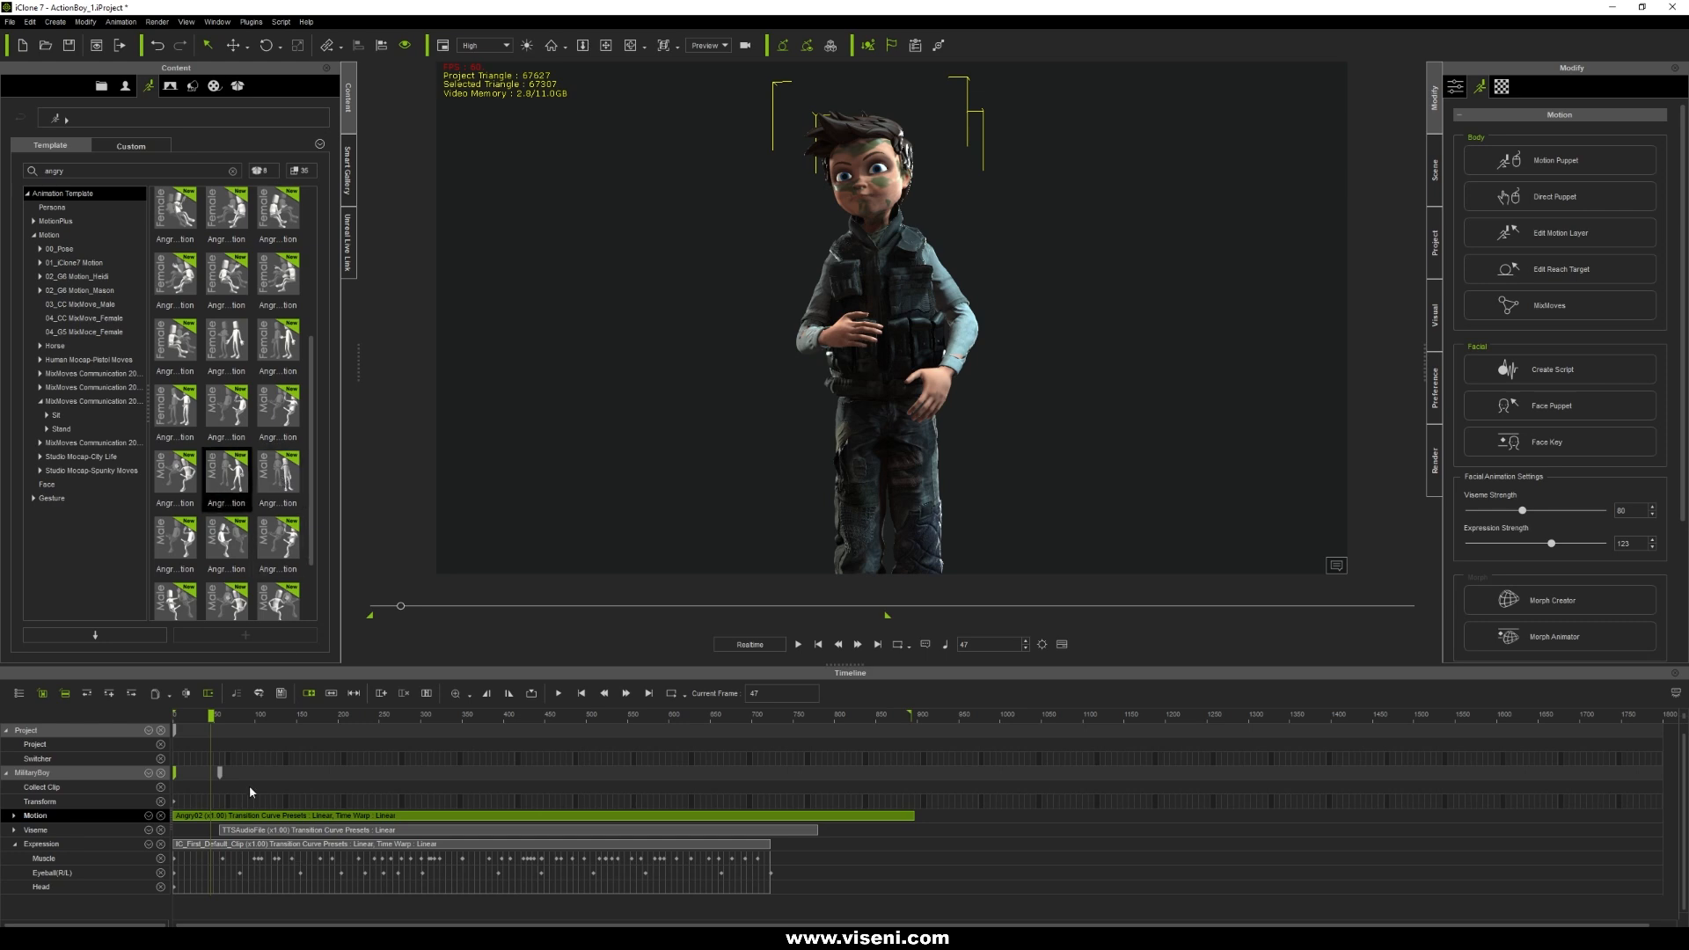
pyautogui.click(229, 814)
pyautogui.press('Delete')
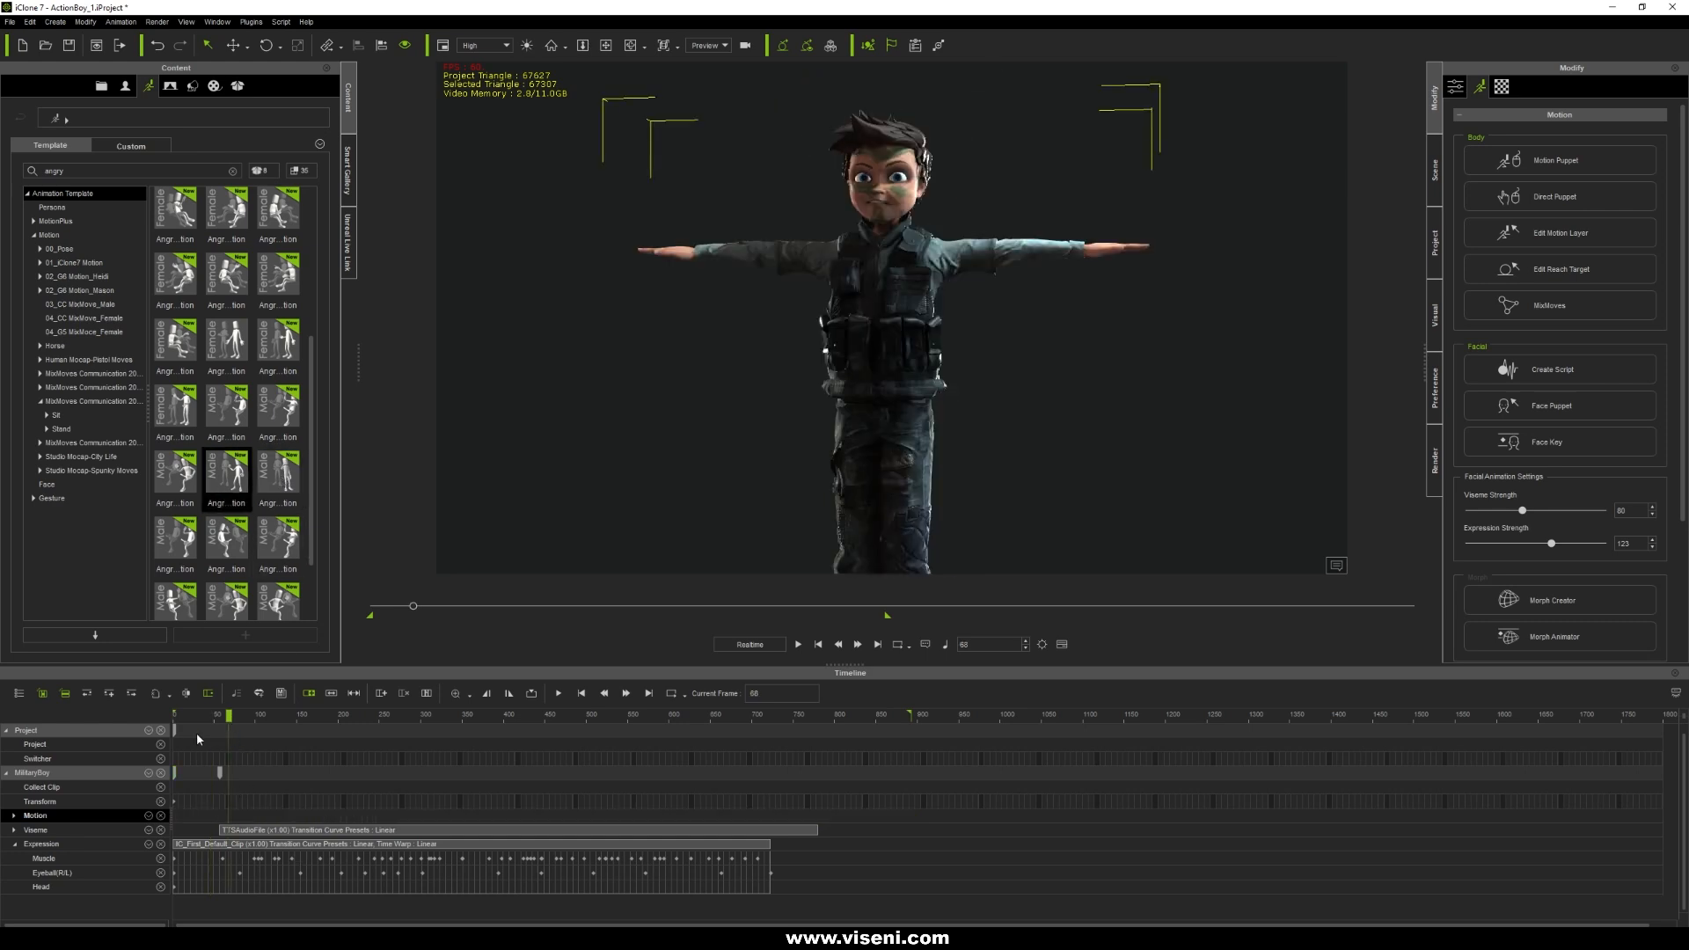
# Apply the male Angry02 motion template to the boy from frame 1.
pyautogui.moveTo(221, 718); pyautogui.dragTo(30, 704)
pyautogui.click(283, 478)
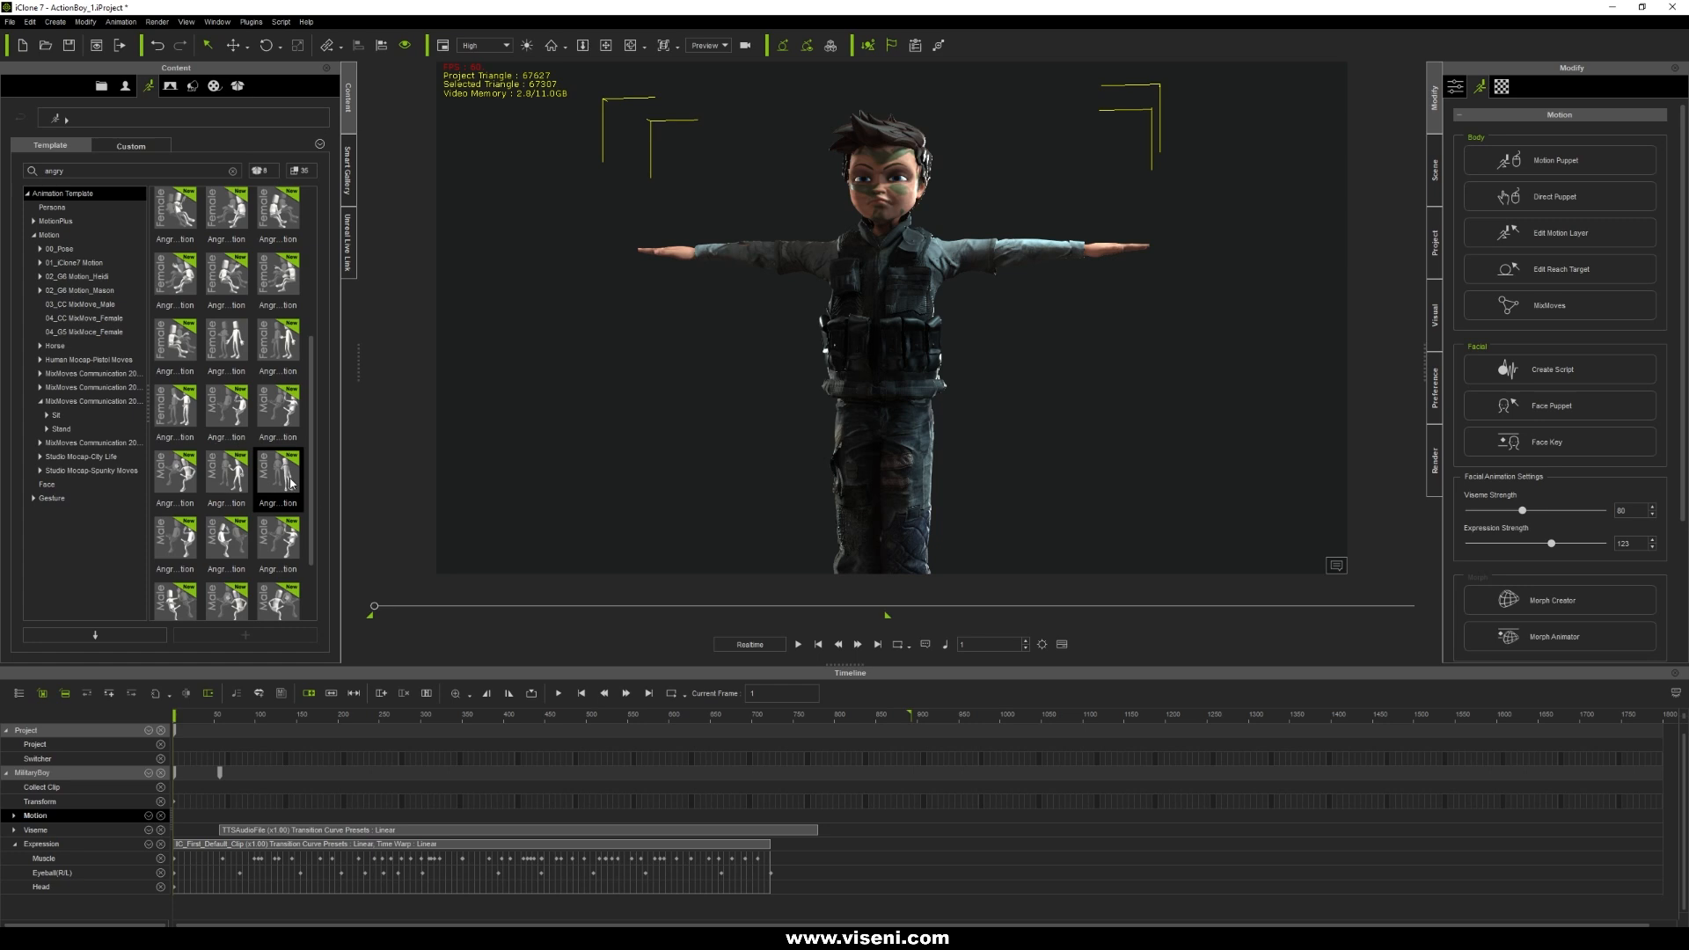
pyautogui.moveTo(280, 483); pyautogui.dragTo(715, 485)
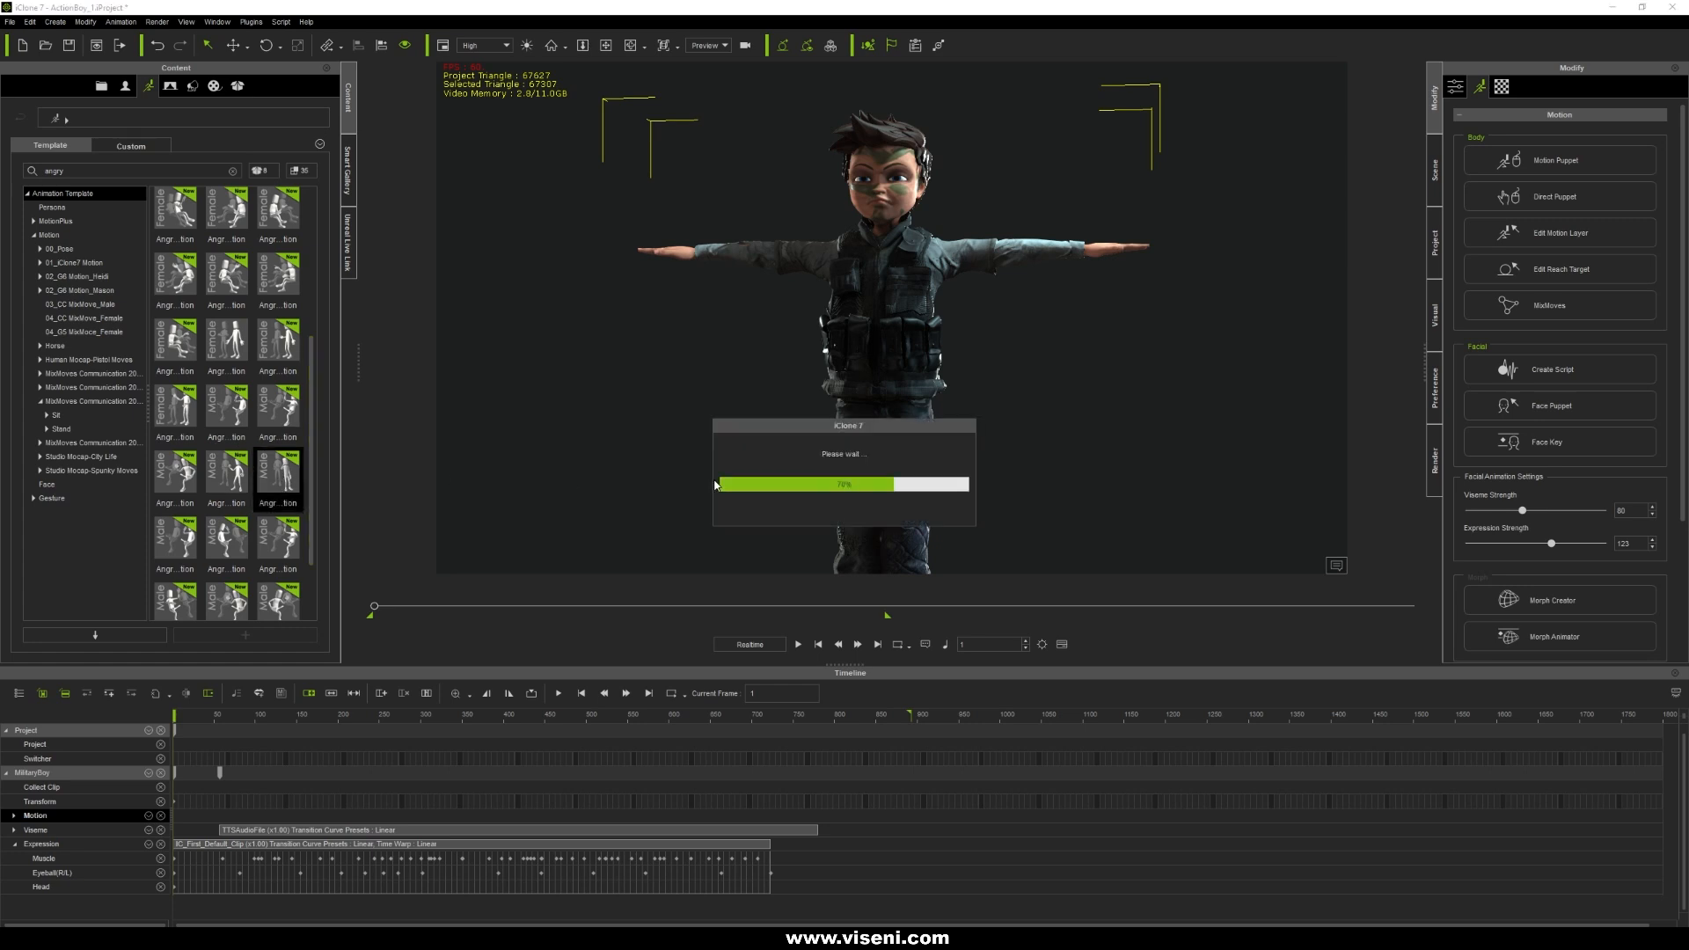
pyautogui.moveTo(190, 717); pyautogui.dragTo(157, 769)
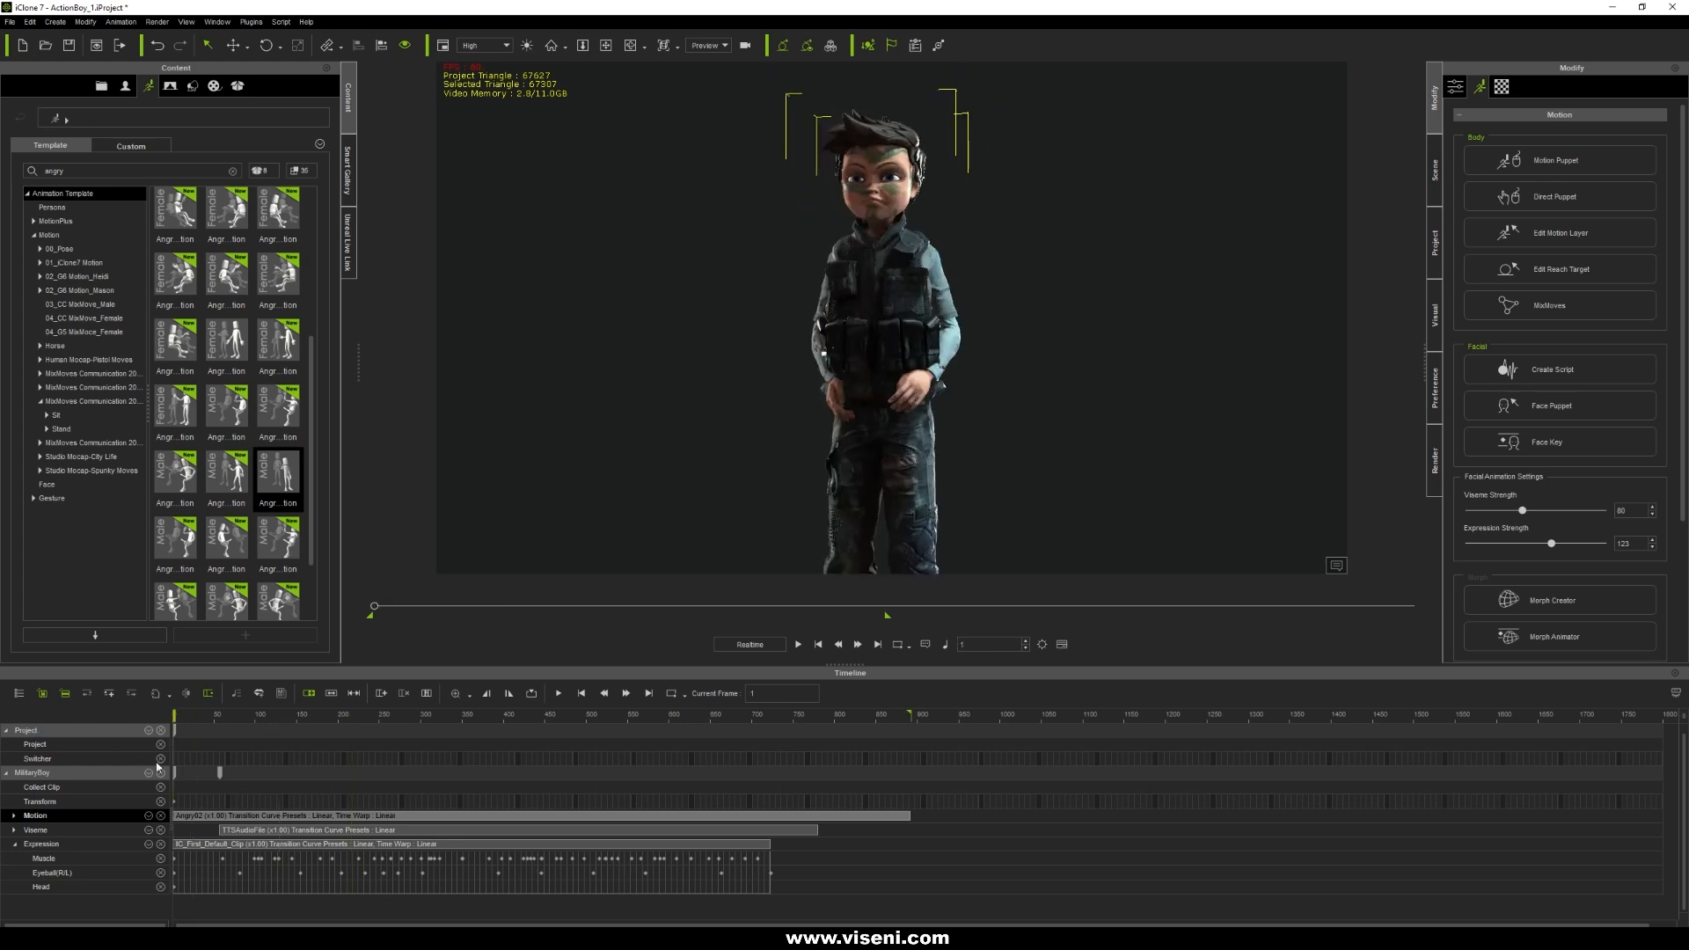
# Replace the motion clip with the male Angry01 template.
pyautogui.click(195, 814)
pyautogui.press('Delete')
pyautogui.doubleClick(234, 478)
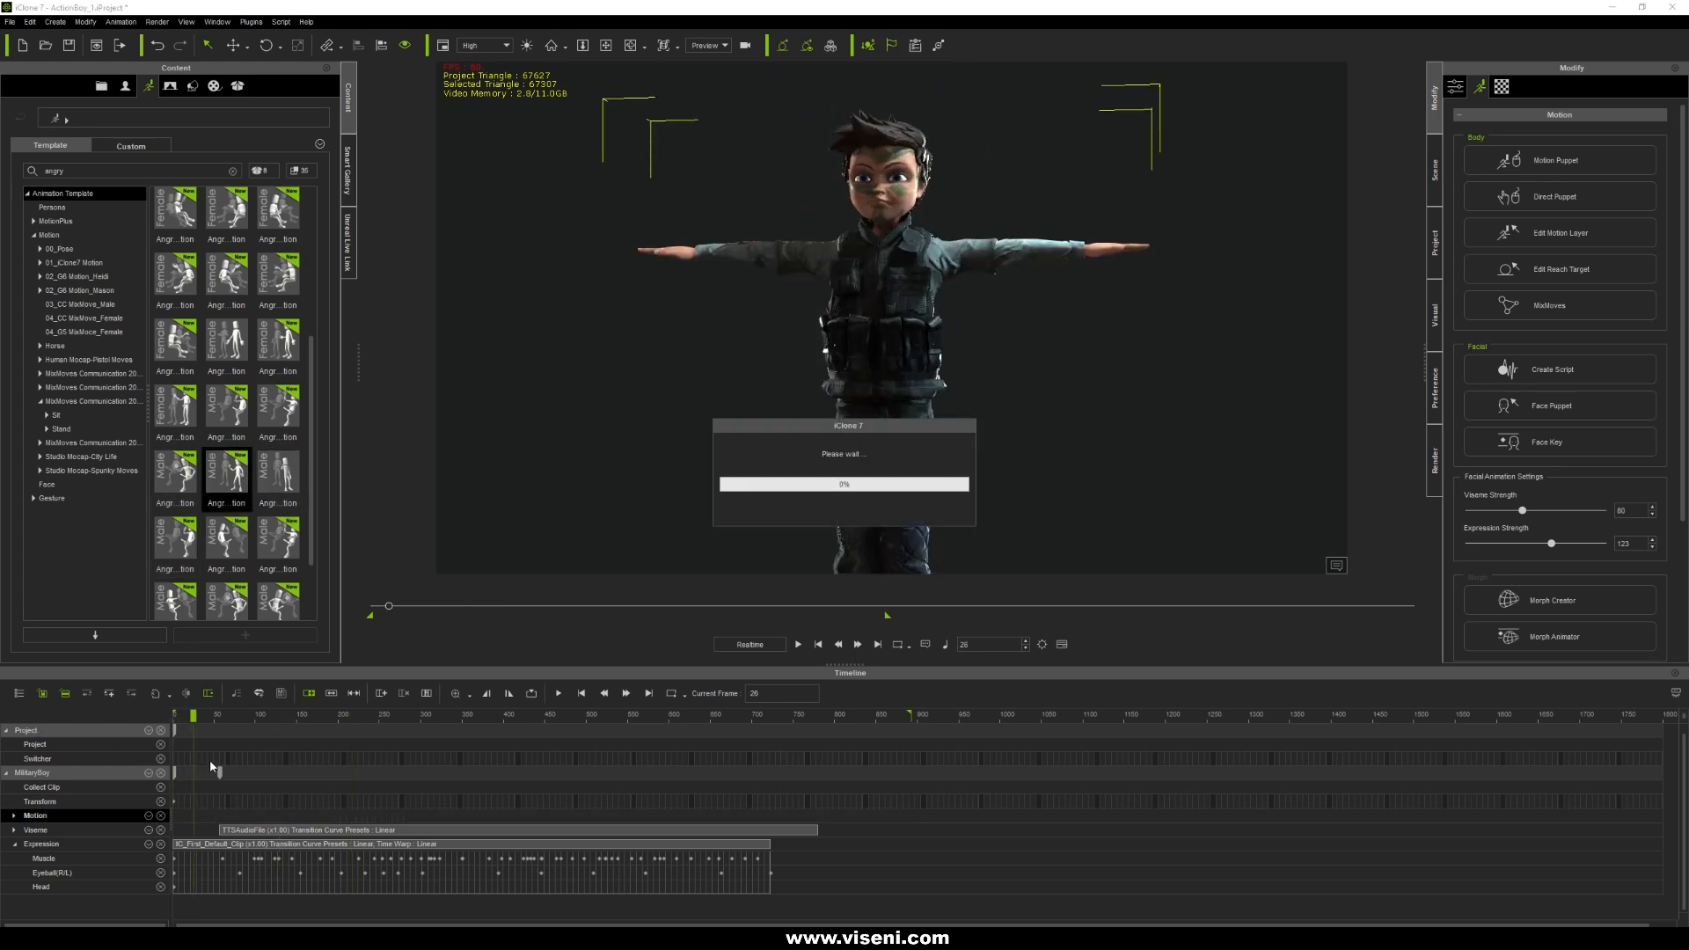
pyautogui.moveTo(218, 815); pyautogui.dragTo(193, 816)
# Play back the Angry01 body motion together with the facial animation, and return the playhead to frame 1.
pyautogui.click(188, 715)
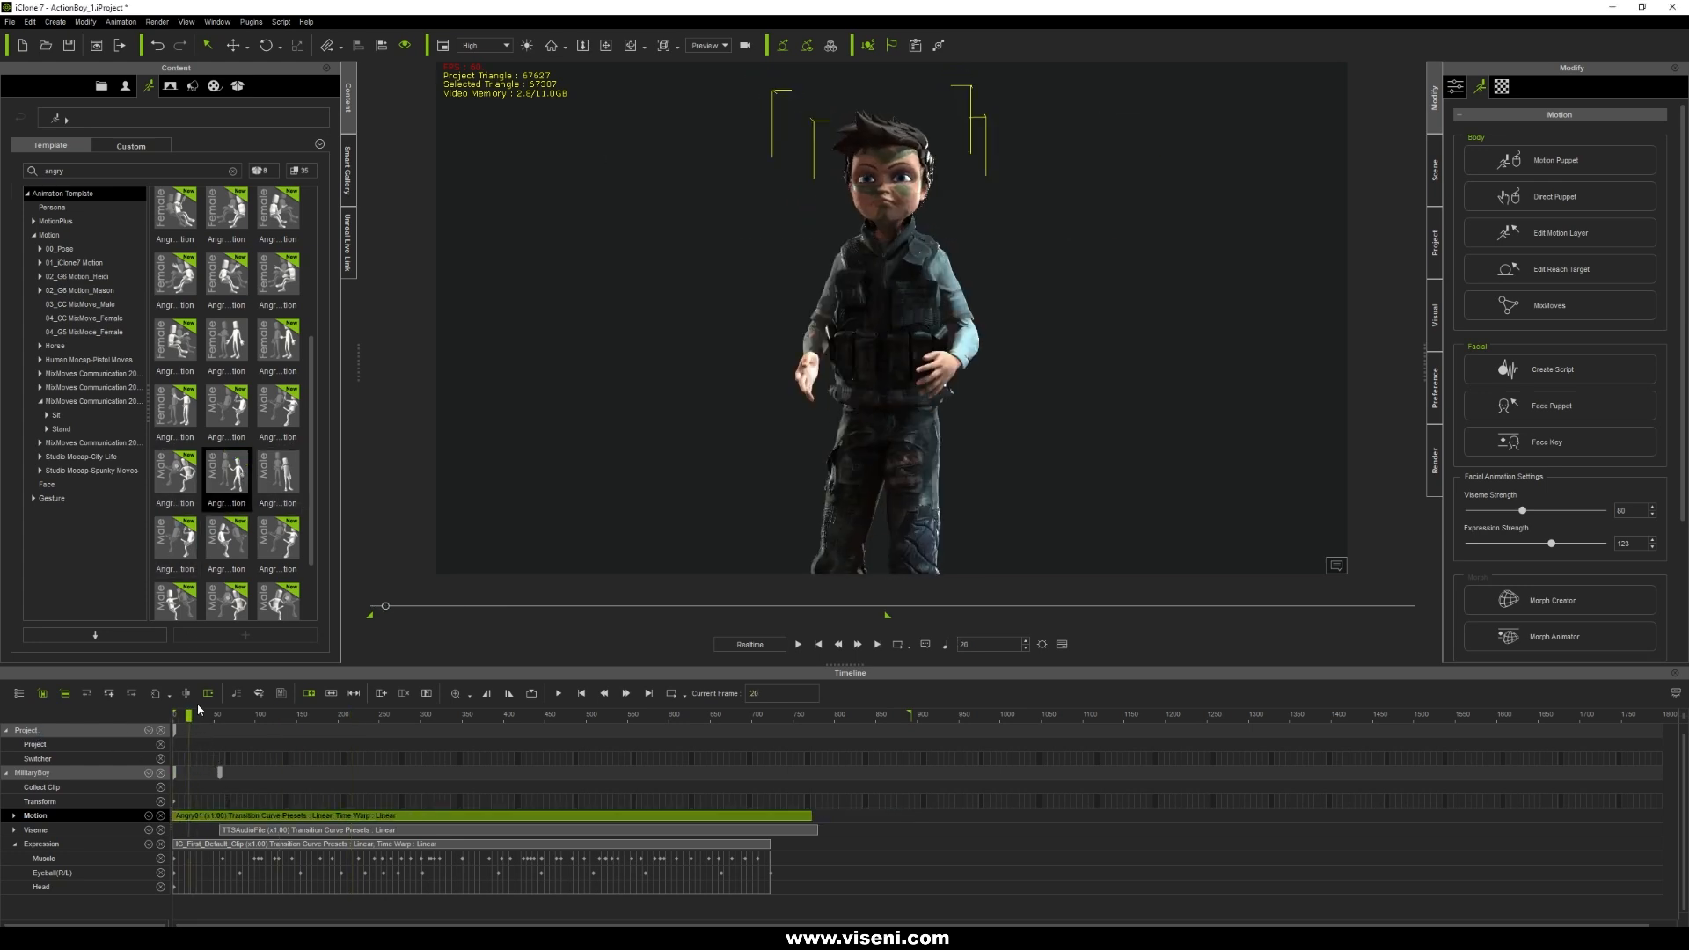
pyautogui.click(557, 693)
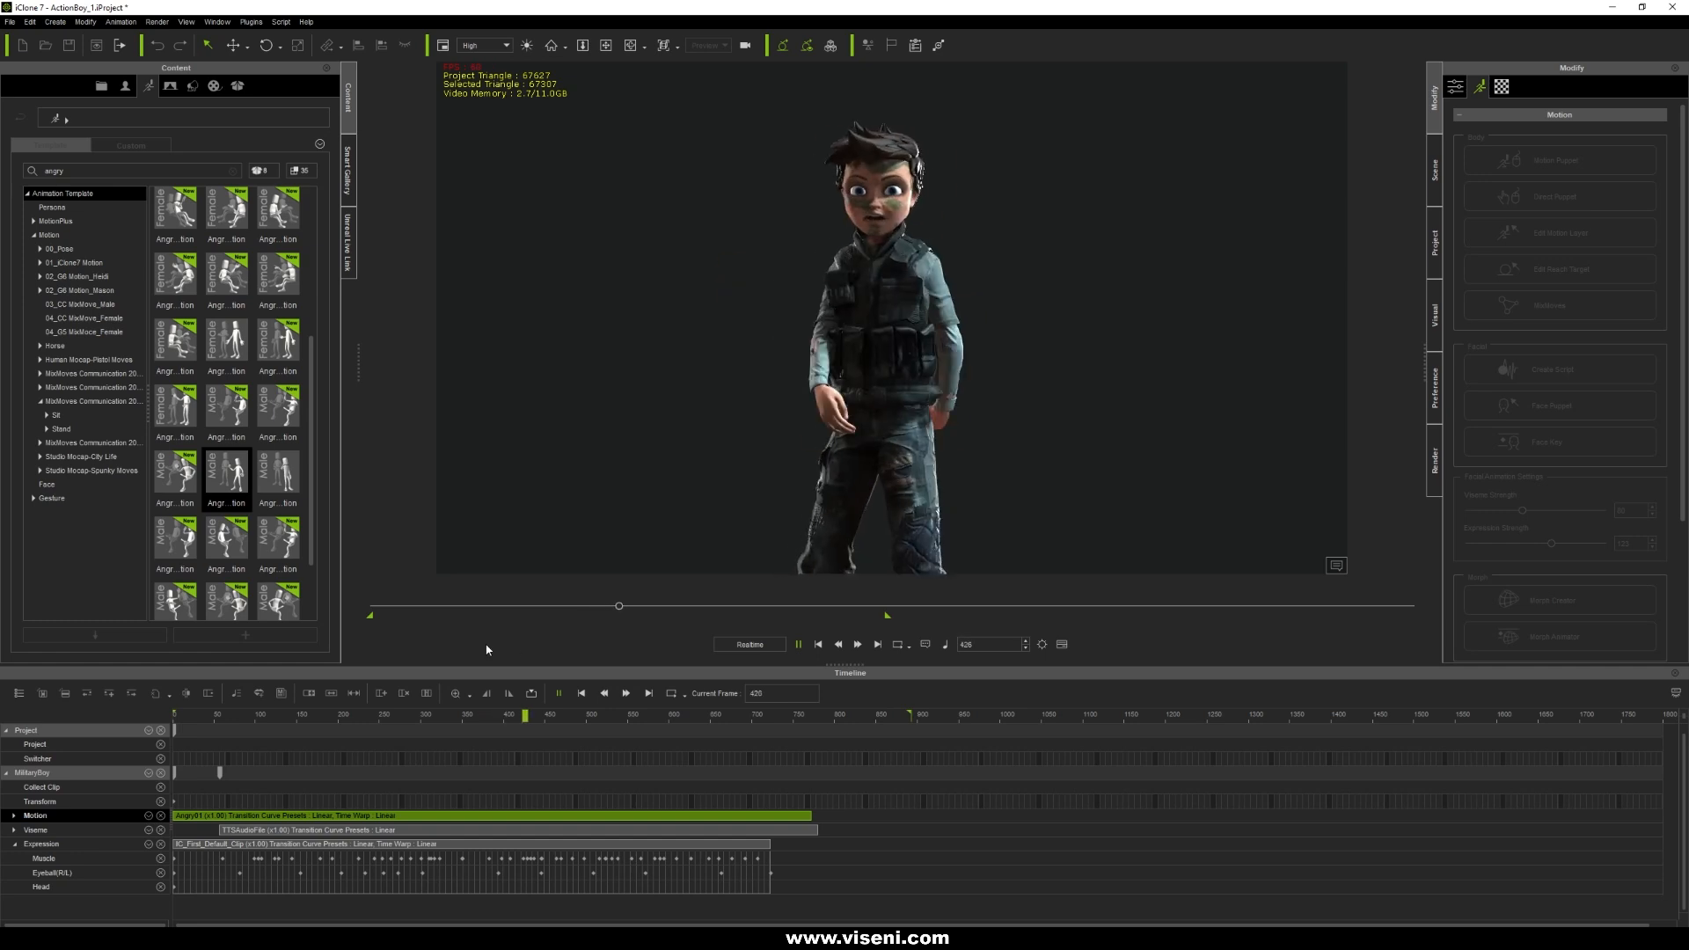
pyautogui.press('space')
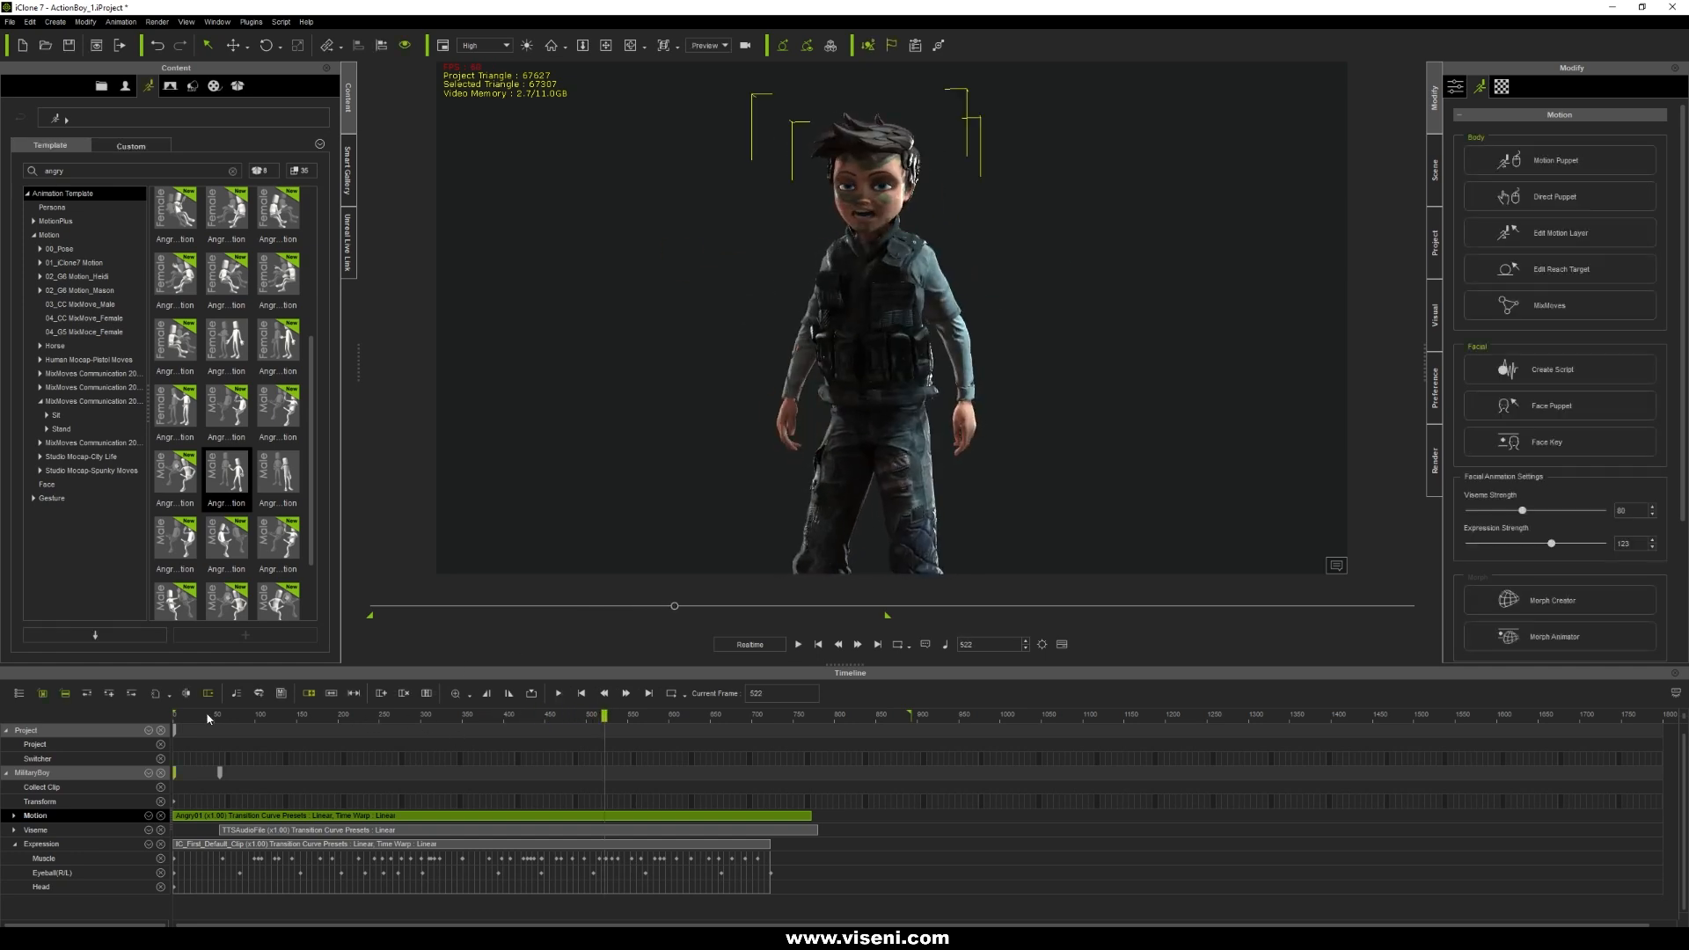
pyautogui.moveTo(208, 717); pyautogui.dragTo(174, 721)
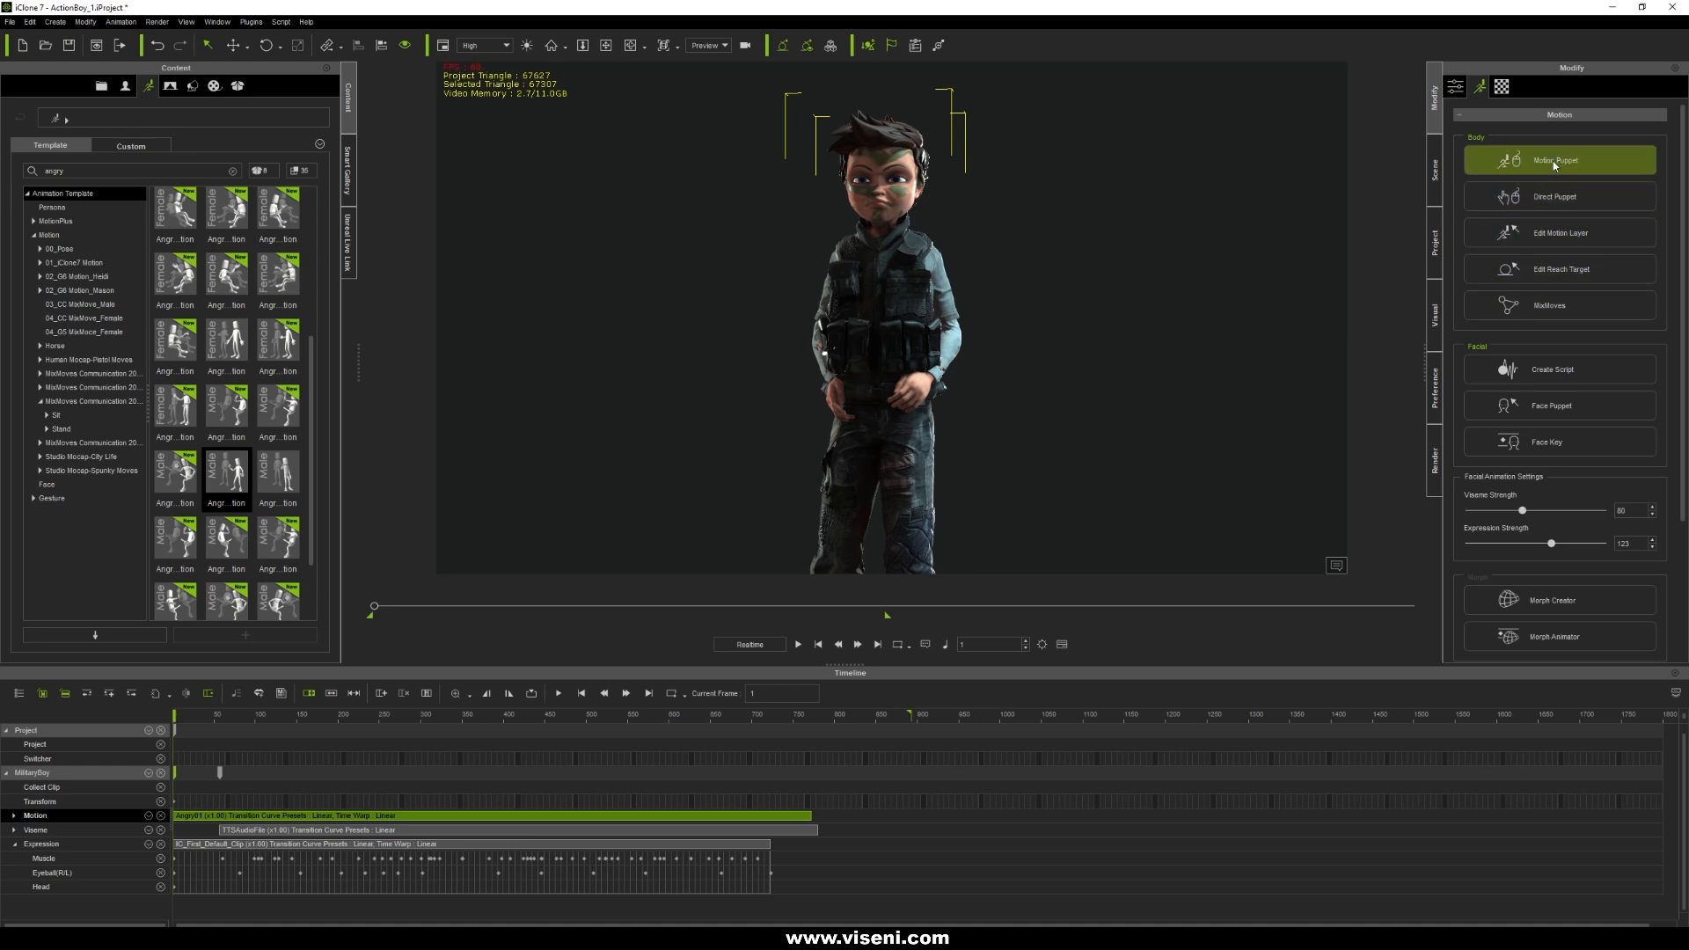
# Open Edit Motion Layer, select the left hand's IK control on the body map, and close the tool.
pyautogui.click(1561, 235)
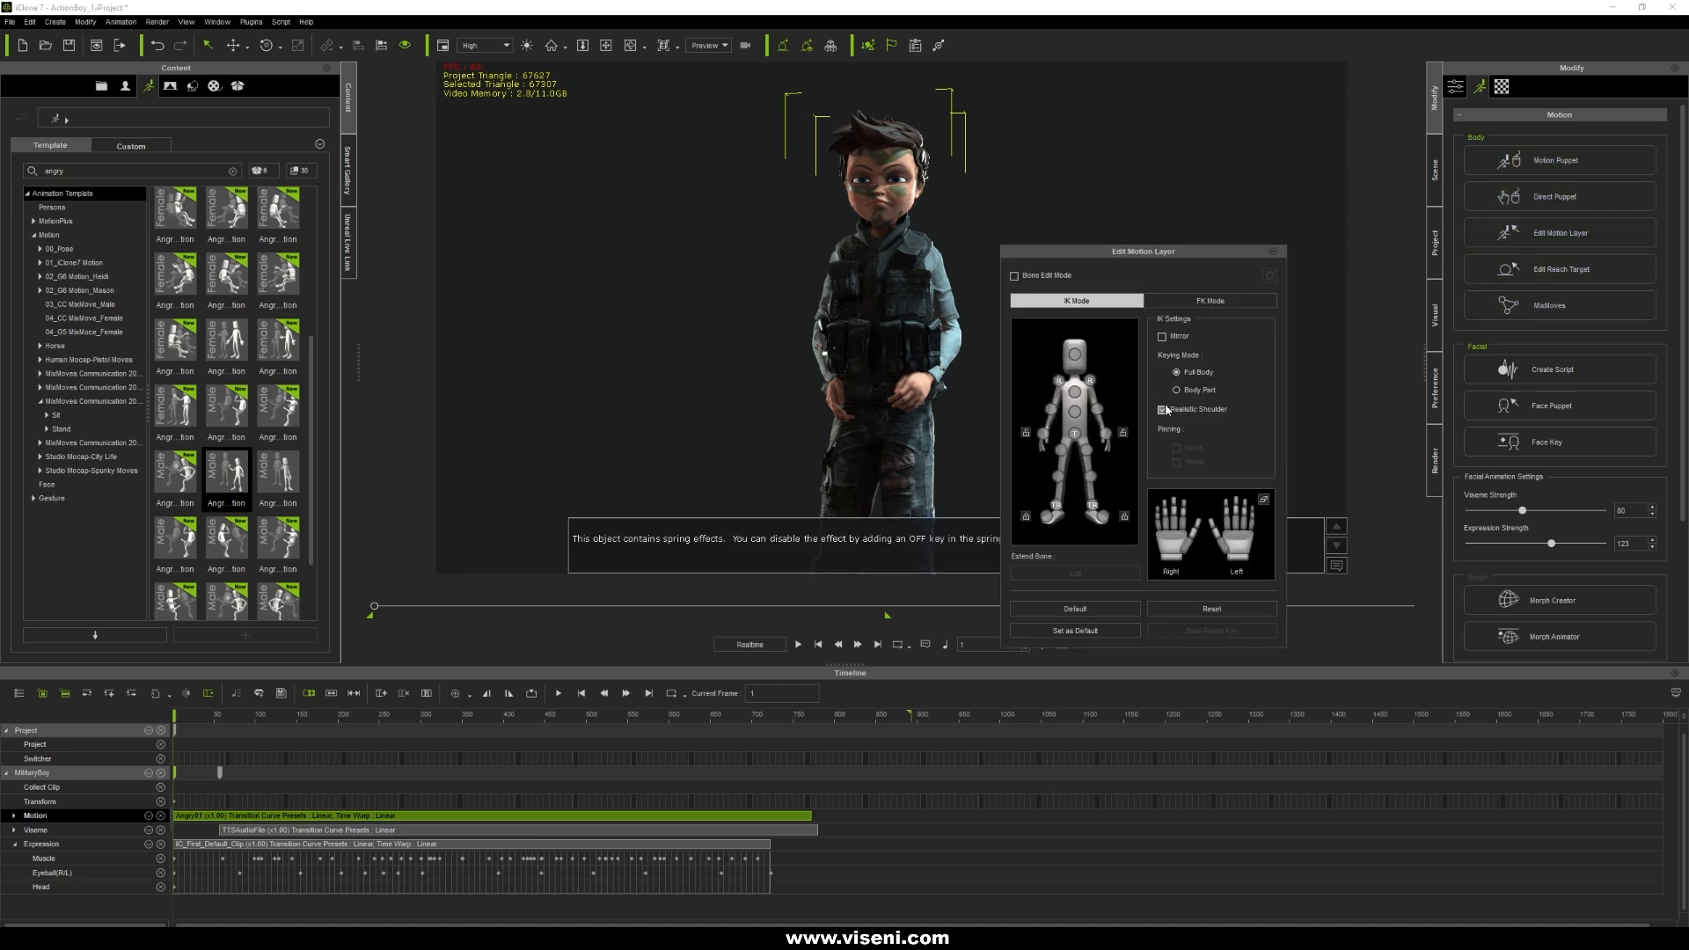
pyautogui.click(1105, 432)
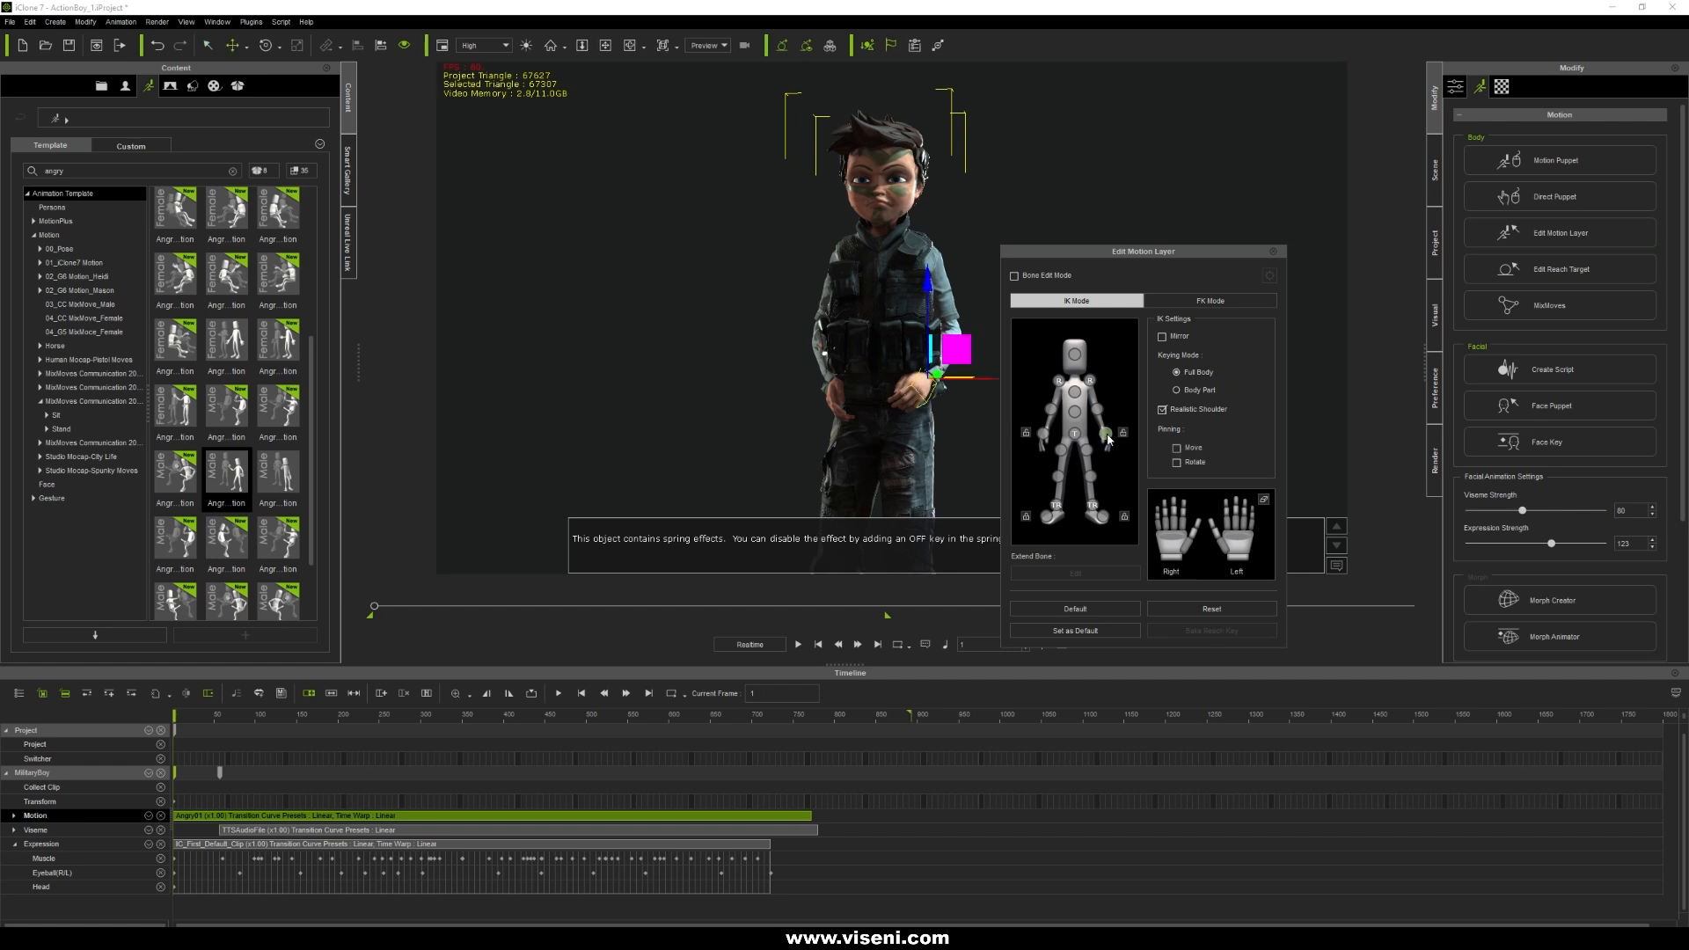
pyautogui.click(1273, 251)
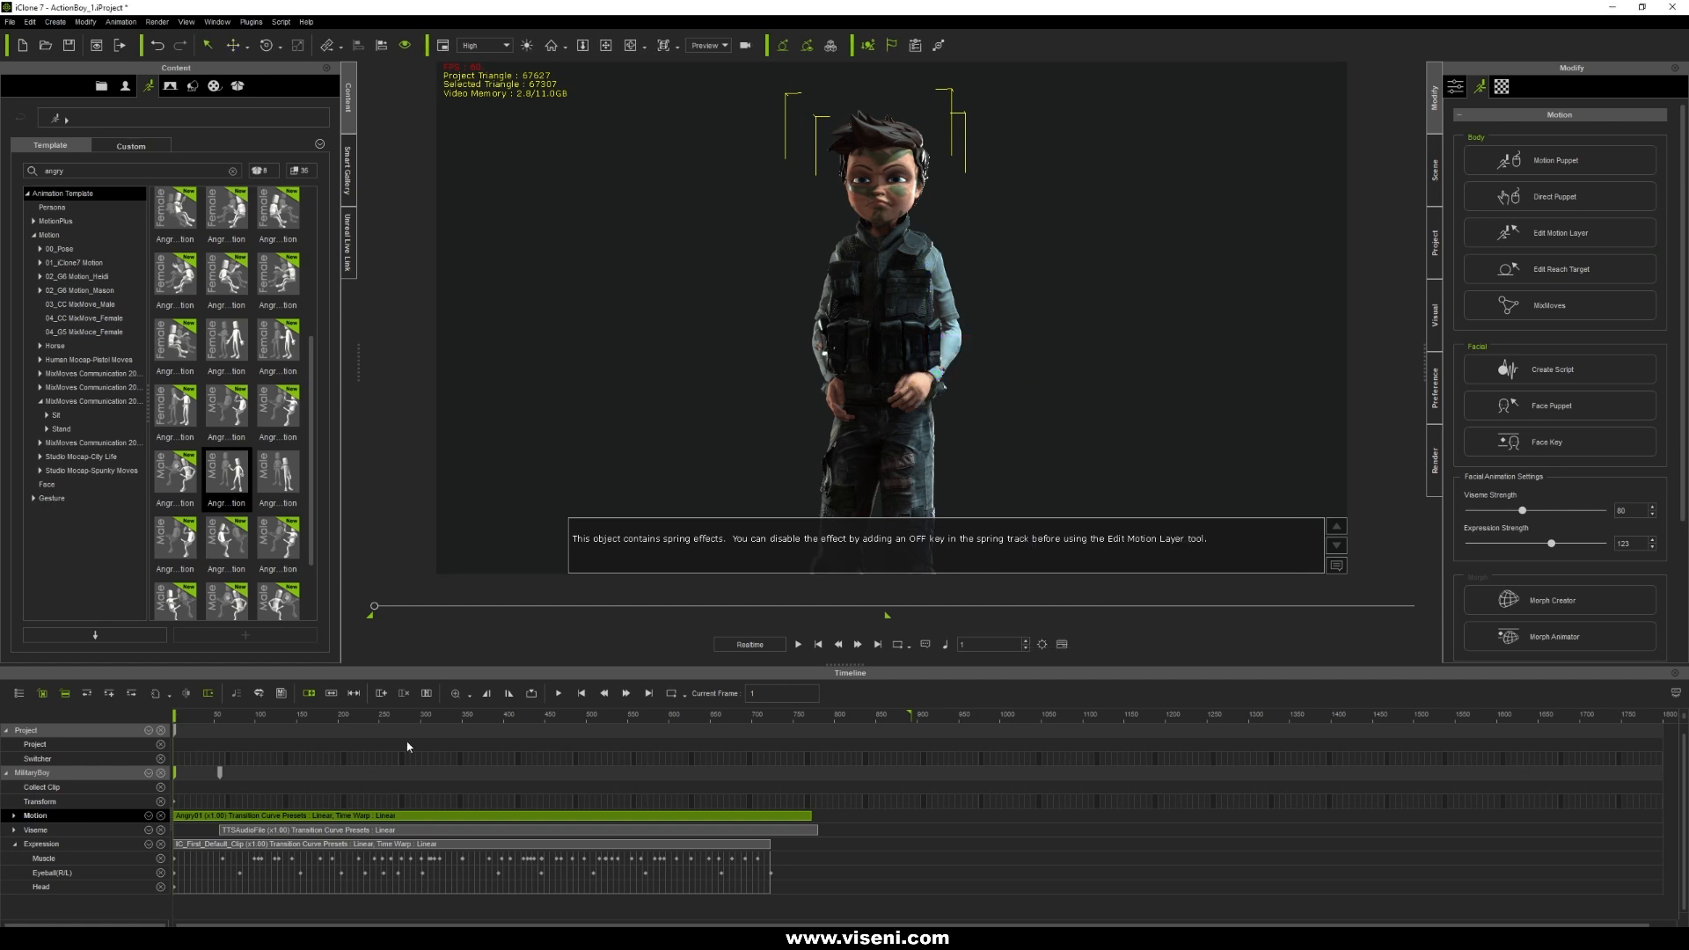
# Open the Angry01 clip in Motion Modifier, preview the motion, and set the Upper exaggeration to 127.
pyautogui.rightClick(279, 815)
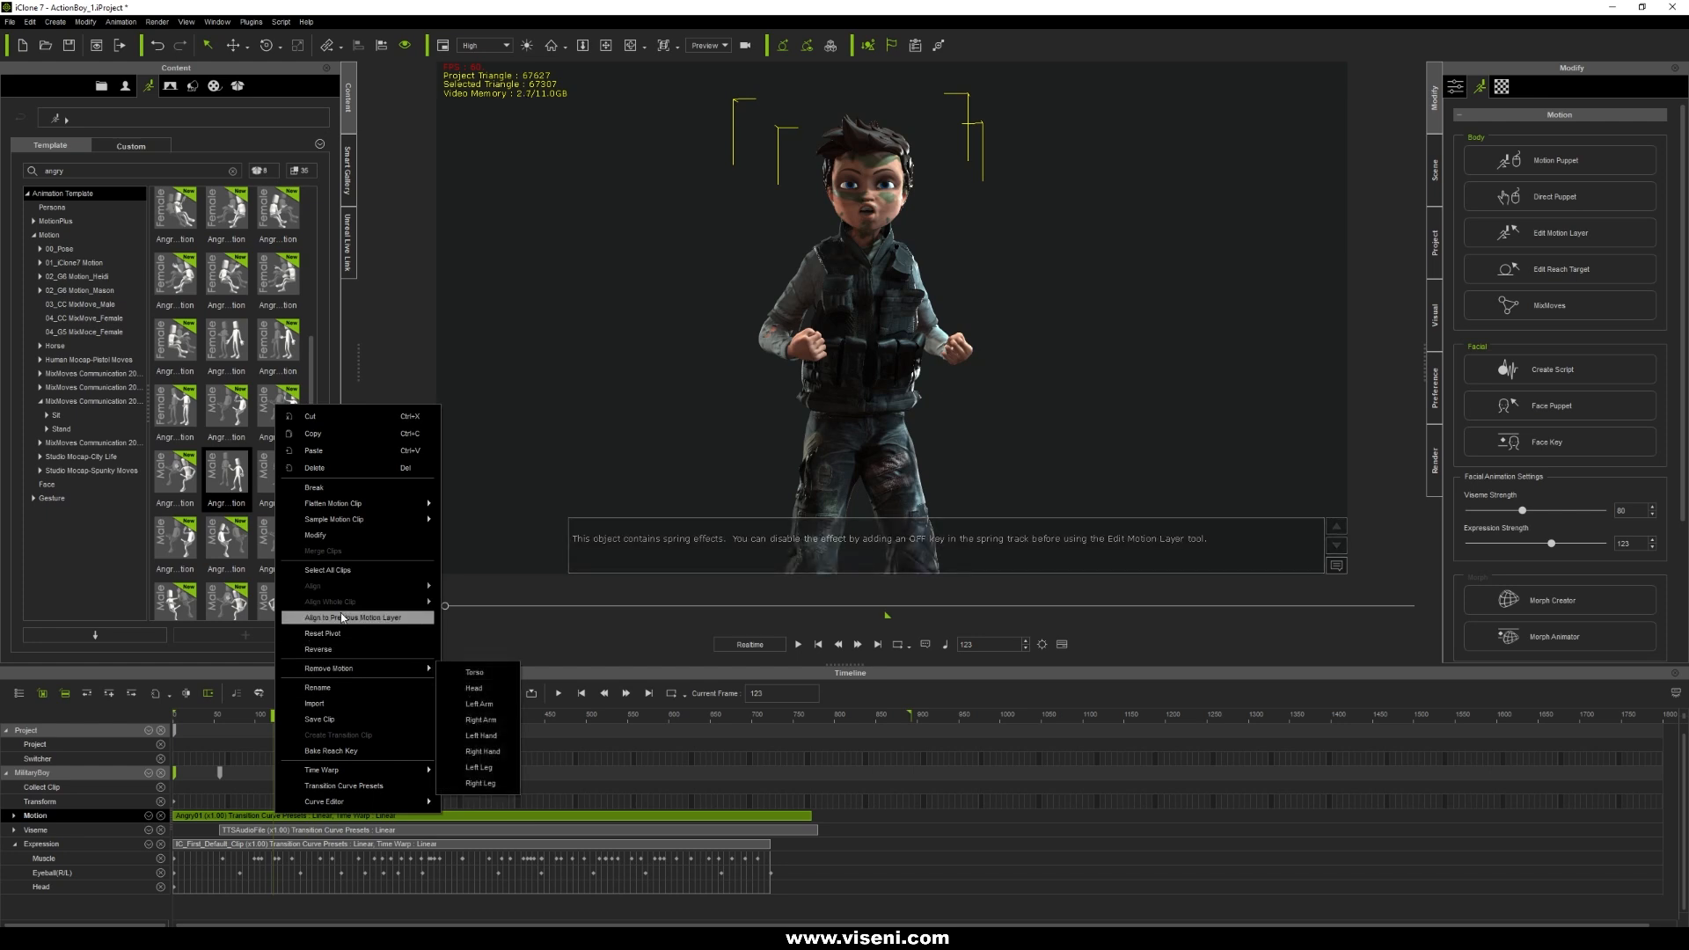
pyautogui.click(339, 537)
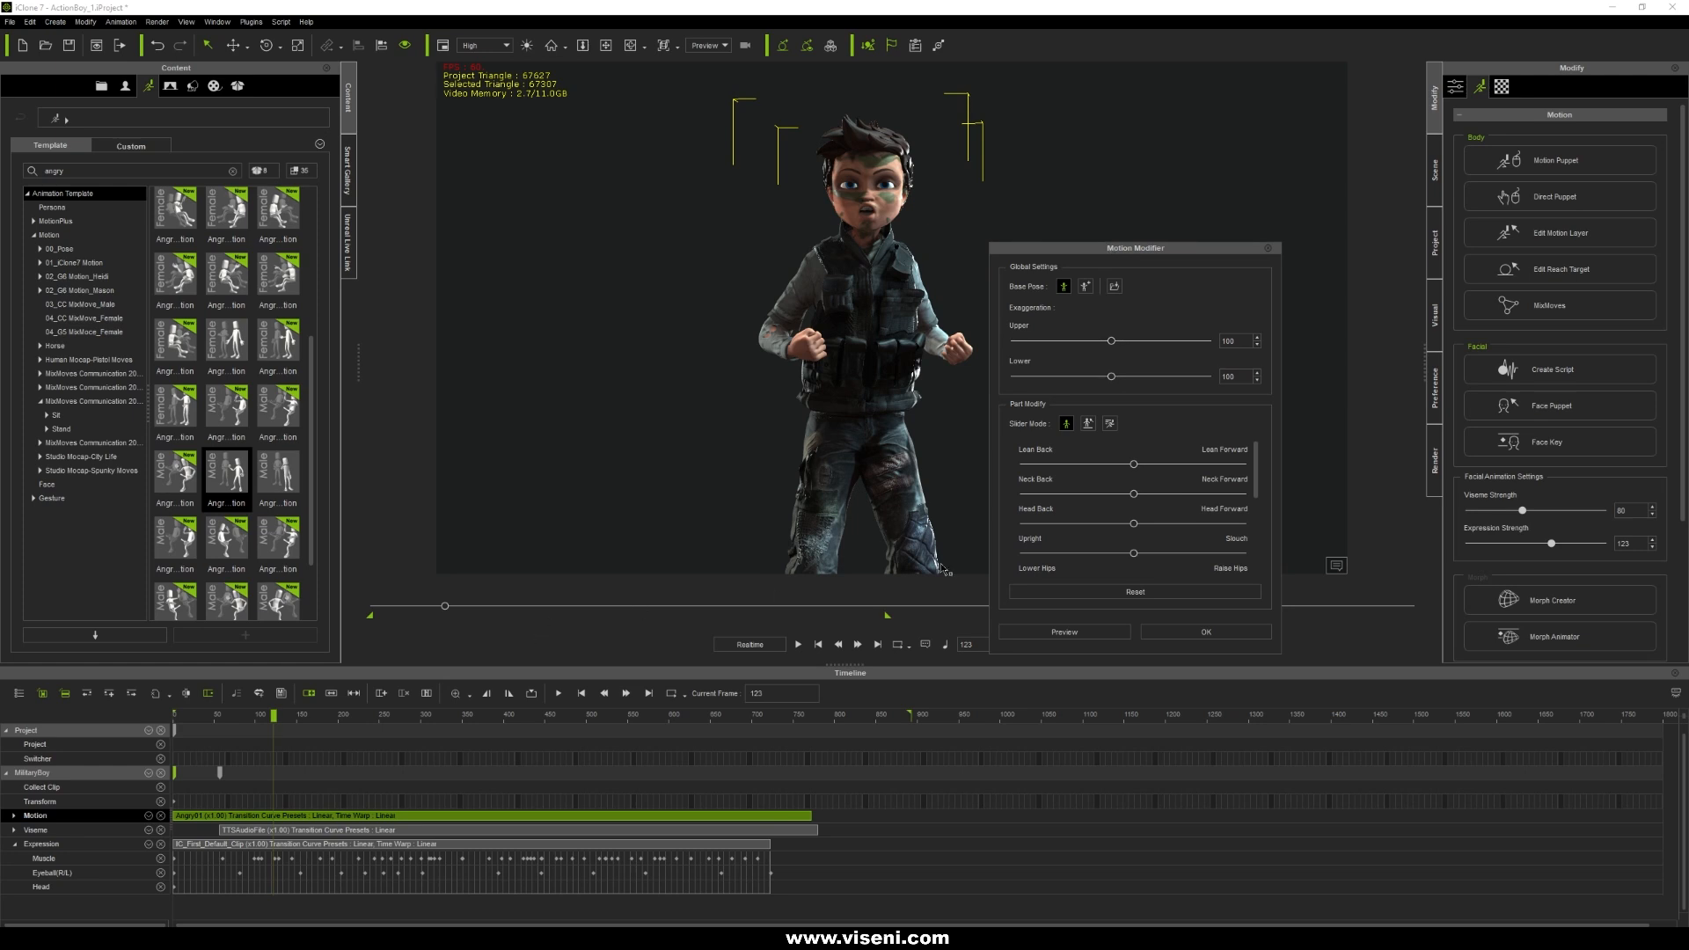
pyautogui.click(1064, 632)
pyautogui.press('space')
pyautogui.moveTo(1111, 341)
pyautogui.mouseDown()
pyautogui.moveTo(1039, 342)
pyautogui.moveTo(1137, 351)
pyautogui.mouseUp()
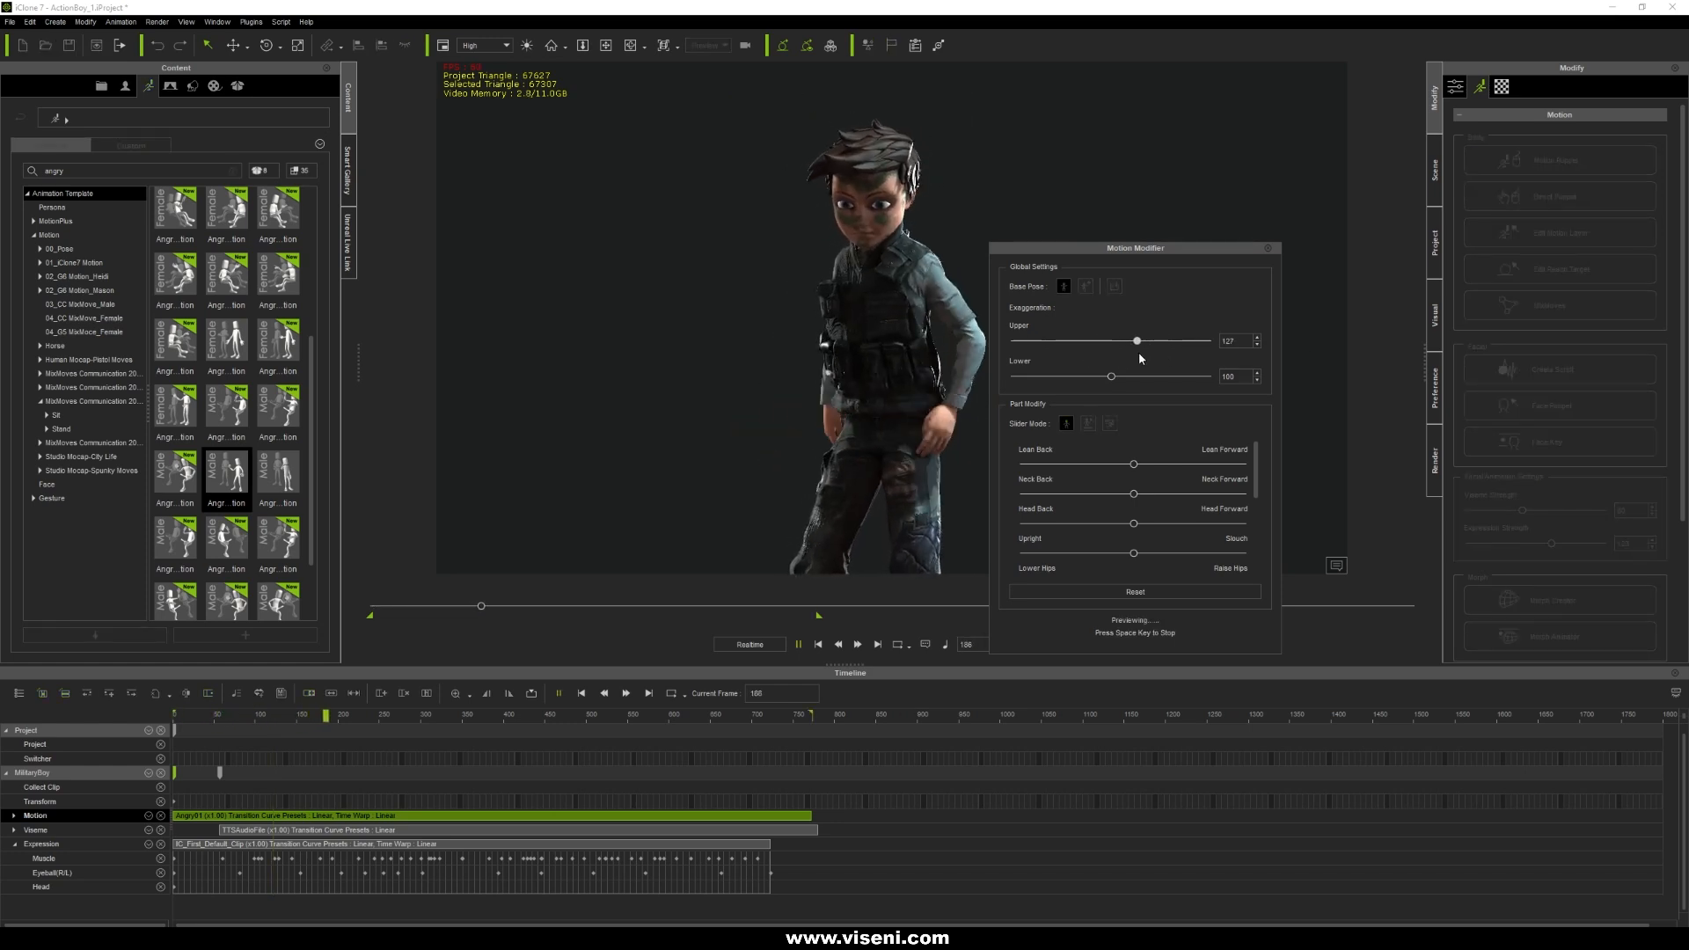
# Try several Part Modify sliders on the previewed motion, starting with moving the neck back, and stop the preview.
pyautogui.moveTo(1131, 493); pyautogui.dragTo(1102, 524)
pyautogui.moveTo(1256, 471); pyautogui.dragTo(1256, 528)
pyautogui.moveTo(1135, 512); pyautogui.dragTo(1089, 511)
pyautogui.scroll(-1, 1138, 540)
pyautogui.moveTo(1135, 532); pyautogui.dragTo(1180, 533)
pyautogui.press('space')
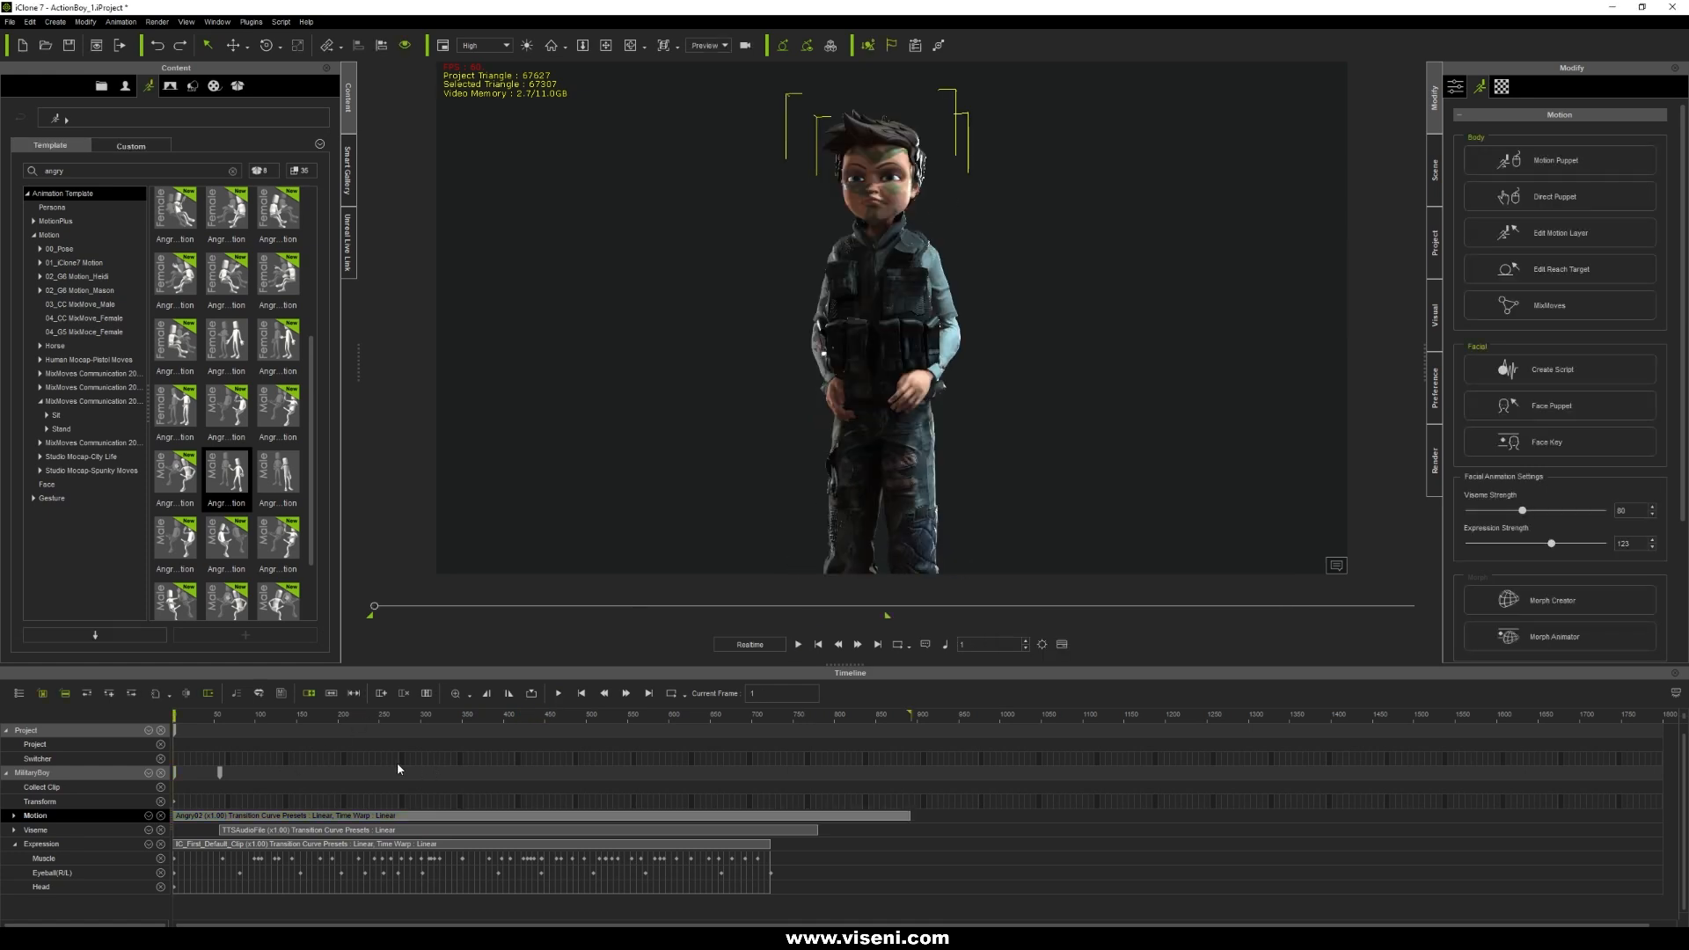
# Switch clip resizing to speed mode, compress the Angry02 clip to end near frame 520, and play it back.
pyautogui.click(332, 697)
pyautogui.press('space')
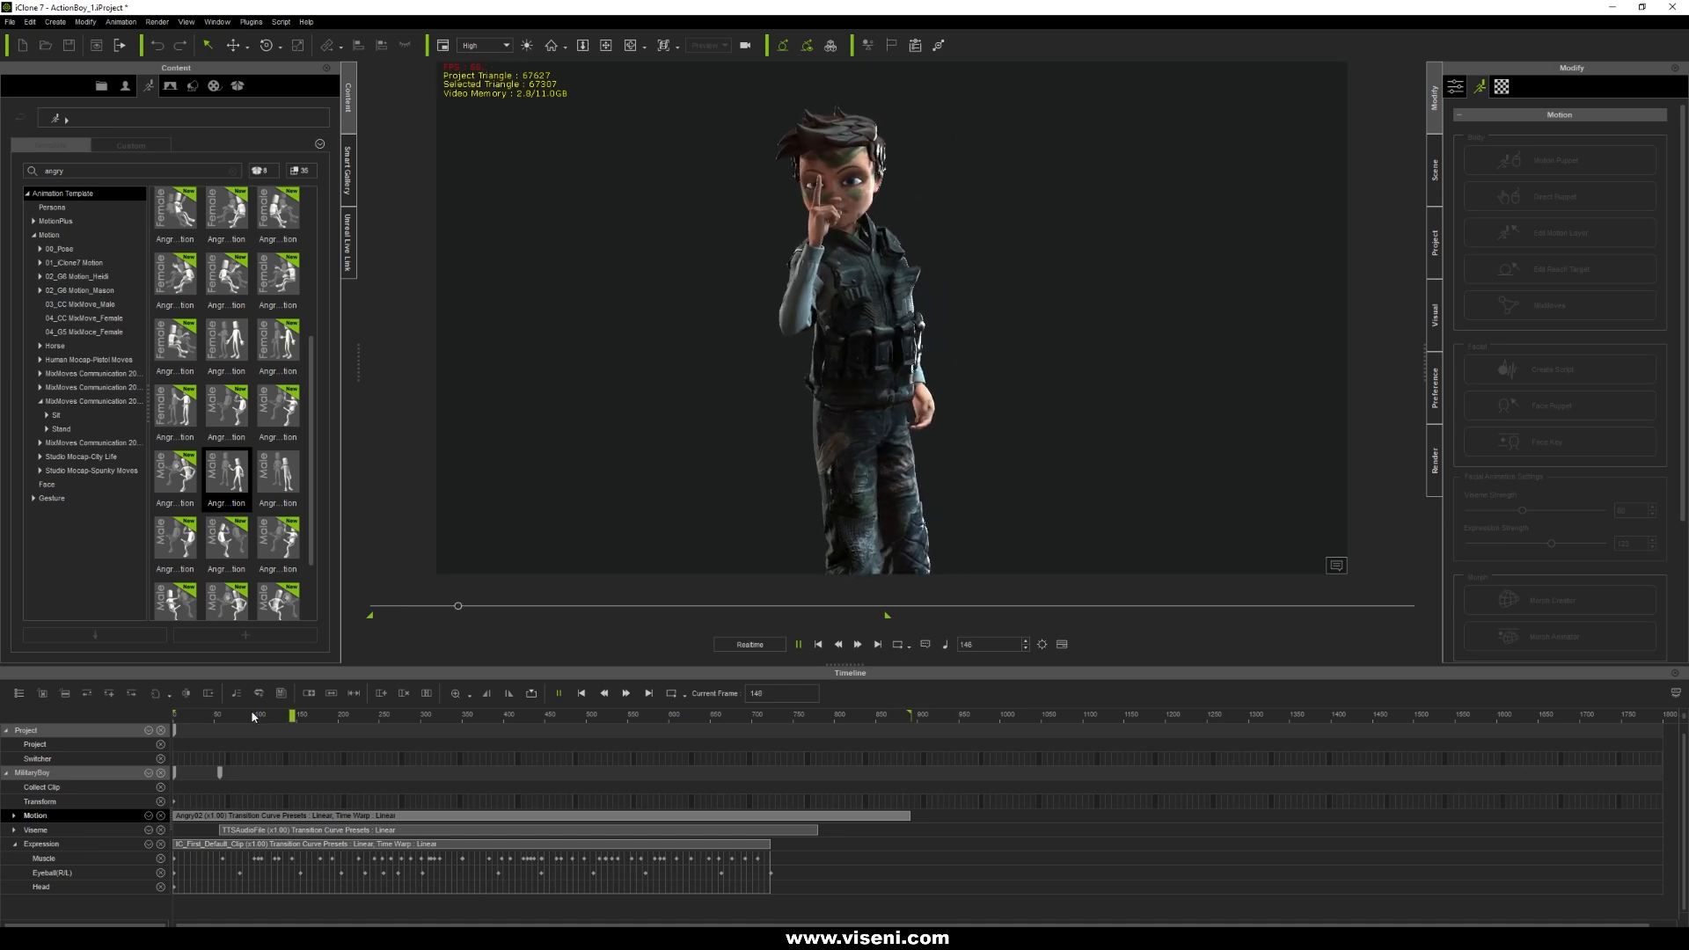
pyautogui.press('space')
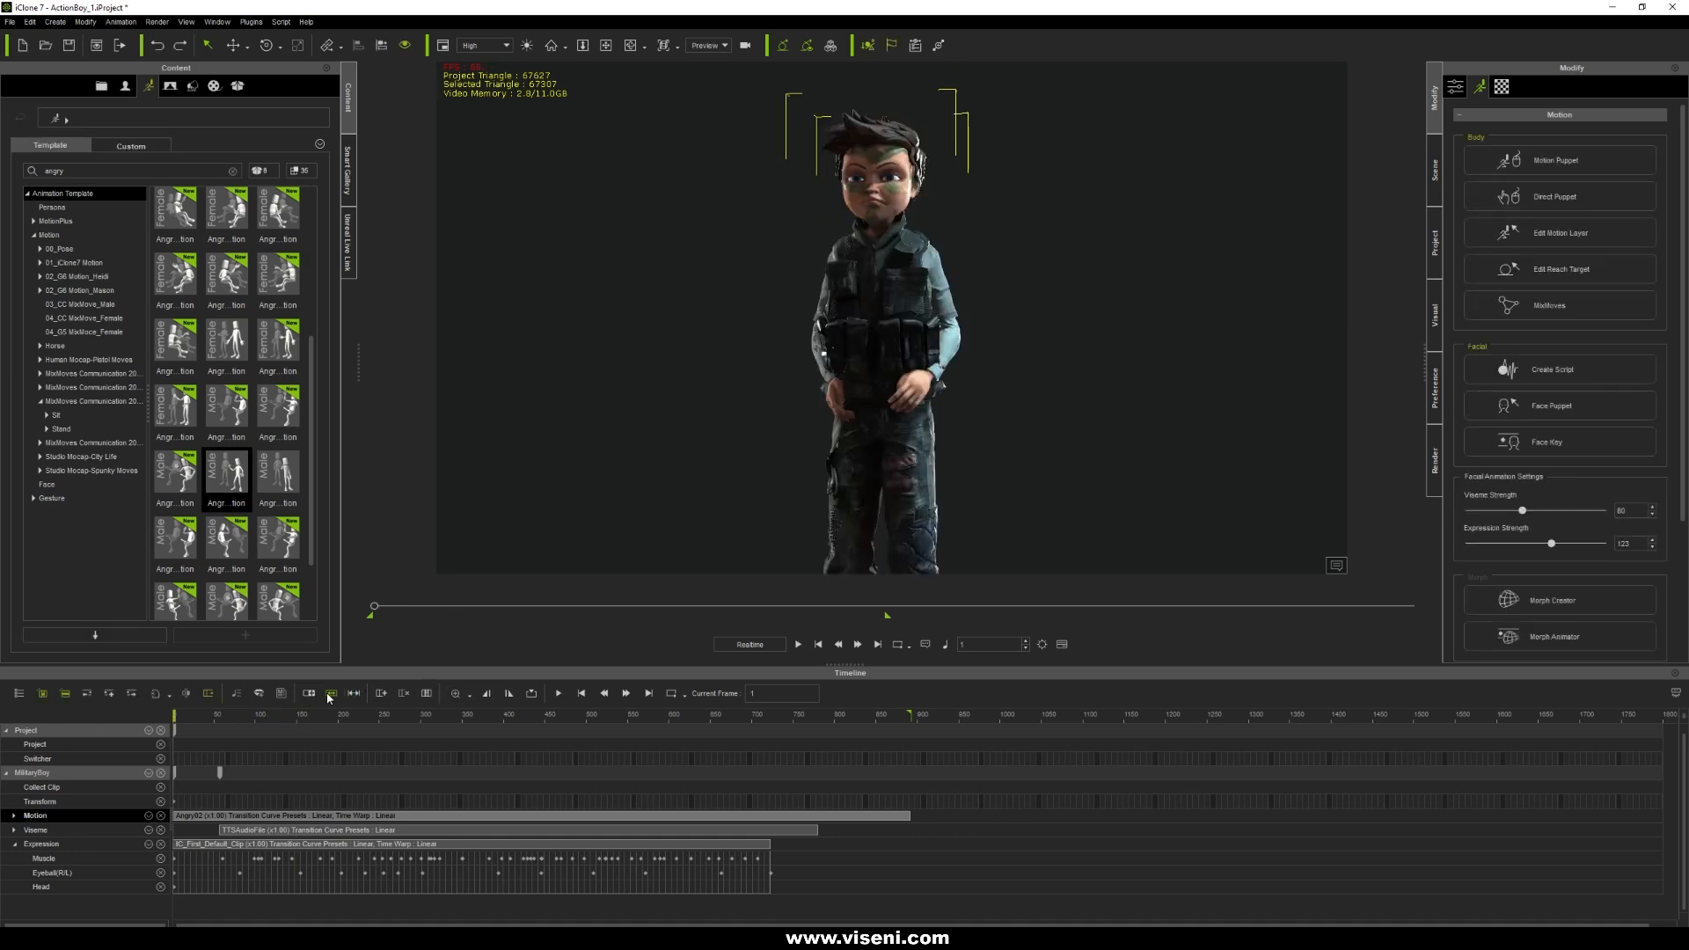
pyautogui.moveTo(911, 815); pyautogui.dragTo(604, 814)
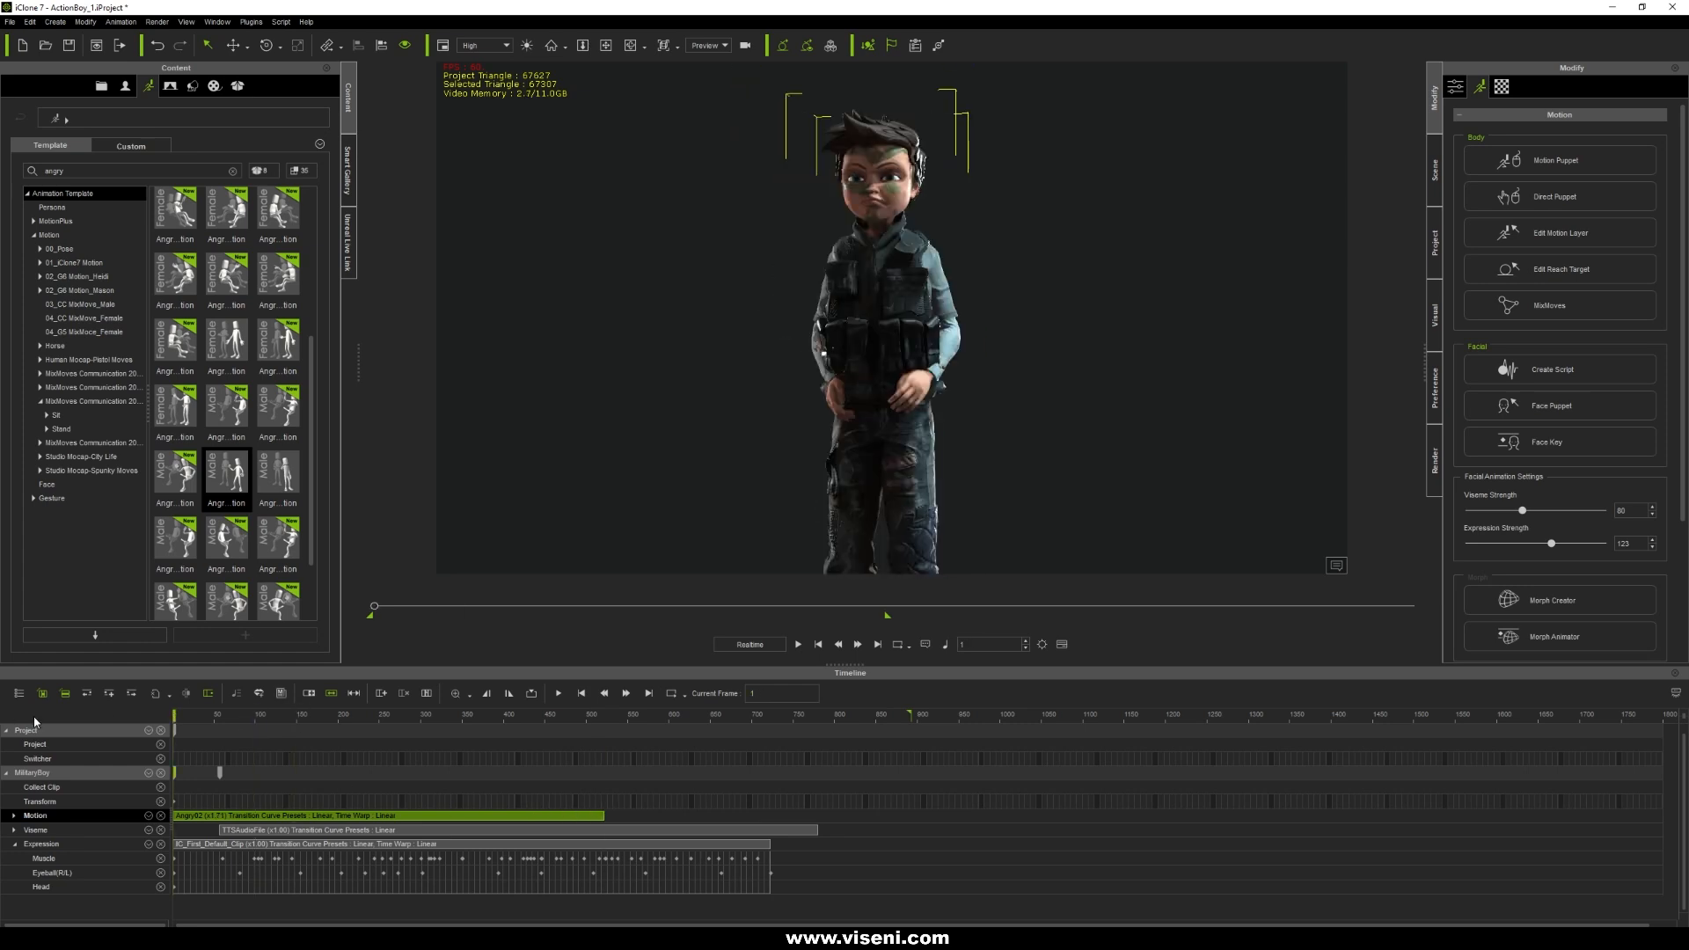
pyautogui.press('space')
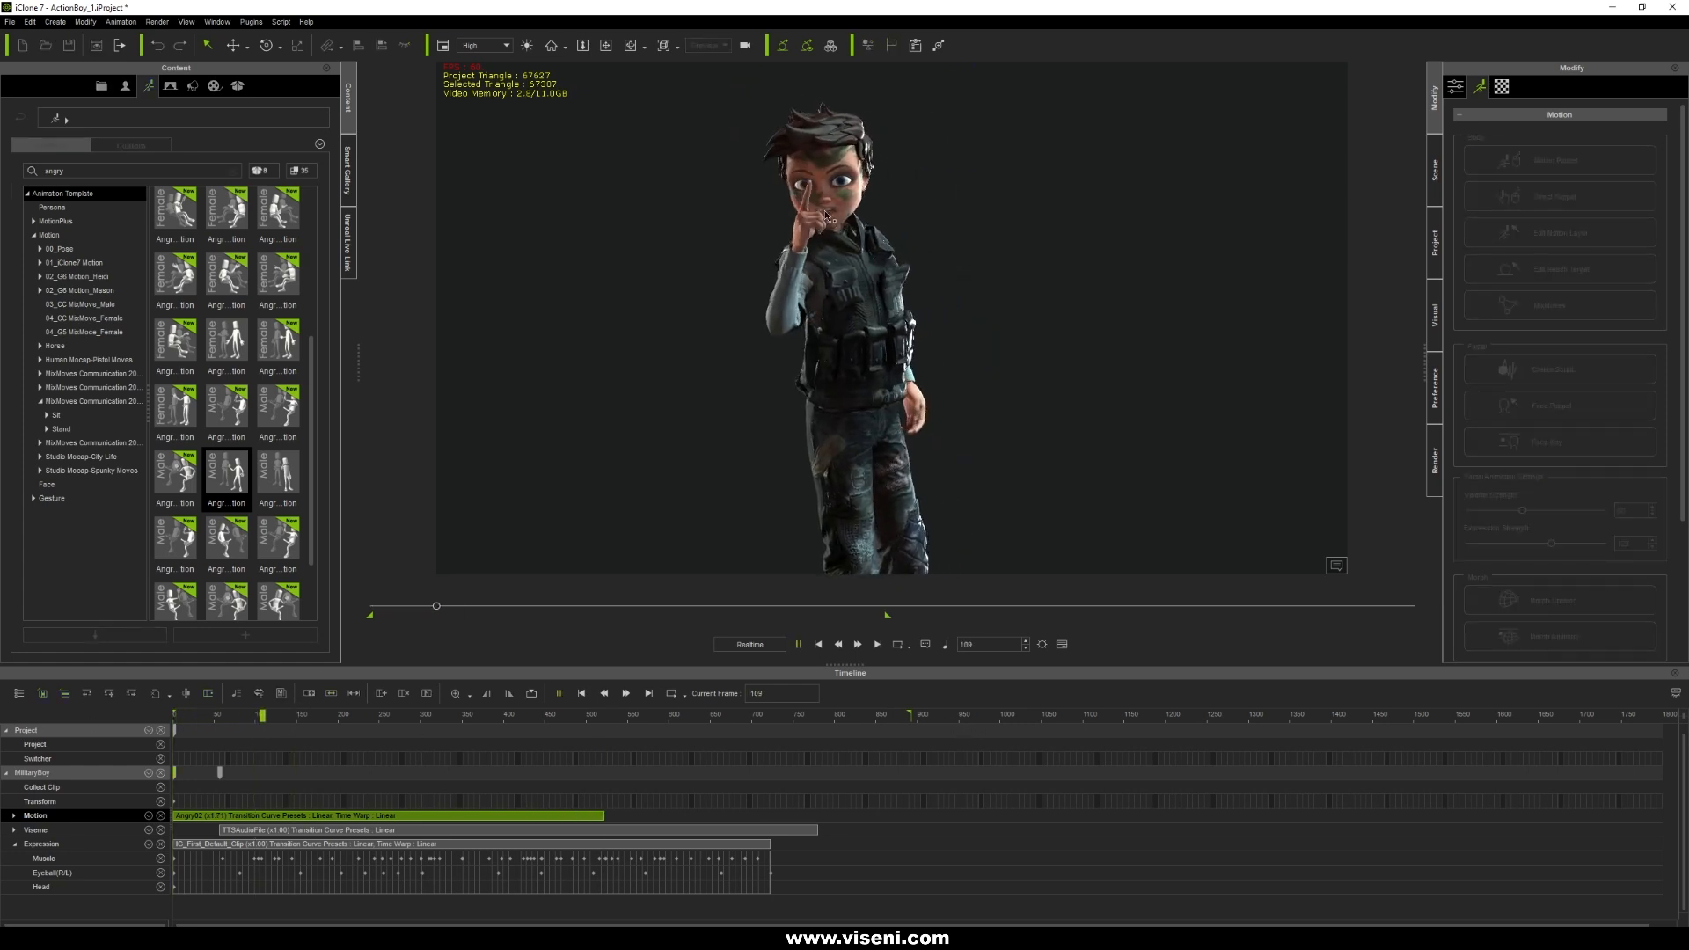
pyautogui.press('space')
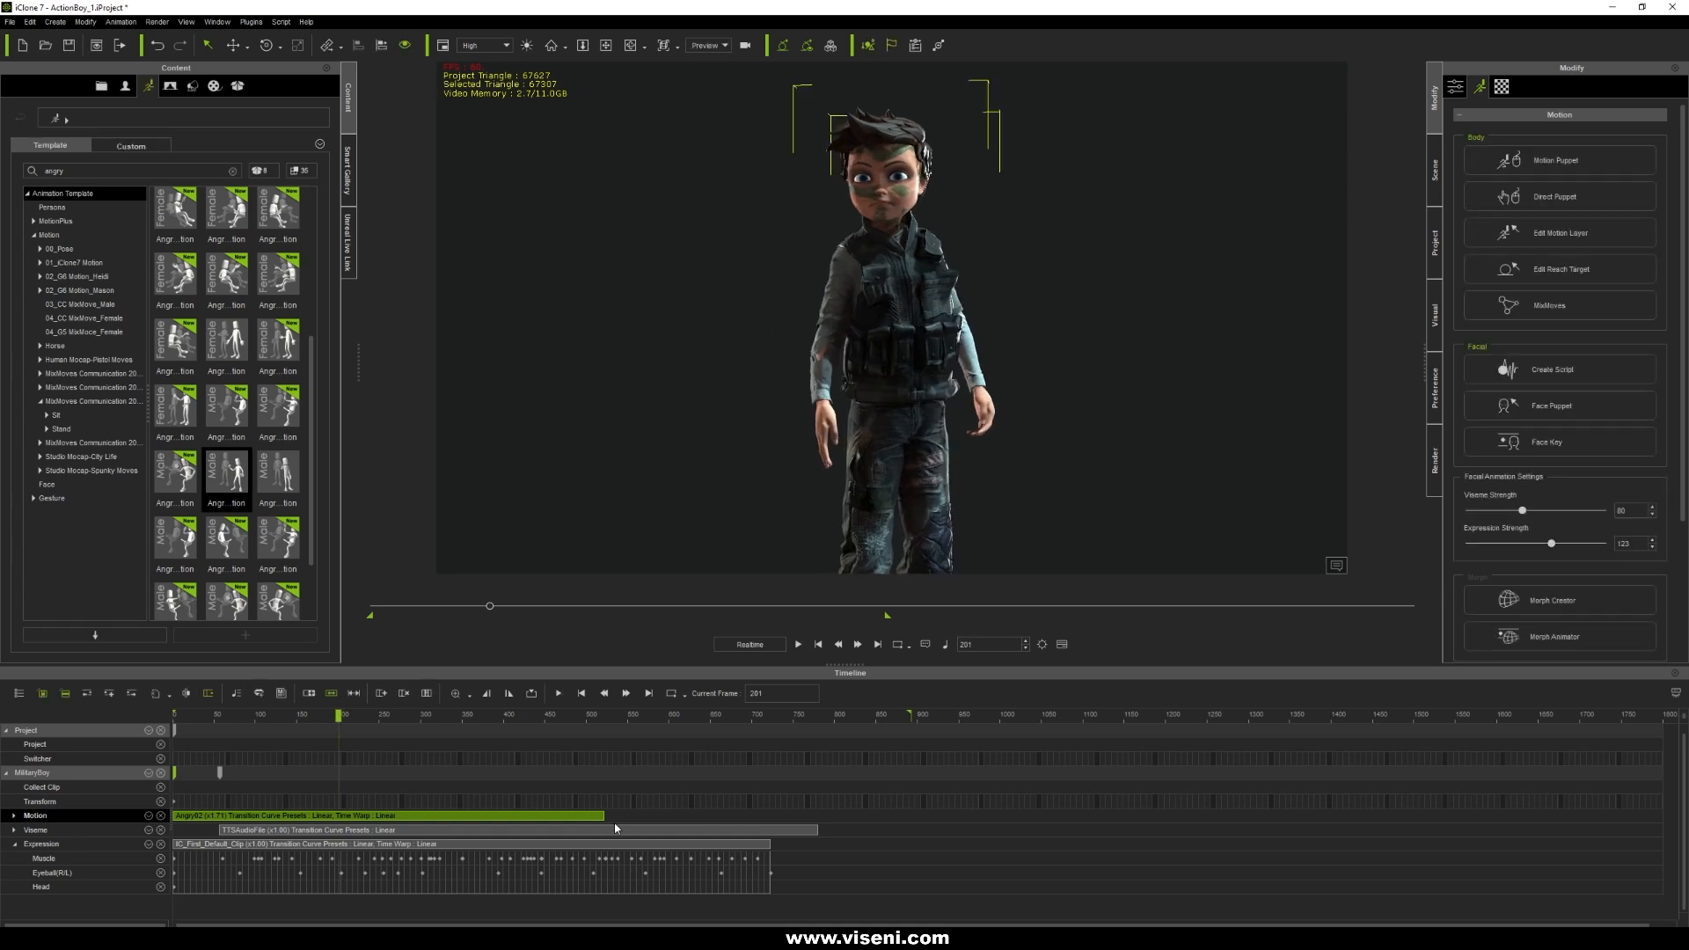
# Compress the Angry02 clip further to end near frame 235, play it back, and undo both speed changes.
pyautogui.moveTo(603, 817); pyautogui.dragTo(368, 818)
pyautogui.press('space')
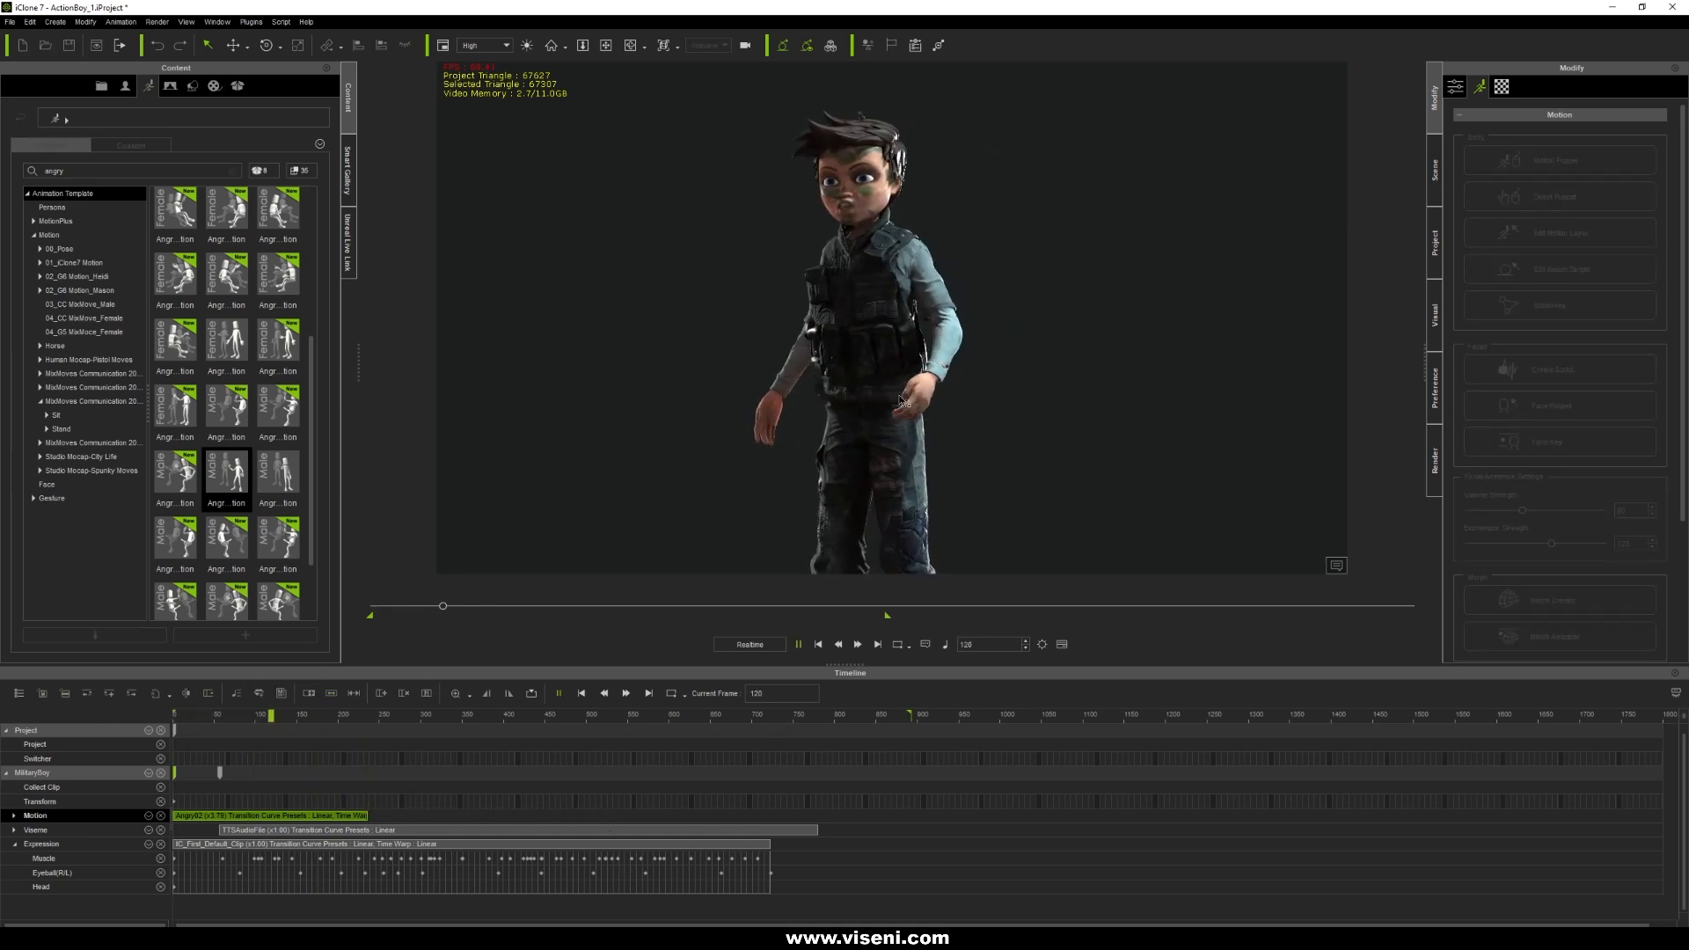
pyautogui.press('space')
pyautogui.press('Home')
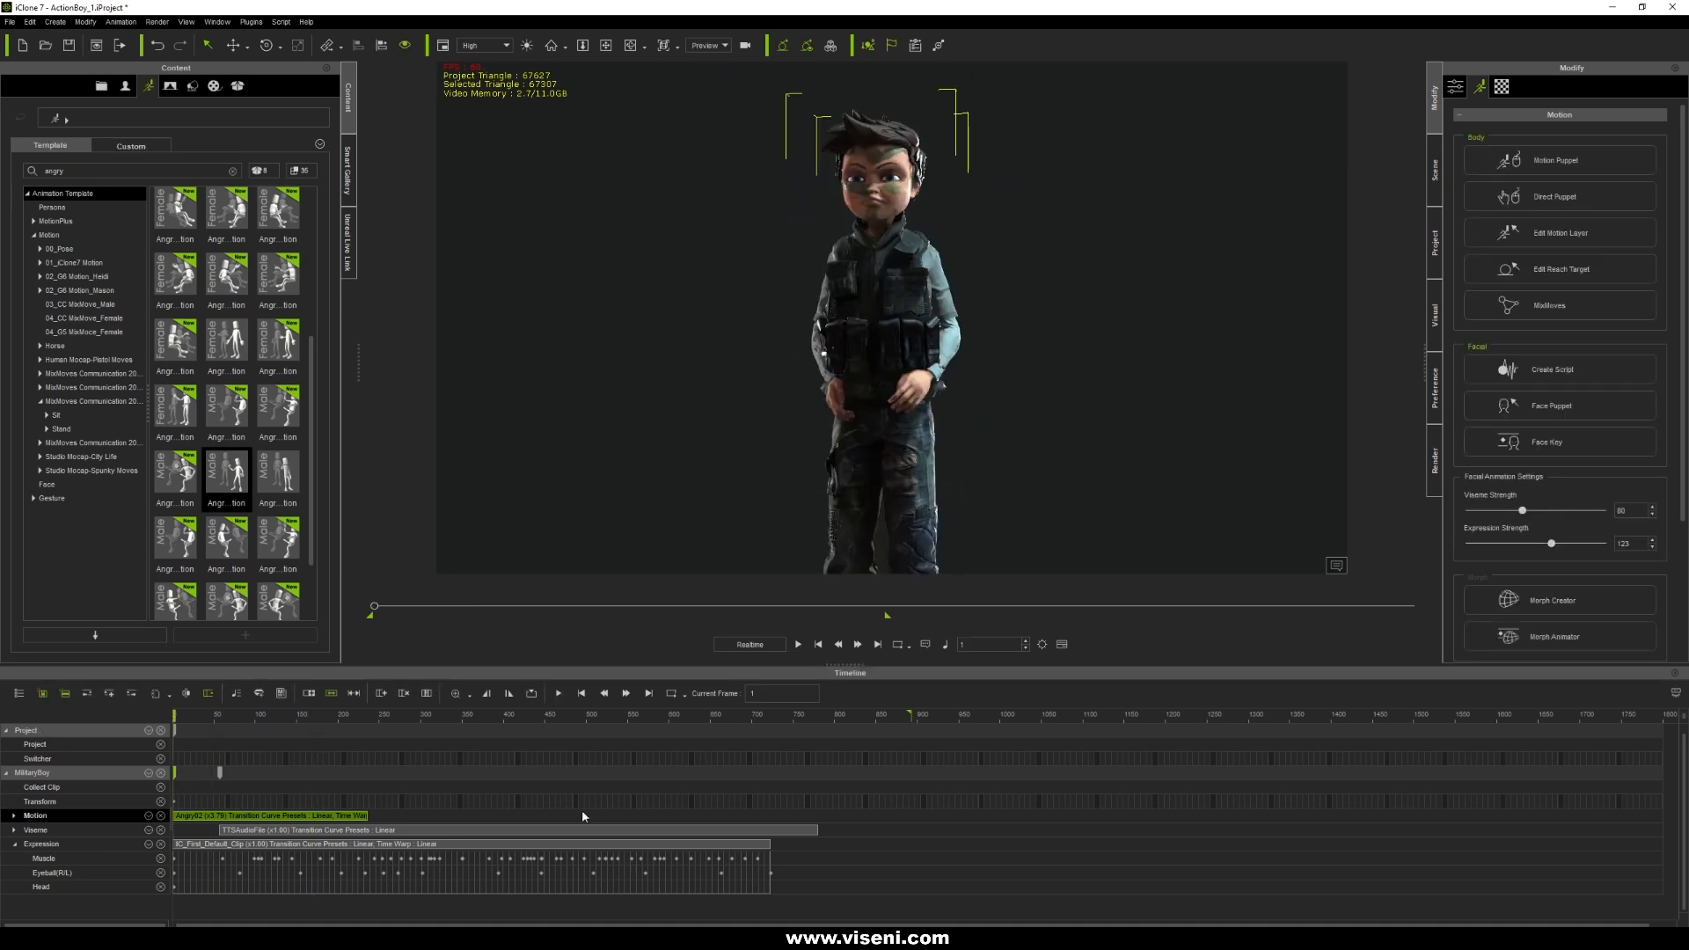
pyautogui.hotkey('ctrl', 'z')
pyautogui.hotkey('ctrl', 'z')
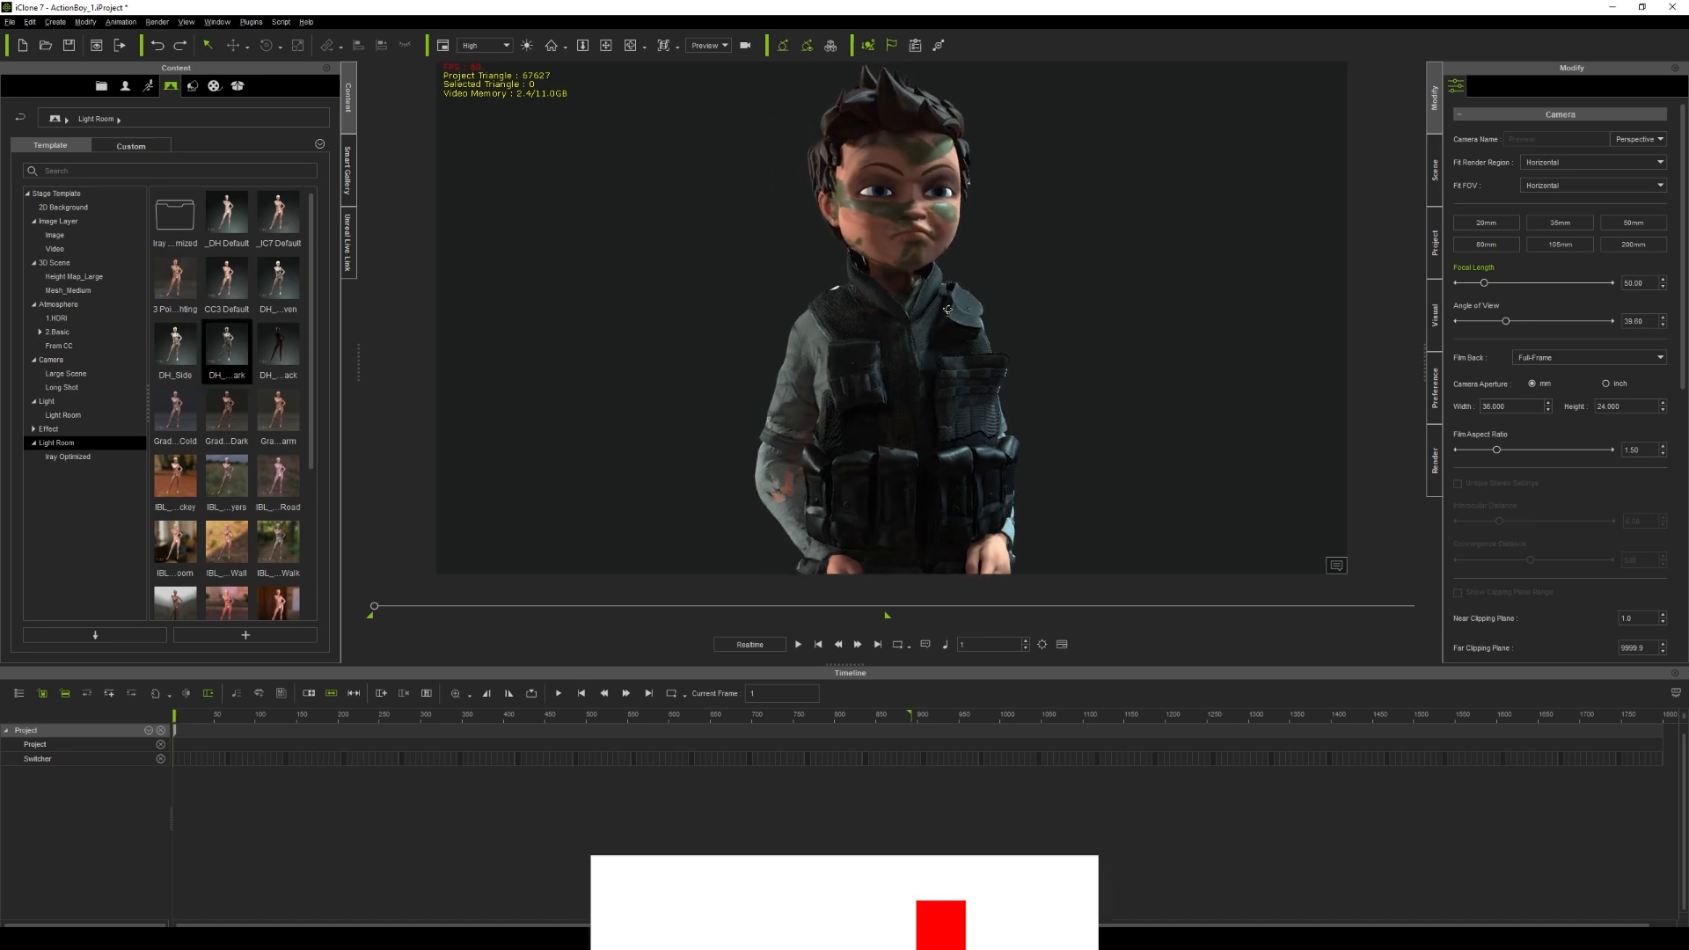
# View the military boy's upper body from his other side.
pyautogui.moveTo(845, 313); pyautogui.dragTo(792, 331, button='right')
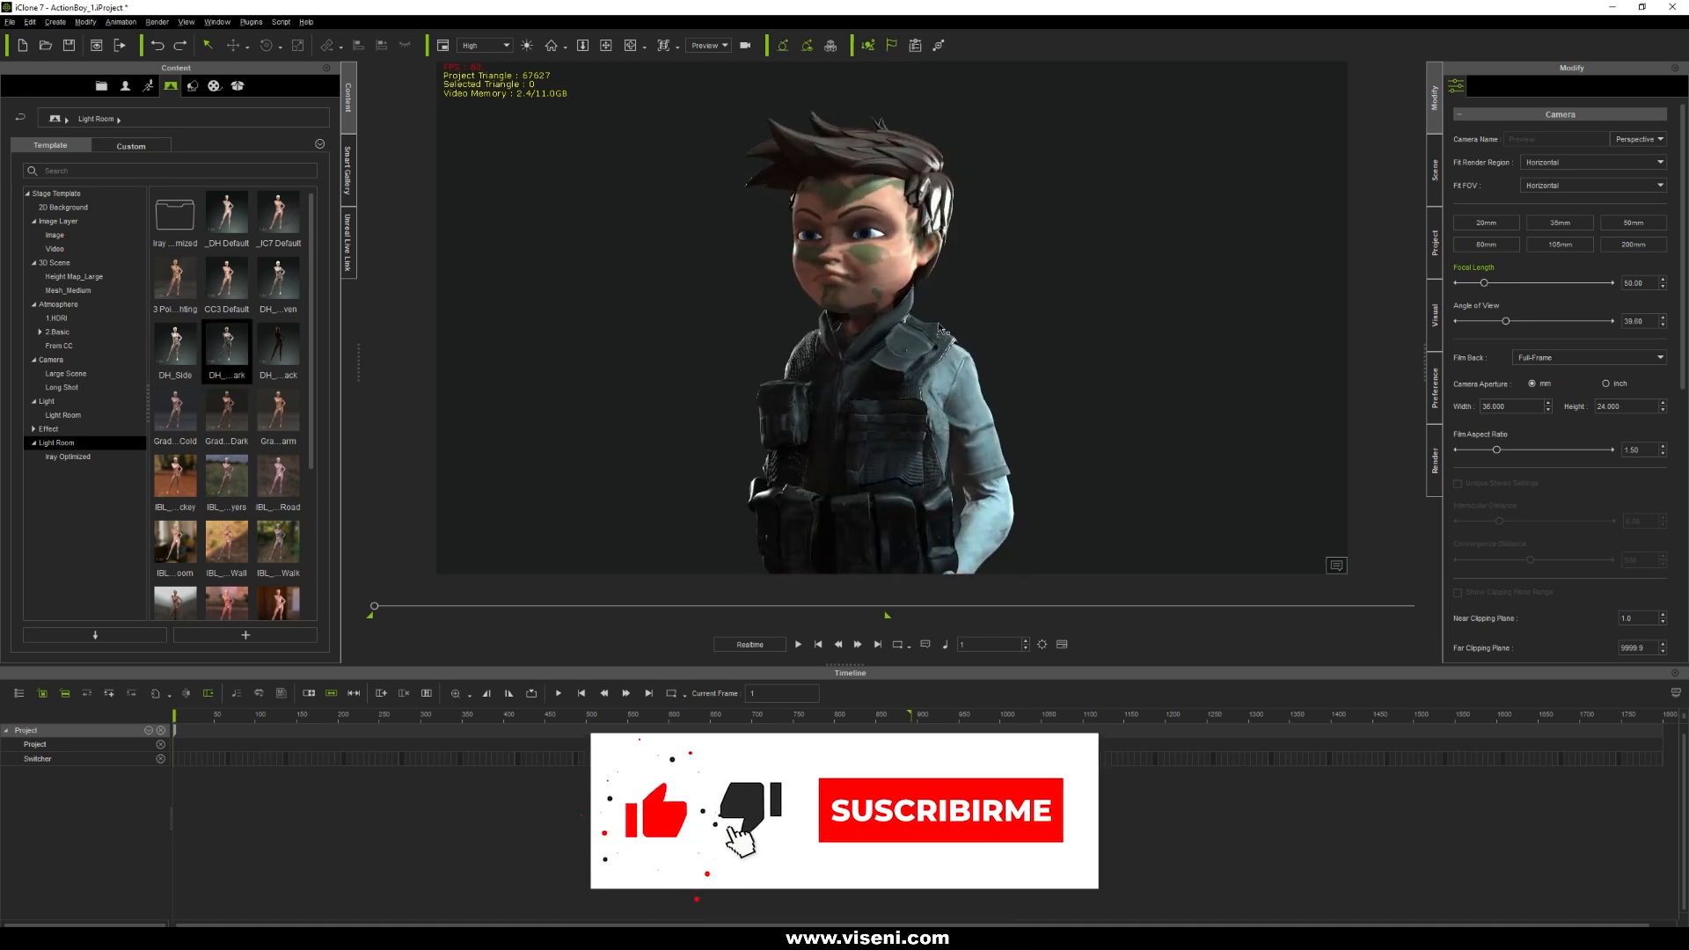
# View the military boy's upper body from the front, scrub through his animation and return to the first frame.
pyautogui.moveTo(792, 331); pyautogui.dragTo(779, 313, button='middle')
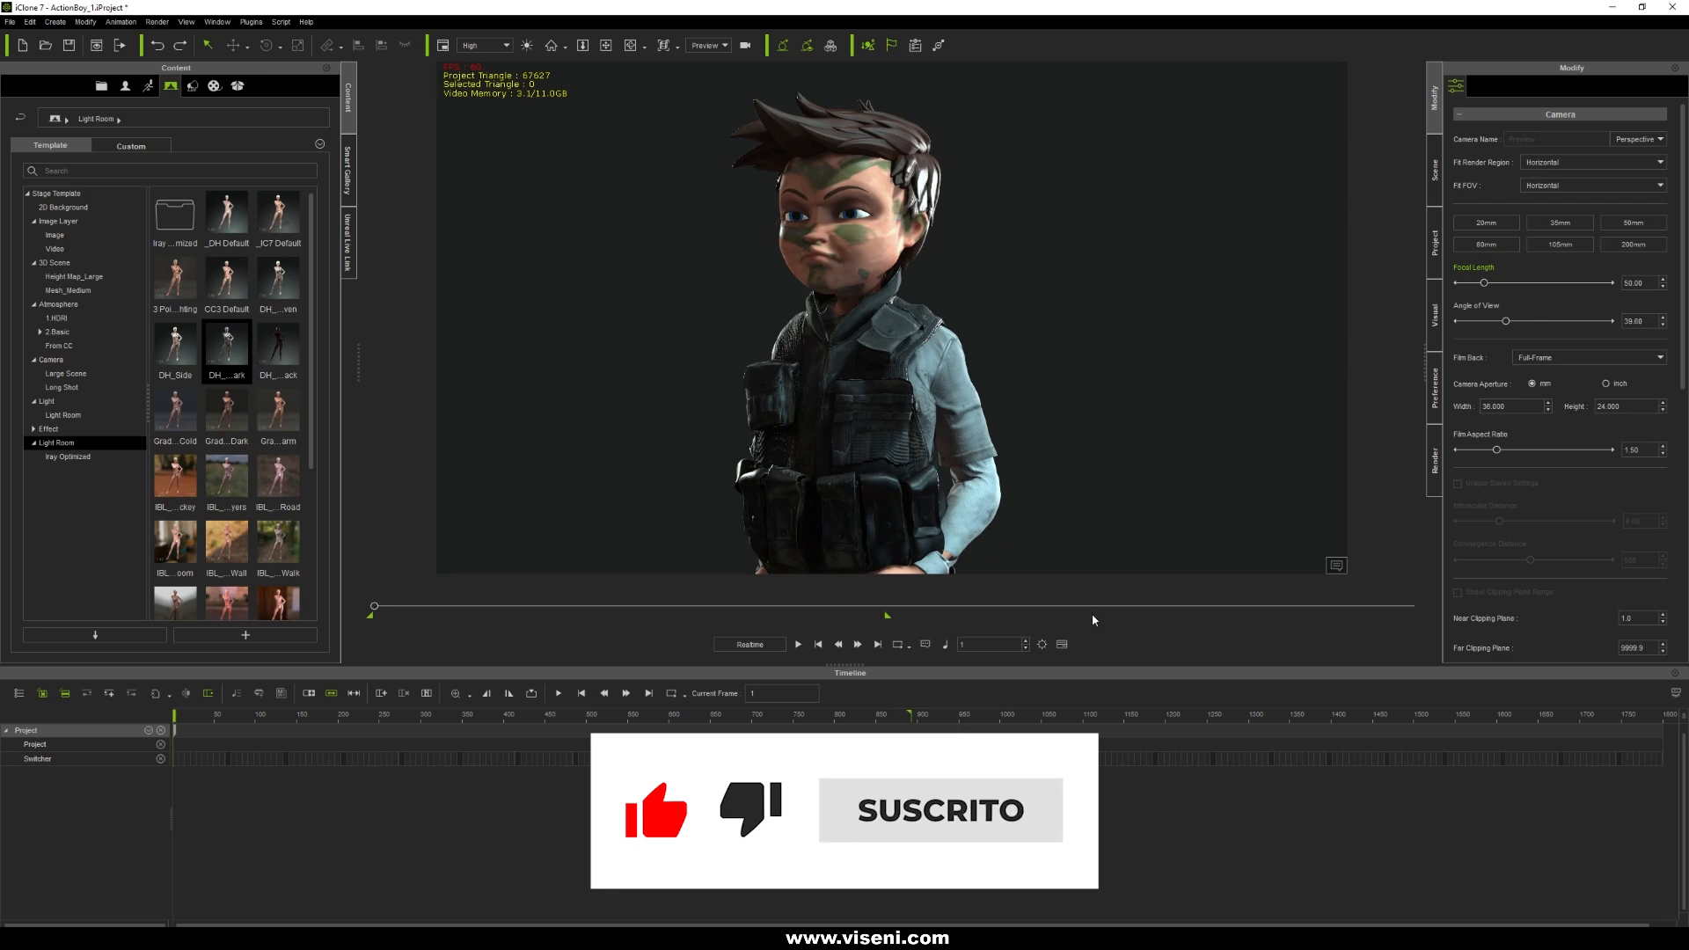
pyautogui.moveTo(1028, 361); pyautogui.dragTo(626, 398, button='right')
pyautogui.moveTo(912, 258); pyautogui.dragTo(884, 294, button='right')
pyautogui.scroll(-1, 884, 294)
pyautogui.moveTo(883, 294); pyautogui.dragTo(857, 305, button='middle')
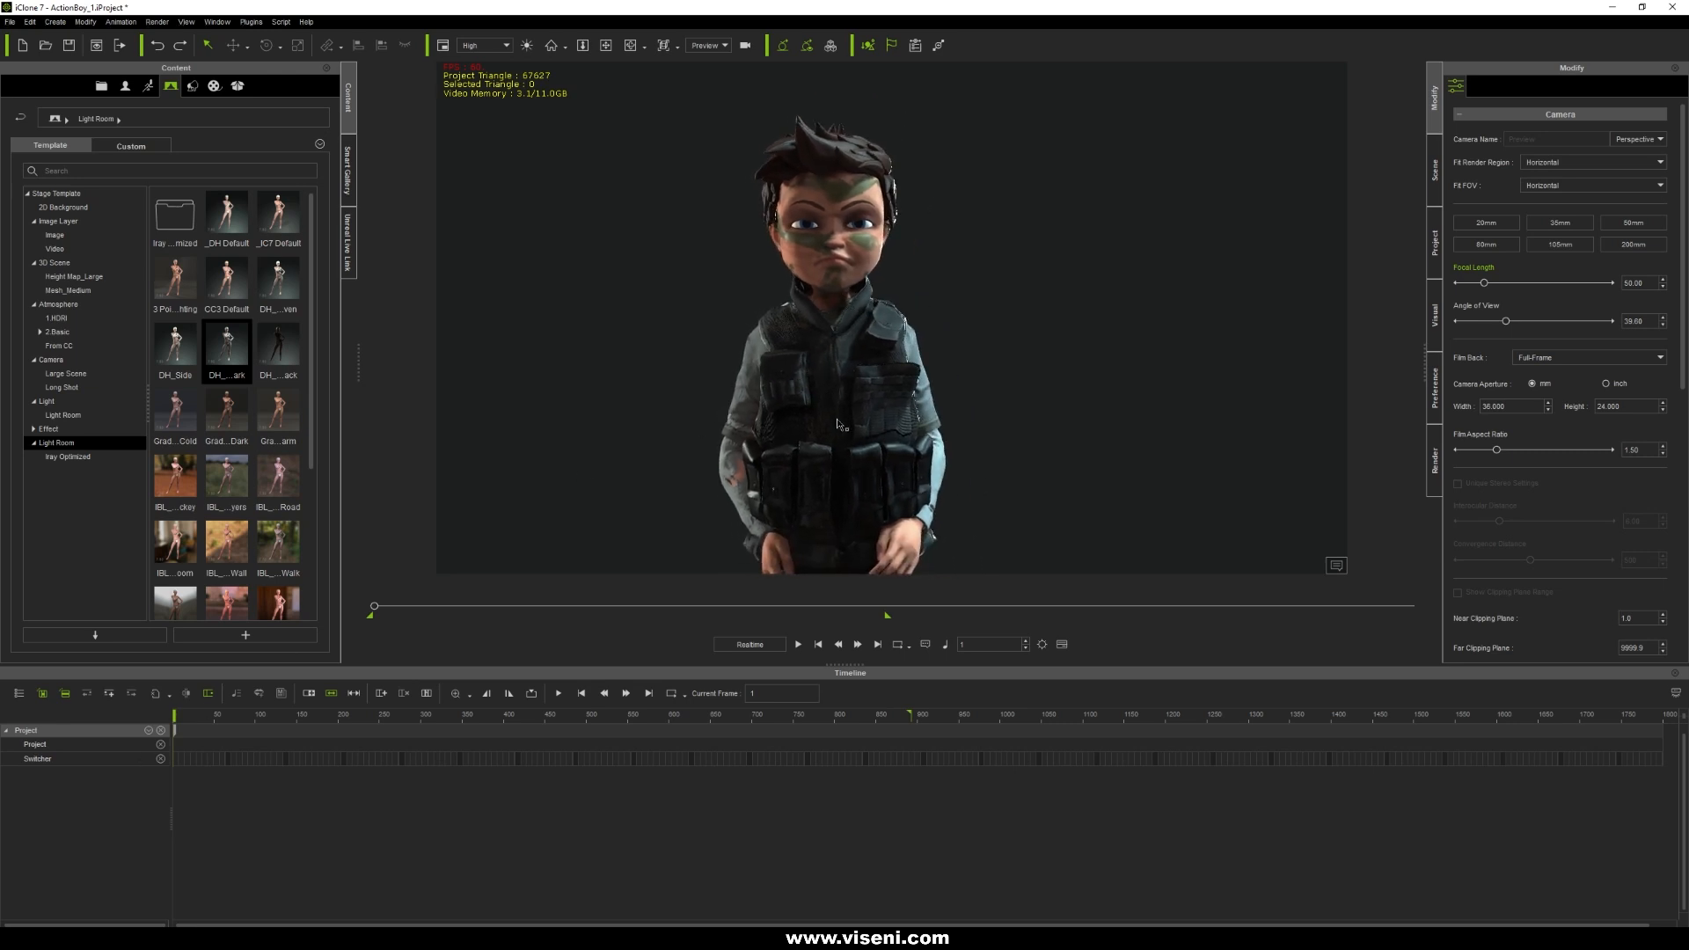
pyautogui.moveTo(202, 710); pyautogui.dragTo(291, 714)
pyautogui.press('Home')
# Examine the PNG sequence render settings from image format to output range, and check the military boy's clips against the timeline frames.
pyautogui.click(1436, 454)
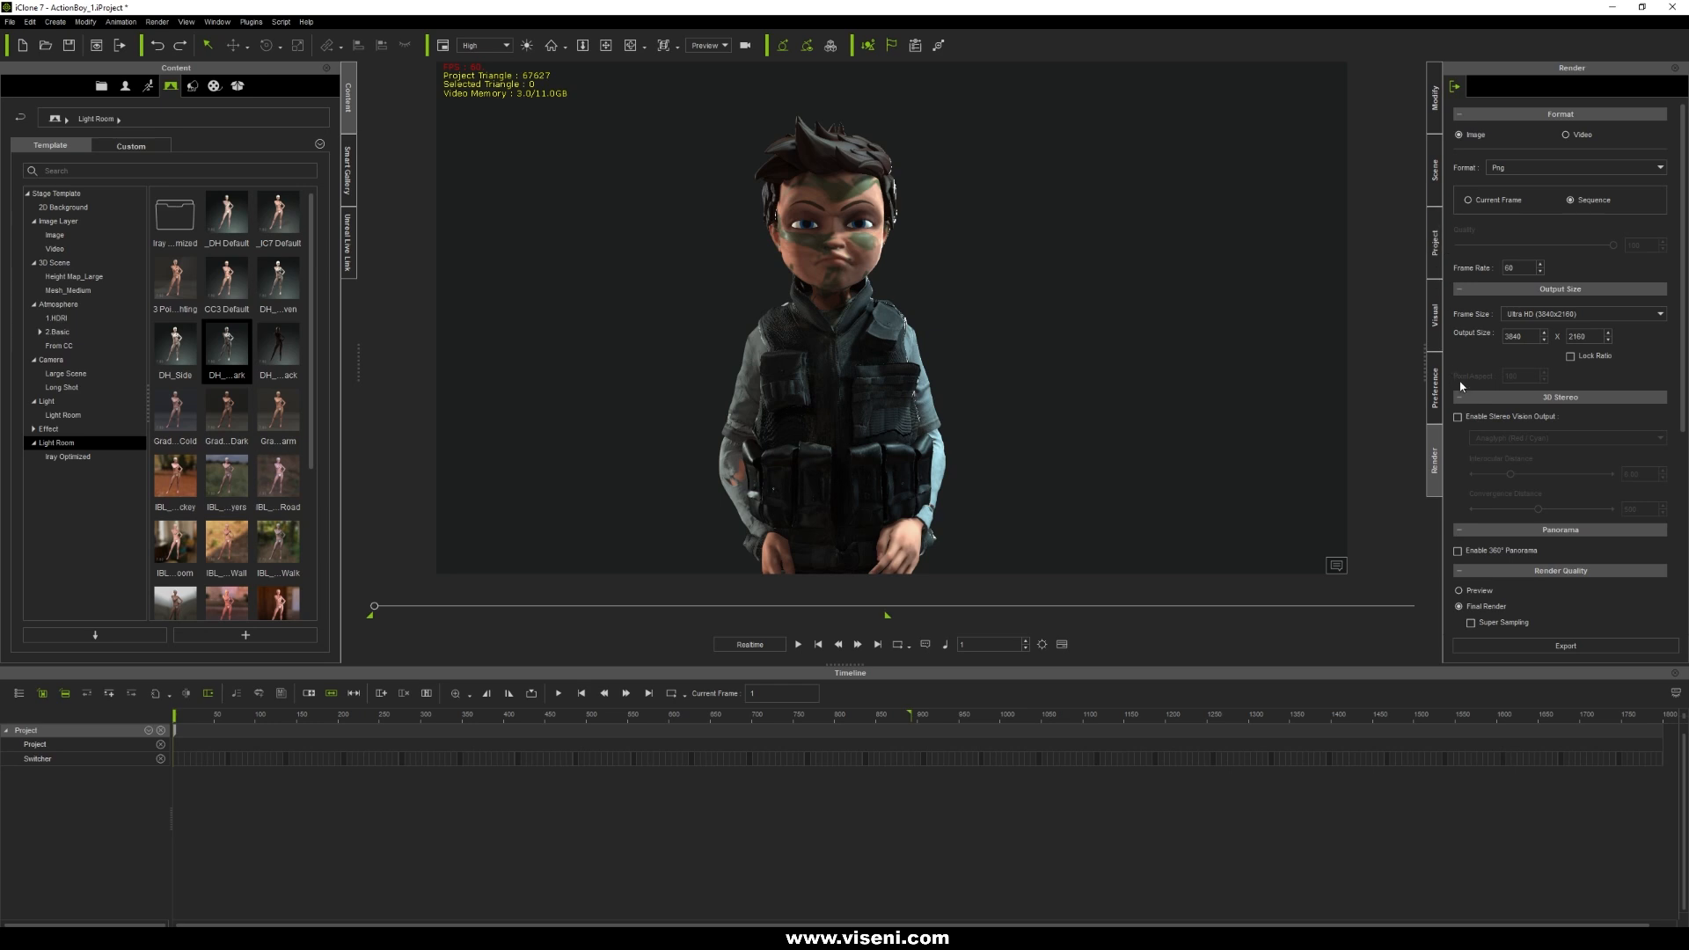
pyautogui.moveTo(1432, 373); pyautogui.dragTo(1416, 374)
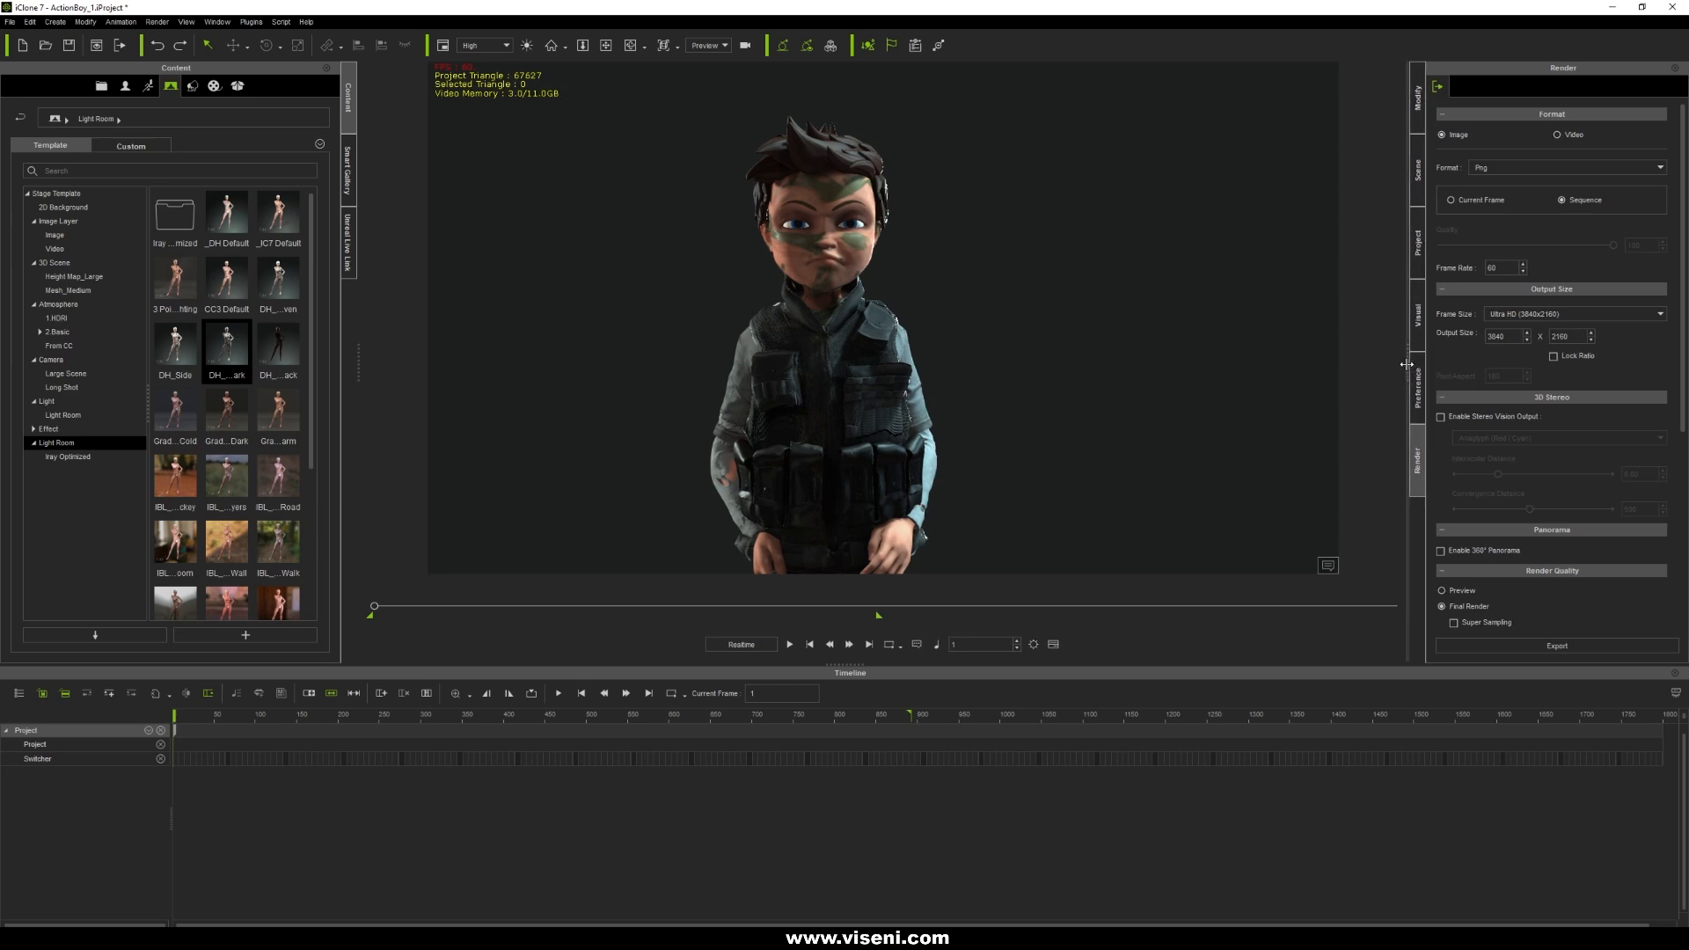
pyautogui.moveTo(359, 365); pyautogui.dragTo(373, 366)
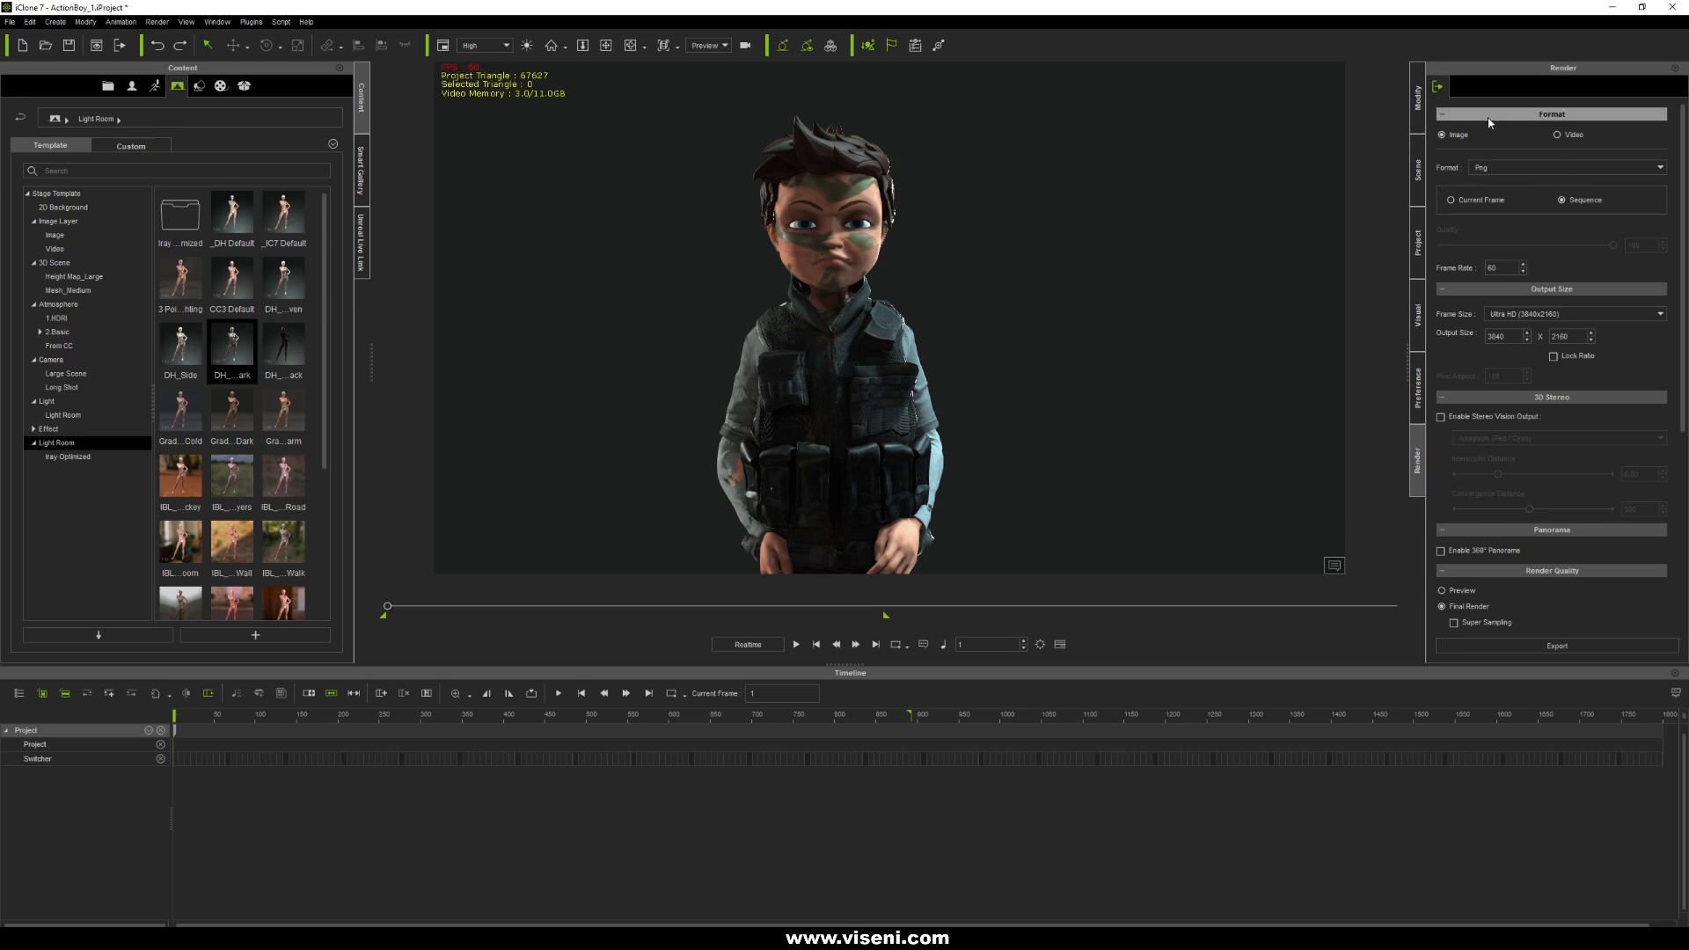
pyautogui.click(1496, 169)
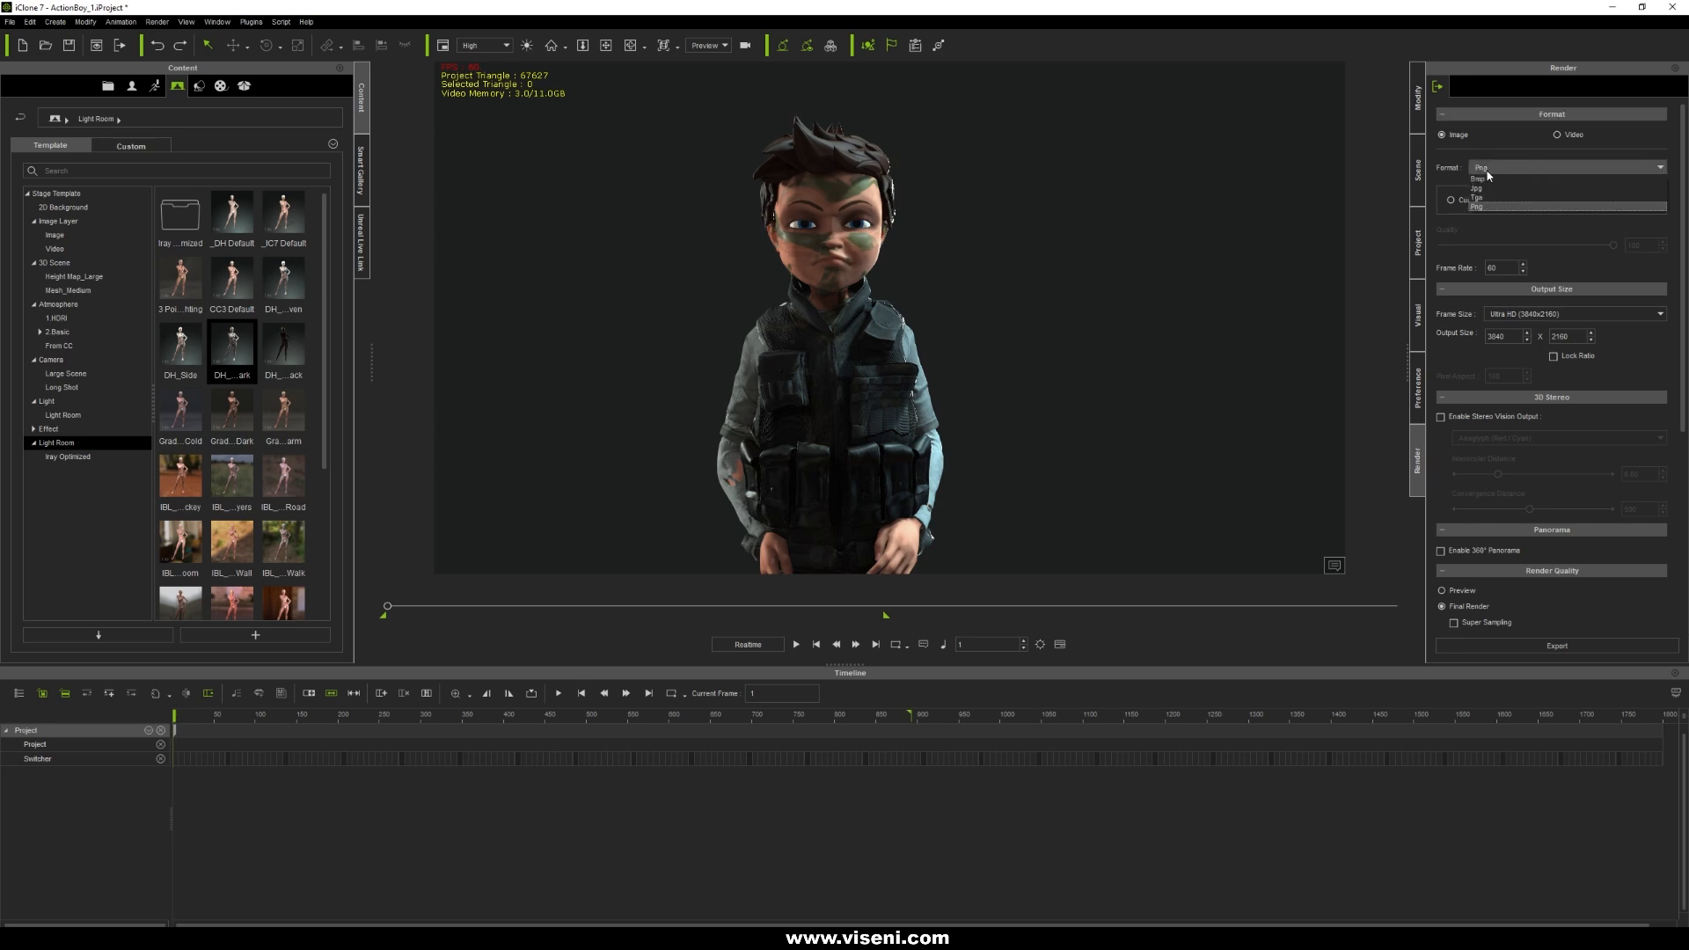
pyautogui.click(1497, 167)
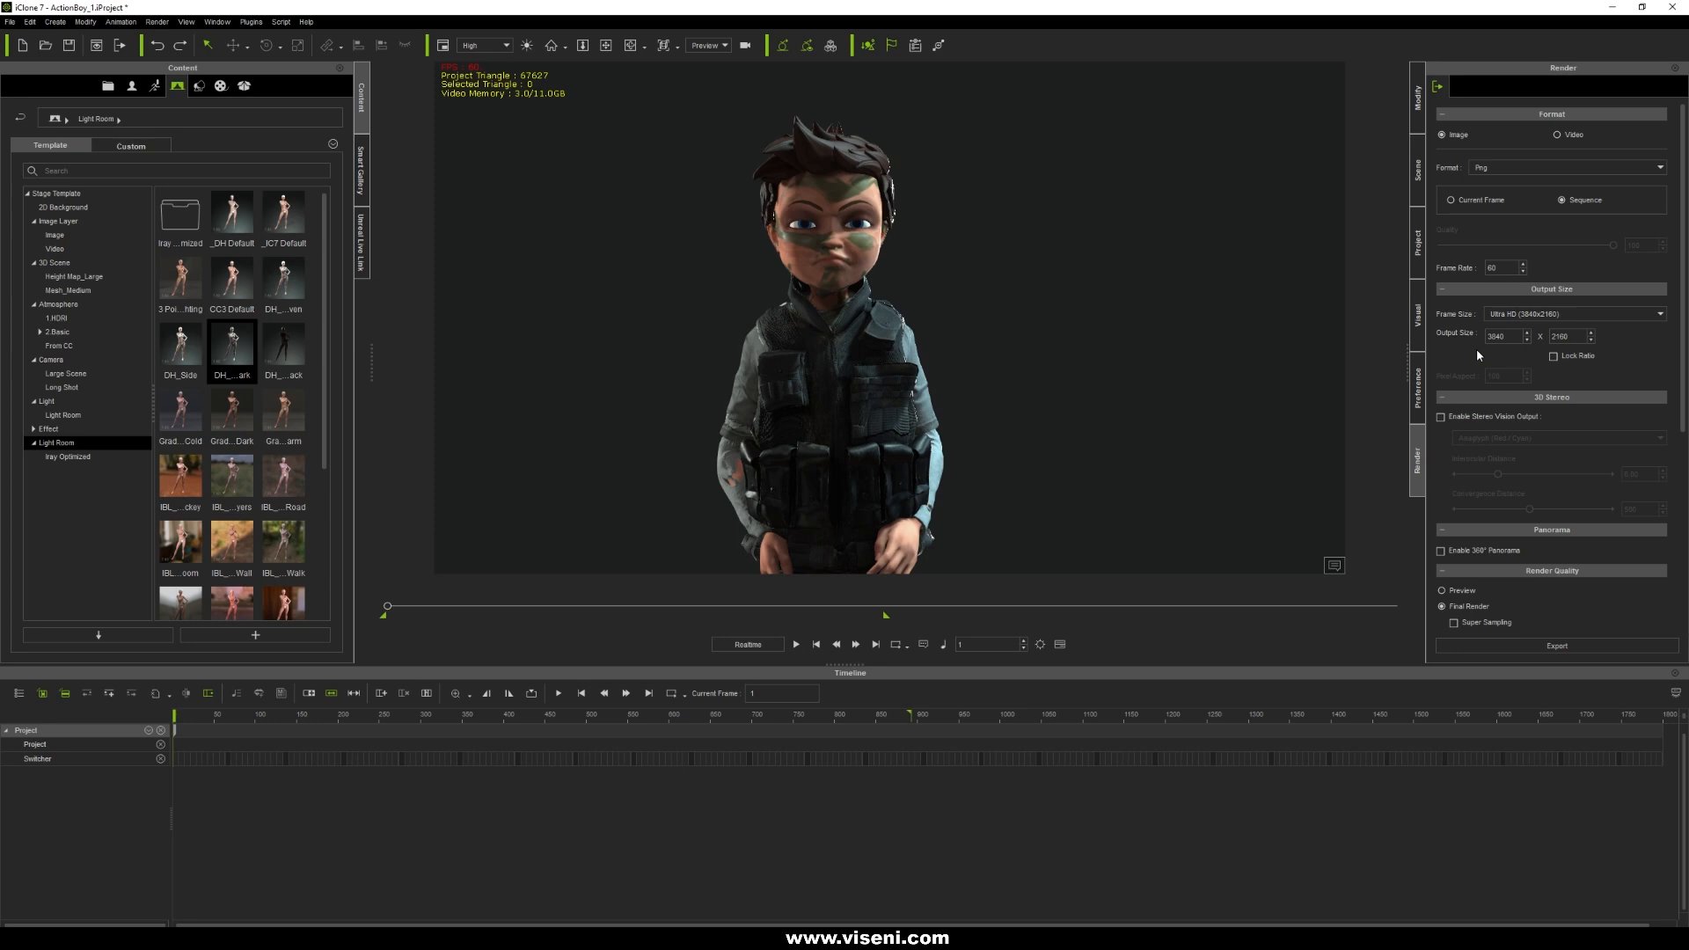
pyautogui.moveTo(1678, 386); pyautogui.dragTo(1677, 511)
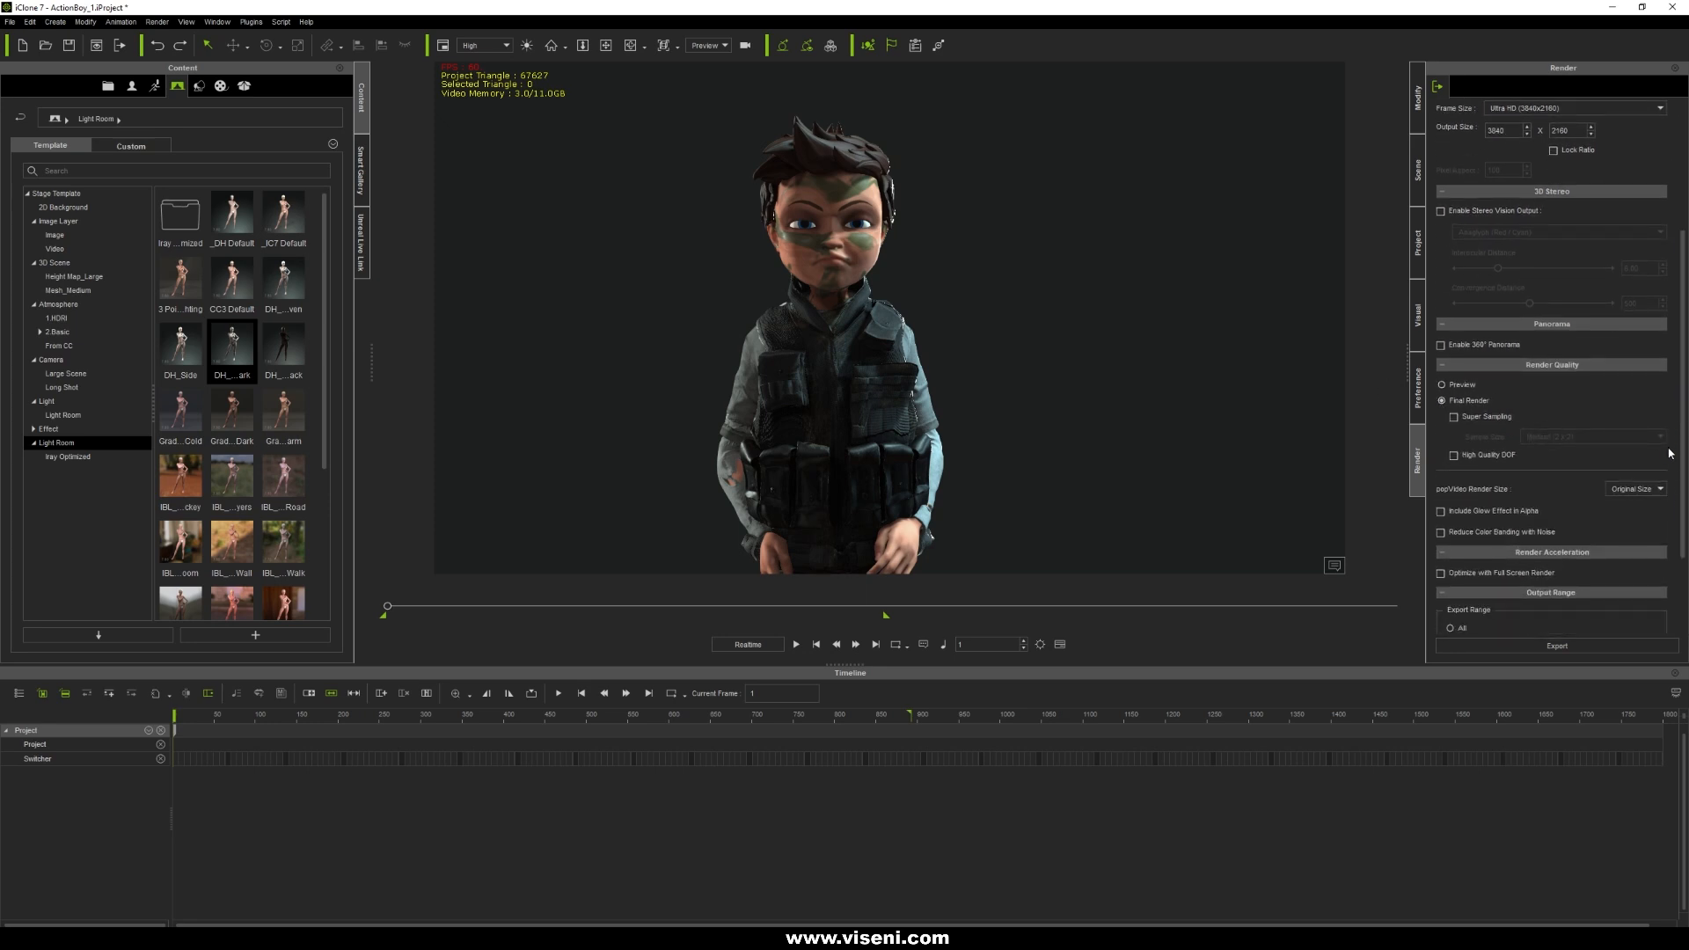
pyautogui.scroll(-3, 1645, 553)
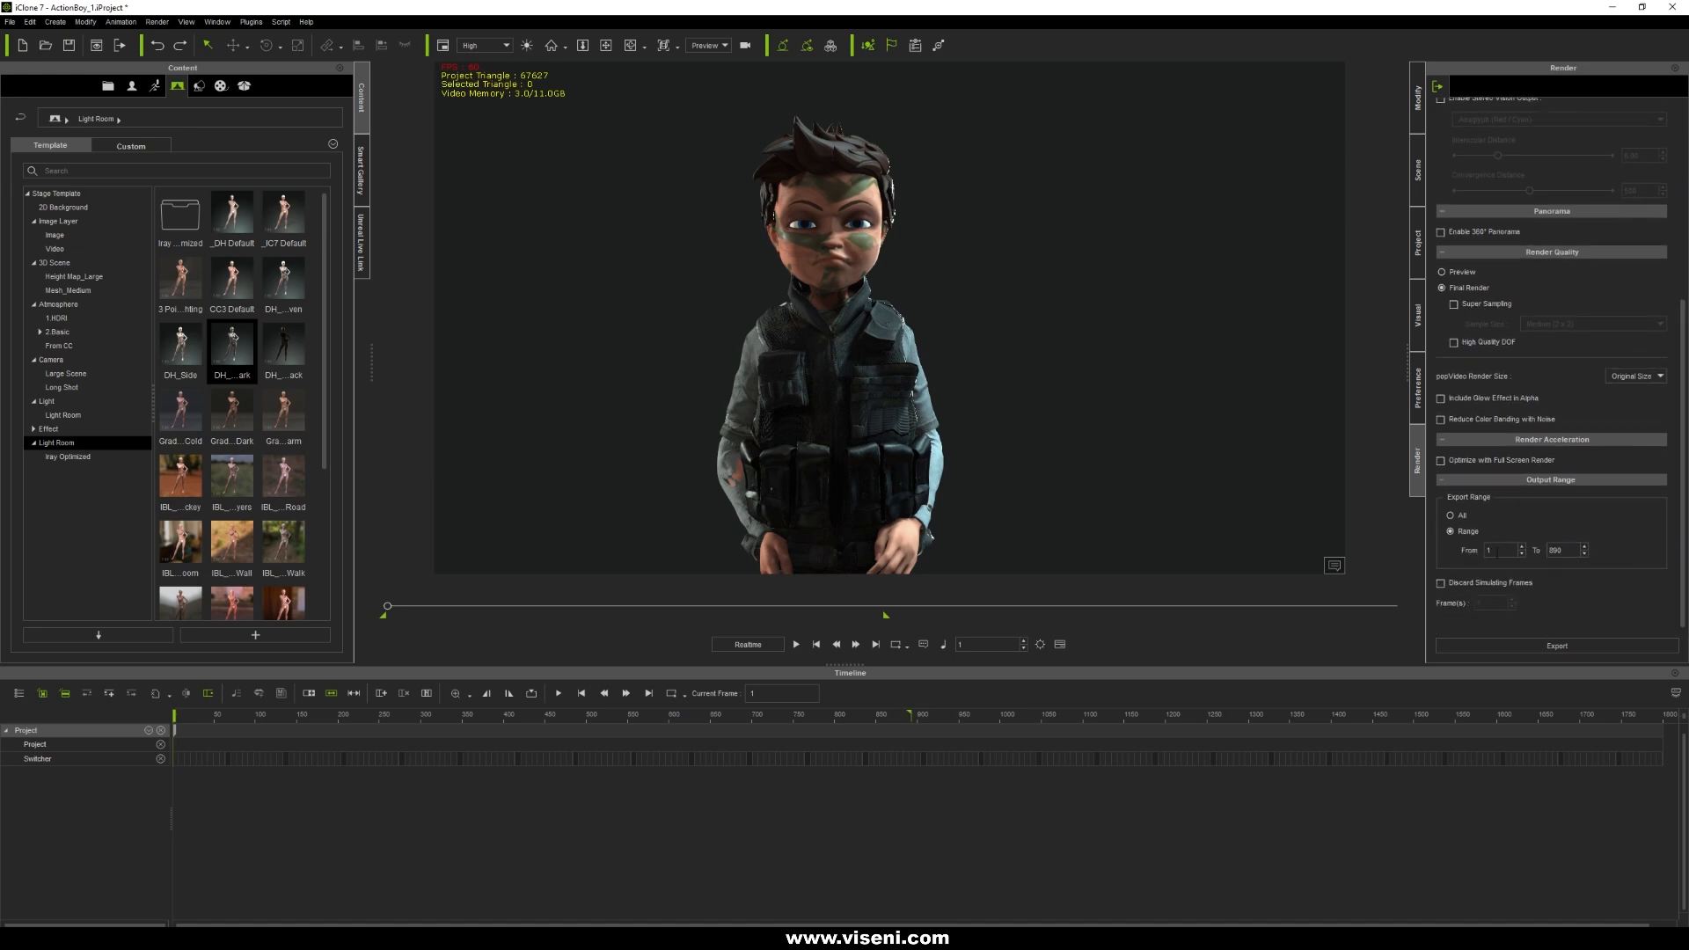
pyautogui.click(844, 433)
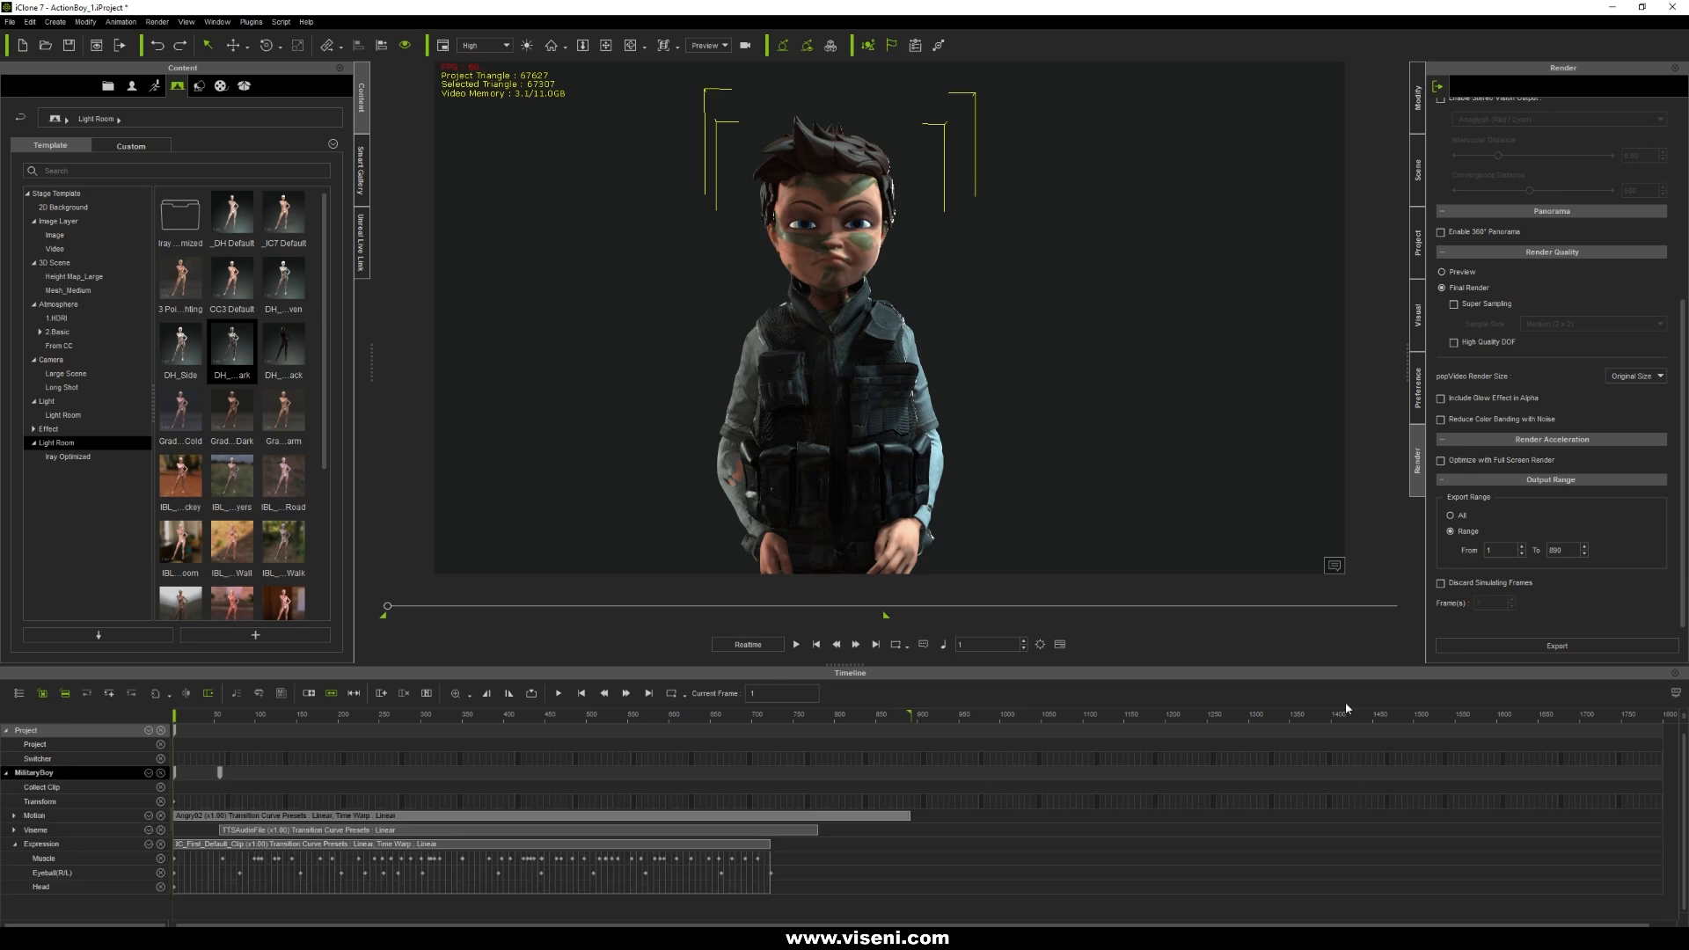
pyautogui.click(849, 716)
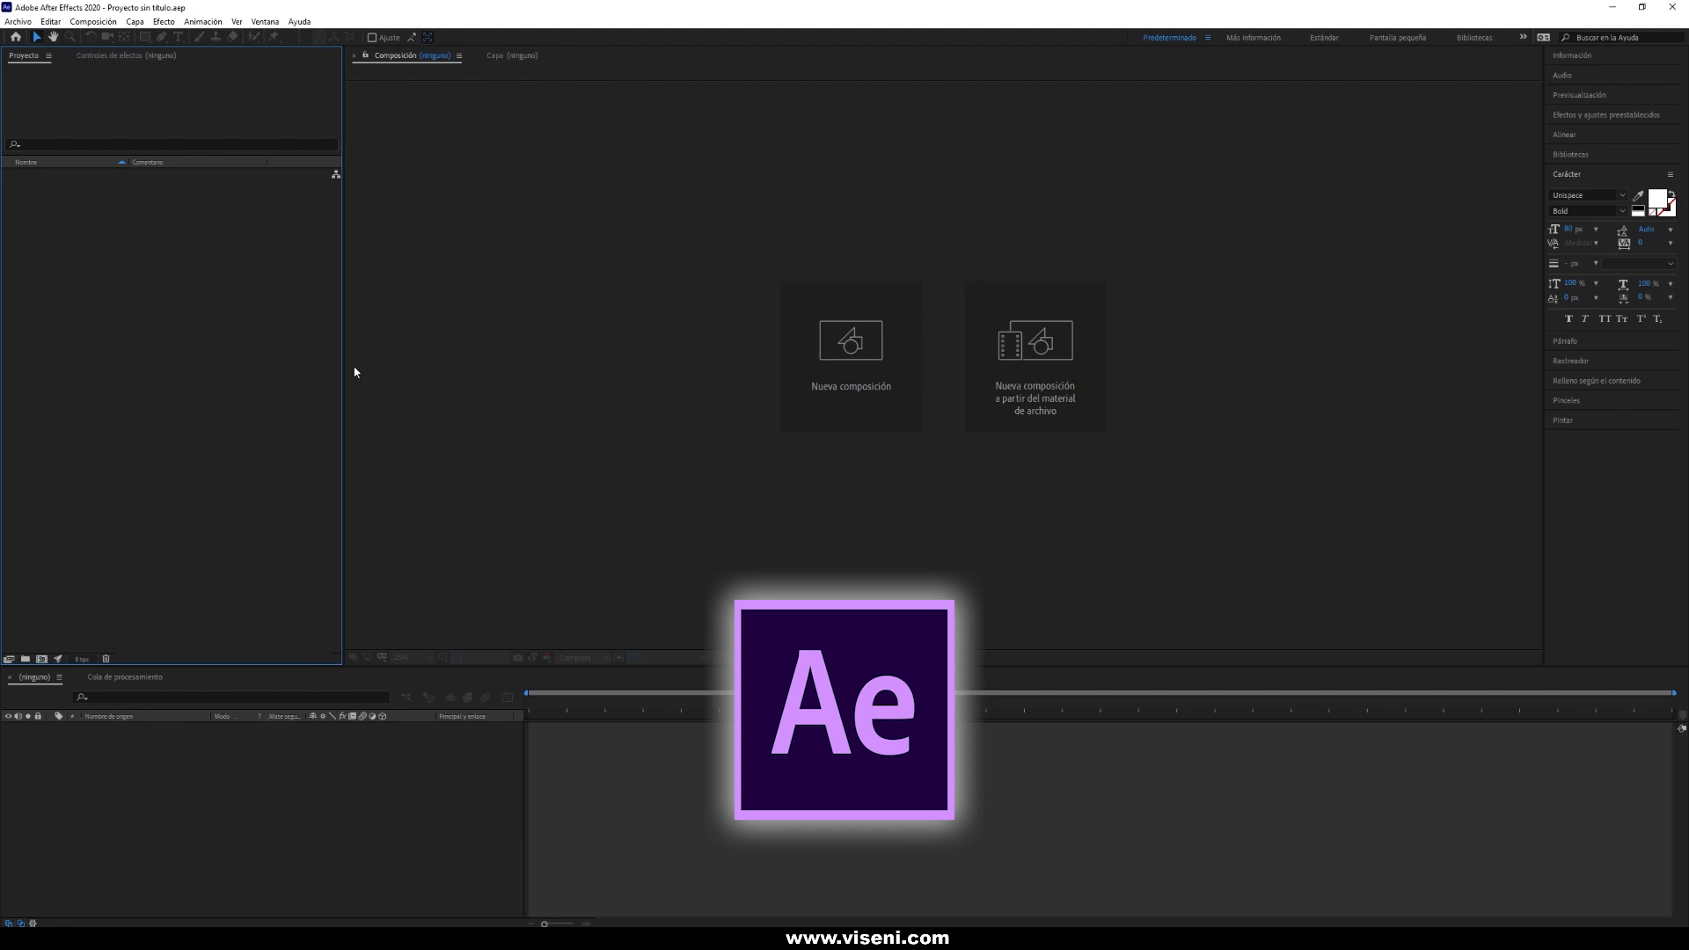
# In After Effects, create a 1920 x 1080, 30 fps composition and import the Military PNG files as an image sequence.
pyautogui.click(899, 332)
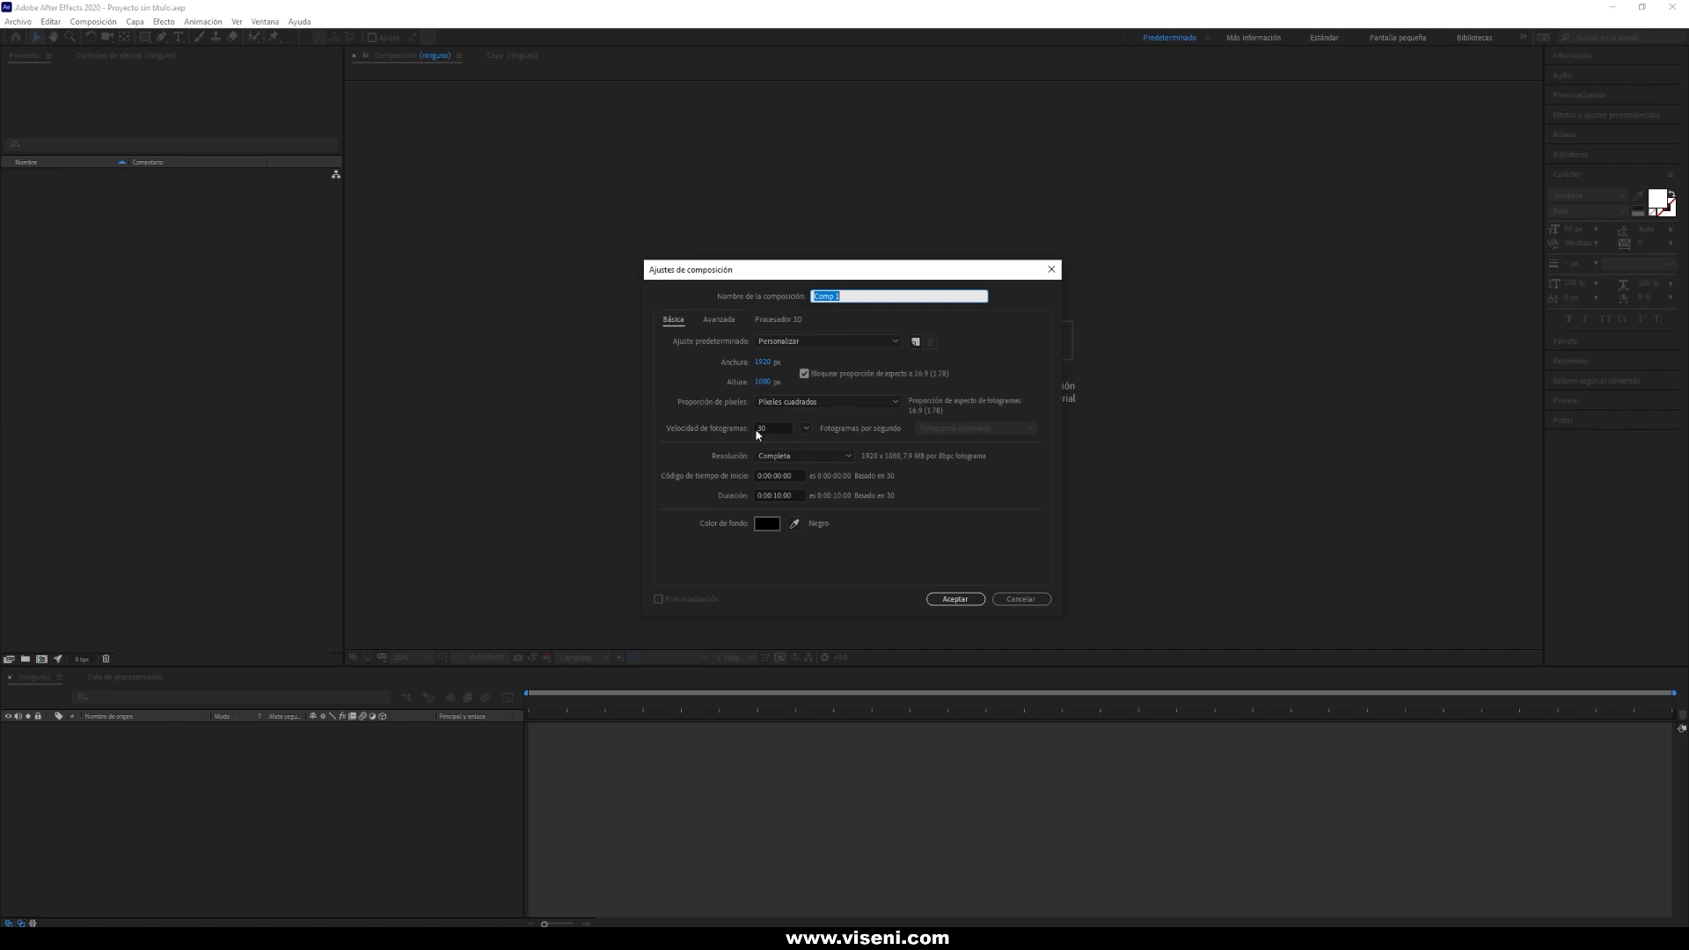
pyautogui.click(966, 600)
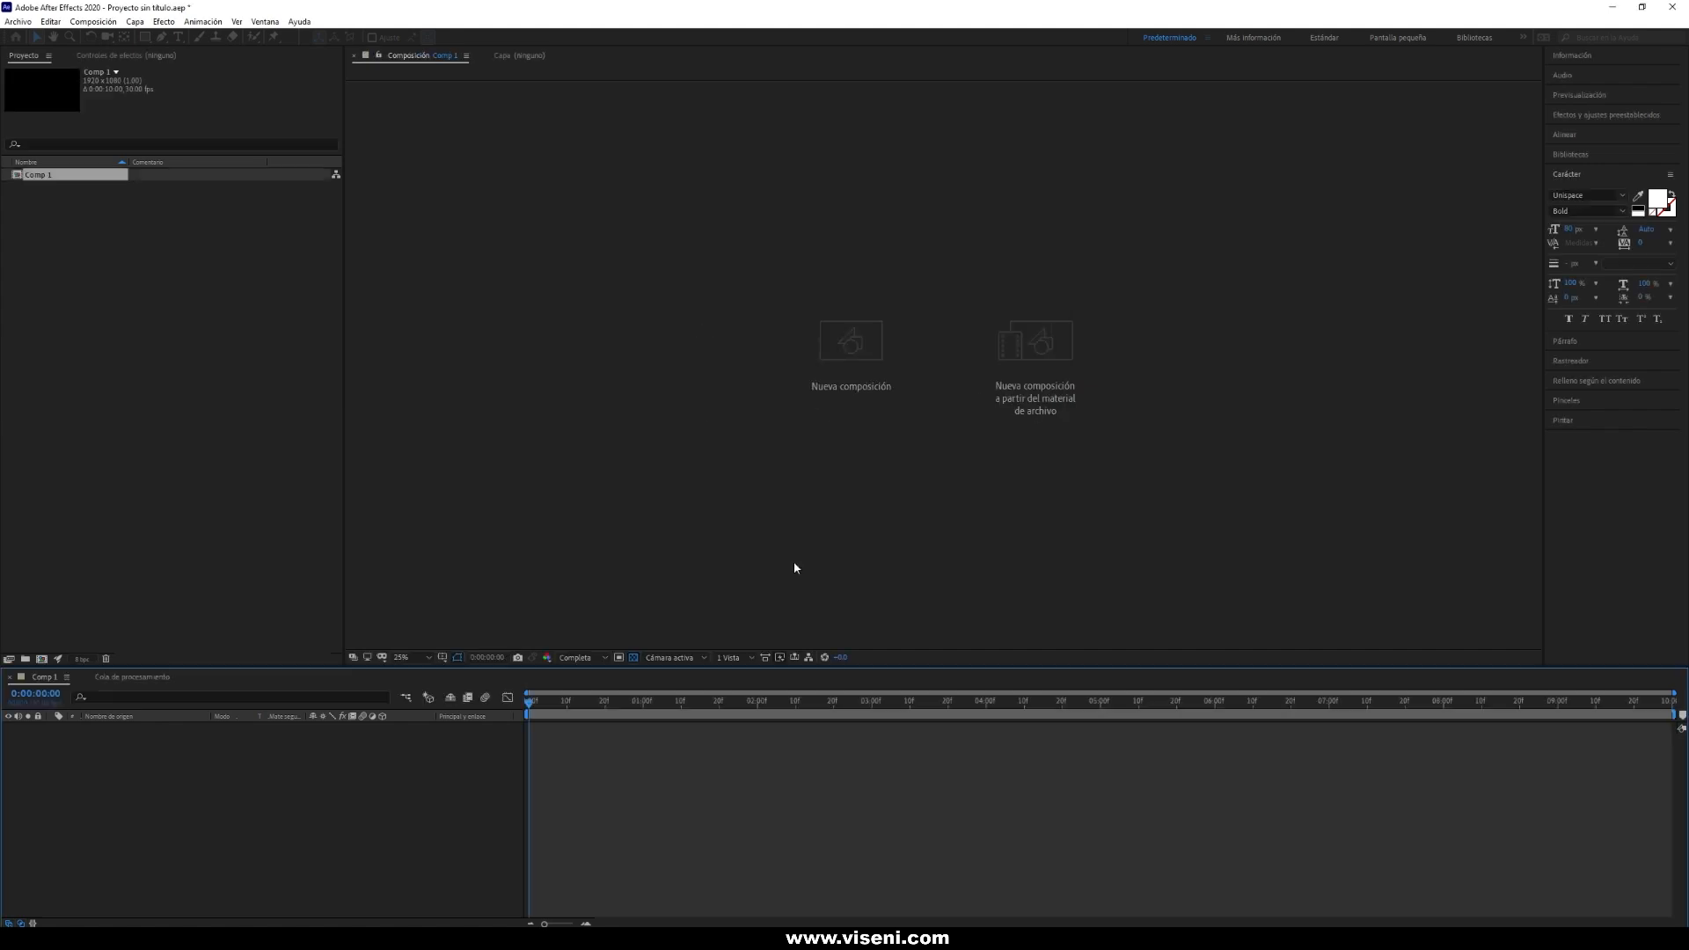
pyautogui.click(117, 366)
pyautogui.doubleClick(117, 366)
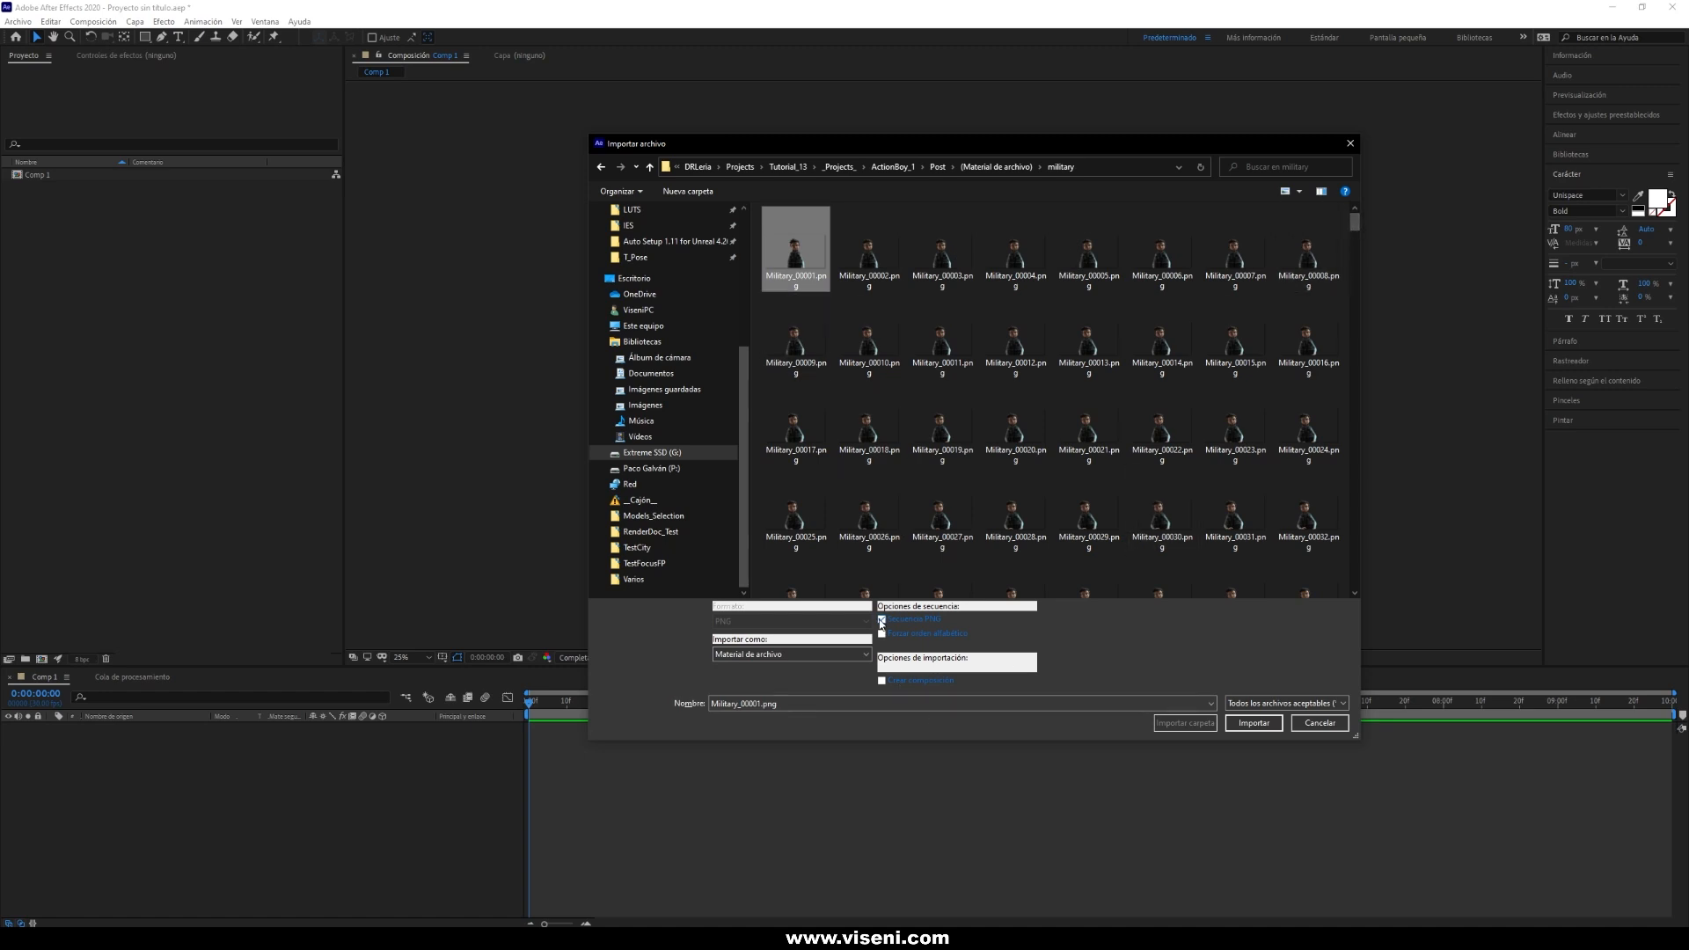
pyautogui.moveTo(1354, 221); pyautogui.dragTo(1355, 572)
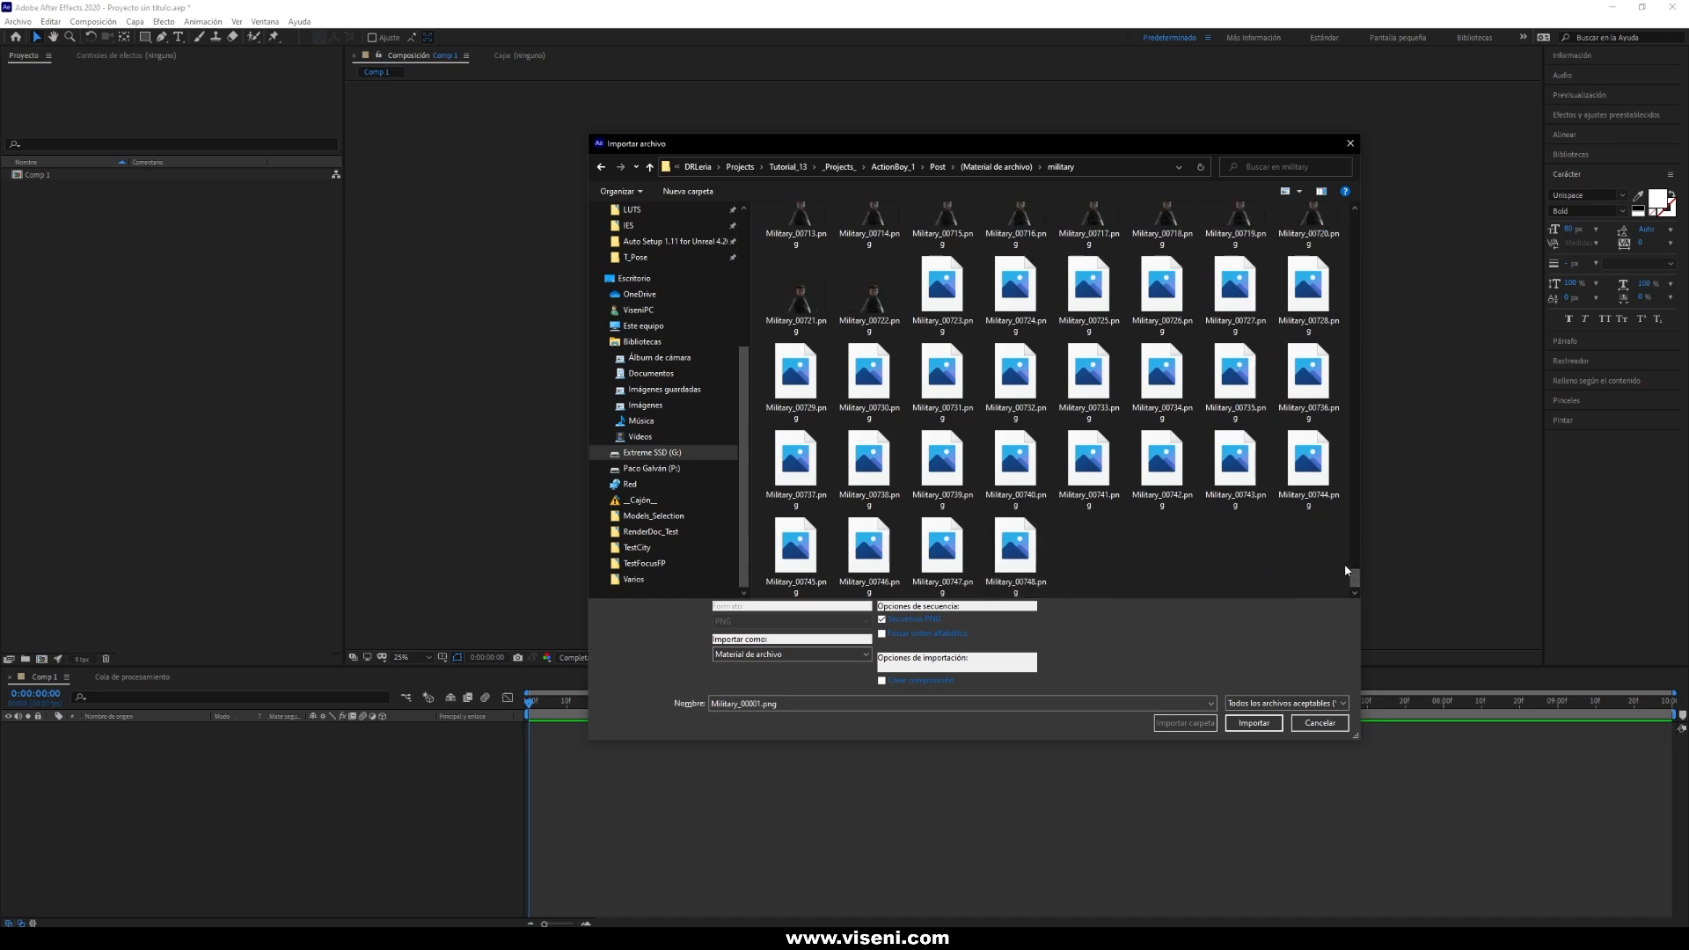
pyautogui.click(1254, 723)
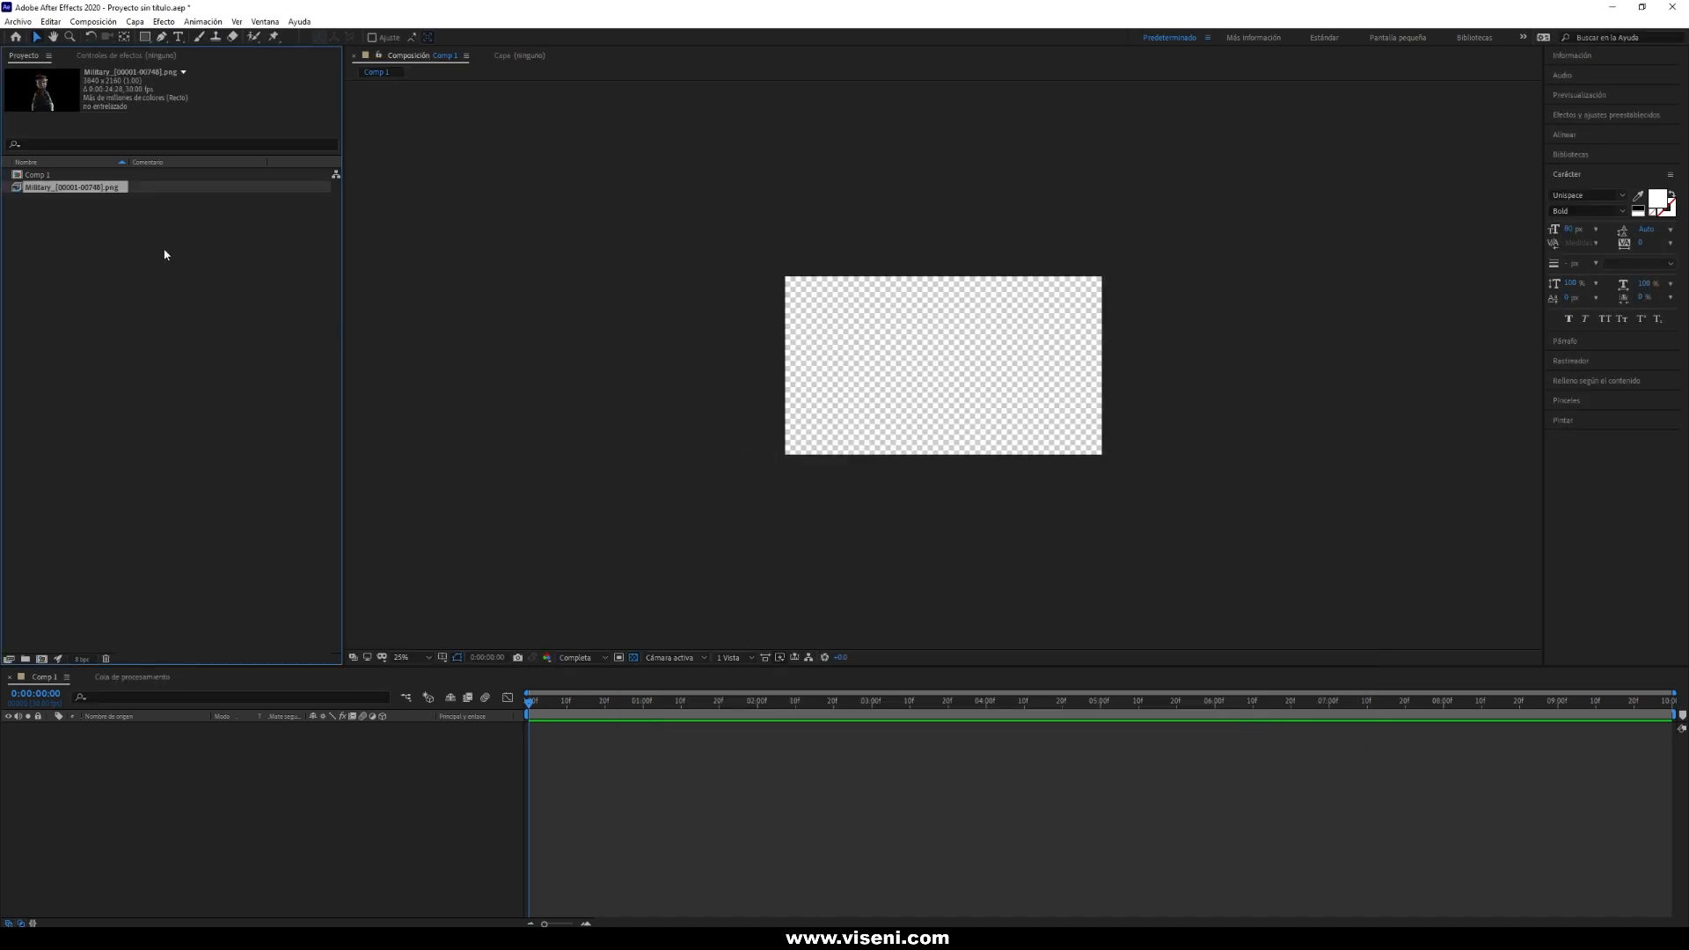
# Add the Military sequence to the composition, scale it to 50%, and scrub through its start.
pyautogui.moveTo(93, 189); pyautogui.dragTo(132, 779)
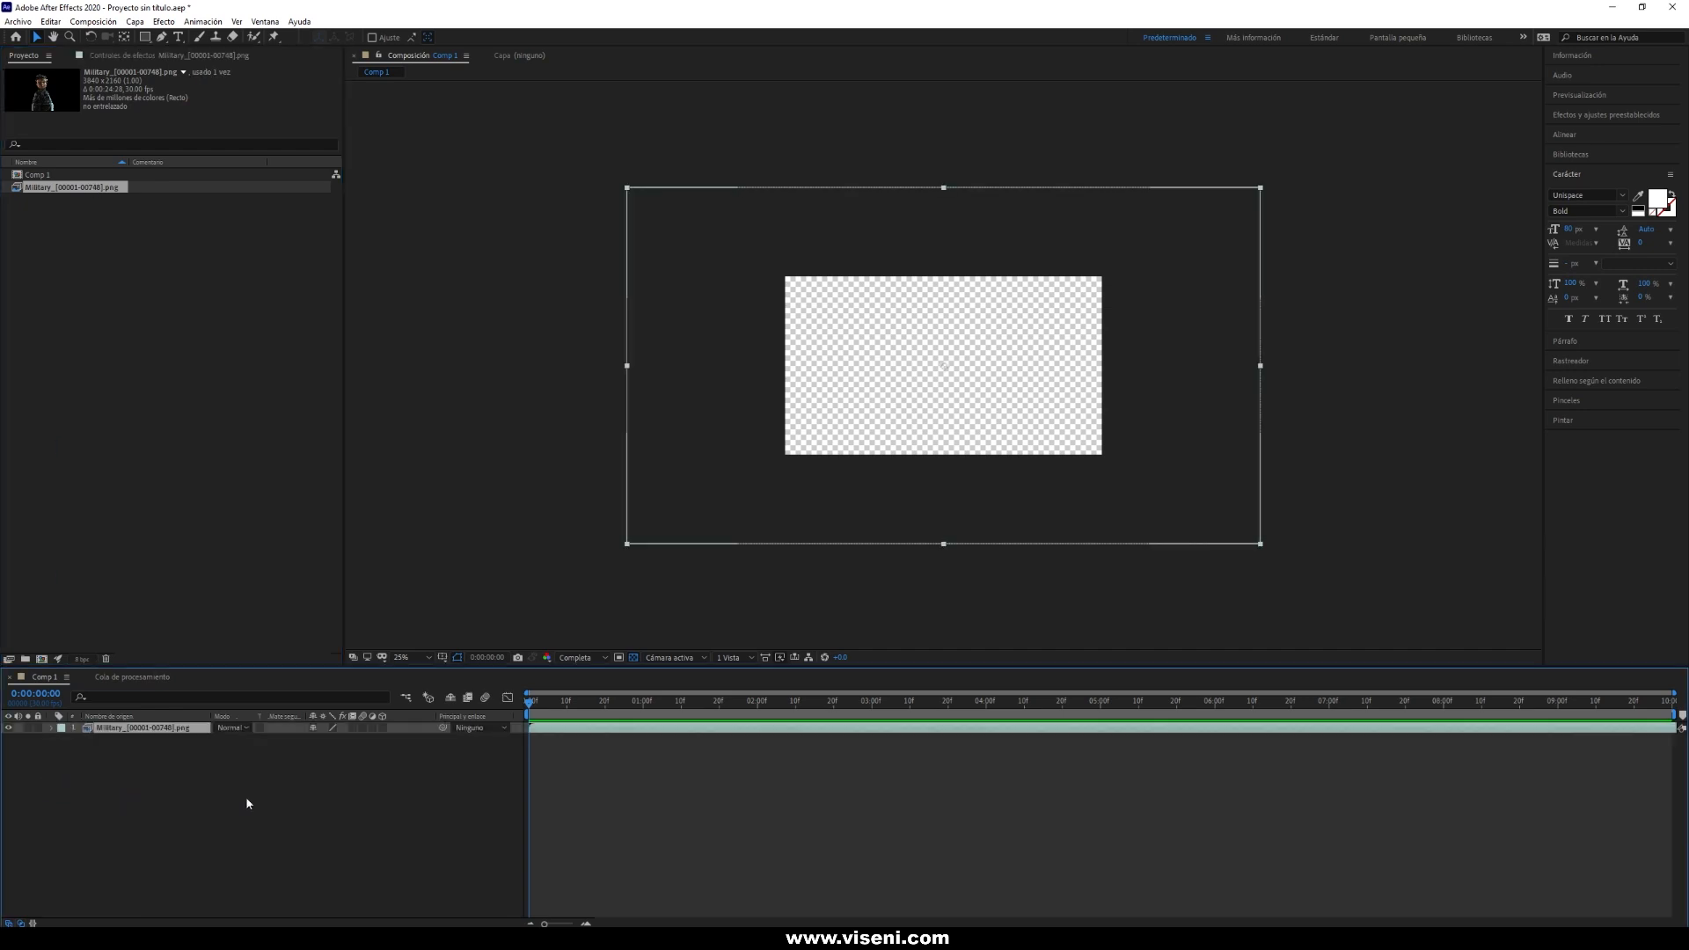
pyautogui.scroll(1, 973, 399)
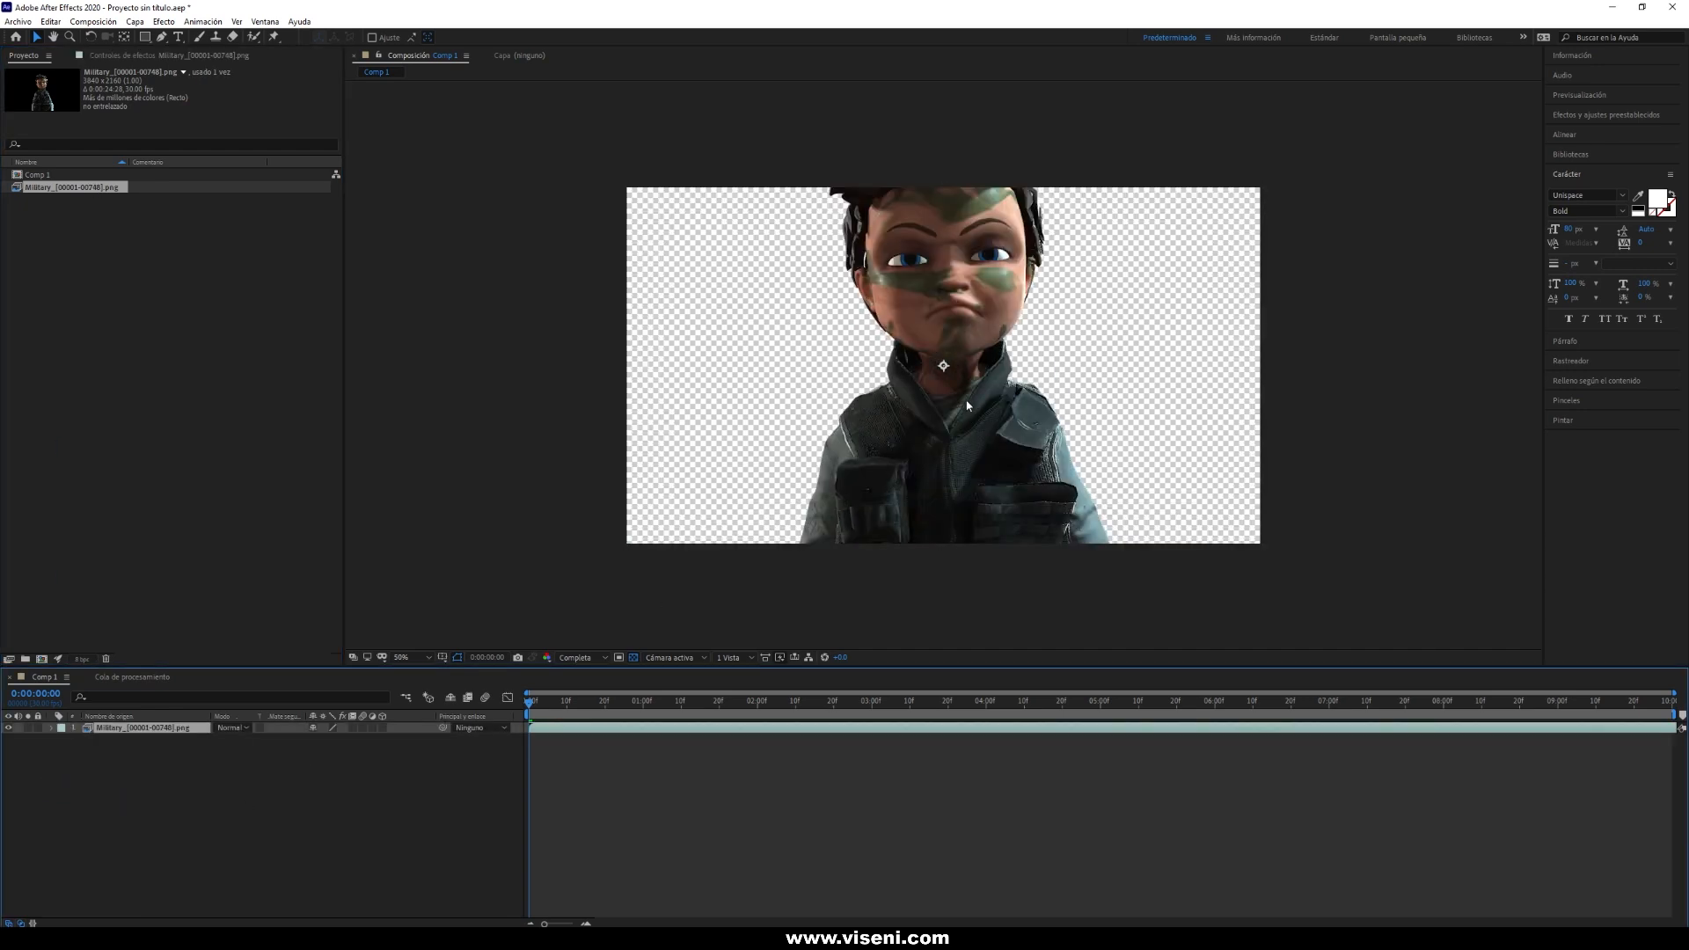
pyautogui.click(406, 660)
pyautogui.click(429, 686)
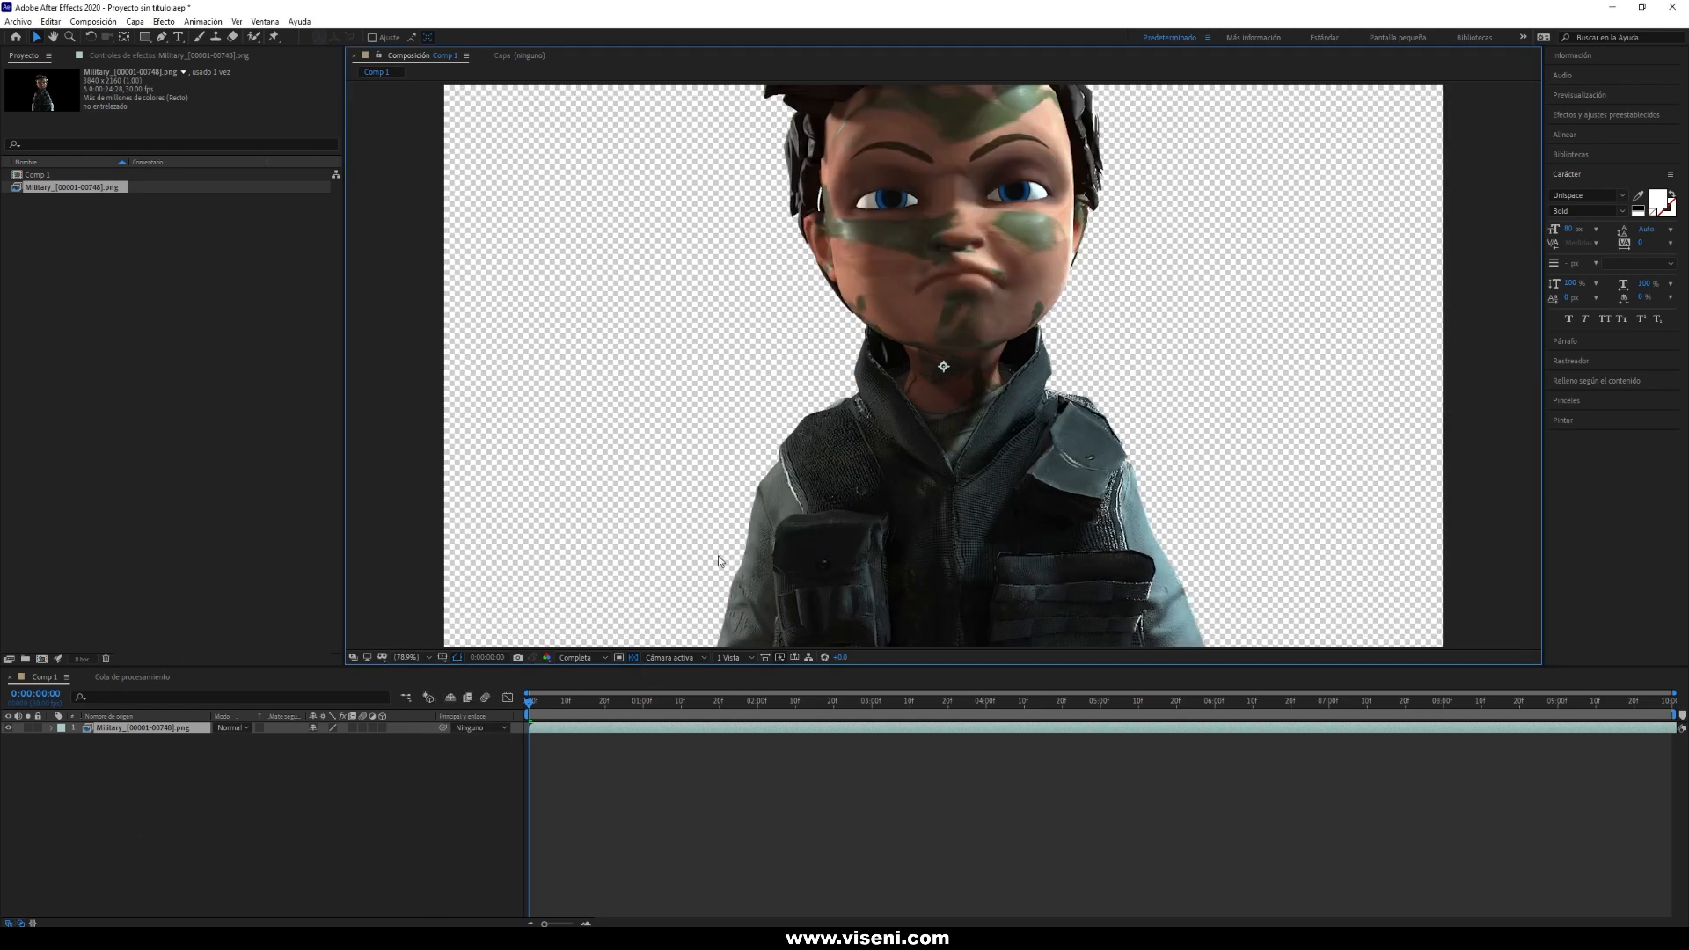
pyautogui.press('s')
pyautogui.click(330, 738)
pyautogui.write('50')
pyautogui.press('Return')
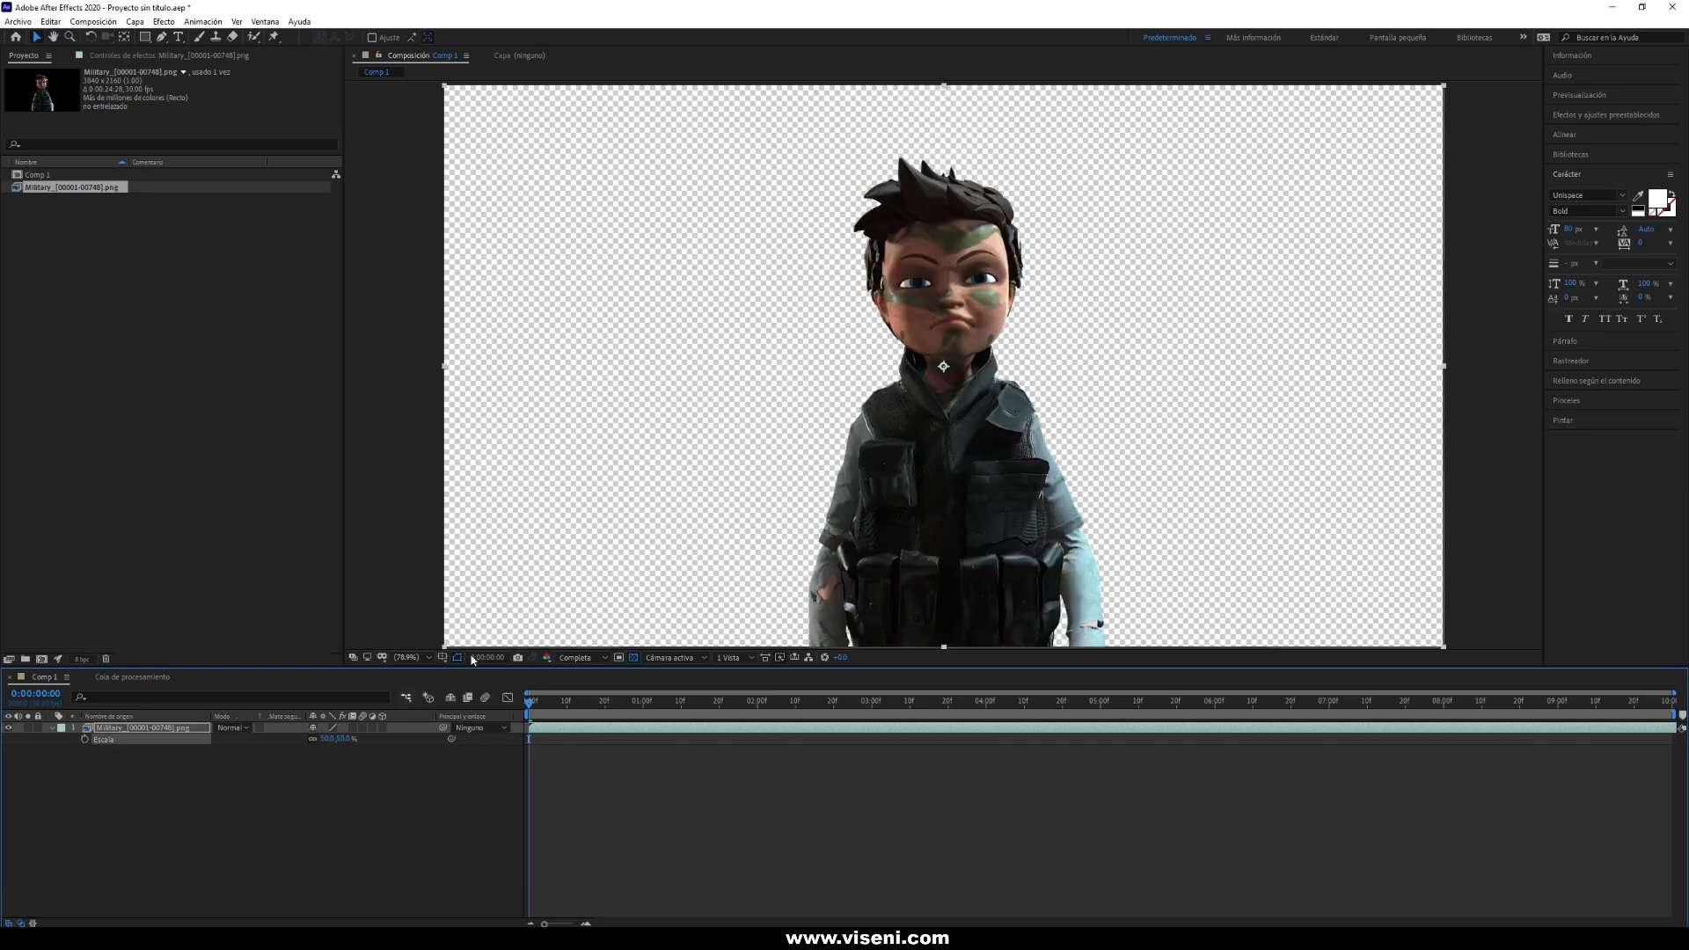
pyautogui.click(295, 876)
pyautogui.moveTo(530, 701); pyautogui.dragTo(443, 701)
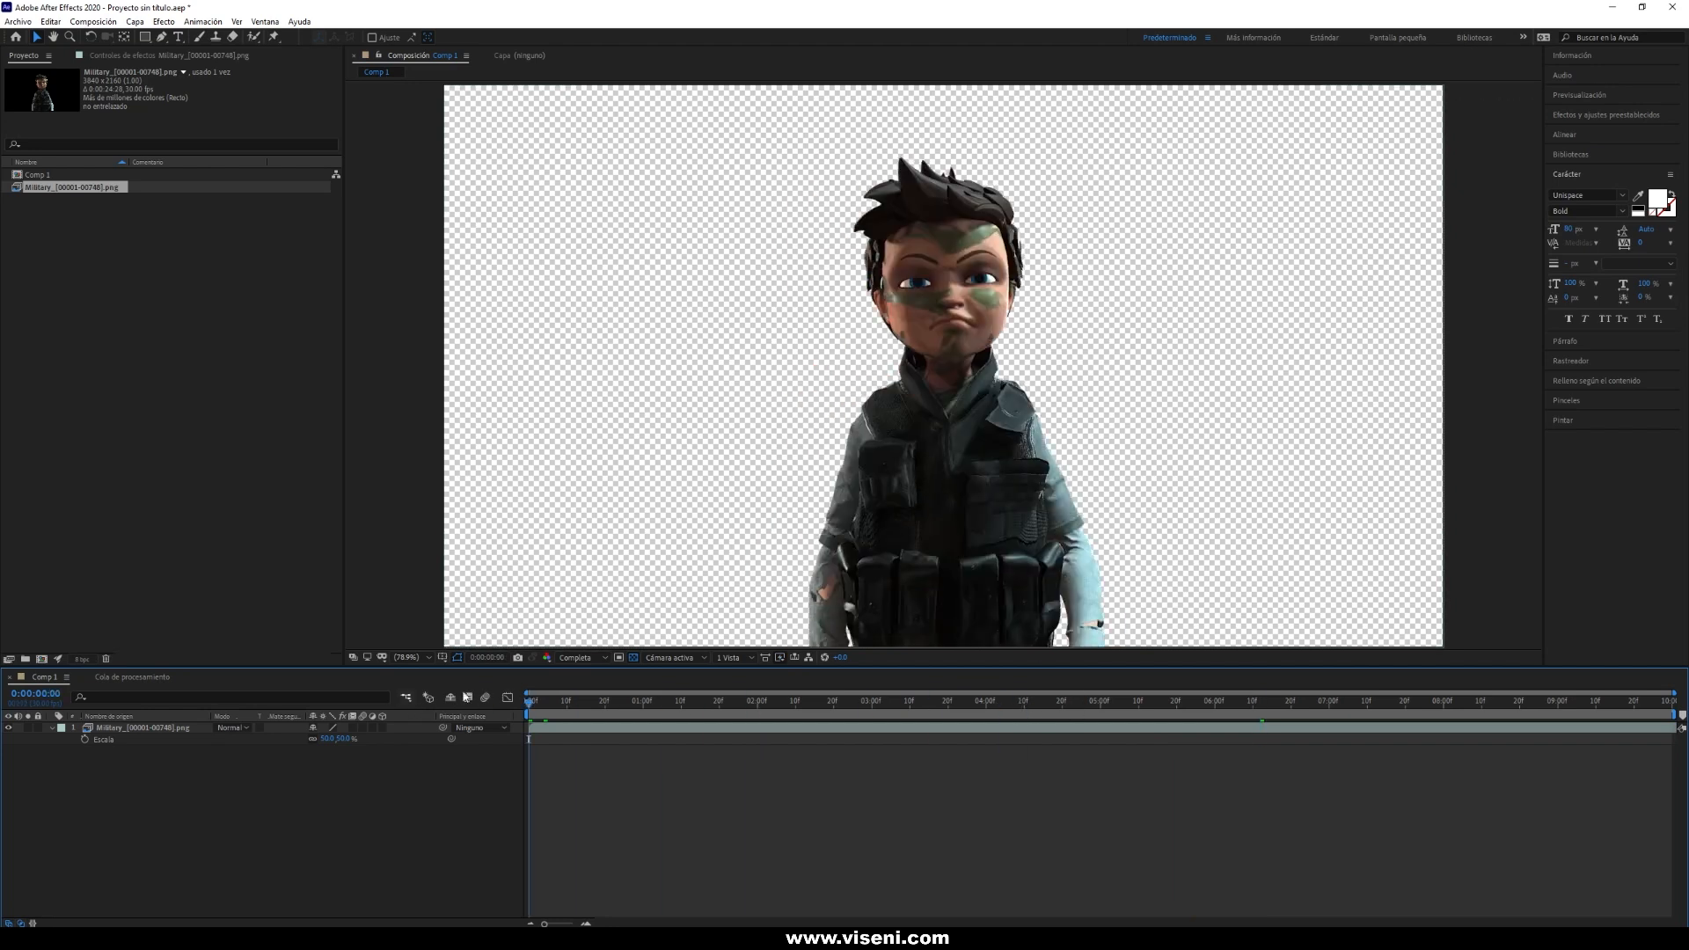
# Import main file.mov from the parent footage folder and place it beneath the Military layer as the background.
pyautogui.click(151, 340)
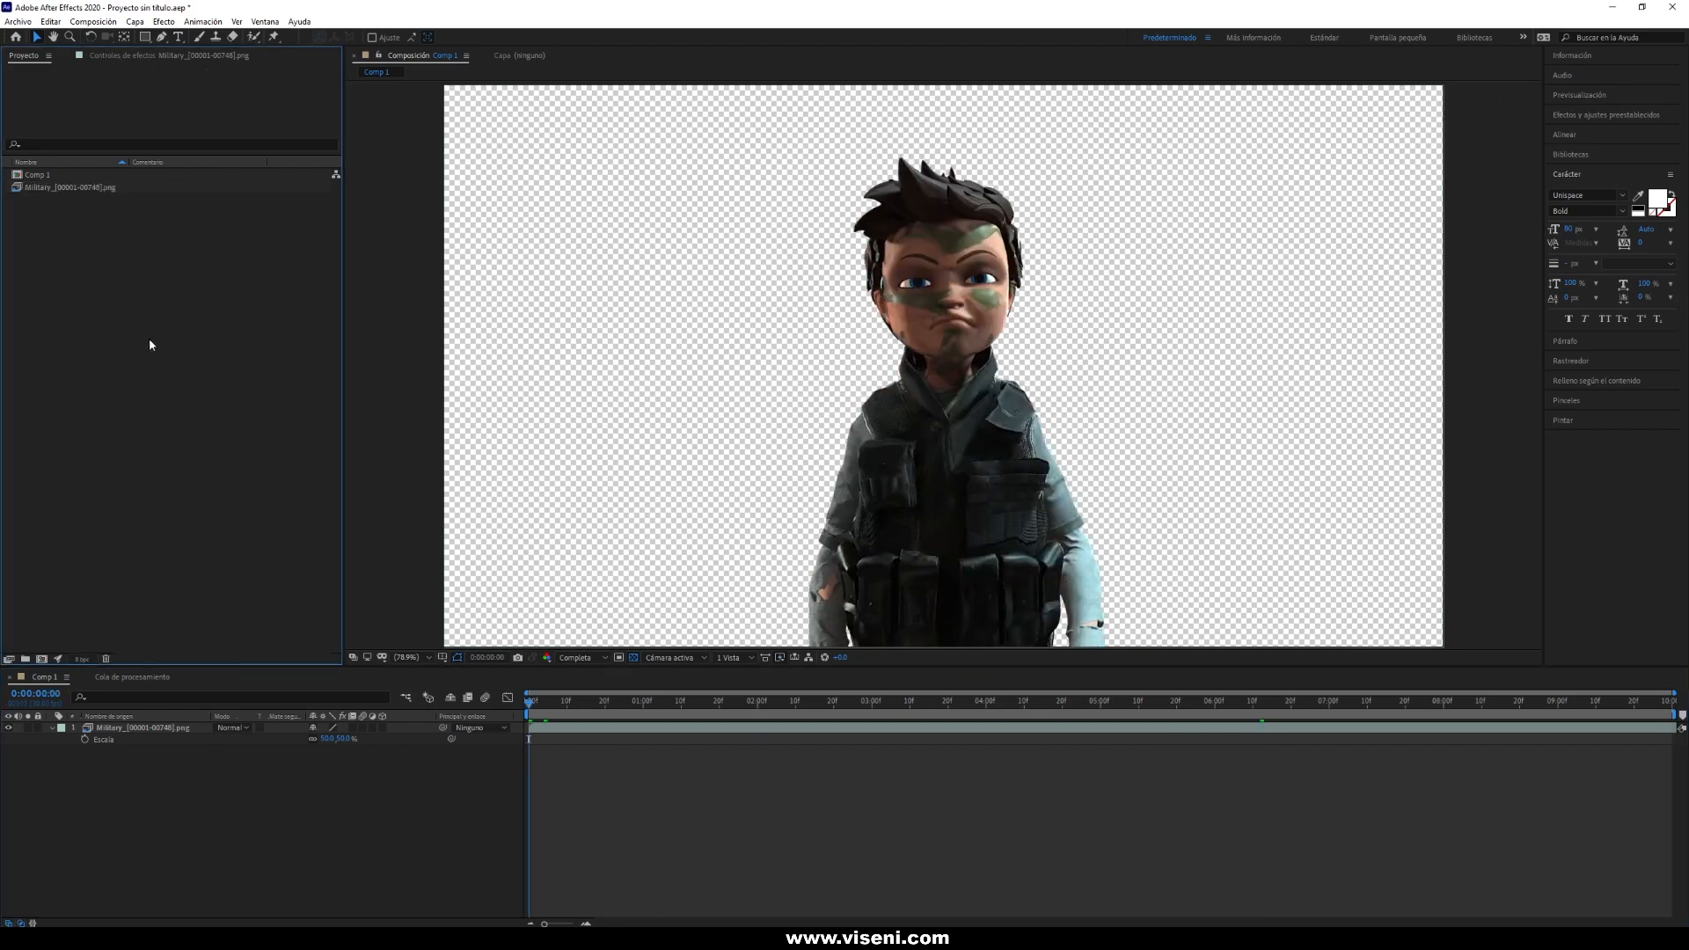
pyautogui.doubleClick(151, 339)
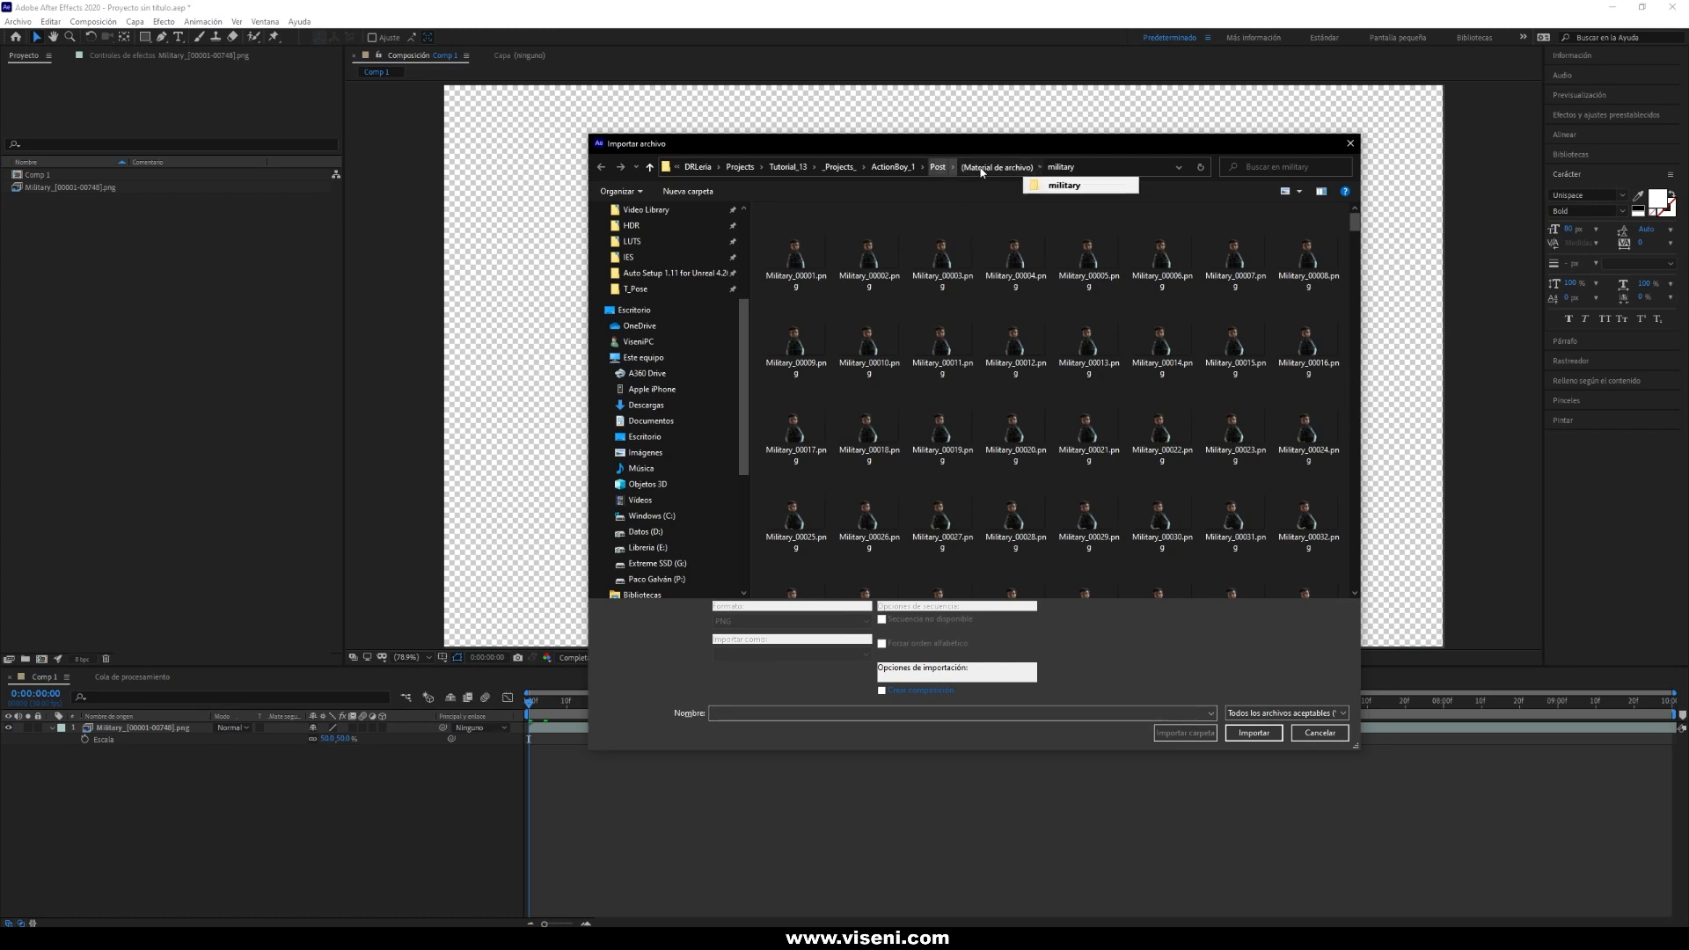
pyautogui.click(996, 166)
pyautogui.click(1019, 246)
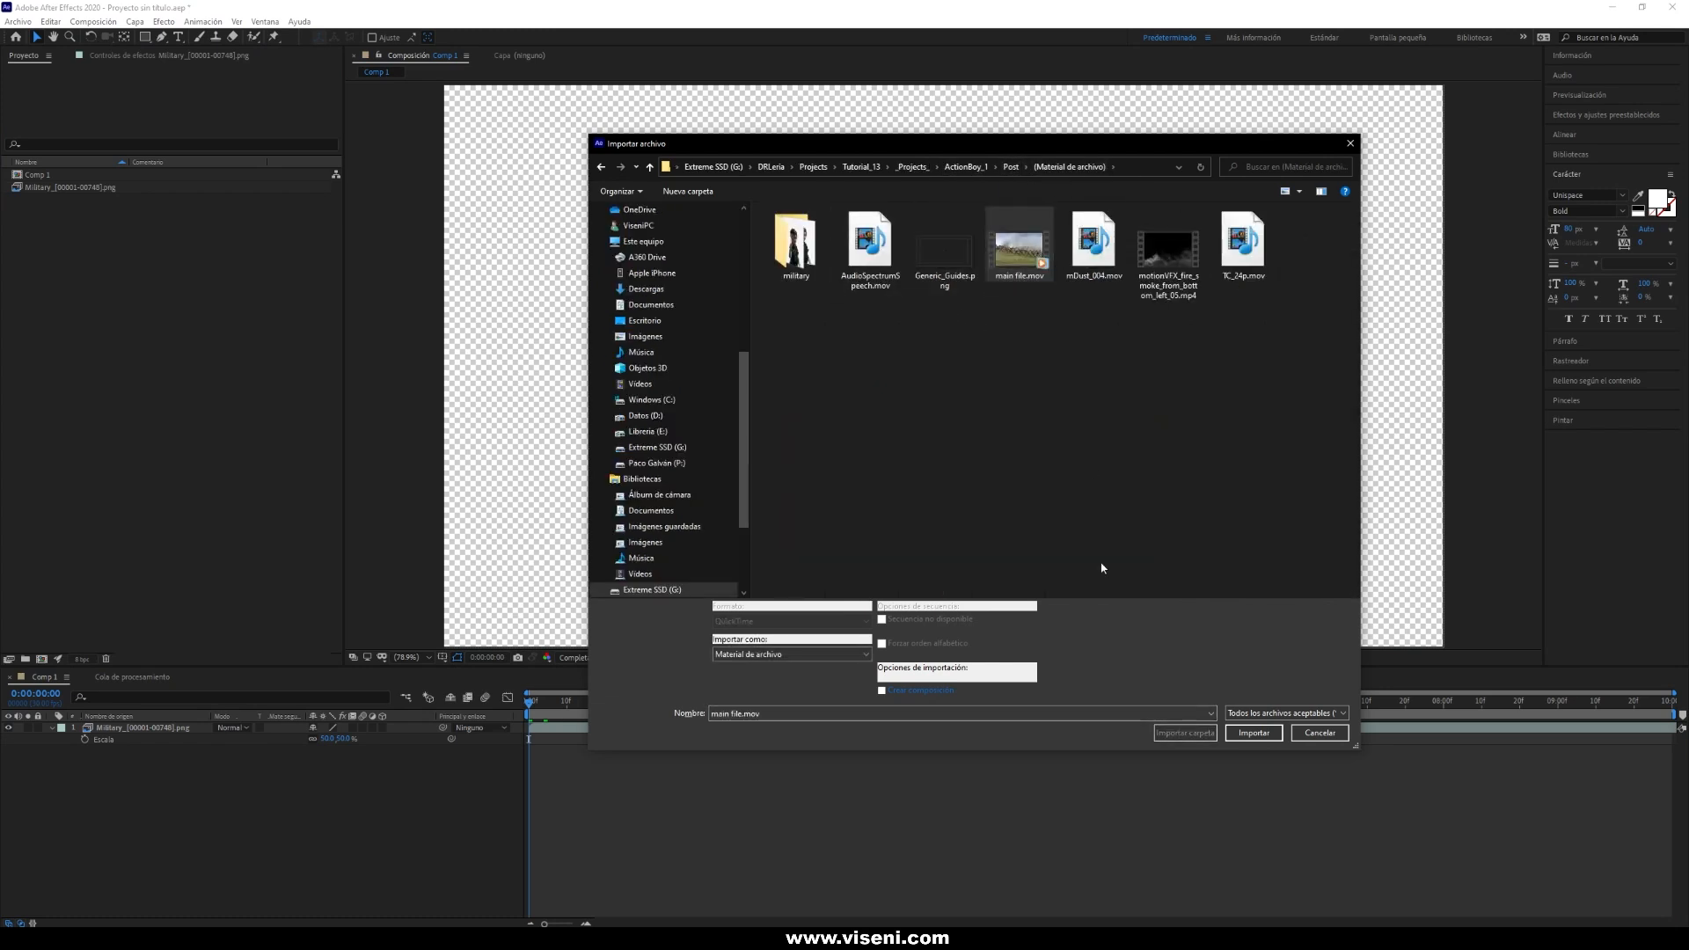
pyautogui.click(1253, 733)
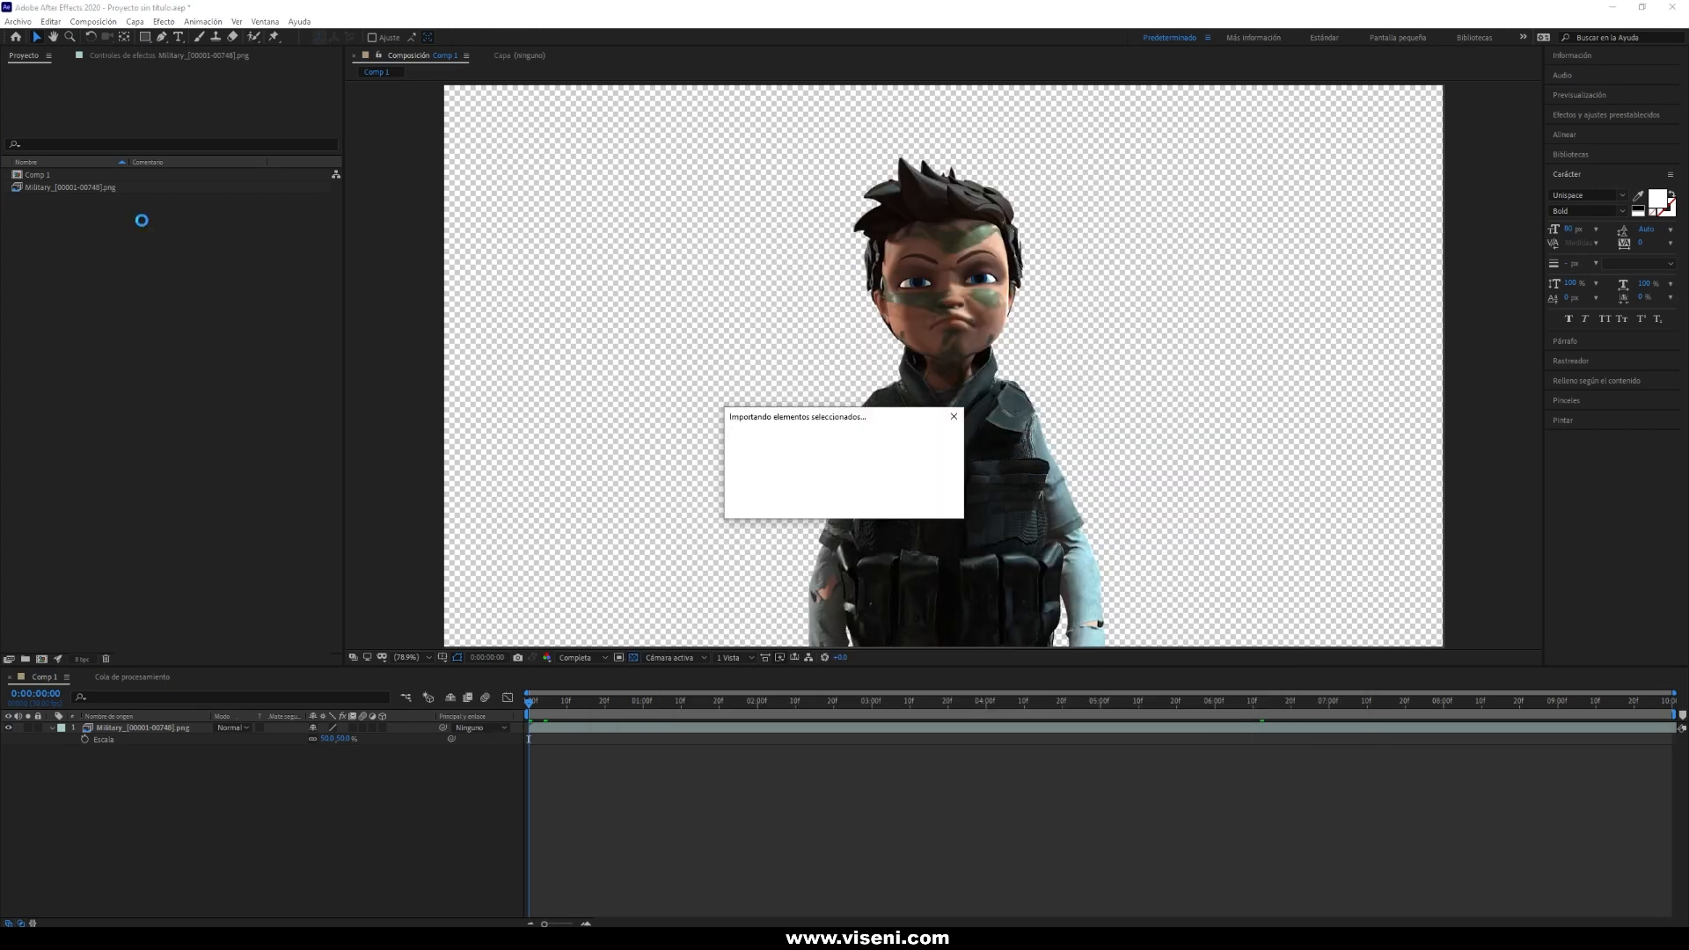
pyautogui.moveTo(55, 189); pyautogui.dragTo(258, 814)
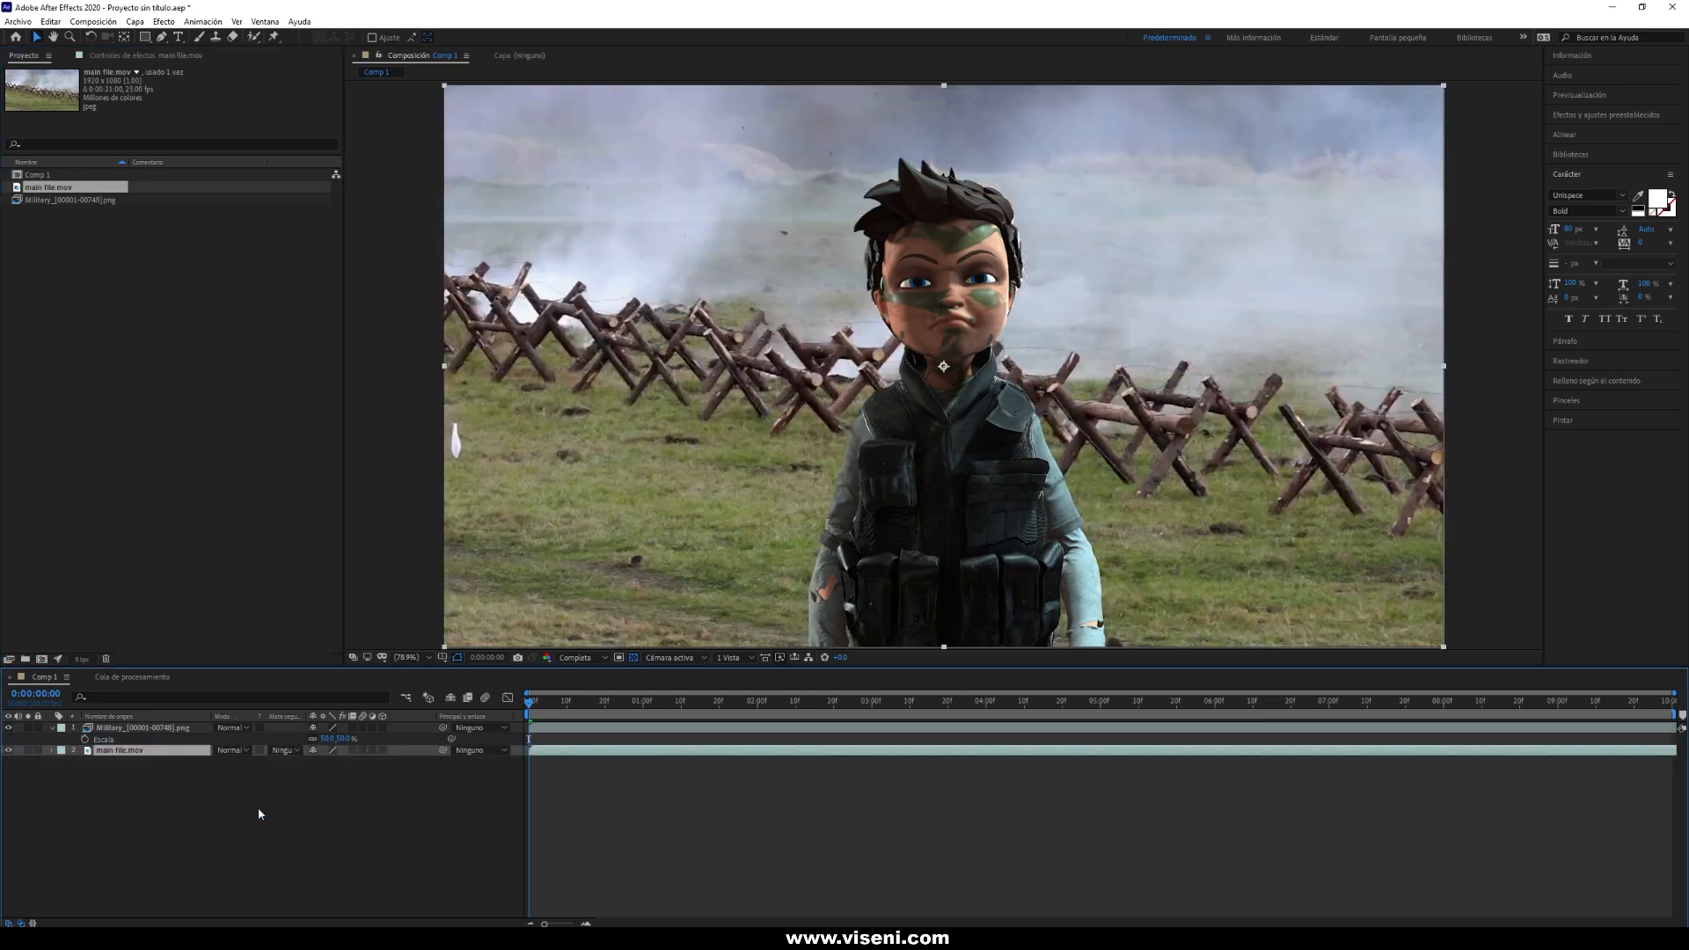
# Scale the main file.mov background to 164%, shift it slightly down in the frame, and return to the first frame.
pyautogui.click(132, 728)
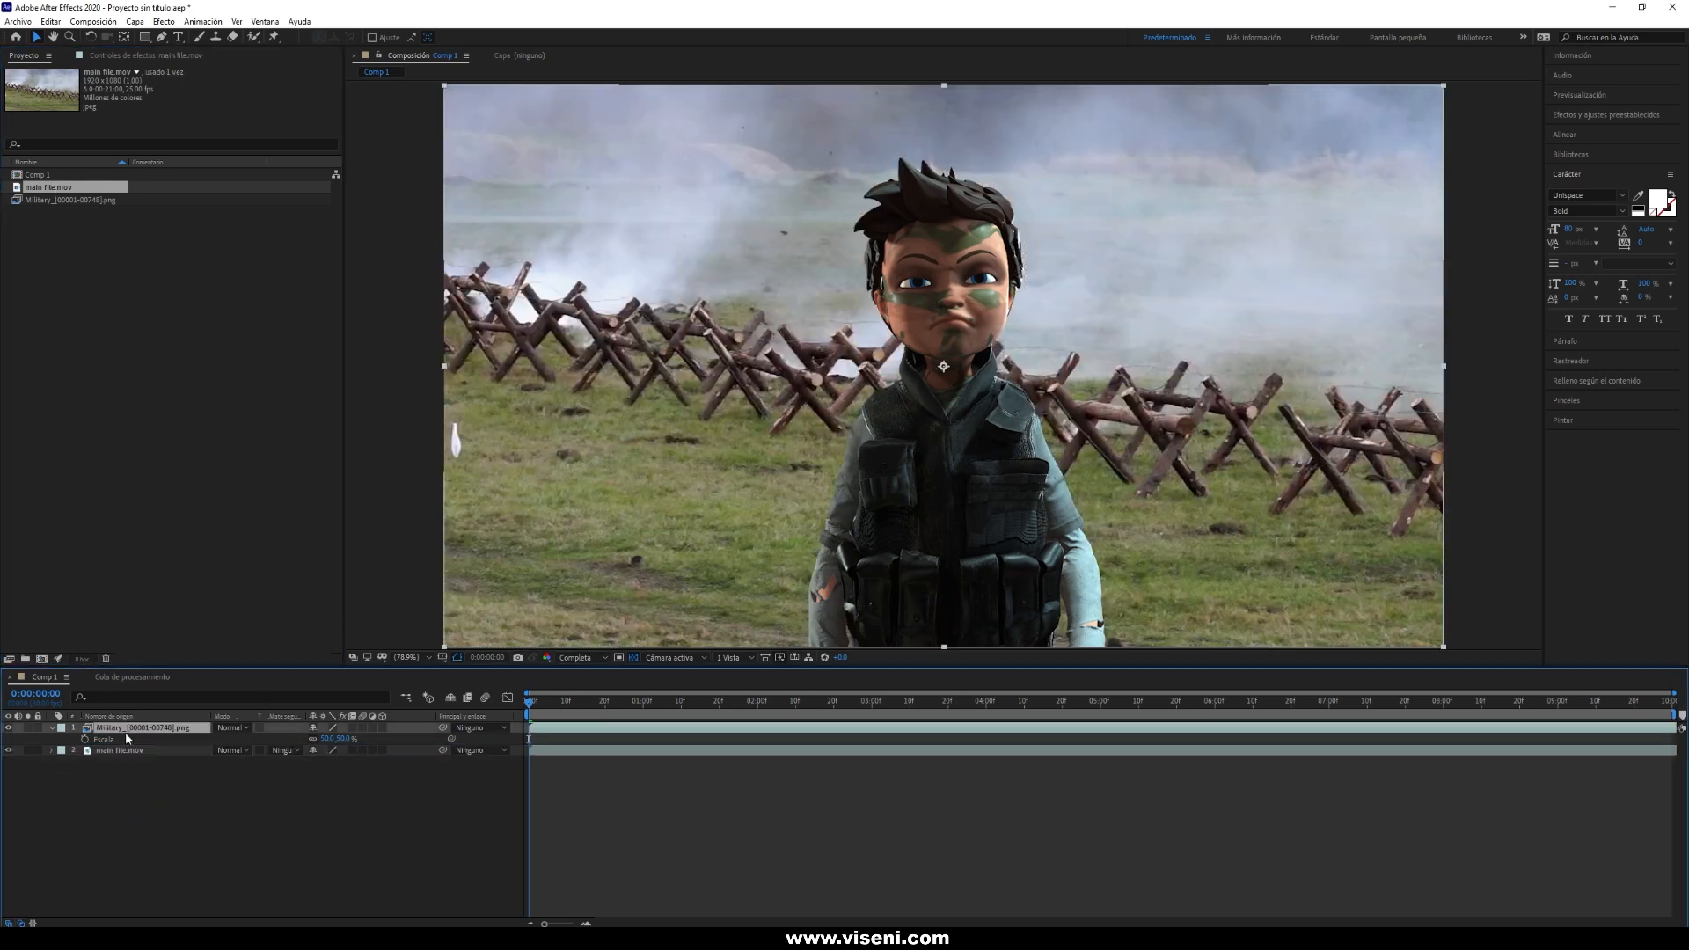
pyautogui.click(132, 750)
pyautogui.press('s')
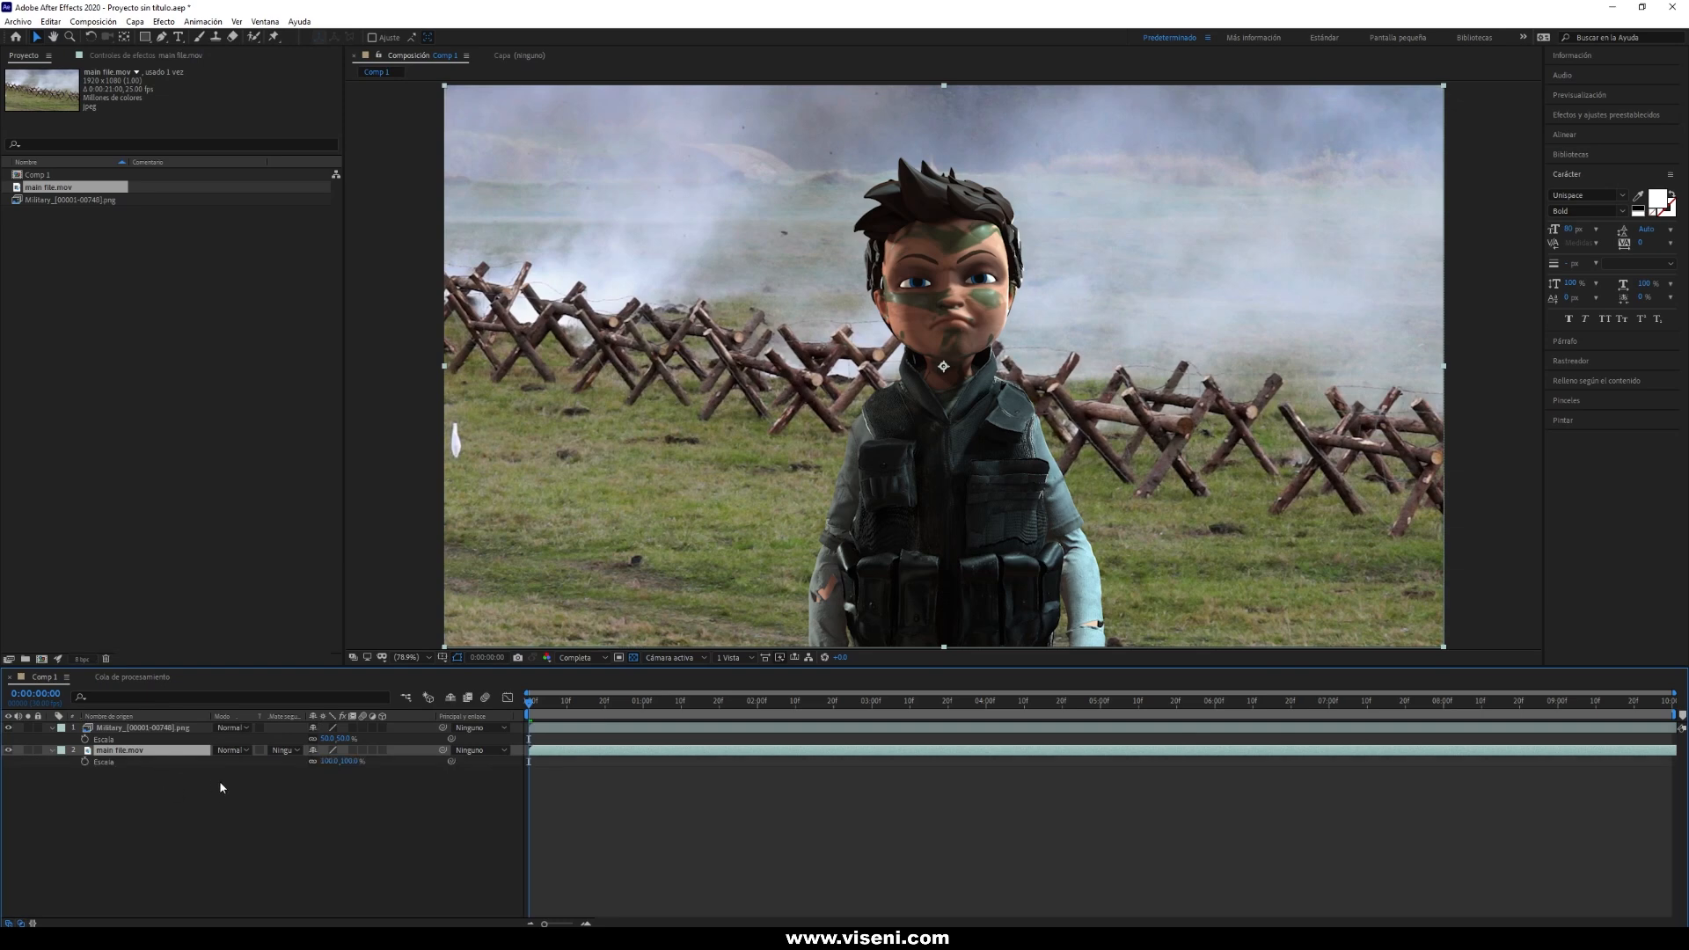
pyautogui.moveTo(329, 762); pyautogui.dragTo(383, 763)
pyautogui.moveTo(681, 349); pyautogui.dragTo(677, 406)
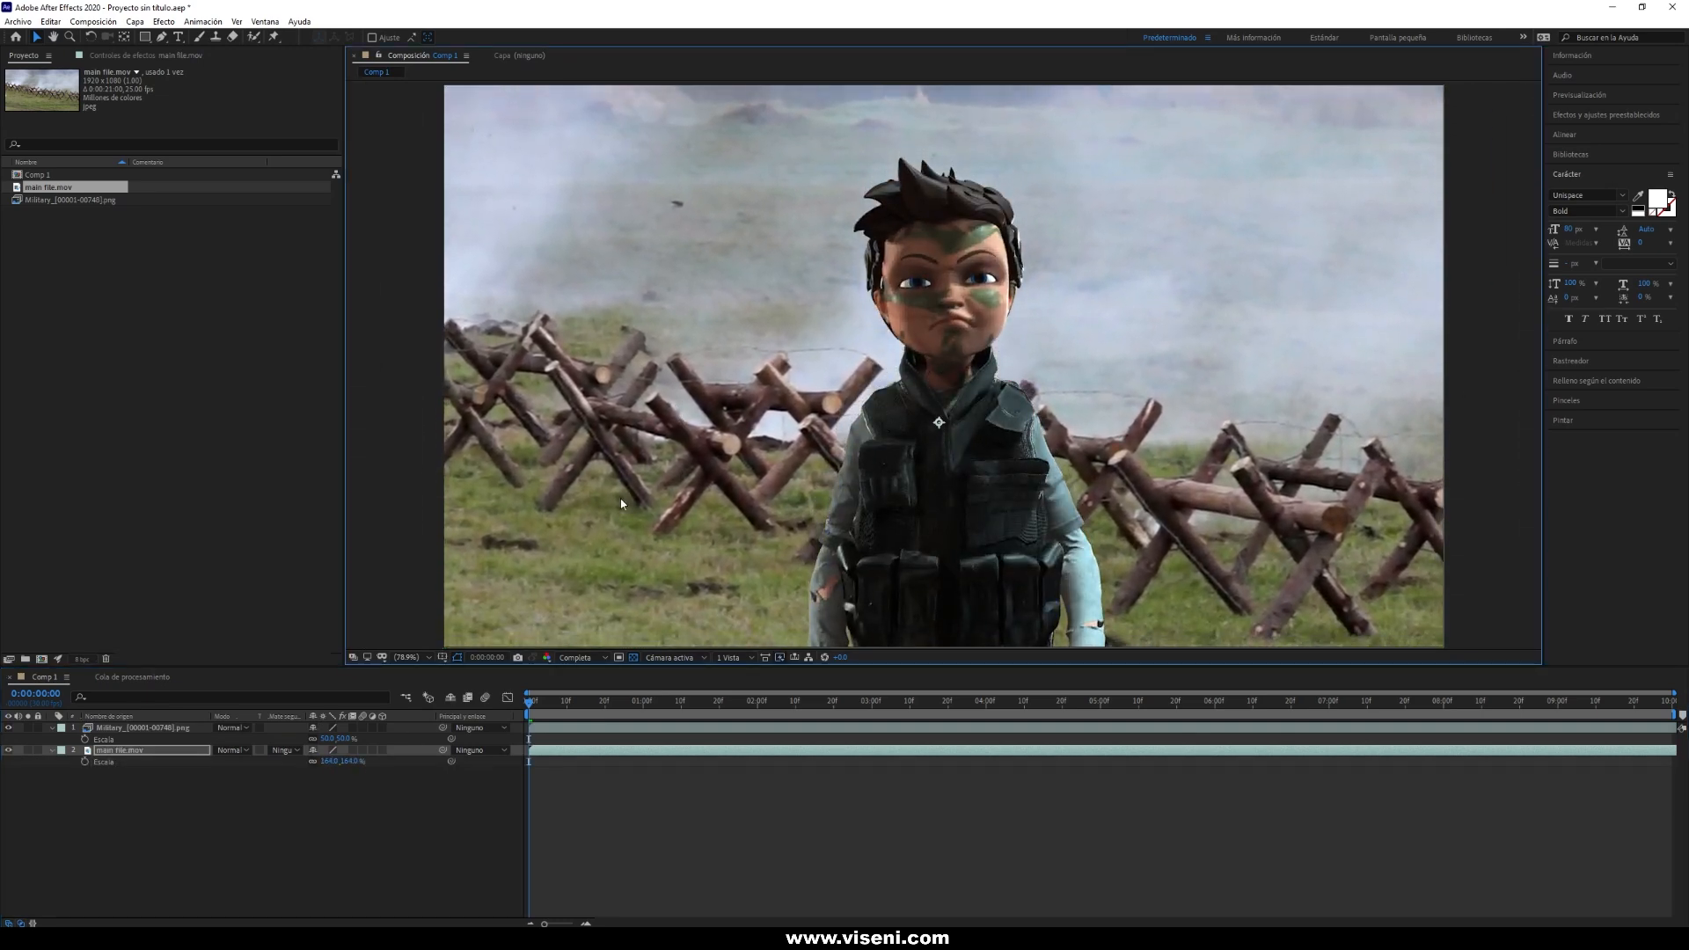
pyautogui.click(603, 706)
pyautogui.press('Home')
# Interpret the Military sequence footage at 60 frames per second and scrub through the composition.
pyautogui.click(66, 188)
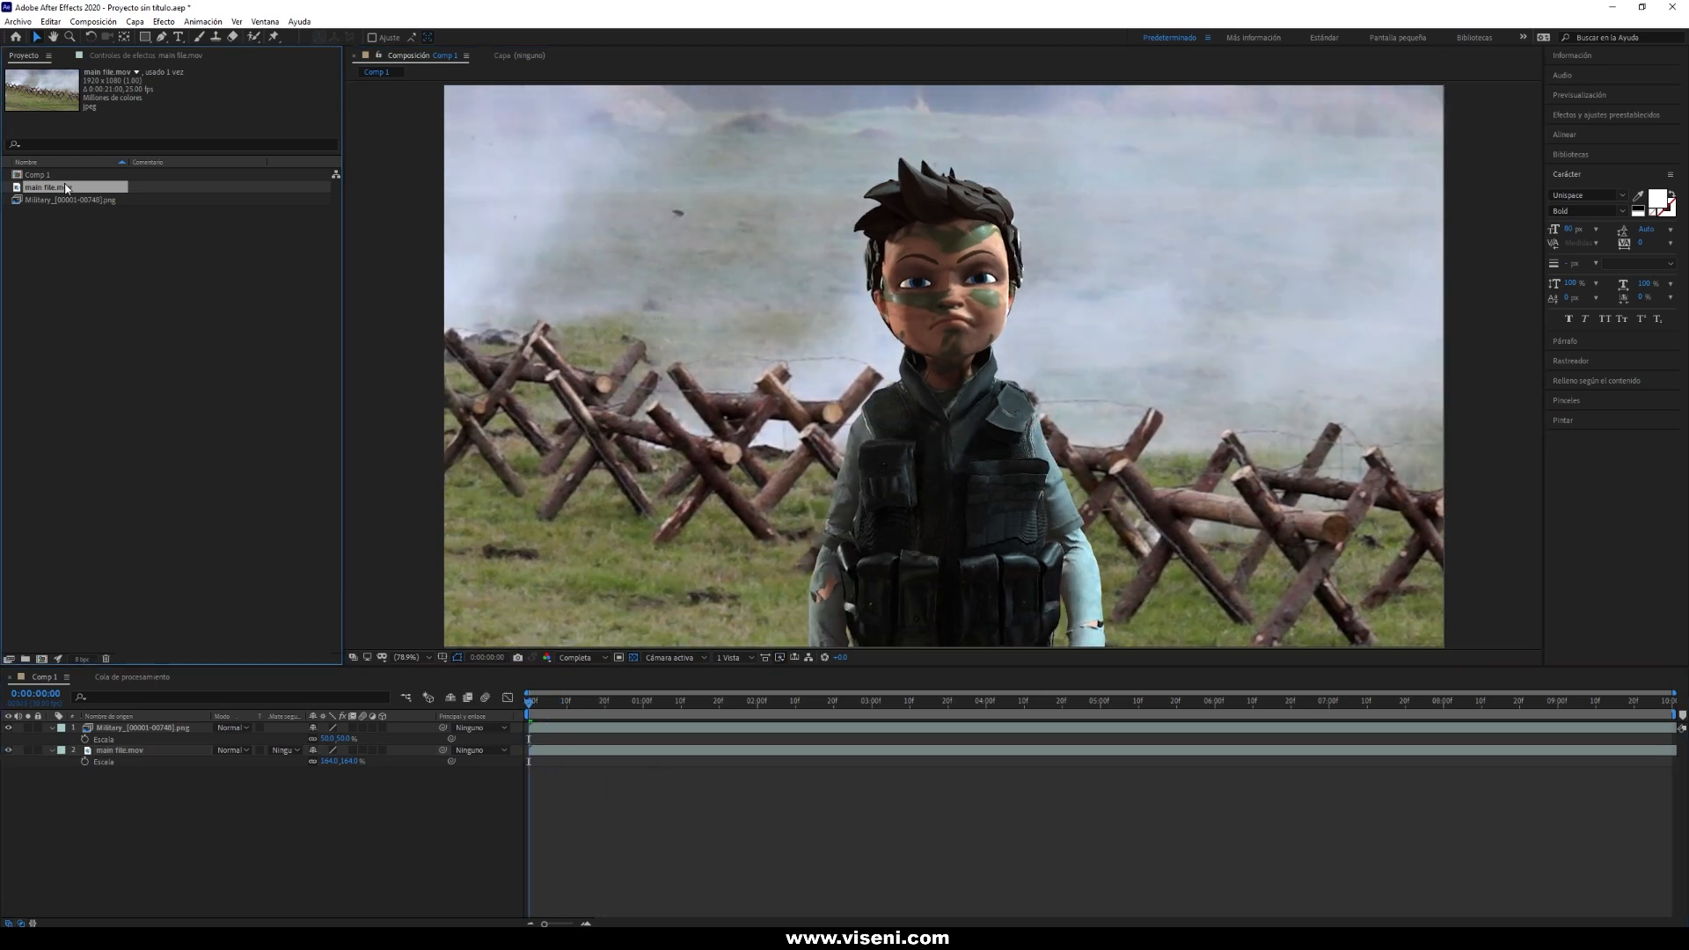
pyautogui.click(86, 288)
pyautogui.click(62, 200)
pyautogui.rightClick(62, 203)
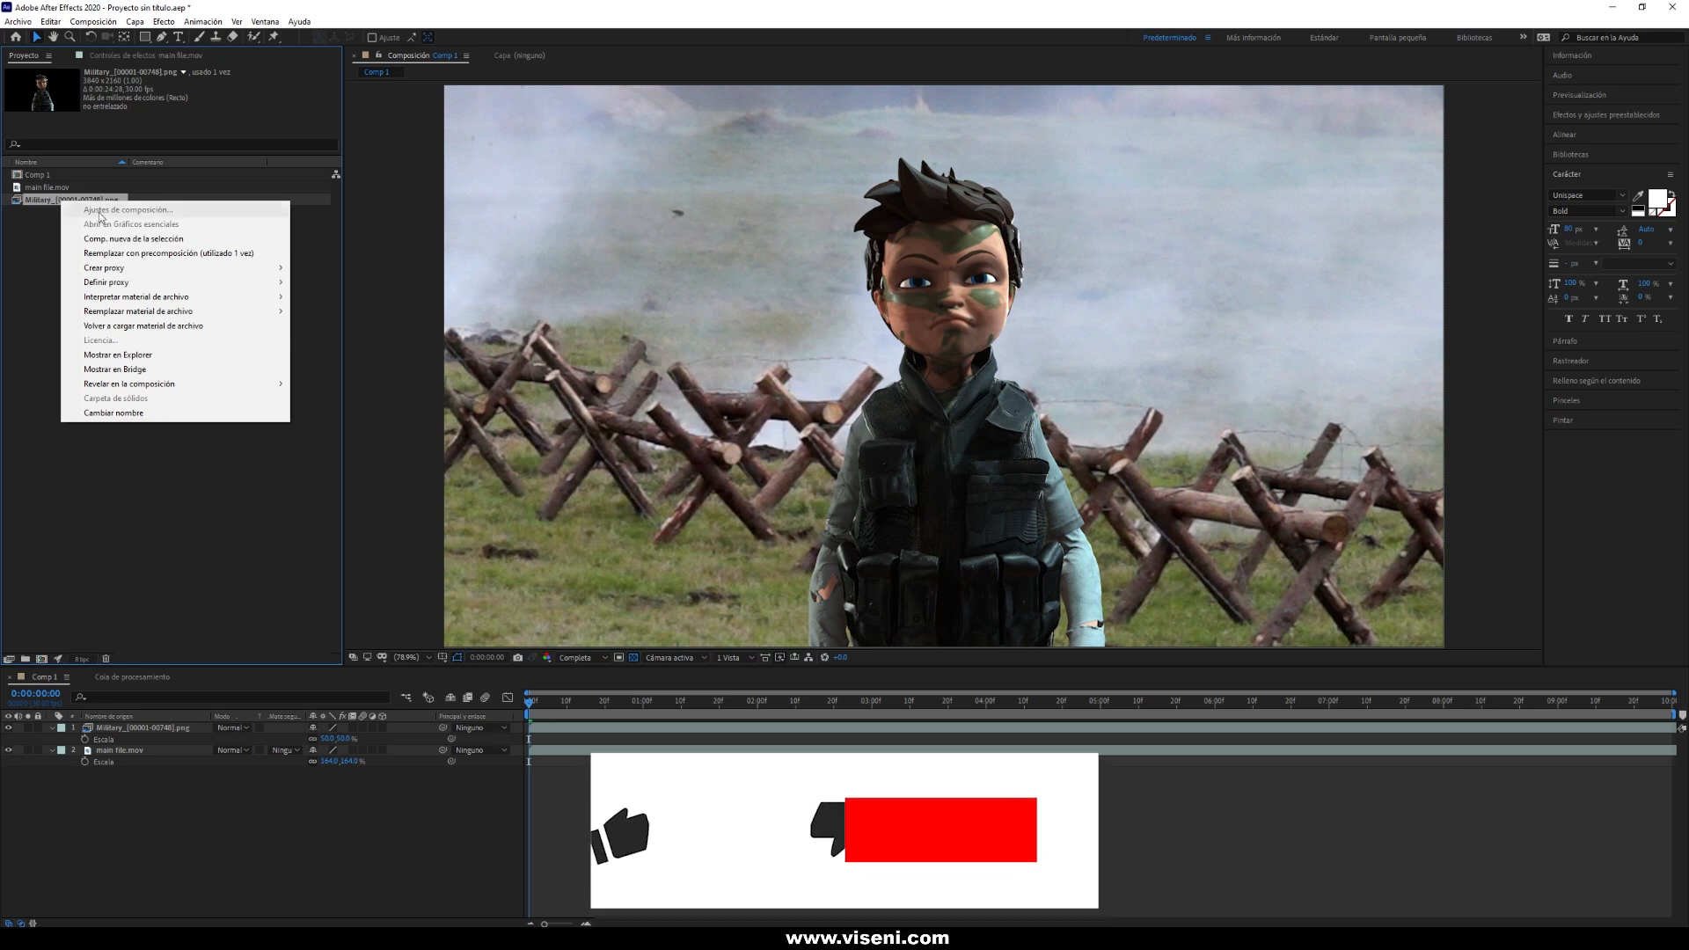
pyautogui.moveTo(185, 299)
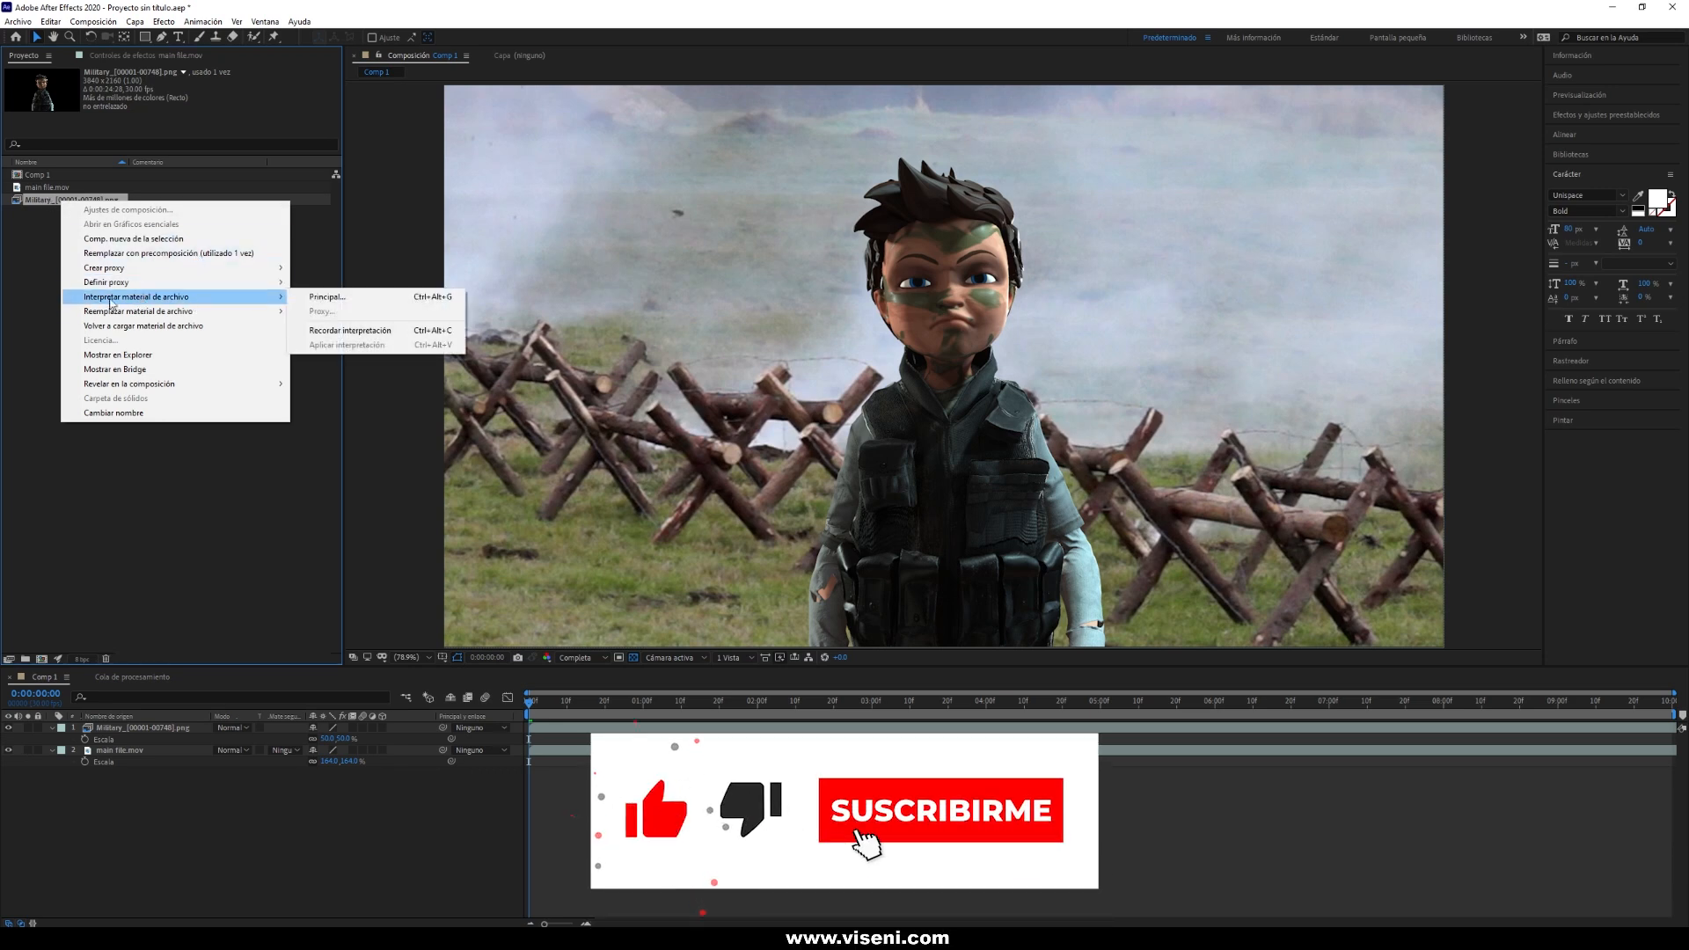
pyautogui.click(357, 304)
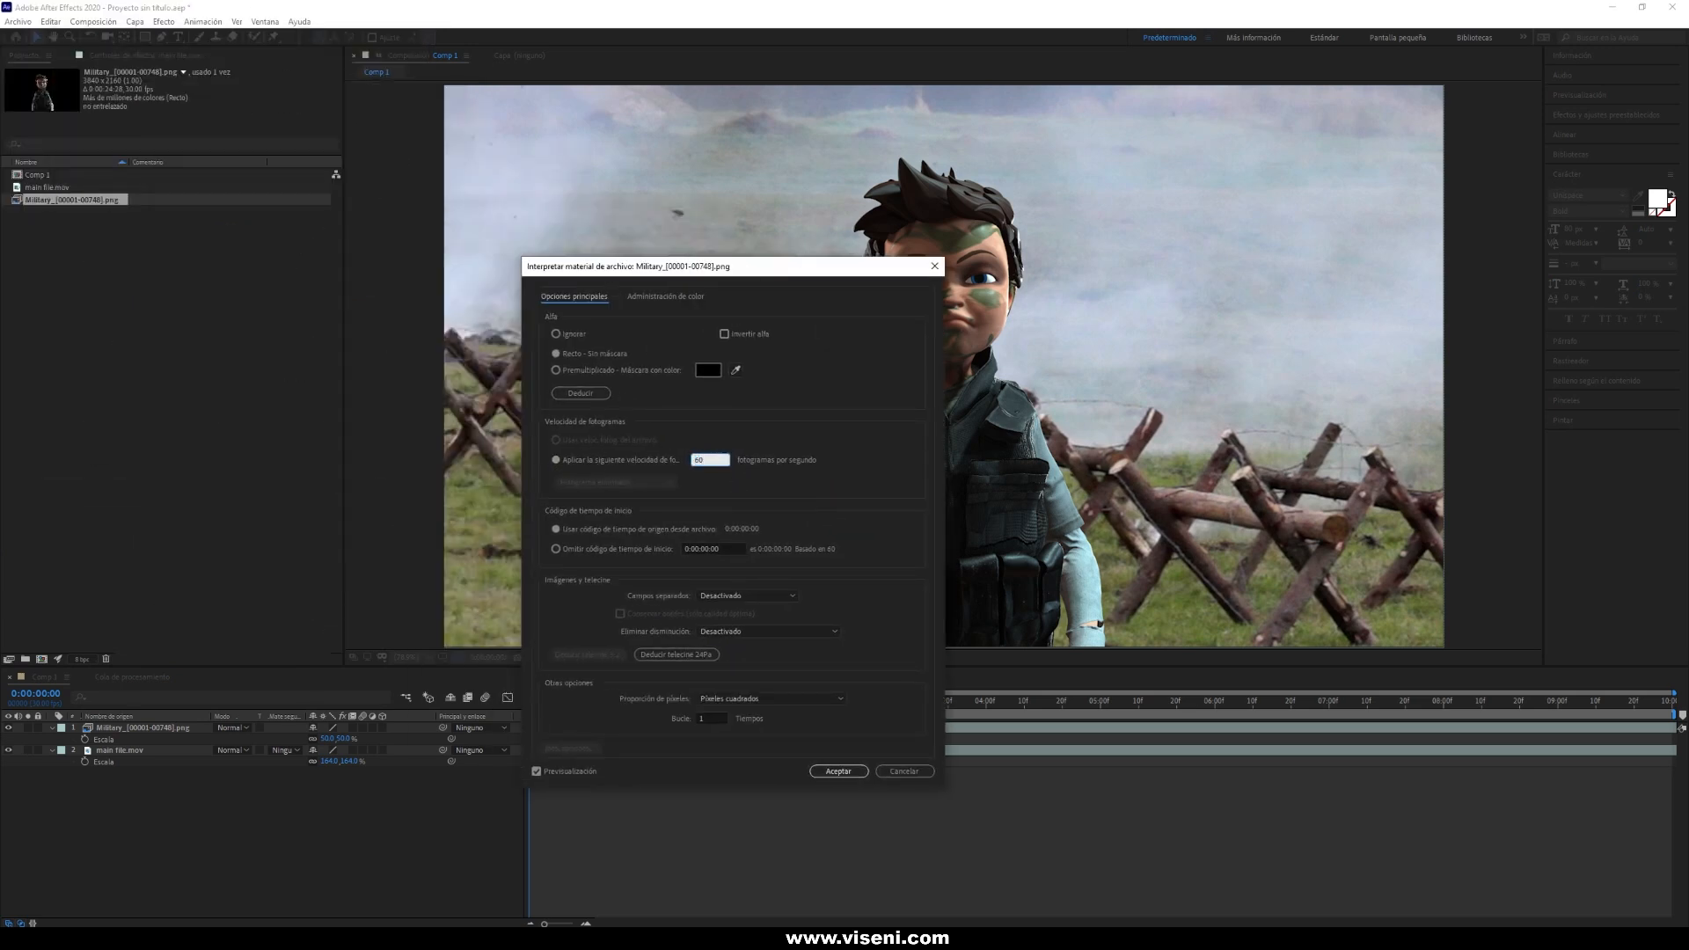
pyautogui.press('Return')
pyautogui.click(548, 701)
pyautogui.moveTo(561, 704); pyautogui.dragTo(727, 706)
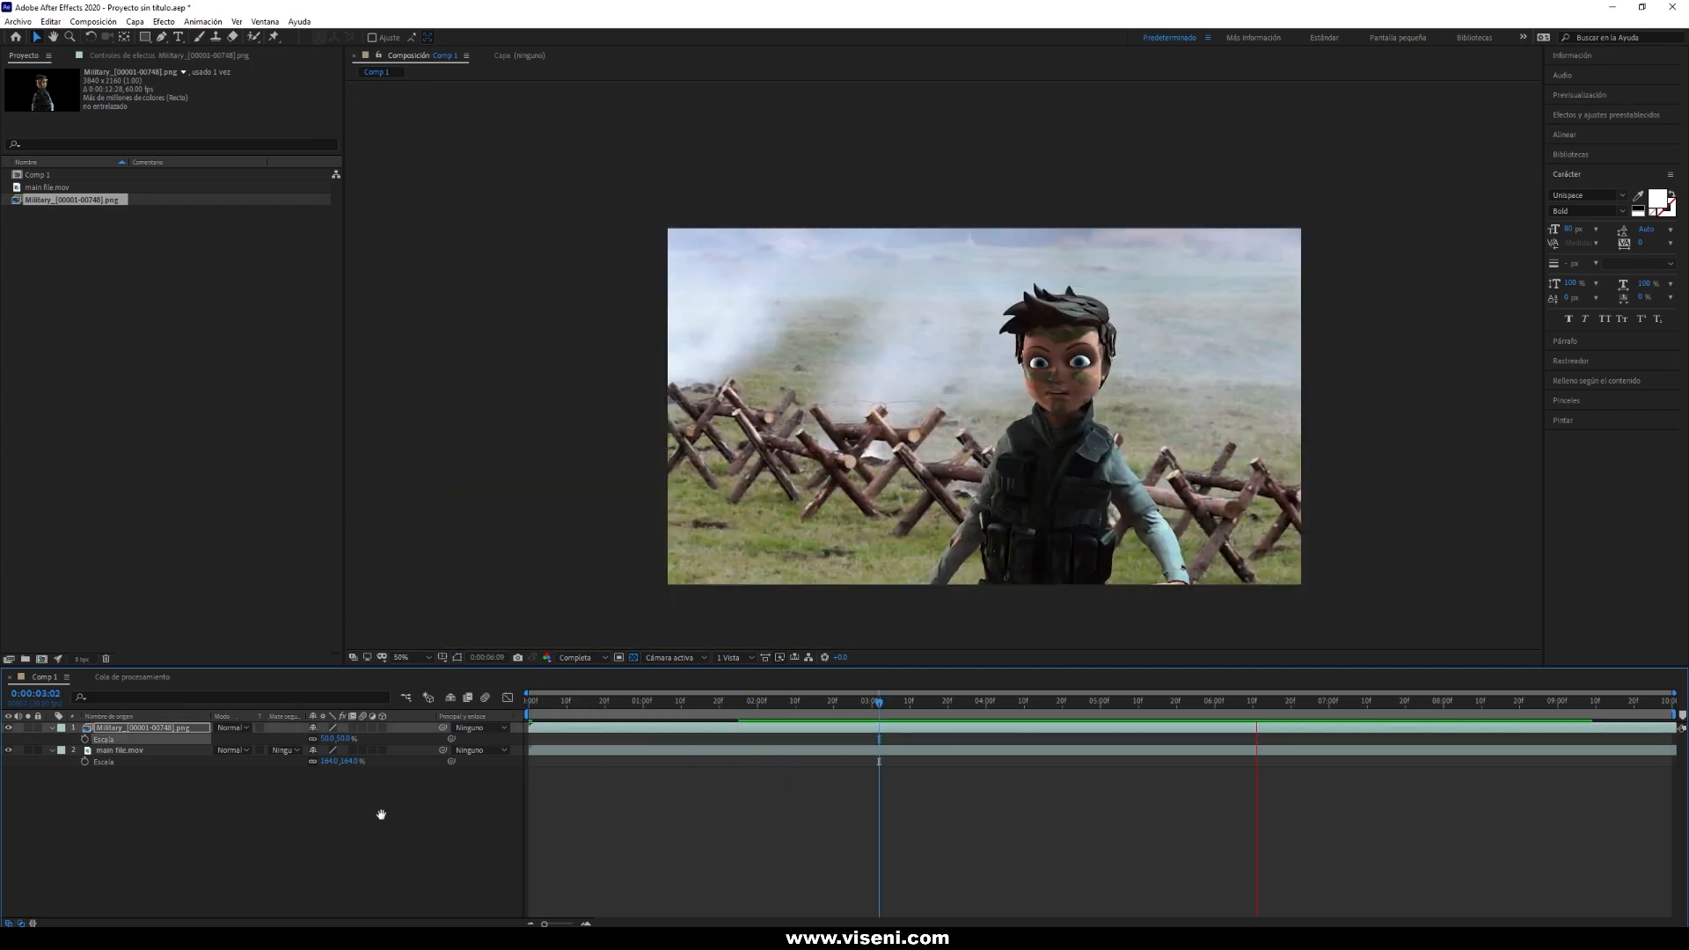
# Scale the main file.mov background to 222% and shift it slightly upward in the frame.
pyautogui.click(135, 750)
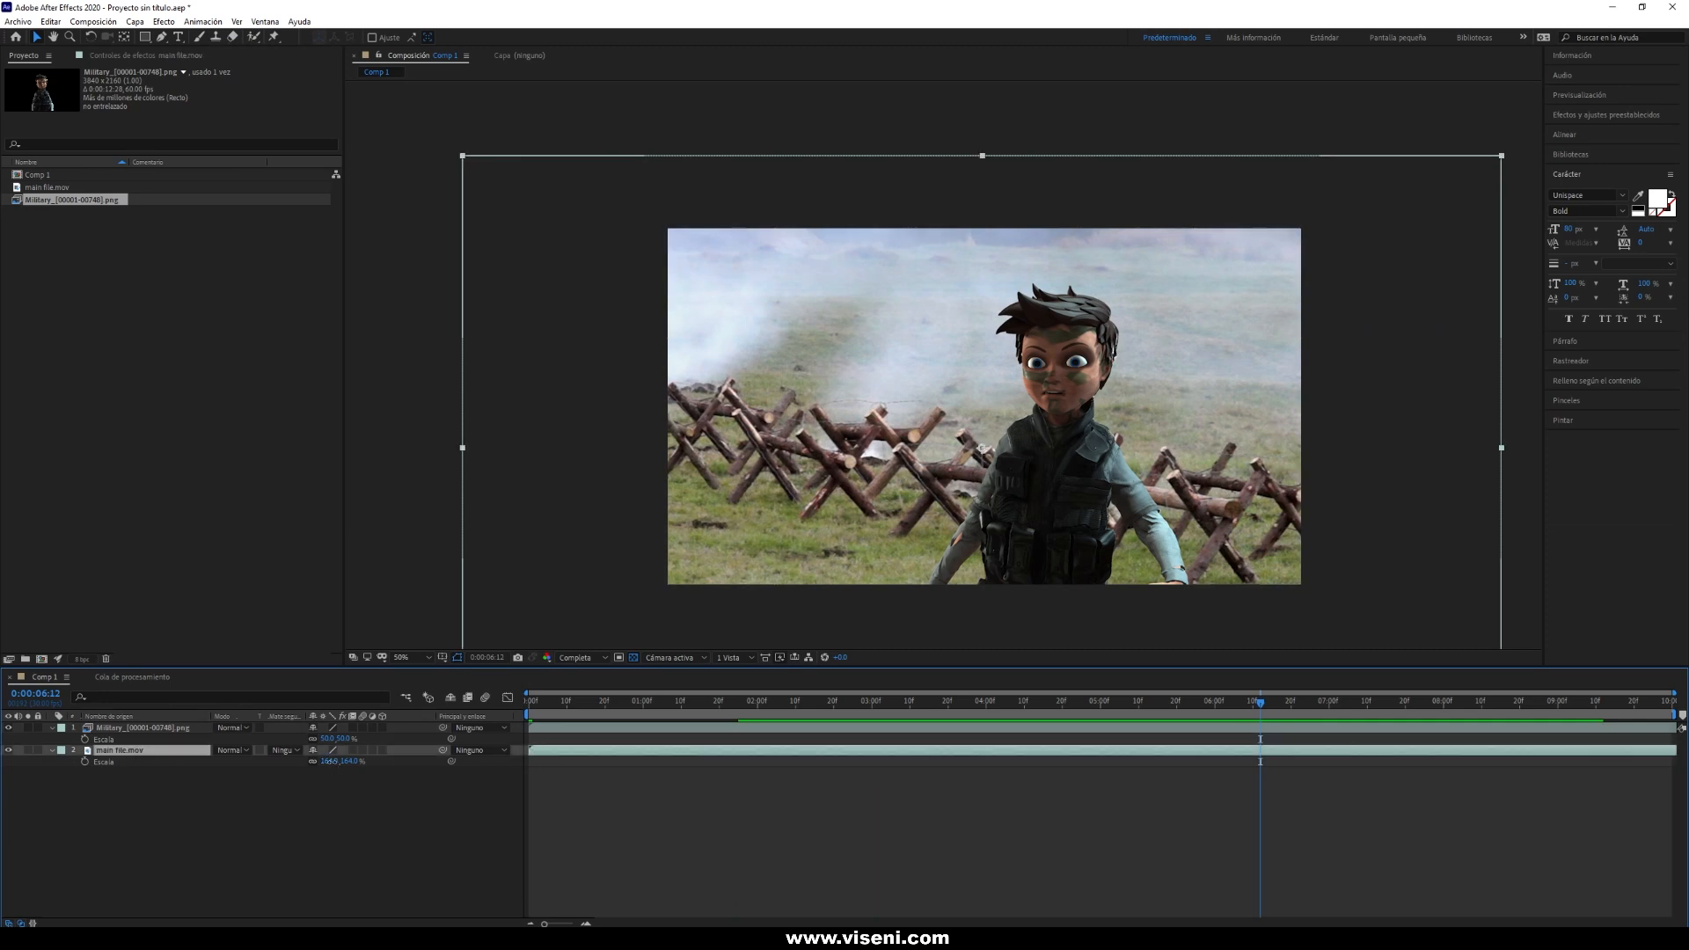
pyautogui.moveTo(338, 761); pyautogui.dragTo(372, 763)
pyautogui.moveTo(873, 482); pyautogui.dragTo(869, 453)
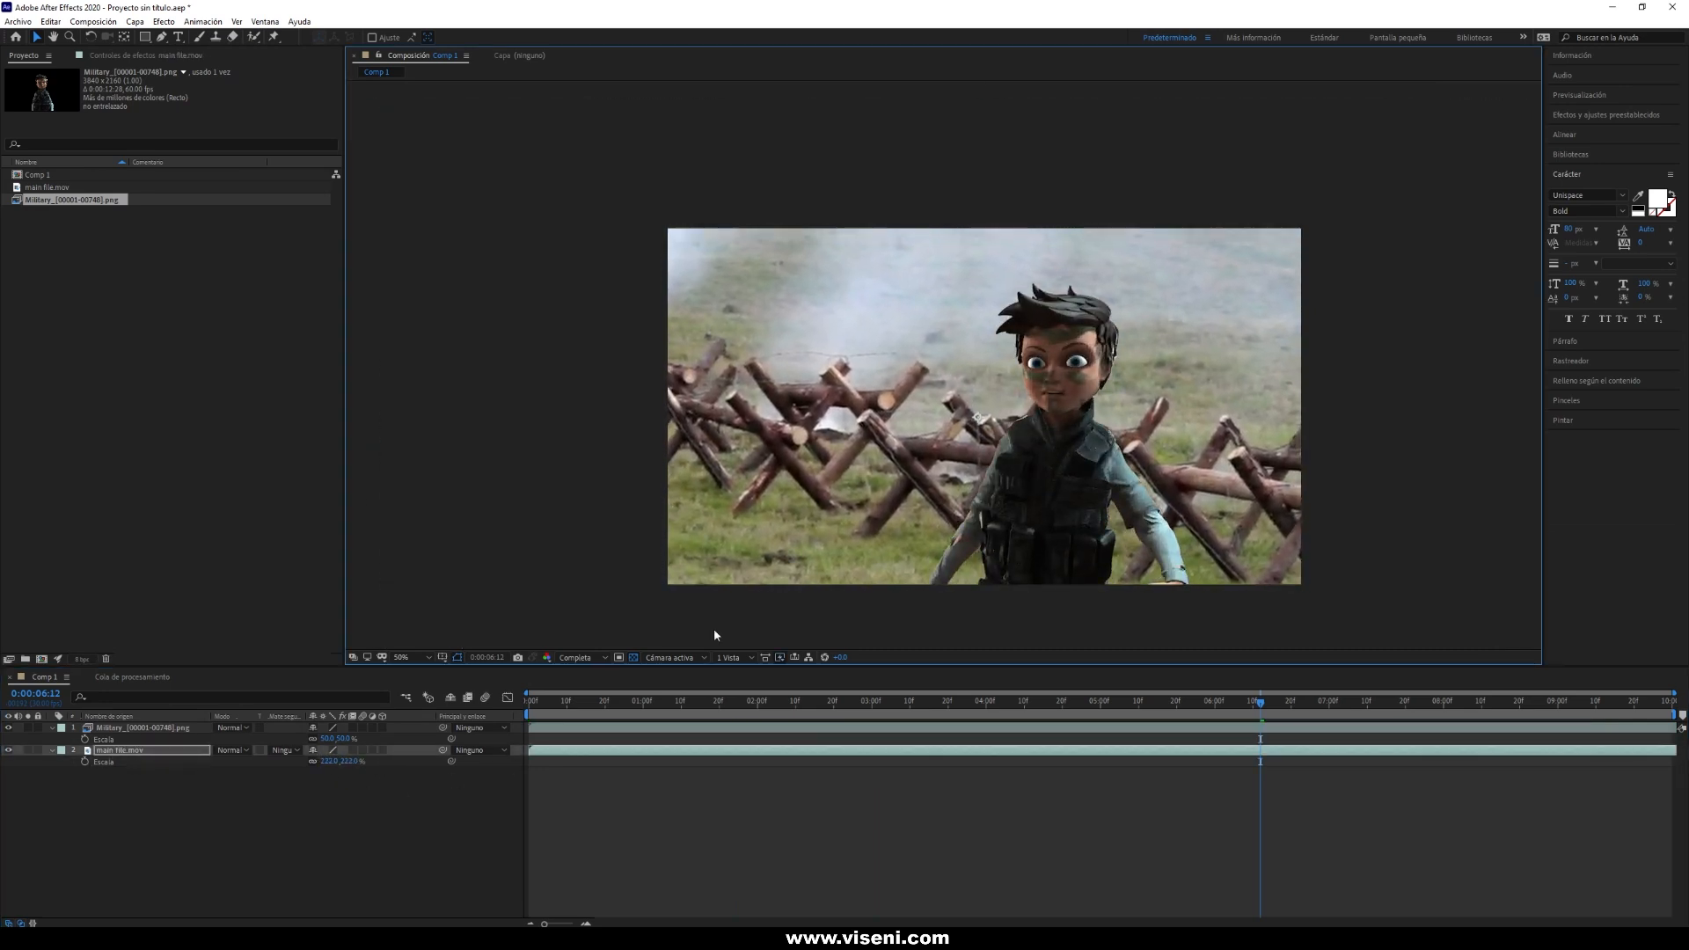
# Scale the Military layer to 59%, scrub through the animation to check the framing, and return close to the start.
pyautogui.click(145, 727)
pyautogui.click(328, 739)
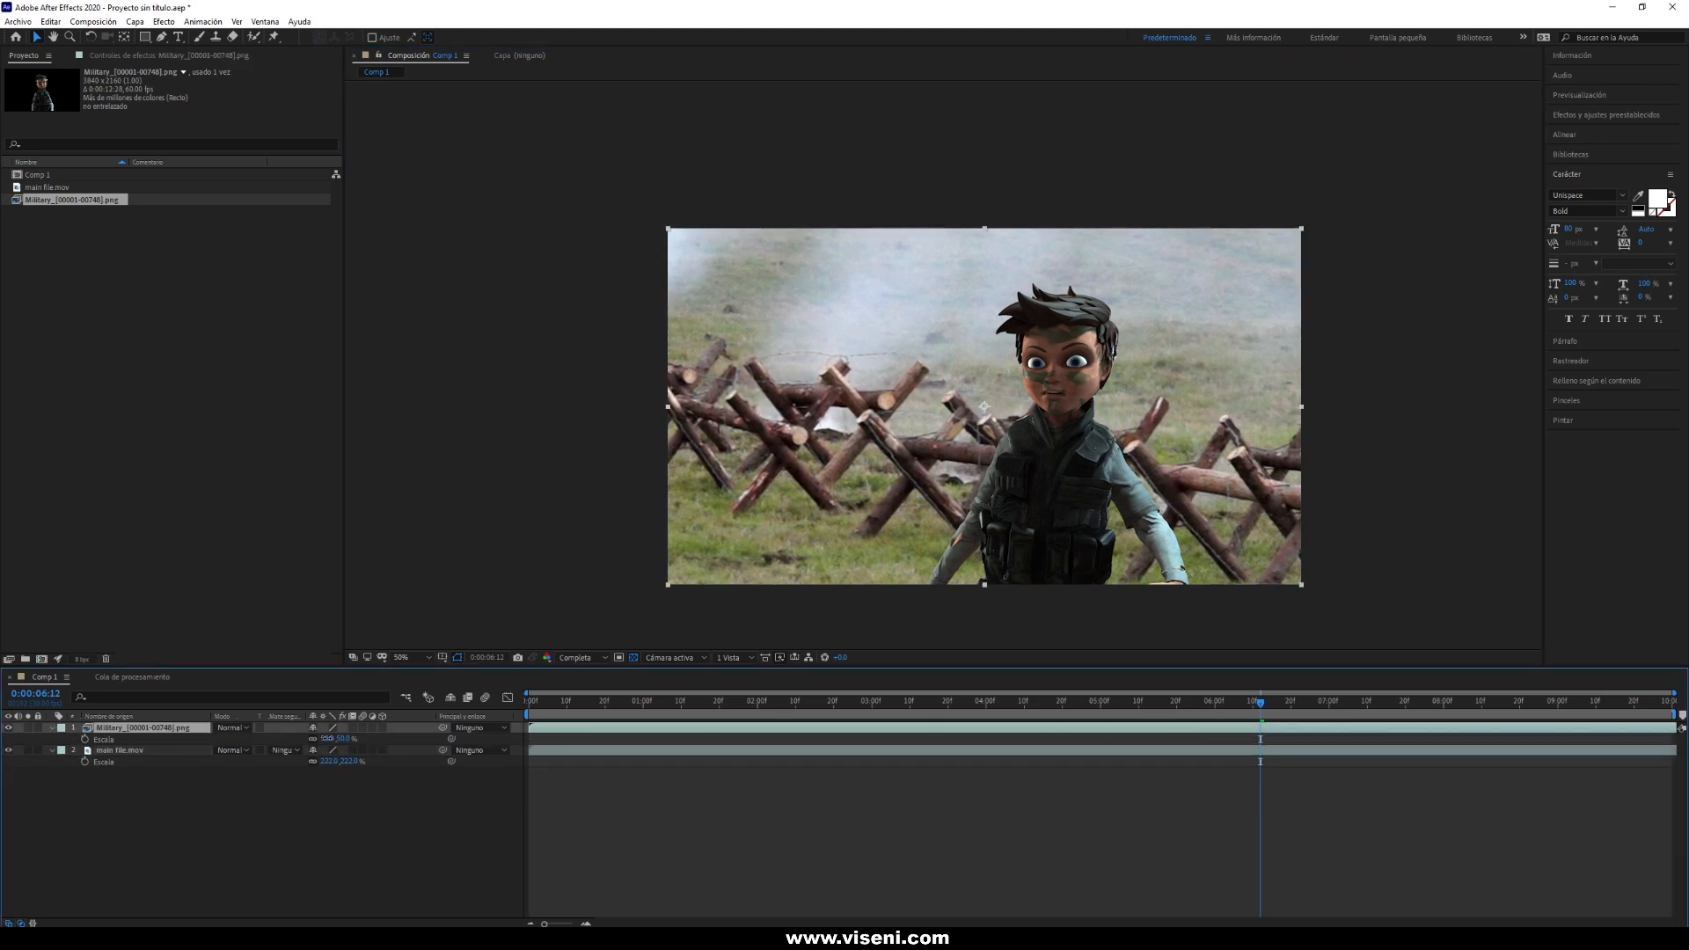
pyautogui.write('55')
pyautogui.press('Return')
pyautogui.click(784, 703)
pyautogui.moveTo(765, 709); pyautogui.dragTo(979, 704)
pyautogui.moveTo(324, 739); pyautogui.dragTo(390, 706)
pyautogui.moveTo(693, 709); pyautogui.dragTo(974, 702)
pyautogui.moveTo(1271, 704); pyautogui.dragTo(566, 702)
# Fit the composition to the viewer and preview the opening of the animation.
pyautogui.click(428, 658)
pyautogui.click(413, 676)
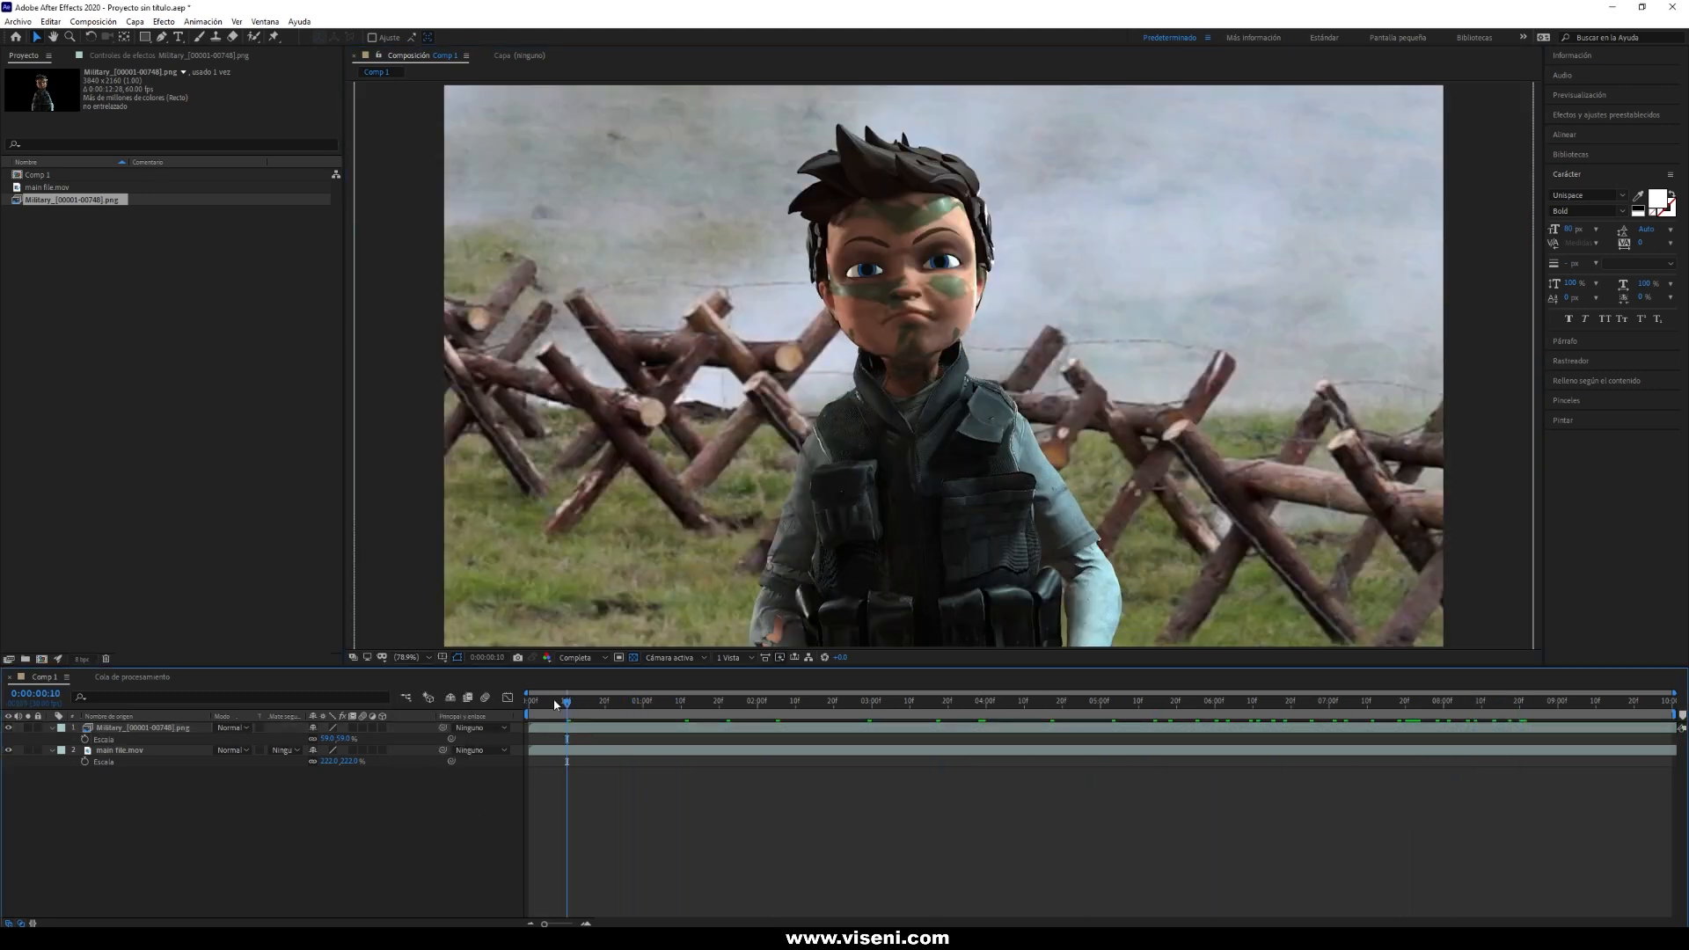
pyautogui.press('space')
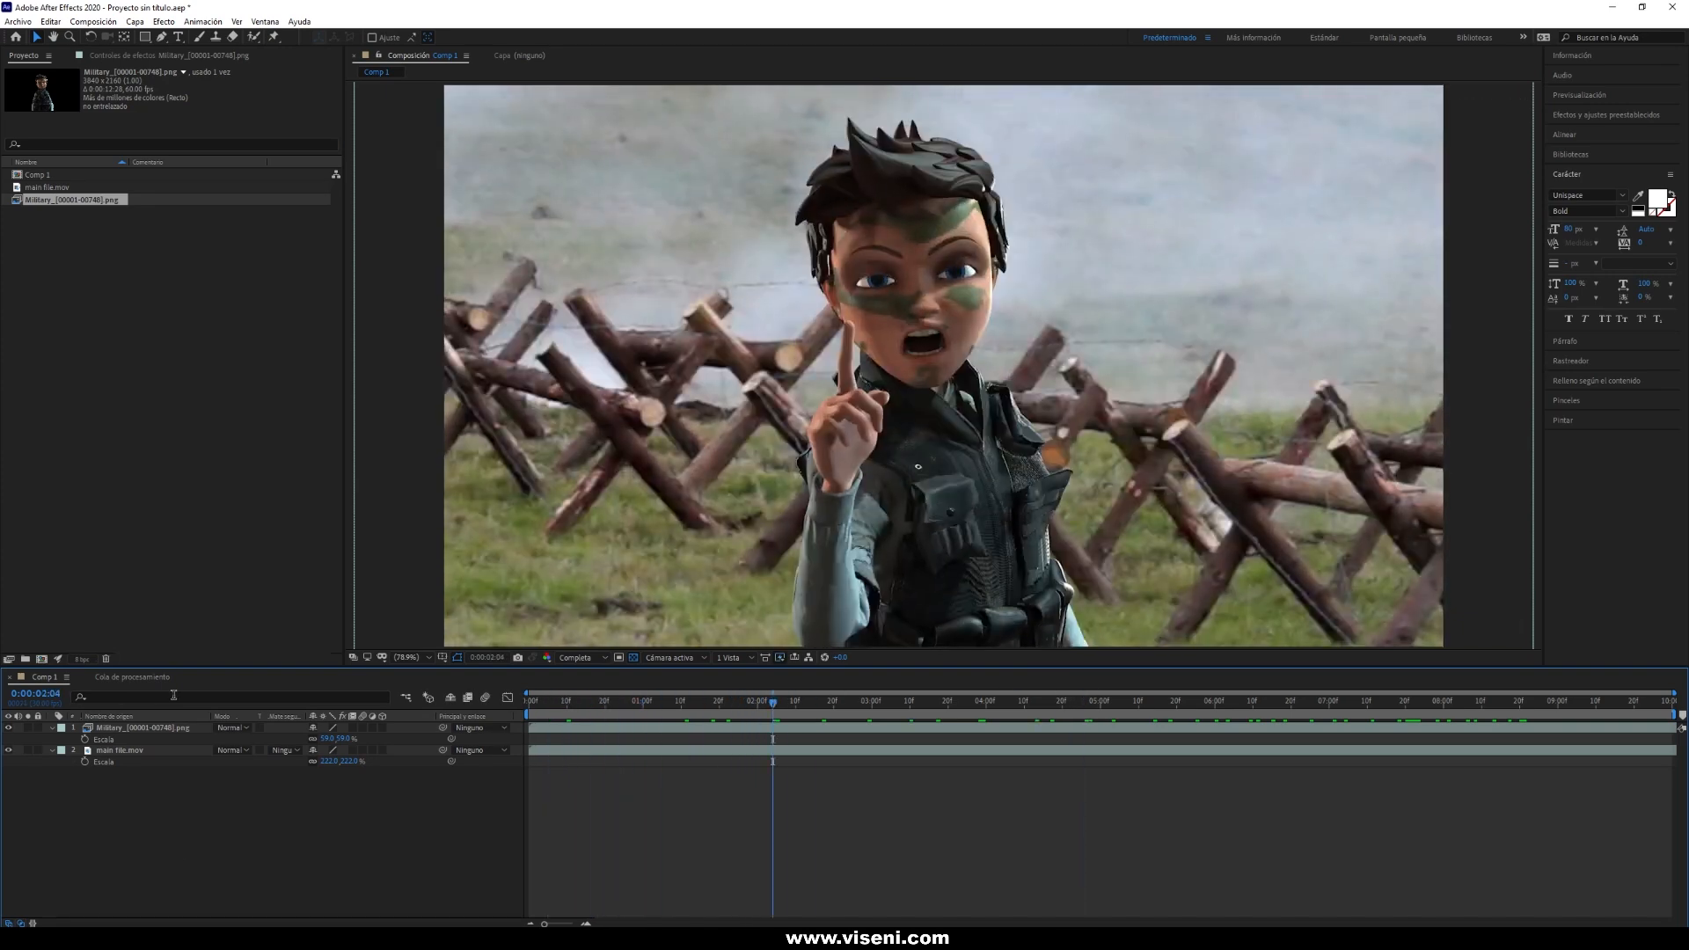
pyautogui.click(158, 397)
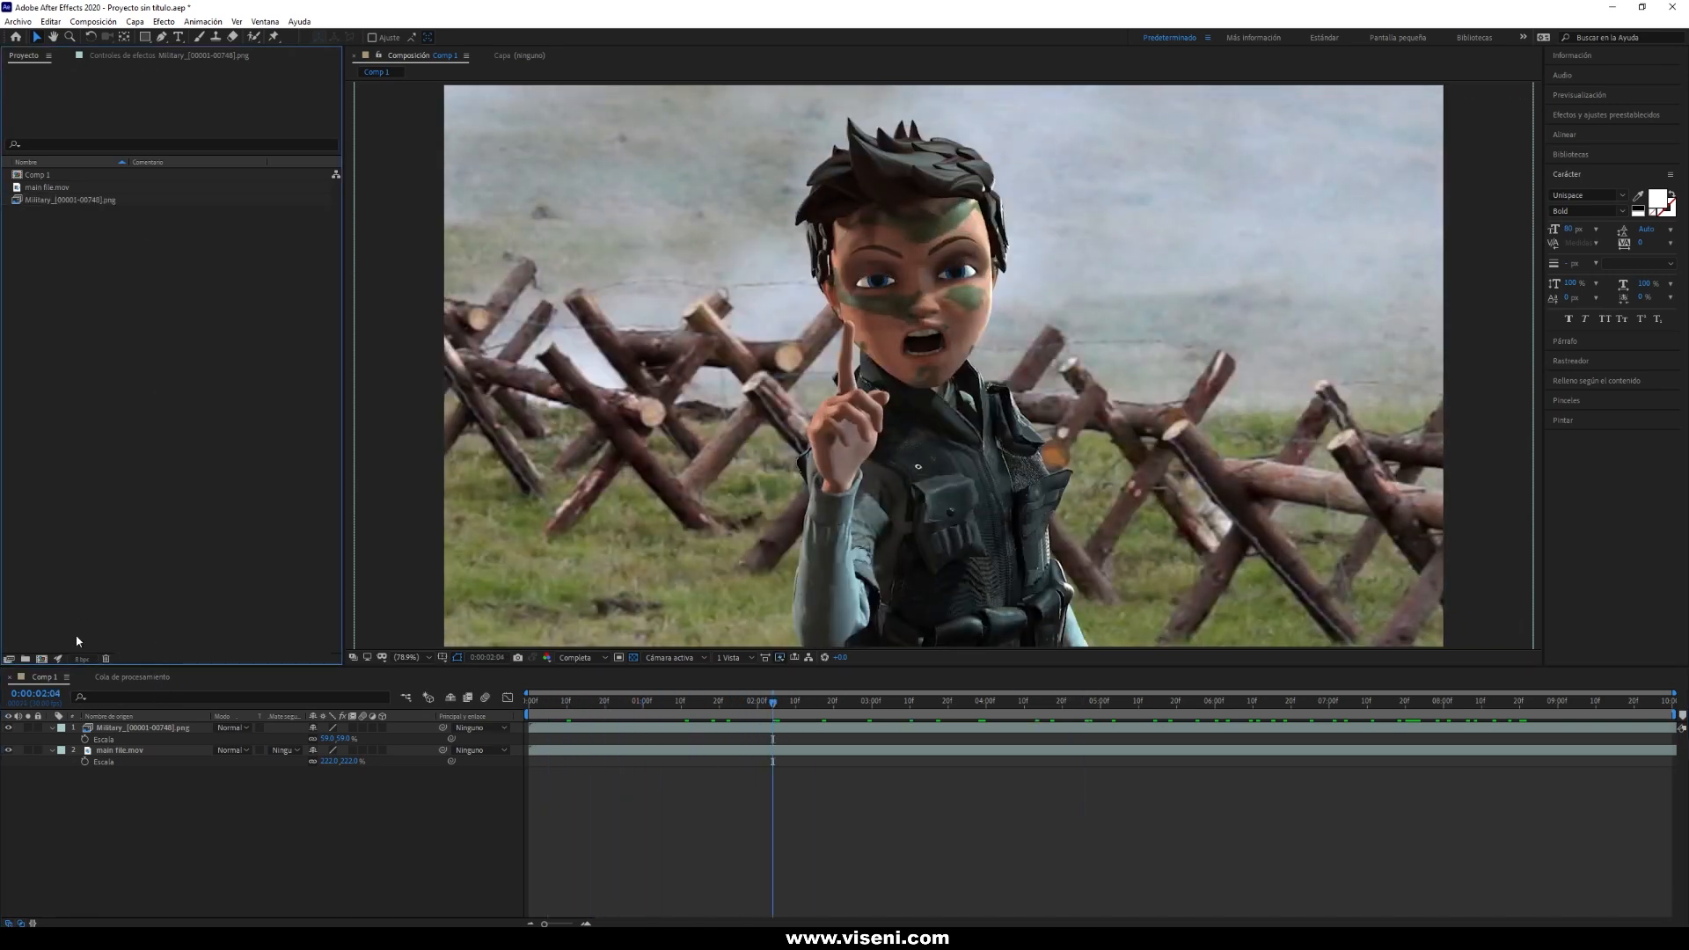
# Apply the Desenfoque de lente de cámara effect to the main file.mov layer with a blur radius of 20.
pyautogui.click(92, 752)
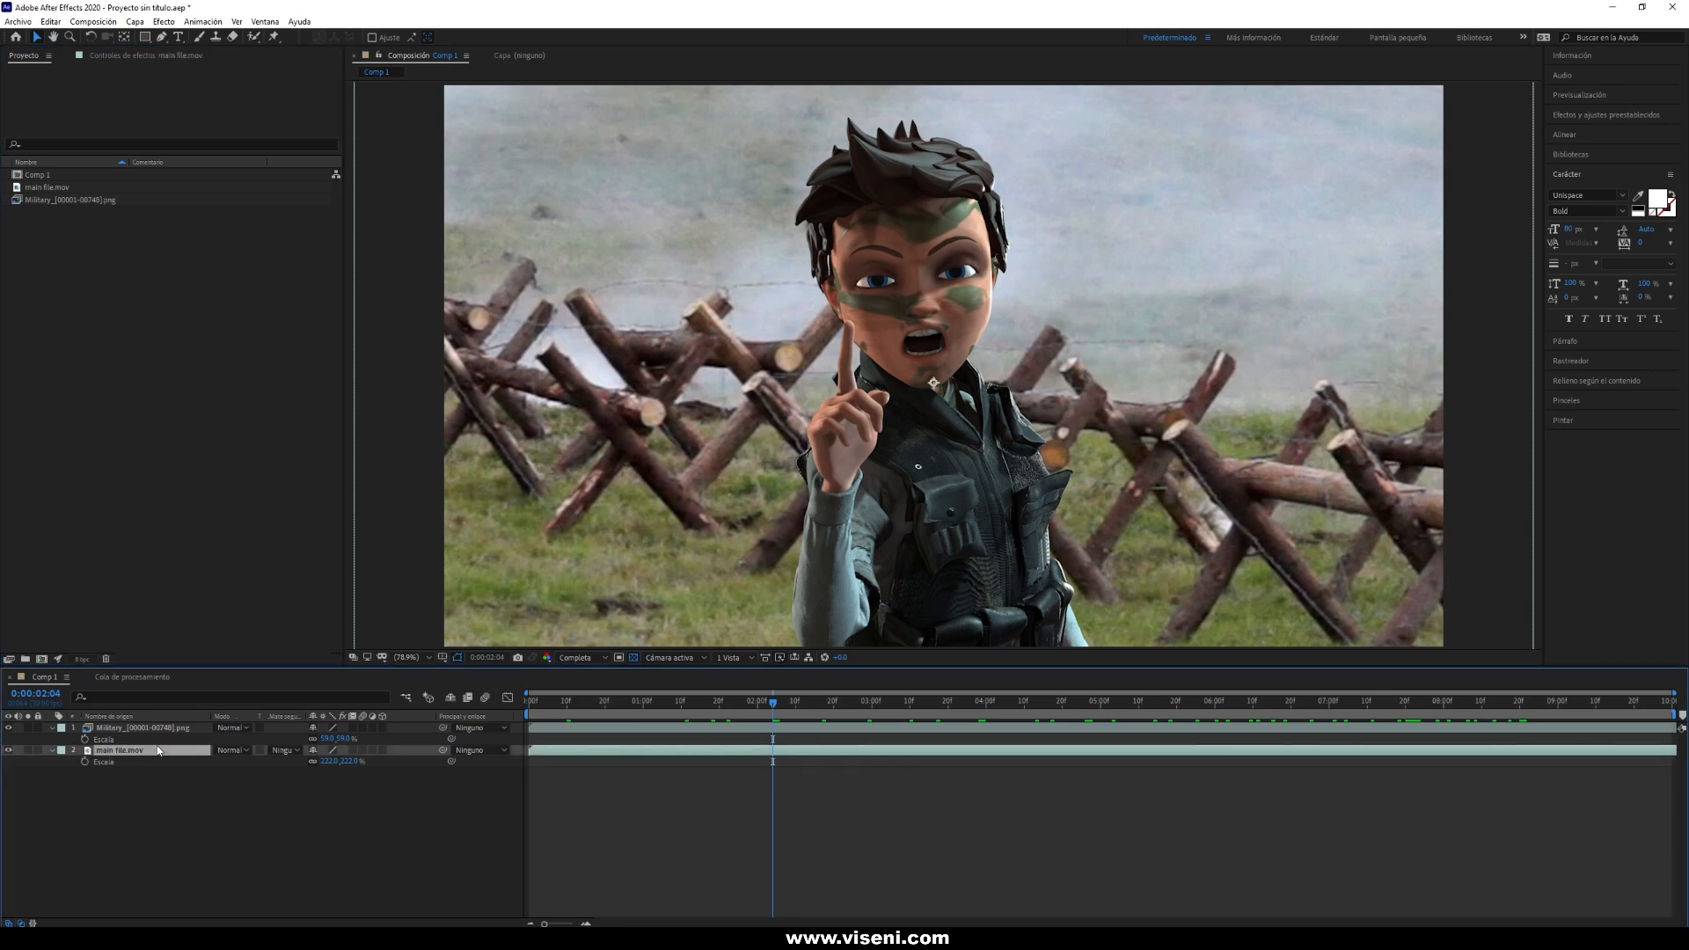
pyautogui.click(165, 22)
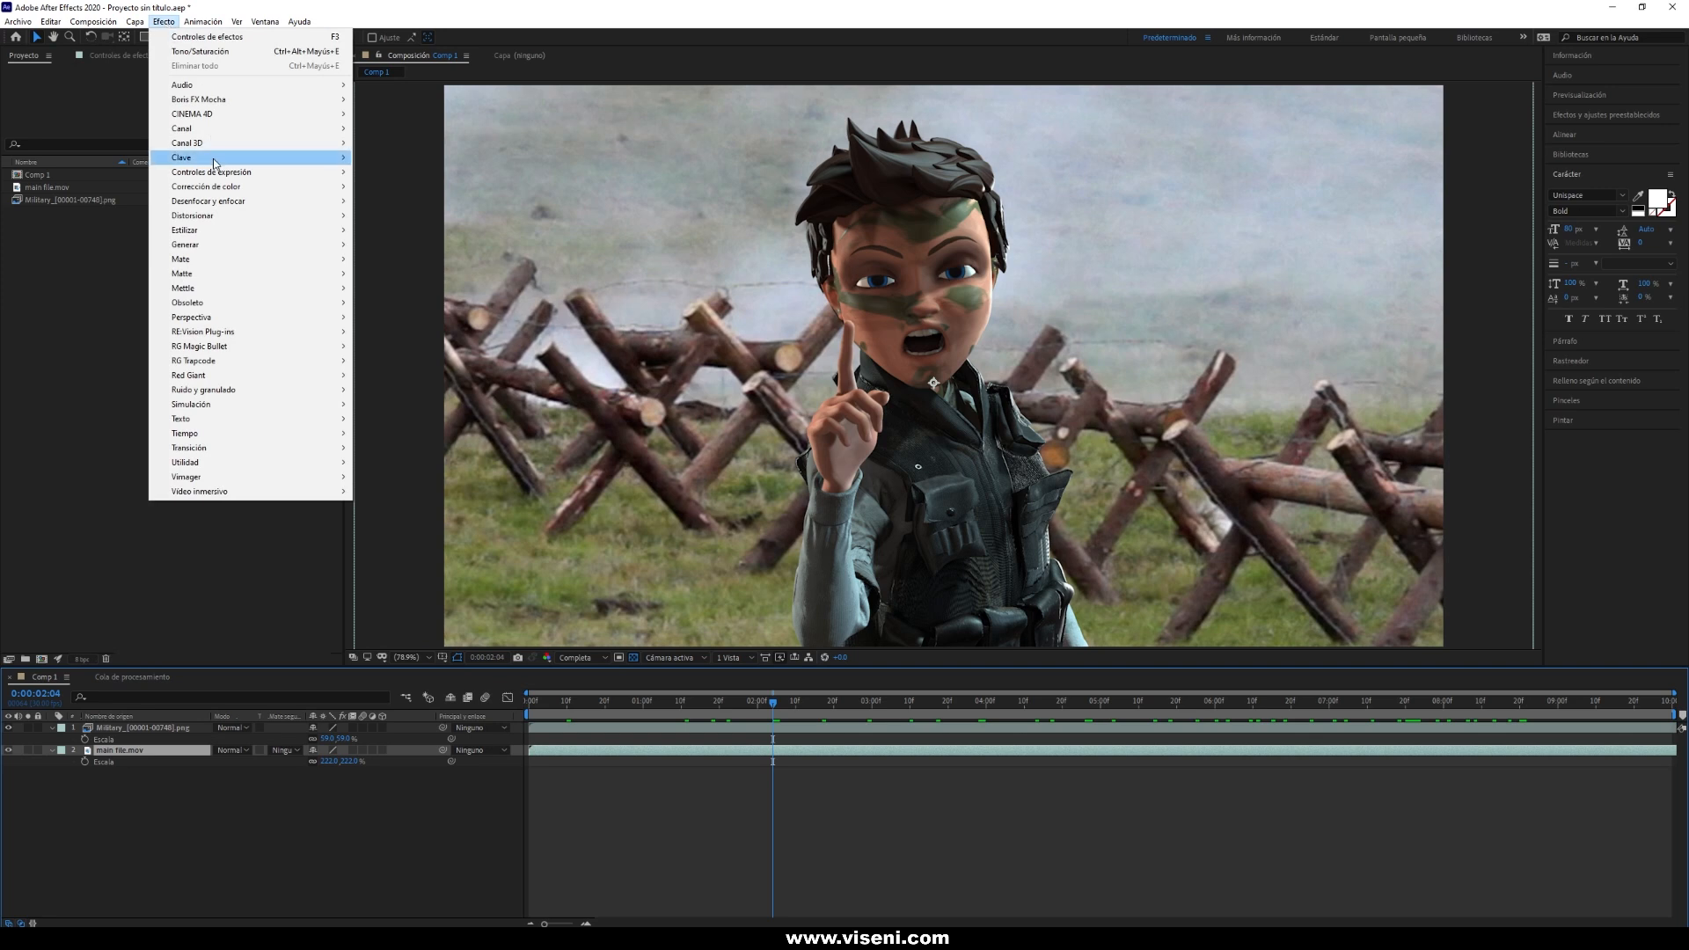
pyautogui.moveTo(220, 204)
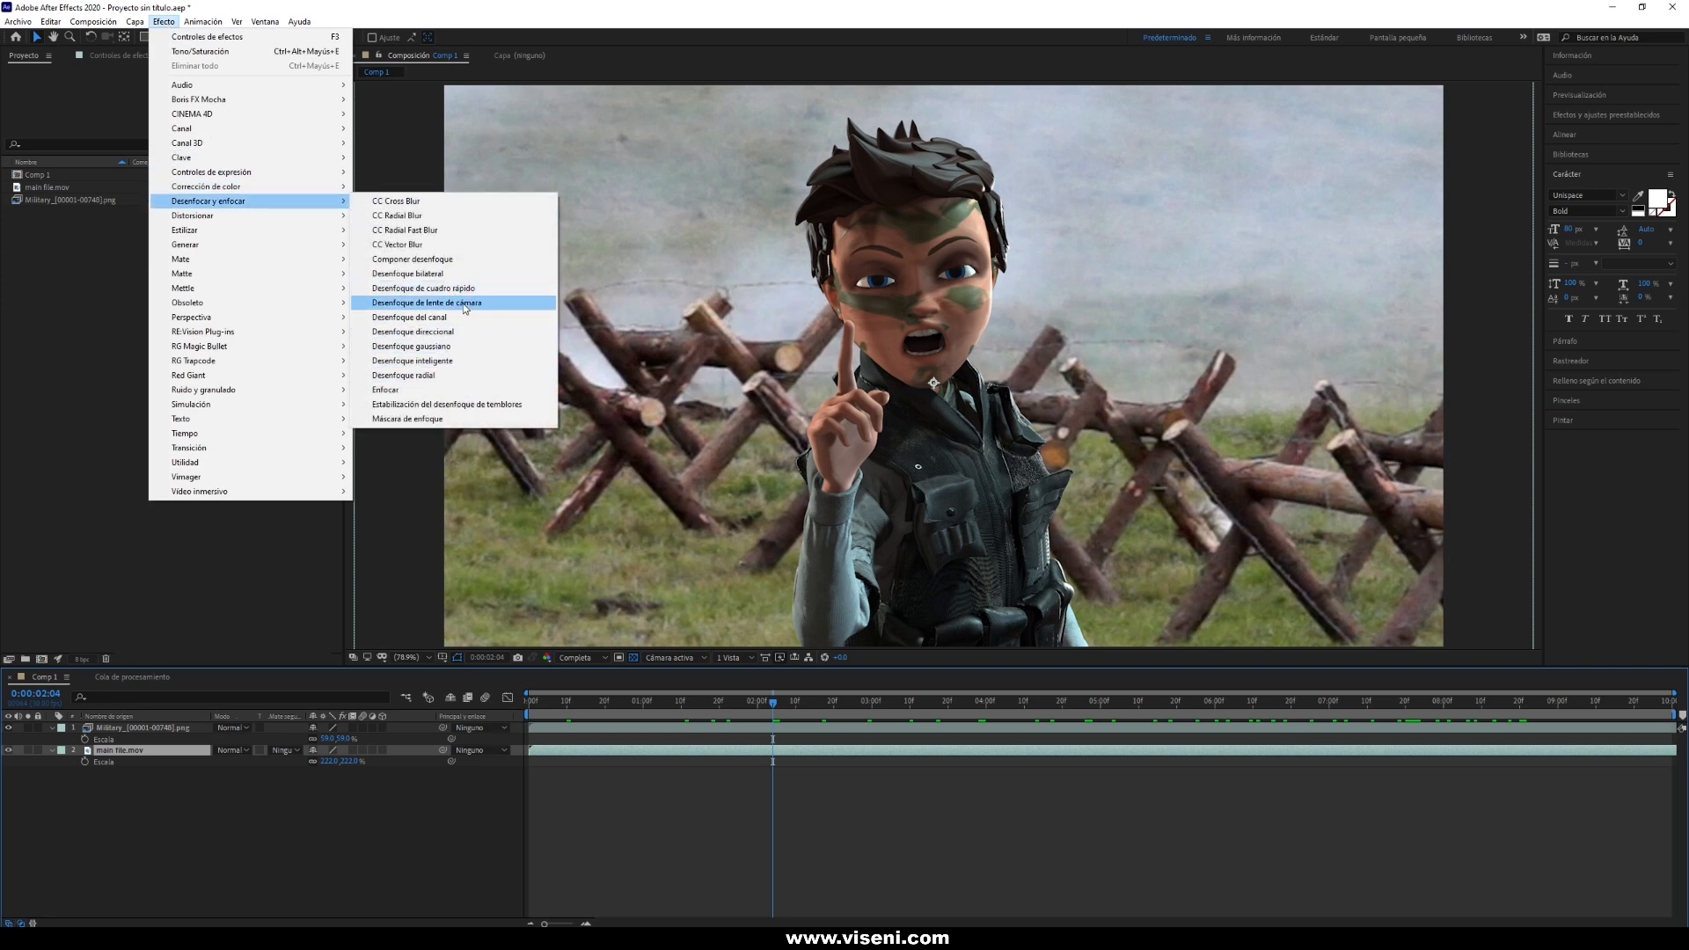
pyautogui.click(432, 304)
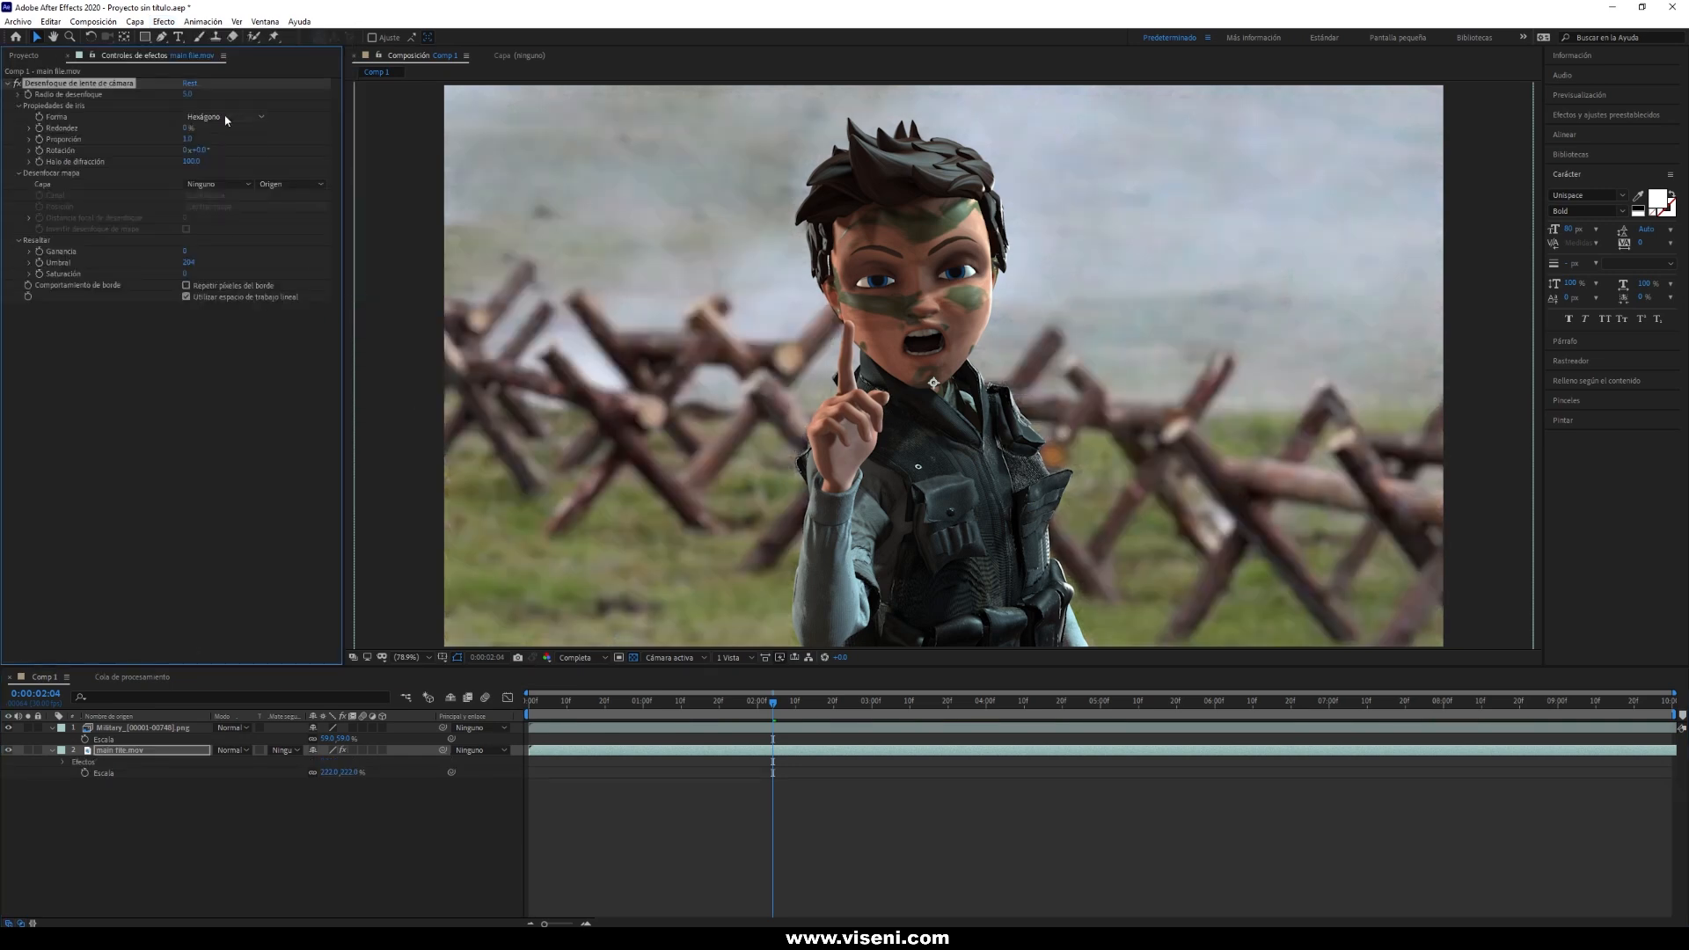
pyautogui.moveTo(186, 94); pyautogui.dragTo(196, 94)
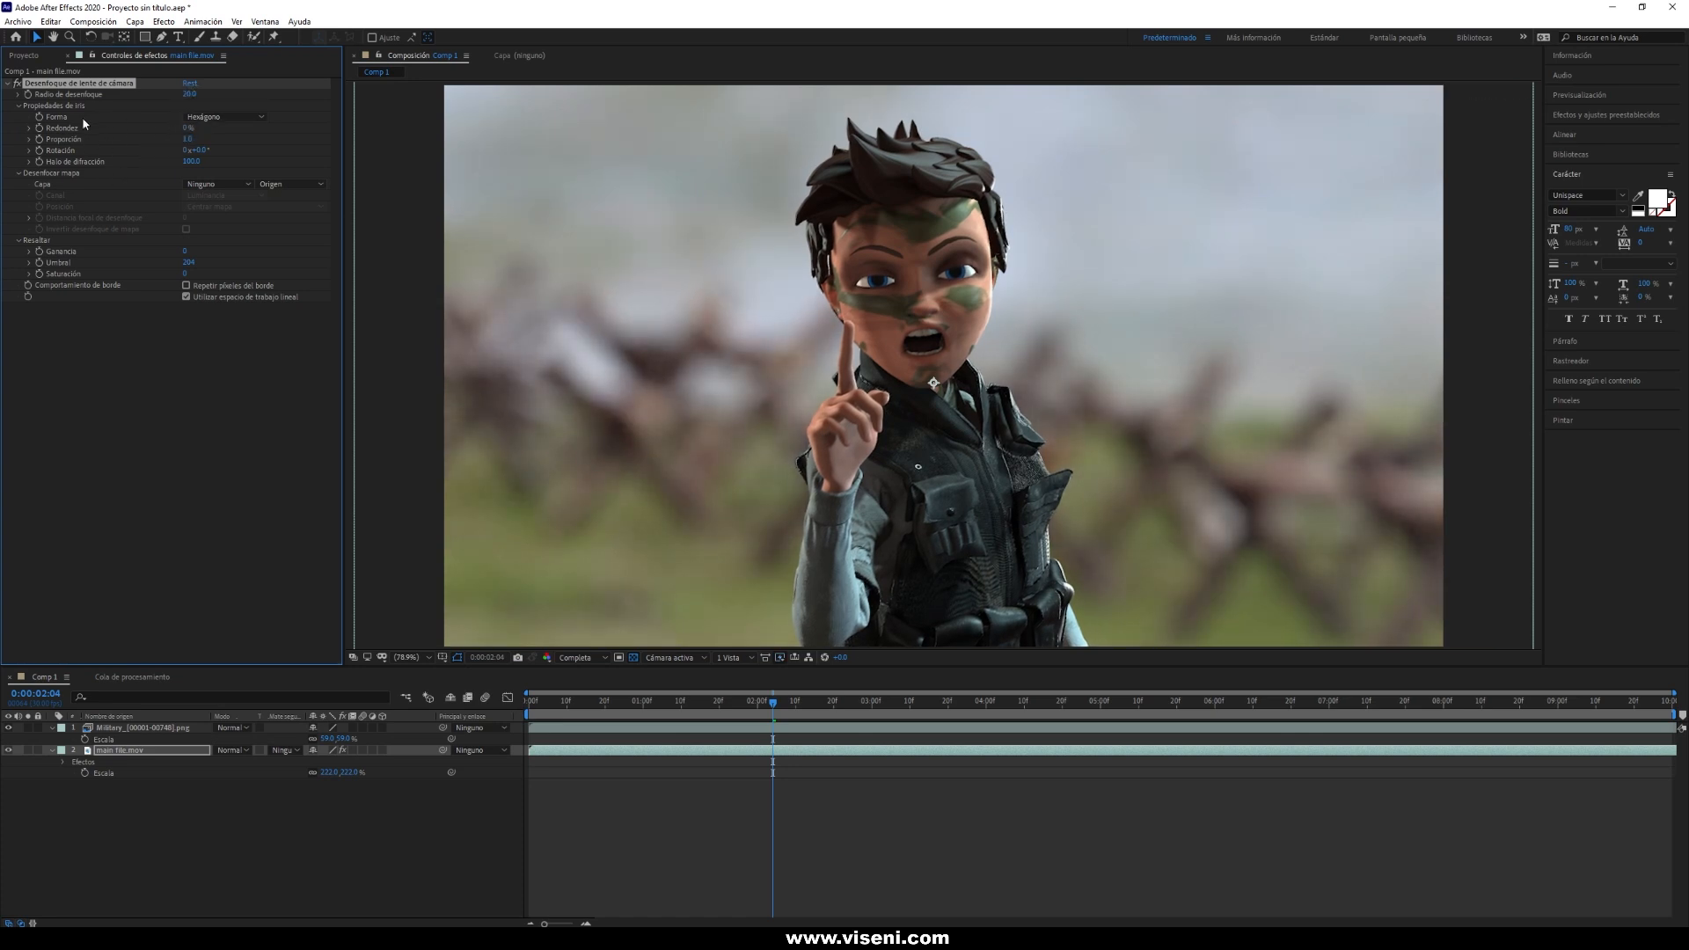
# Try other iris shapes but keep Hexágono, lower the background's blur radius to about 11, and return to the first frame.
pyautogui.click(224, 117)
pyautogui.click(216, 153)
pyautogui.click(207, 119)
pyautogui.click(212, 164)
pyautogui.moveTo(191, 94); pyautogui.dragTo(179, 94)
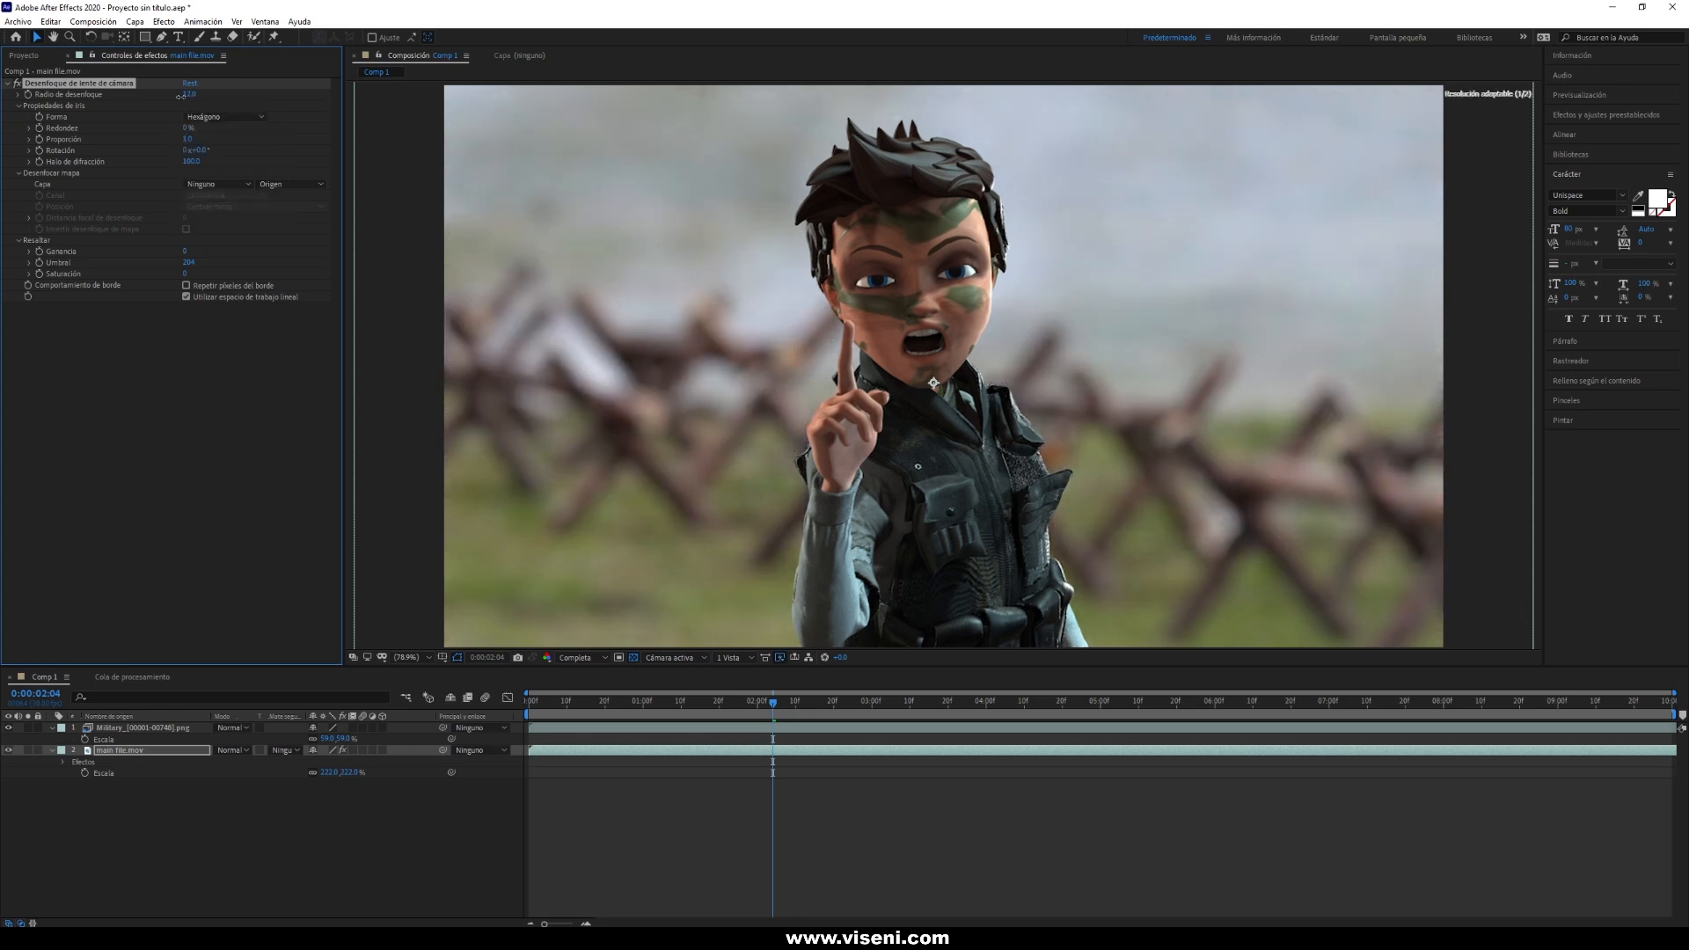
pyautogui.click(383, 810)
pyautogui.moveTo(606, 702); pyautogui.dragTo(509, 748)
# Import motionVFX_fire_smoke_from_bottom_left_05.mp4 and place it above the Military layer in the composition.
pyautogui.click(130, 727)
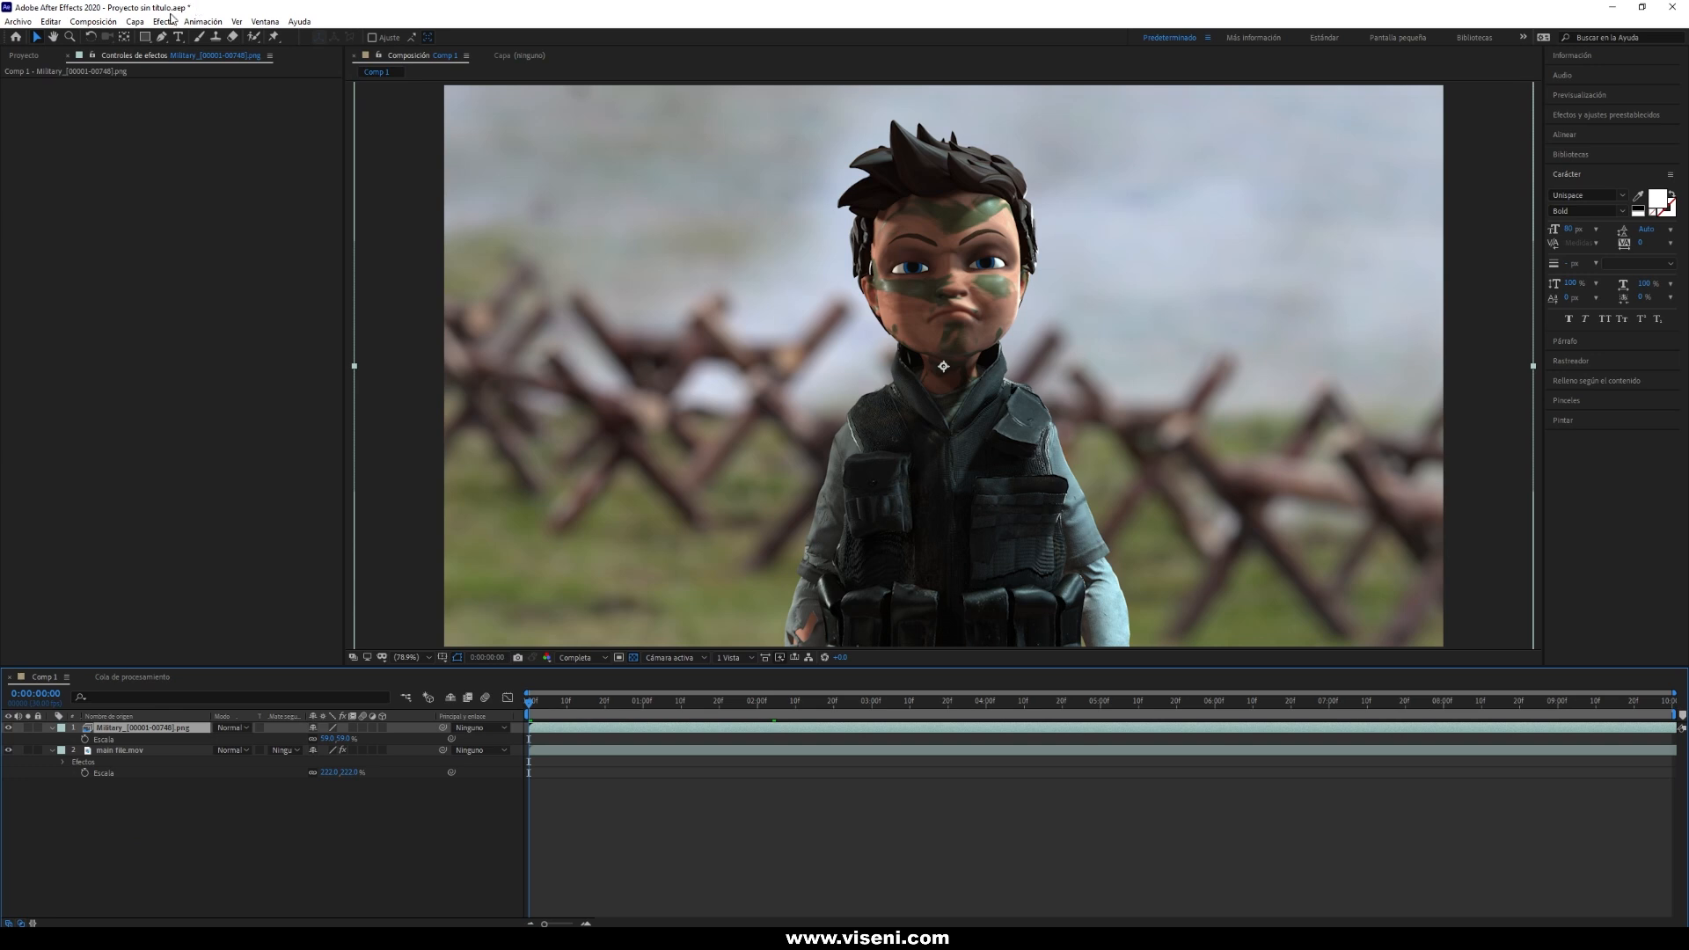
pyautogui.hotkey('ctrl', 'i')
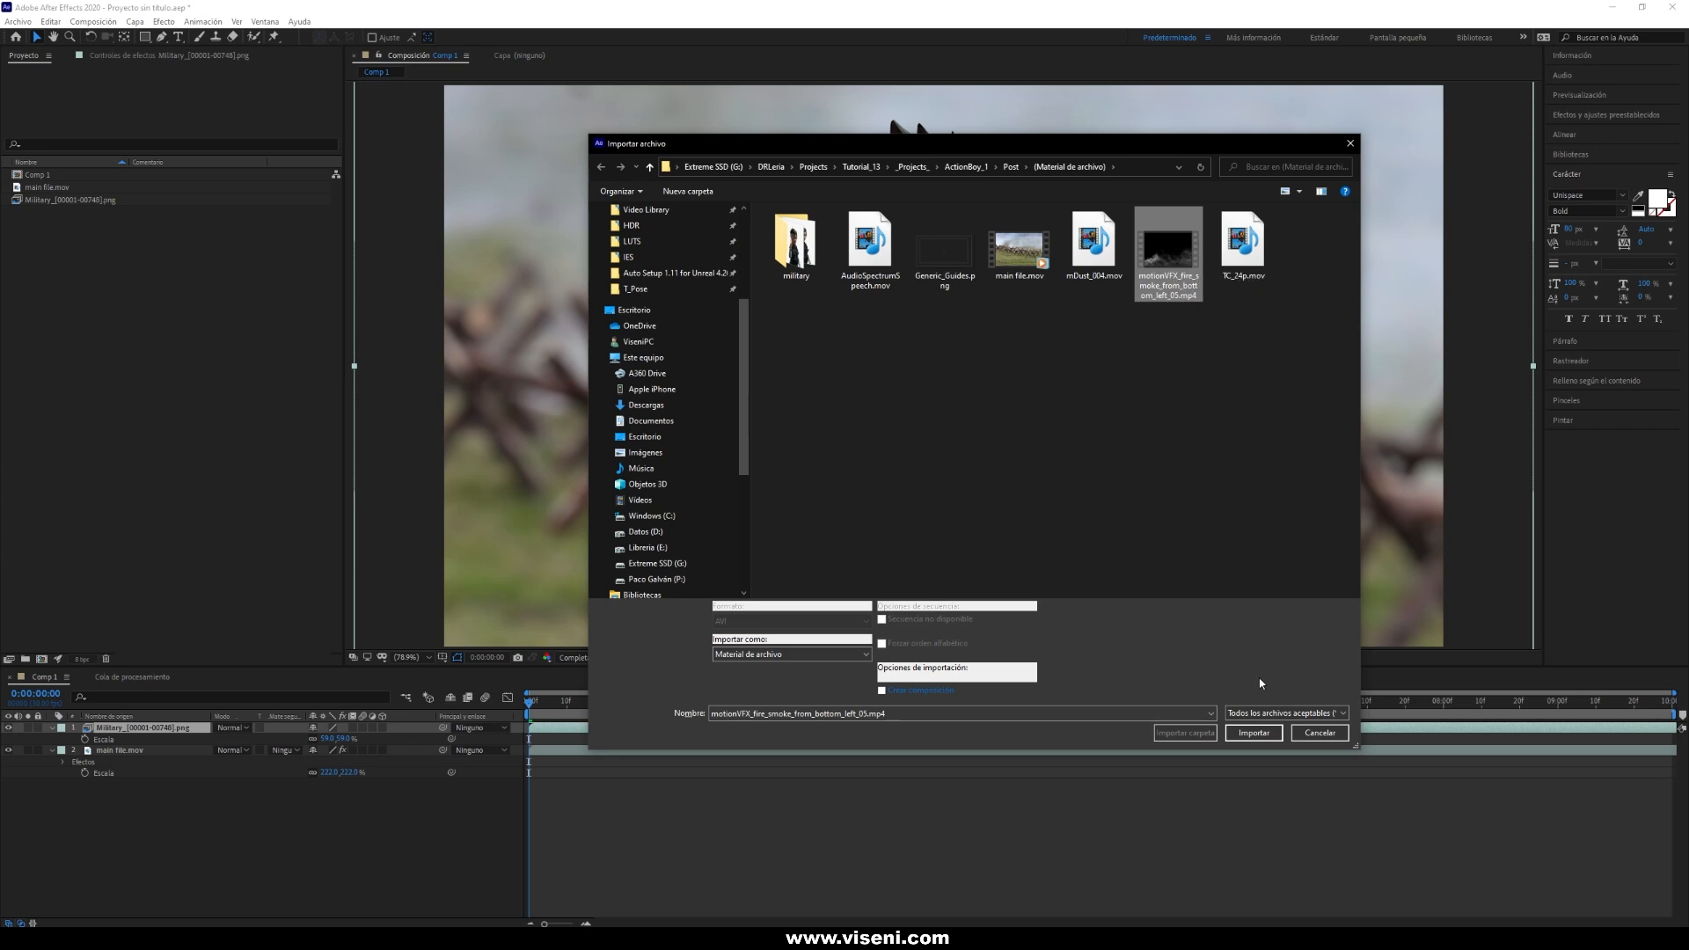
pyautogui.click(1254, 733)
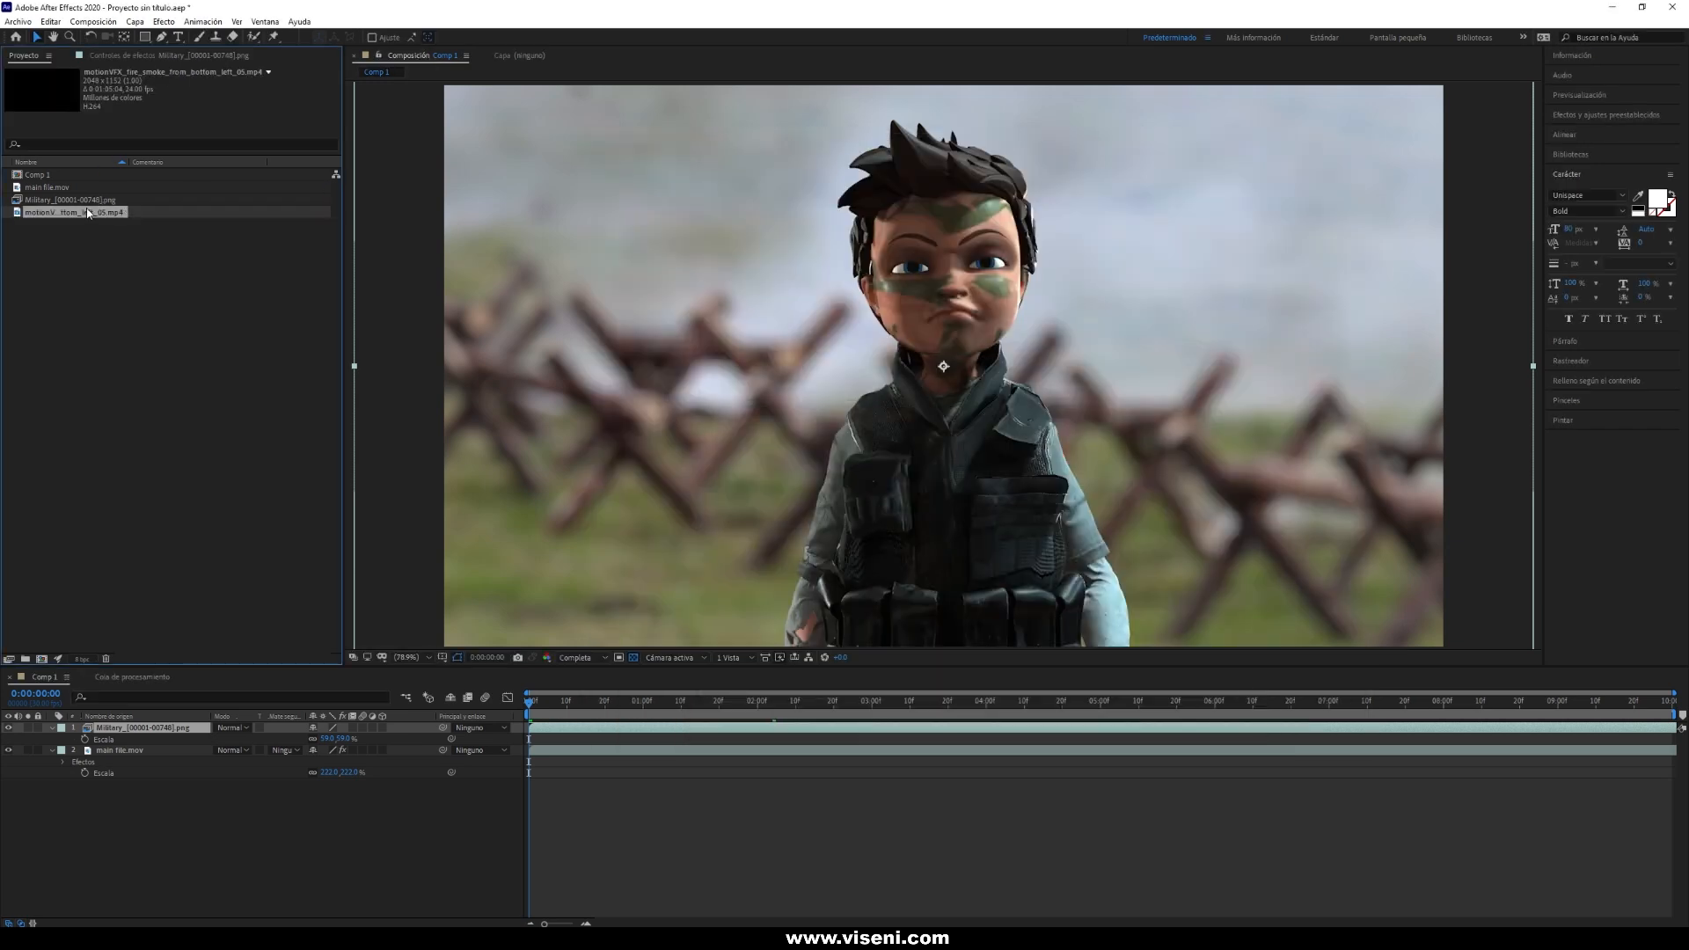
pyautogui.moveTo(164, 719); pyautogui.dragTo(165, 723)
# Hide the timeline's Modos column and show it again.
pyautogui.rightClick(226, 717)
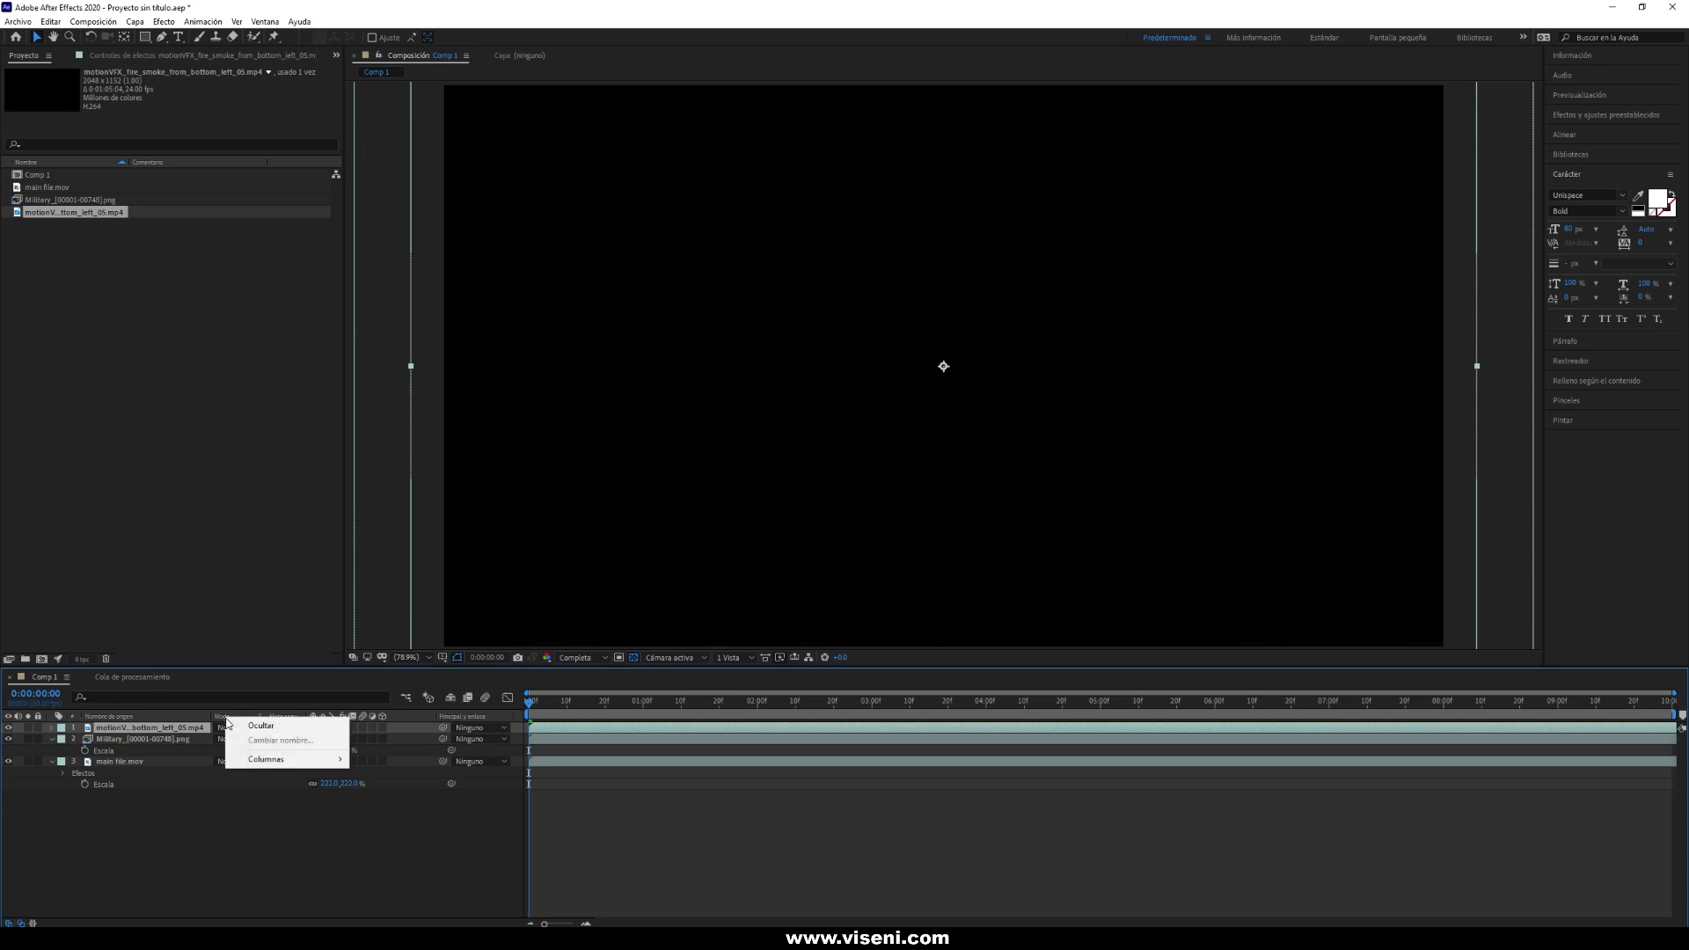
pyautogui.moveTo(268, 761)
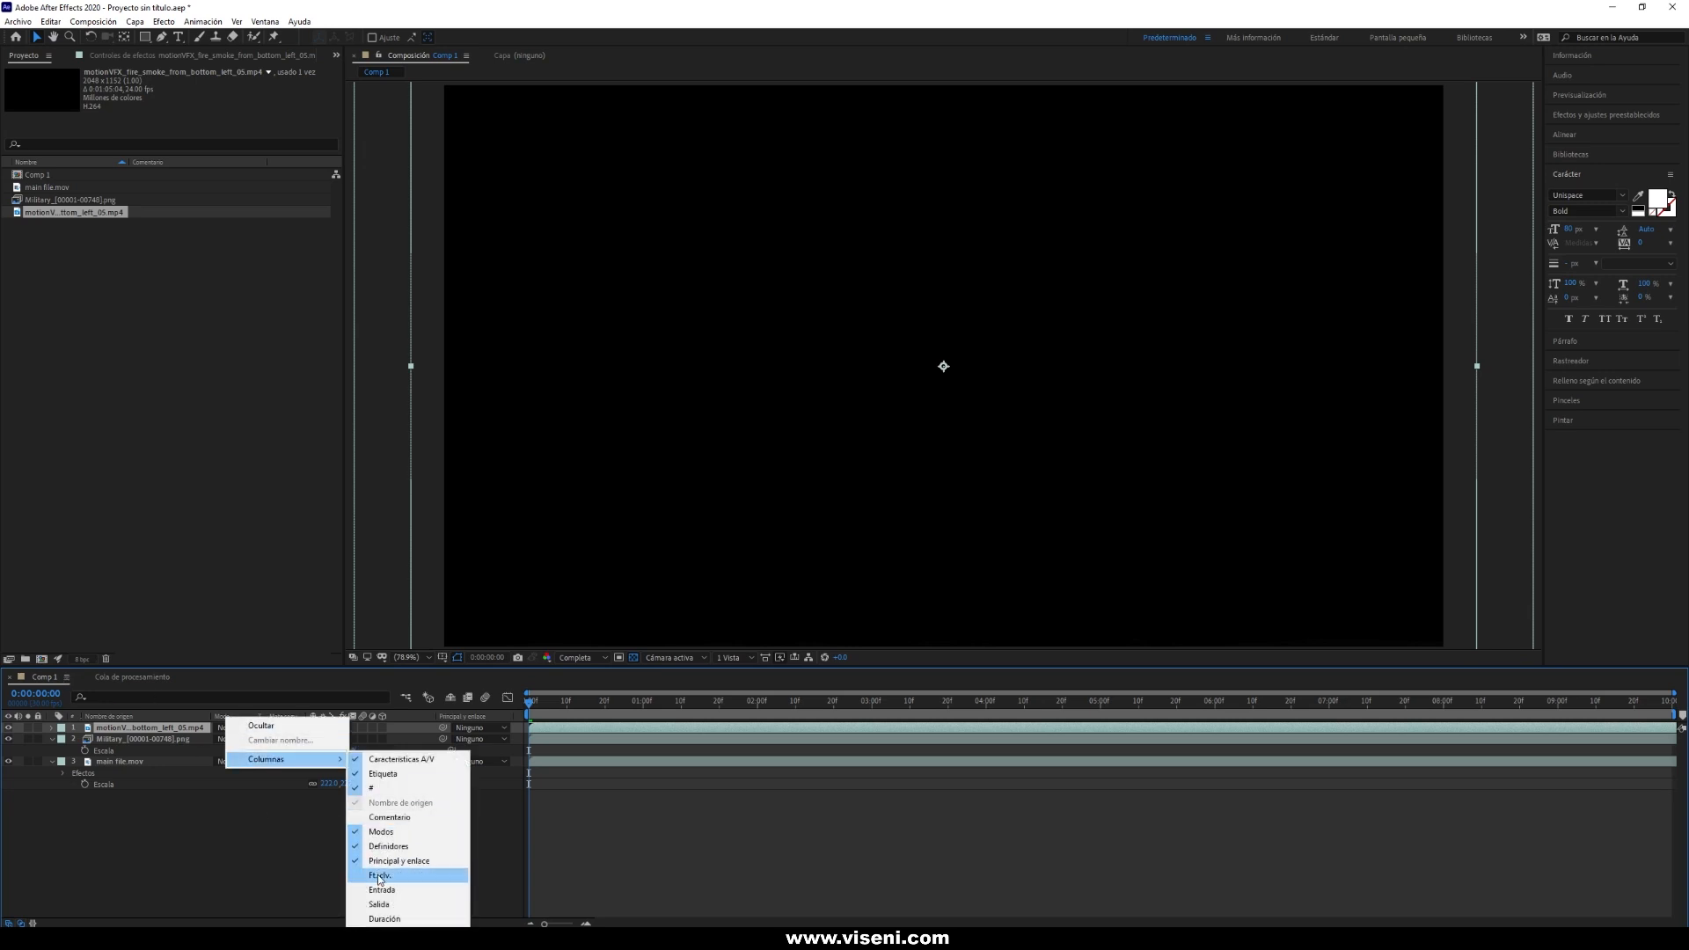
pyautogui.click(369, 832)
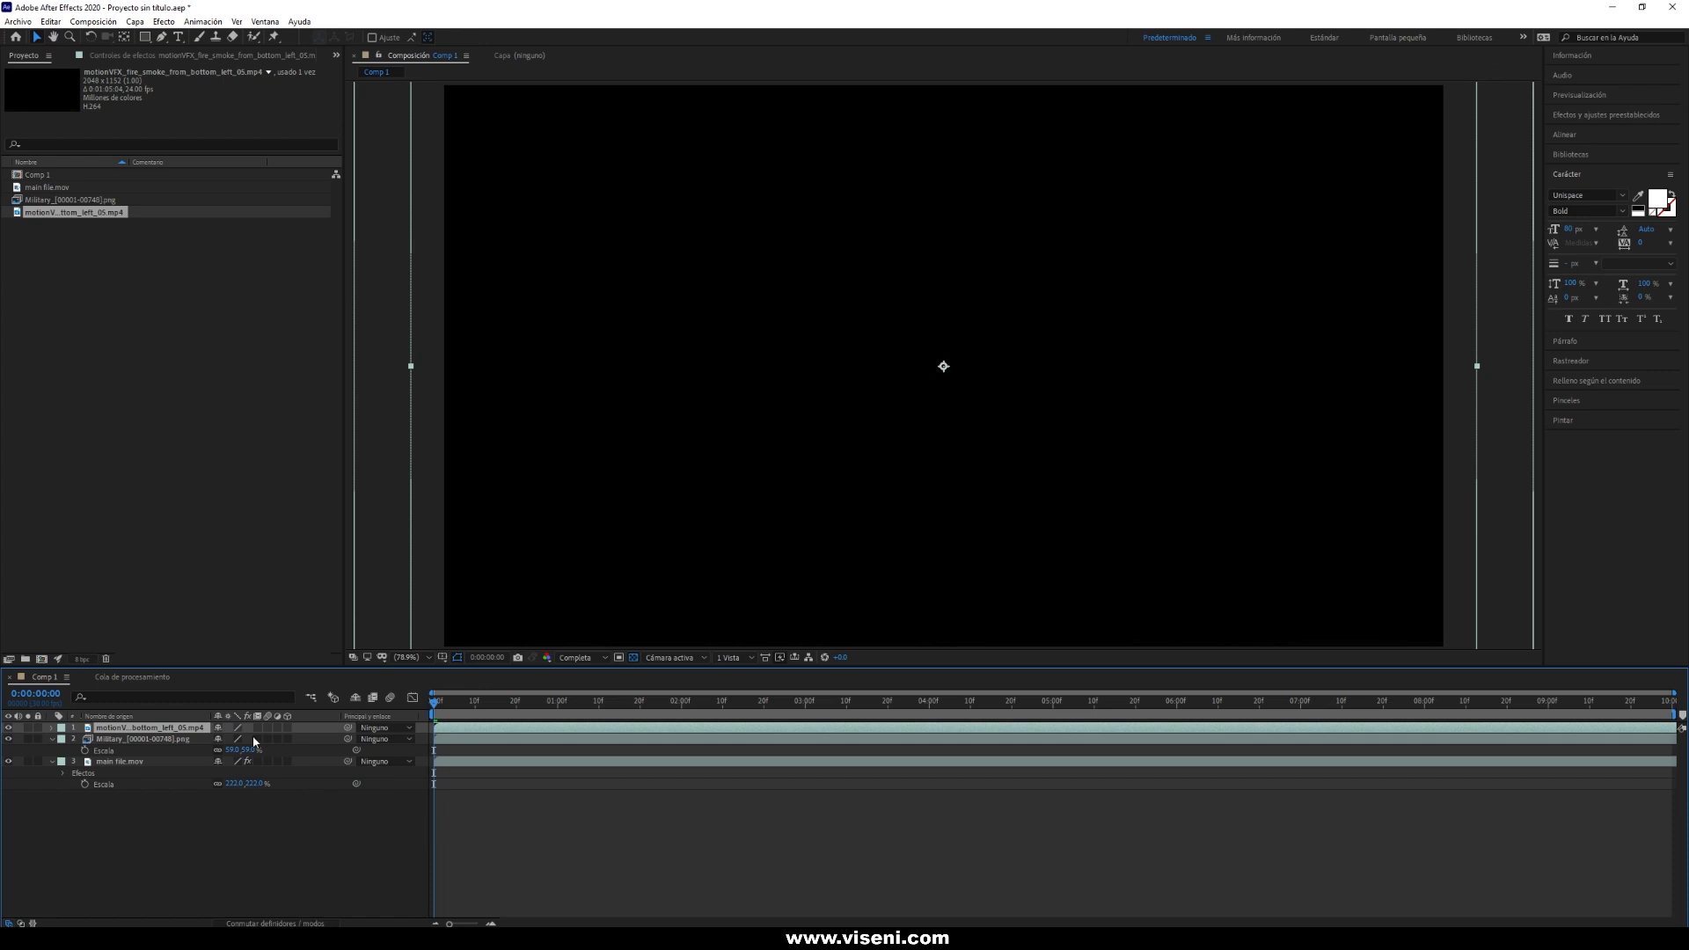
pyautogui.rightClick(214, 719)
pyautogui.moveTo(275, 761)
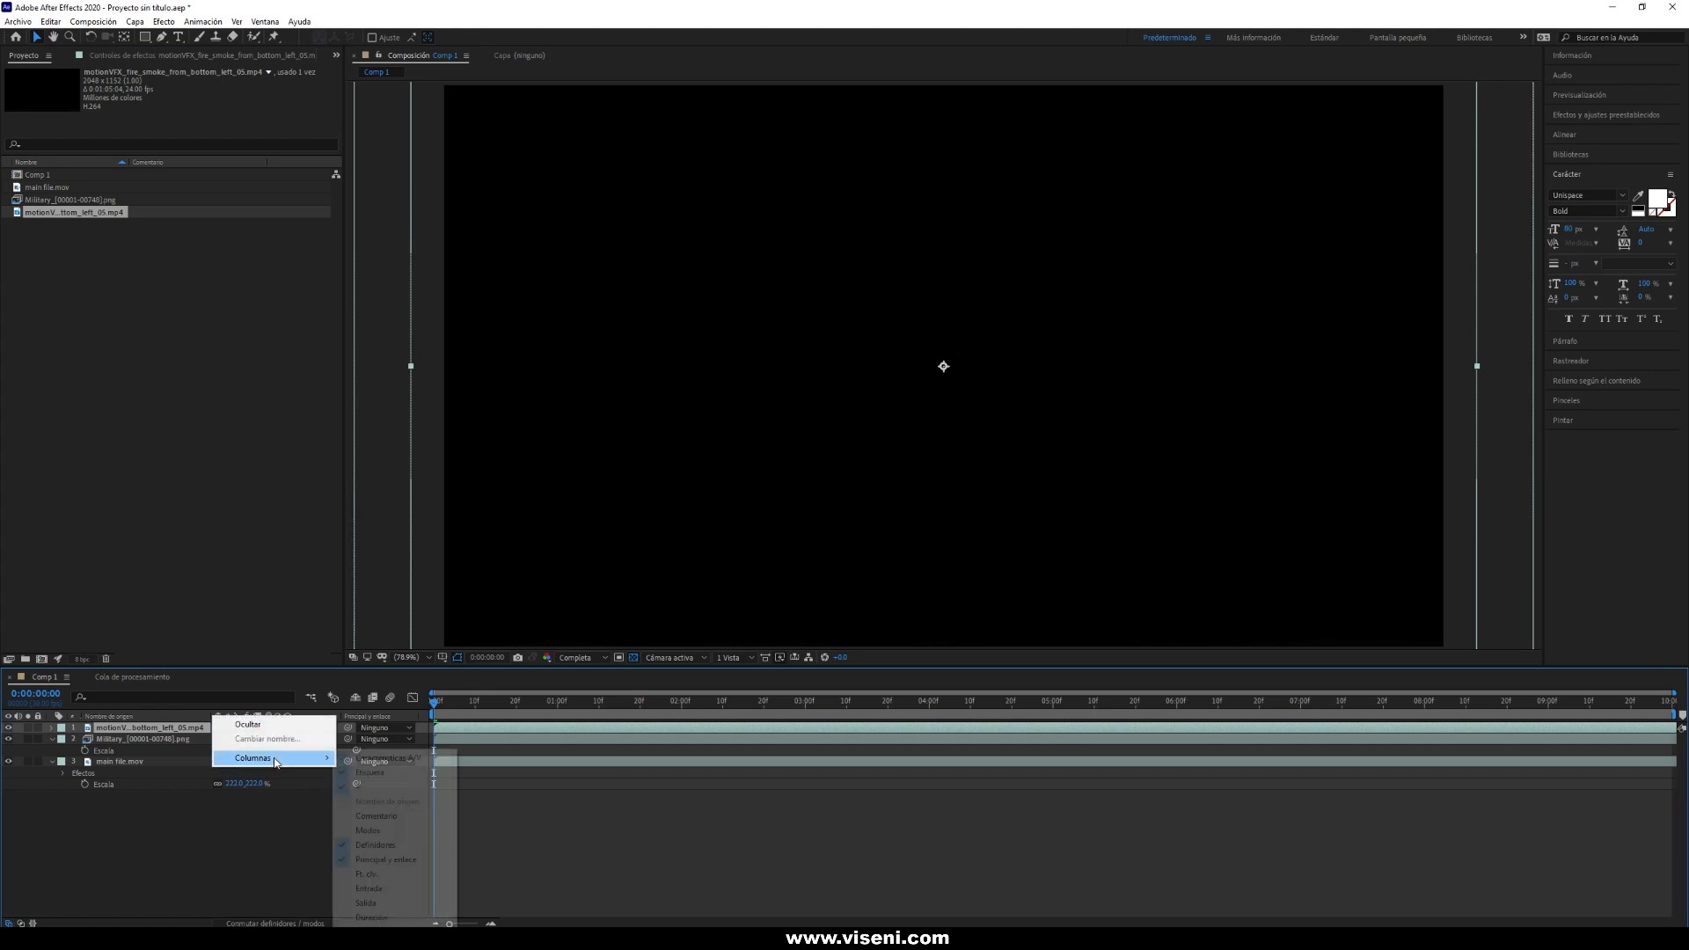
pyautogui.click(370, 831)
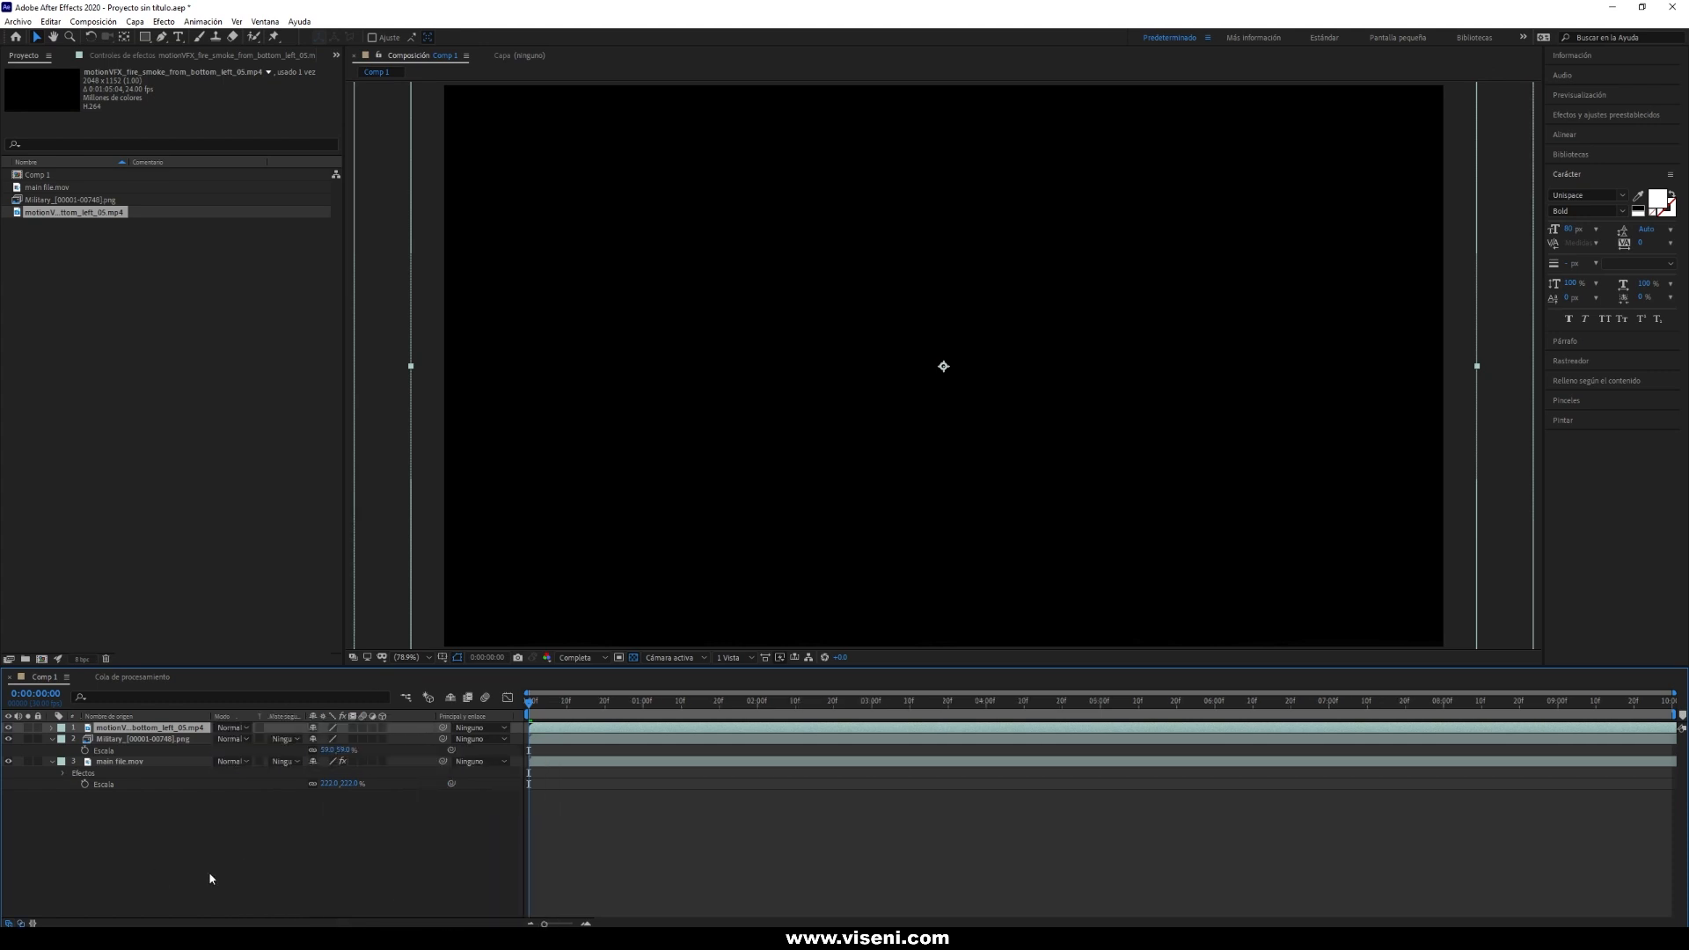
# Set the smoke layer's blending mode to Pantalla and scrub the start of the composition.
pyautogui.click(242, 729)
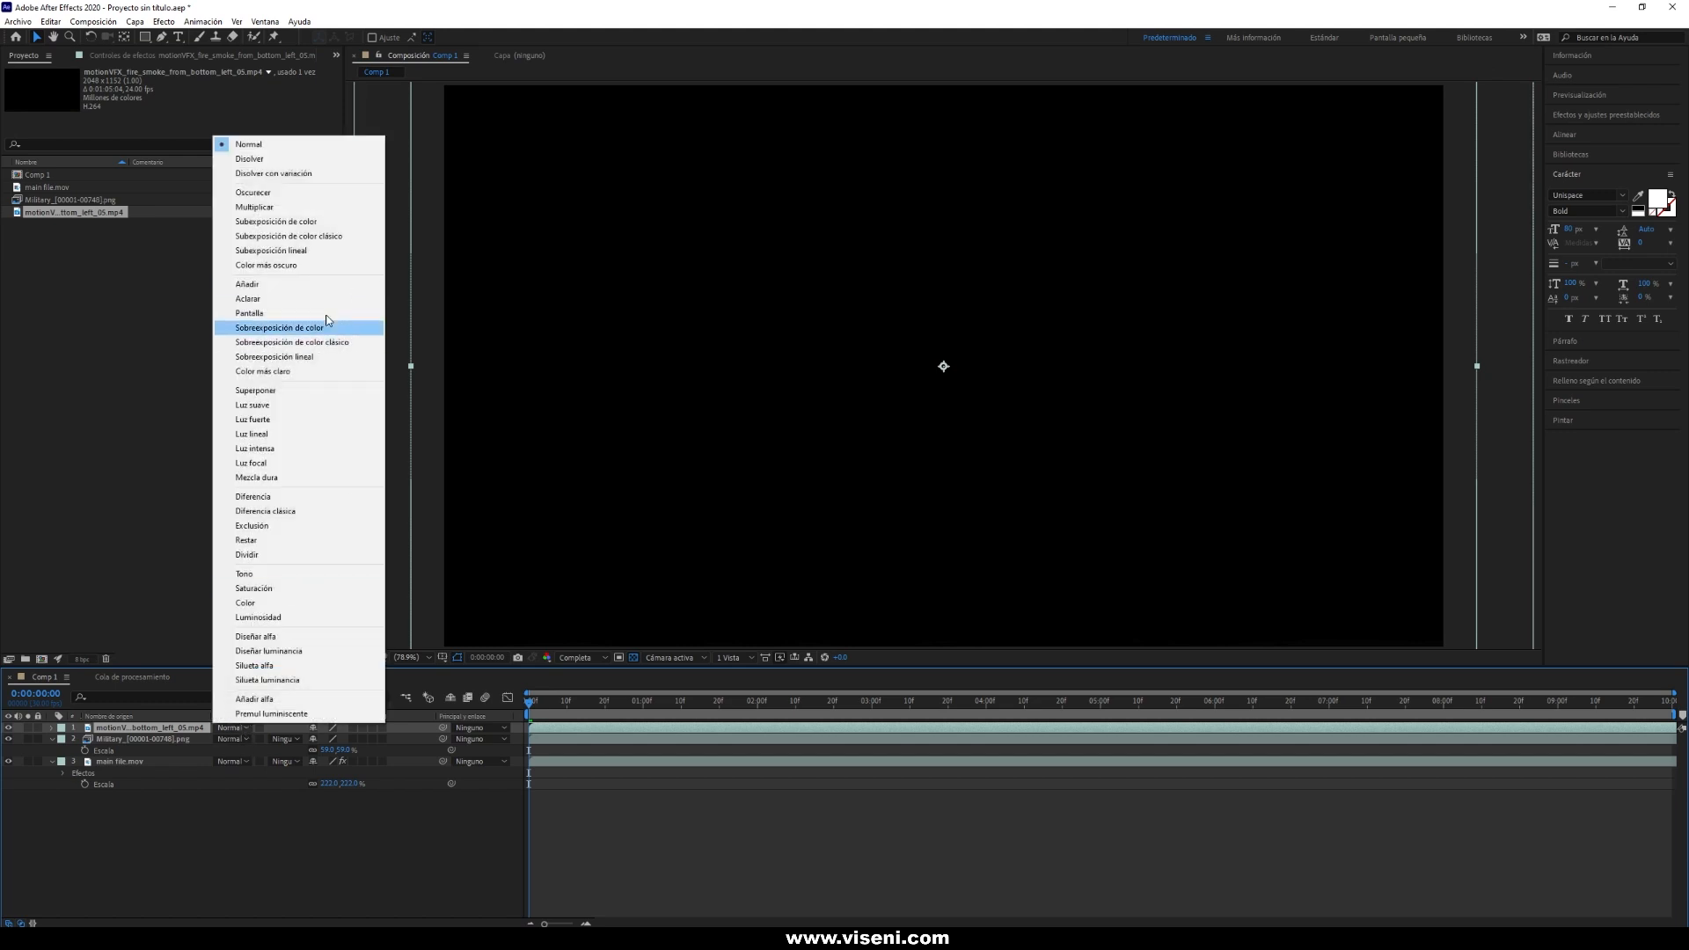
pyautogui.click(299, 313)
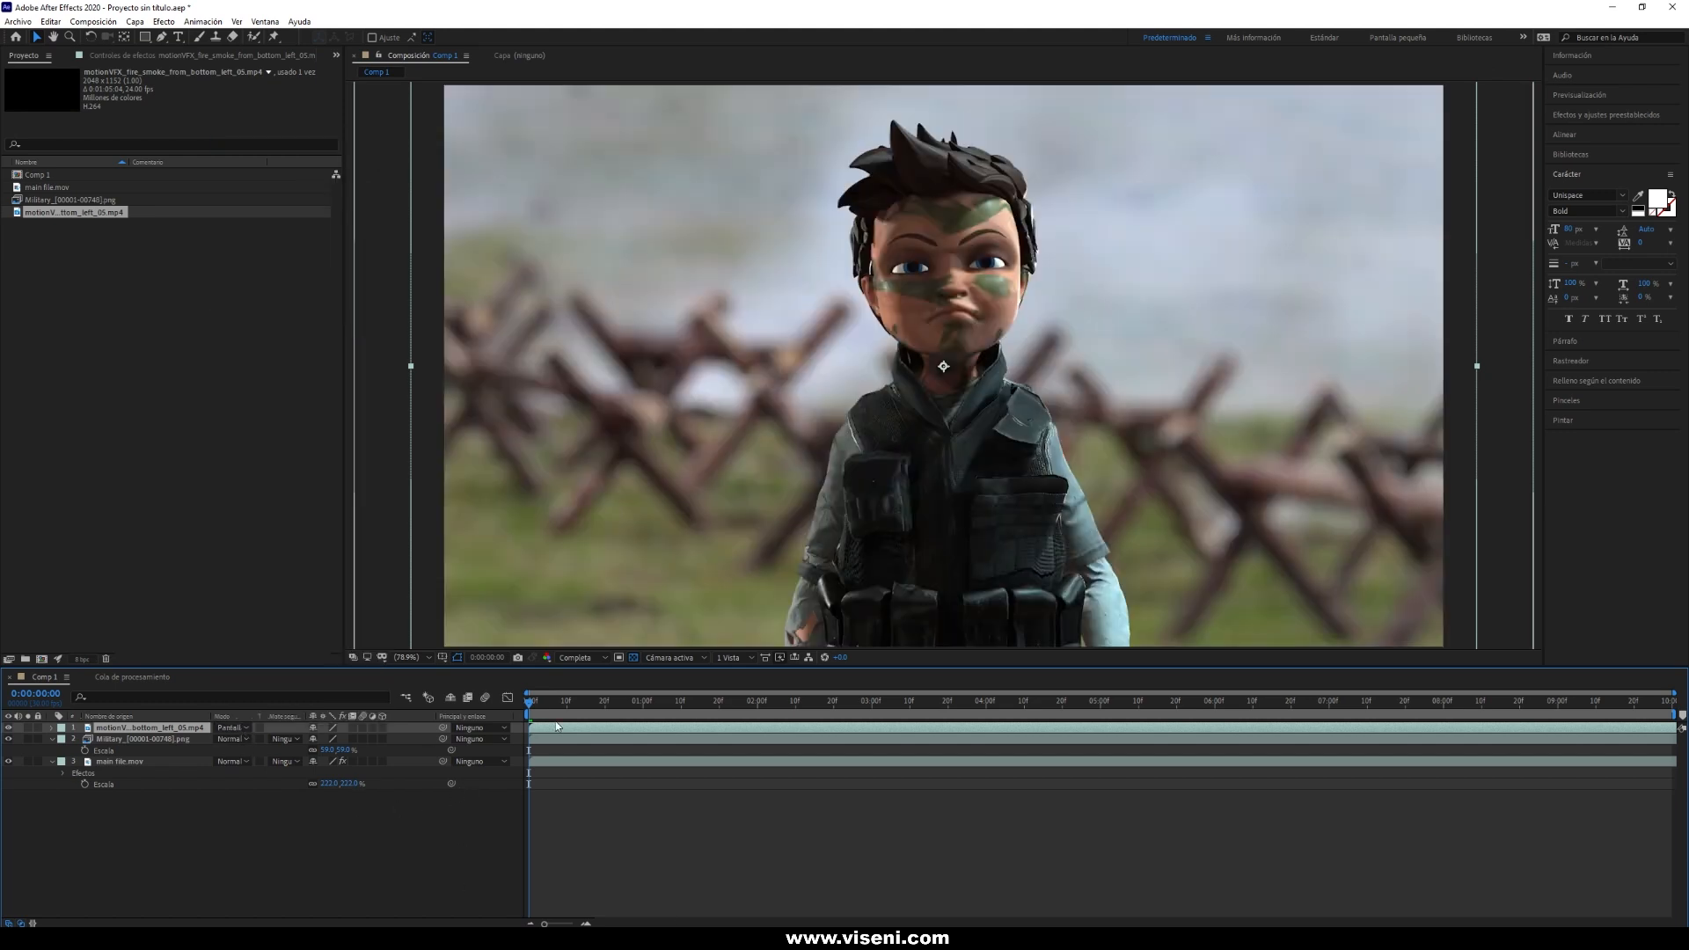
pyautogui.moveTo(683, 702); pyautogui.dragTo(386, 709)
# Slide the smoke layer earlier in time so the smoke is already developed, and preview the composite.
pyautogui.moveTo(968, 731); pyautogui.dragTo(434, 777)
pyautogui.click(434, 776)
pyautogui.moveTo(595, 702); pyautogui.dragTo(704, 702)
pyautogui.press('space')
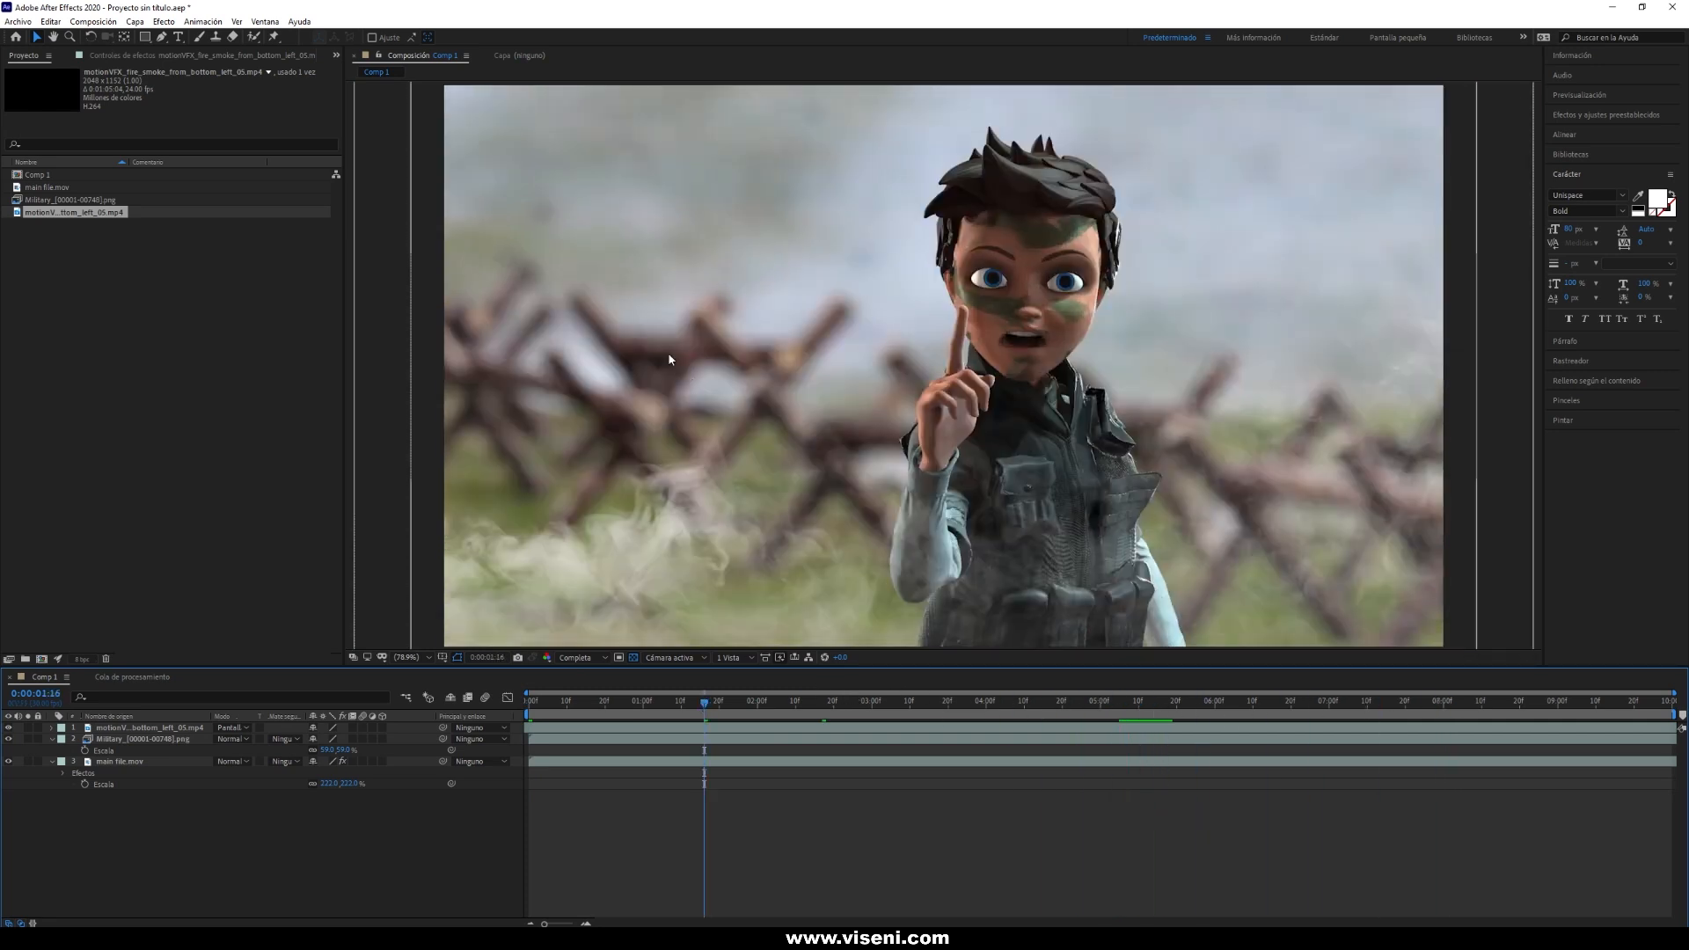
pyautogui.moveTo(795, 712); pyautogui.dragTo(1181, 710)
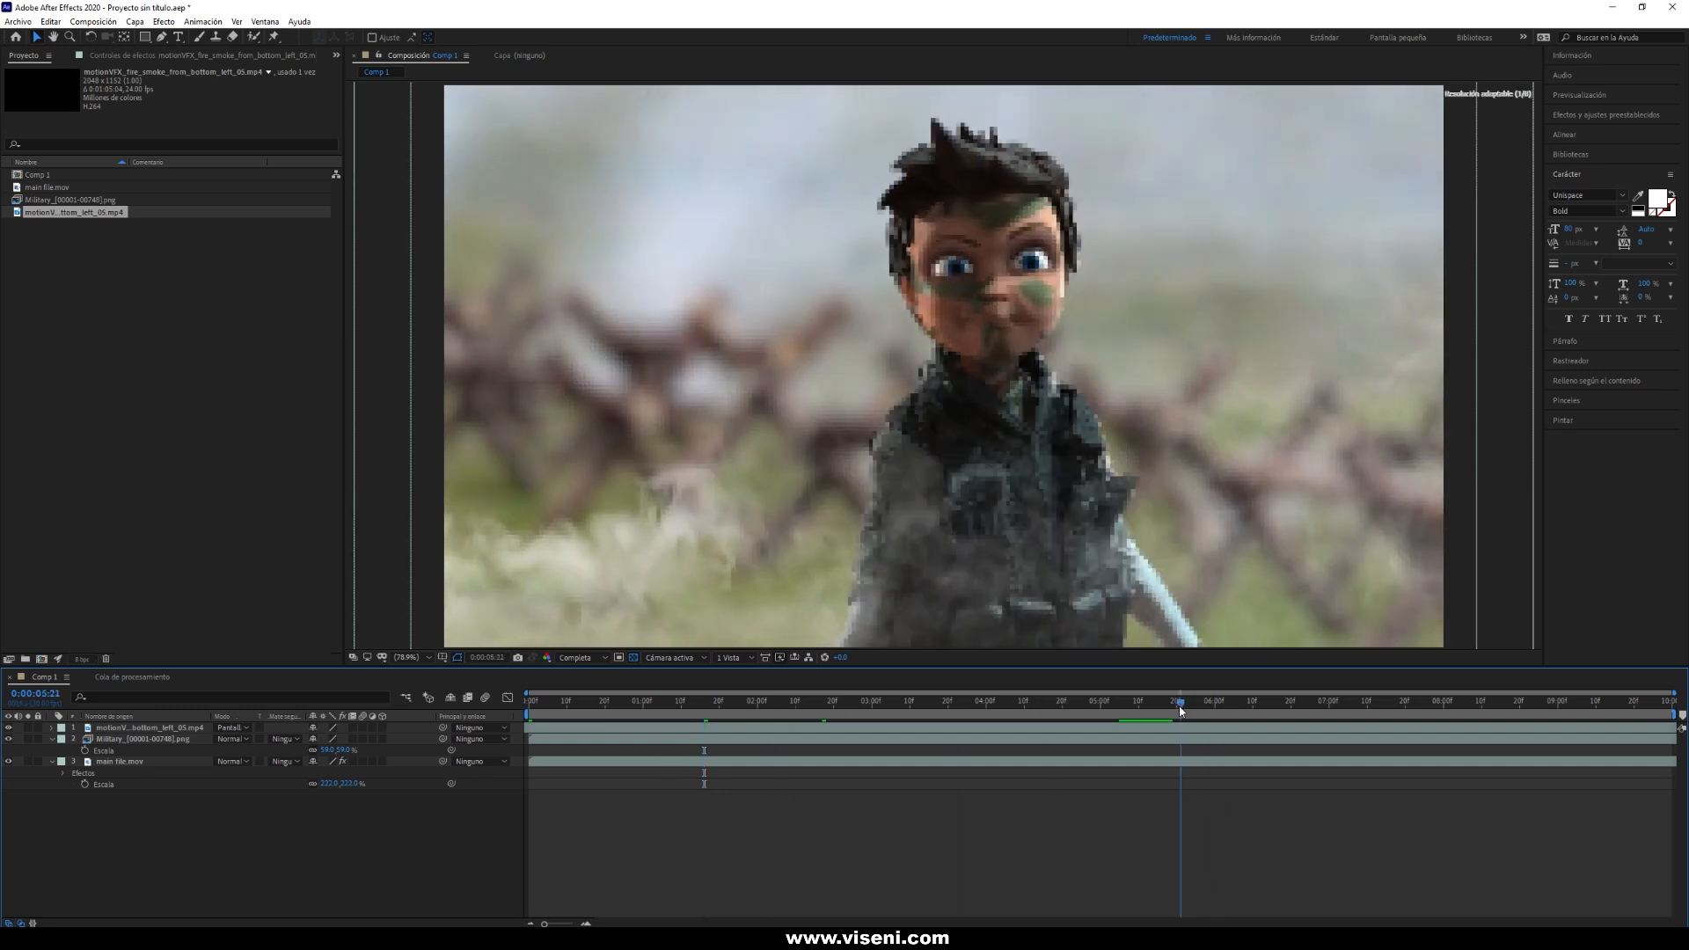
# Apply the Tinción effect to the smoke layer and map its white to a pale blue.
pyautogui.click(145, 728)
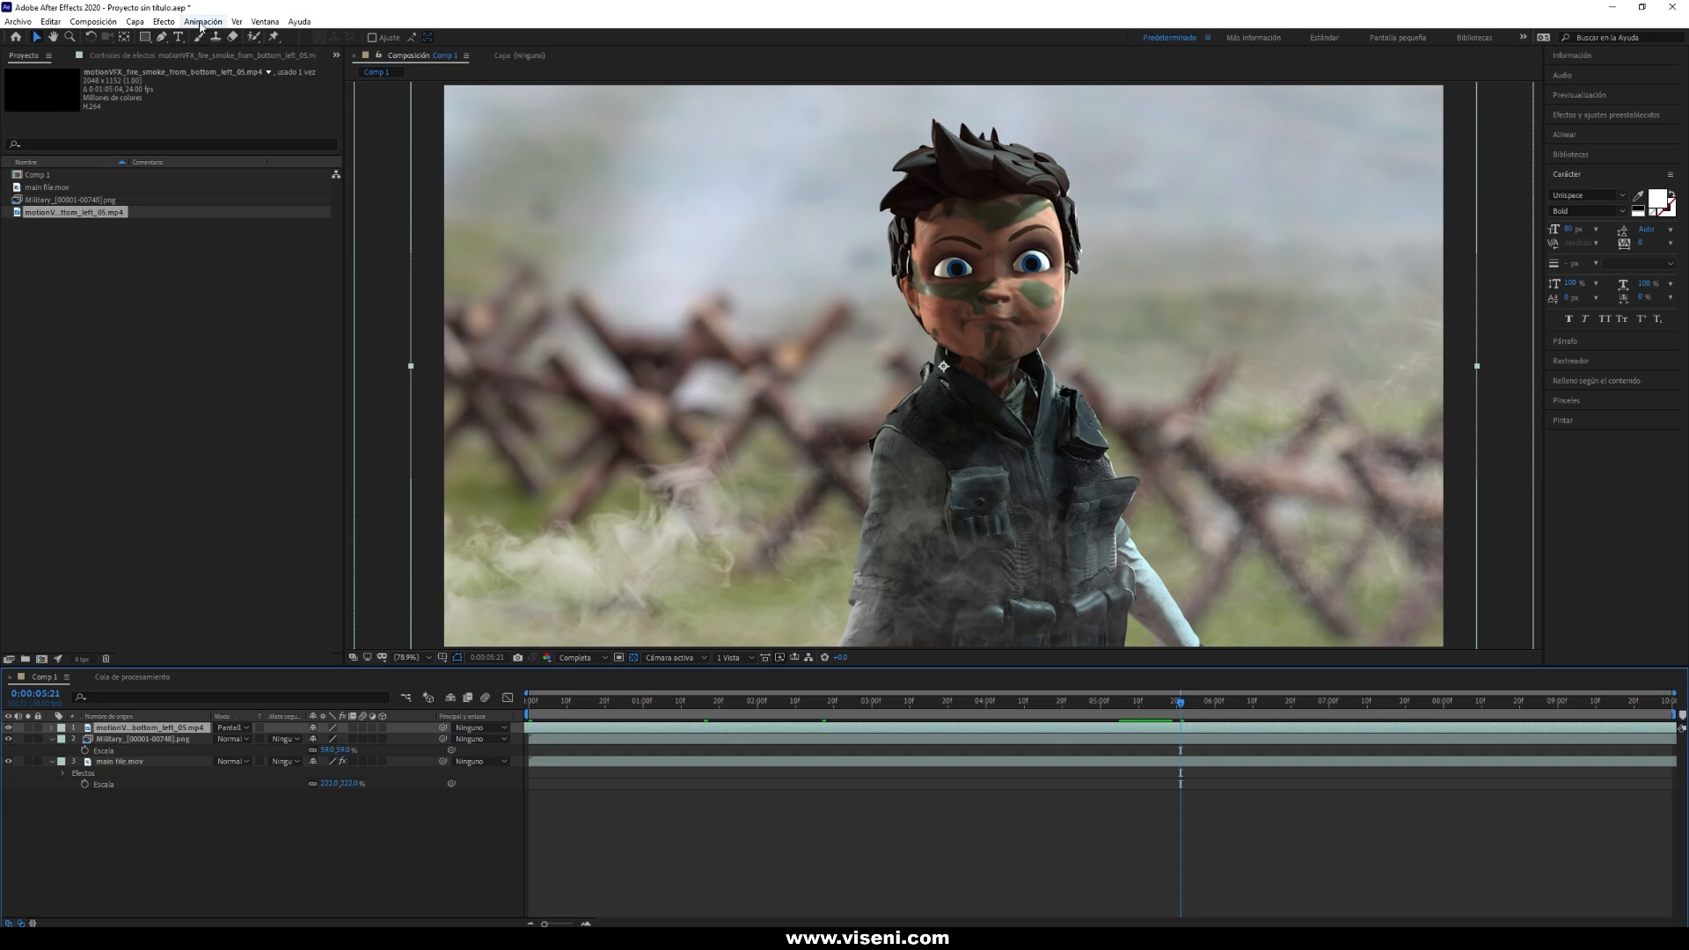
pyautogui.click(164, 21)
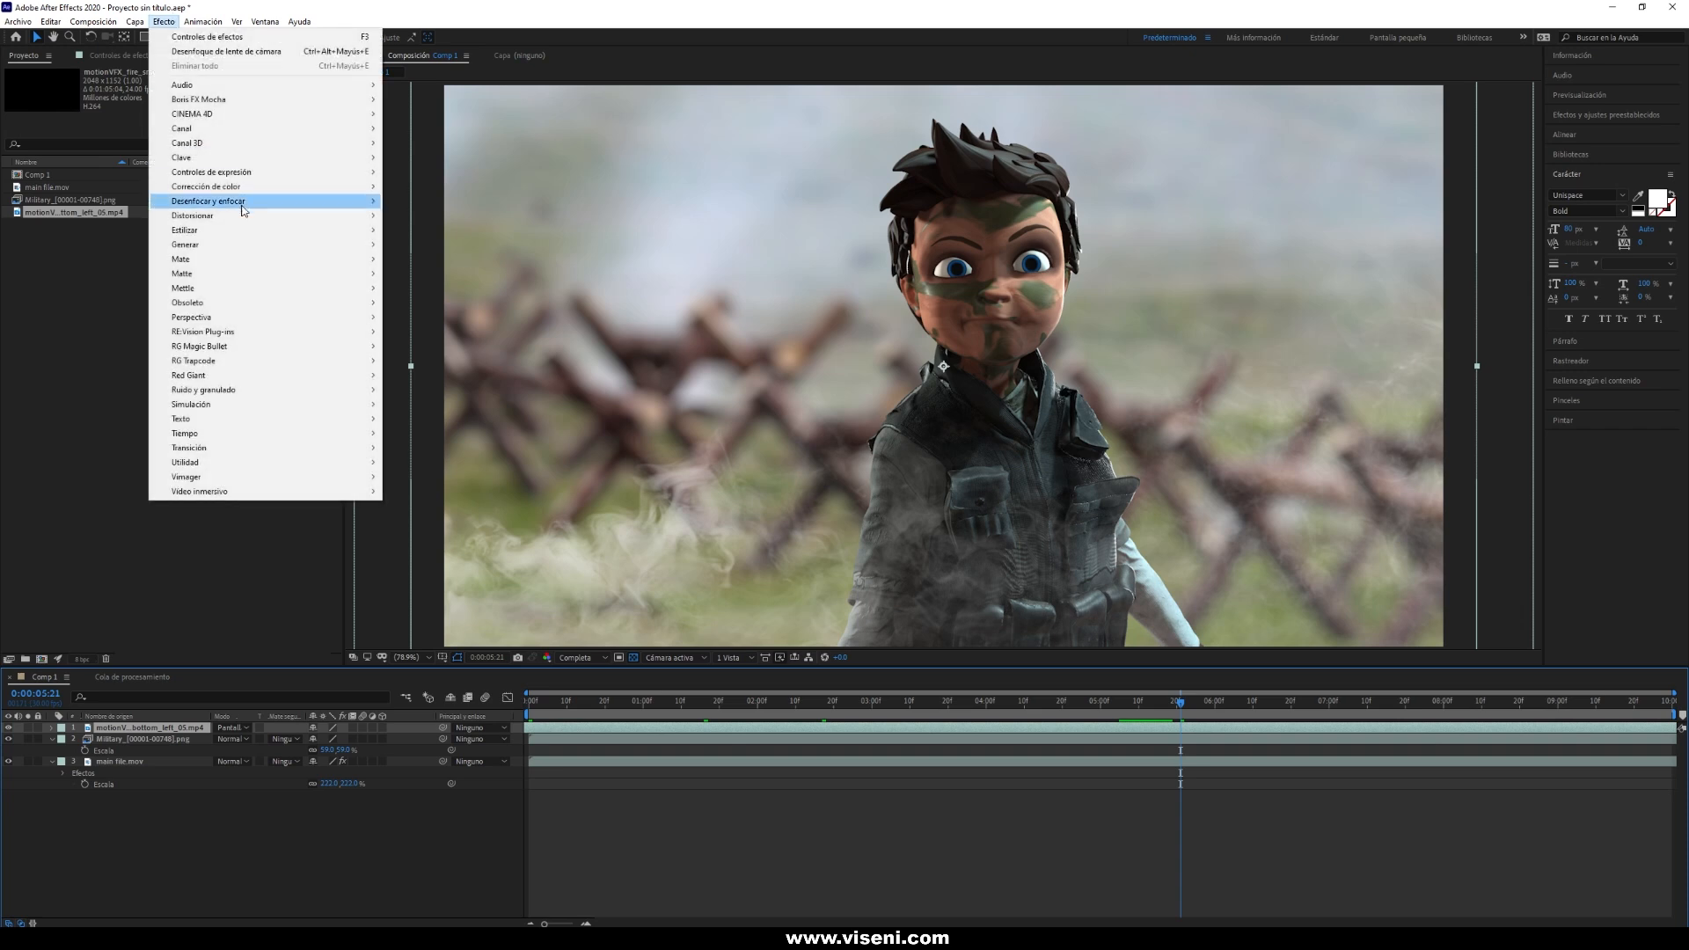
pyautogui.moveTo(244, 189)
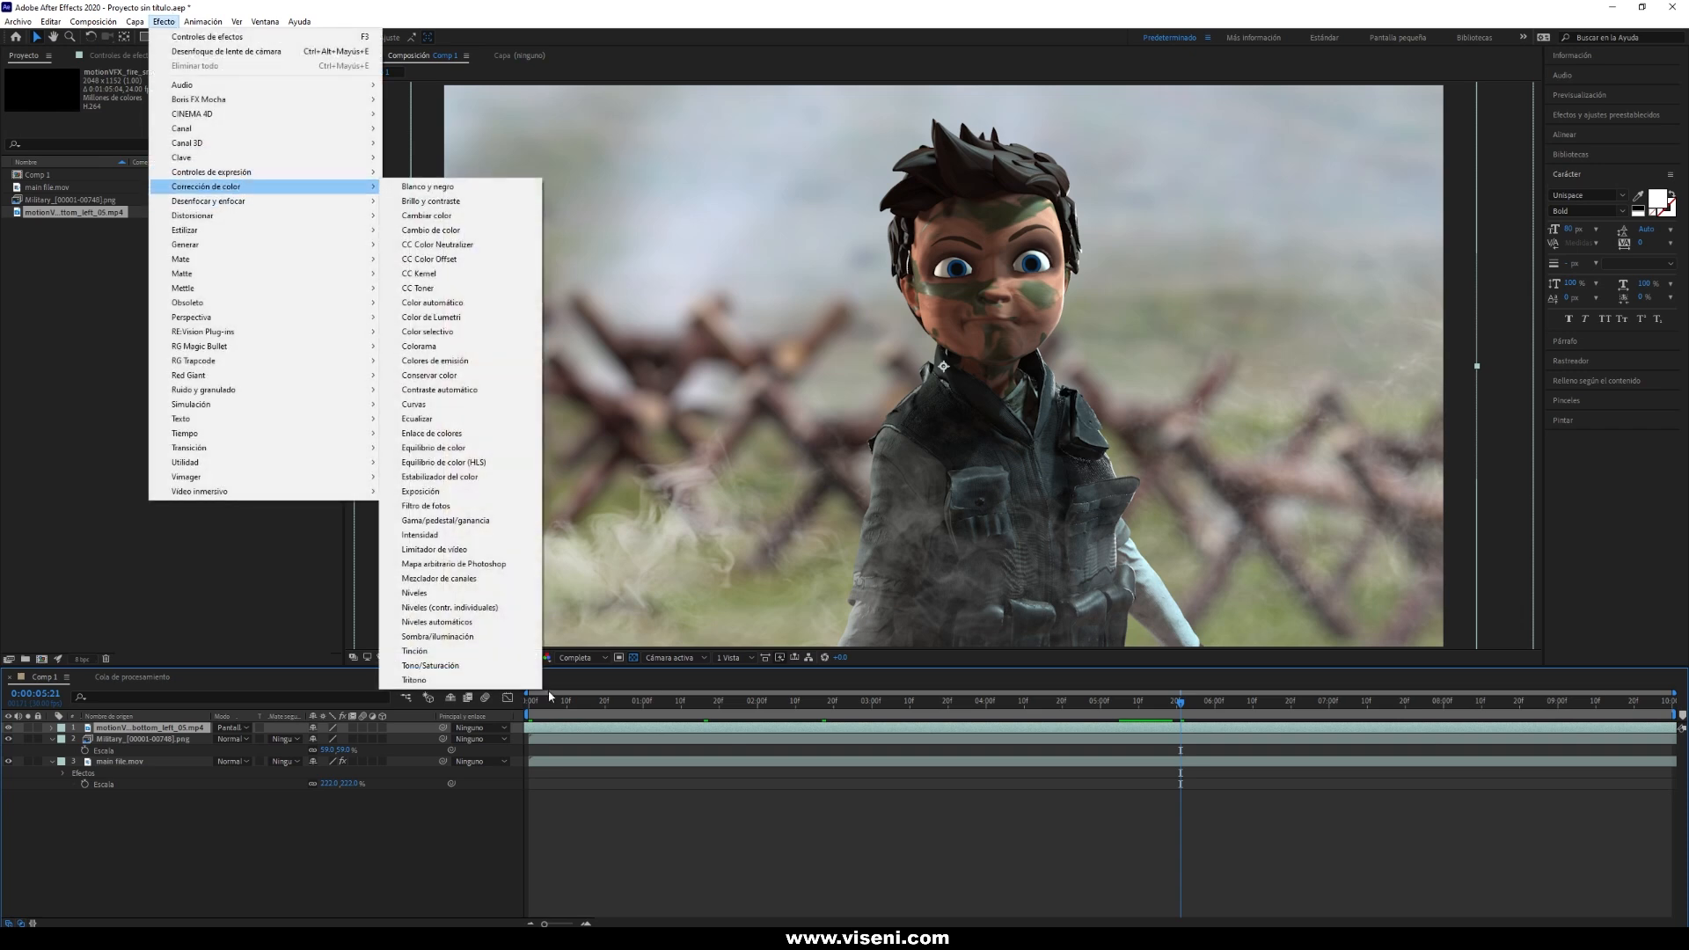
pyautogui.click(430, 651)
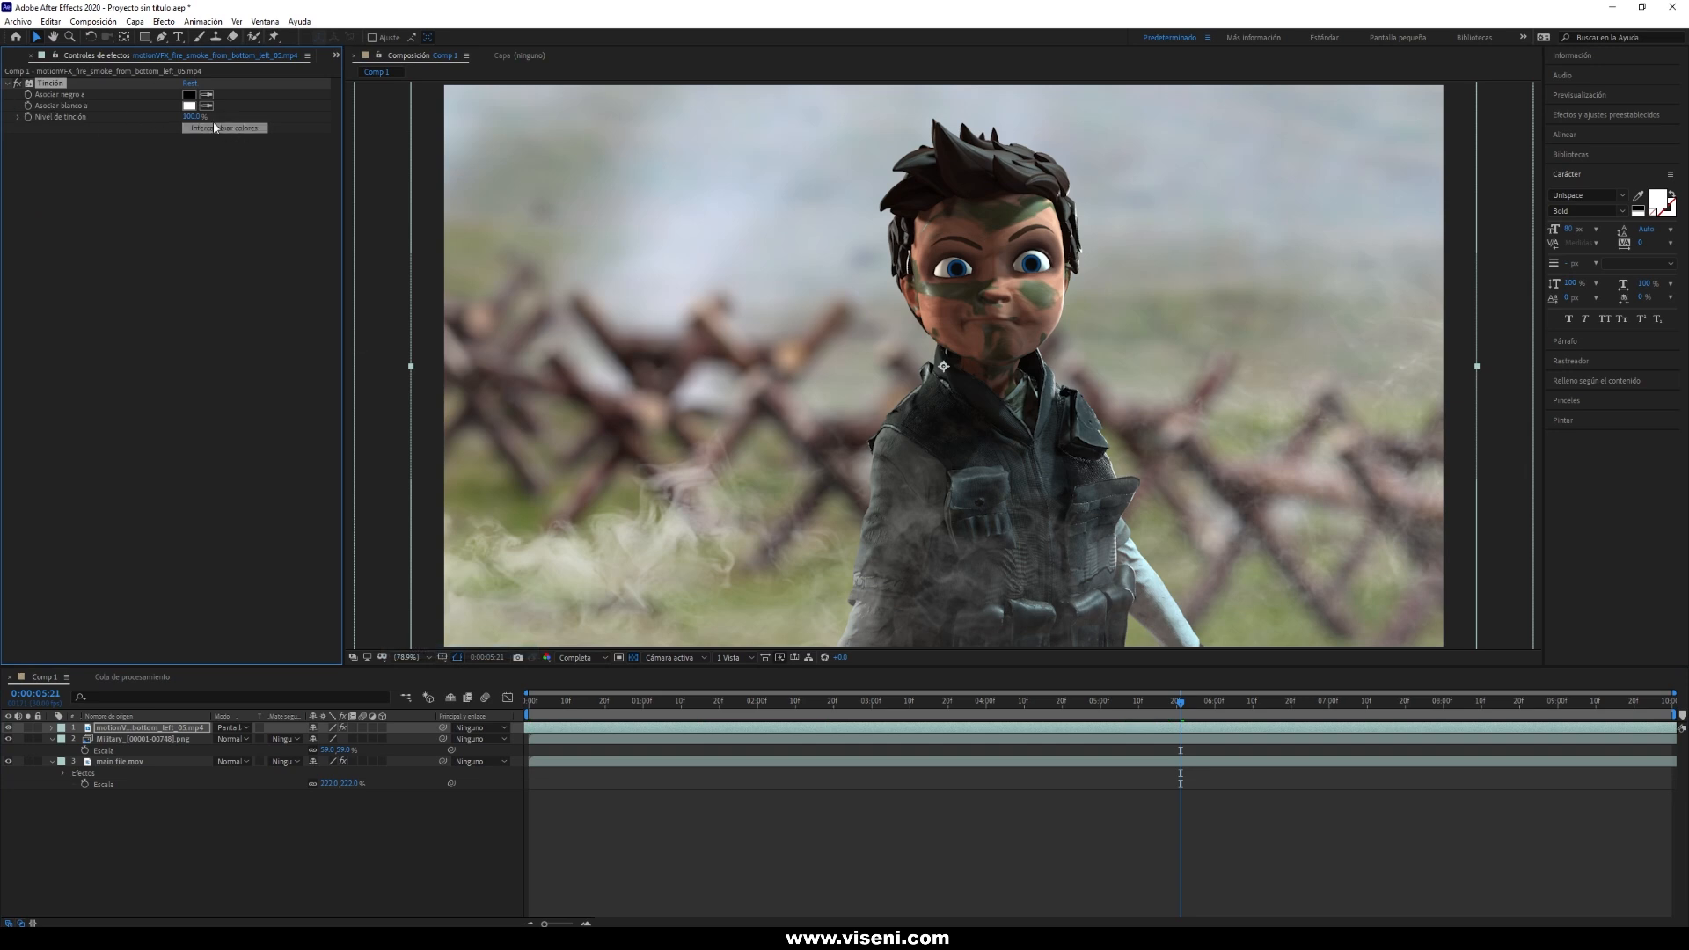
pyautogui.click(681, 277)
pyautogui.click(190, 106)
pyautogui.moveTo(201, 427); pyautogui.dragTo(190, 441)
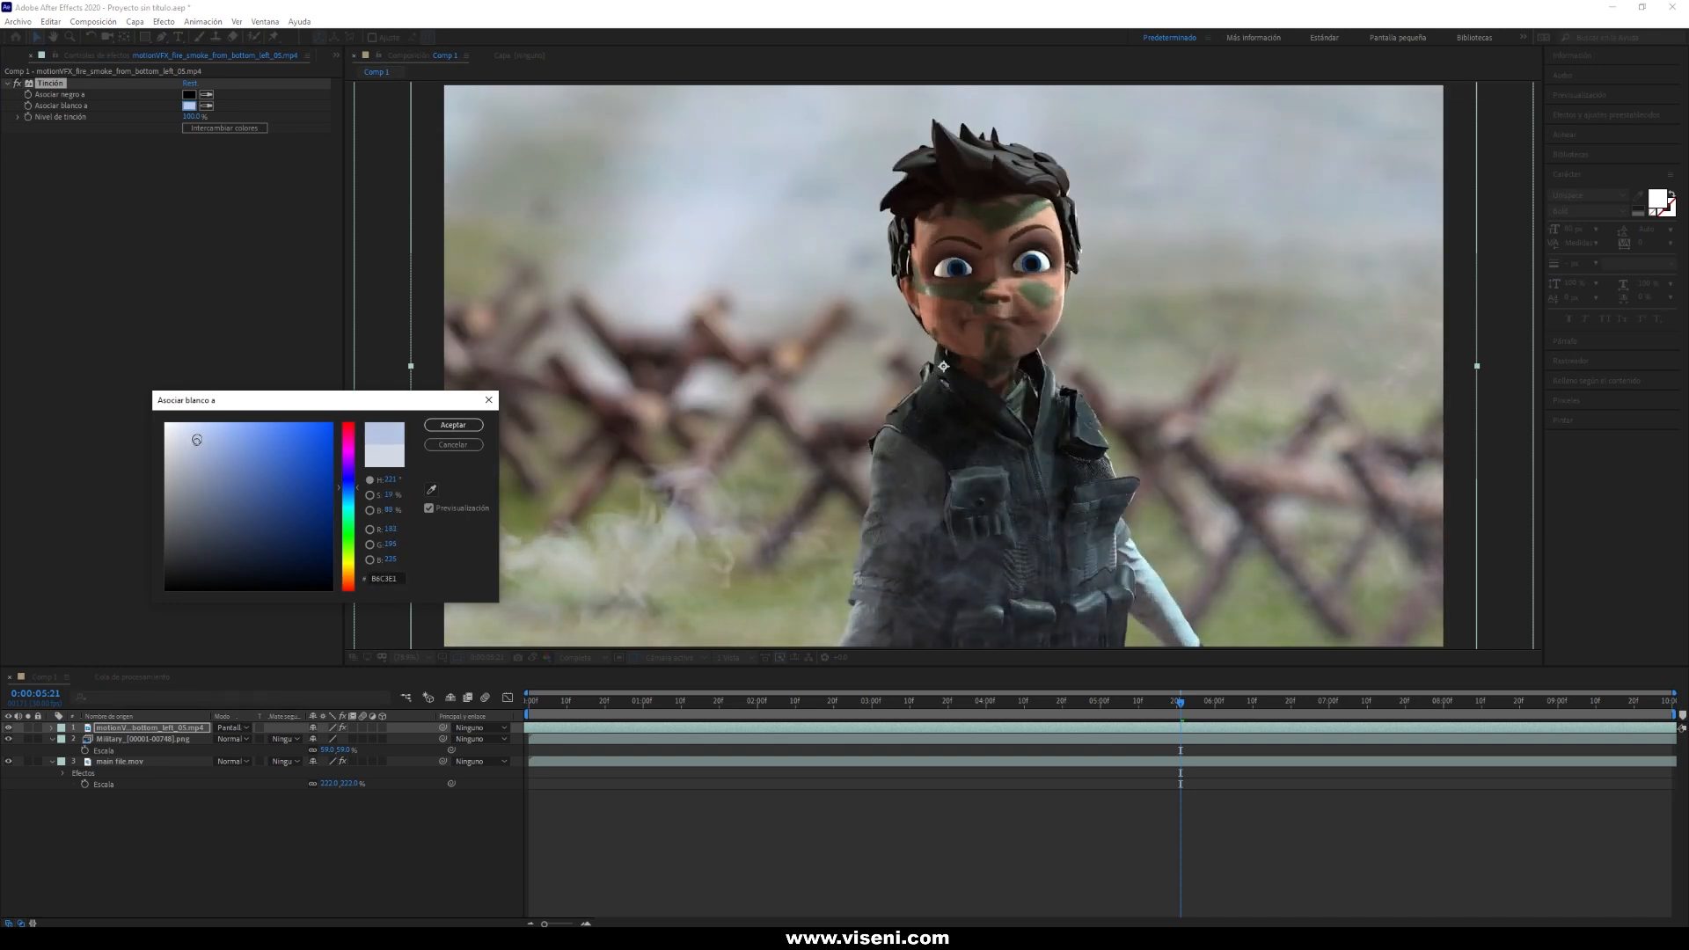
pyautogui.click(352, 495)
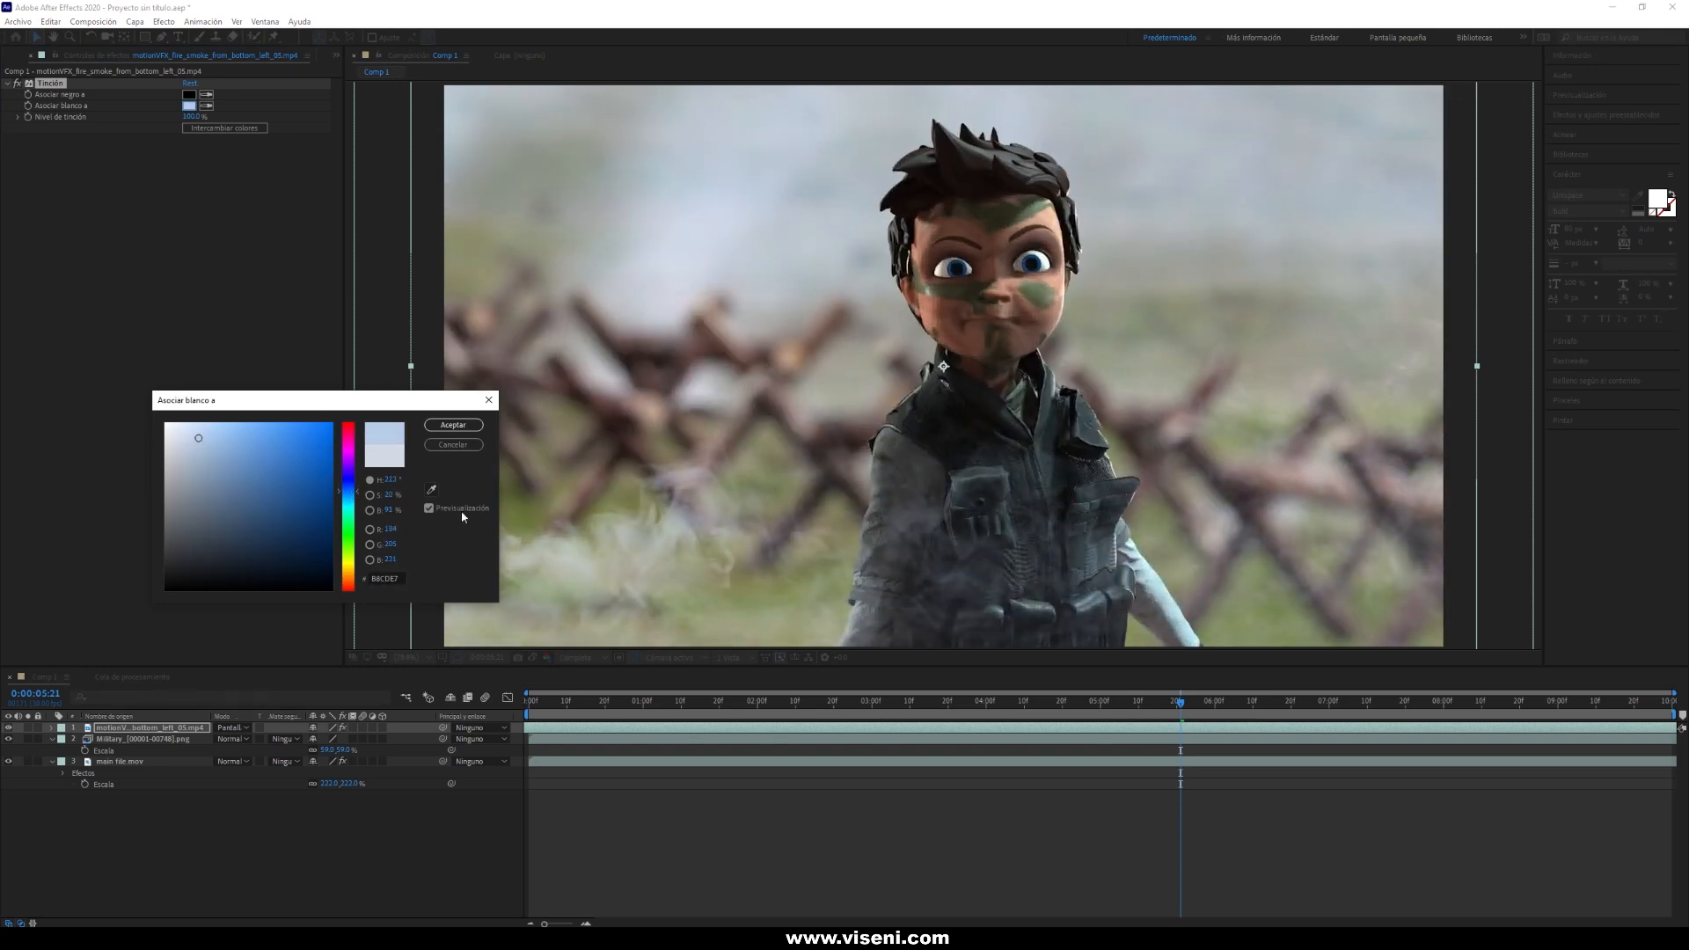
pyautogui.click(453, 425)
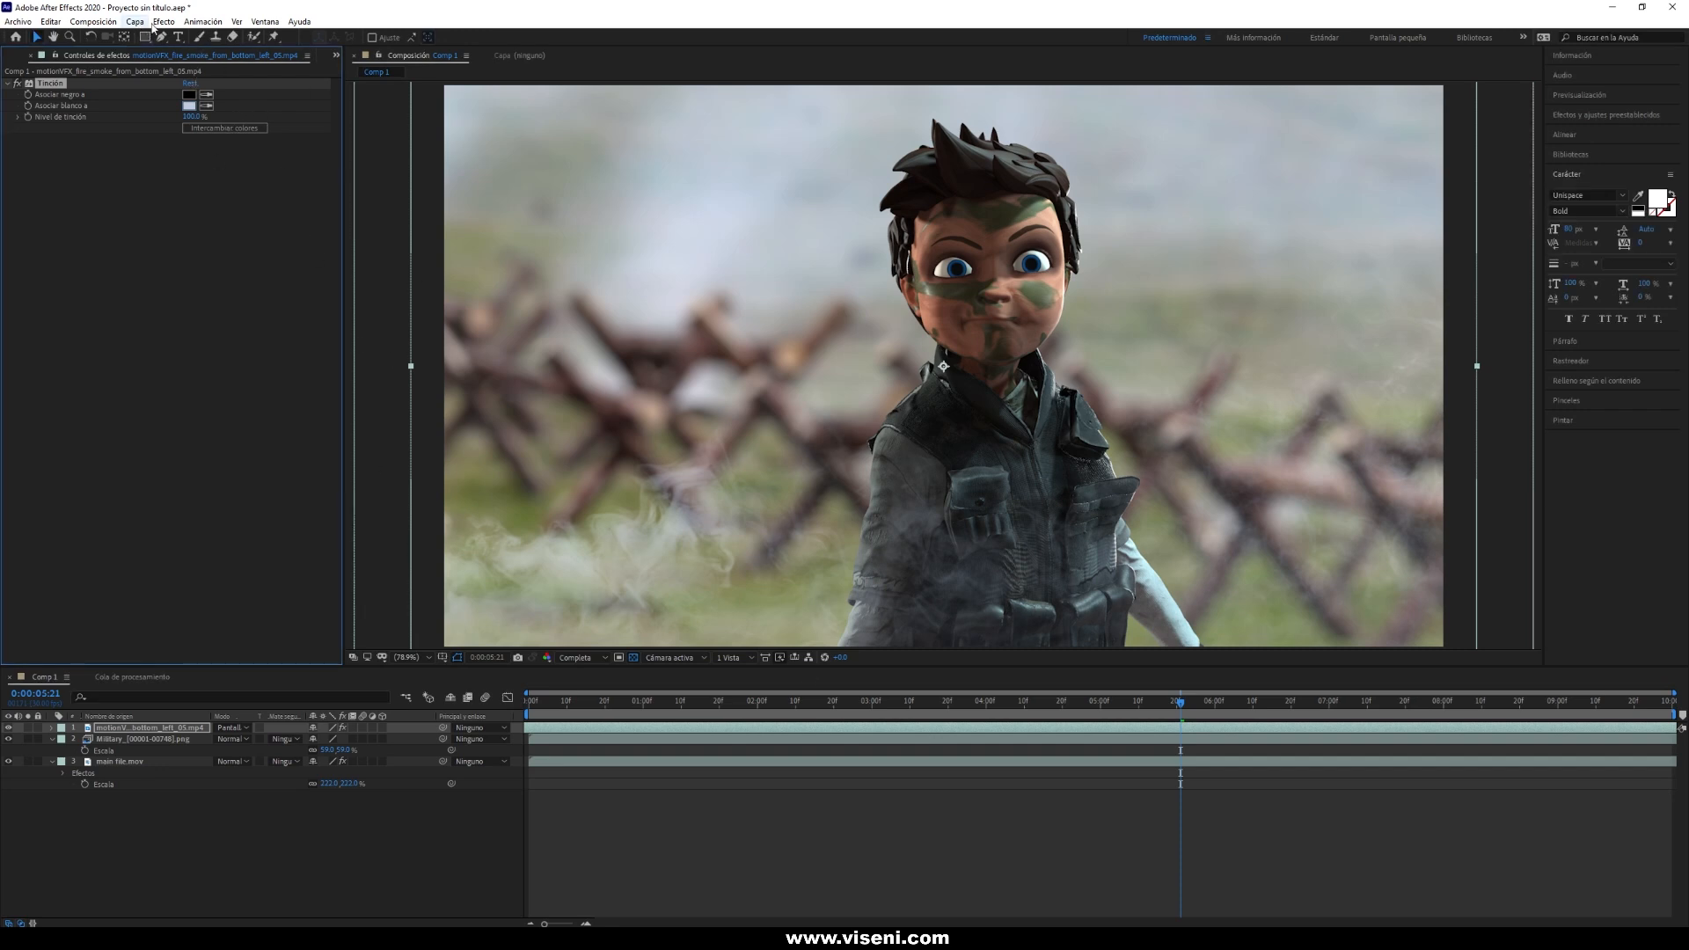
# Add the Niveles effect to the smoke layer, lower its input white to about 191, and check the smoke at other frames.
pyautogui.click(163, 21)
pyautogui.moveTo(237, 190)
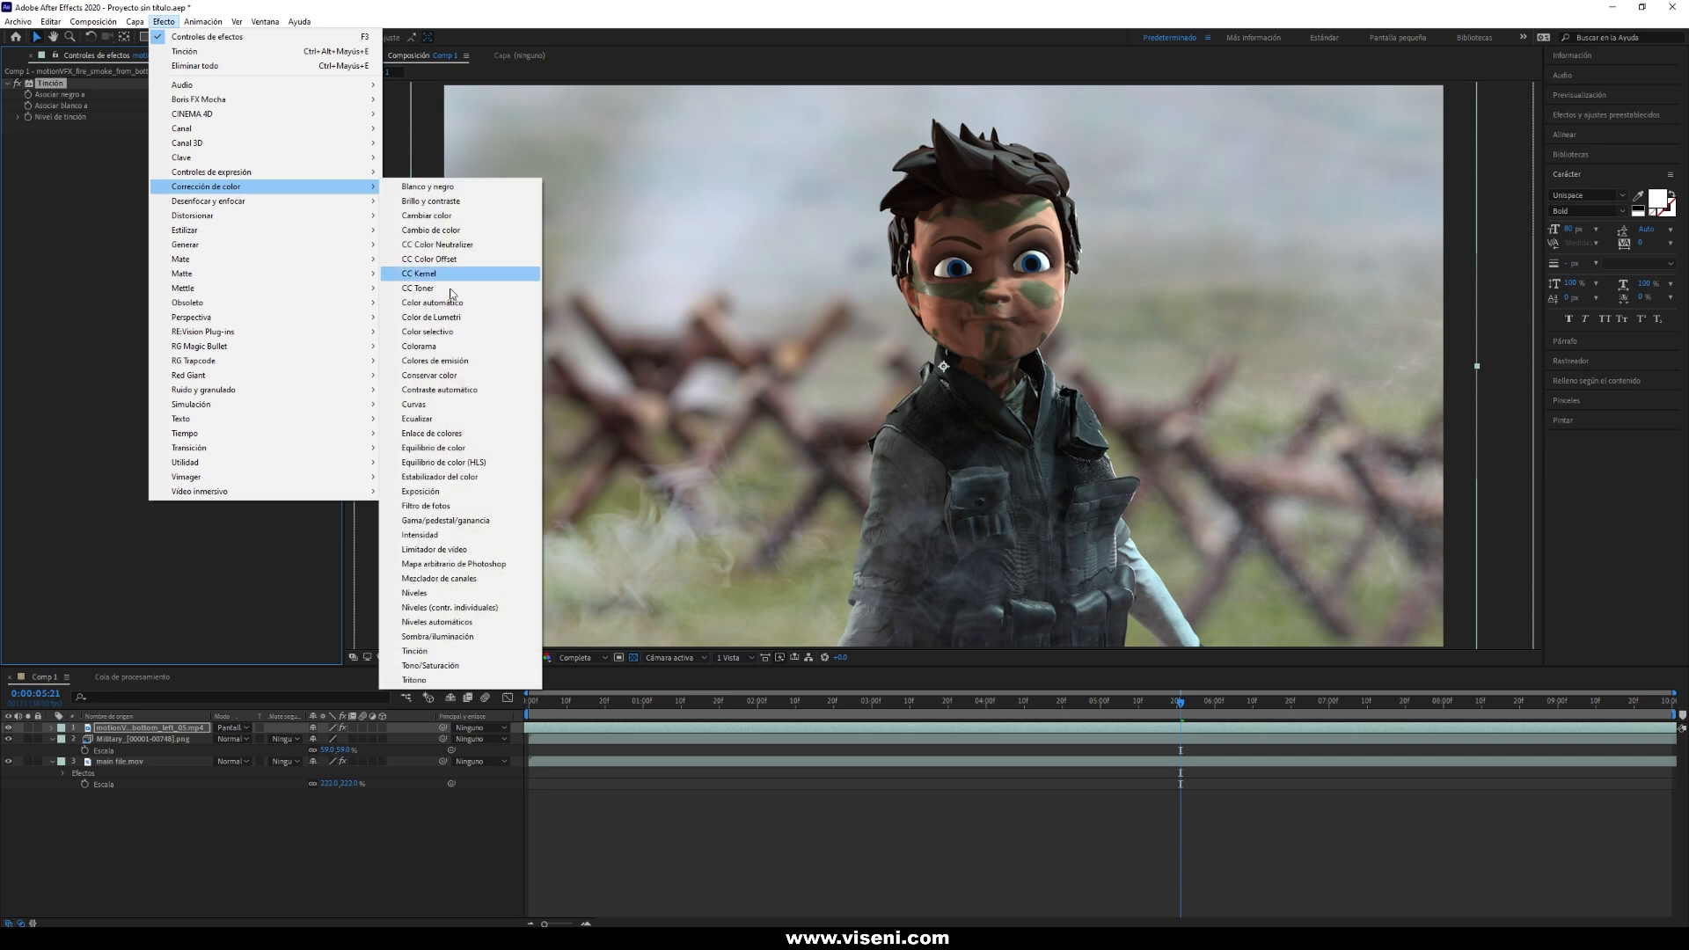
pyautogui.click(415, 593)
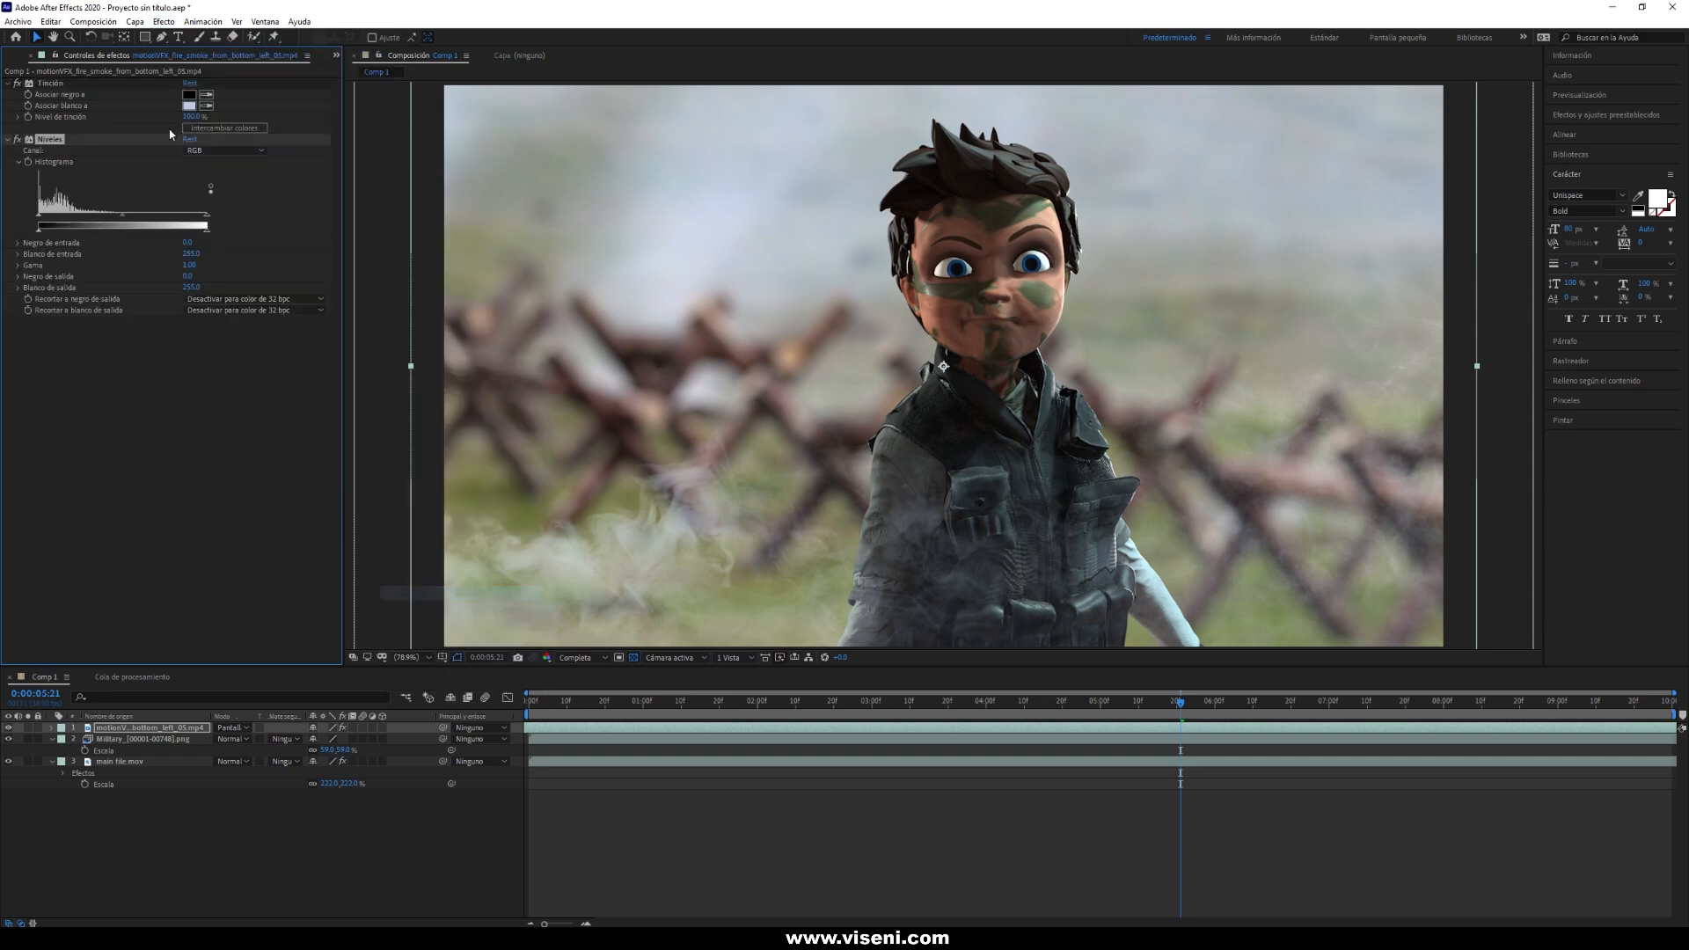
pyautogui.click(8, 727)
pyautogui.click(8, 728)
pyautogui.moveTo(210, 225); pyautogui.dragTo(166, 225)
pyautogui.moveTo(1164, 701); pyautogui.dragTo(1005, 700)
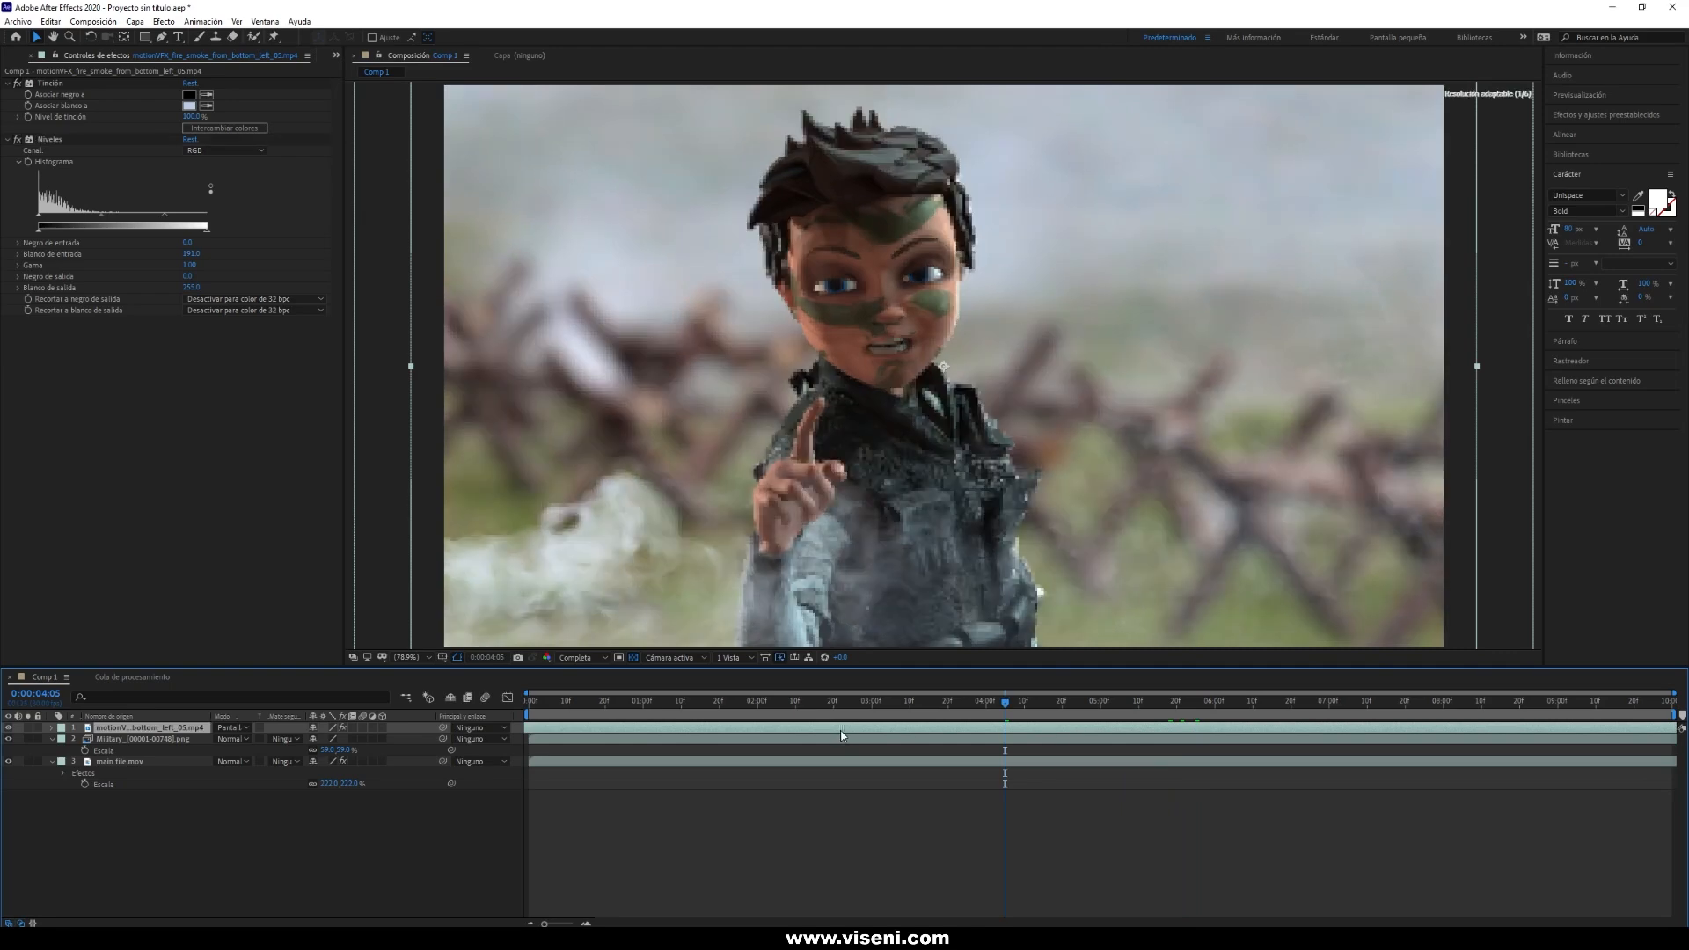
pyautogui.click(799, 702)
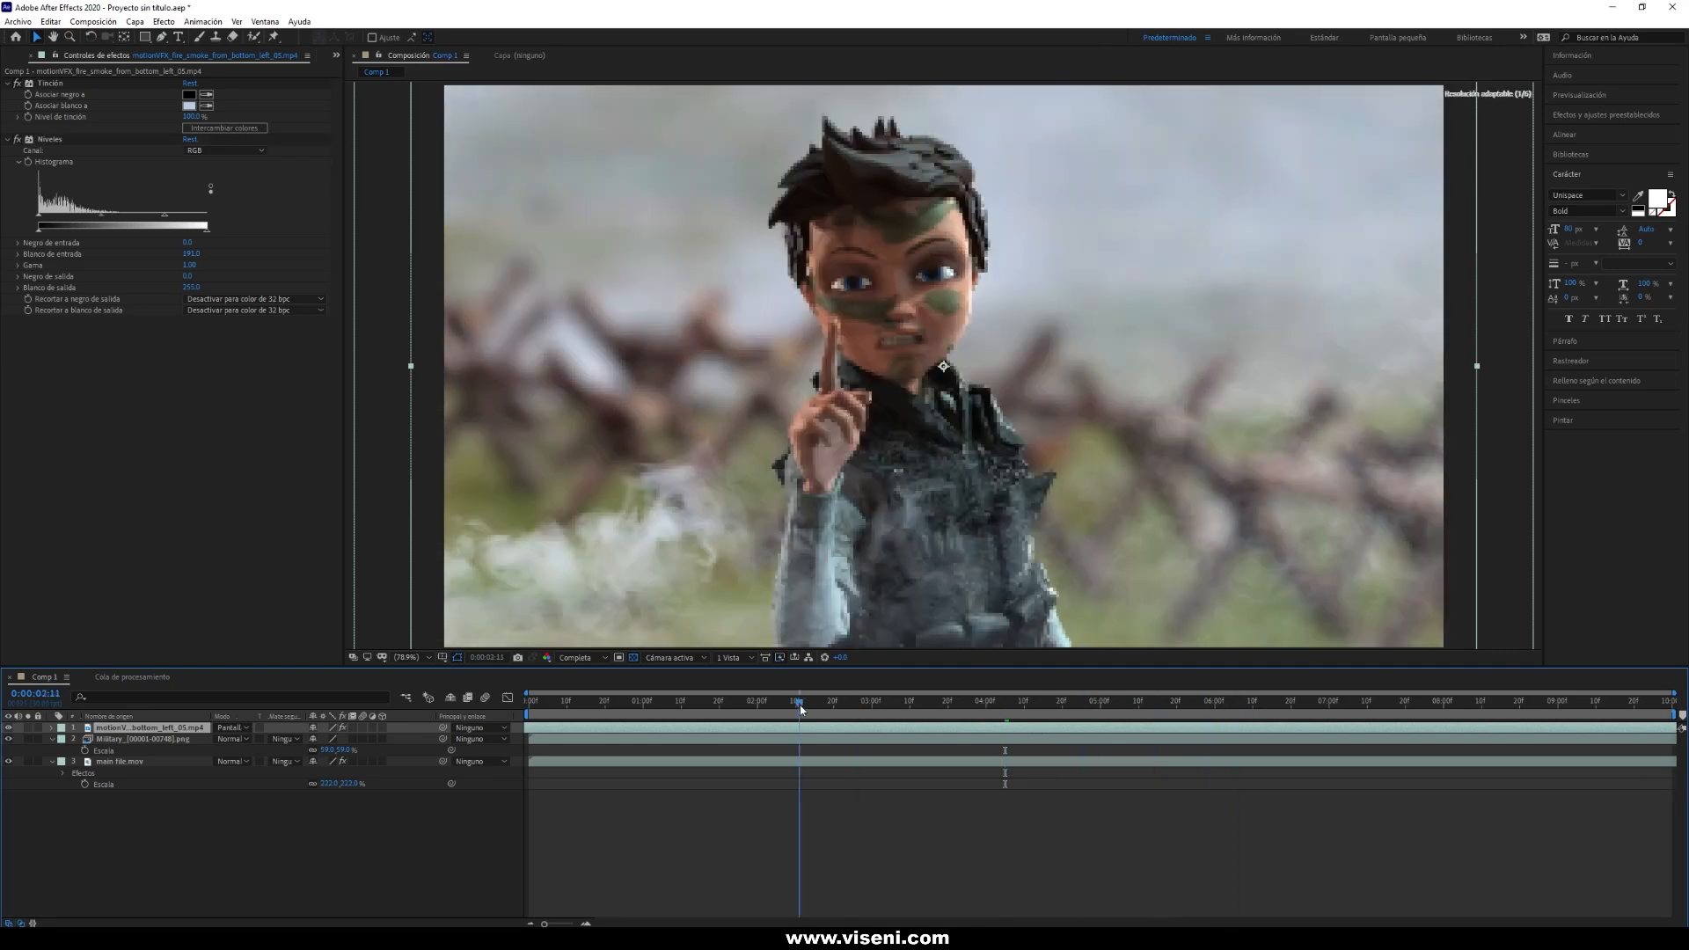
# Add the Niveles effect to the Military PNG sequence layer, raise its gamma slightly, and lower its input white to about 230.
pyautogui.press('space')
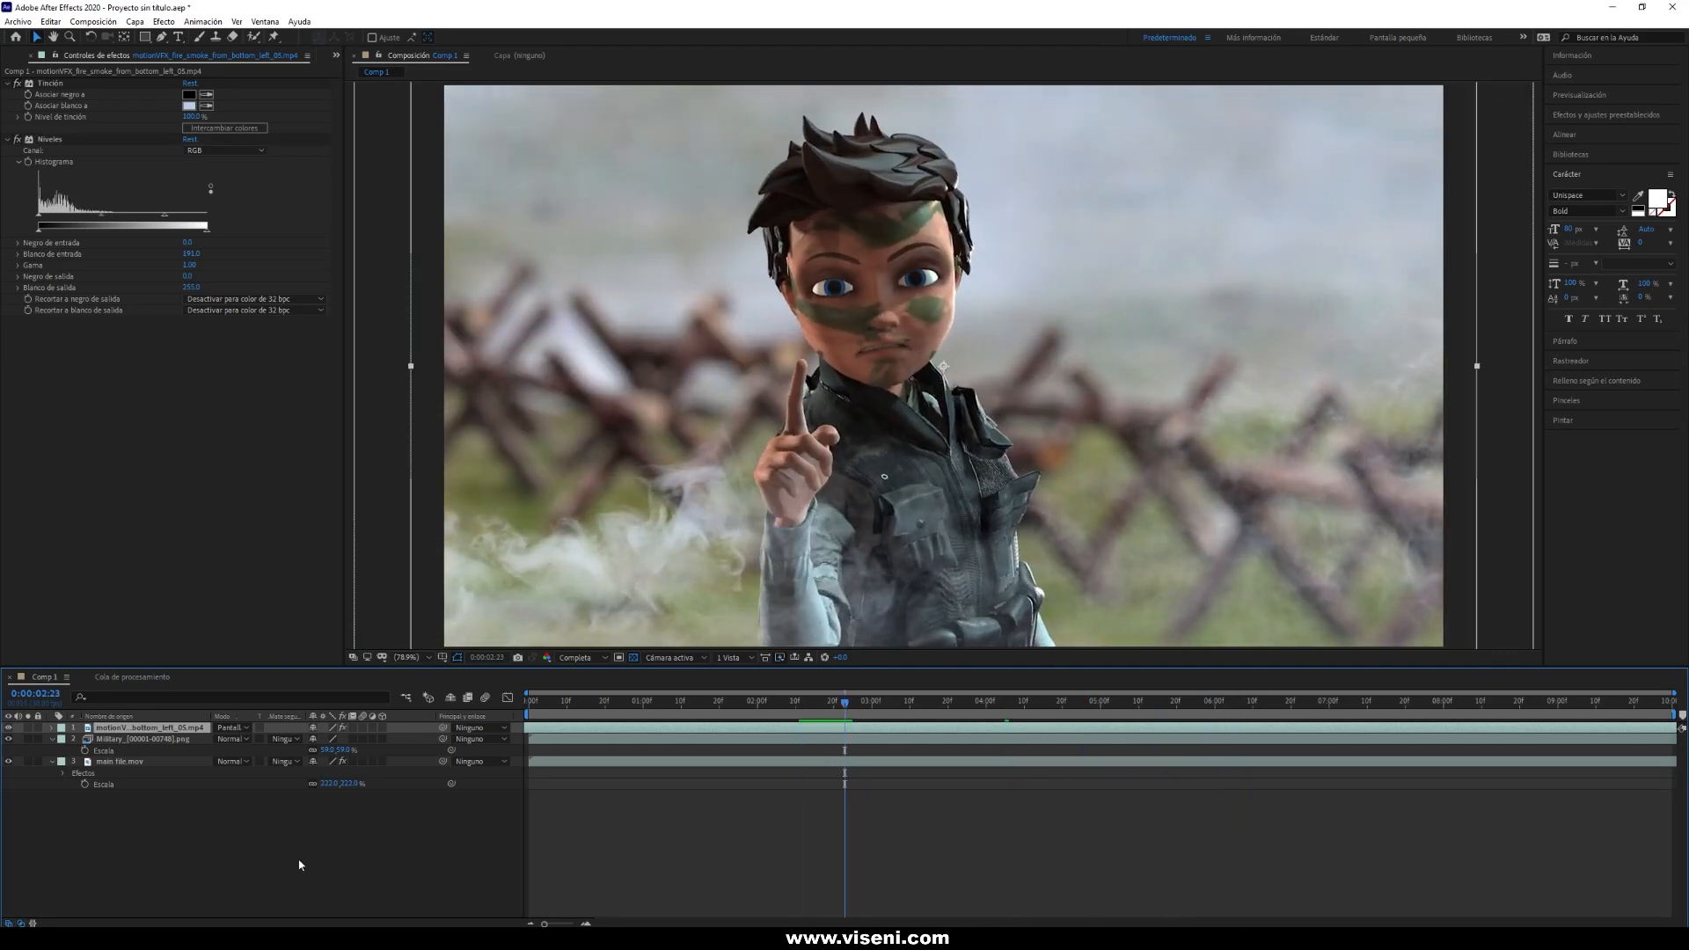
pyautogui.click(141, 739)
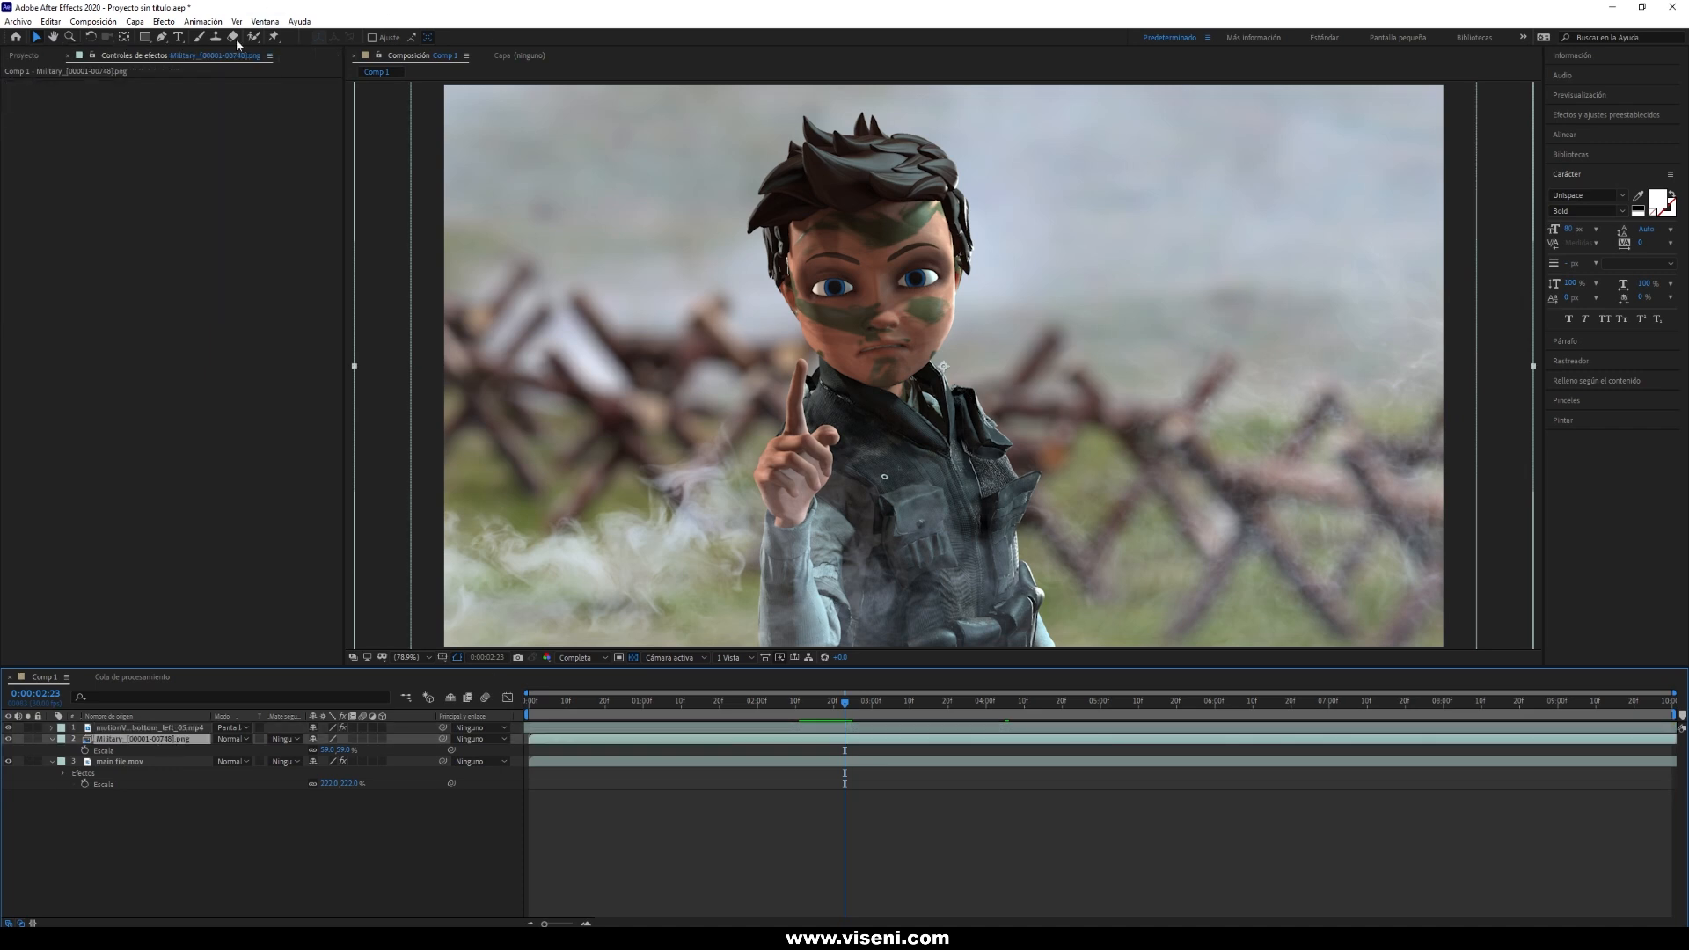
pyautogui.click(133, 21)
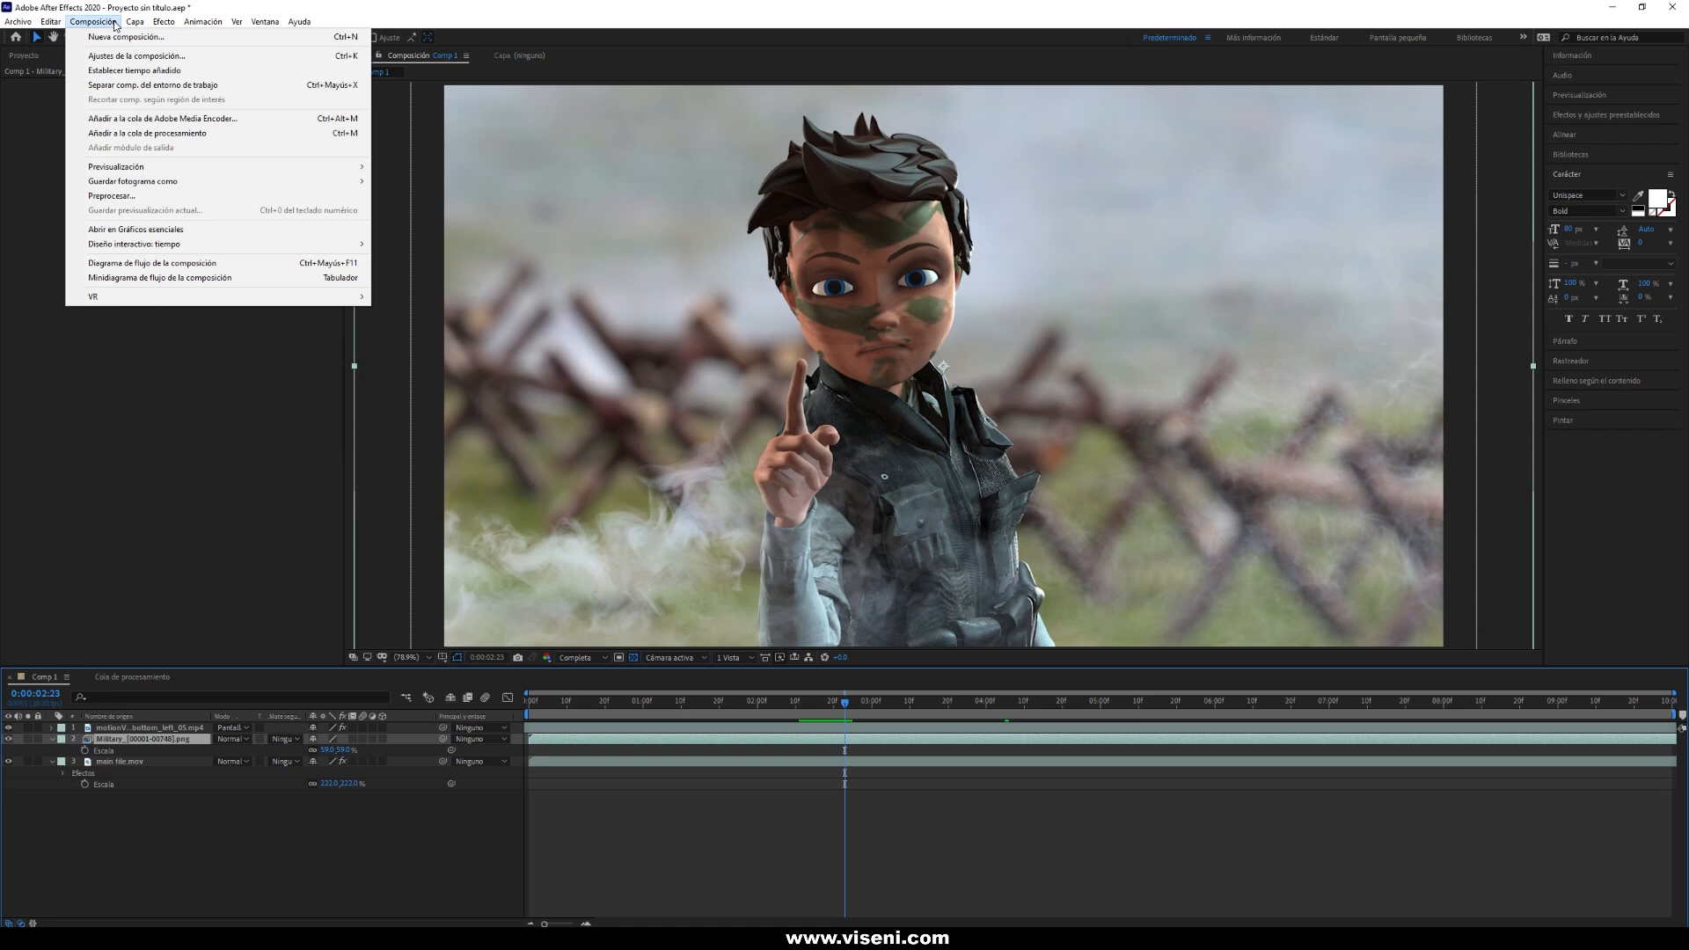
pyautogui.moveTo(163, 21)
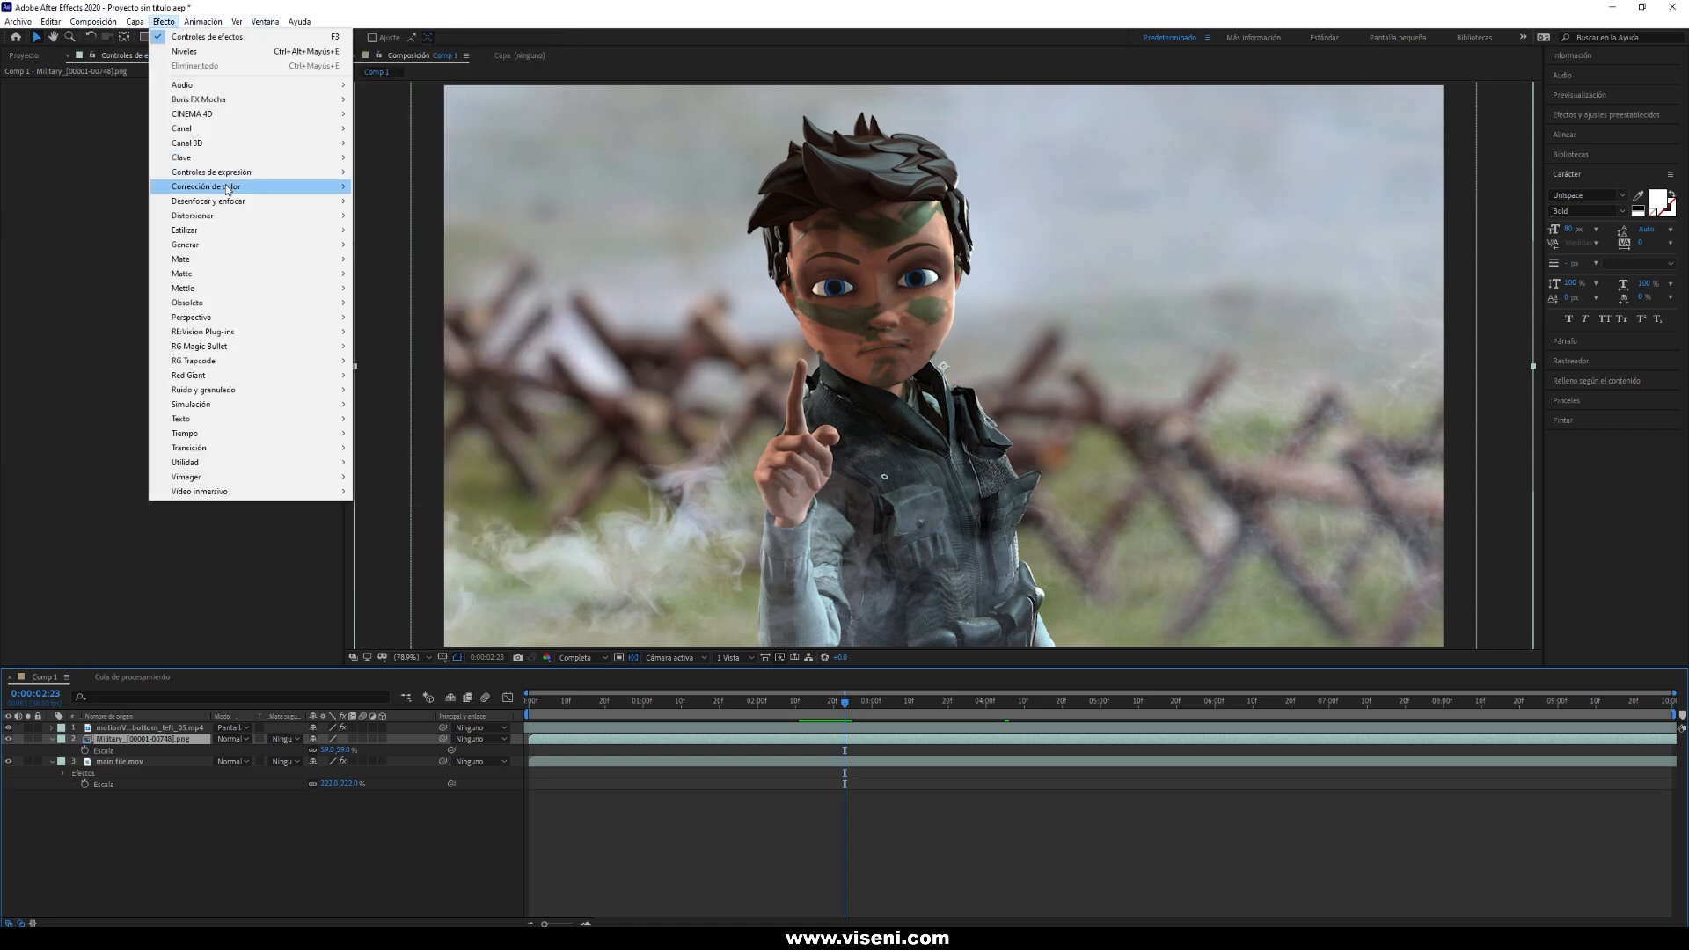
pyautogui.moveTo(227, 186)
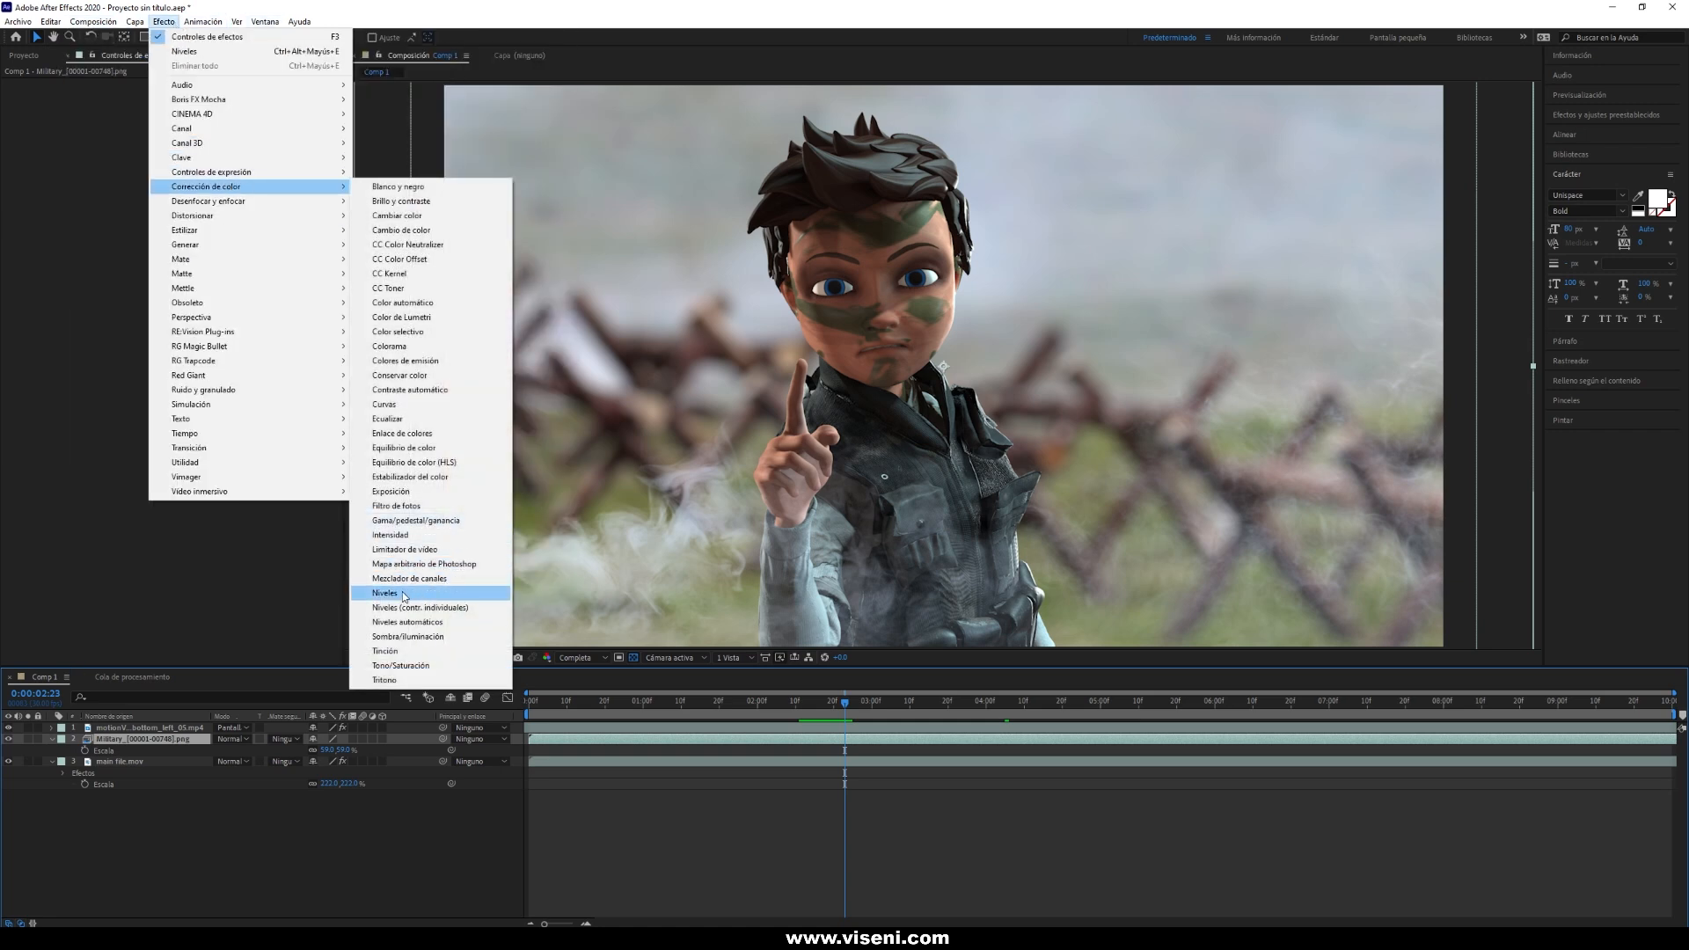
pyautogui.click(440, 593)
pyautogui.moveTo(124, 165); pyautogui.dragTo(115, 165)
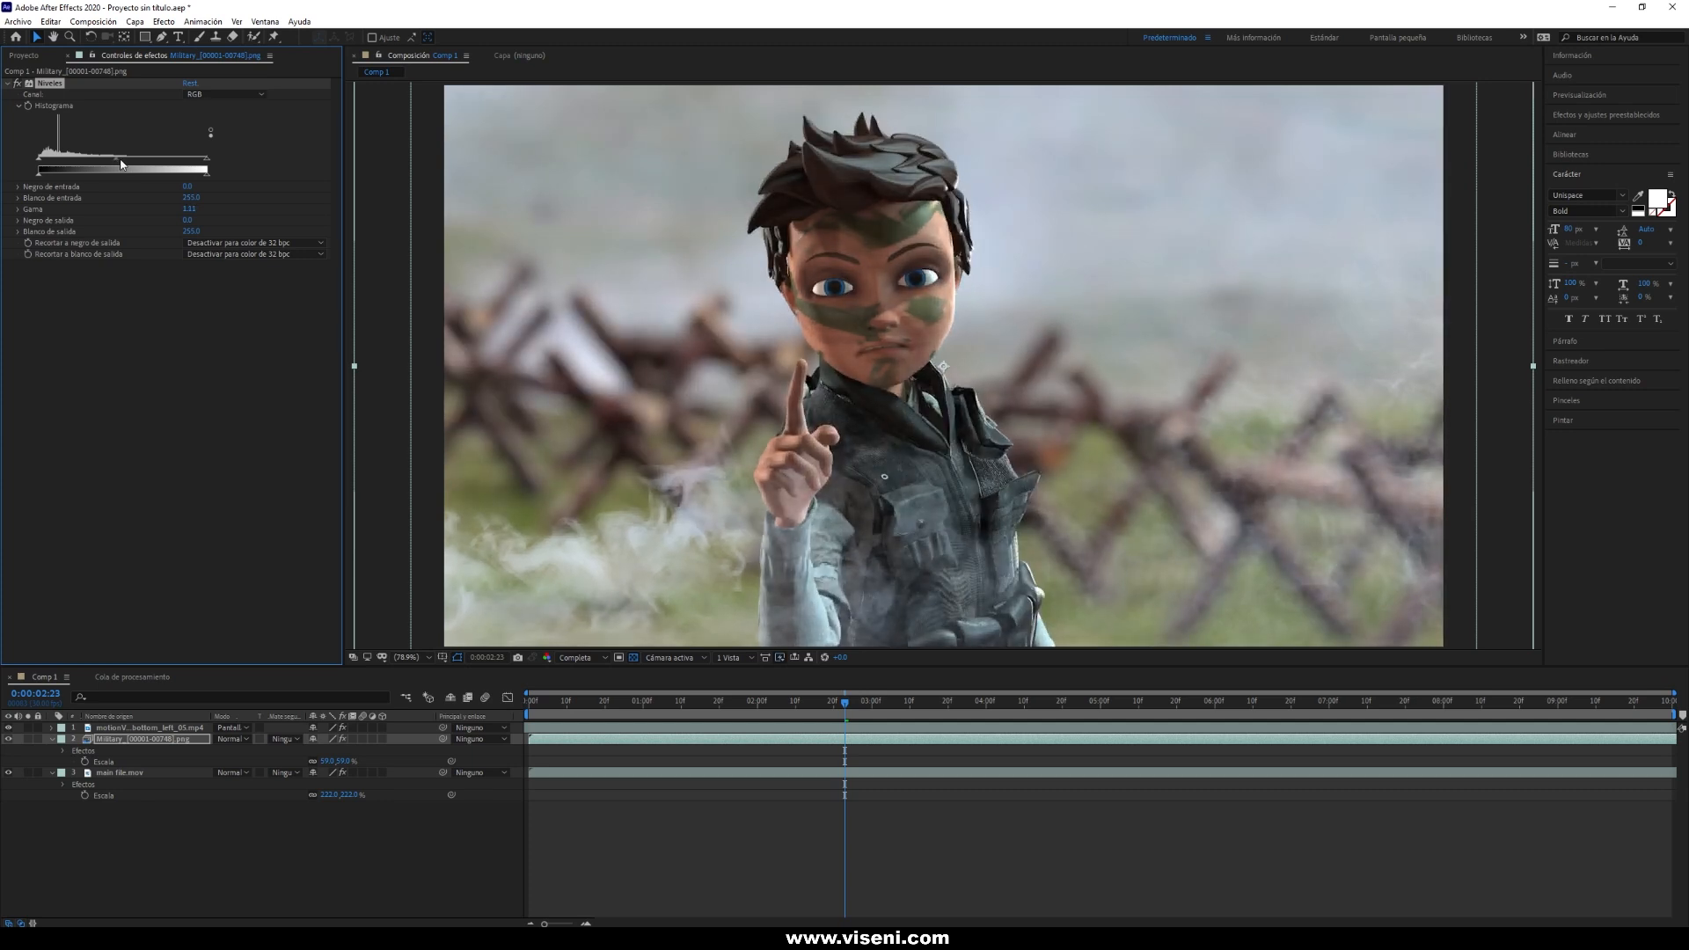
pyautogui.moveTo(214, 165); pyautogui.dragTo(115, 161)
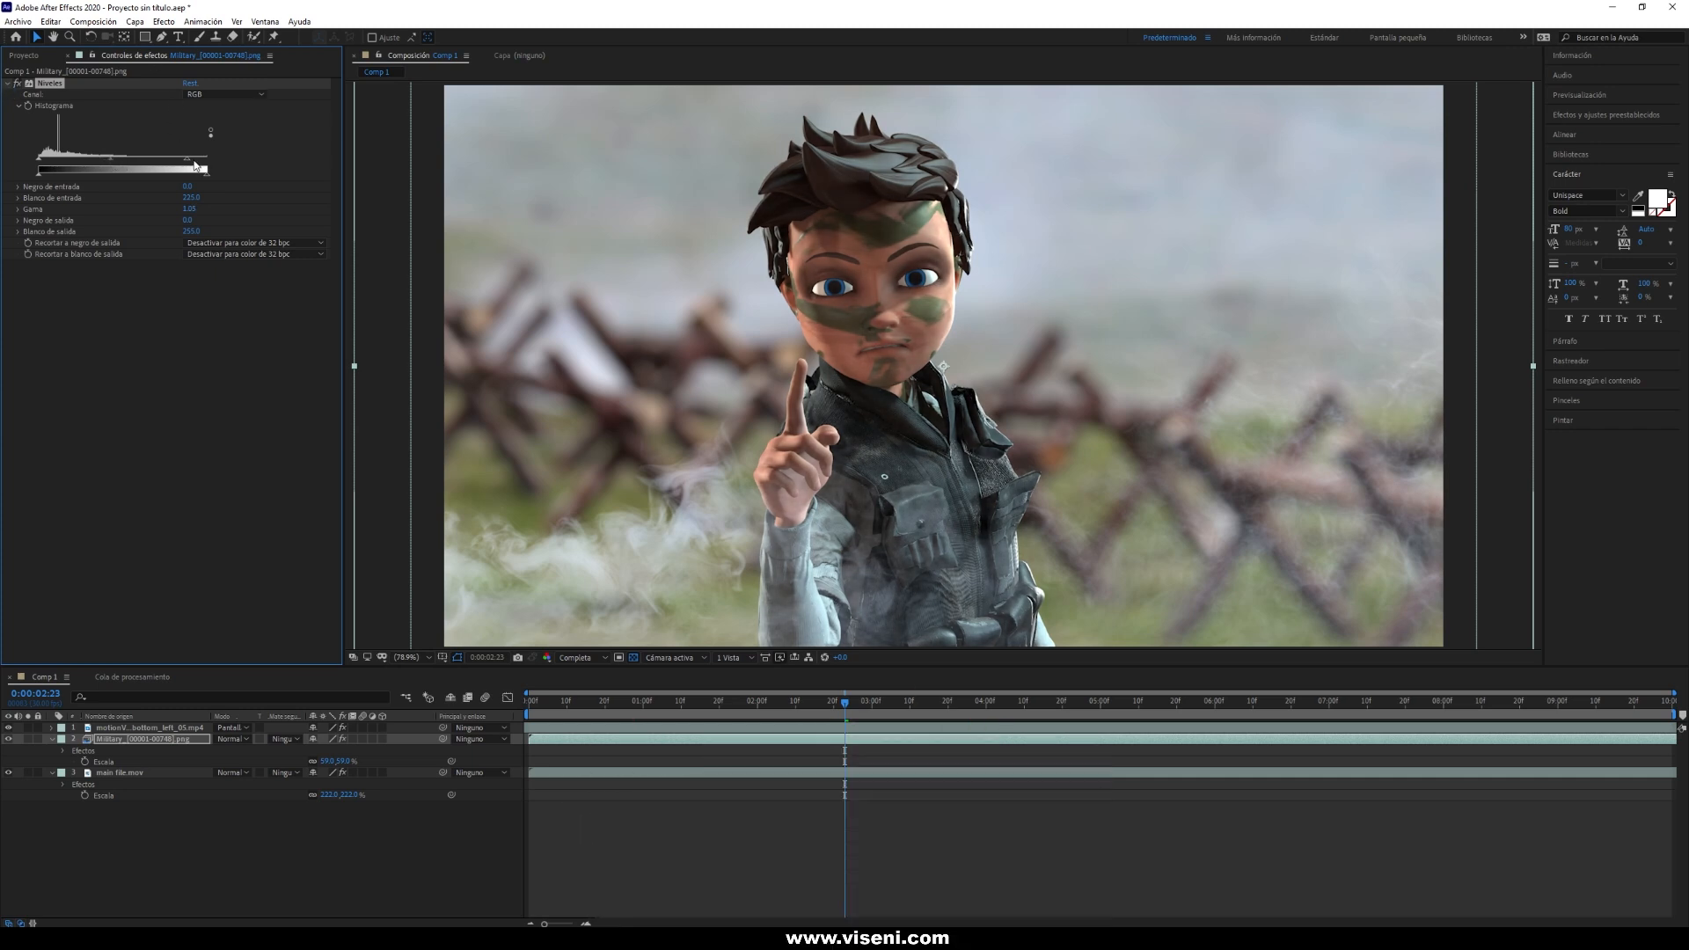
# Play and scrub the composition around the four-second mark to check the brightened character against the background and smoke.
pyautogui.moveTo(848, 703); pyautogui.dragTo(1032, 711)
pyautogui.press('space')
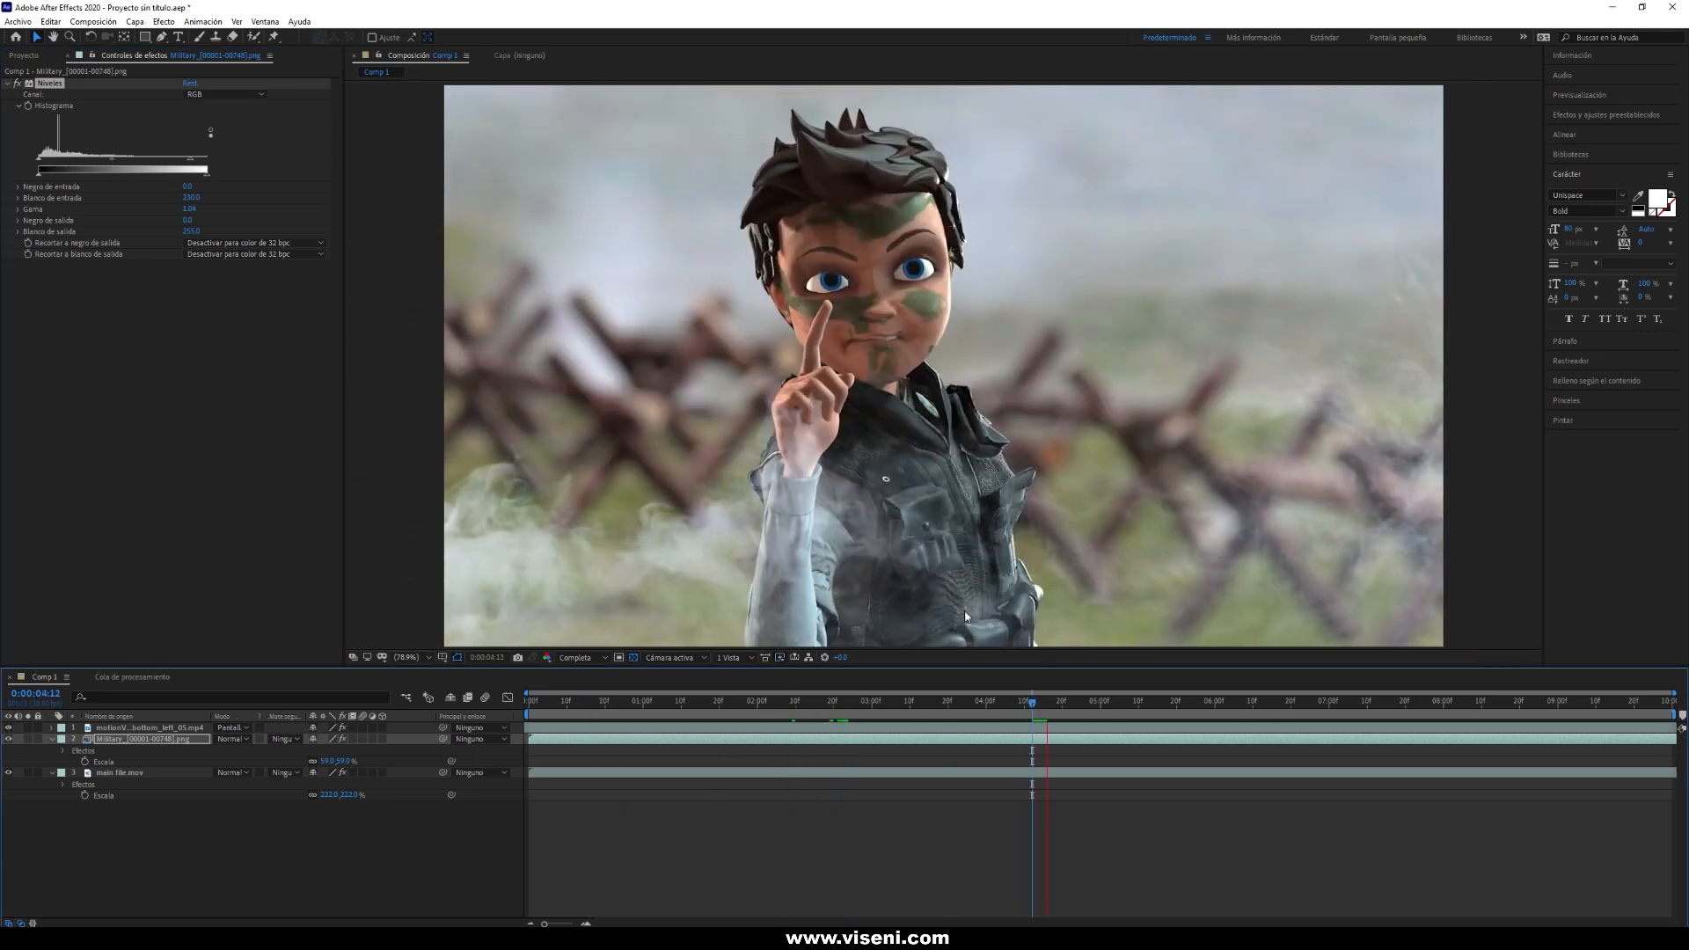
pyautogui.press('space')
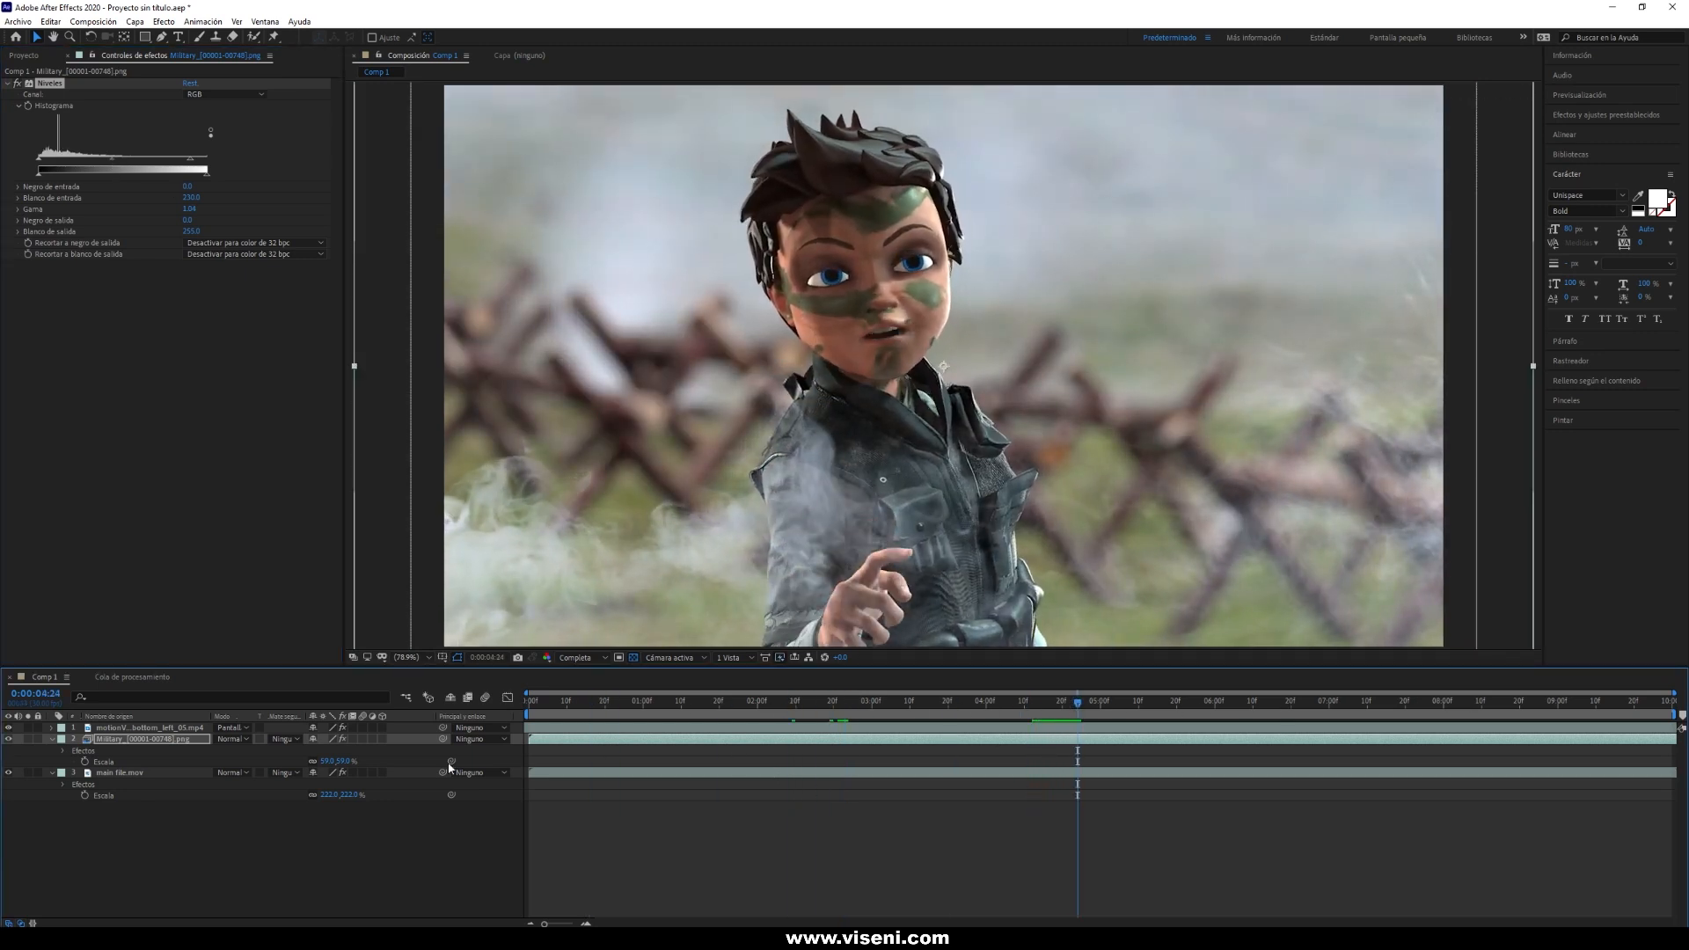
pyautogui.click(371, 821)
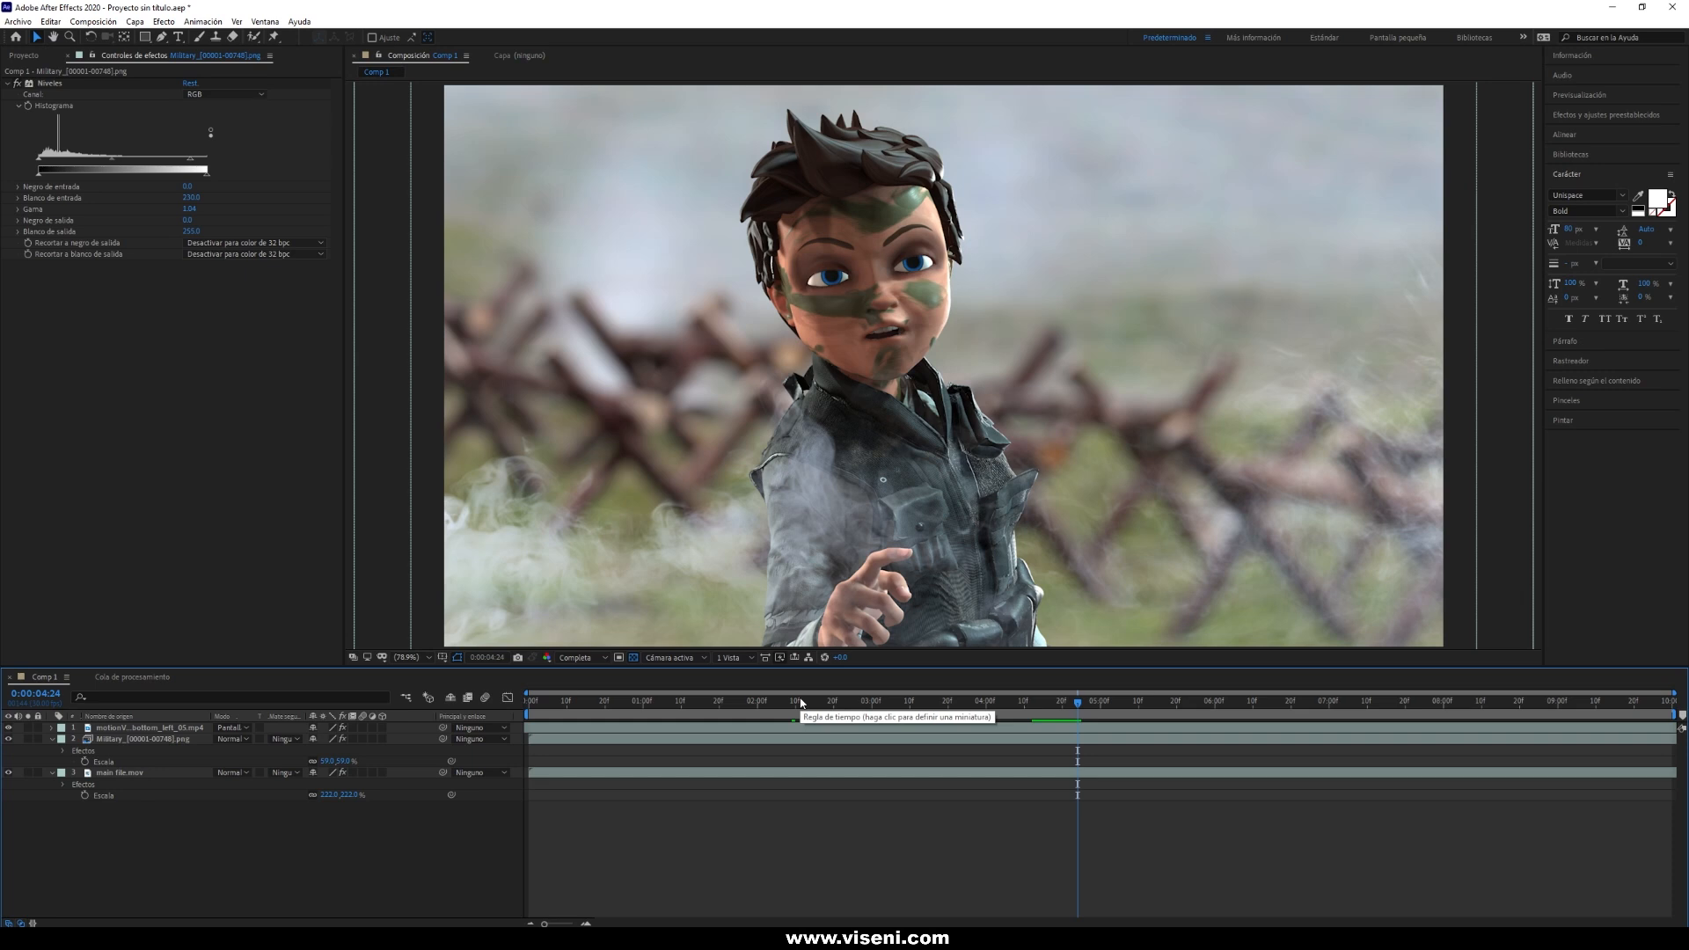
pyautogui.moveTo(796, 707); pyautogui.dragTo(975, 711)
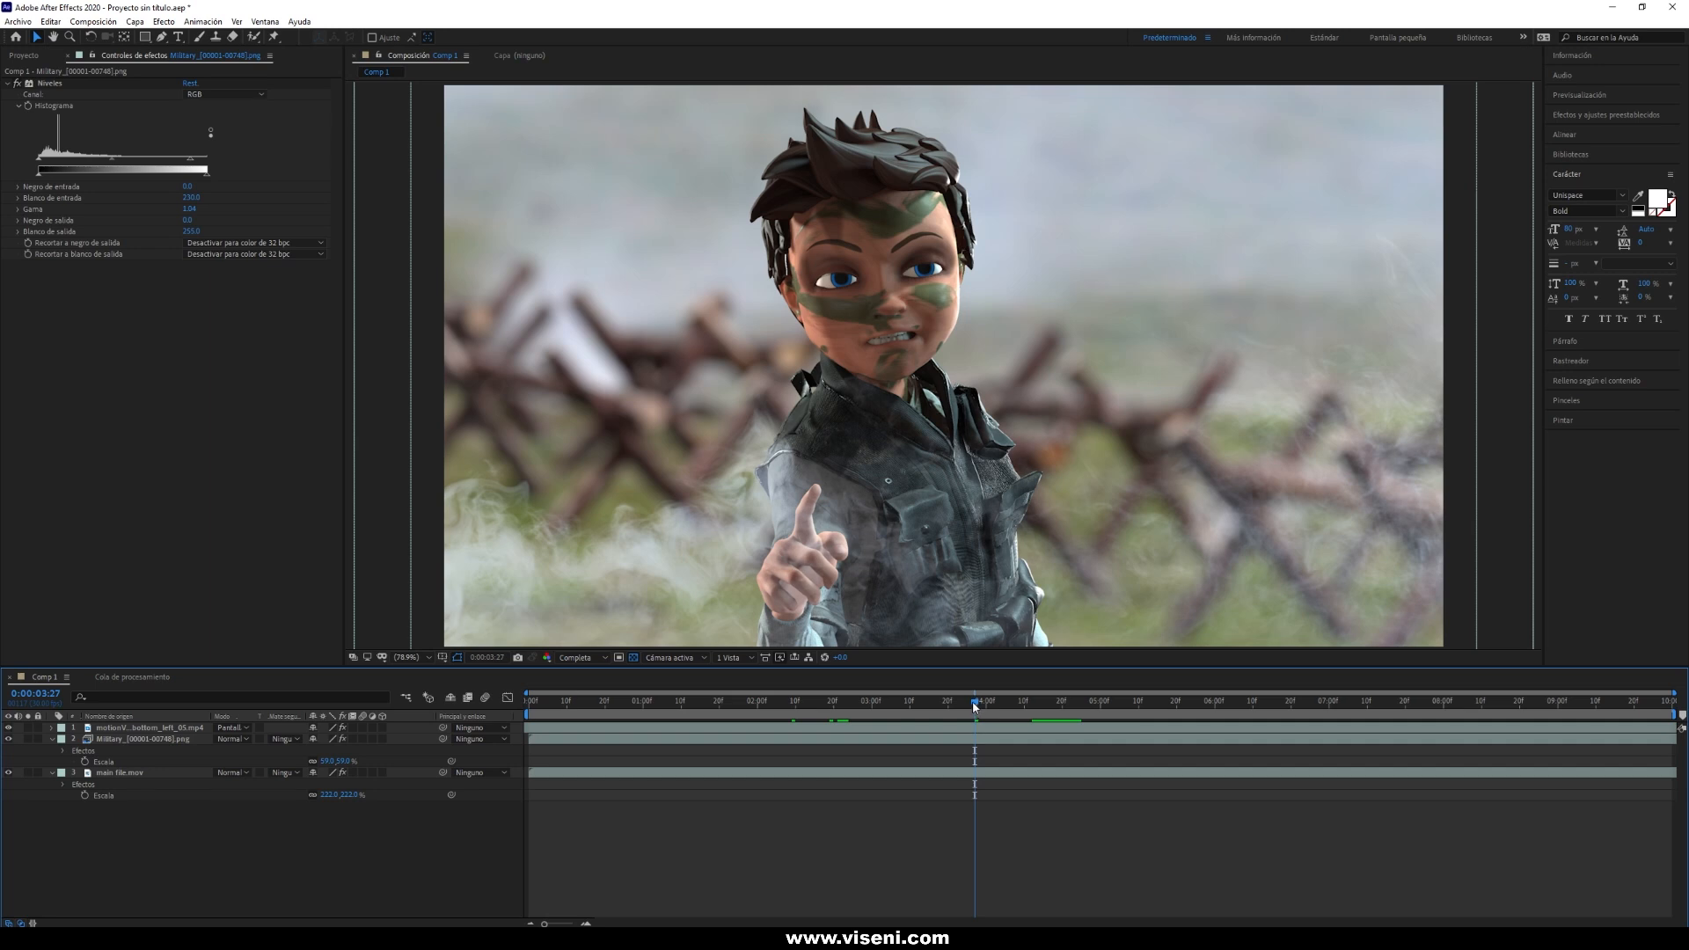
pyautogui.moveTo(974, 706); pyautogui.dragTo(1028, 702)
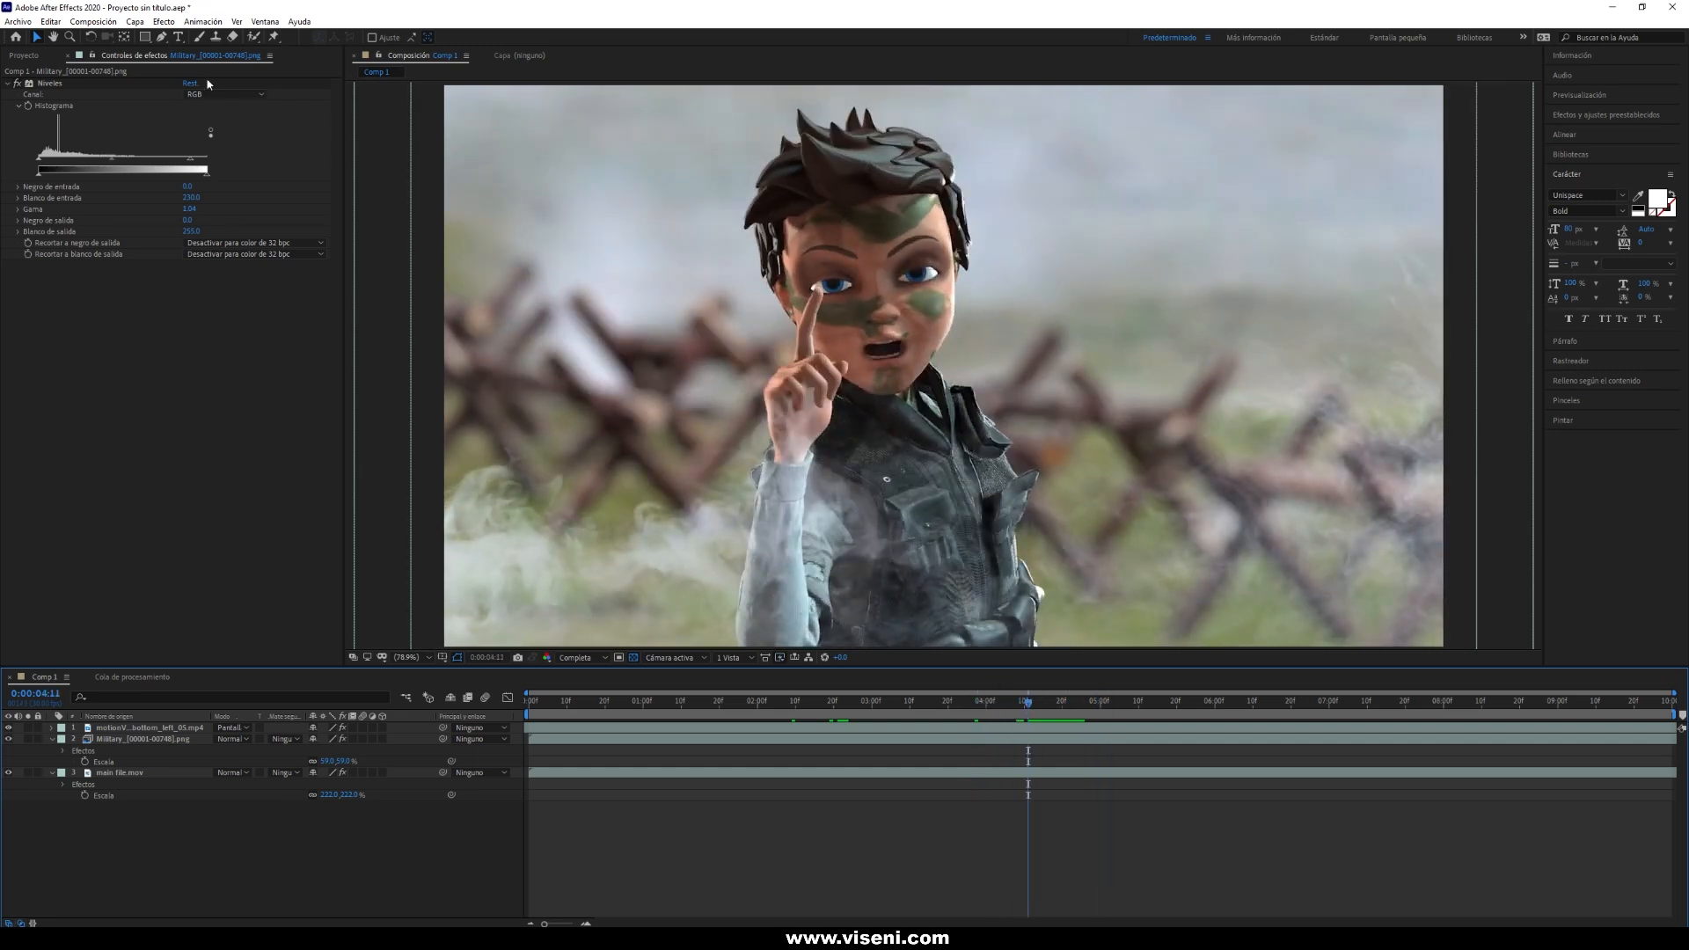
# Apply the RE:Vision RSMB Pro effect to the Military layer and set its Use GPU option to ON.
pyautogui.click(141, 741)
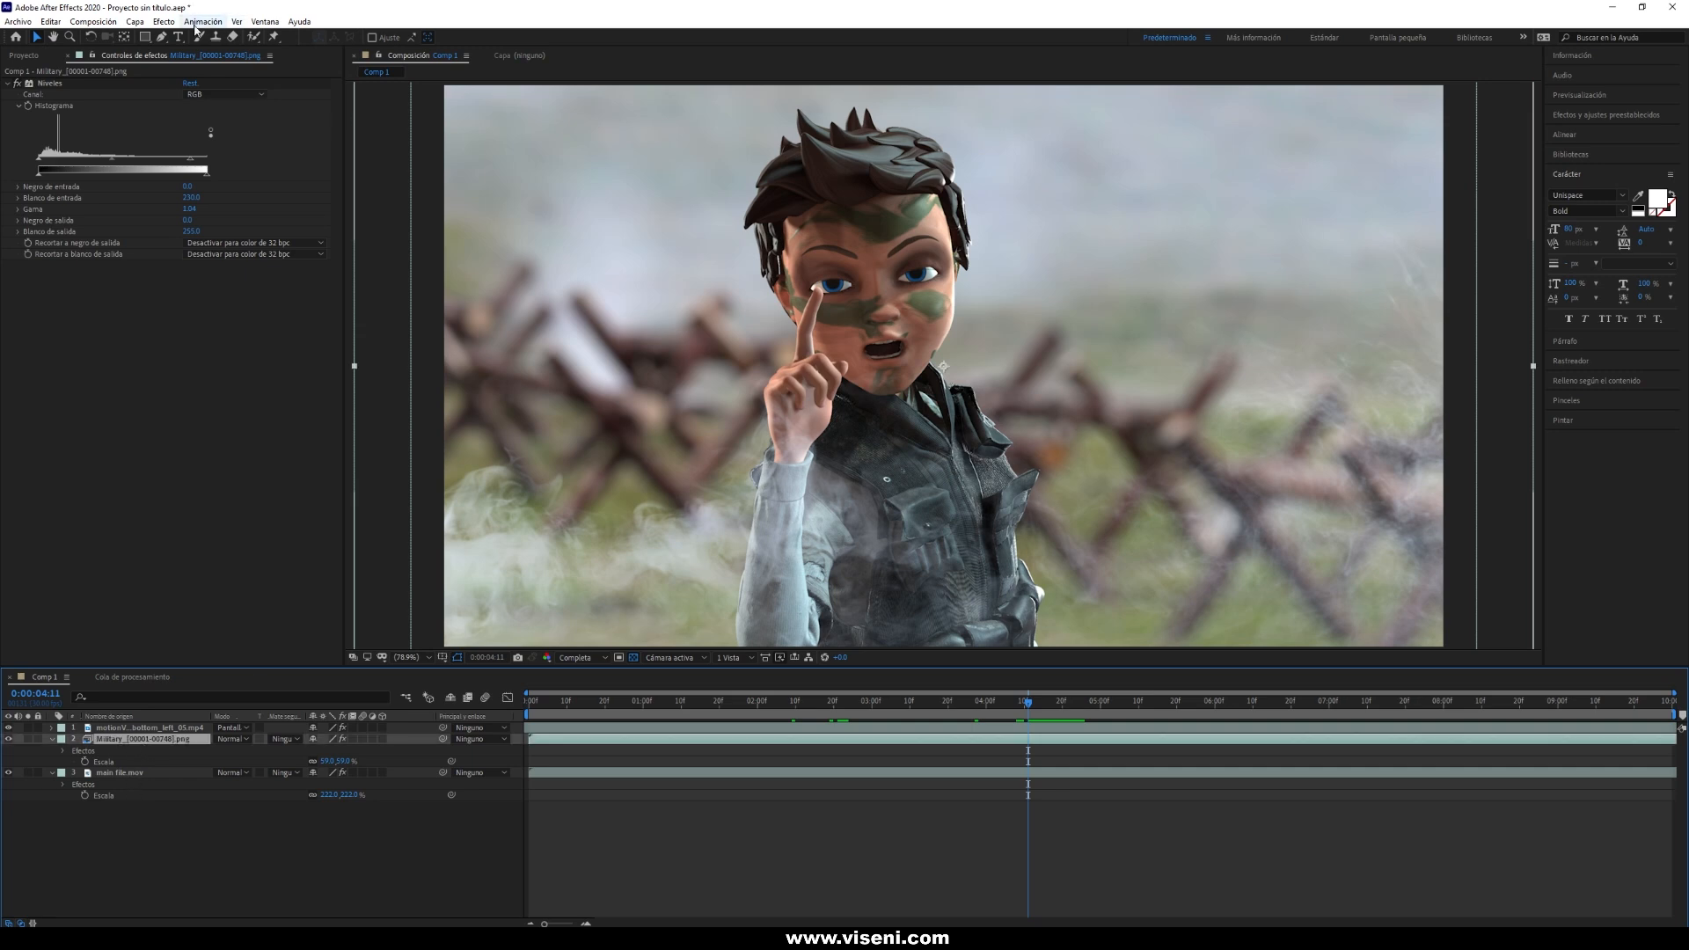
pyautogui.click(165, 22)
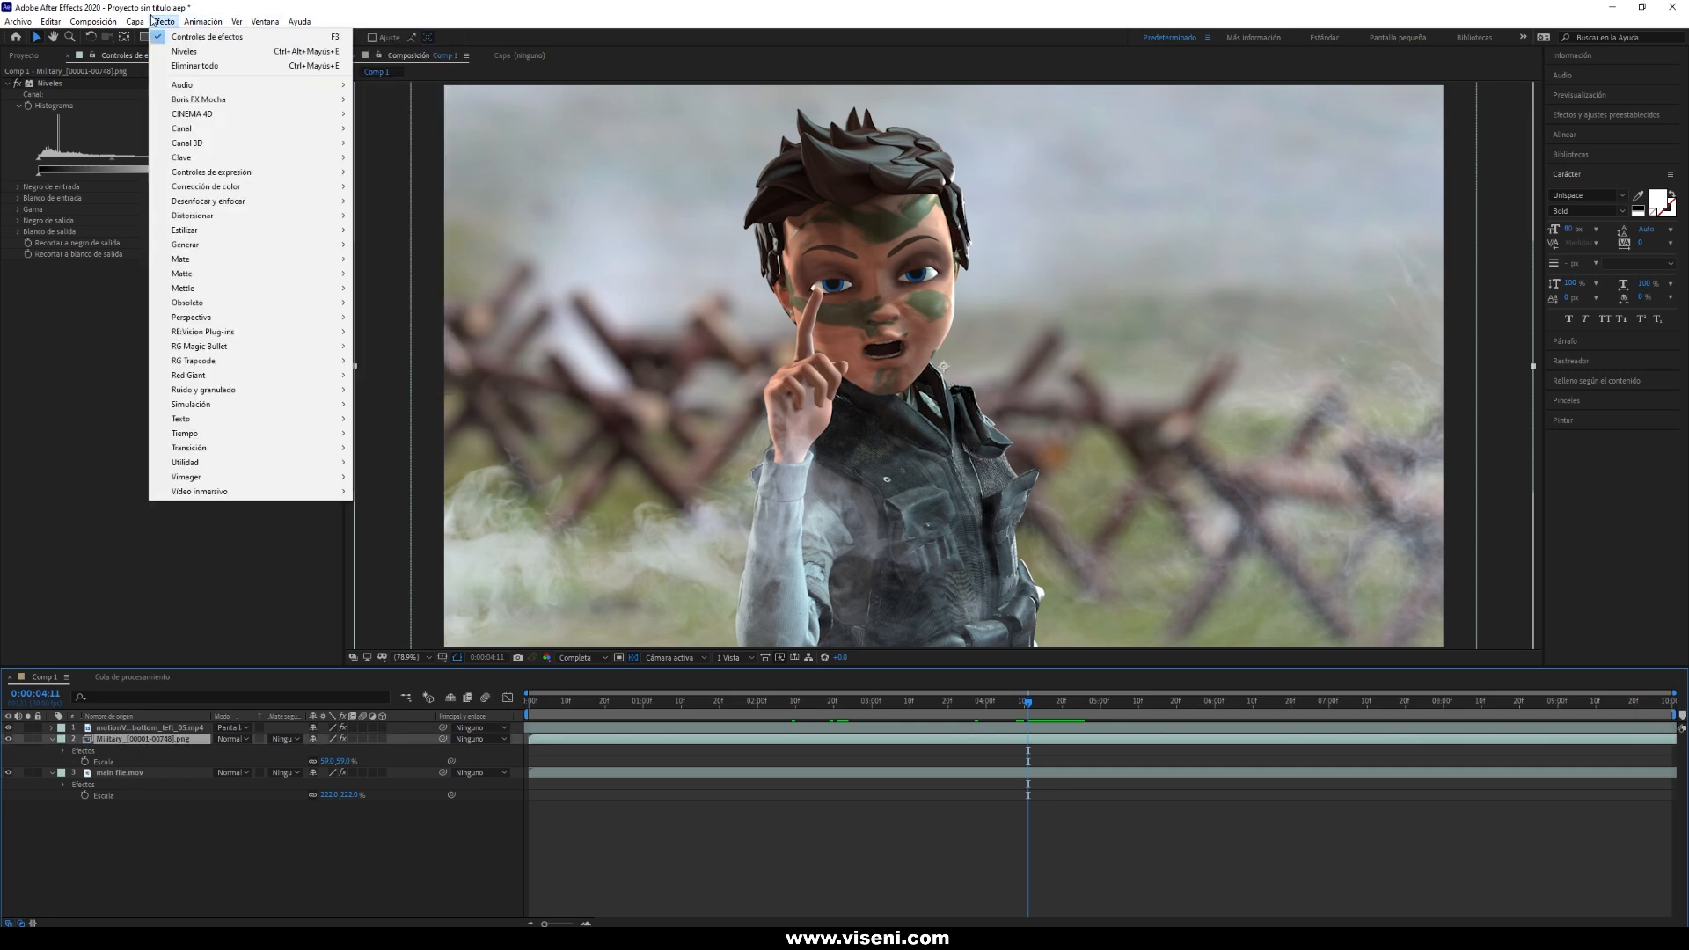
pyautogui.moveTo(209, 339)
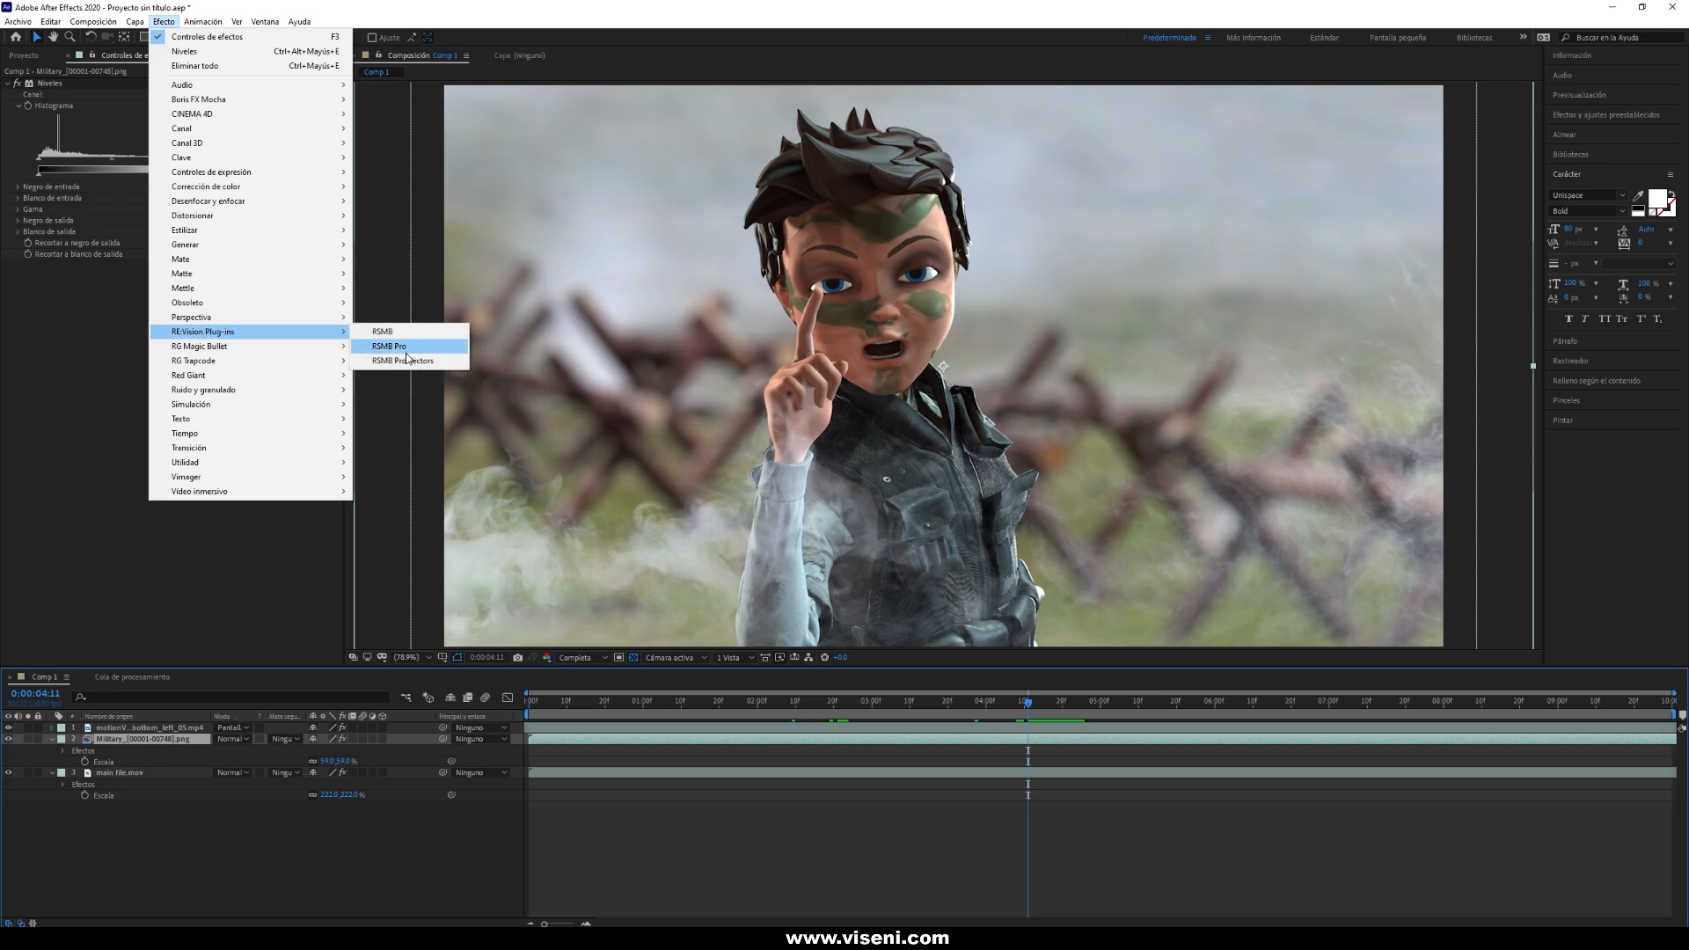
pyautogui.click(387, 348)
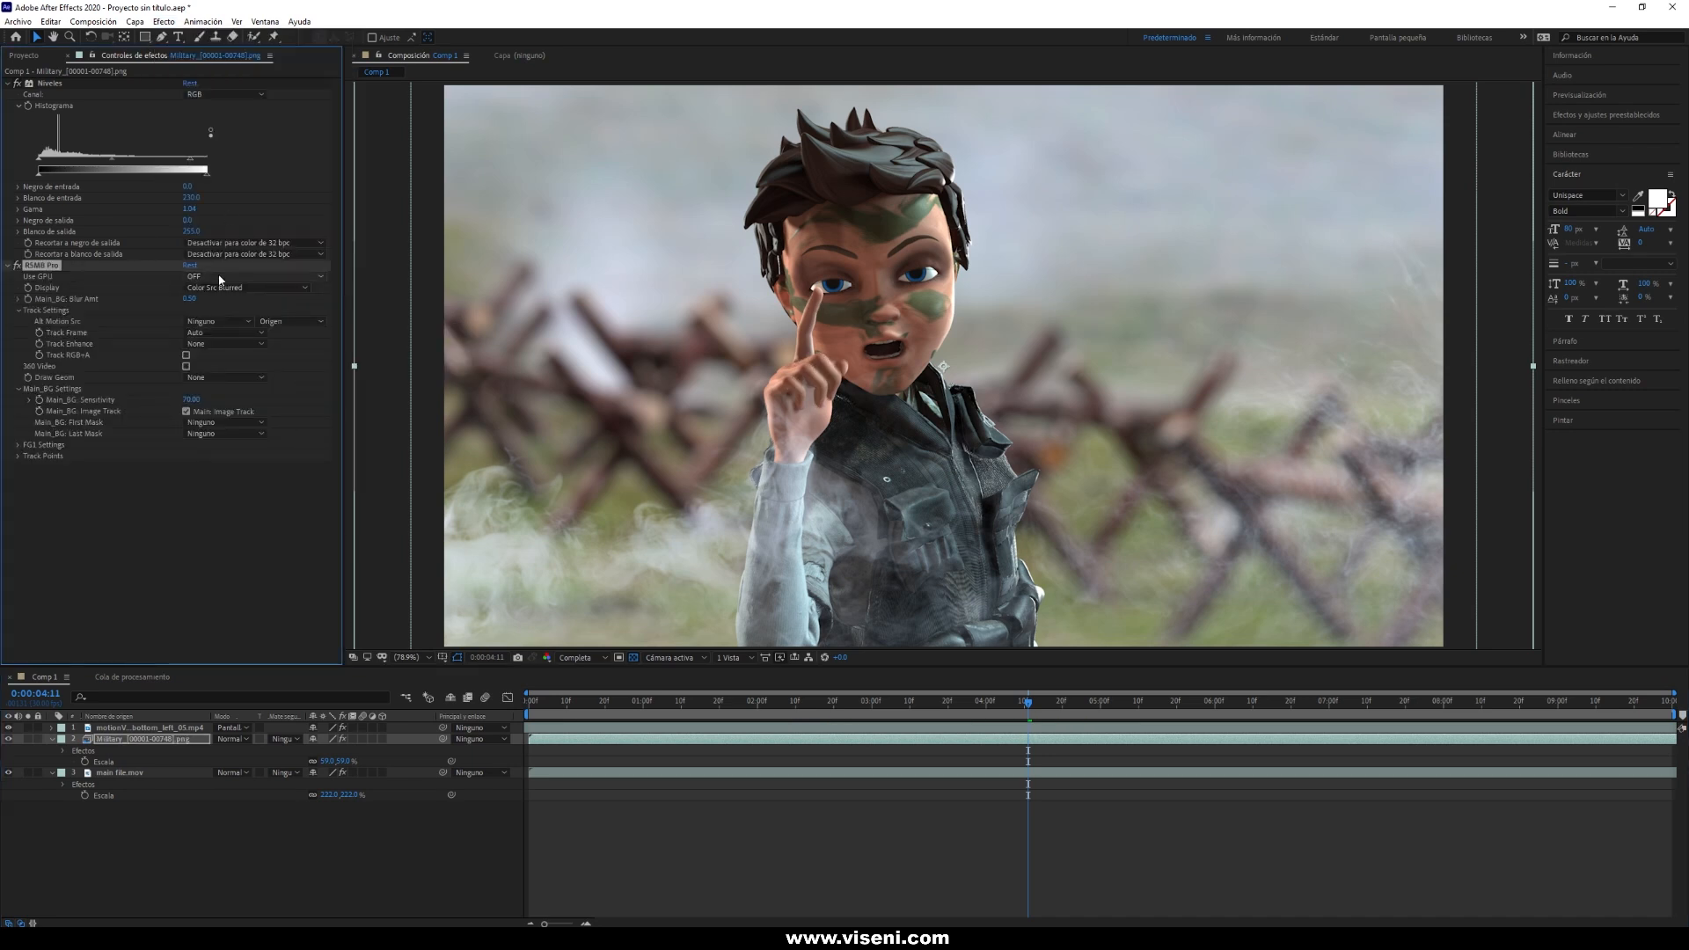
pyautogui.click(246, 277)
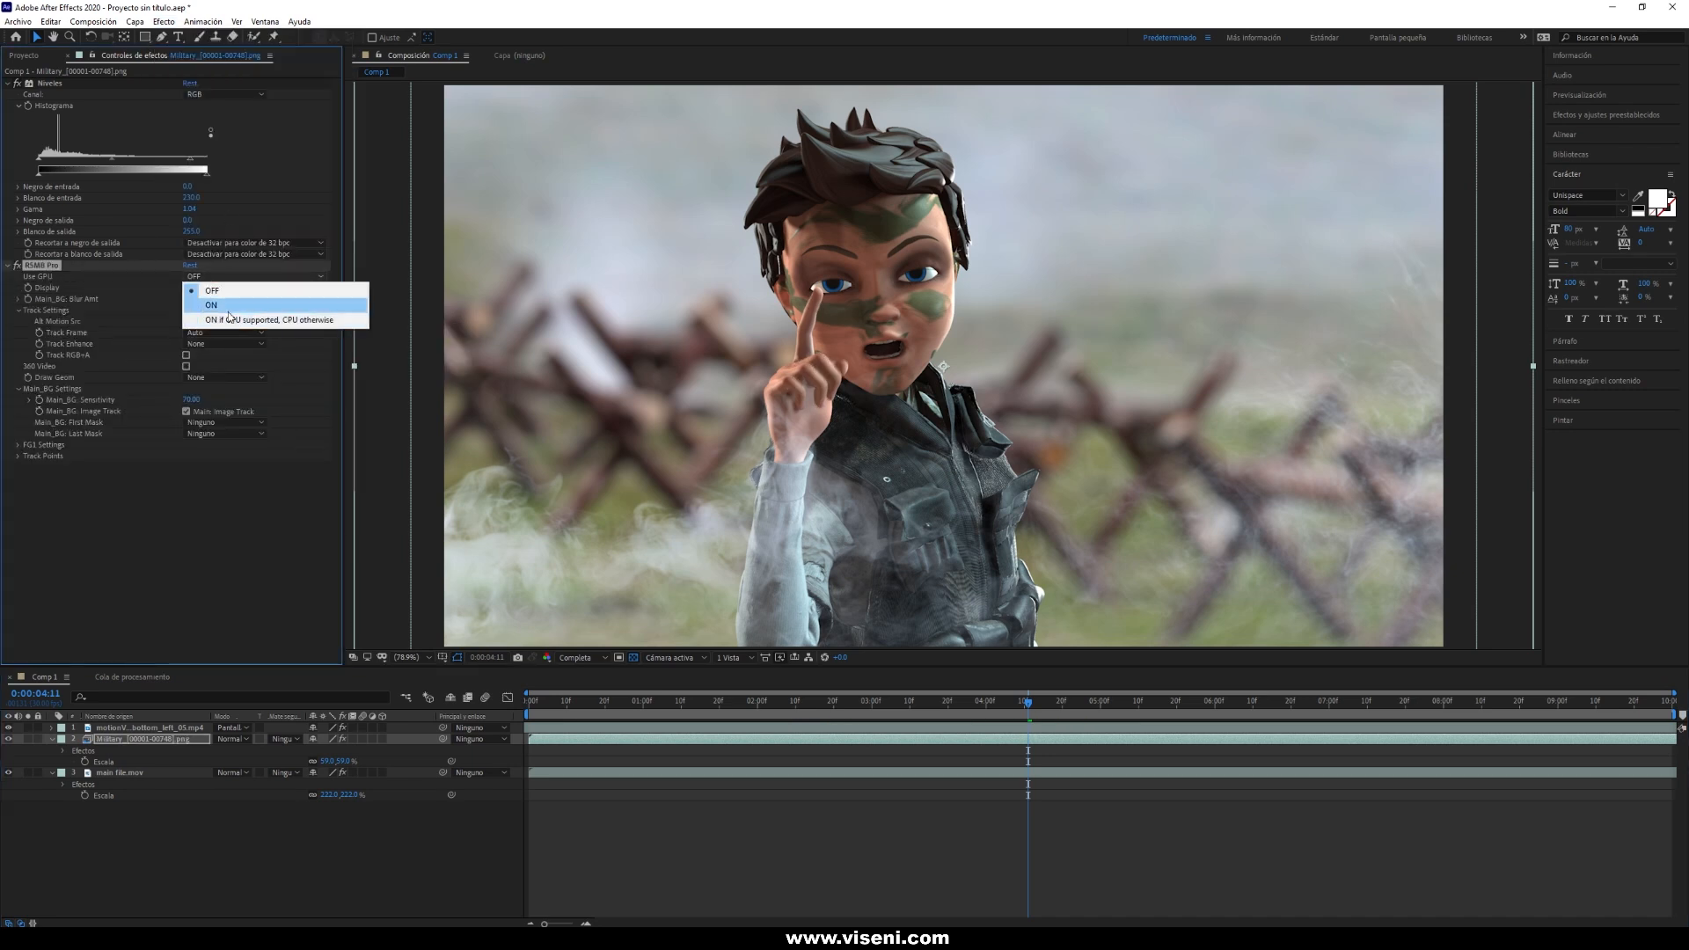
pyautogui.click(239, 300)
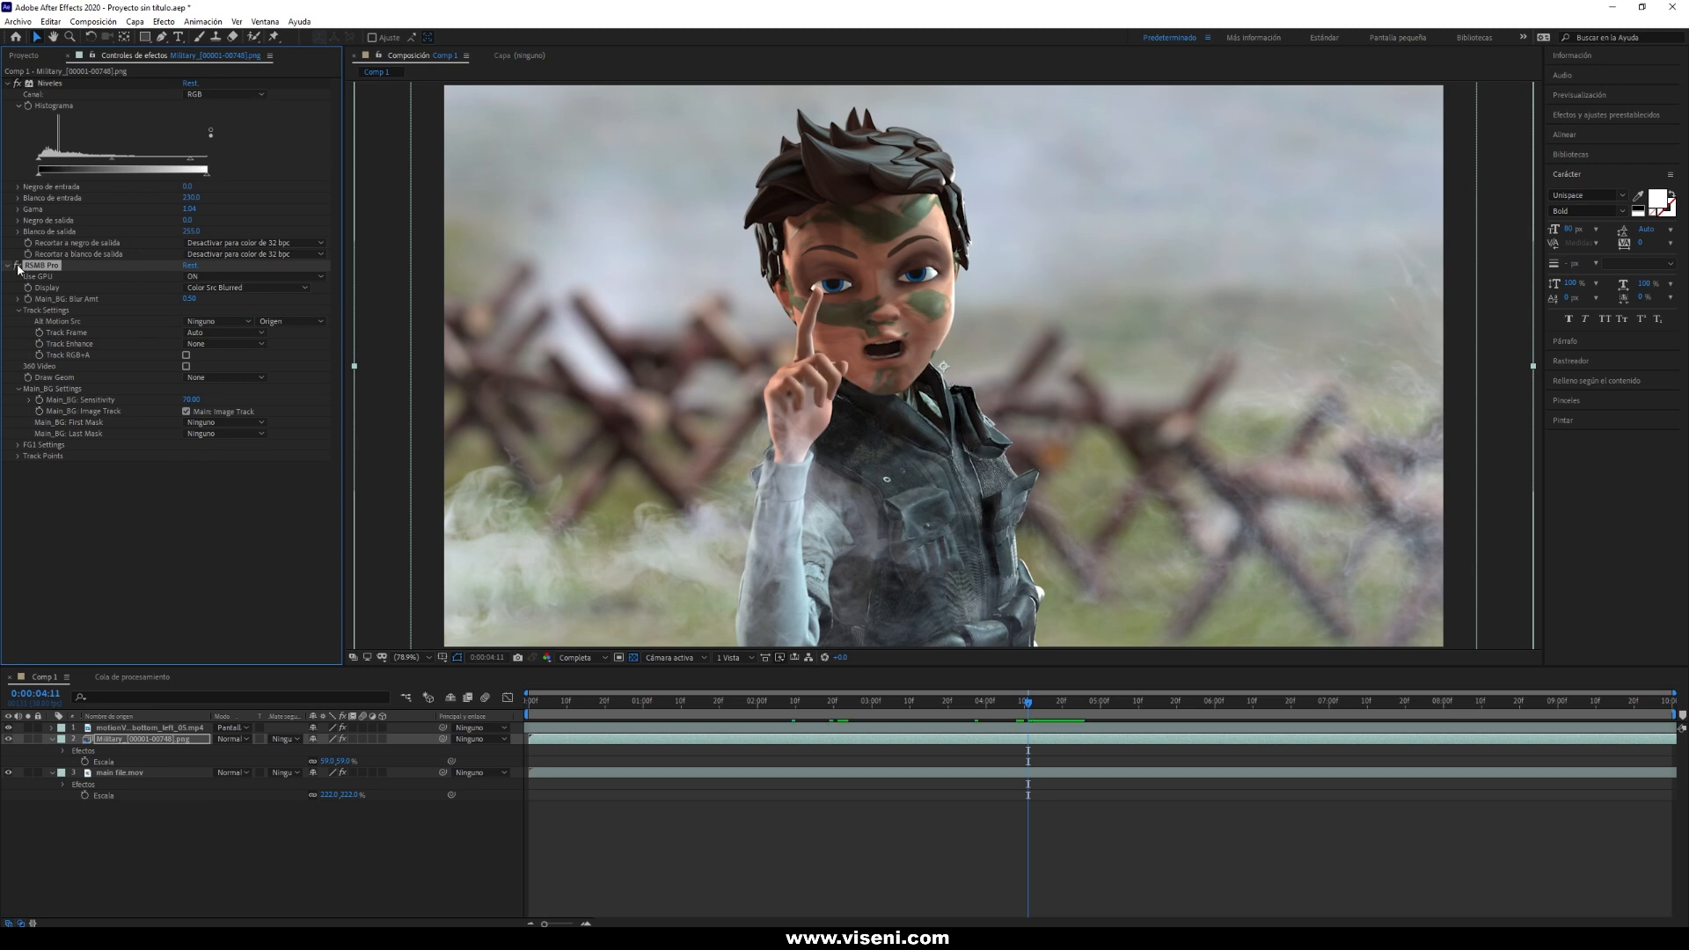
# With the smoke layer hidden, compare the moving hand at 0:00:04:21 with RSMB Pro enabled and disabled.
pyautogui.click(1039, 703)
pyautogui.moveTo(1062, 705)
pyautogui.mouseDown()
pyautogui.moveTo(1138, 712)
pyautogui.moveTo(1048, 706)
pyautogui.moveTo(1067, 705)
pyautogui.mouseUp()
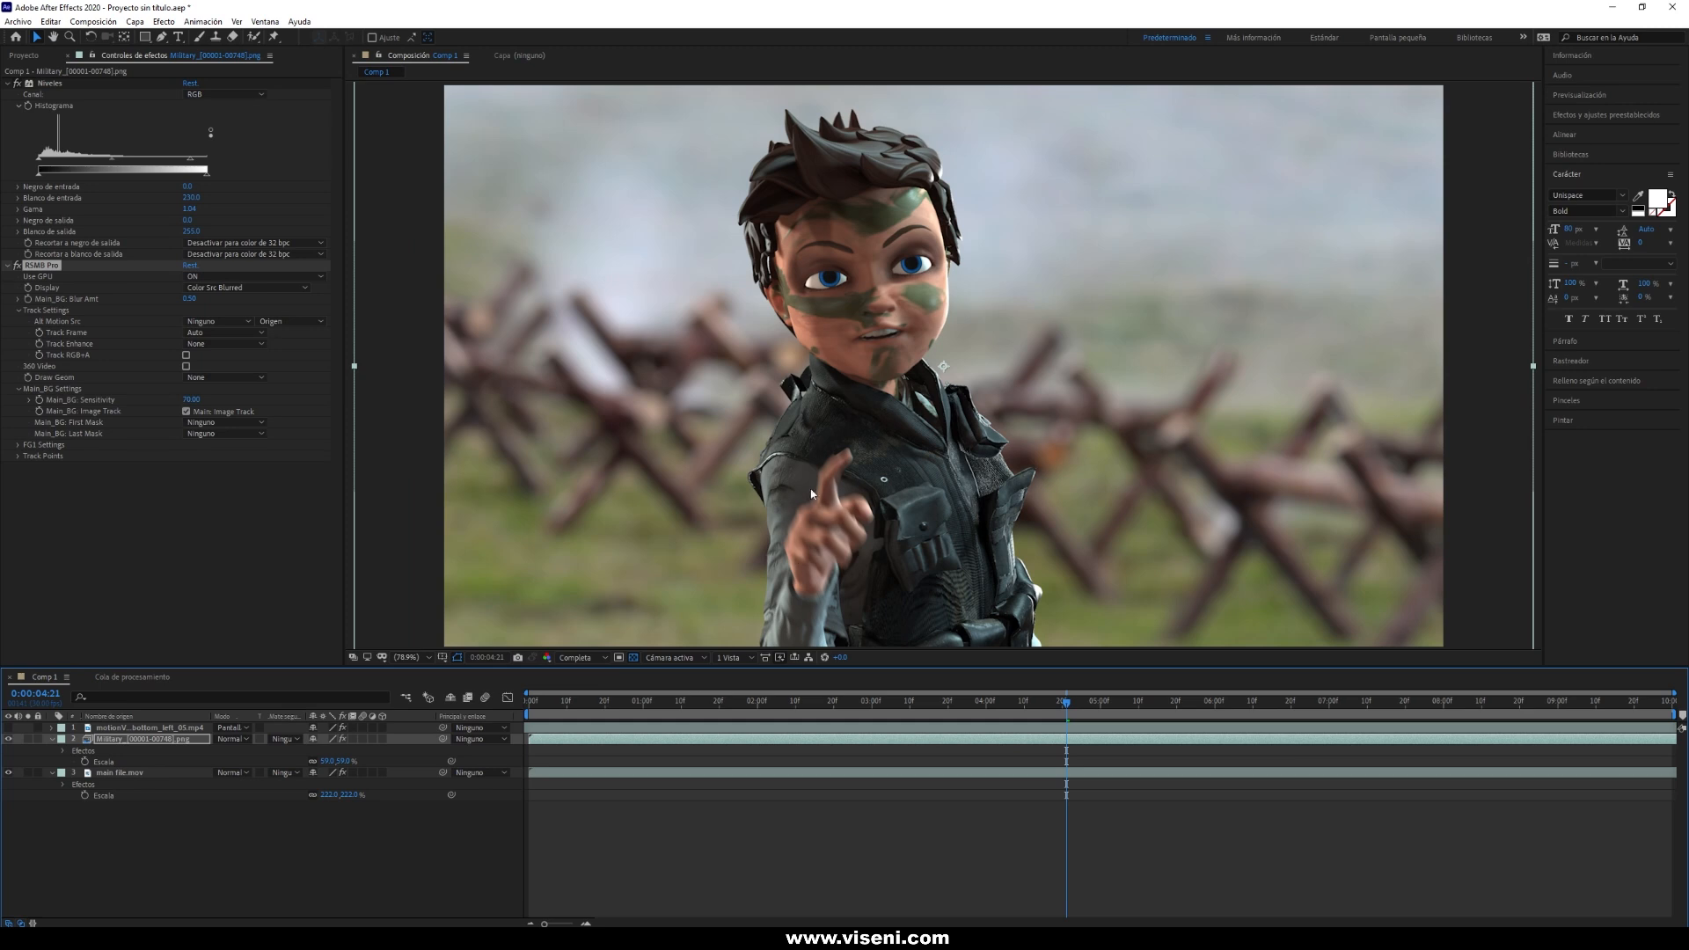
pyautogui.press('.')
pyautogui.press('.')
pyautogui.moveTo(741, 543); pyautogui.dragTo(942, 218, button='middle')
pyautogui.click(18, 266)
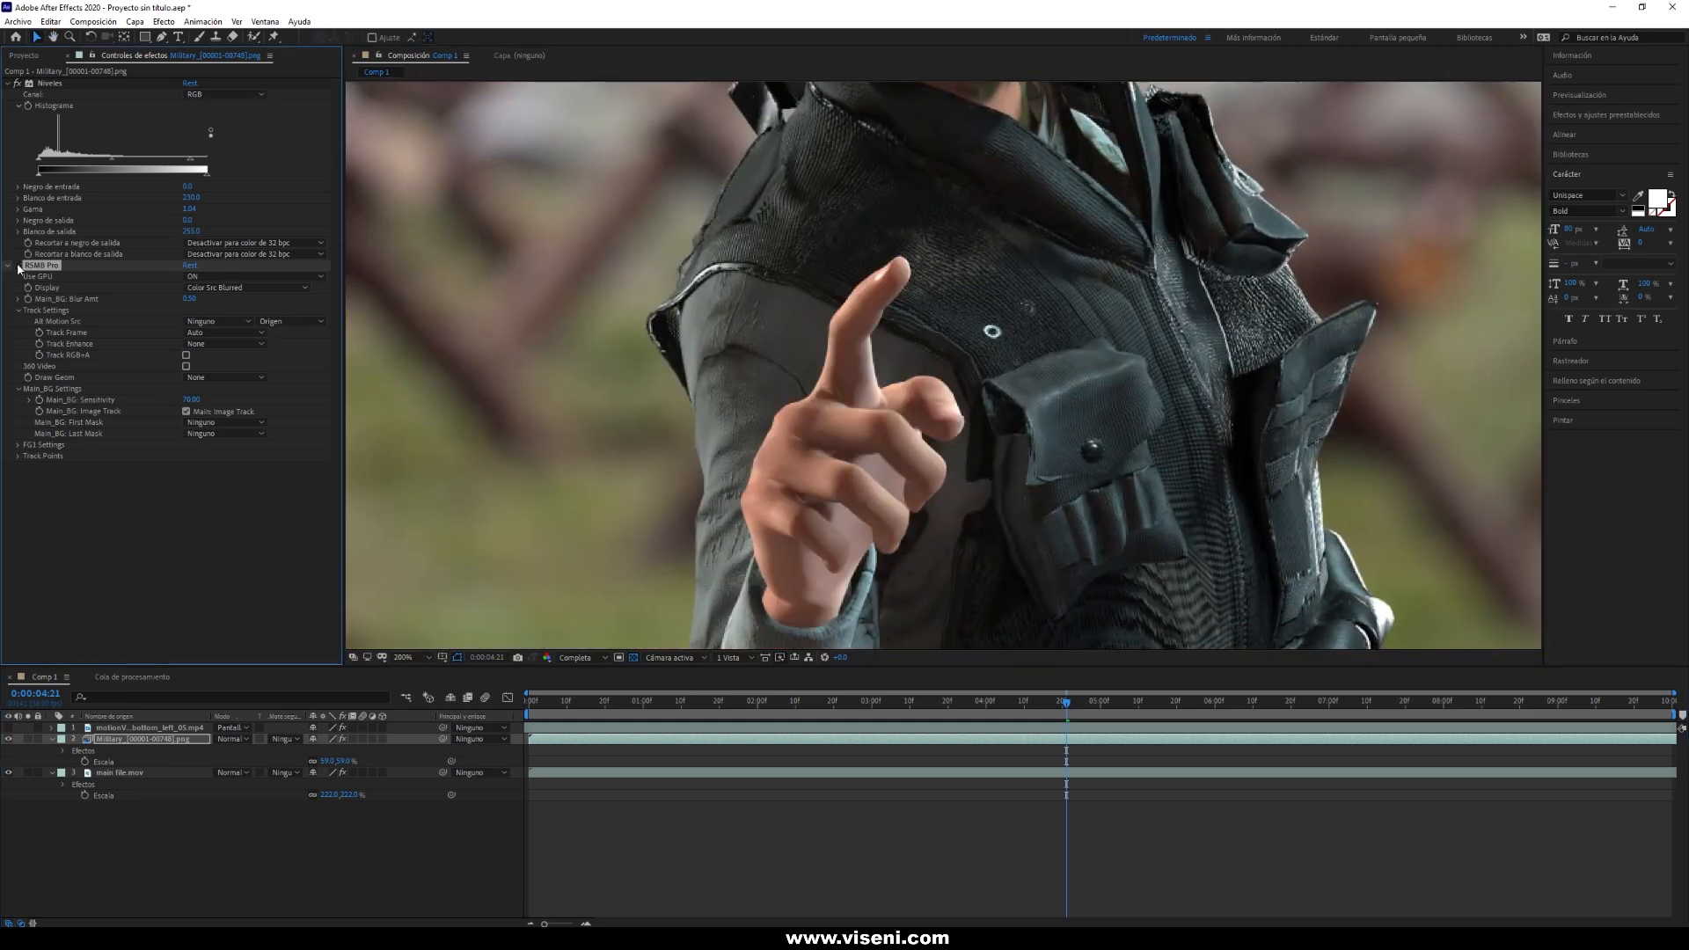
pyautogui.click(18, 266)
pyautogui.click(17, 265)
pyautogui.click(17, 266)
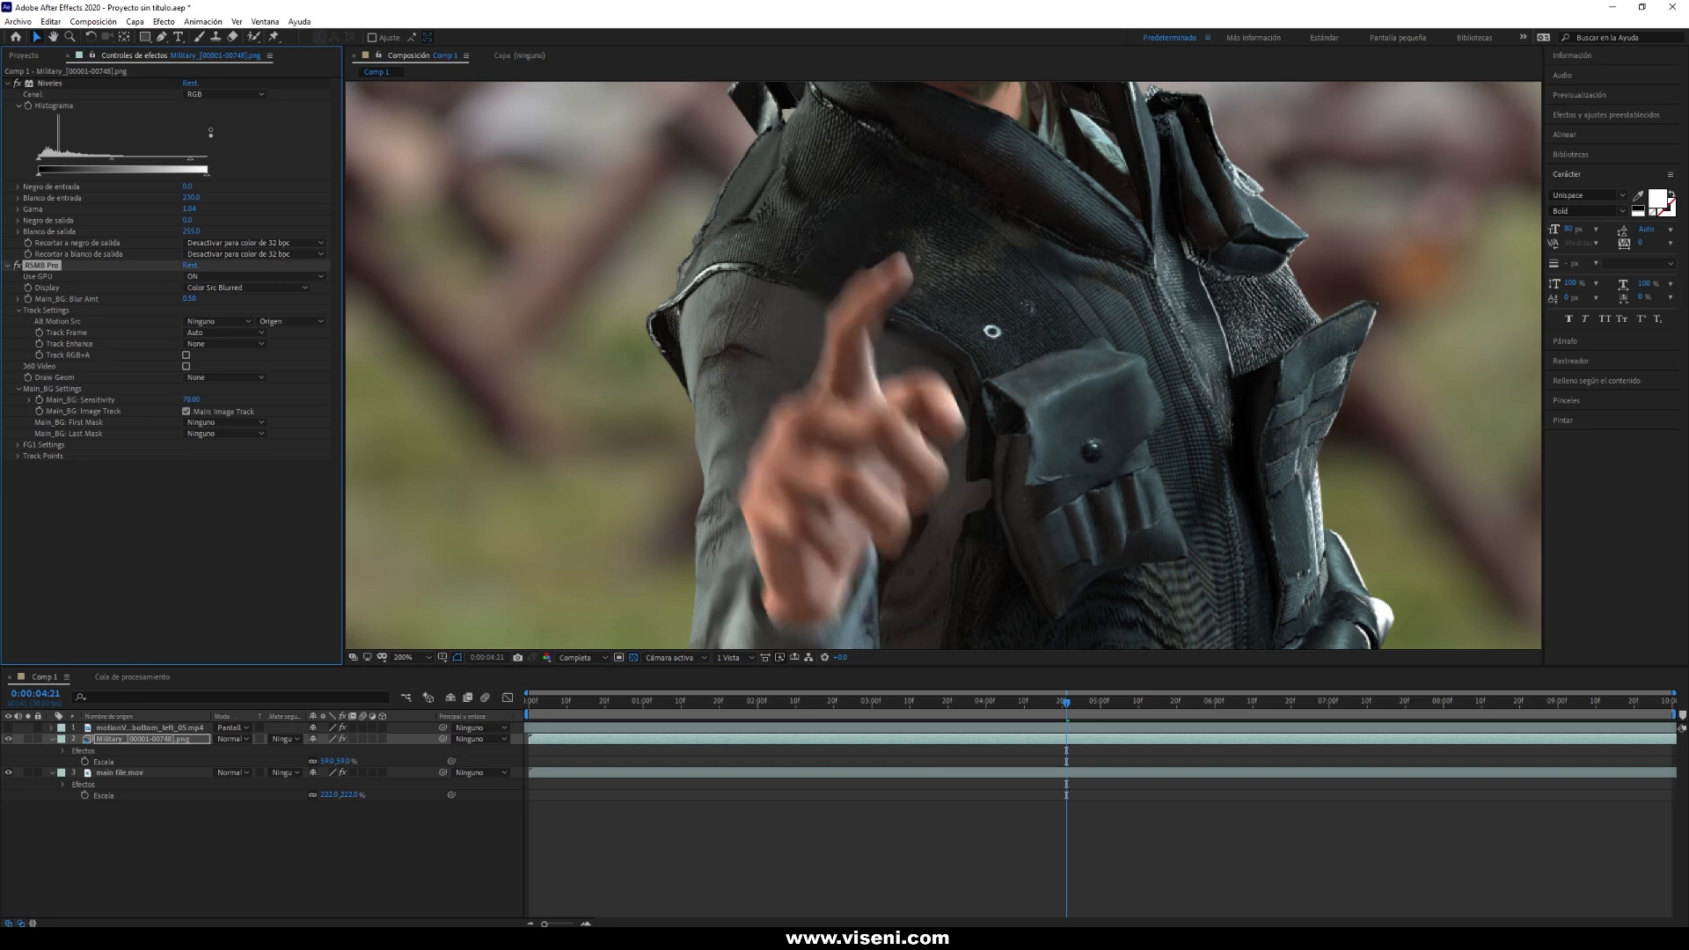
pyautogui.click(18, 265)
pyautogui.click(18, 266)
# Inspect the motion blur on the whole character and fit the composition back into the viewer.
pyautogui.scroll(-2, 911, 396)
pyautogui.scroll(1, 912, 396)
pyautogui.moveTo(912, 396); pyautogui.dragTo(851, 511, button='middle')
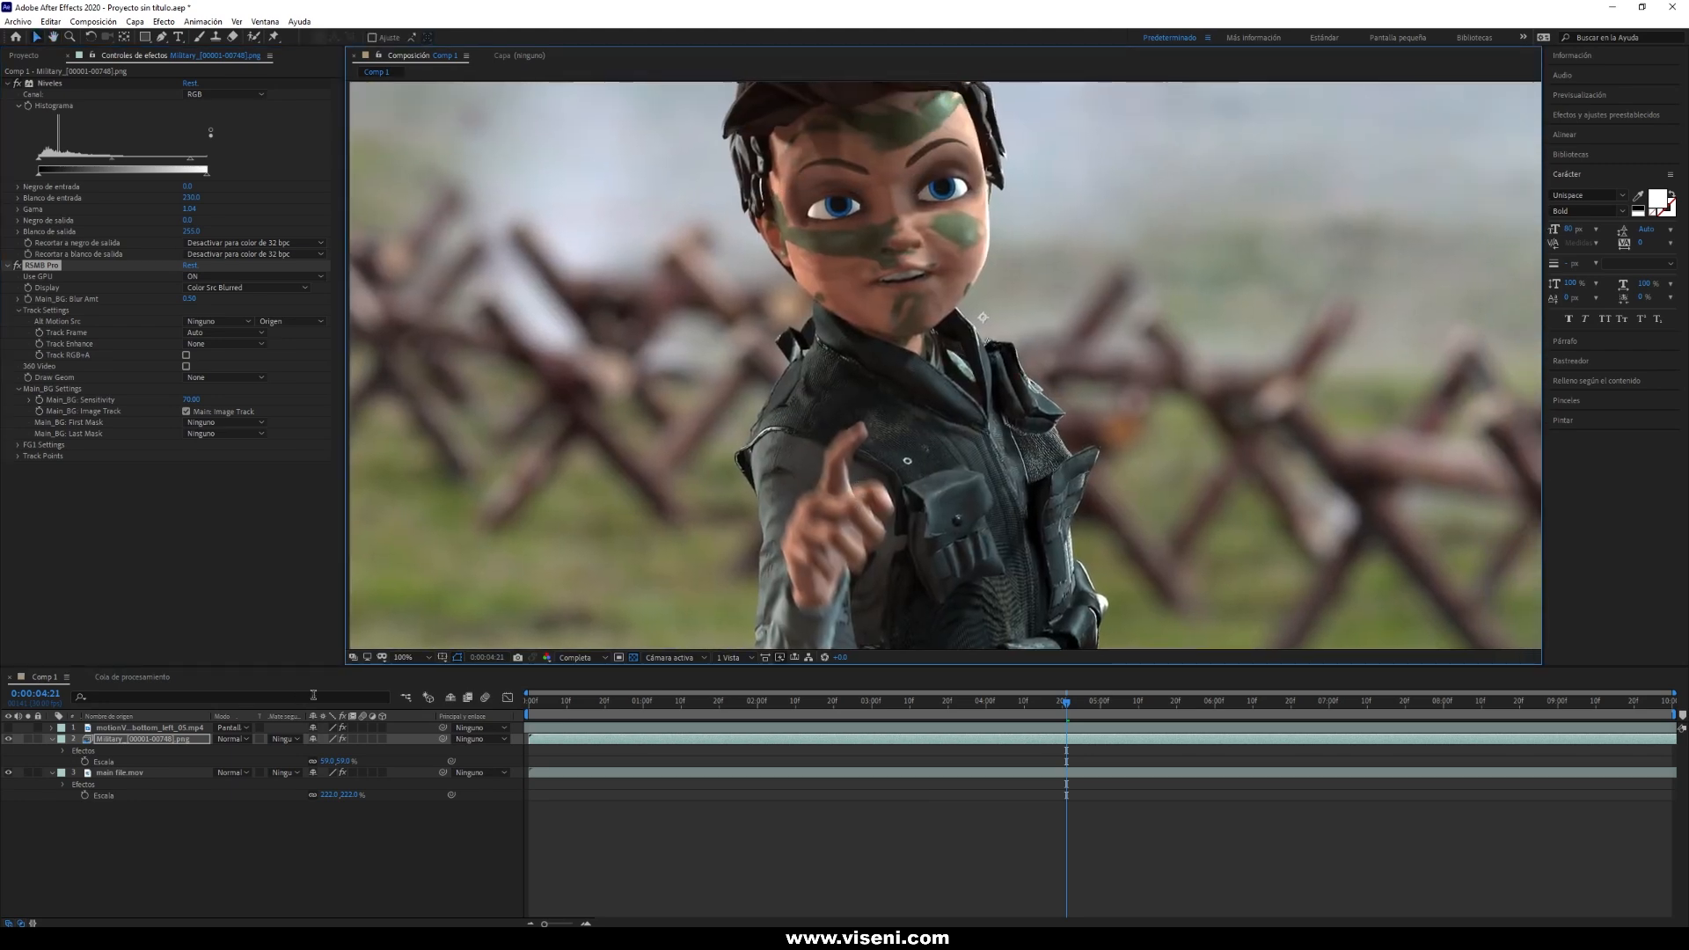
pyautogui.moveTo(991, 514); pyautogui.dragTo(978, 533, button='middle')
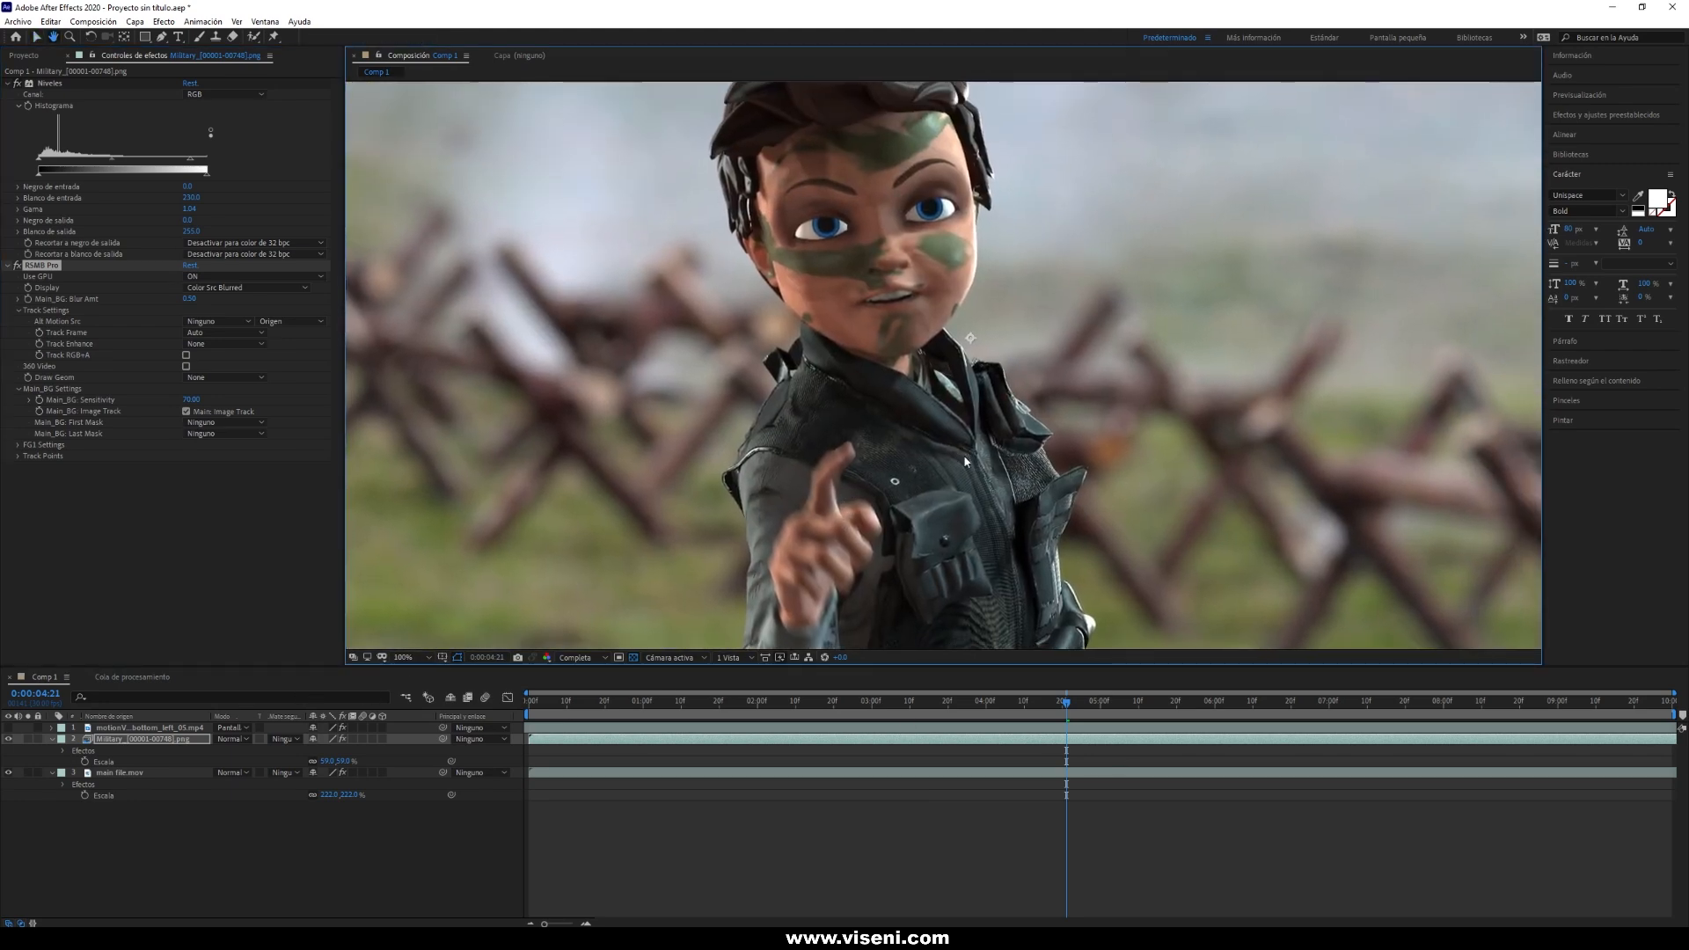
pyautogui.scroll(-1, 965, 461)
pyautogui.click(416, 656)
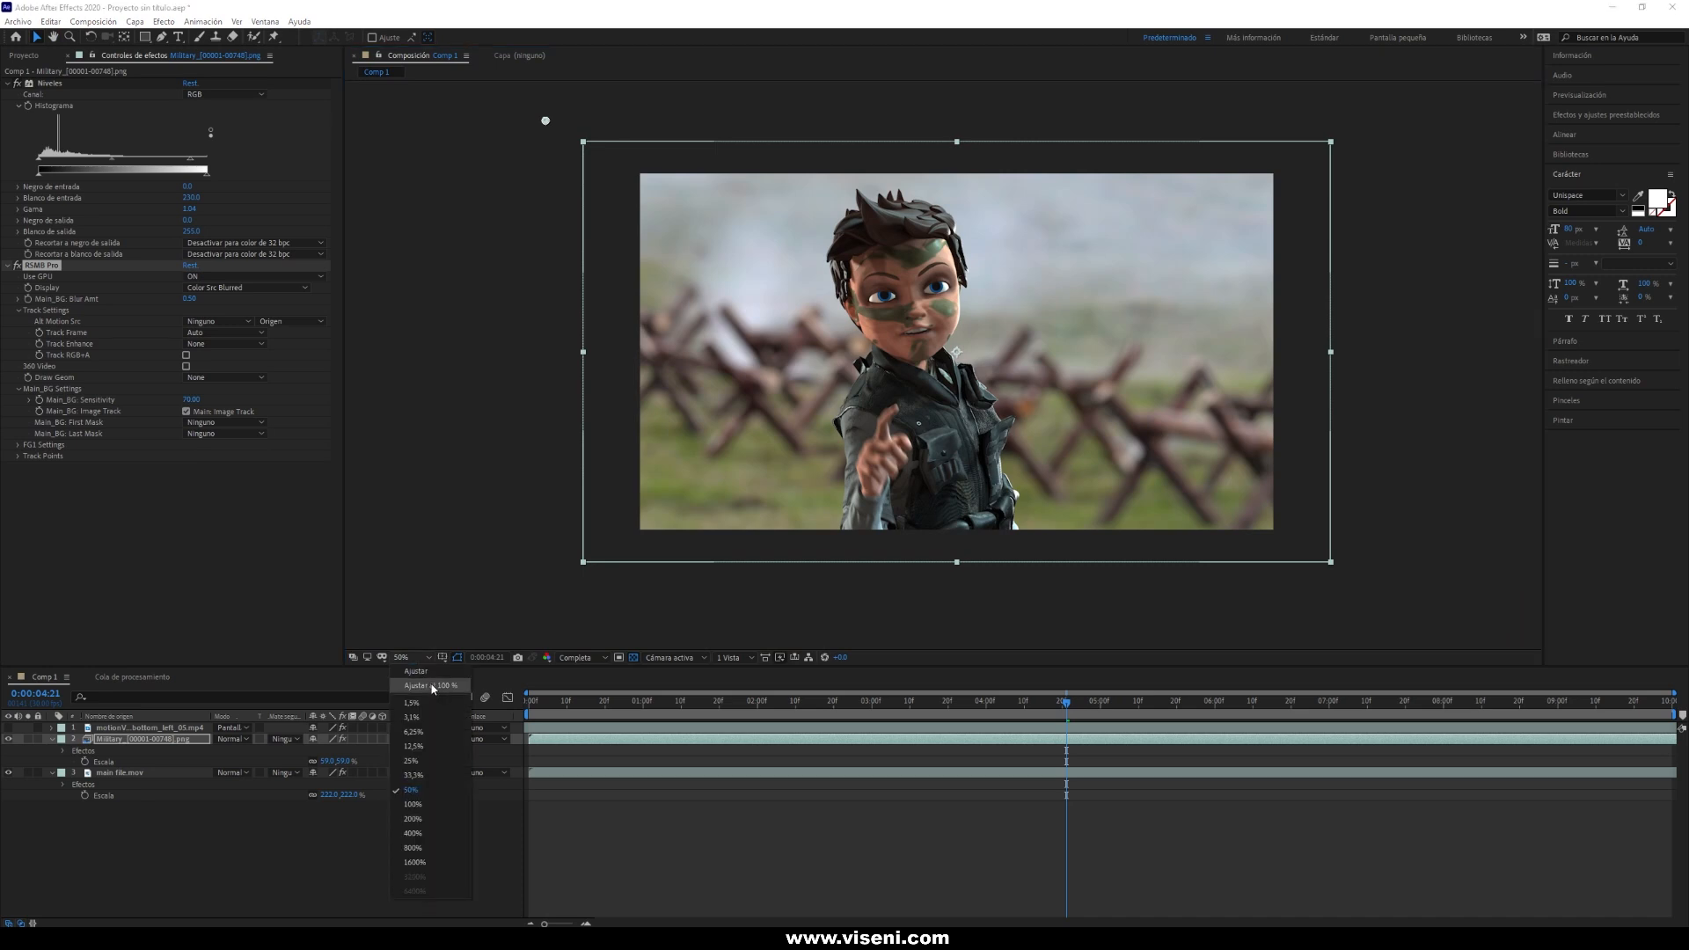
pyautogui.click(432, 685)
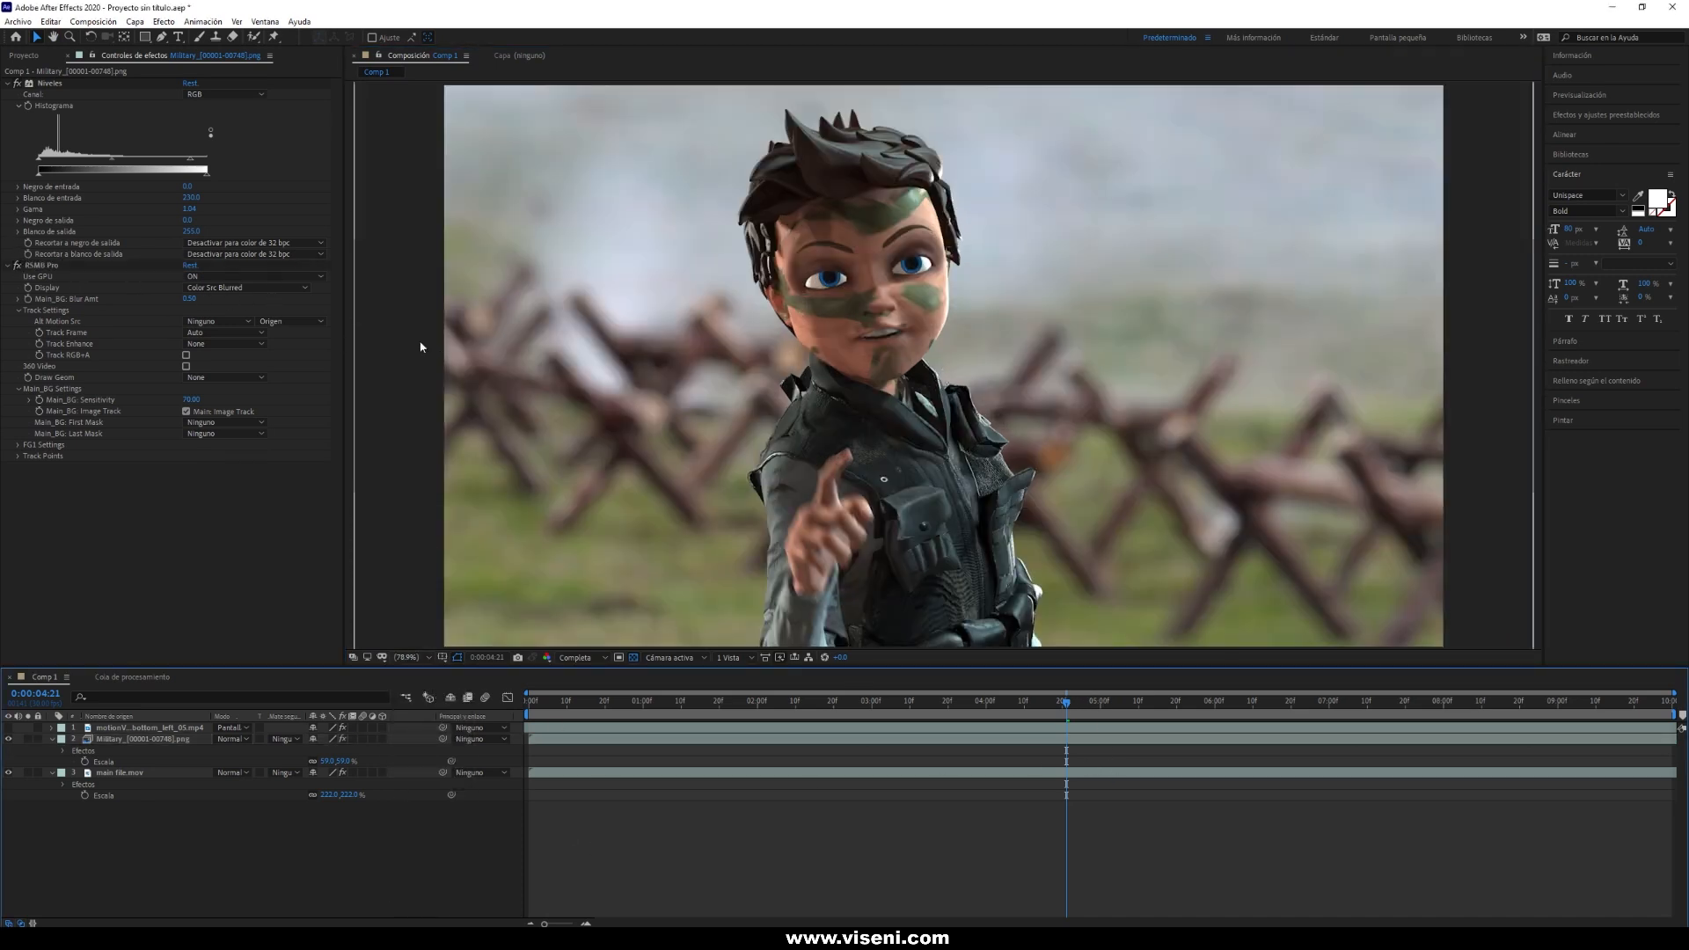
# Preview the animation from about 0:00:01:14 with and without RSMB Pro, leaving the effect enabled.
pyautogui.moveTo(1063, 704); pyautogui.dragTo(696, 692)
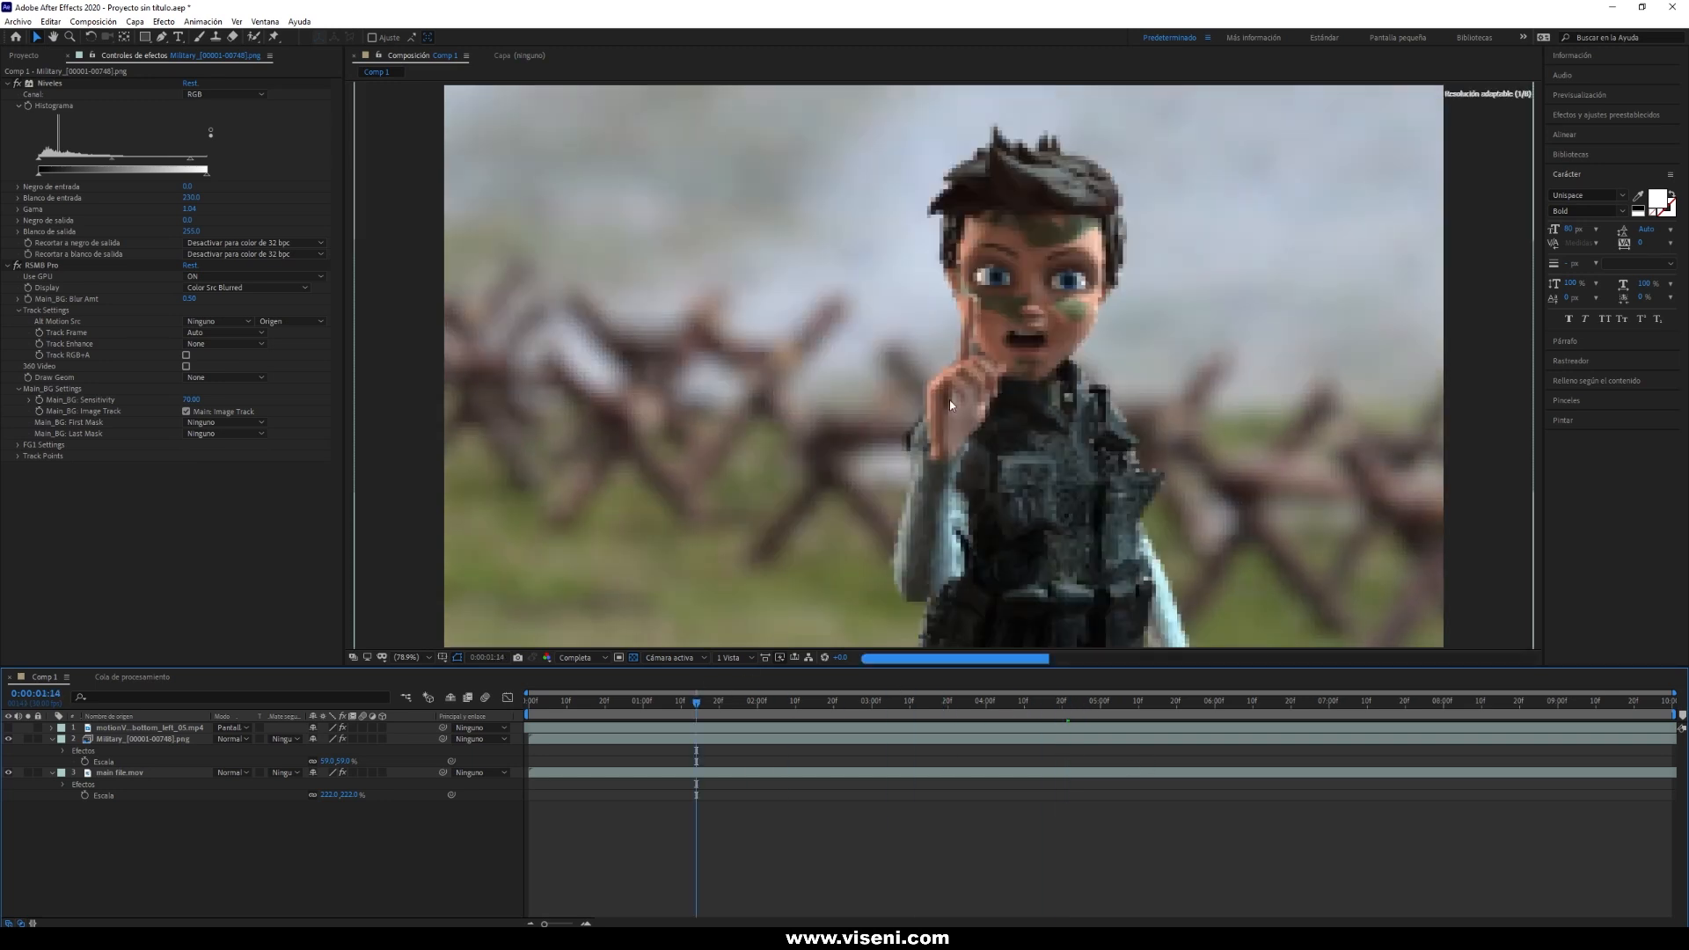
pyautogui.click(832, 841)
pyautogui.press('space')
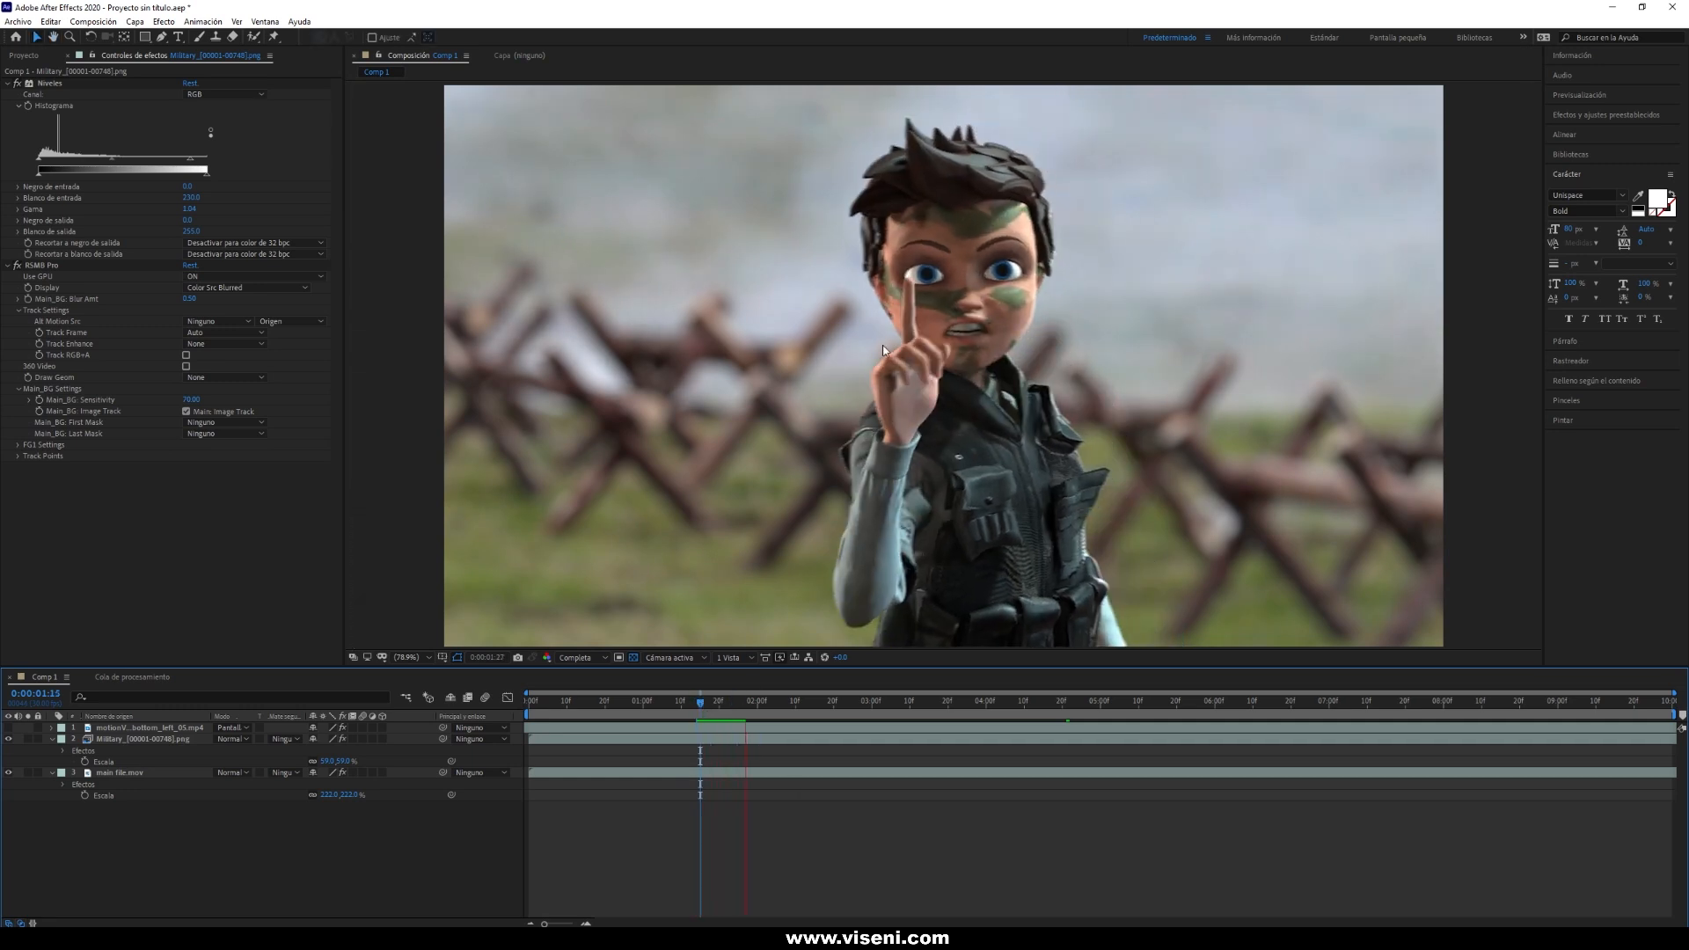
pyautogui.click(18, 266)
pyautogui.press('space')
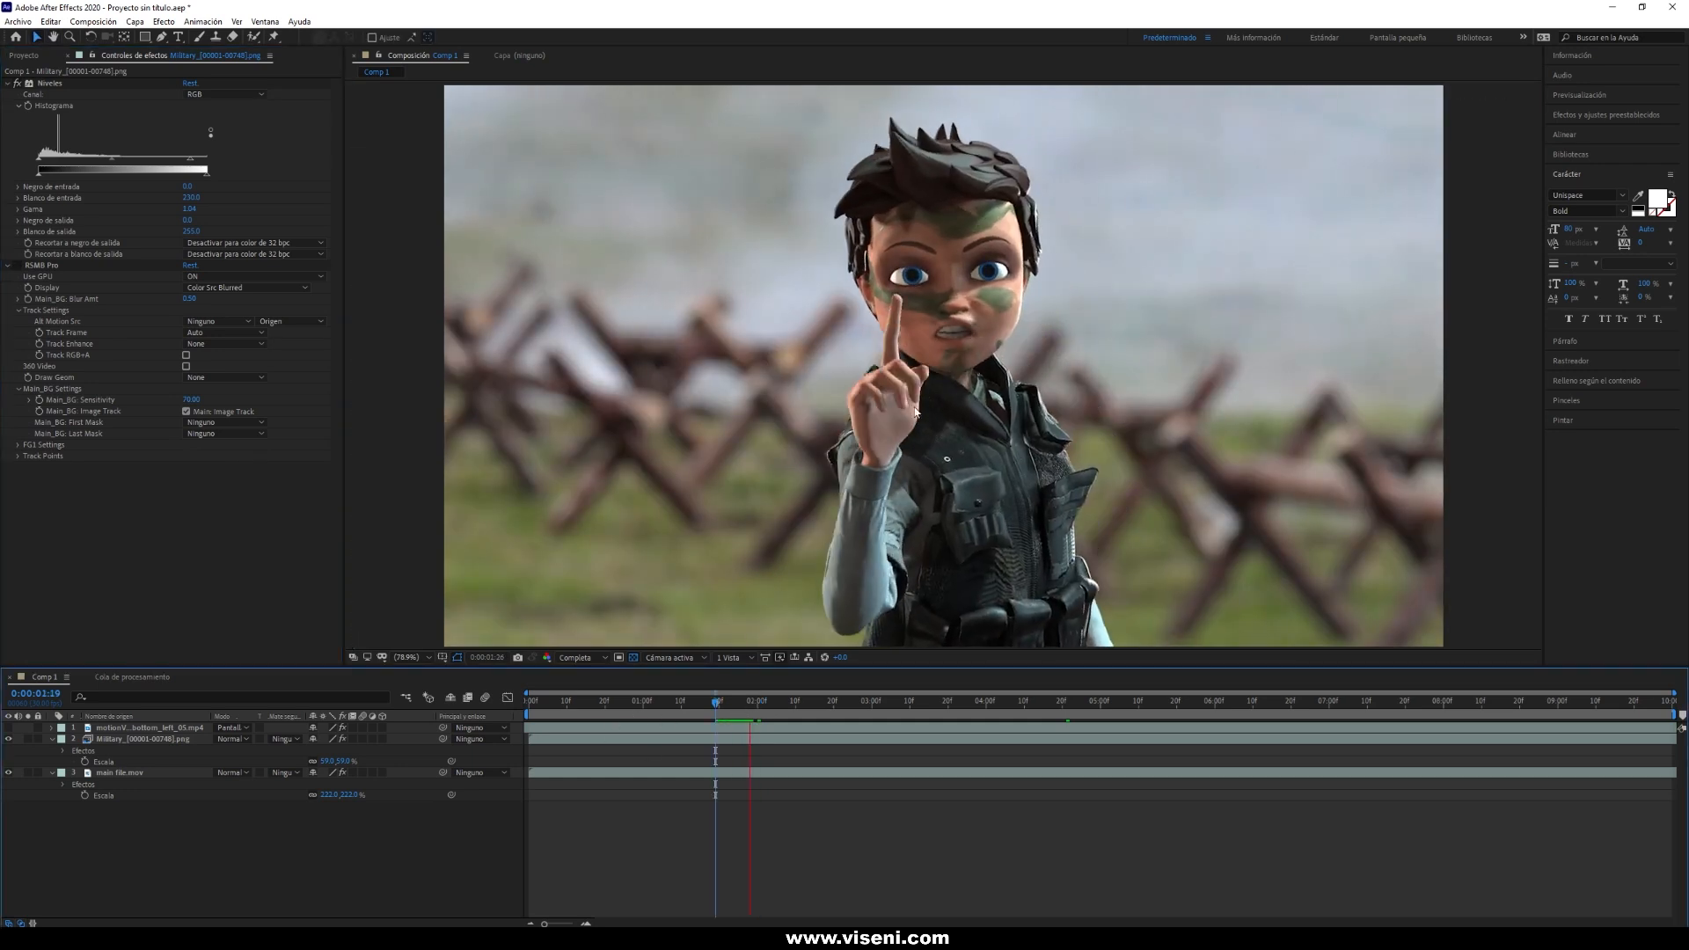
pyautogui.press('space')
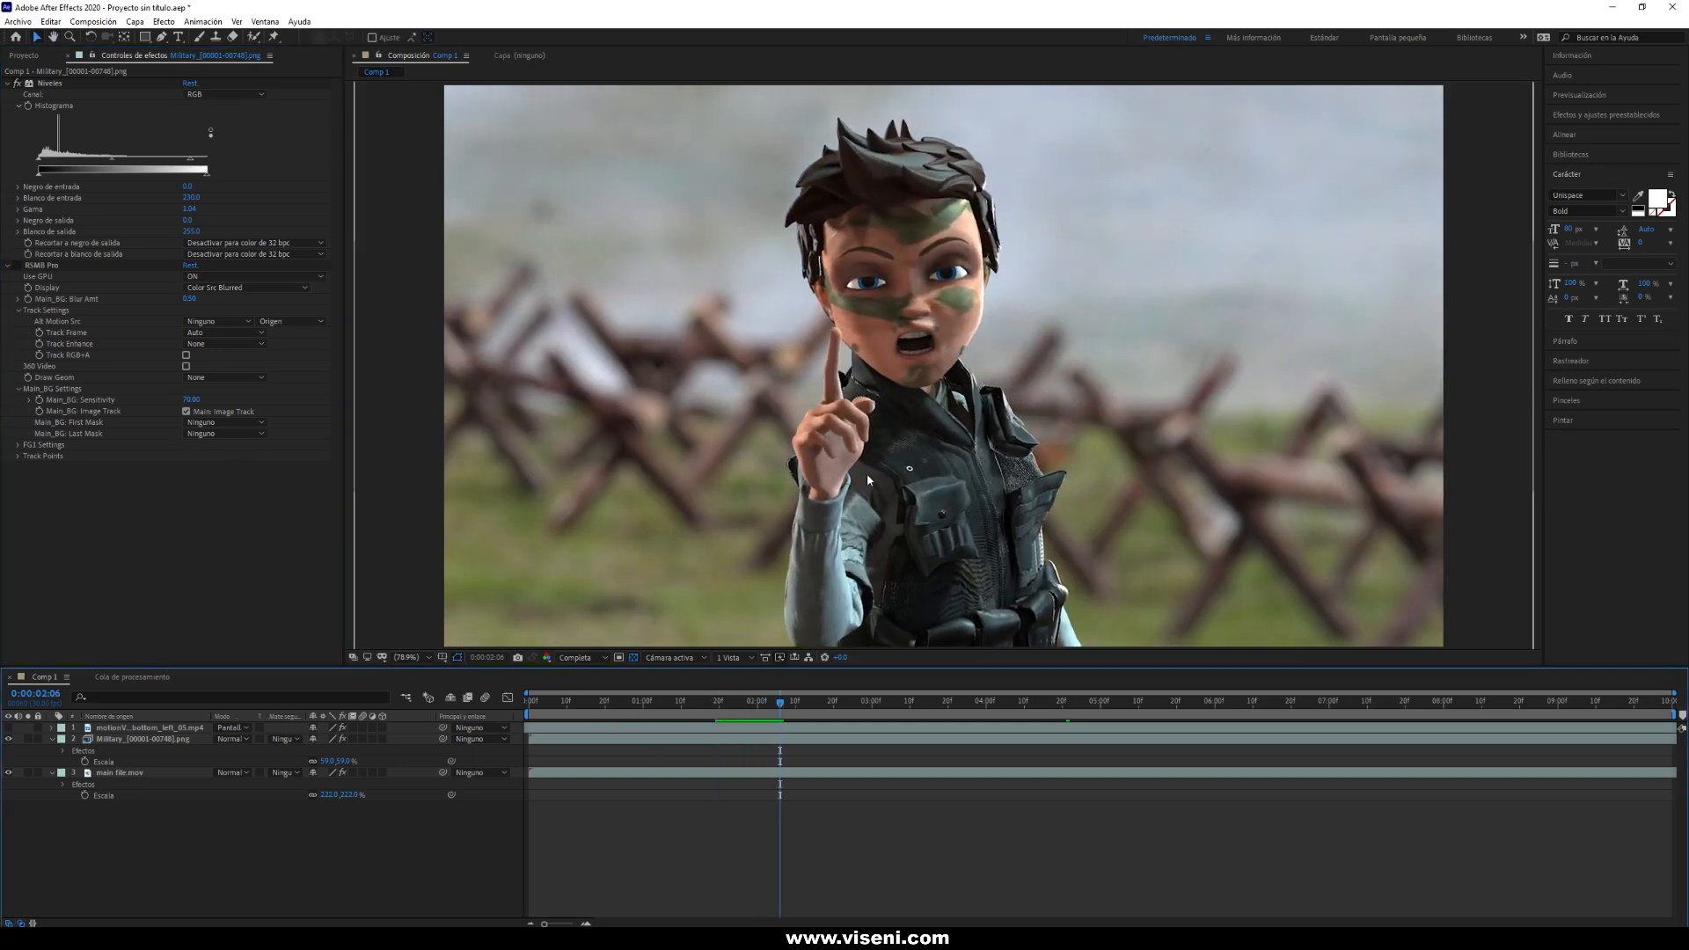
pyautogui.click(17, 266)
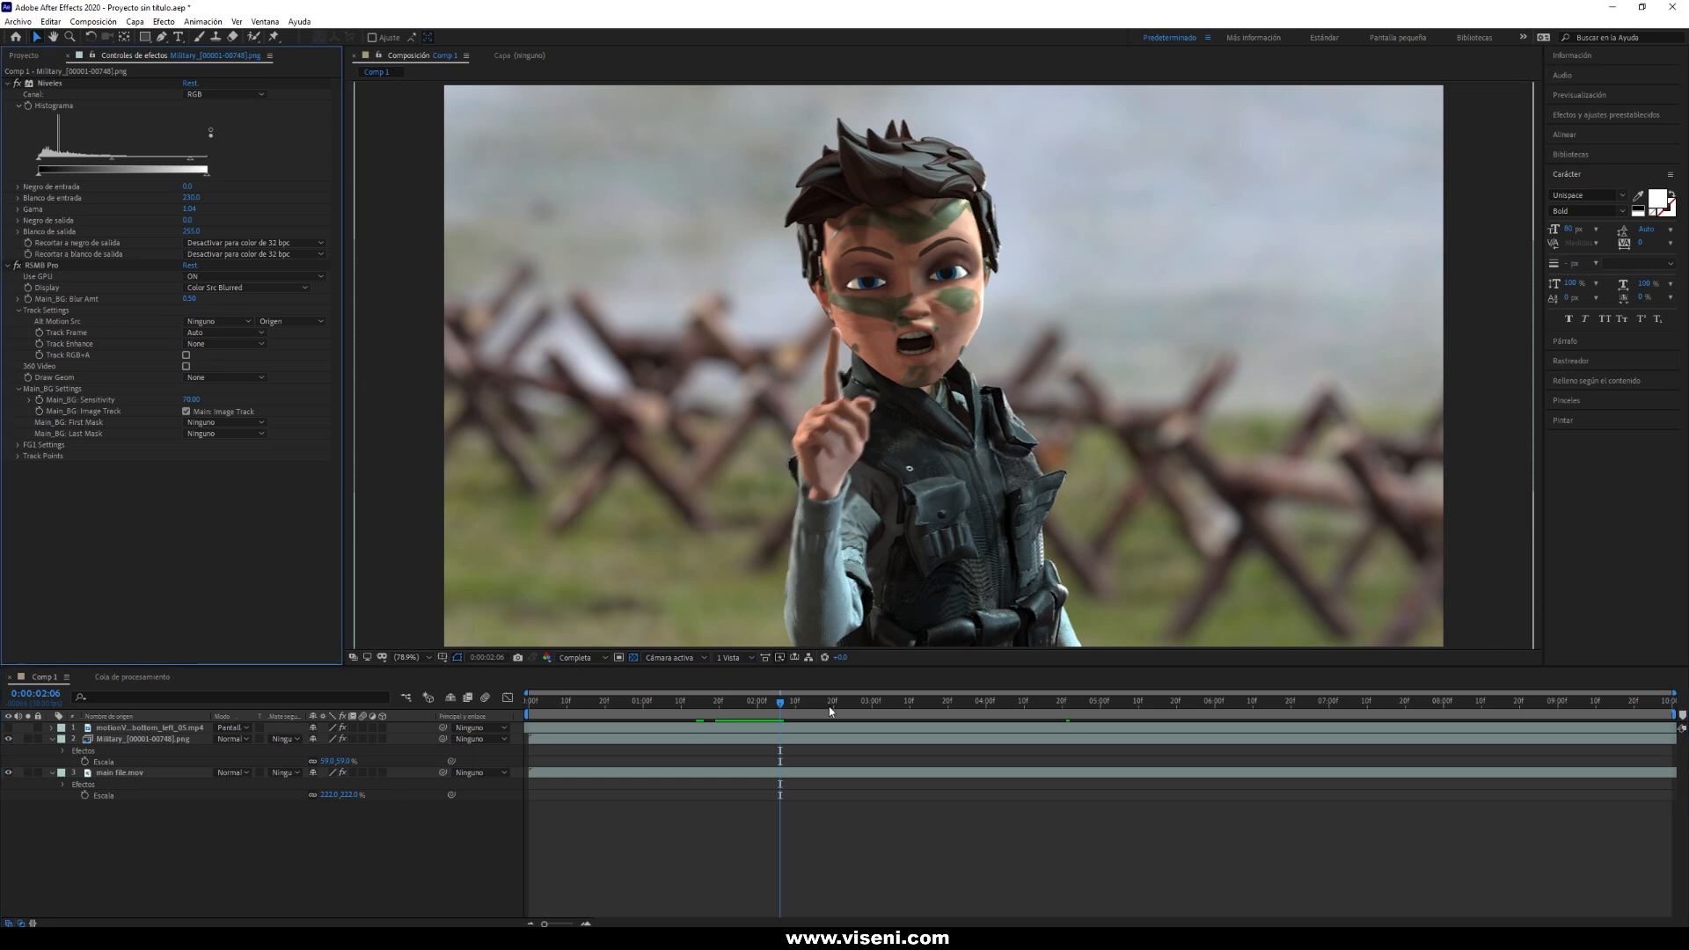
# Collapse the Military and background layers' properties, make the smoke layer visible again, and scrub to 0:00:04:20.
pyautogui.moveTo(756, 709)
pyautogui.mouseDown()
pyautogui.moveTo(718, 709)
pyautogui.moveTo(749, 709)
pyautogui.mouseUp()
pyautogui.click(51, 739)
pyautogui.click(51, 751)
pyautogui.click(119, 750)
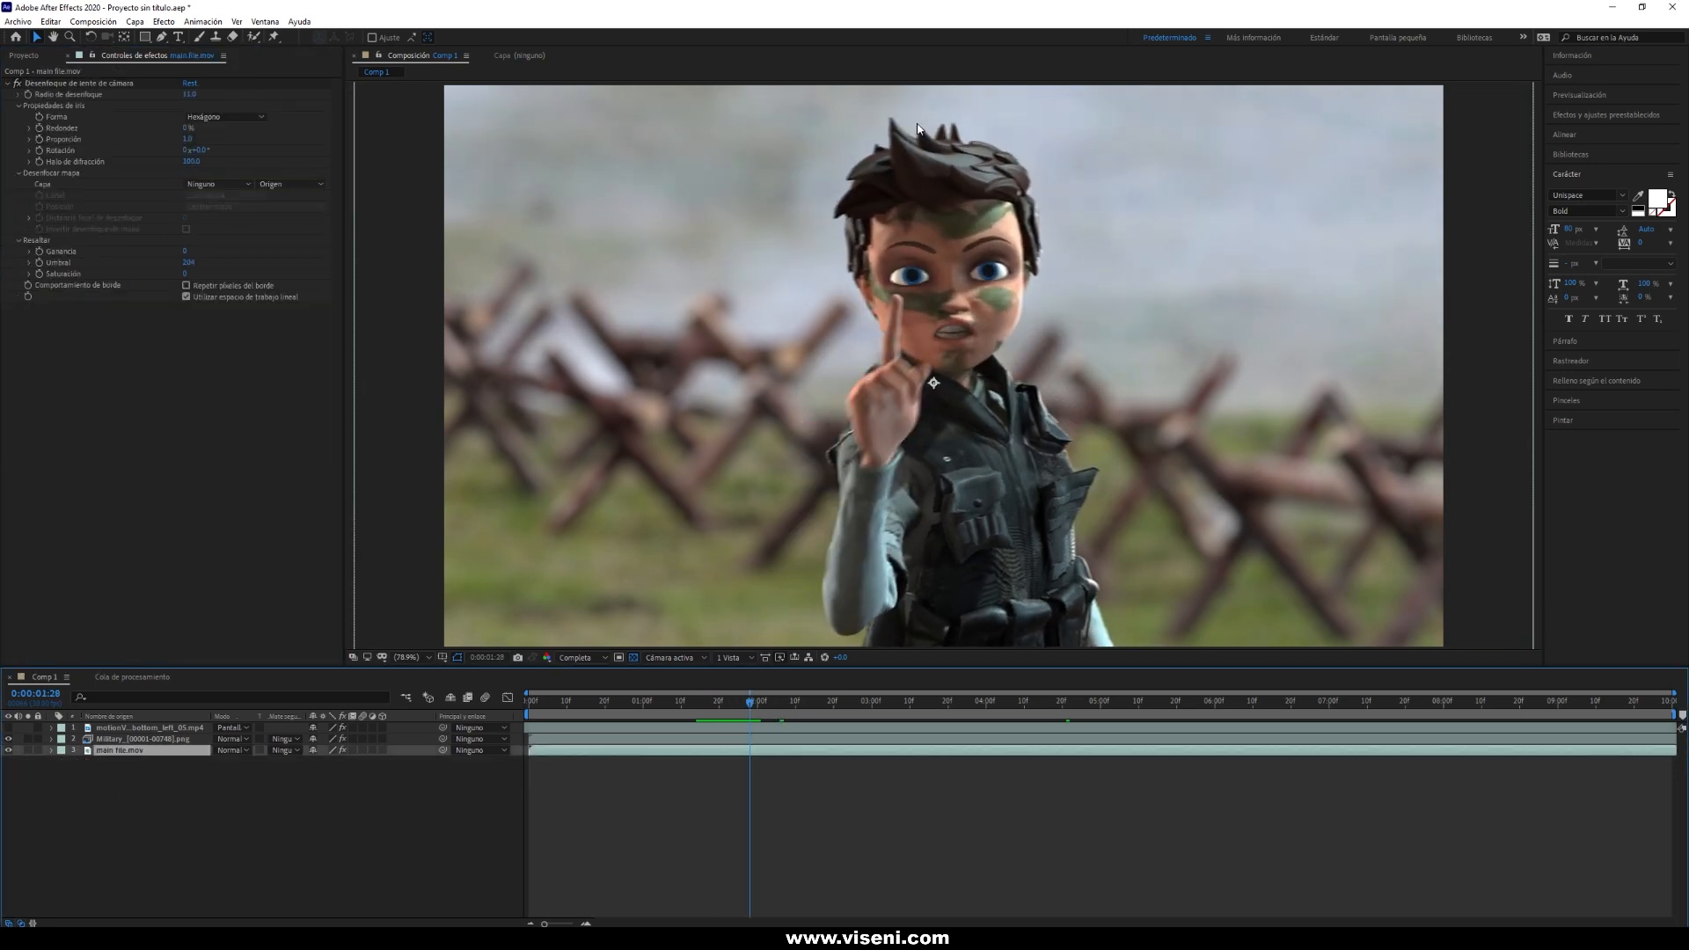
pyautogui.click(8, 728)
pyautogui.click(321, 901)
pyautogui.click(906, 702)
pyautogui.moveTo(954, 701); pyautogui.dragTo(1062, 701)
# Lower the smoke layer's opacity slightly, check the composite at about 0:00:02:03, and select the background layer.
pyautogui.click(152, 728)
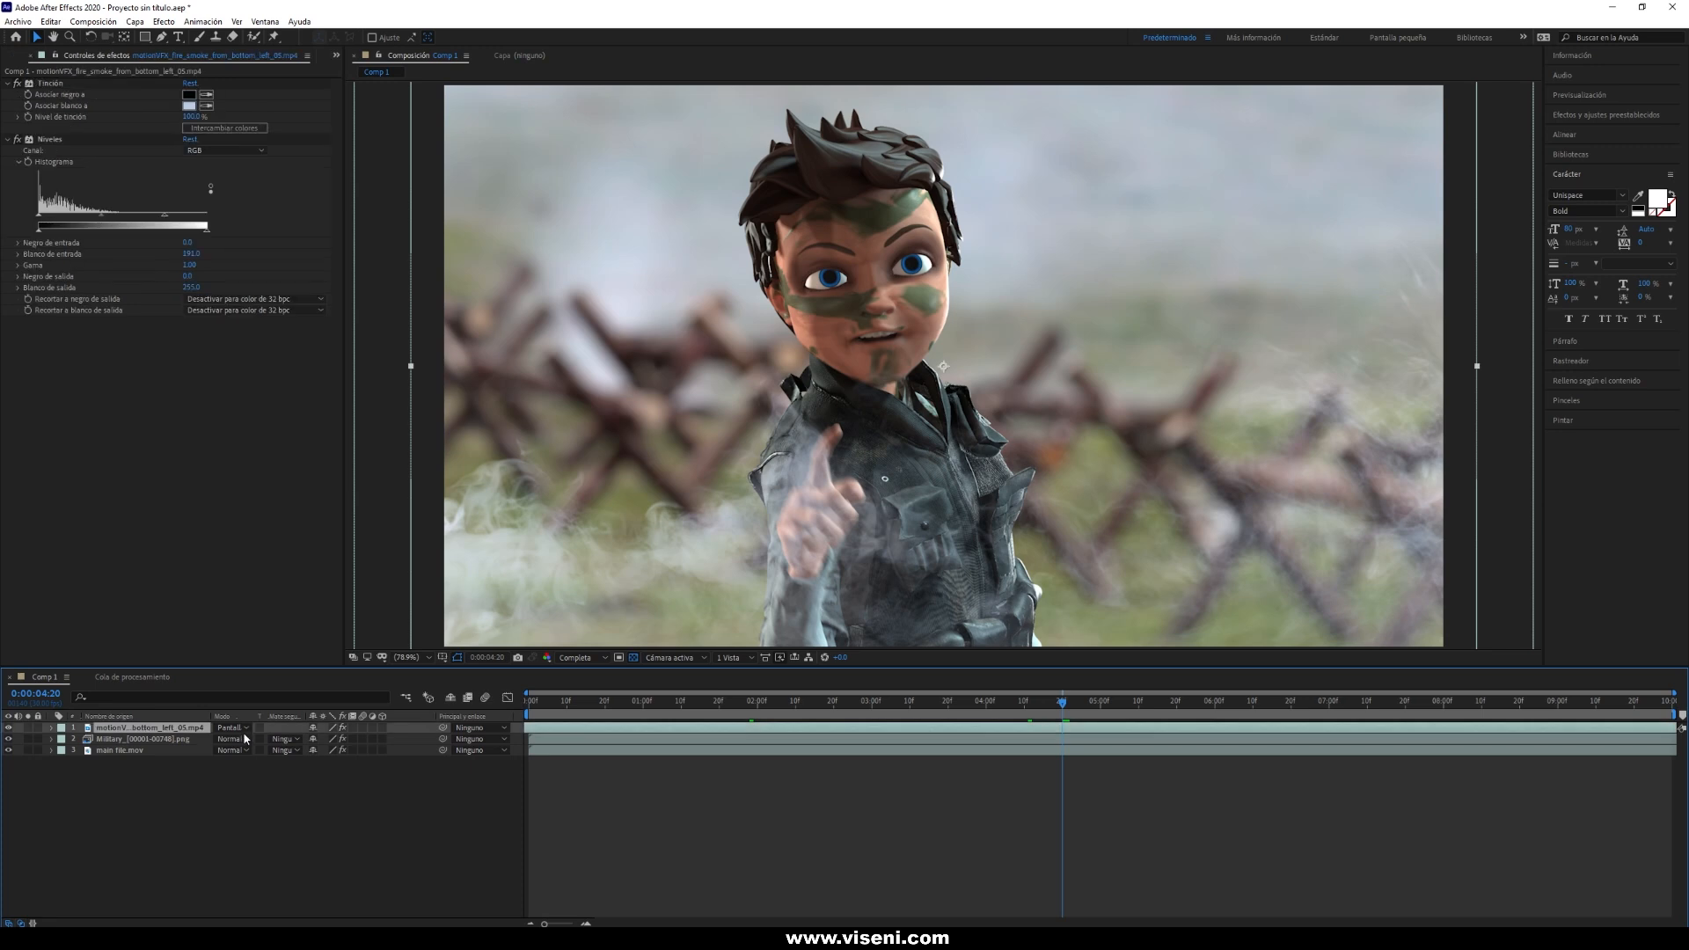
pyautogui.press('t')
pyautogui.moveTo(322, 739); pyautogui.dragTo(325, 750)
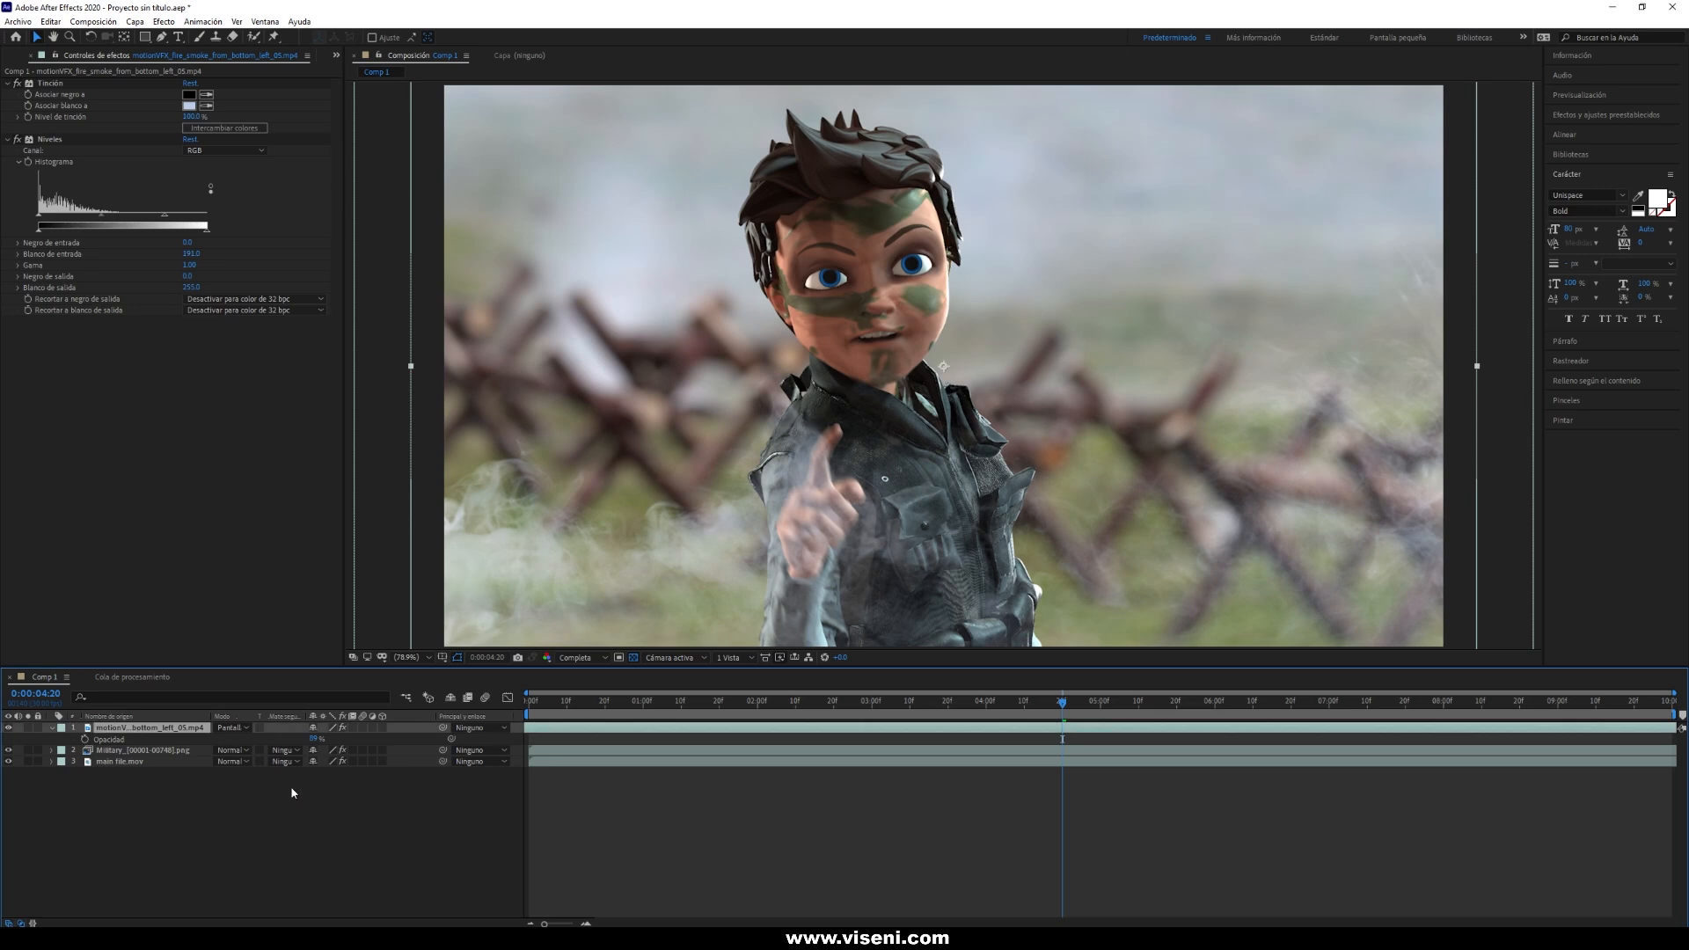
pyautogui.moveTo(792, 702)
pyautogui.mouseDown()
pyautogui.moveTo(727, 702)
pyautogui.moveTo(769, 703)
pyautogui.mouseUp()
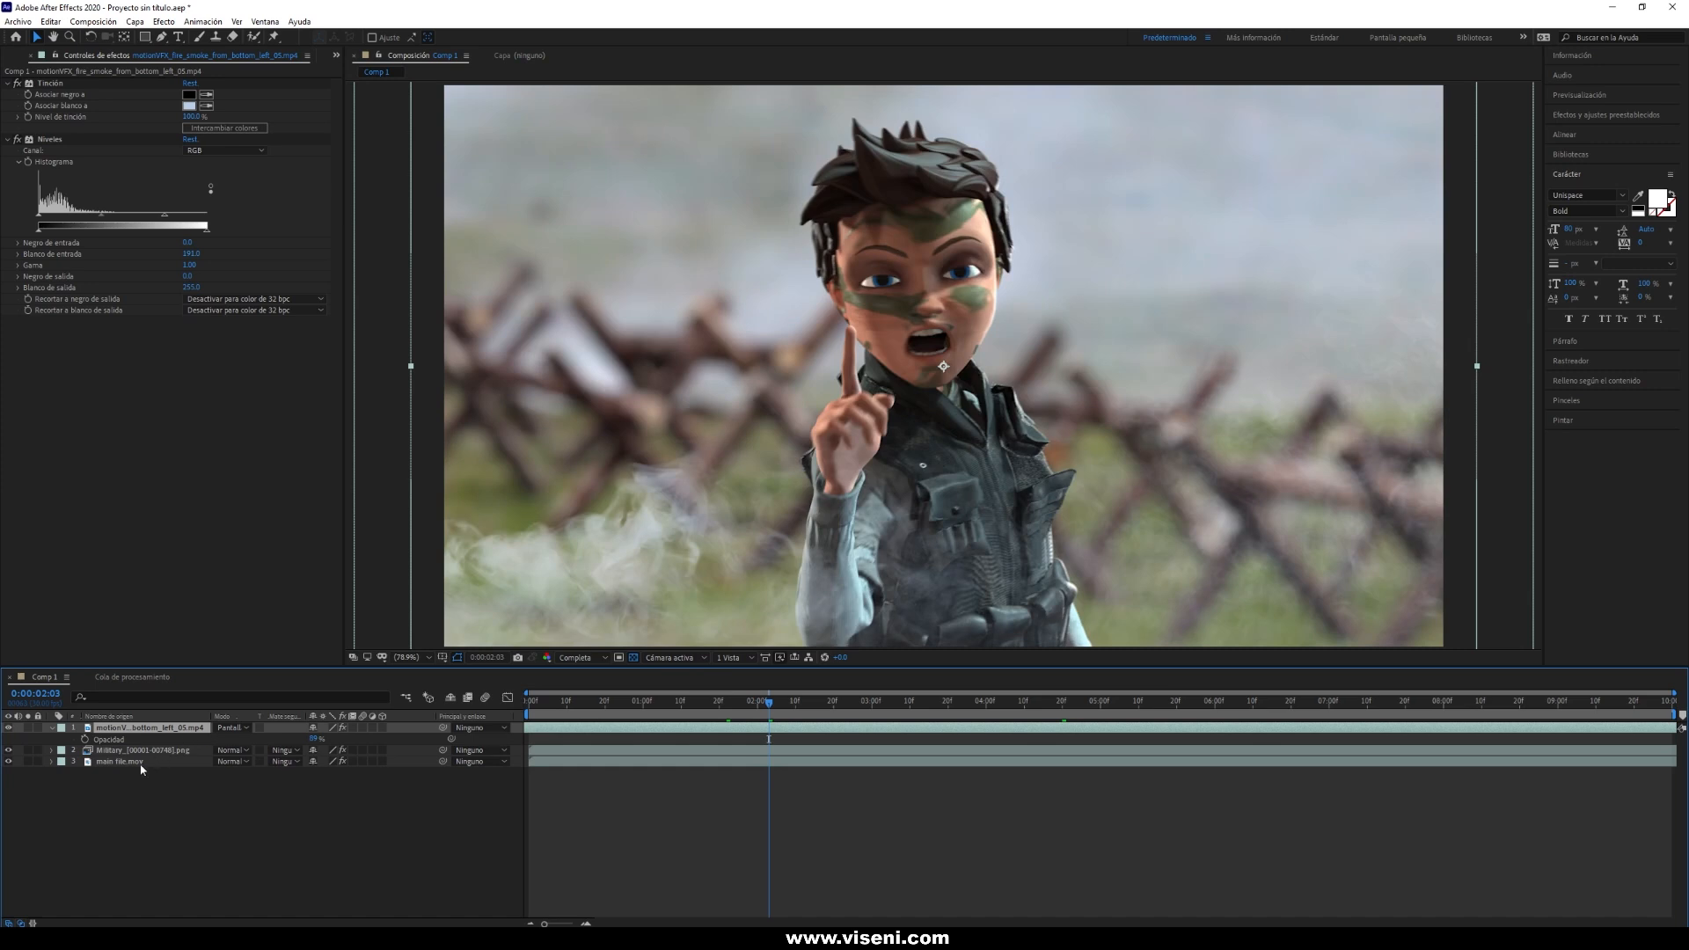
pyautogui.click(144, 762)
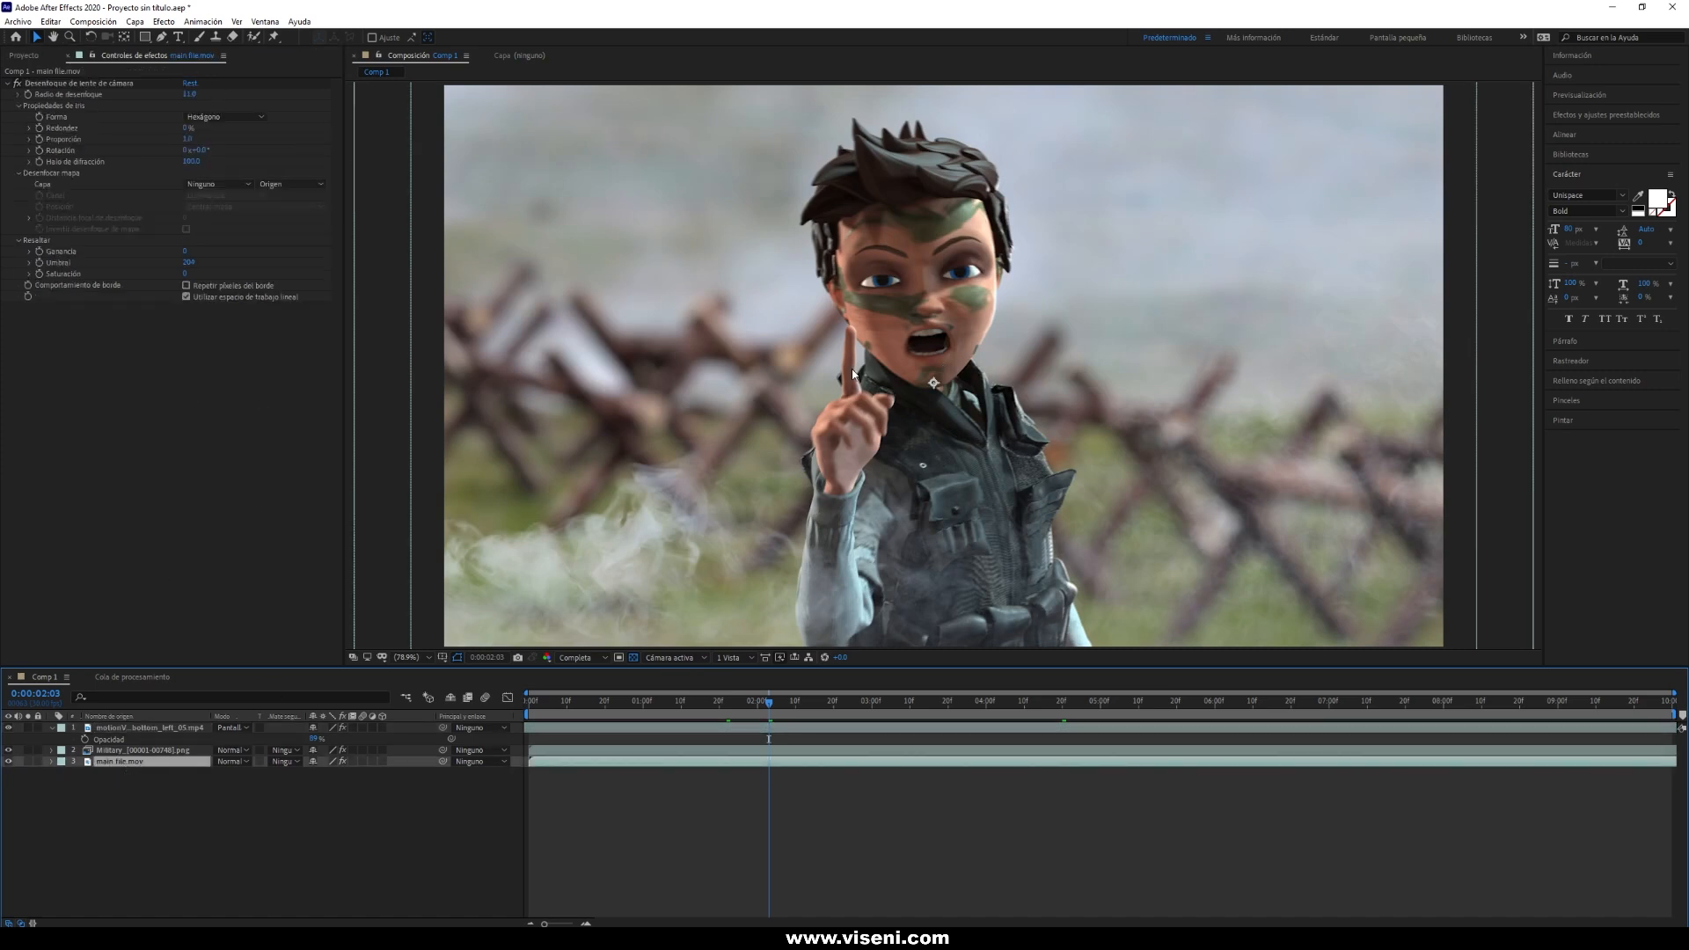
# Apply Levels to the background layer, fine-tune its black, white and gamma points for more contrast, and check the frame at 0:00:03:28.
pyautogui.click(167, 21)
pyautogui.moveTo(180, 20)
pyautogui.moveTo(255, 187)
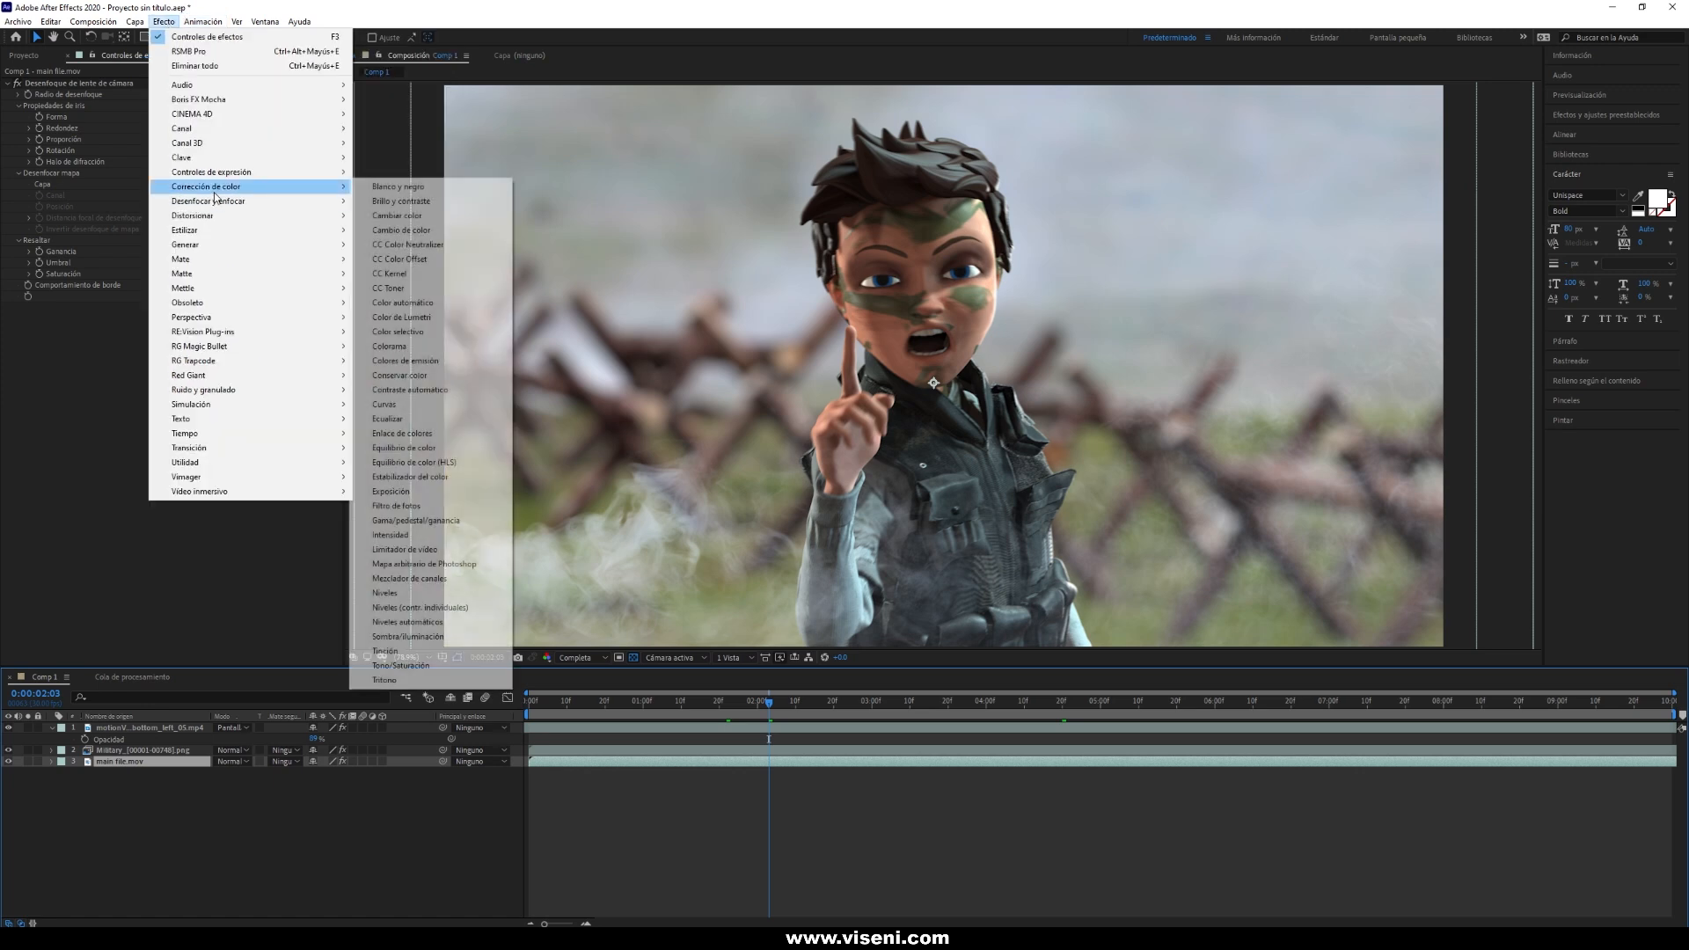
pyautogui.click(387, 593)
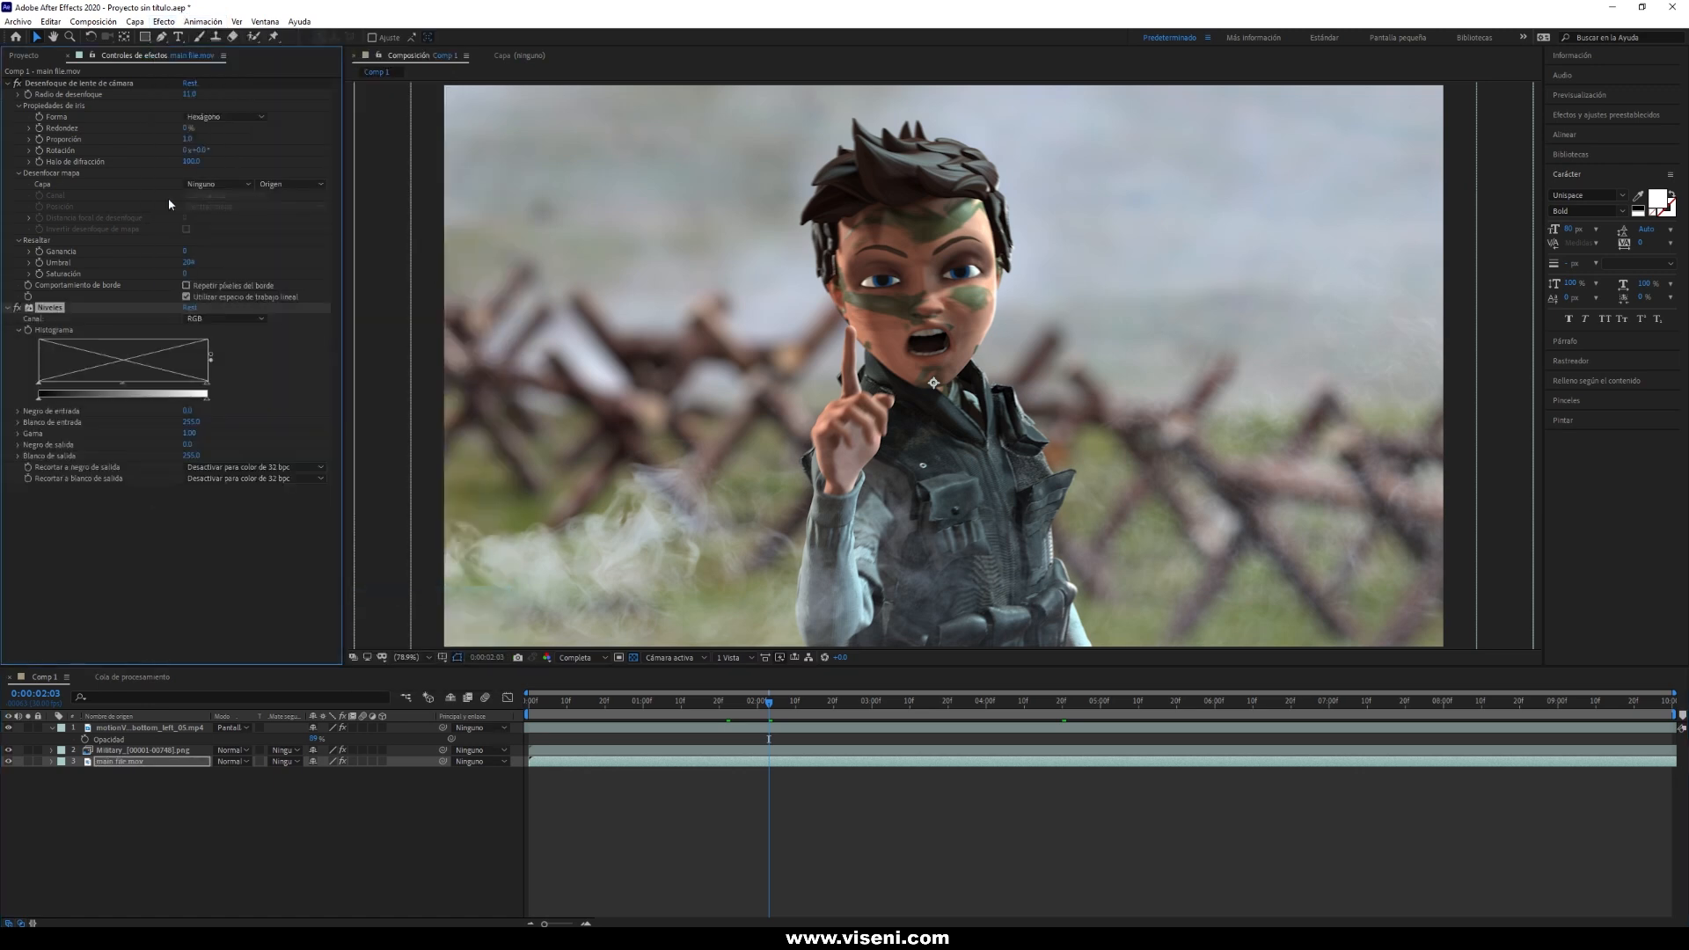
pyautogui.moveTo(124, 387); pyautogui.dragTo(52, 390)
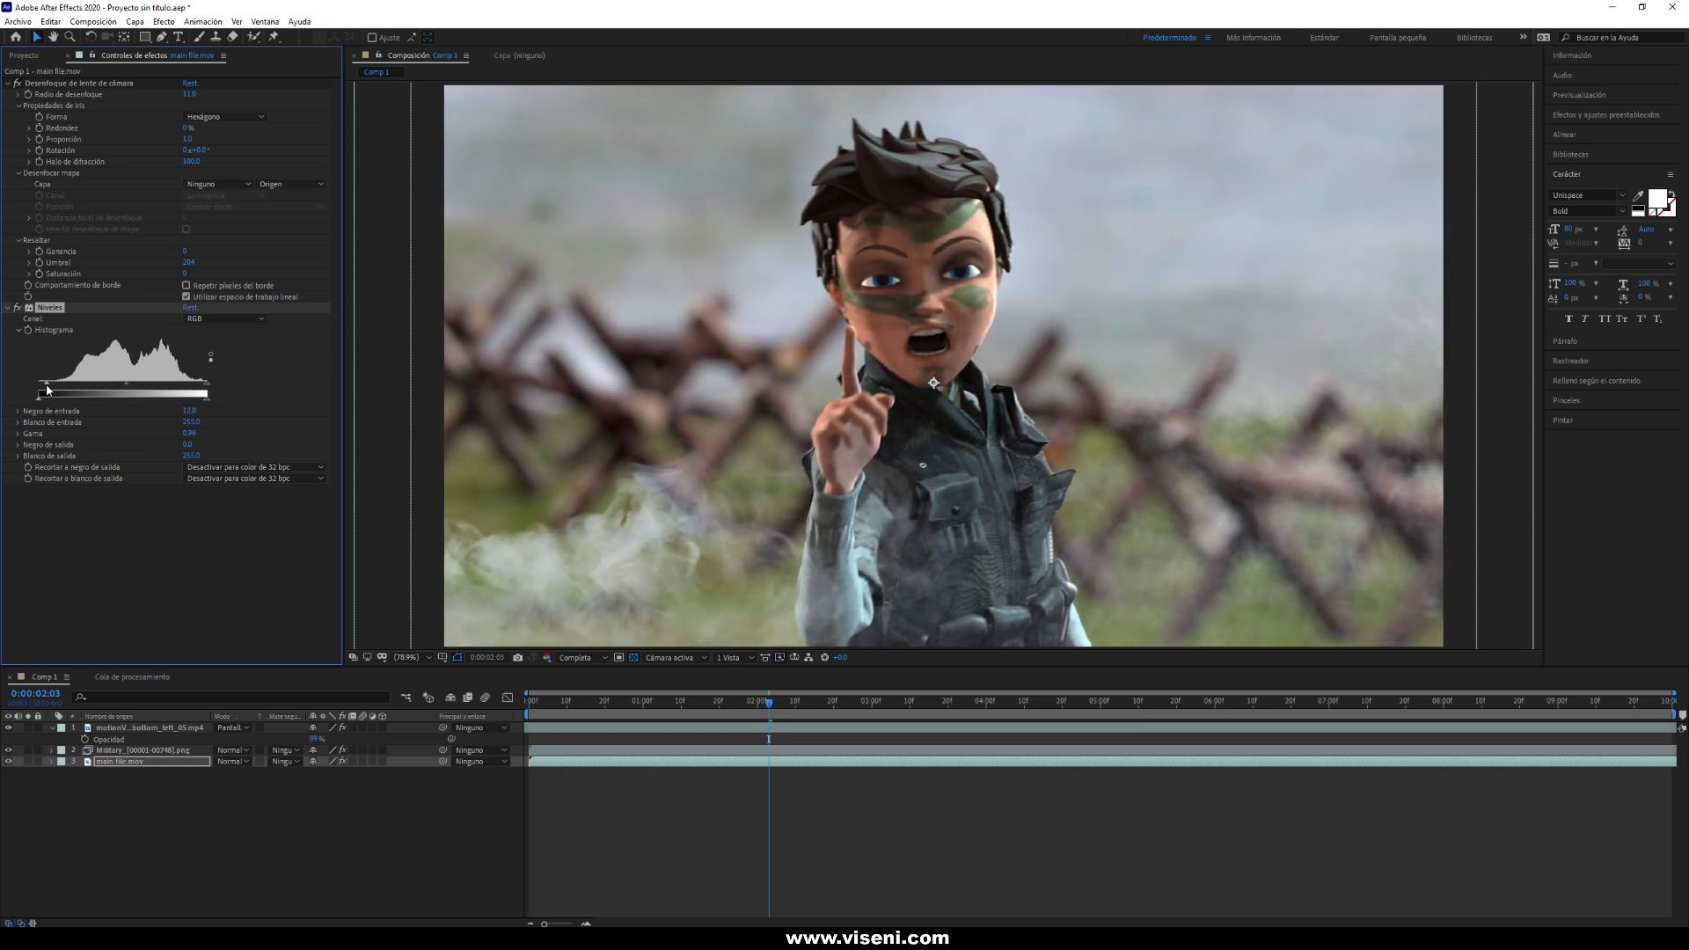
pyautogui.moveTo(208, 387); pyautogui.dragTo(121, 388)
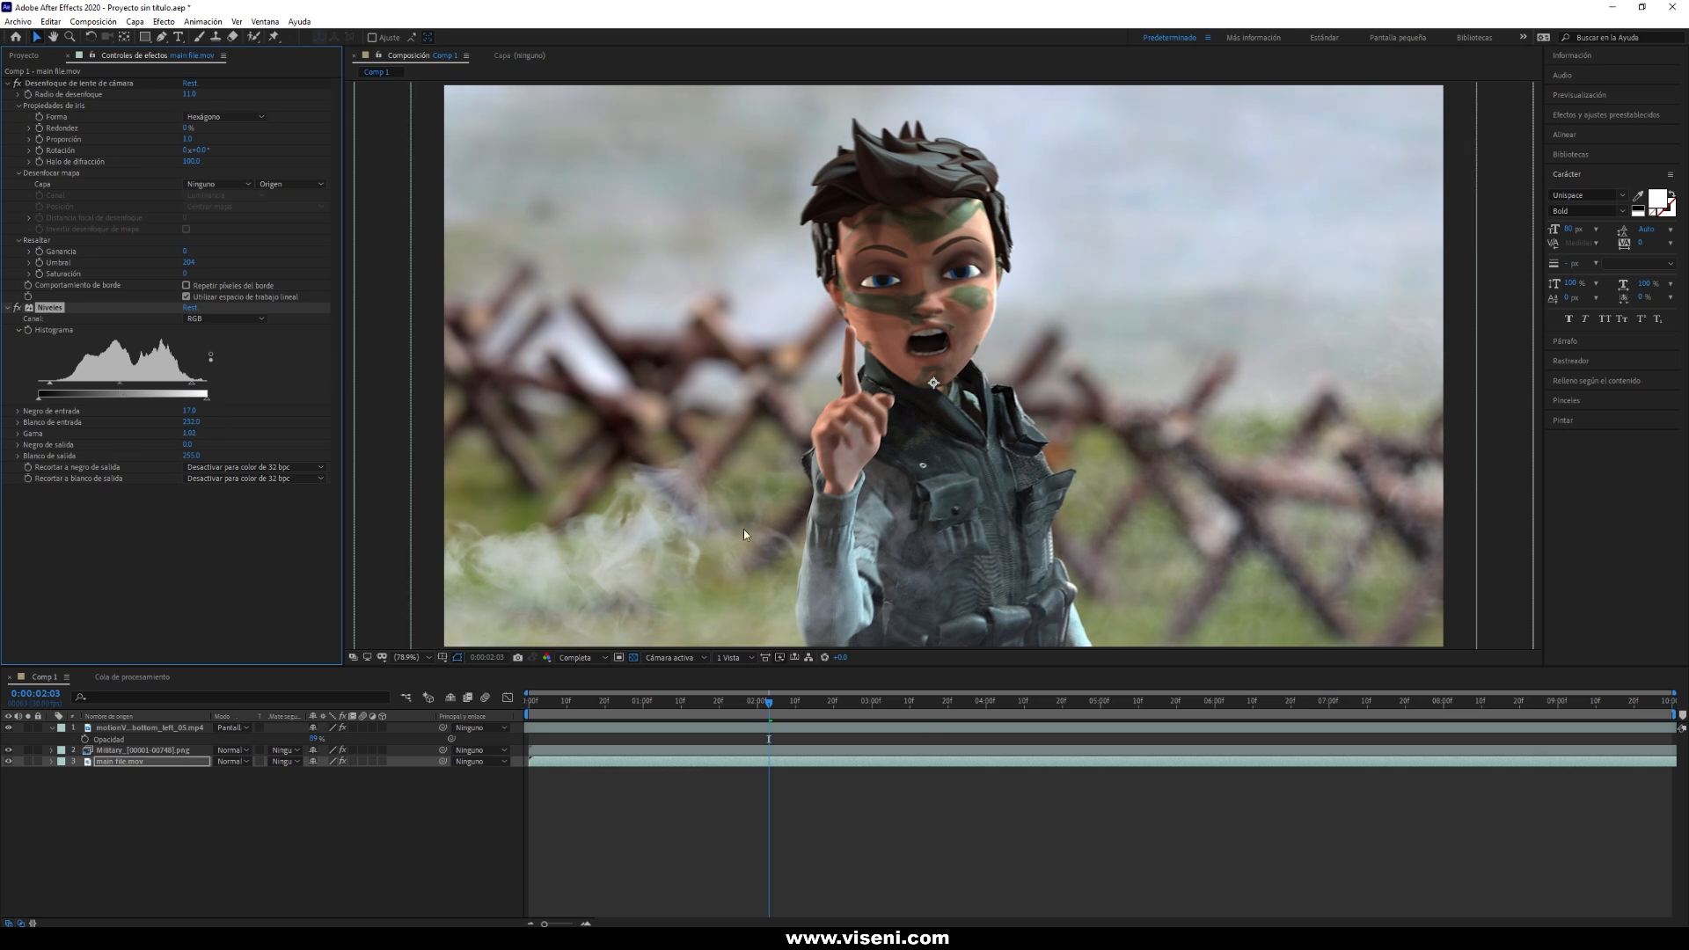
pyautogui.moveTo(770, 702); pyautogui.dragTo(979, 704)
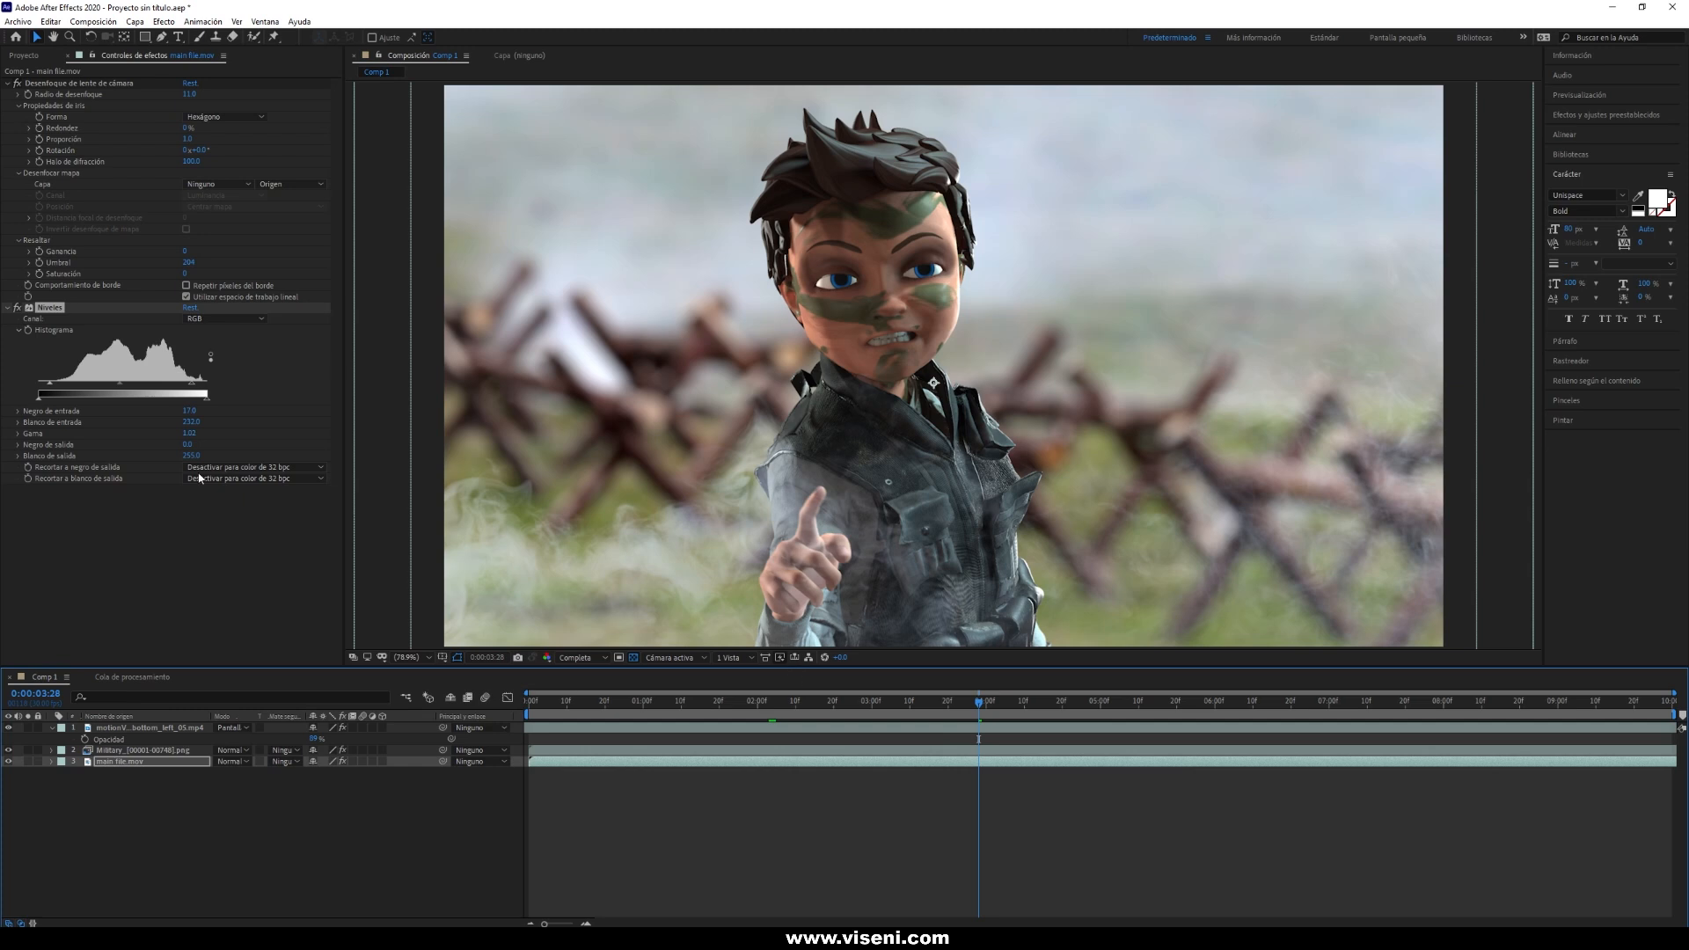
# Brighten the Military layer slightly through the white point and gamma of its Levels effect, and scrub to 0:00:04:04.
pyautogui.click(120, 751)
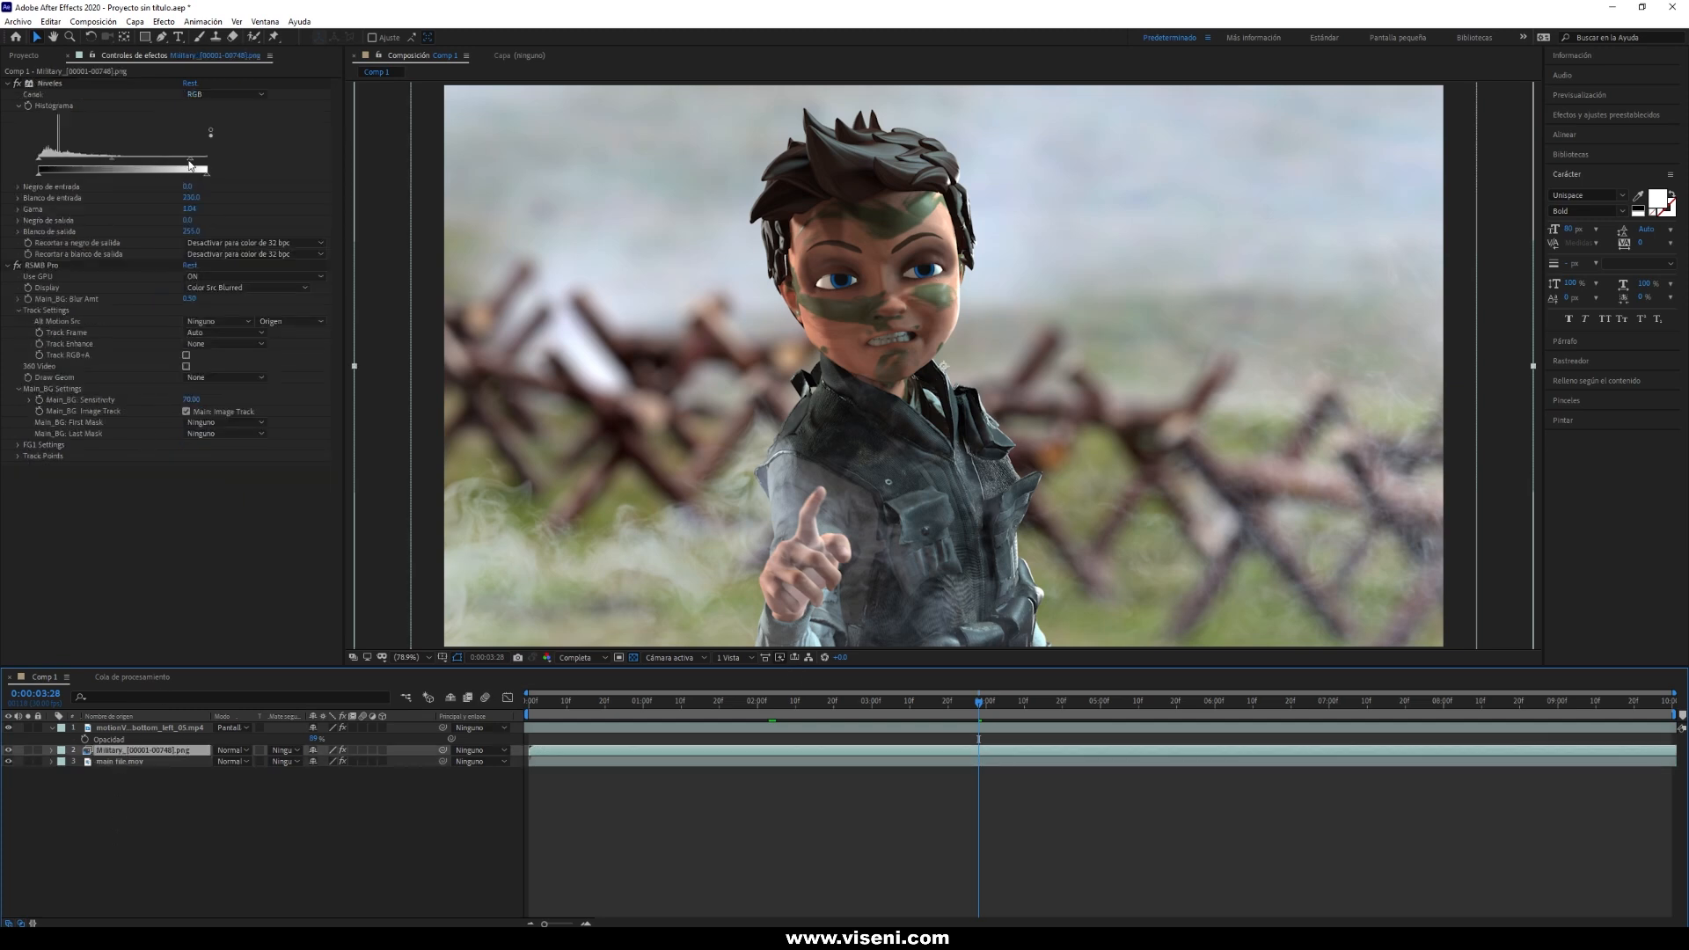
pyautogui.moveTo(191, 165); pyautogui.dragTo(109, 161)
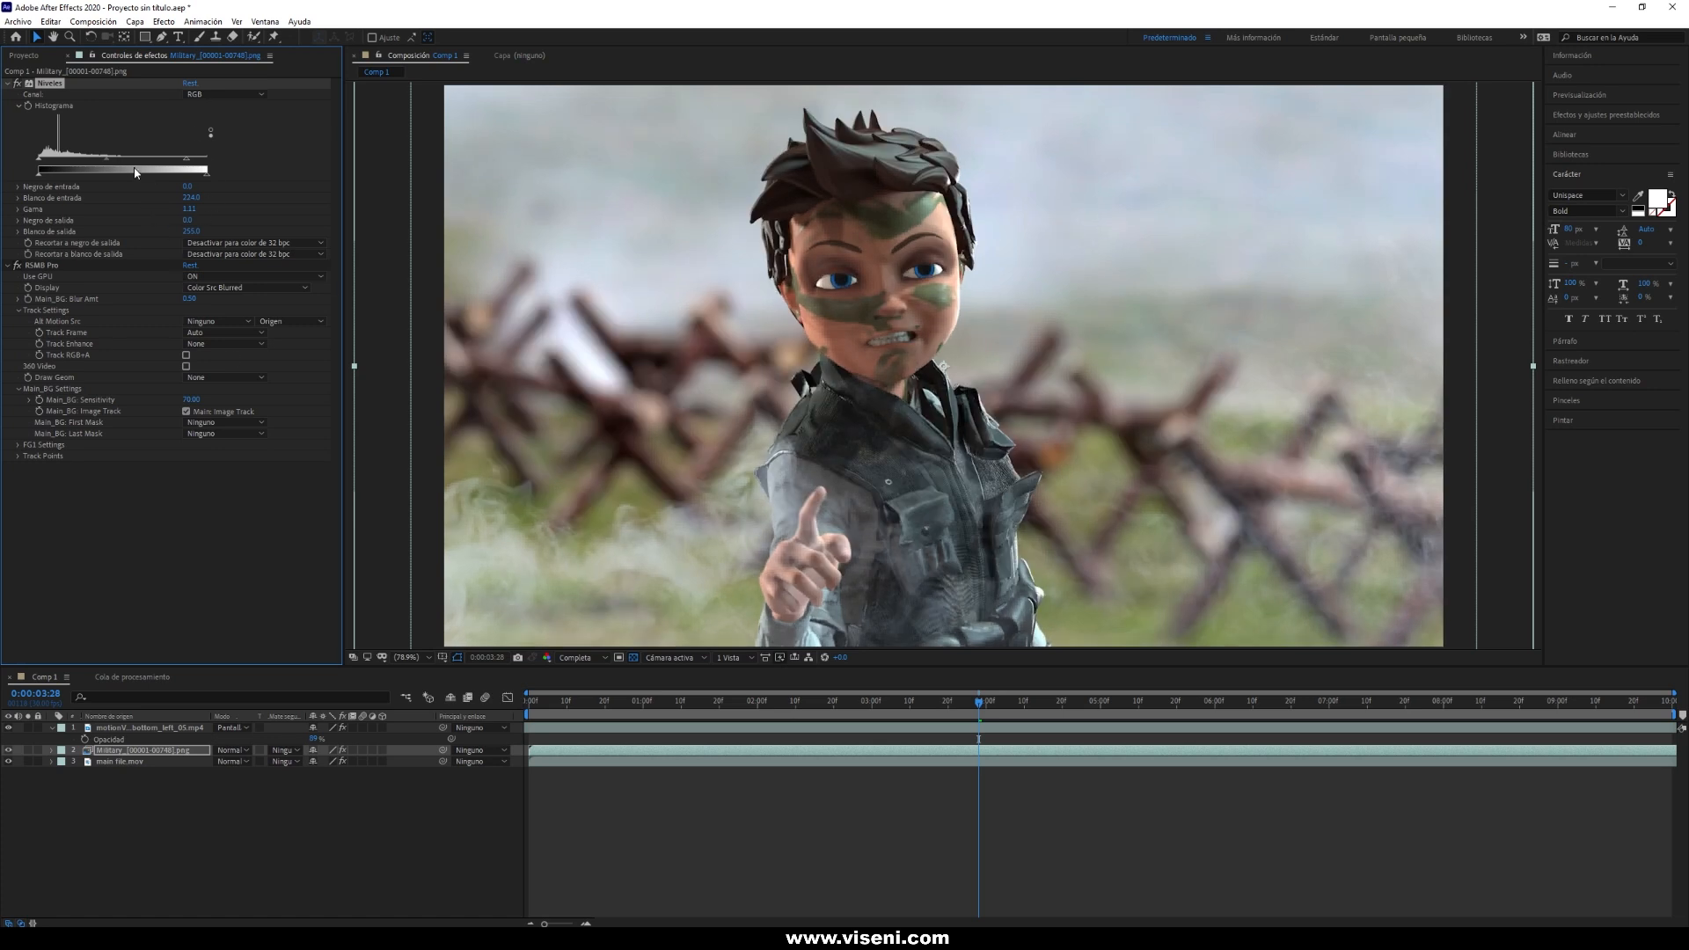
pyautogui.click(365, 855)
pyautogui.moveTo(980, 702); pyautogui.dragTo(1101, 707)
# Add an adjustment layer above the smoke layer and apply the Magic Bullet Colorista IV effect to it.
pyautogui.click(141, 729)
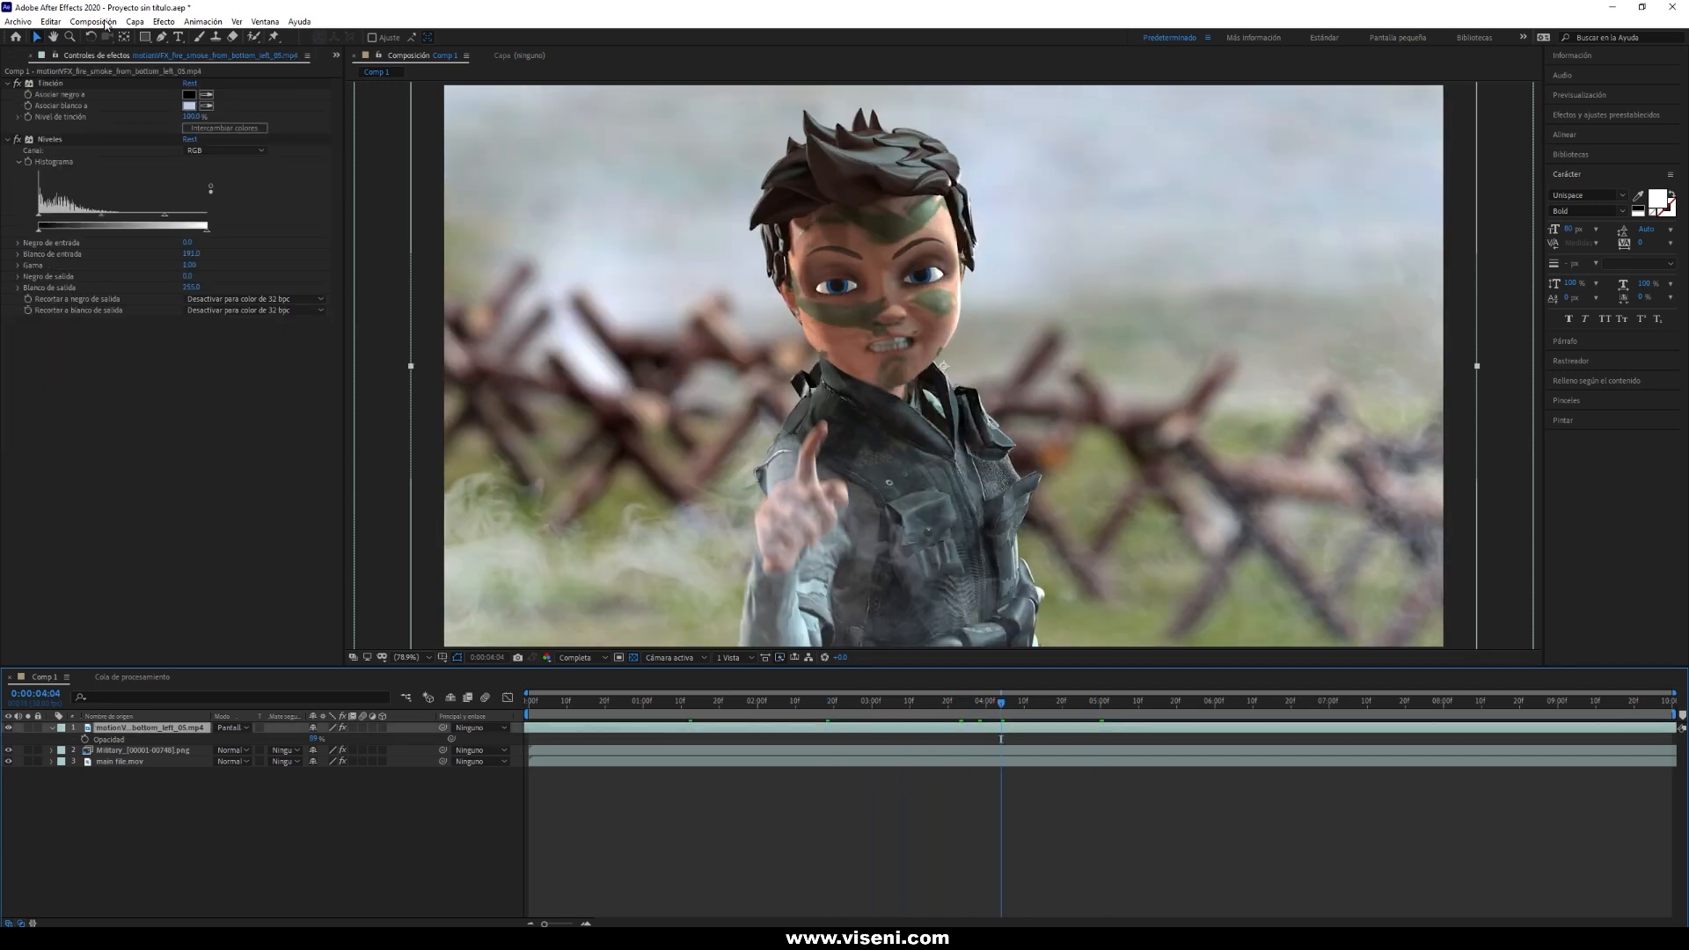
pyautogui.click(194, 22)
pyautogui.moveTo(134, 21)
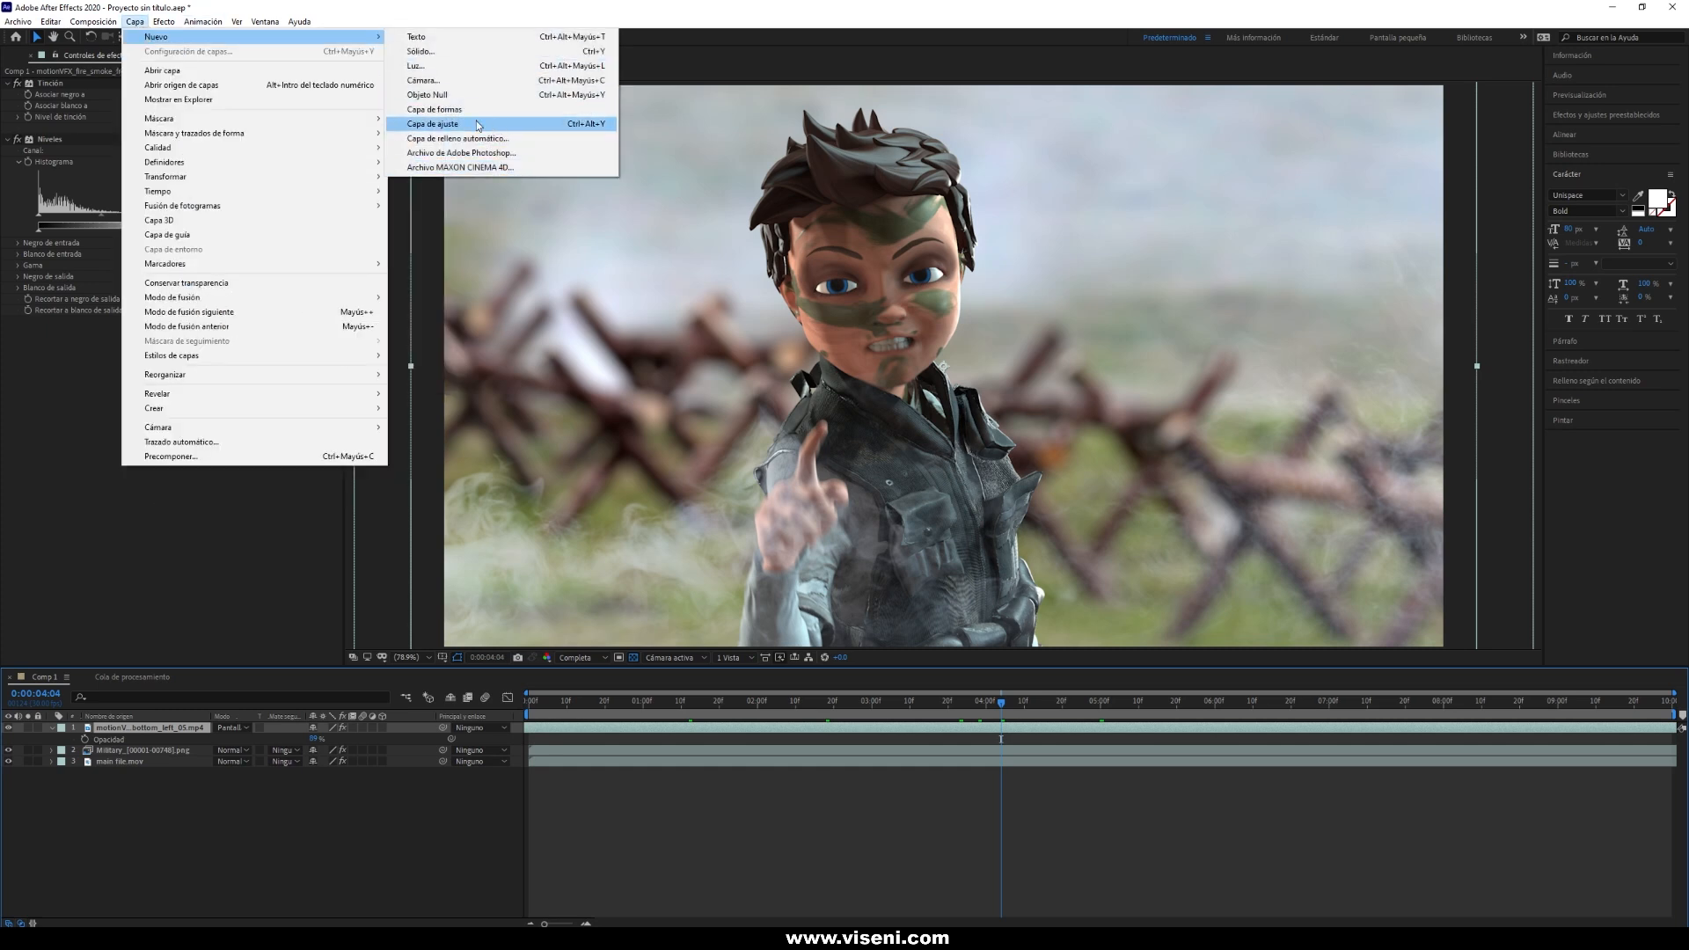
pyautogui.click(477, 124)
pyautogui.click(164, 21)
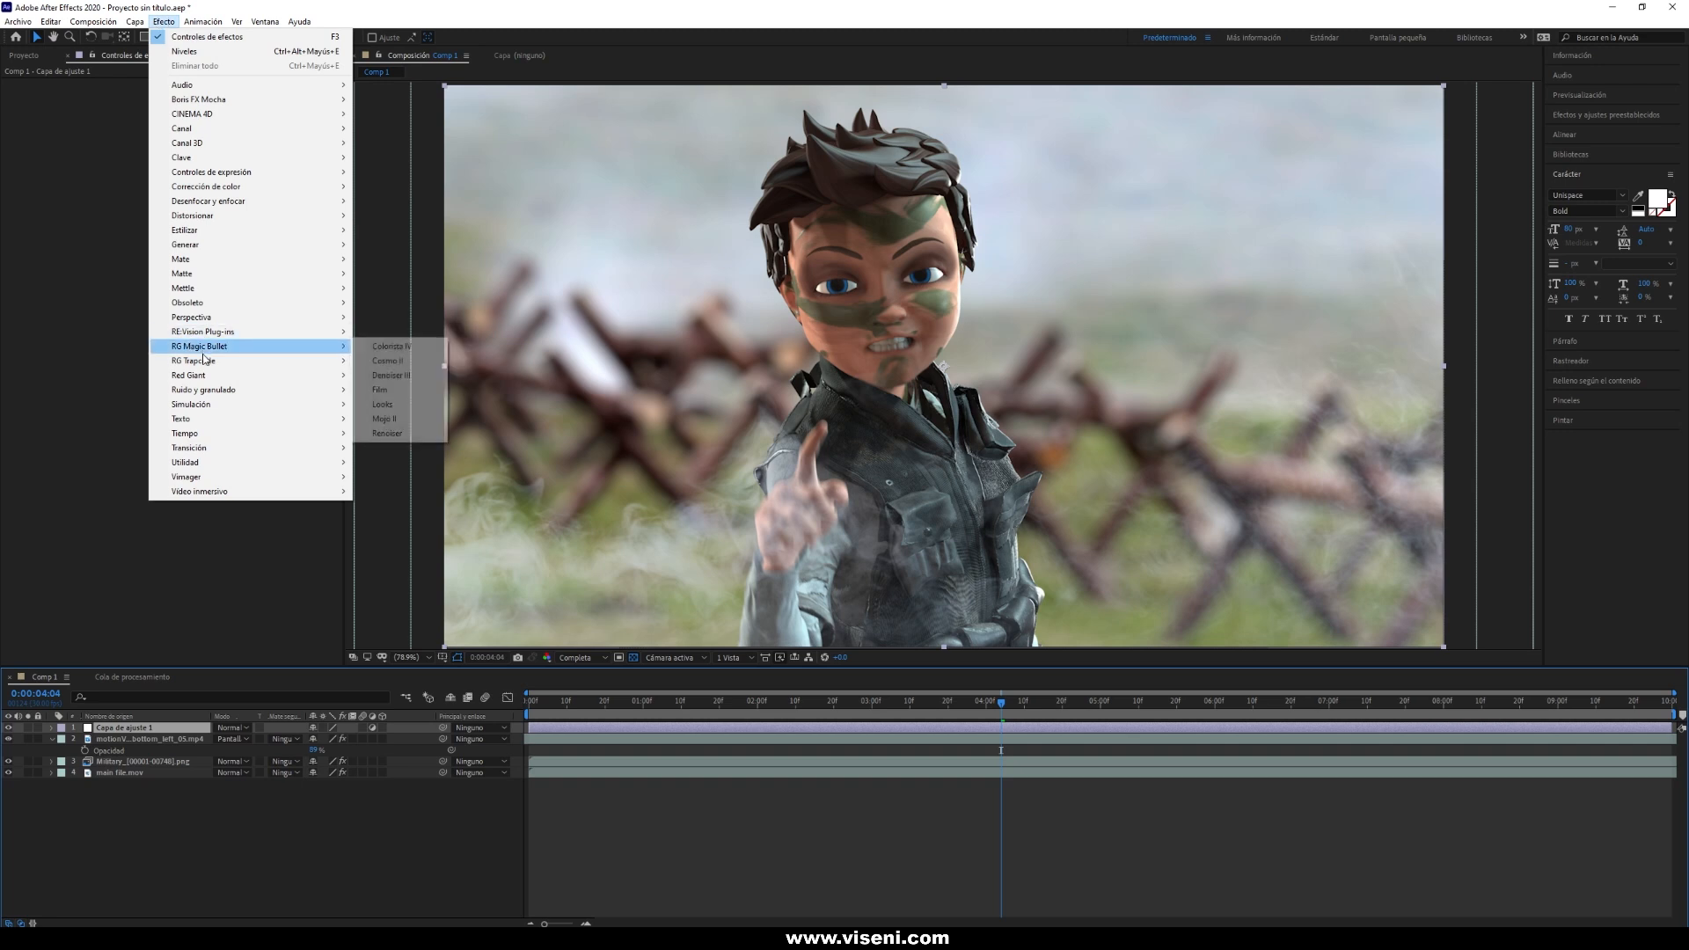
pyautogui.moveTo(209, 352)
pyautogui.click(403, 346)
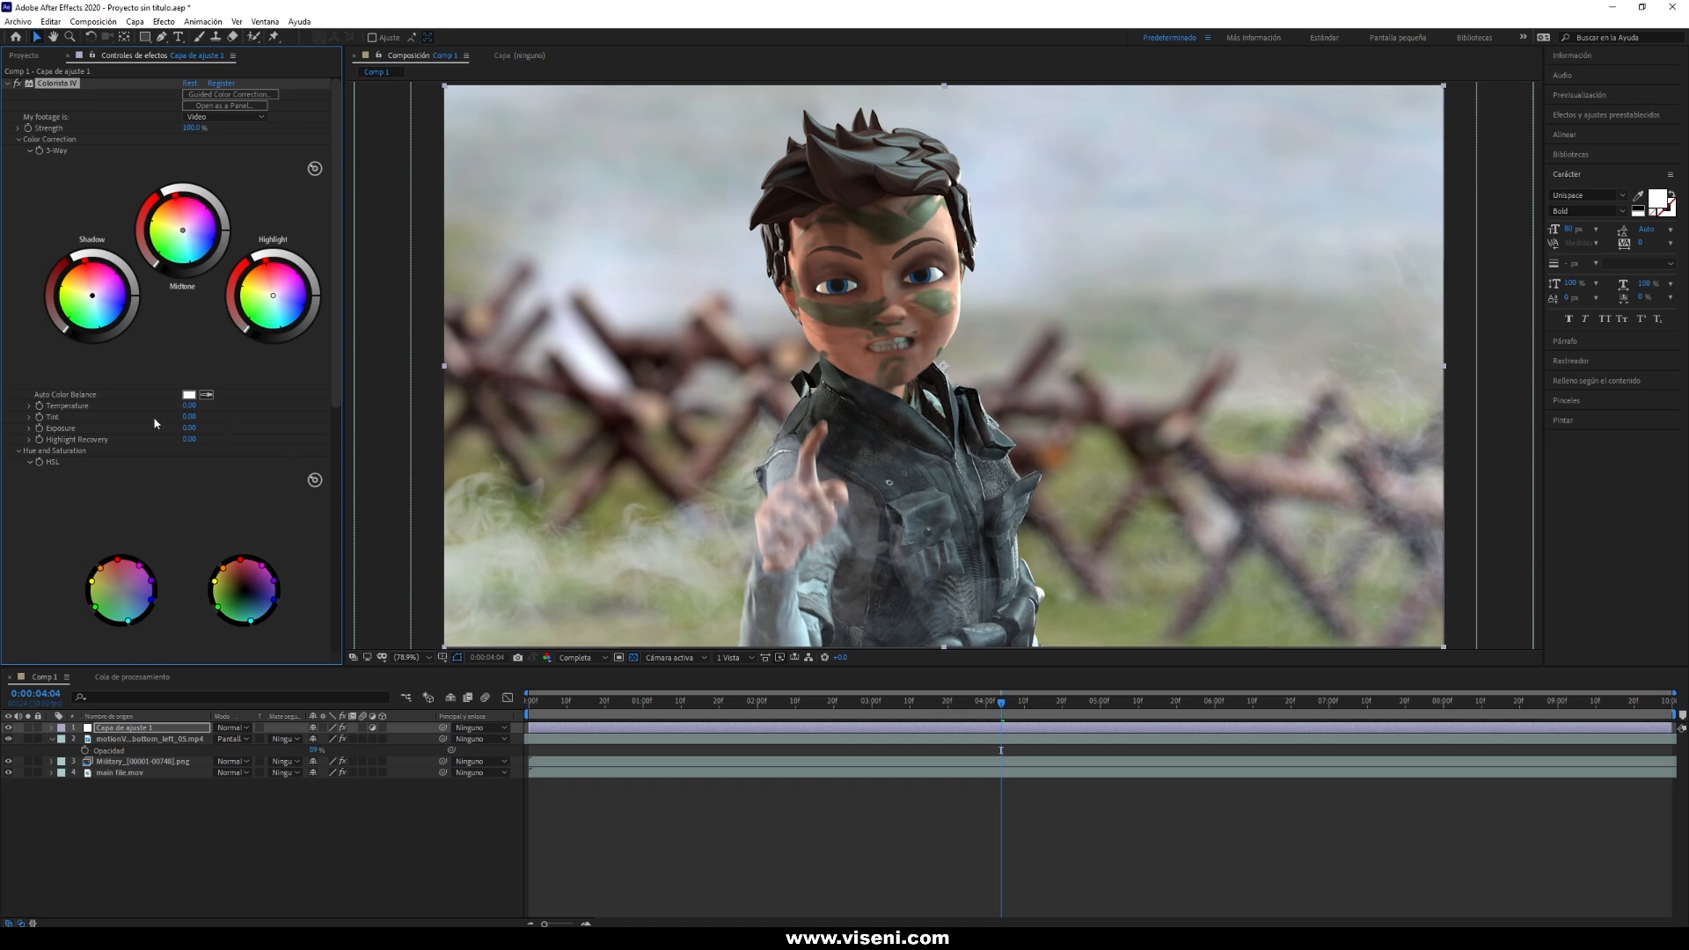
# Cool the adjustment layer's Colorista IV temperature to about -18, also trying a stronger blue.
pyautogui.moveTo(184, 406)
pyautogui.mouseDown()
pyautogui.moveTo(156, 407)
pyautogui.moveTo(195, 410)
pyautogui.mouseUp()
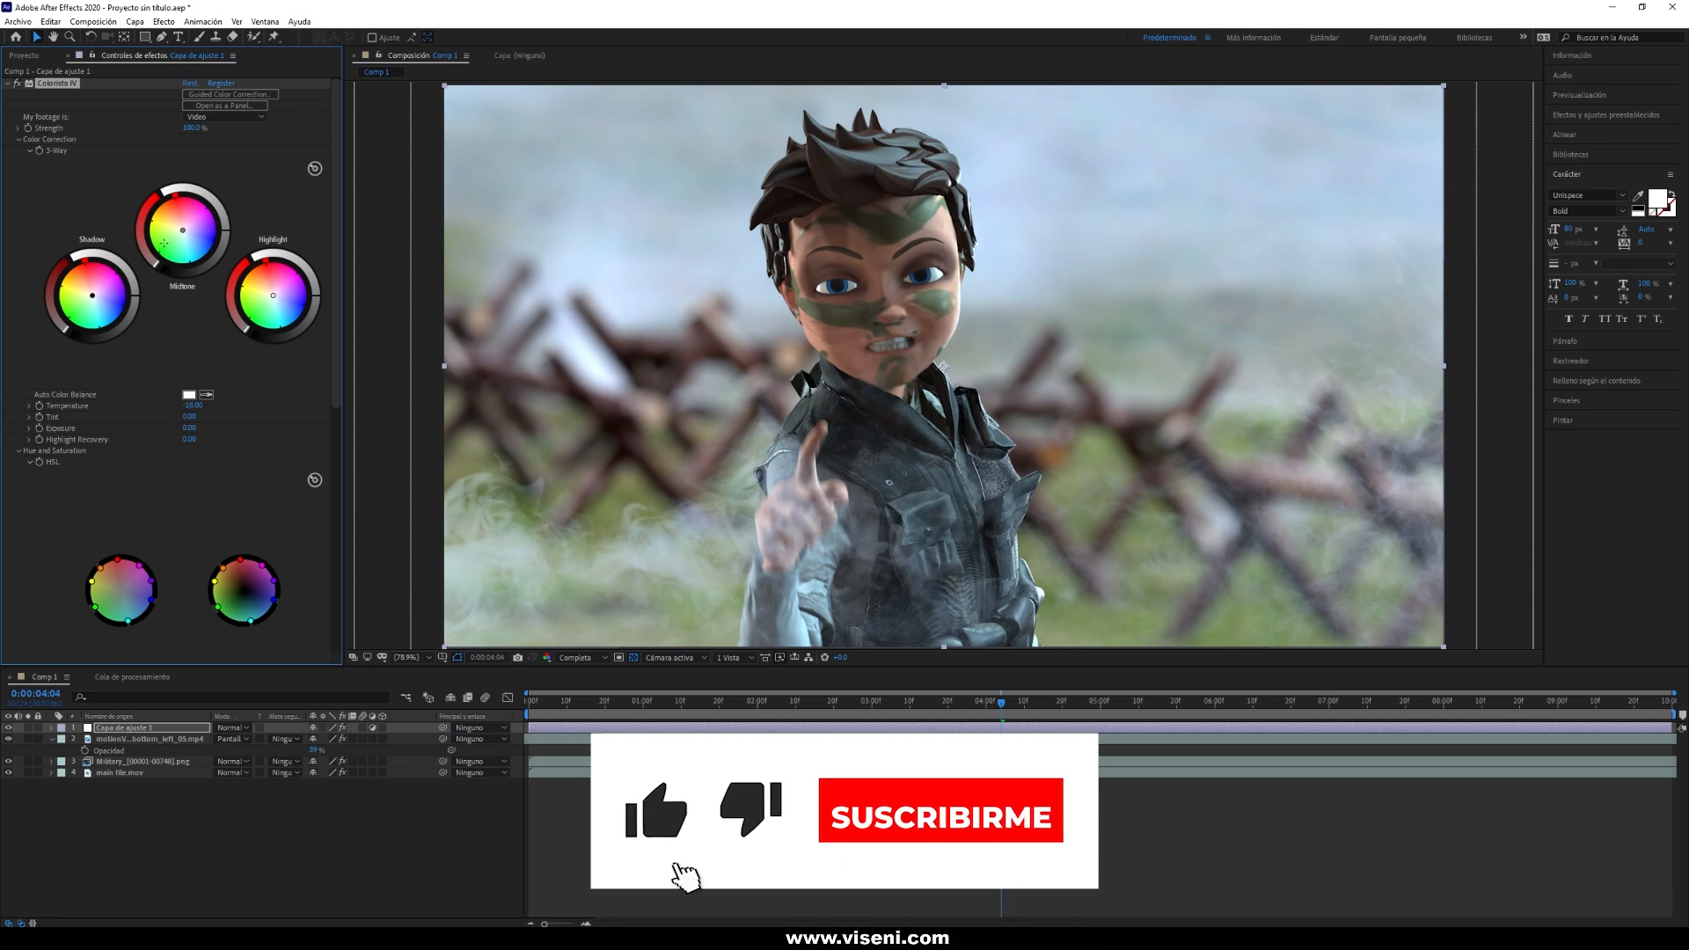
pyautogui.moveTo(334, 342); pyautogui.dragTo(335, 388)
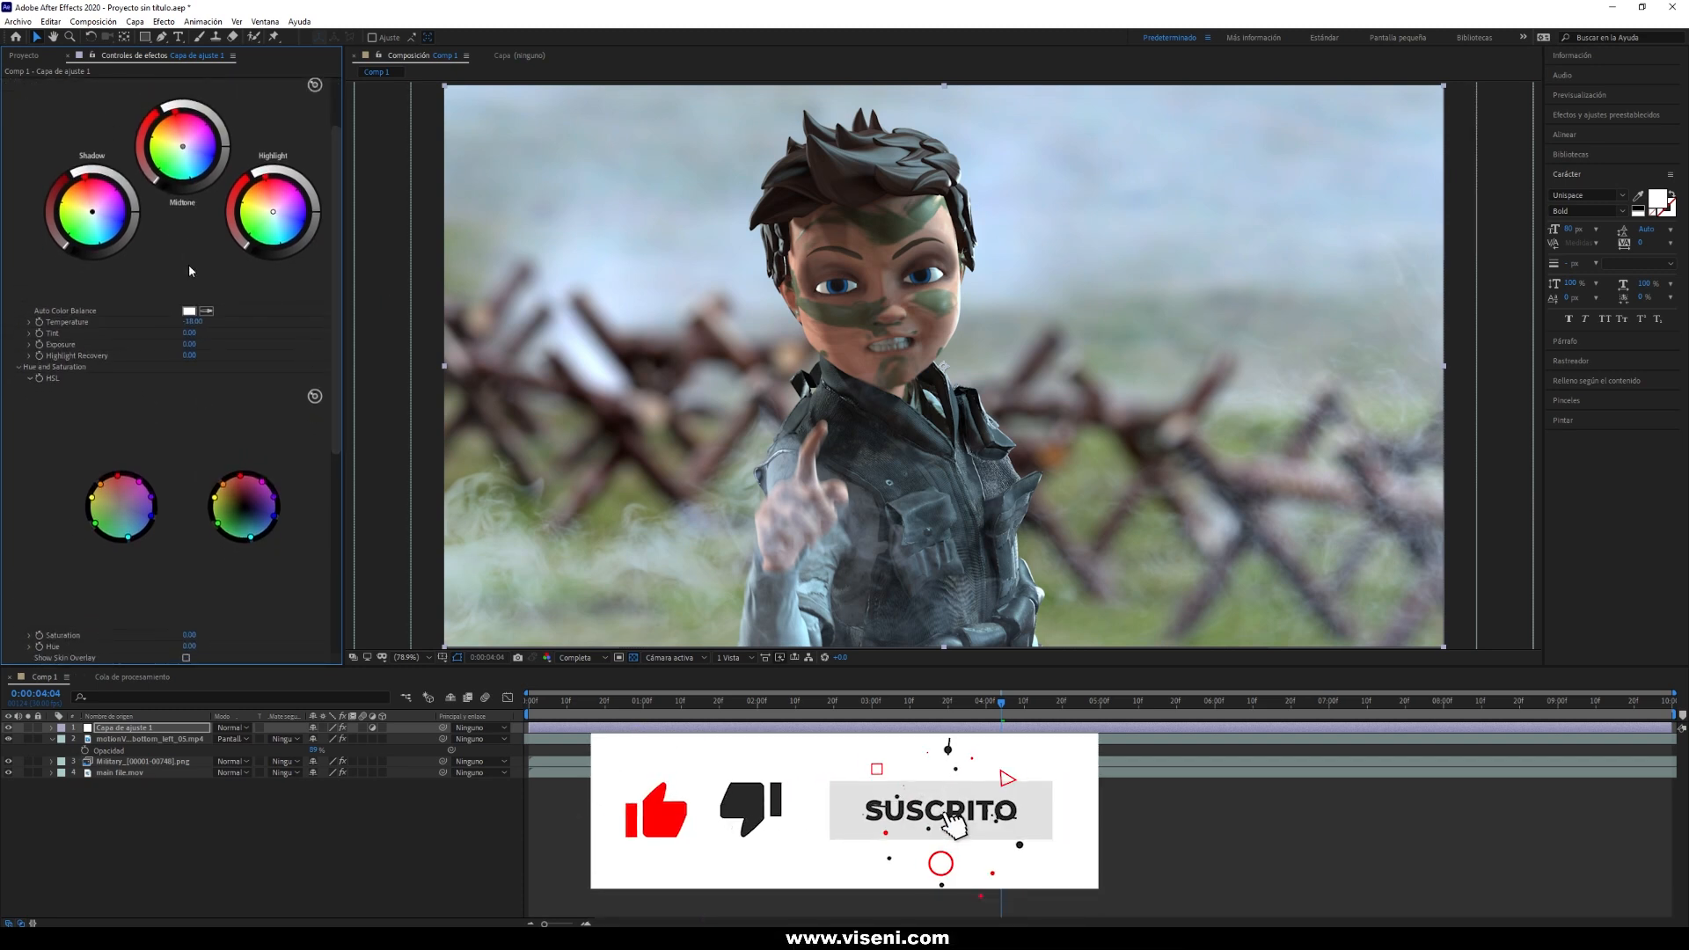
pyautogui.moveTo(193, 321); pyautogui.dragTo(181, 318)
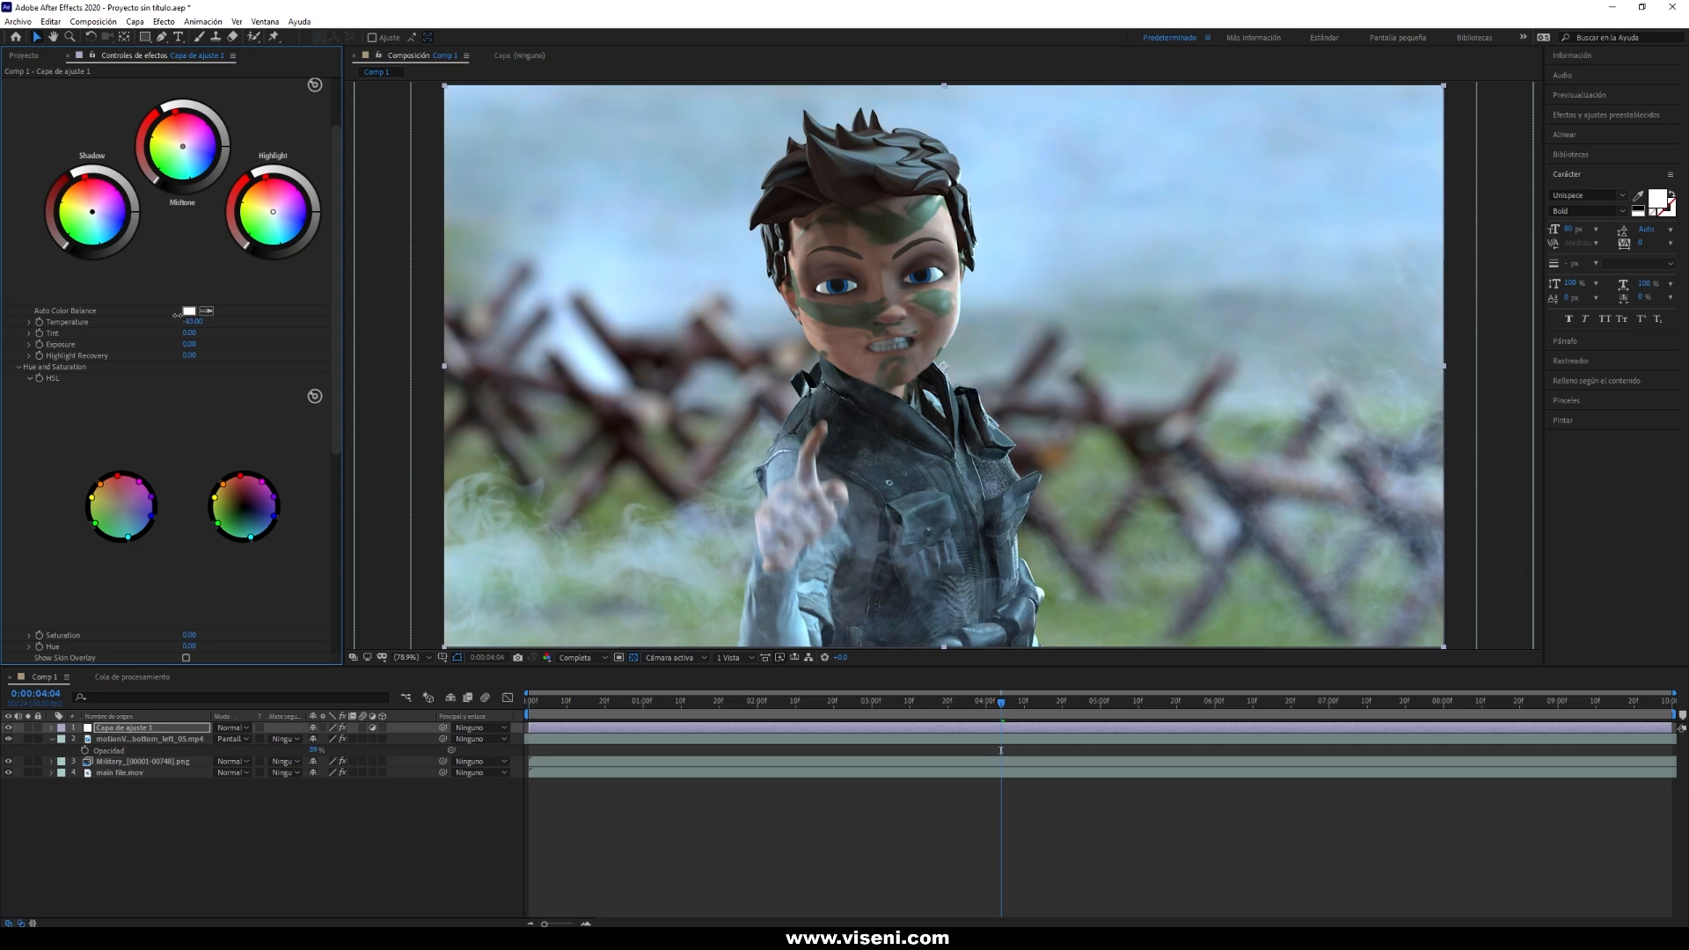
# Set Colorista's Pop to about 7 and Vignette to 0, and adjust Highlights and Shadows slightly.
pyautogui.moveTo(331, 262); pyautogui.dragTo(313, 404)
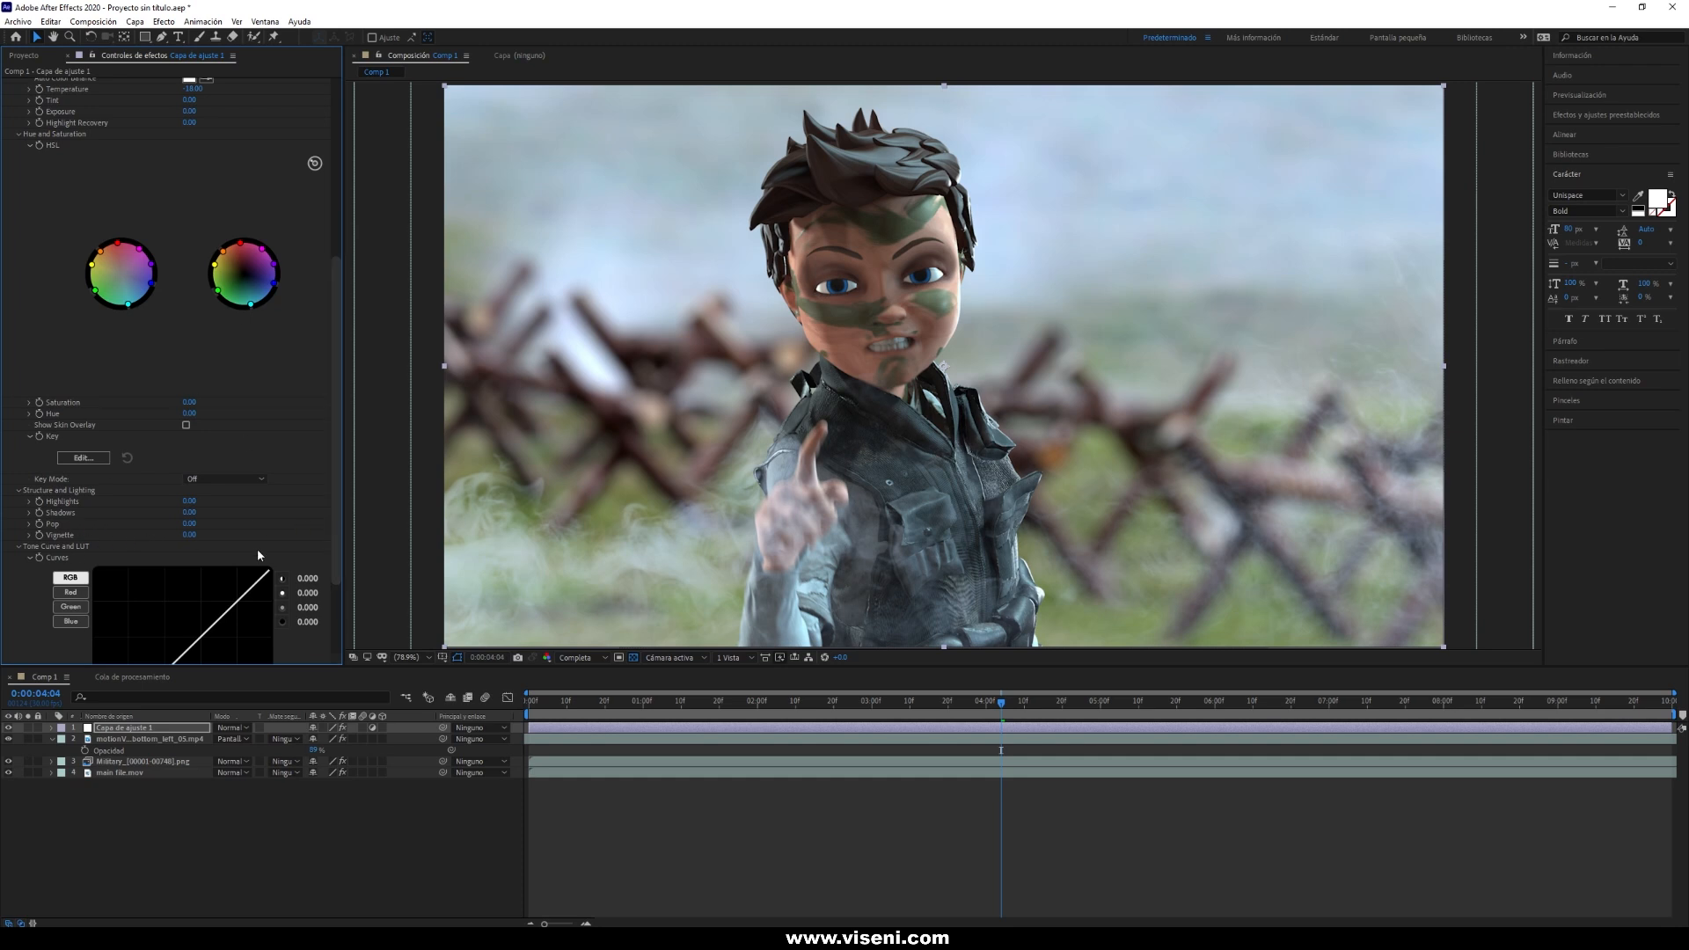
pyautogui.moveTo(189, 524)
pyautogui.mouseDown()
pyautogui.moveTo(233, 521)
pyautogui.moveTo(190, 531)
pyautogui.mouseUp()
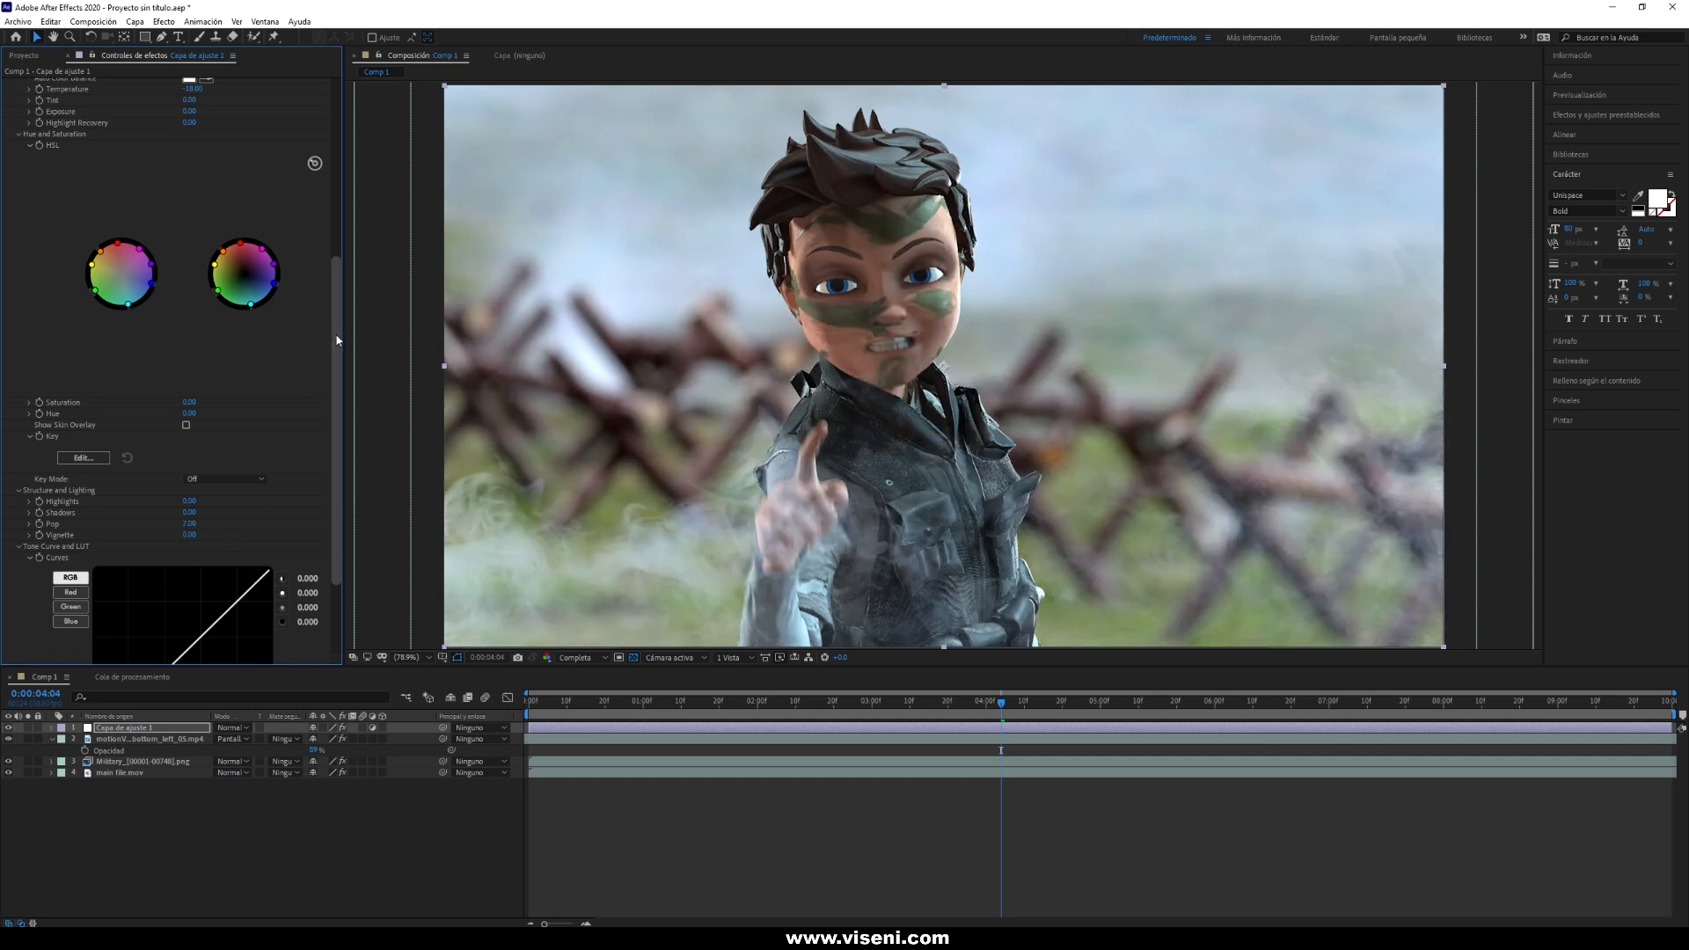
pyautogui.scroll(-1, 335, 339)
pyautogui.moveTo(190, 529)
pyautogui.mouseDown()
pyautogui.moveTo(247, 528)
pyautogui.moveTo(180, 532)
pyautogui.mouseUp()
pyautogui.click(192, 530)
pyautogui.write('0')
pyautogui.press('Return')
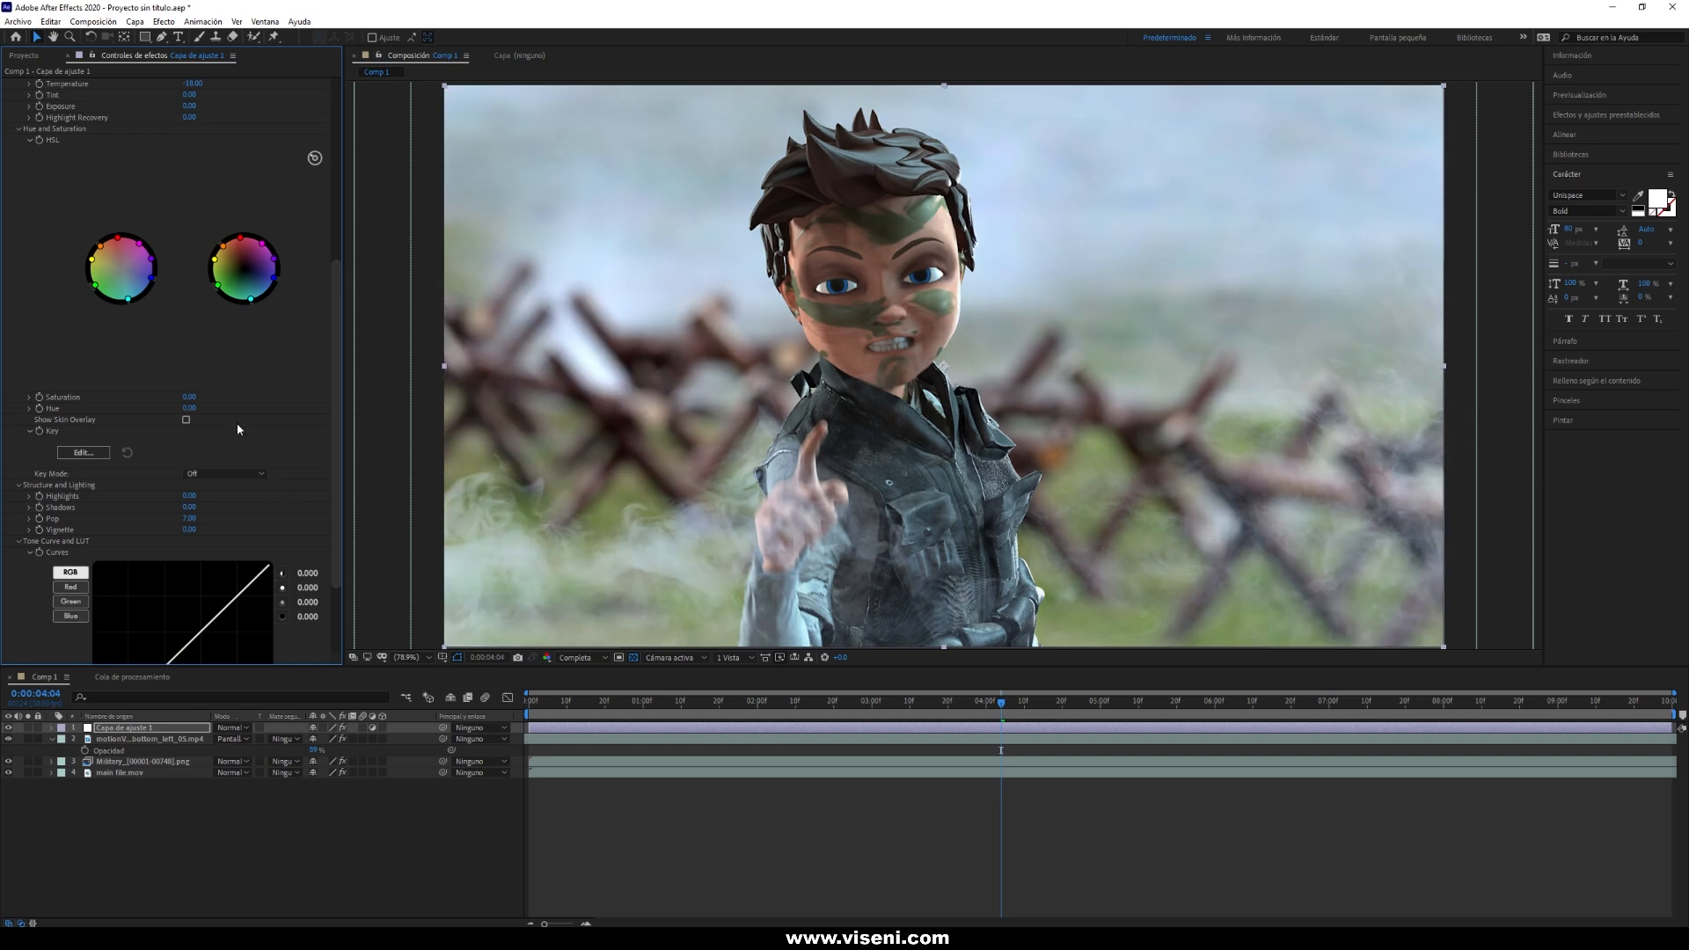
pyautogui.moveTo(191, 495)
pyautogui.mouseDown()
pyautogui.moveTo(237, 507)
pyautogui.moveTo(221, 507)
pyautogui.mouseUp()
# Shape Colorista's RGB tone curve into a gentle S, lowering the shadows and lifting the highlights.
pyautogui.scroll(-3, 129, 610)
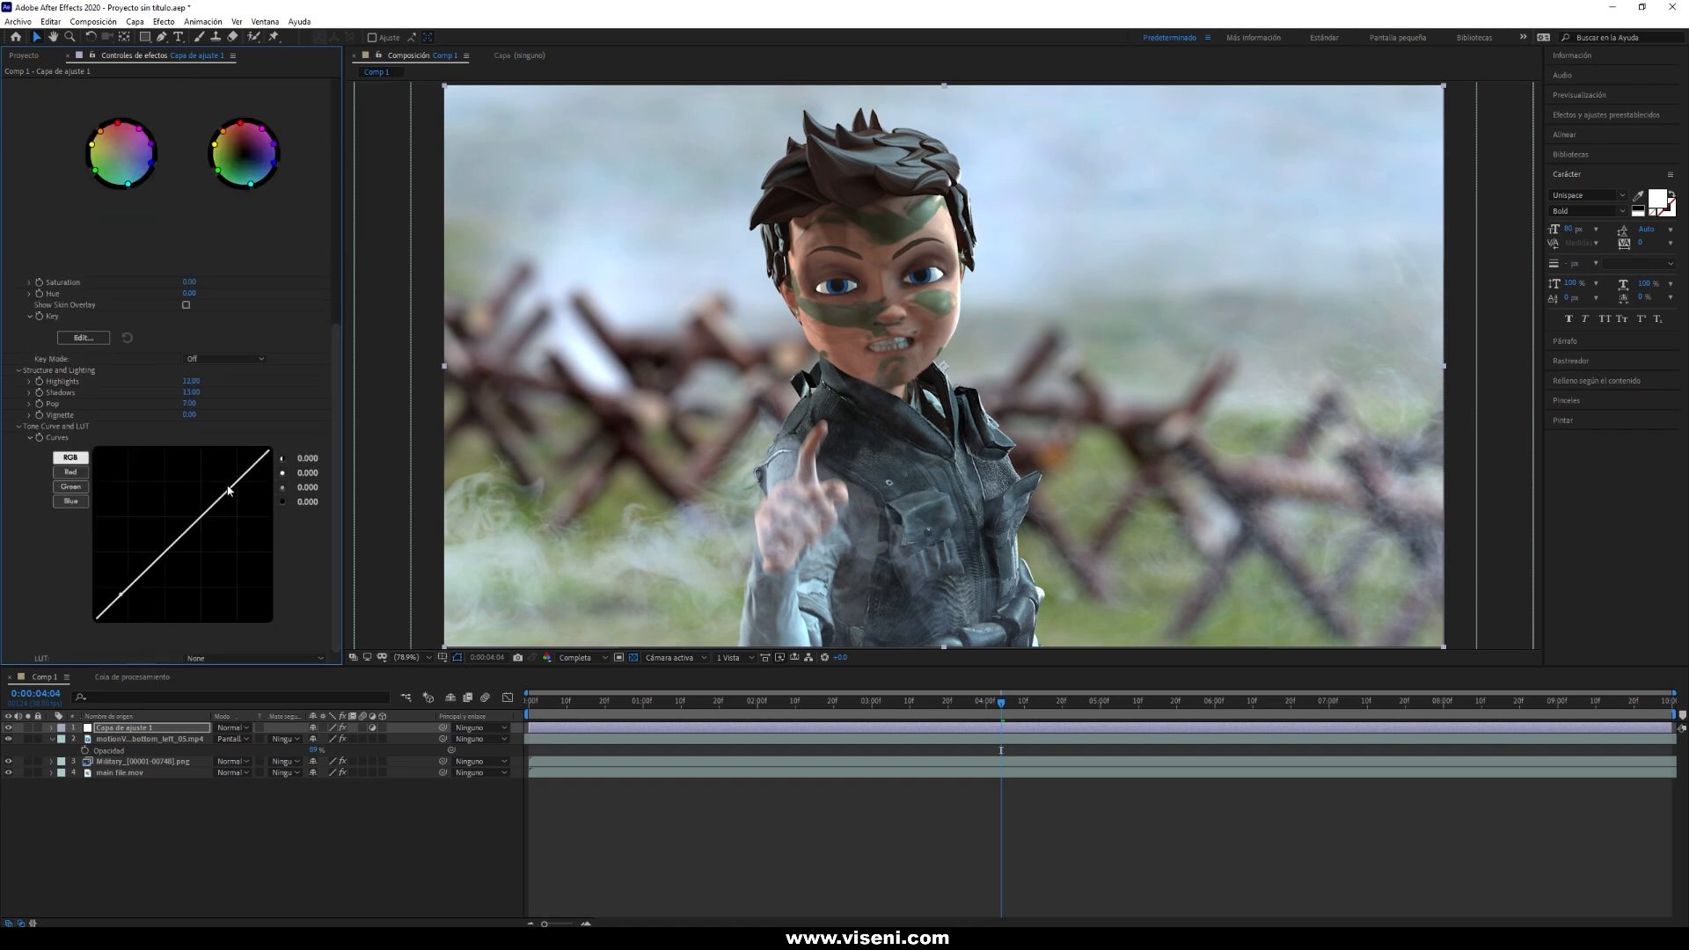
pyautogui.moveTo(121, 595); pyautogui.dragTo(127, 596)
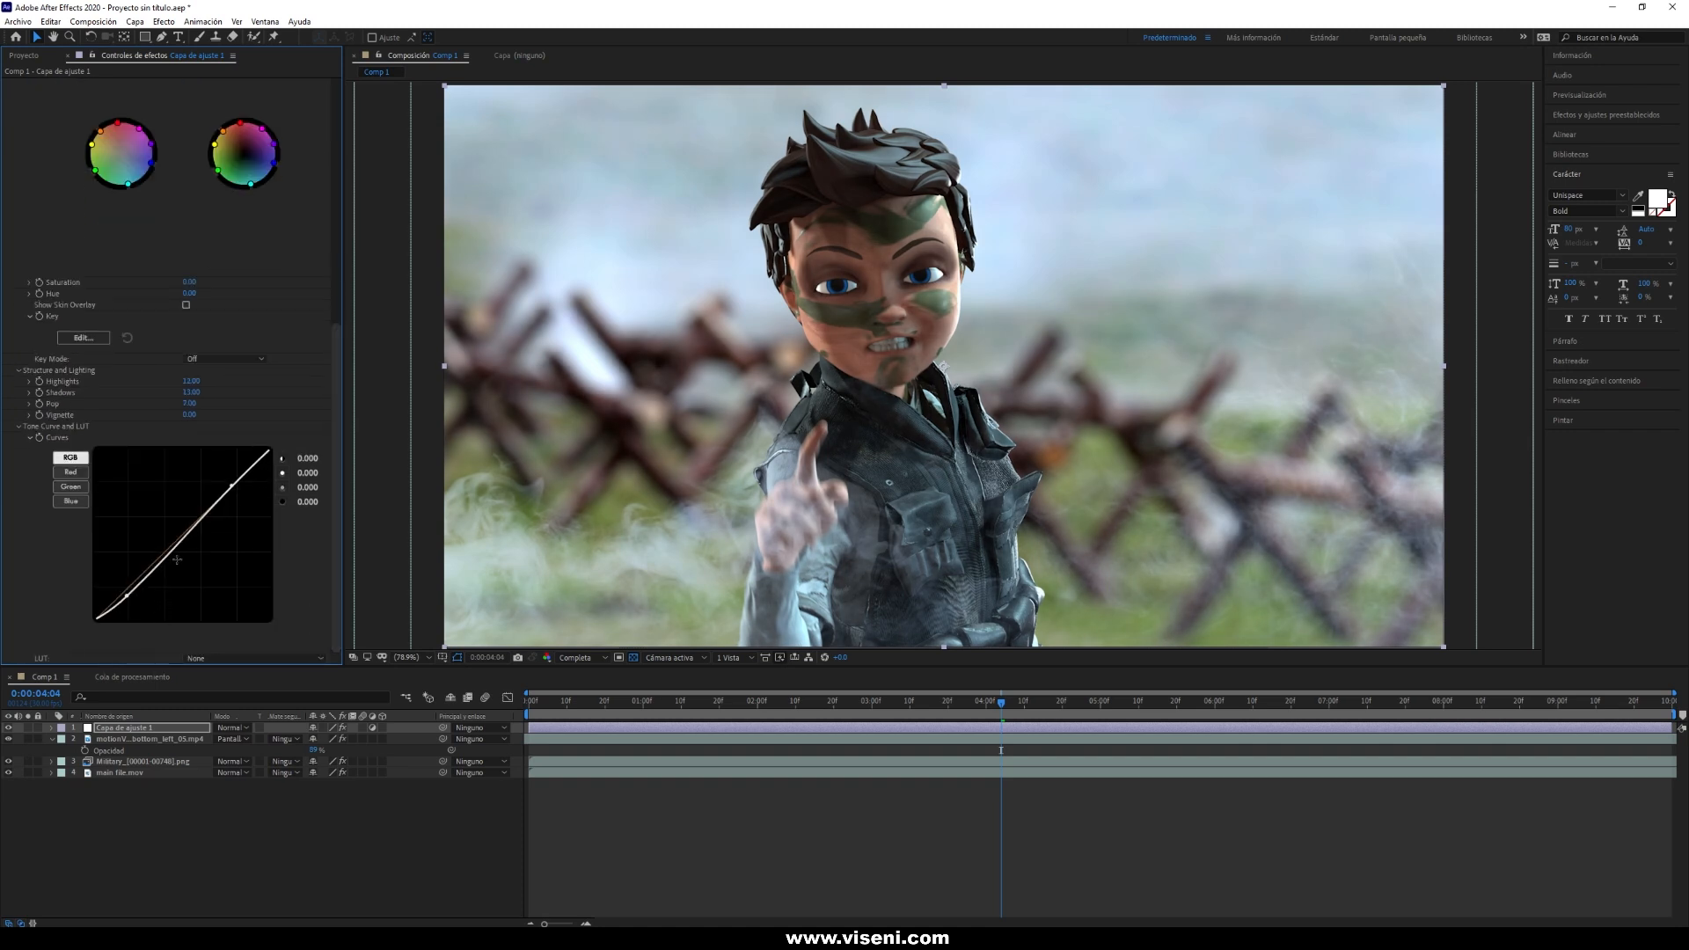
pyautogui.moveTo(233, 486); pyautogui.dragTo(227, 474)
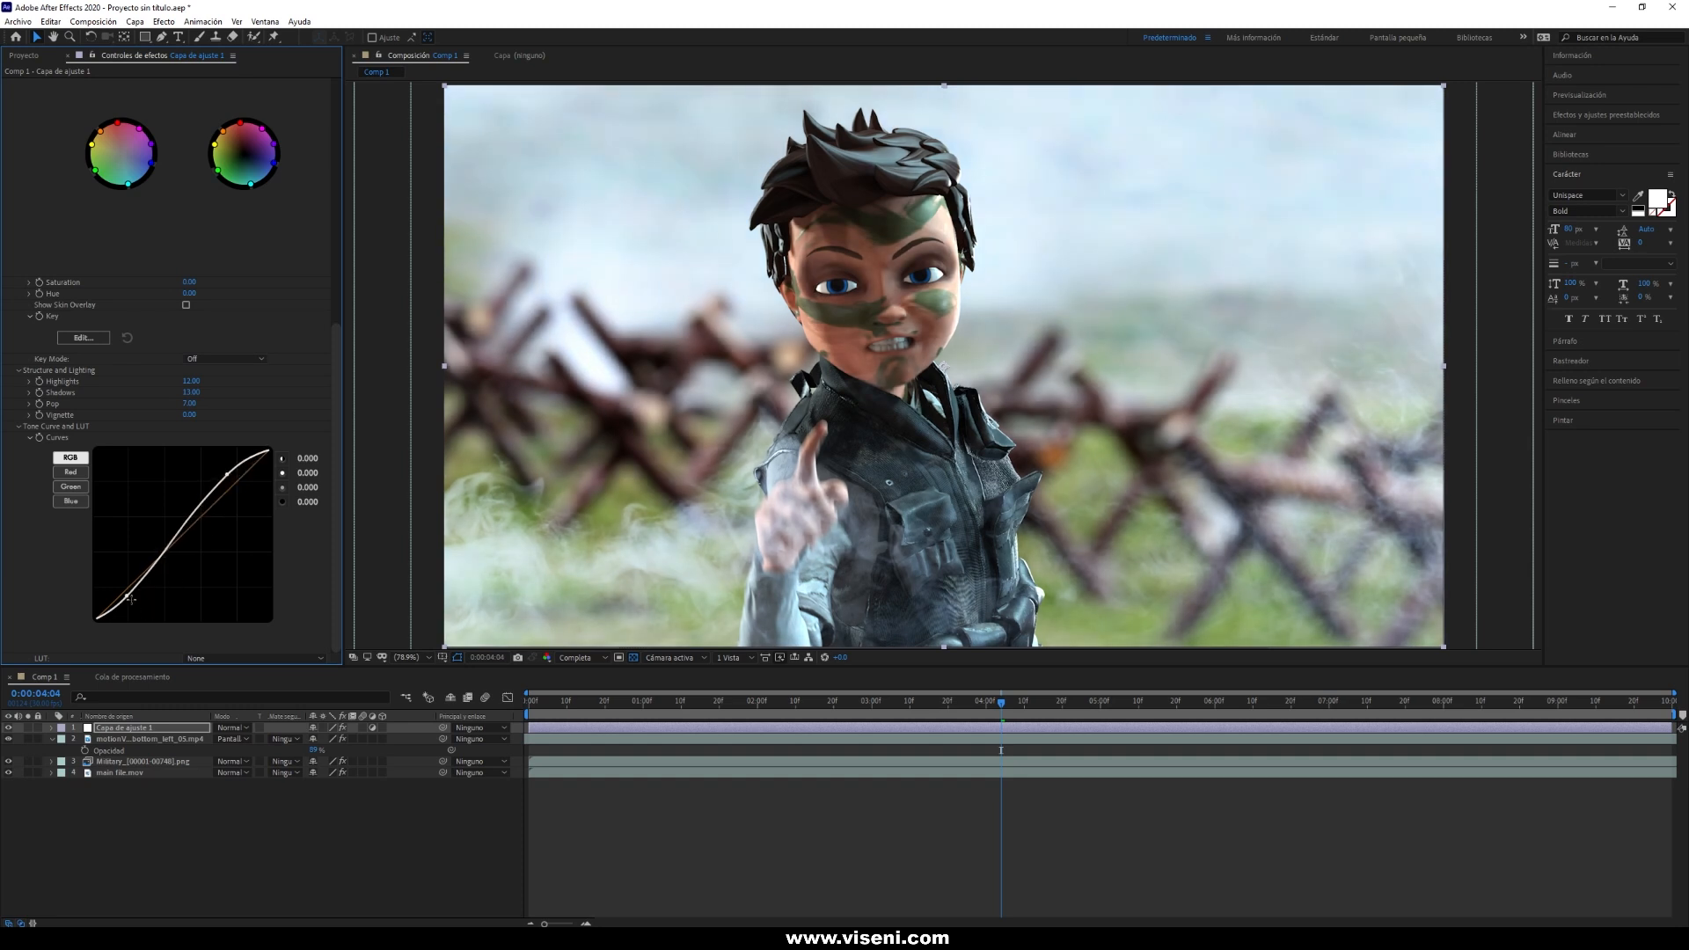
pyautogui.moveTo(127, 596); pyautogui.dragTo(128, 592)
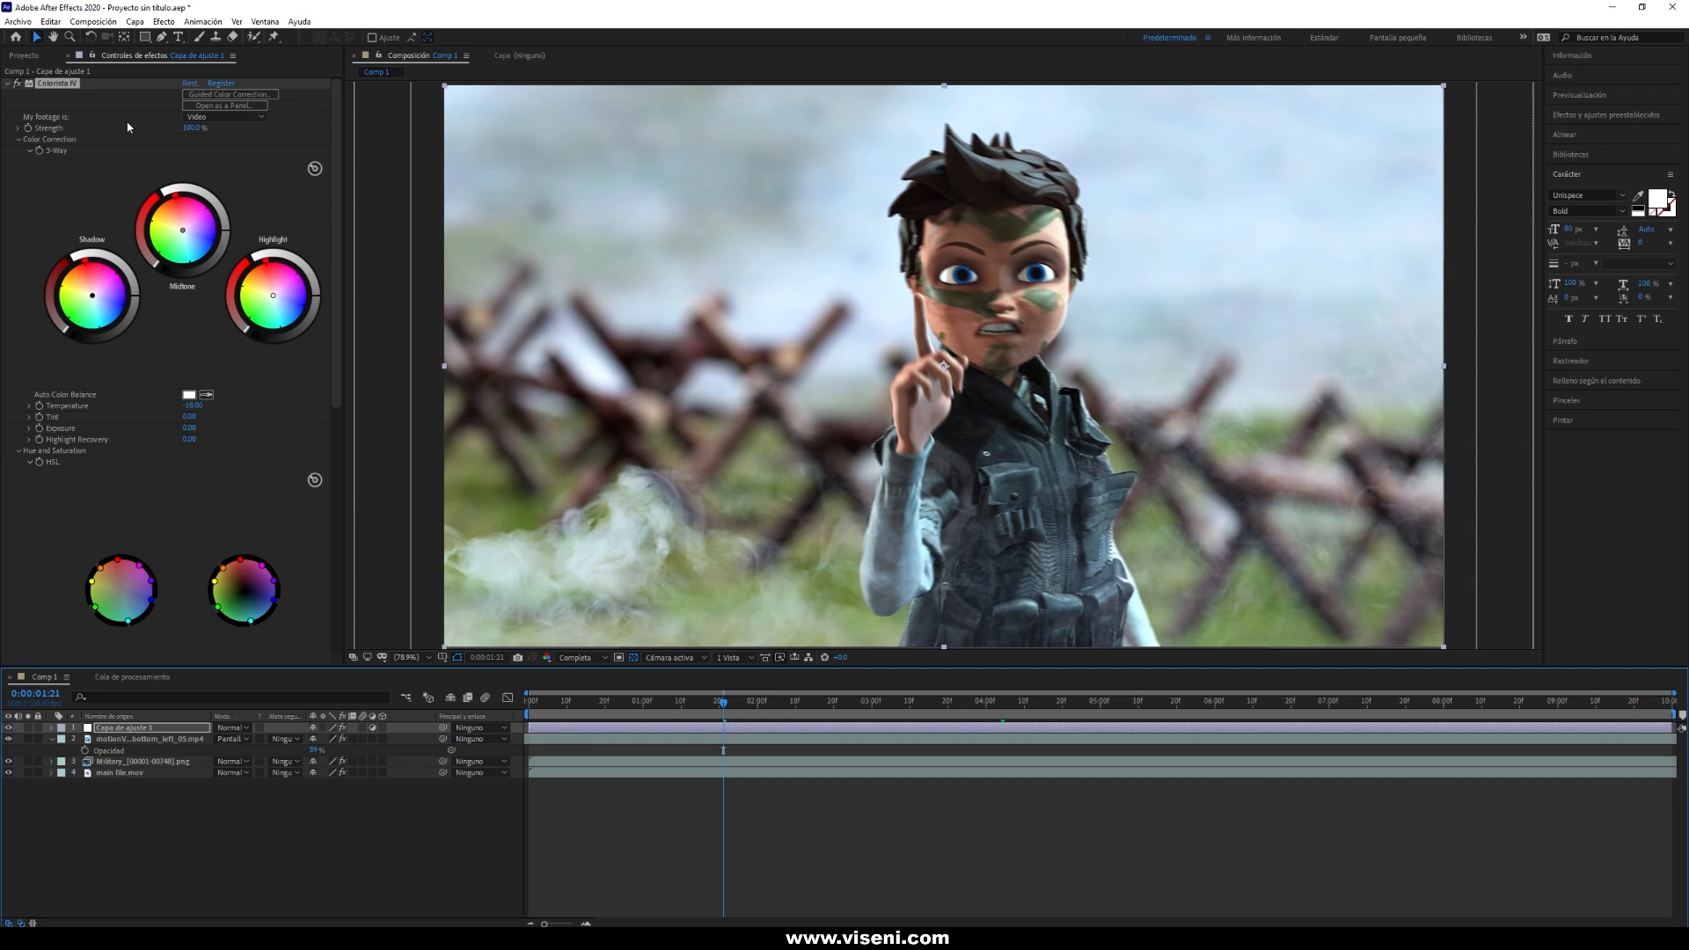
# Compare the composite at 0:00:01:21 with and without Colorista IV, and check the grade at 0:00:04:12.
pyautogui.click(17, 83)
pyautogui.click(17, 82)
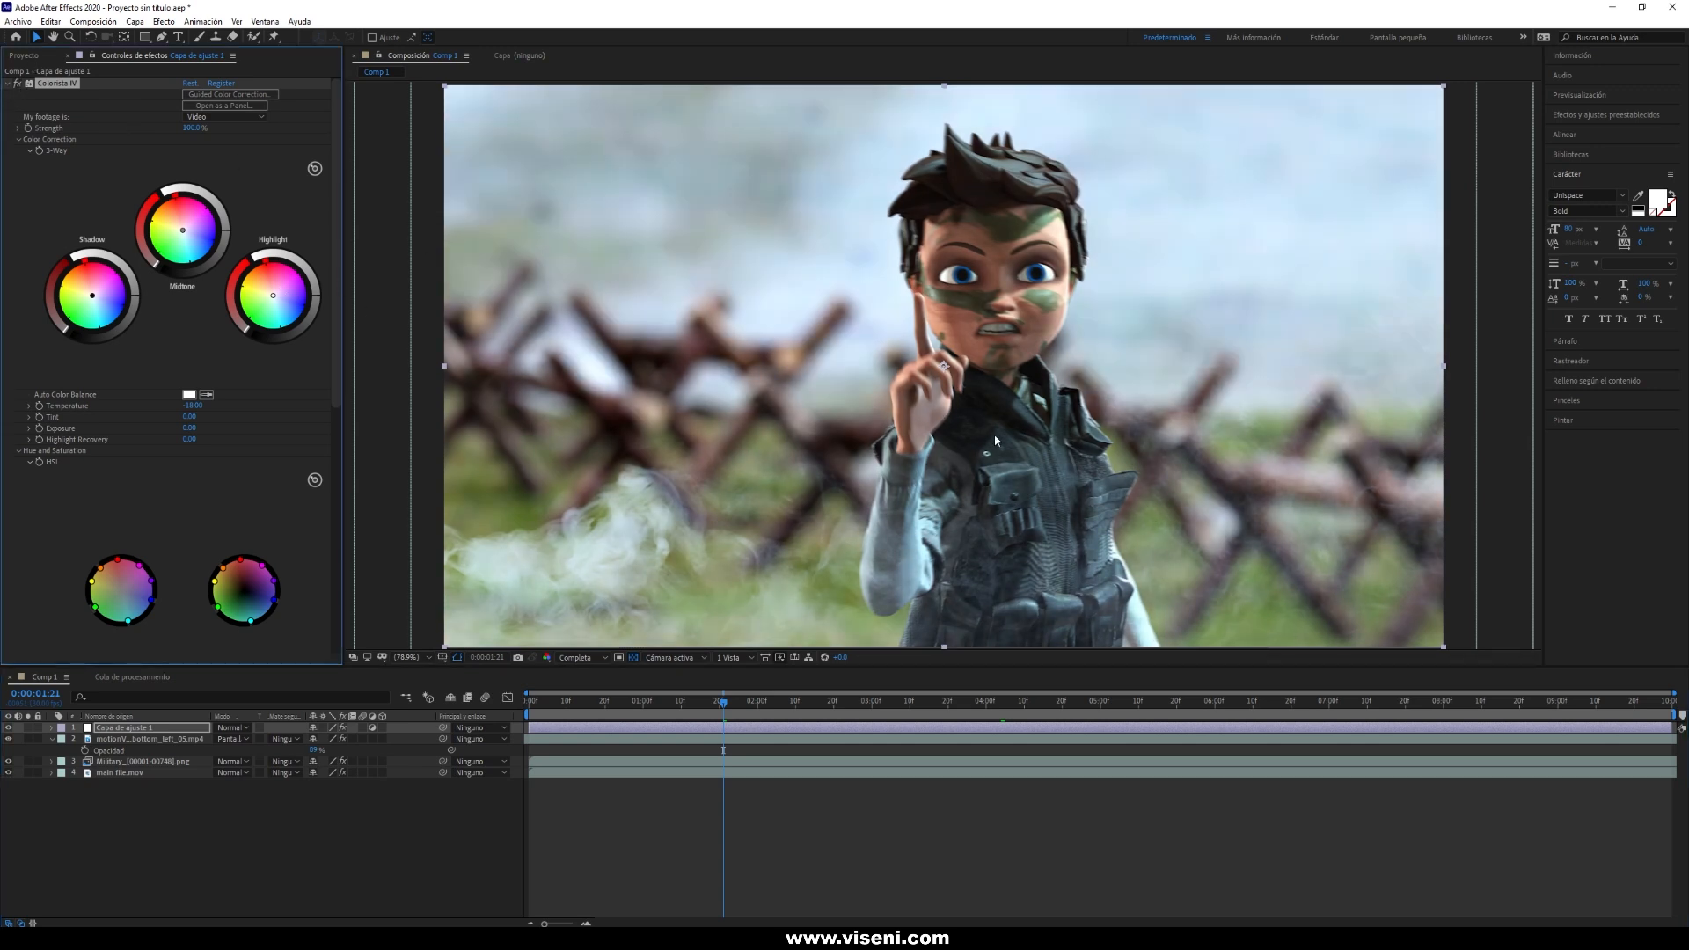
pyautogui.moveTo(726, 706); pyautogui.dragTo(1032, 701)
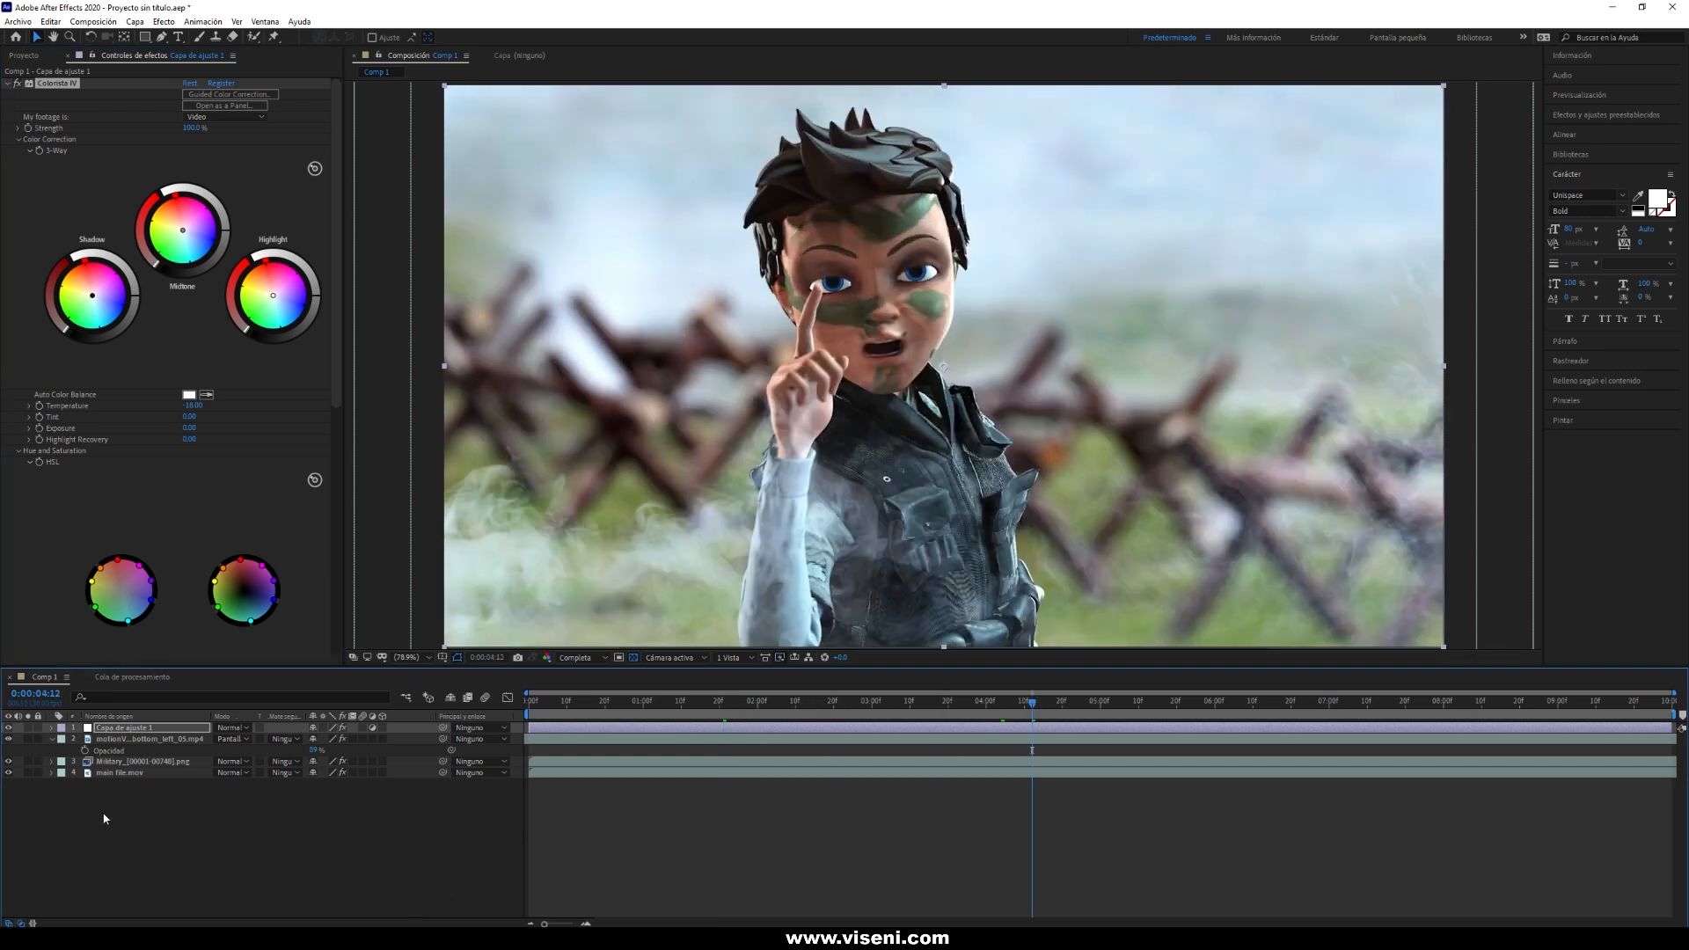
# Add a null object above the adjustment layer and rename it Mover.
pyautogui.click(125, 815)
pyautogui.click(137, 728)
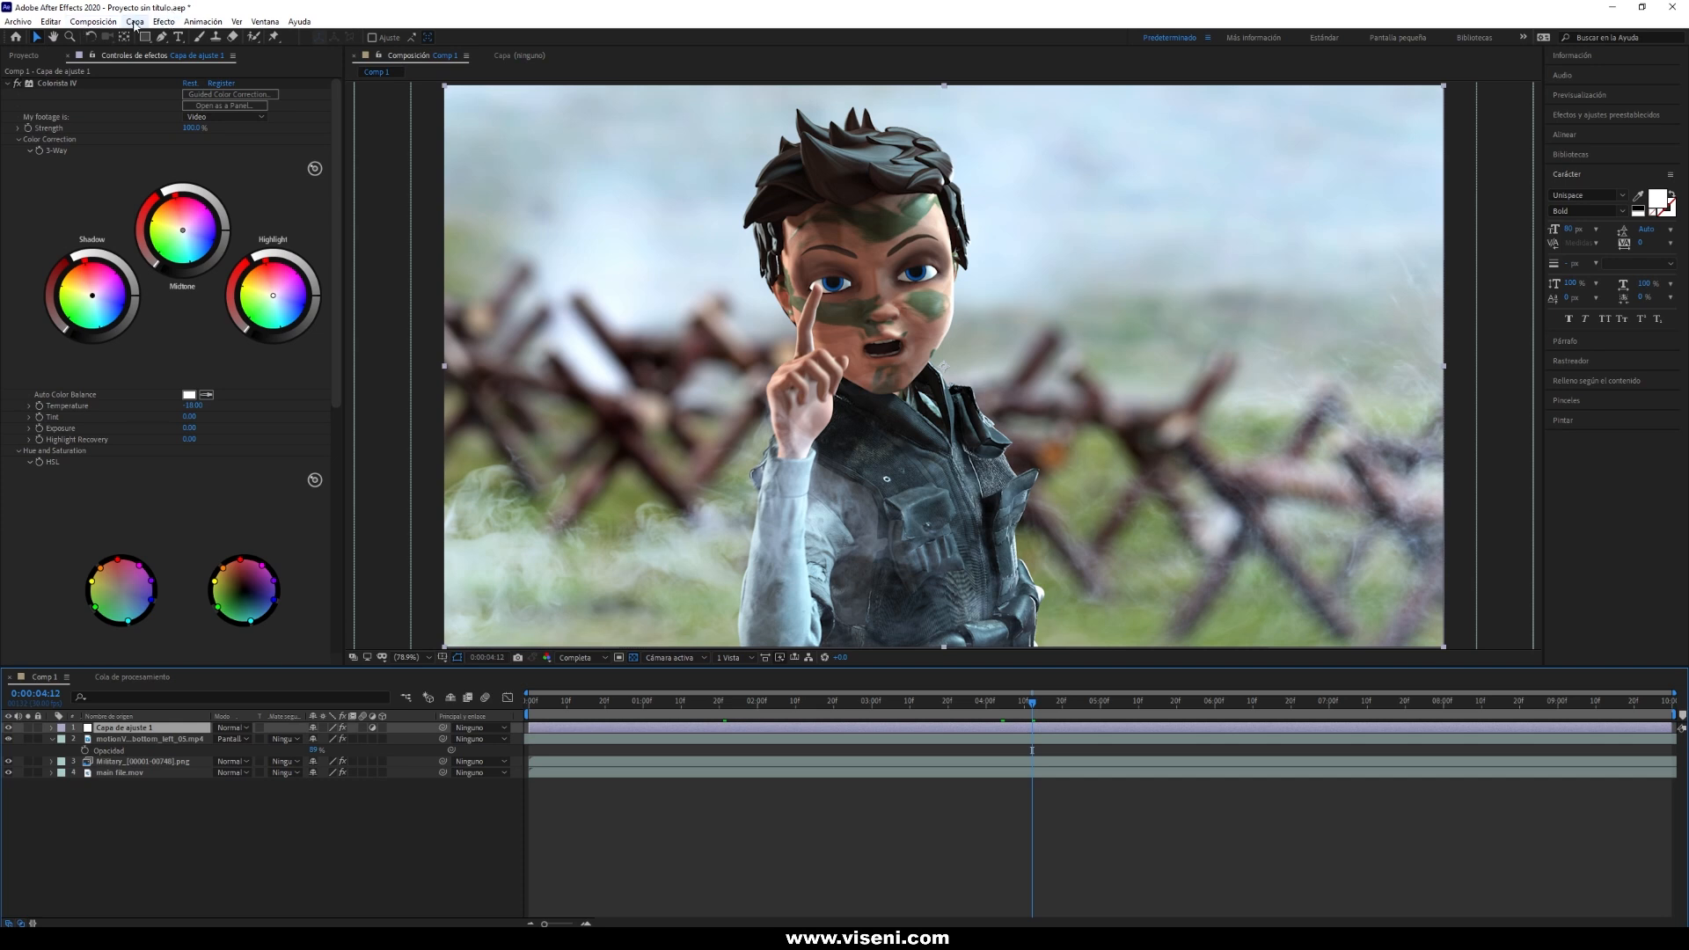
pyautogui.click(135, 22)
pyautogui.moveTo(200, 39)
pyautogui.click(440, 95)
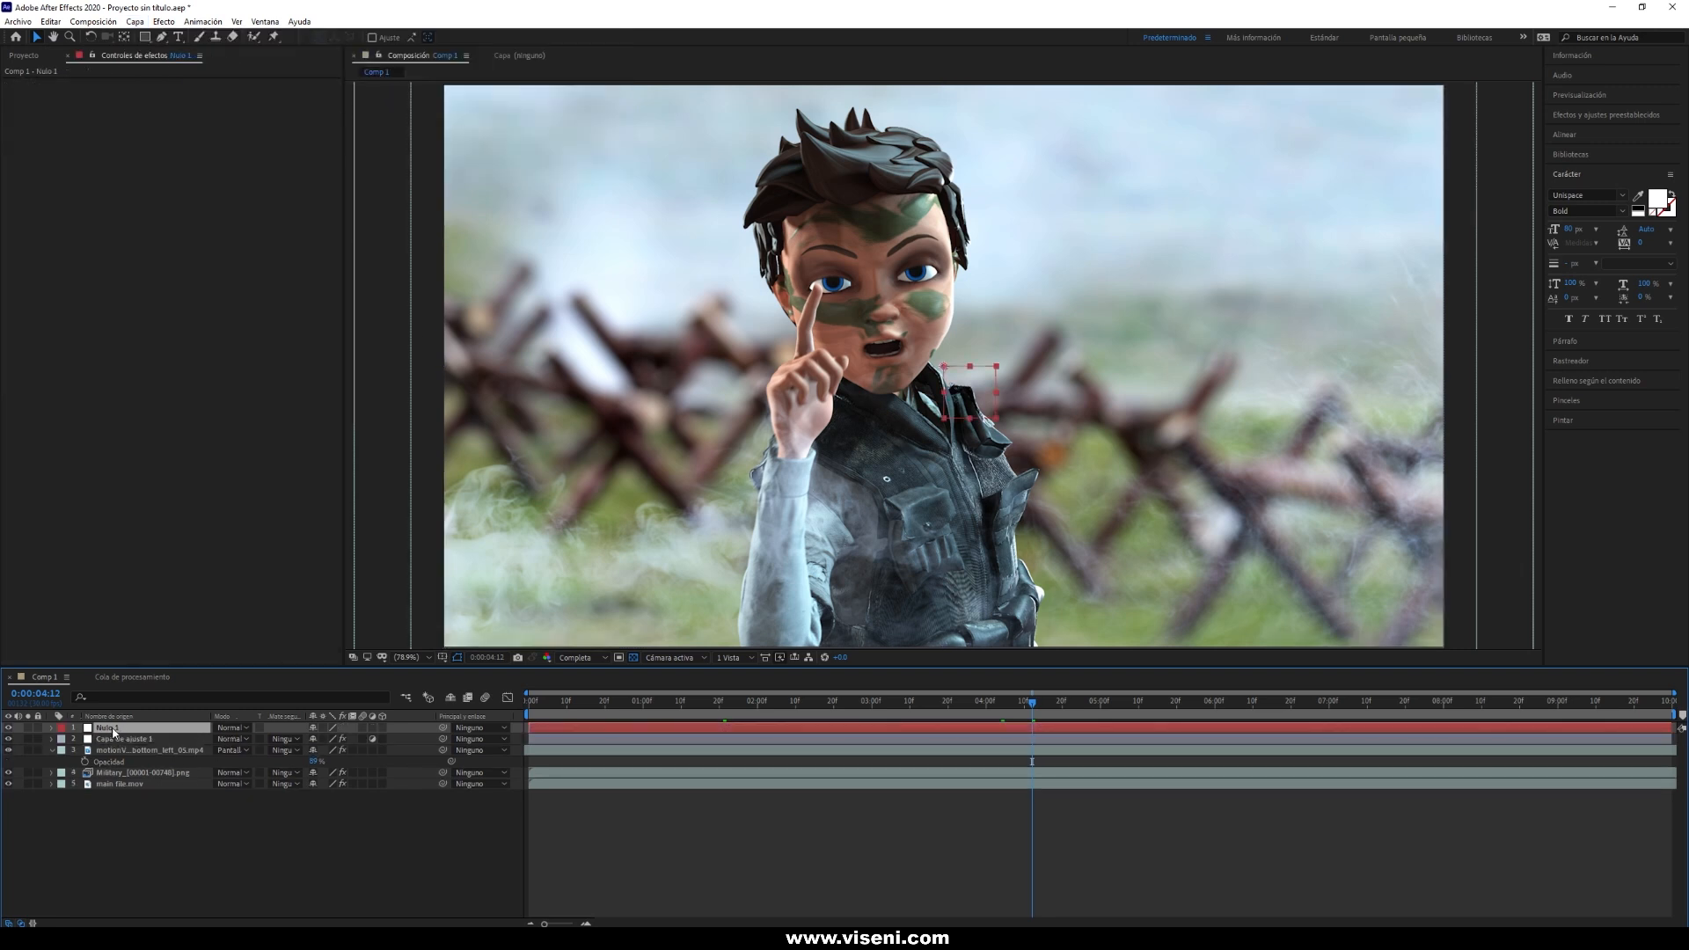
pyautogui.press('Return')
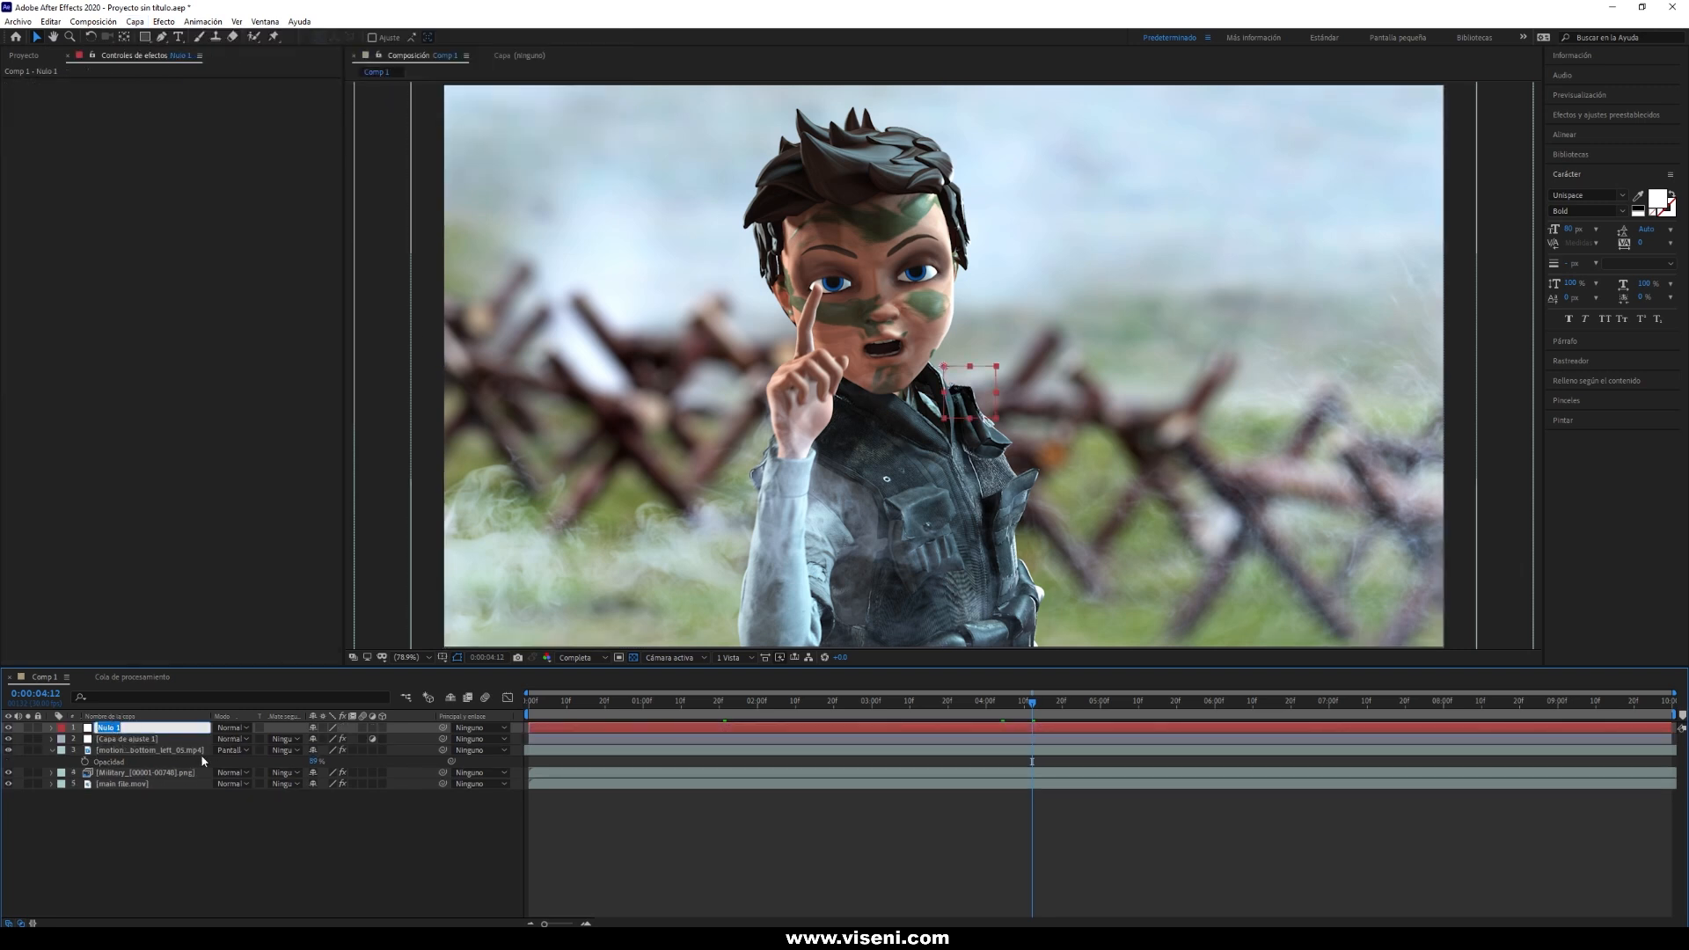
pyautogui.write('Mover')
pyautogui.press('Return')
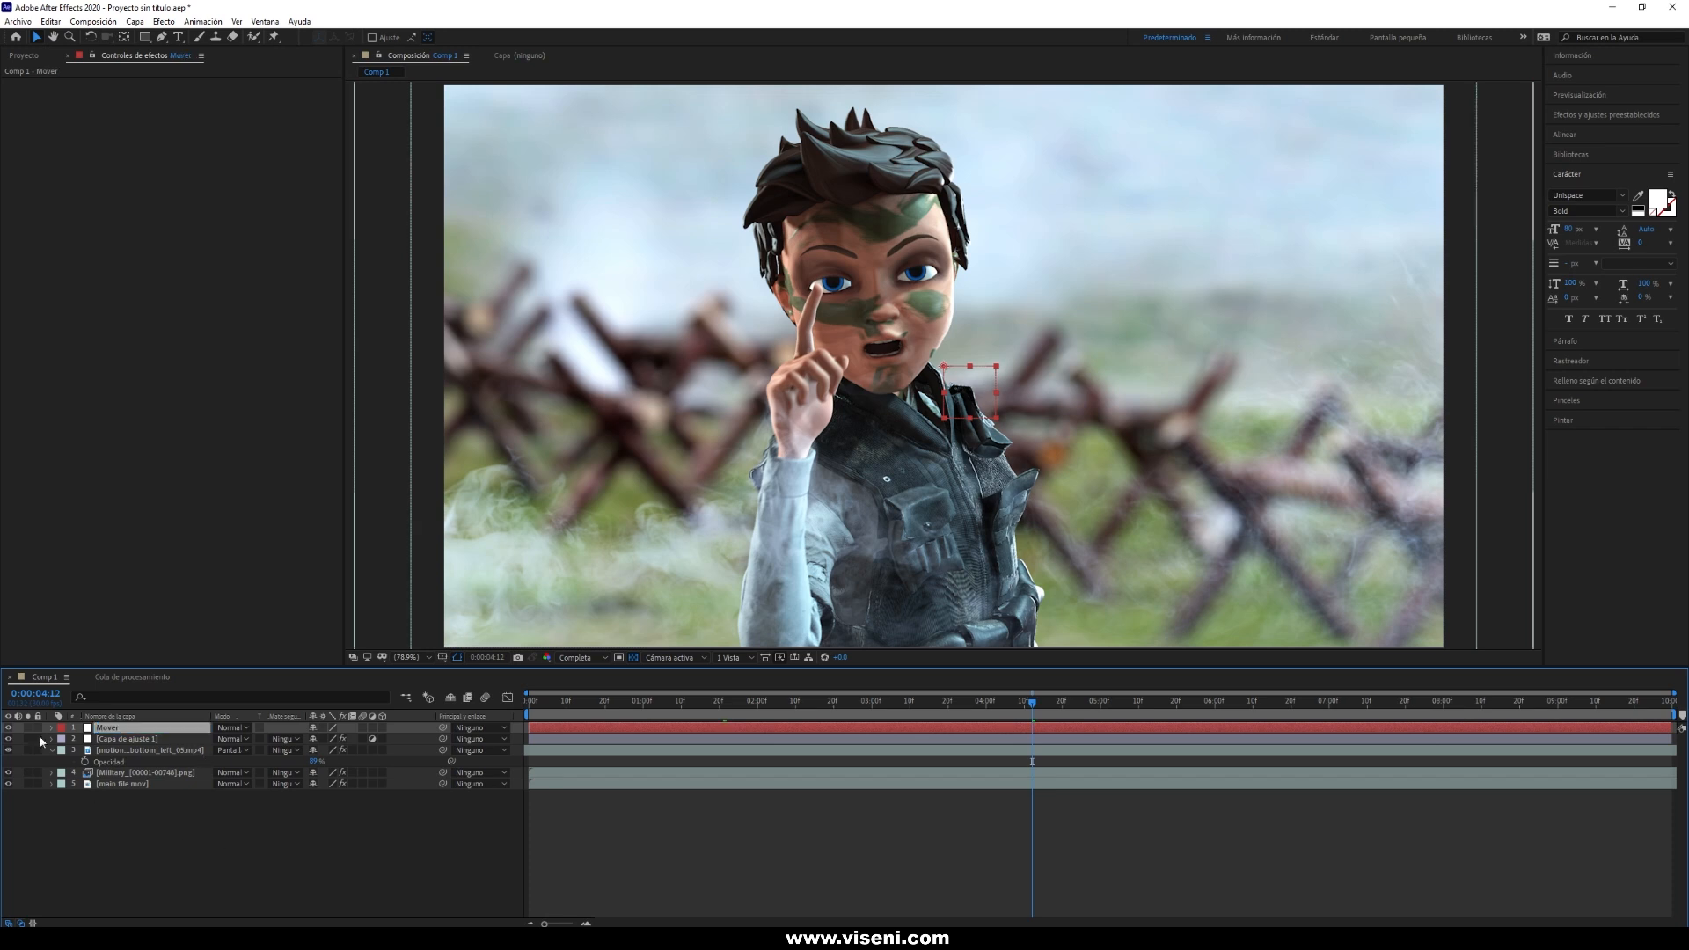
# Return to the first frame and parent the adjustment, smoke, Military and background layers to the Mover null.
pyautogui.moveTo(677, 704); pyautogui.dragTo(429, 705)
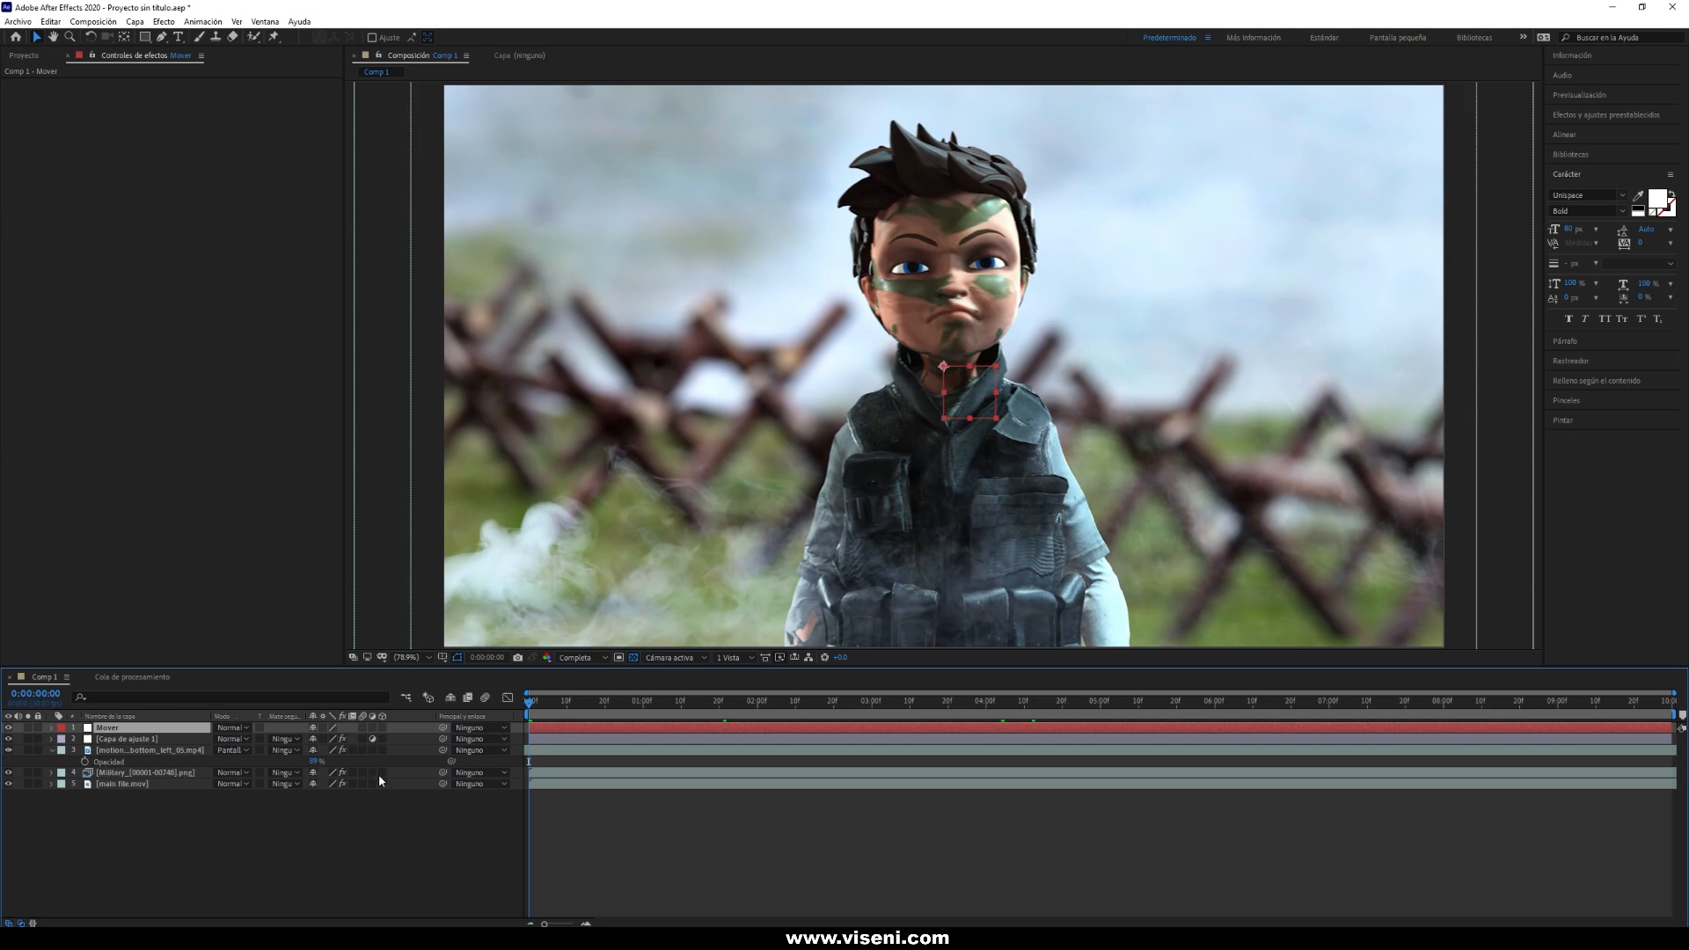
pyautogui.click(123, 739)
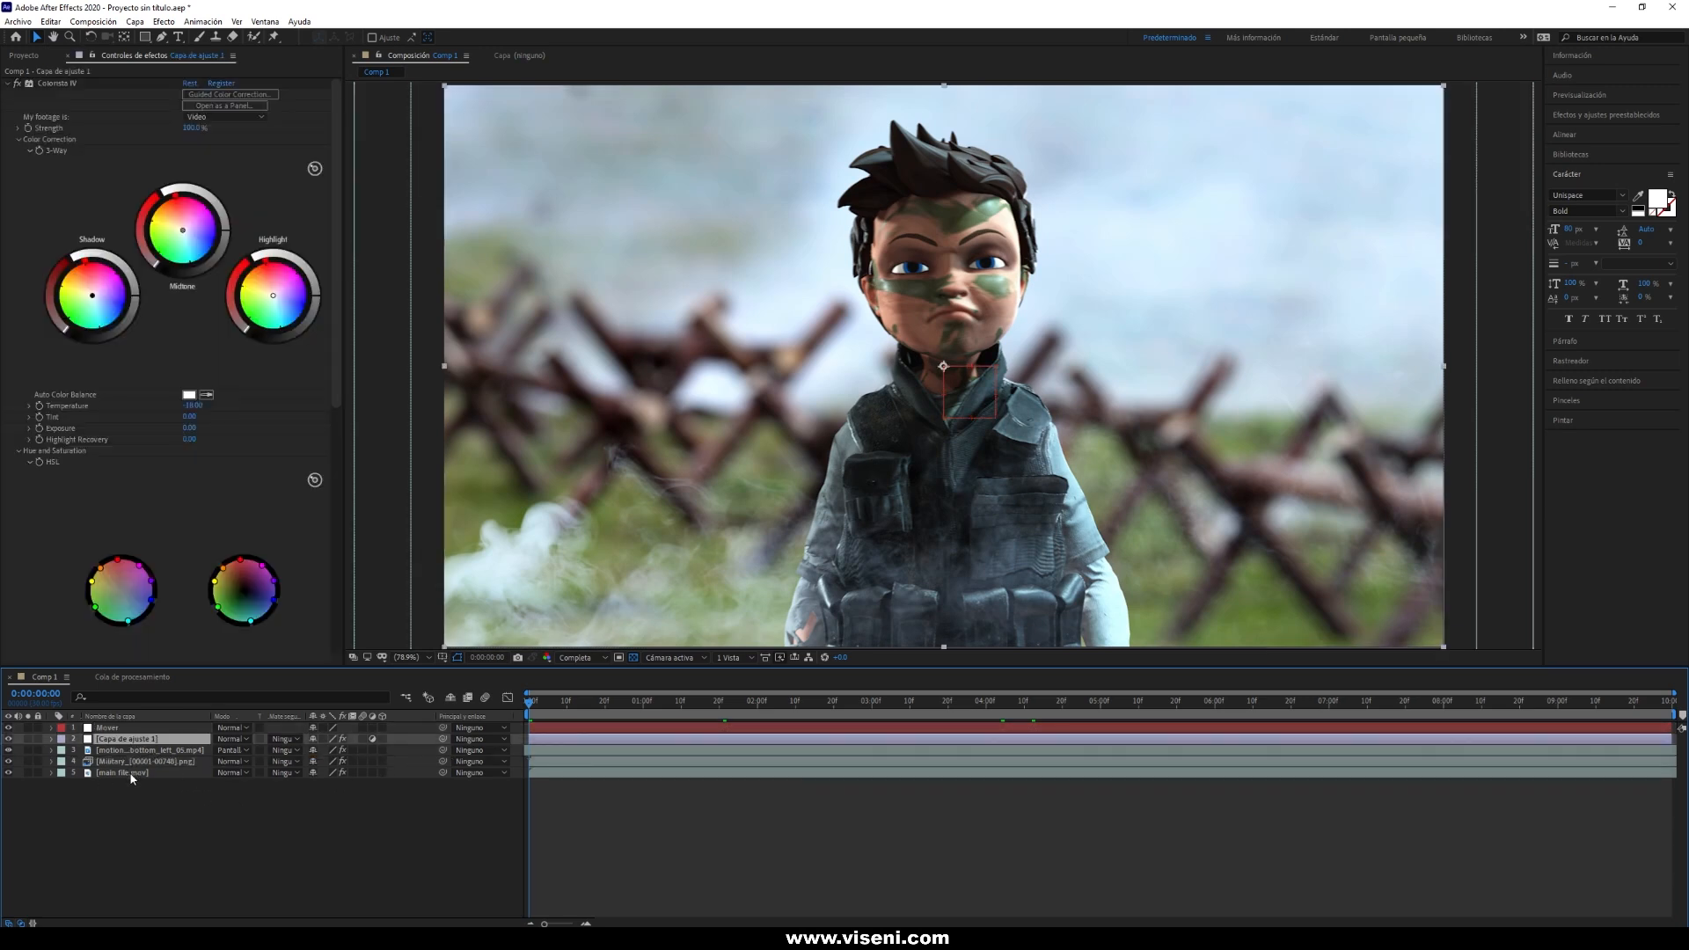
pyautogui.keyDown('shift'); pyautogui.click(123, 772); pyautogui.keyUp('shift')
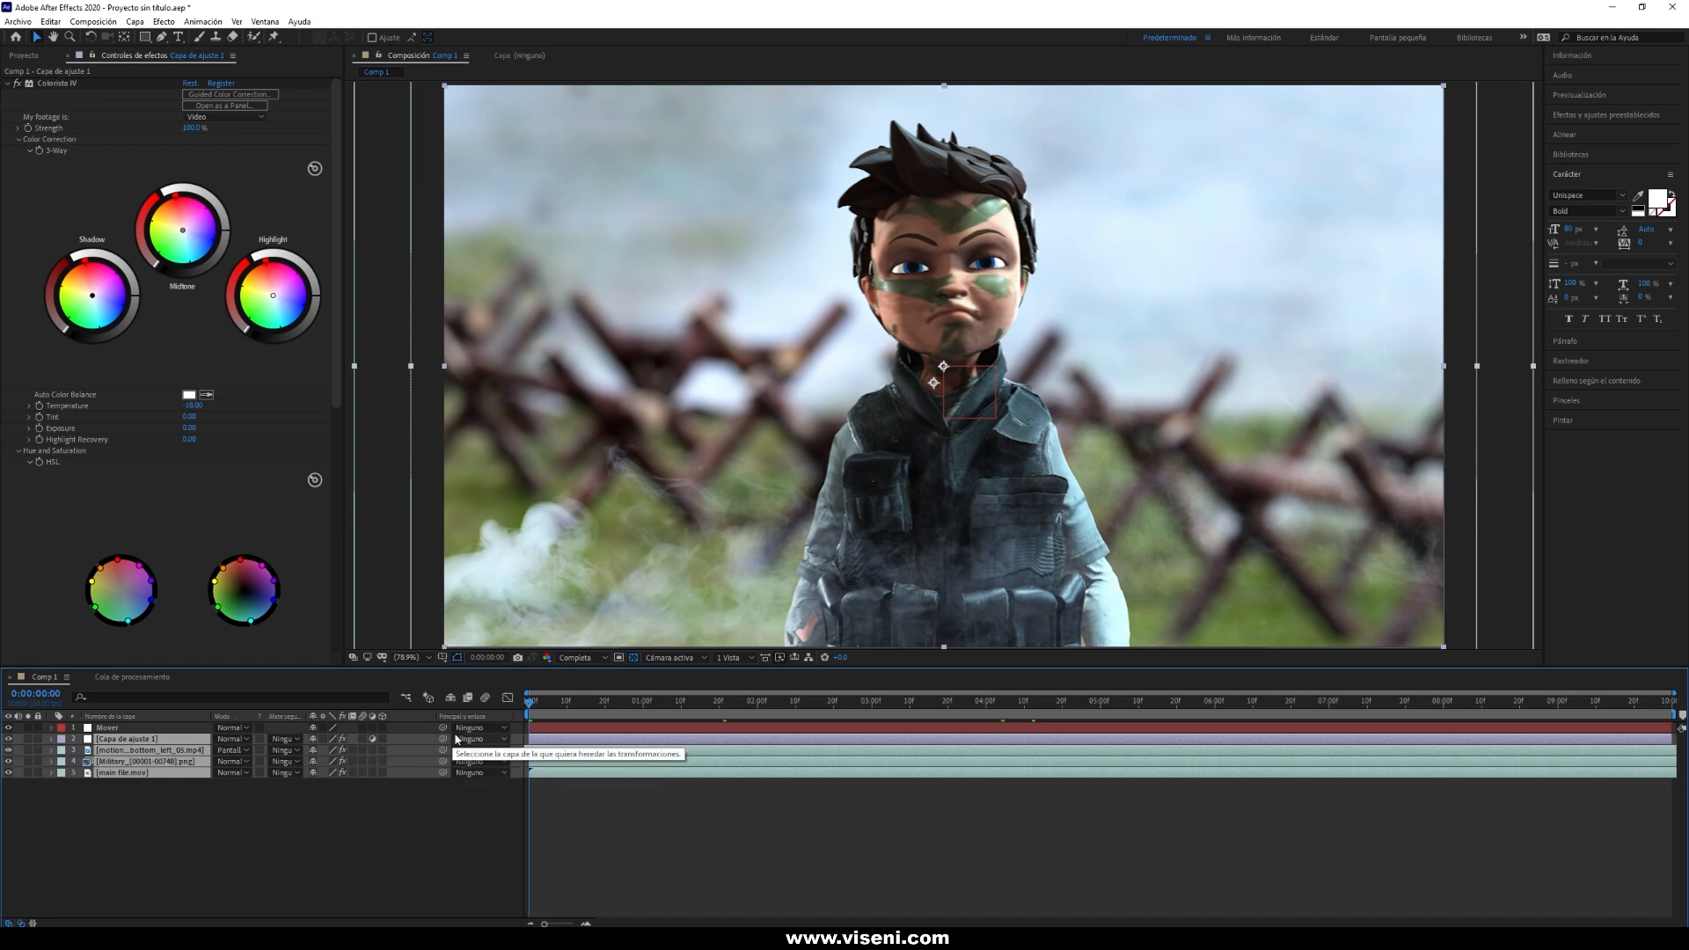
pyautogui.moveTo(443, 739); pyautogui.dragTo(126, 731)
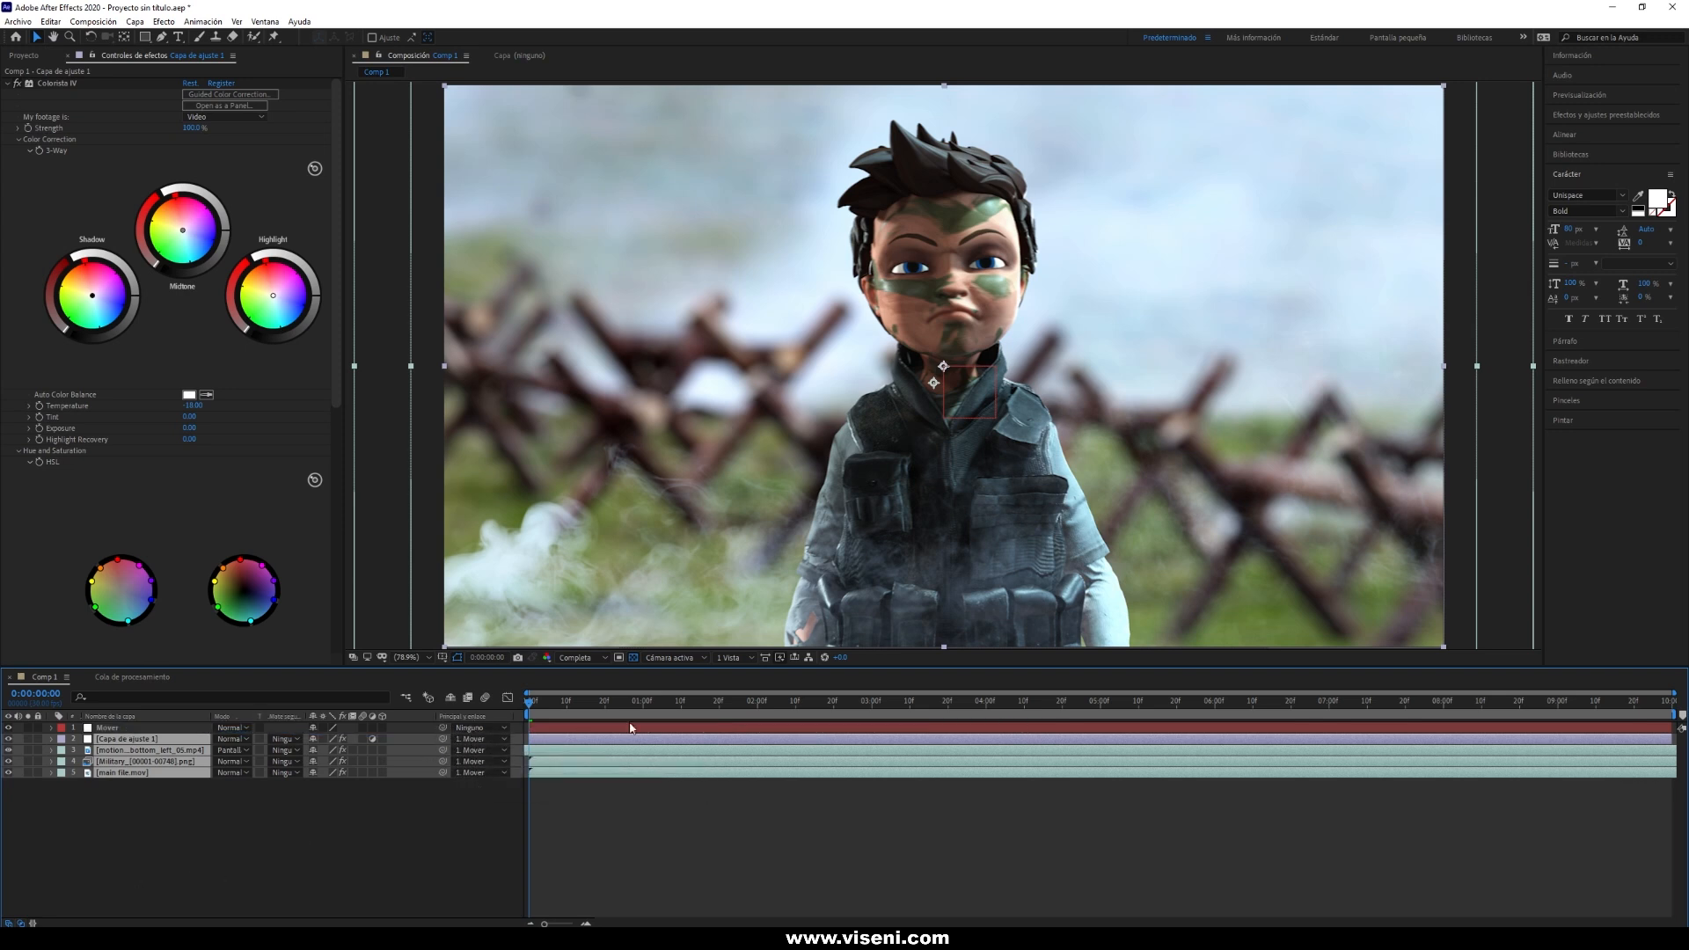
# Try shifting the Mover null's horizontal position to test the parenting, and undo the move.
pyautogui.click(132, 727)
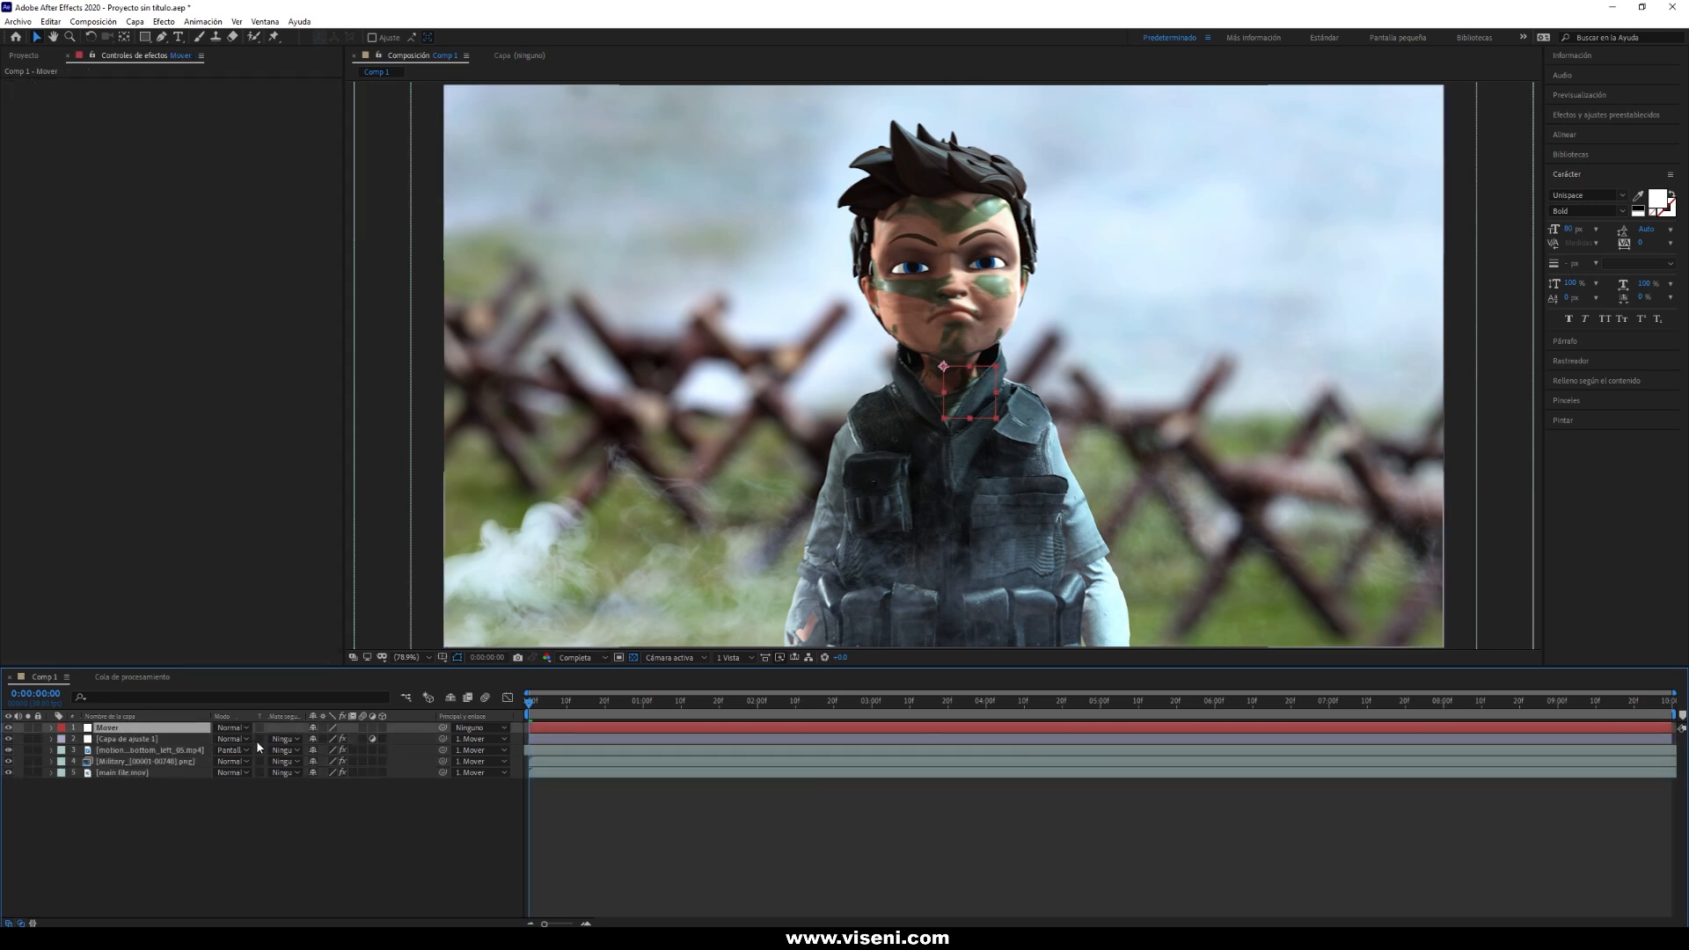
pyautogui.press('p')
pyautogui.moveTo(319, 739); pyautogui.dragTo(309, 774)
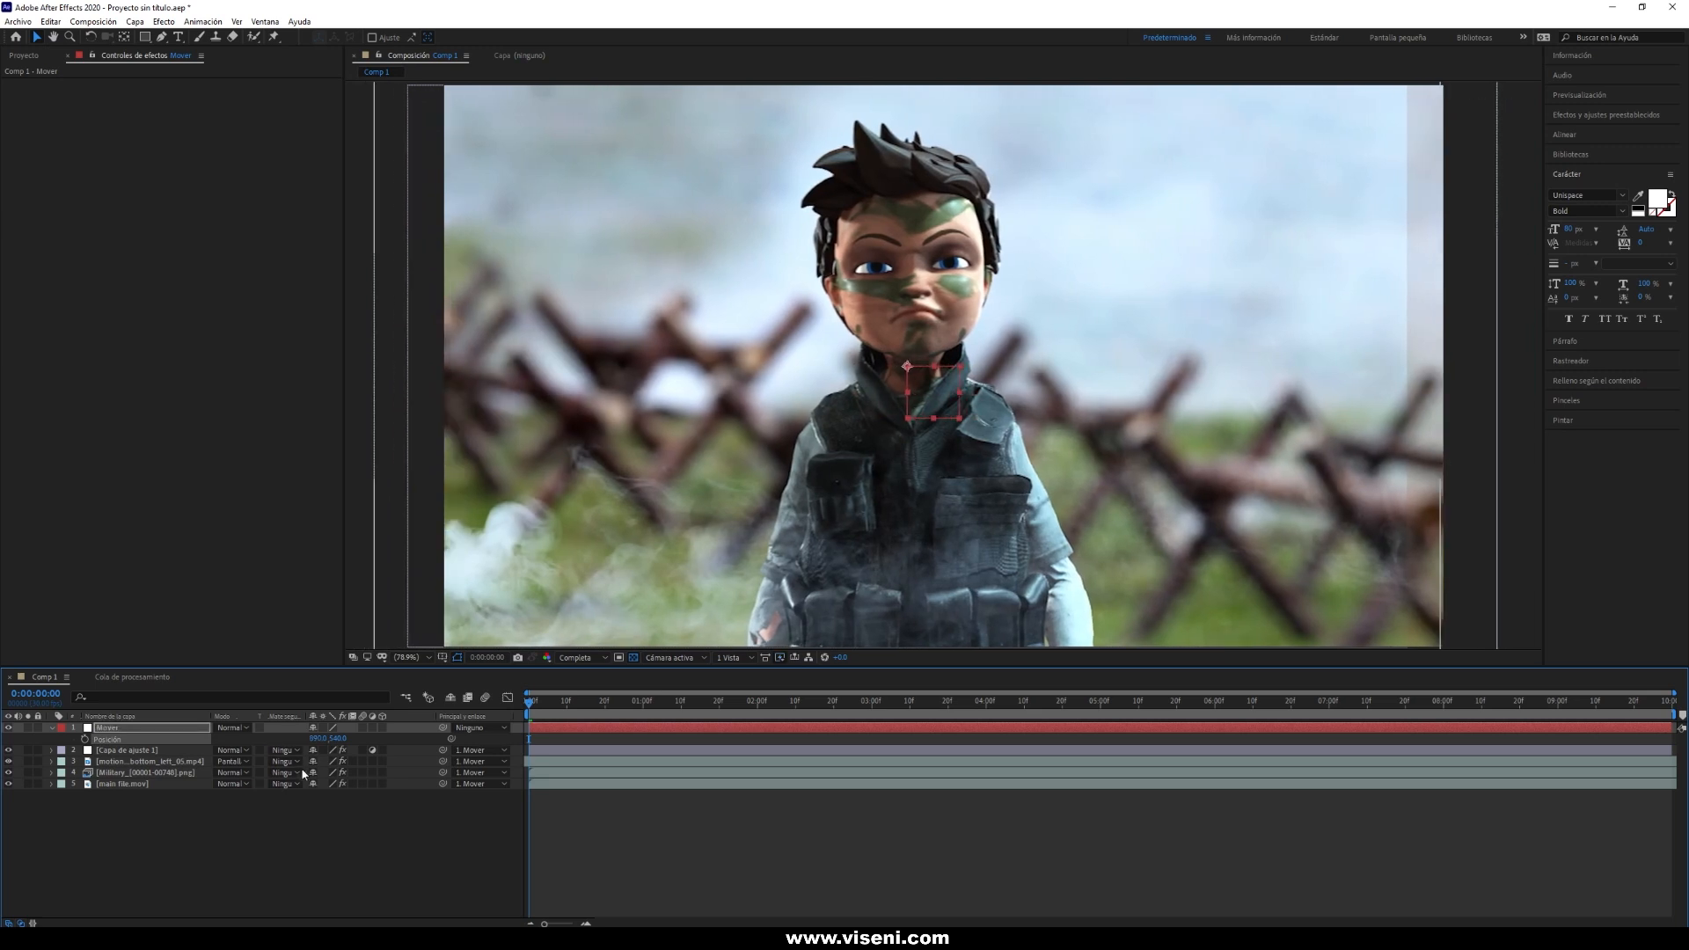
pyautogui.hotkey('ctrl', 'z')
# Remove the adjustment layer's parent link to Mover and move the adjustment layer above the null.
pyautogui.click(121, 800)
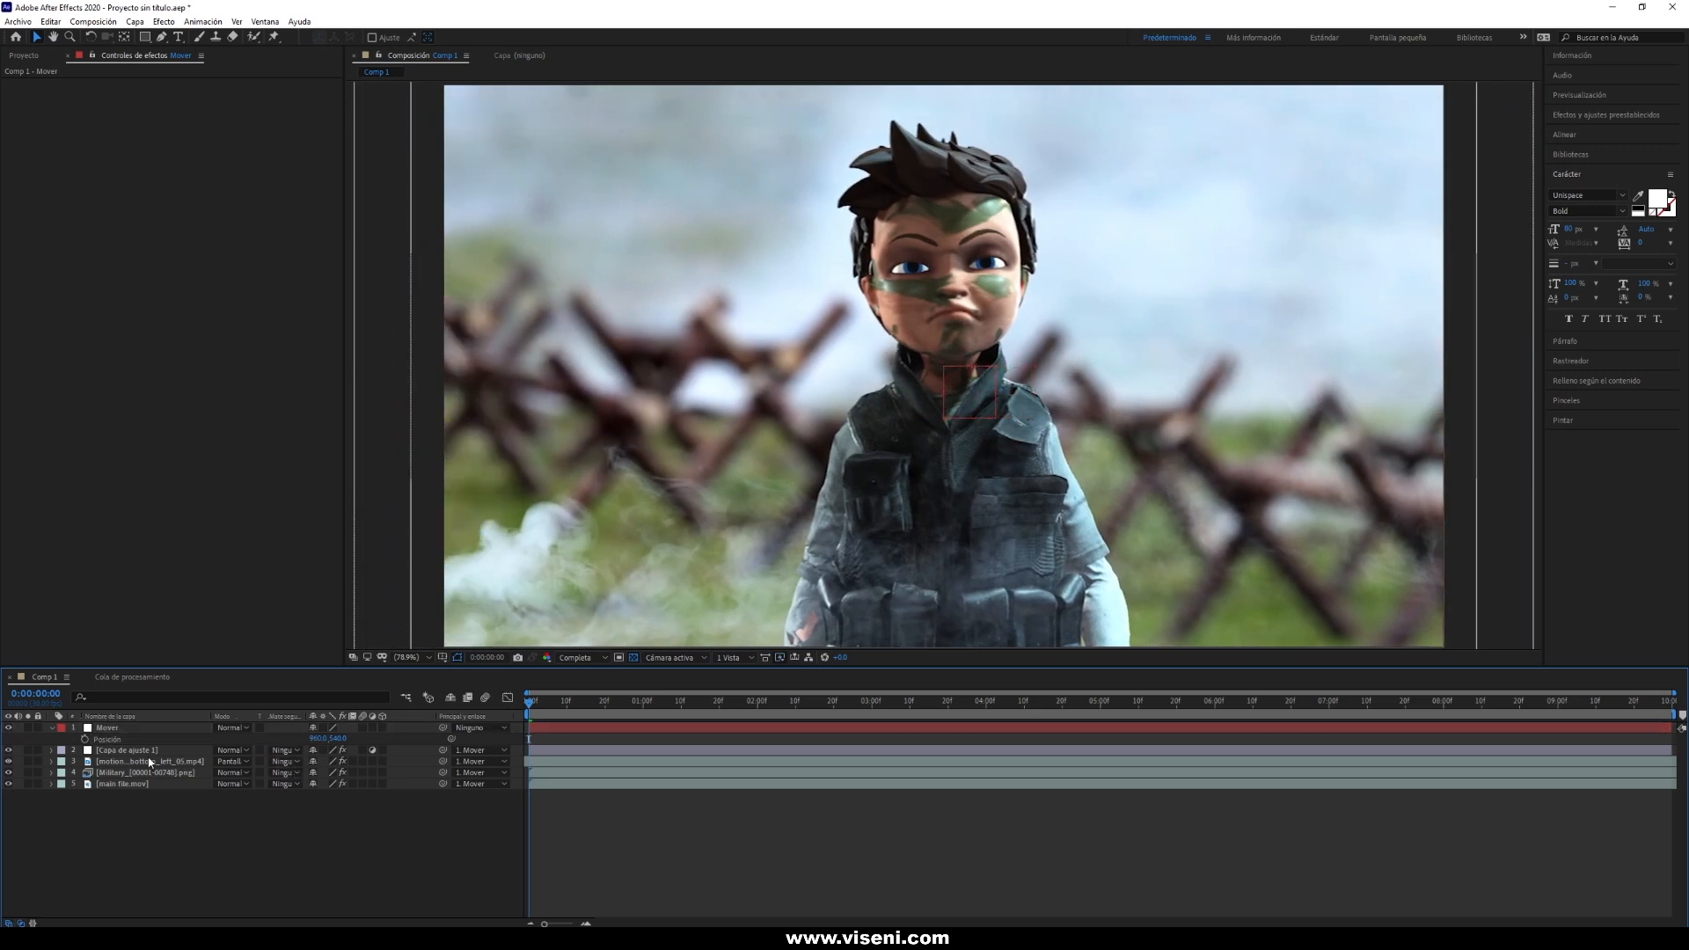
pyautogui.click(150, 751)
pyautogui.click(479, 750)
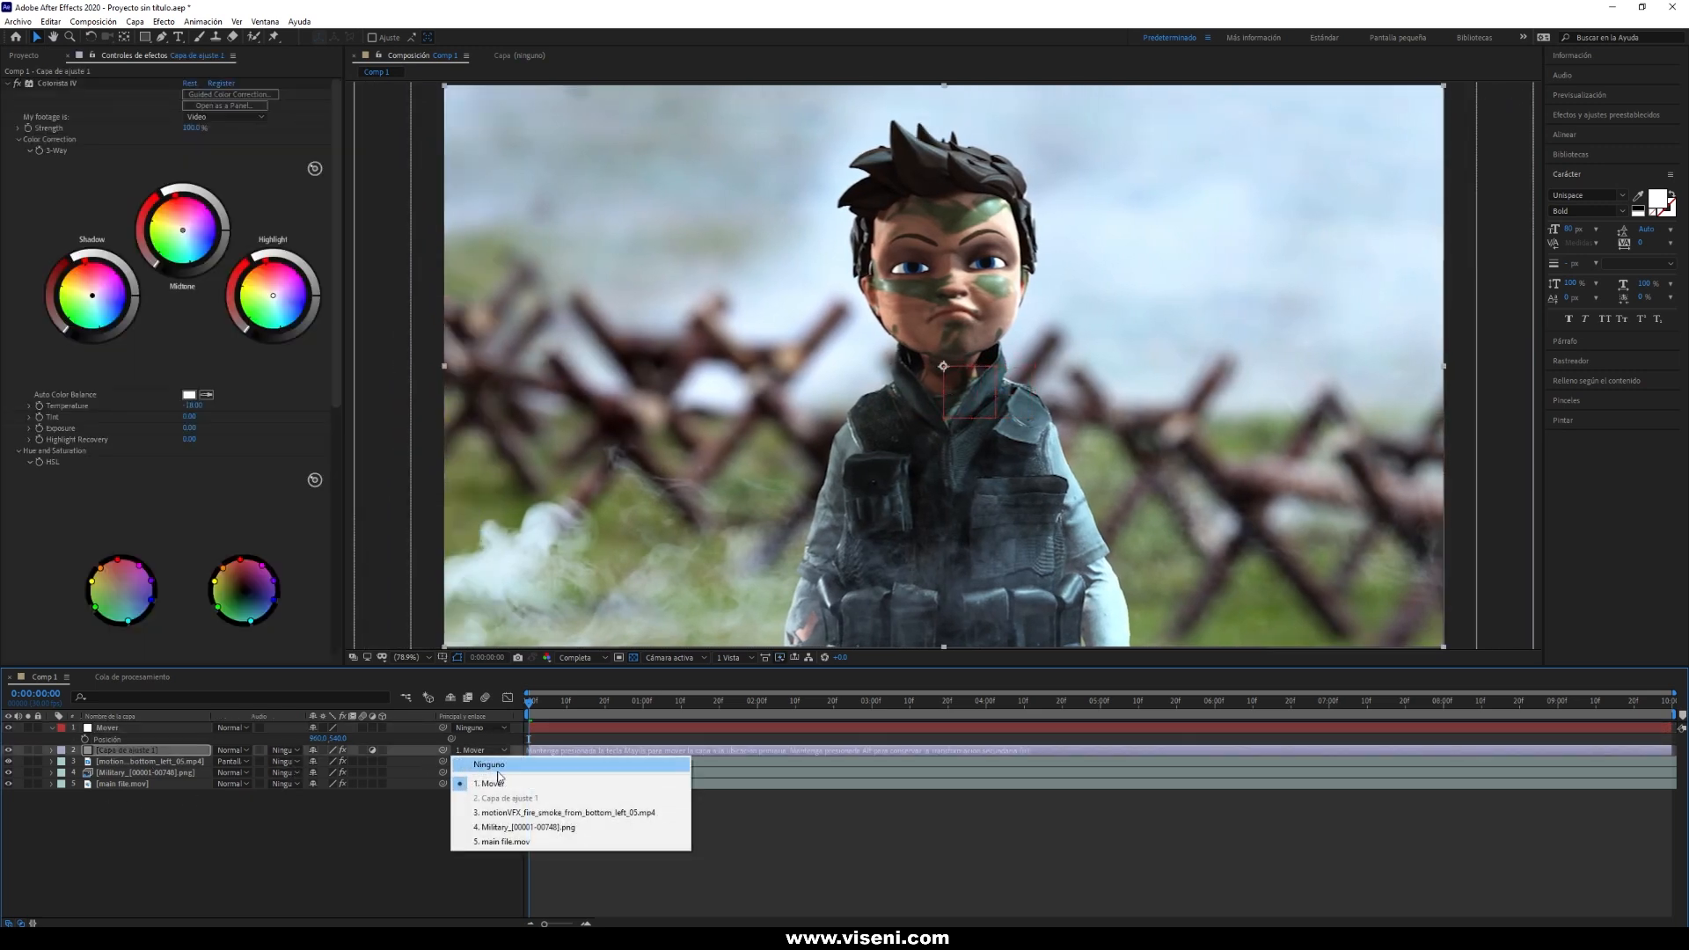
pyautogui.click(293, 798)
pyautogui.click(480, 751)
pyautogui.click(475, 762)
pyautogui.moveTo(123, 750); pyautogui.dragTo(119, 723)
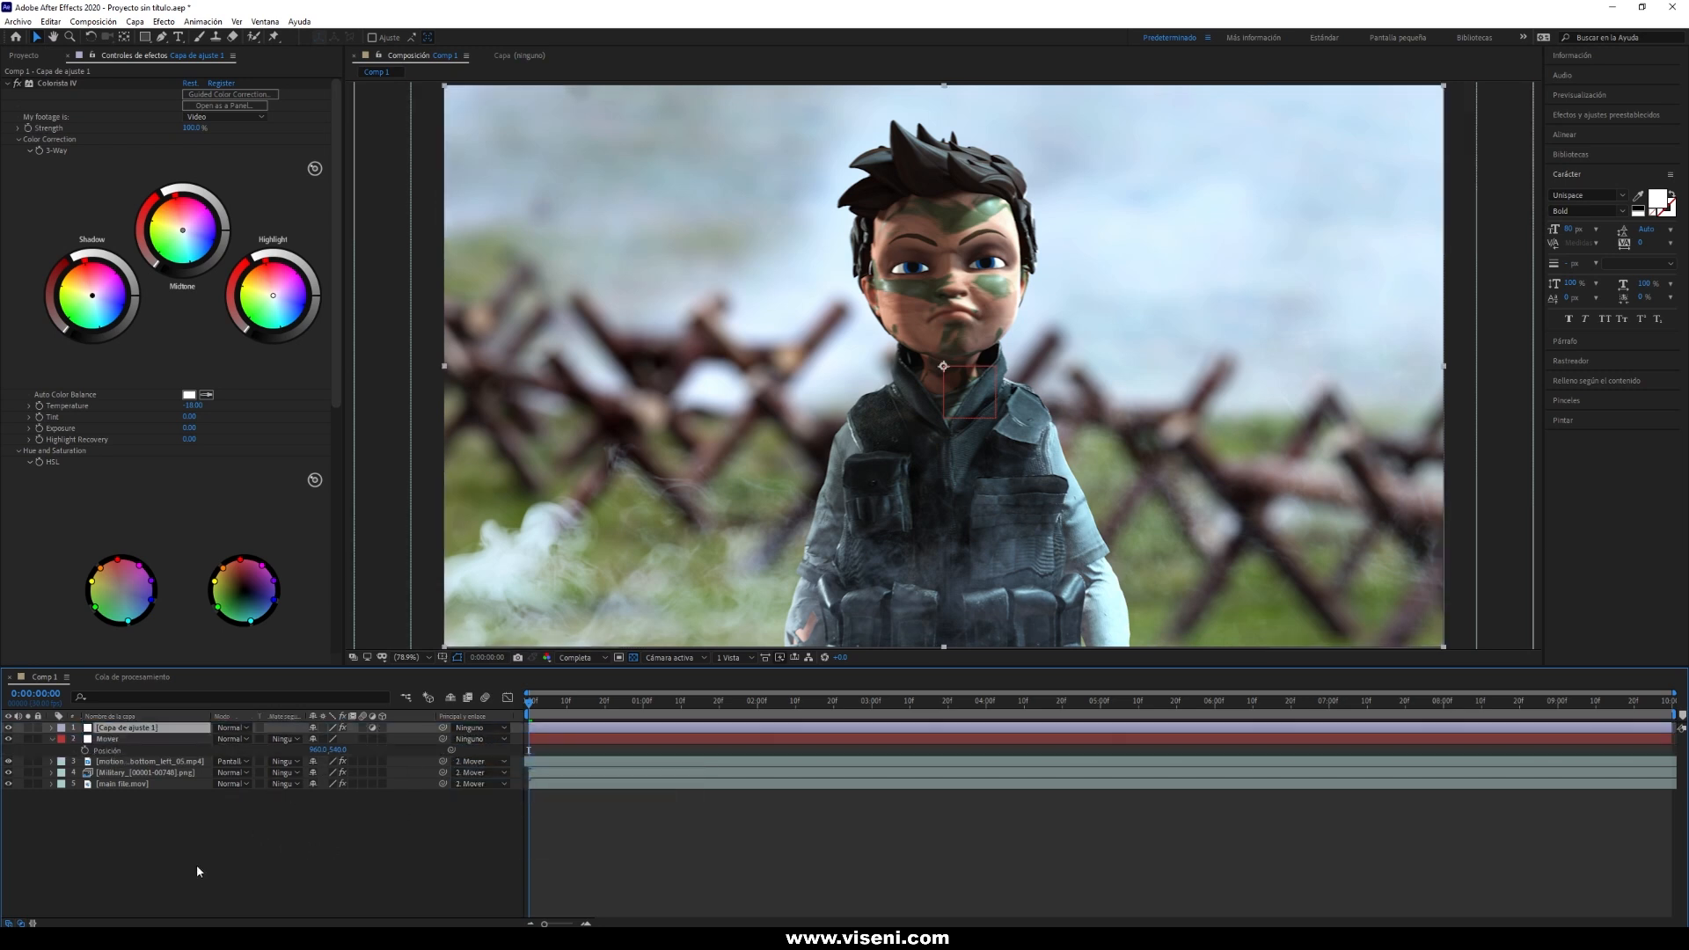
# Add a wiggle expression with a frequency of 2 to the Mover null's Position and preview the camera shake.
pyautogui.click(51, 739)
pyautogui.click(137, 740)
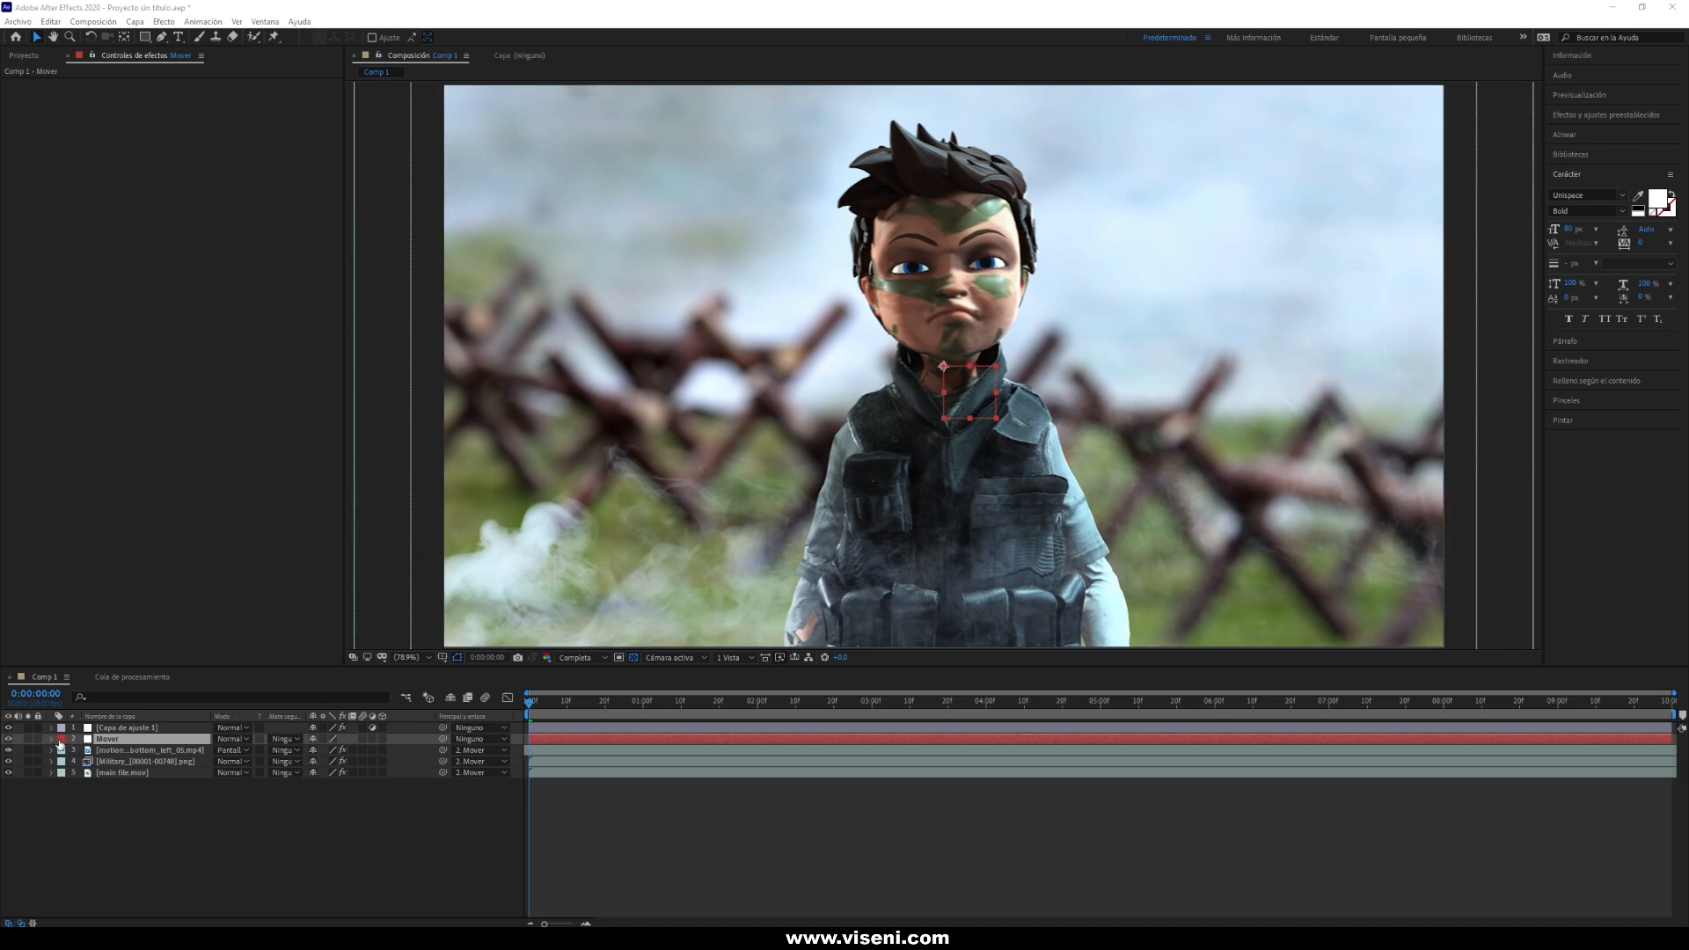
pyautogui.click(52, 740)
pyautogui.press('p')
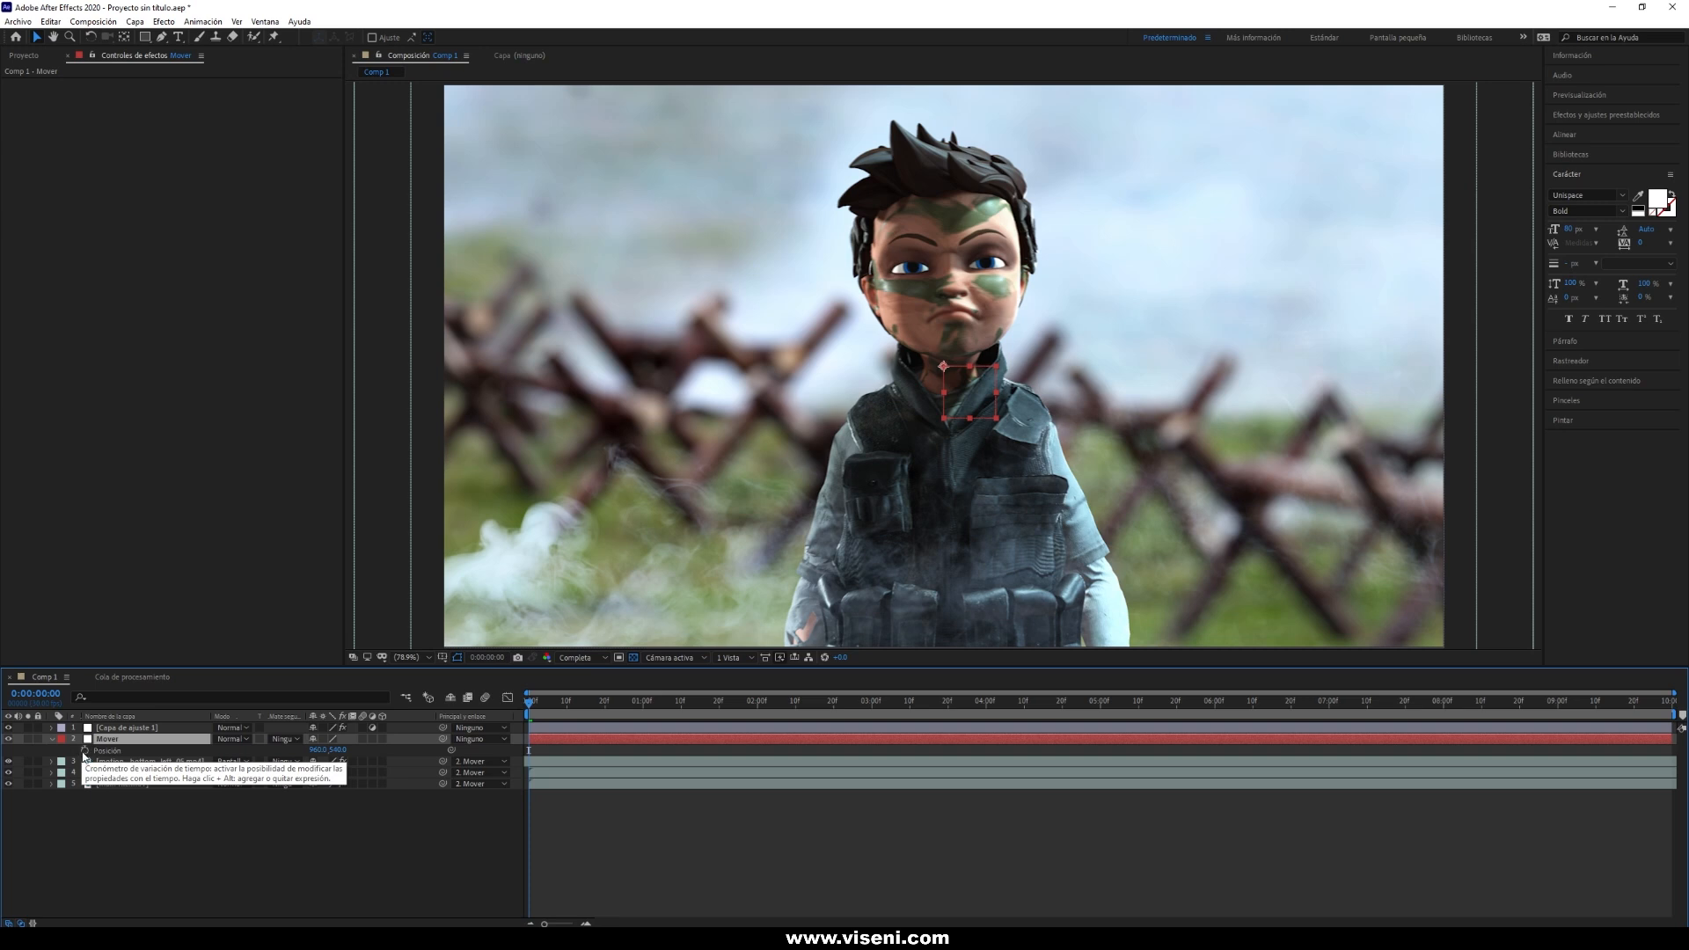
pyautogui.keyDown('alt'); pyautogui.click(85, 751); pyautogui.keyUp('alt')
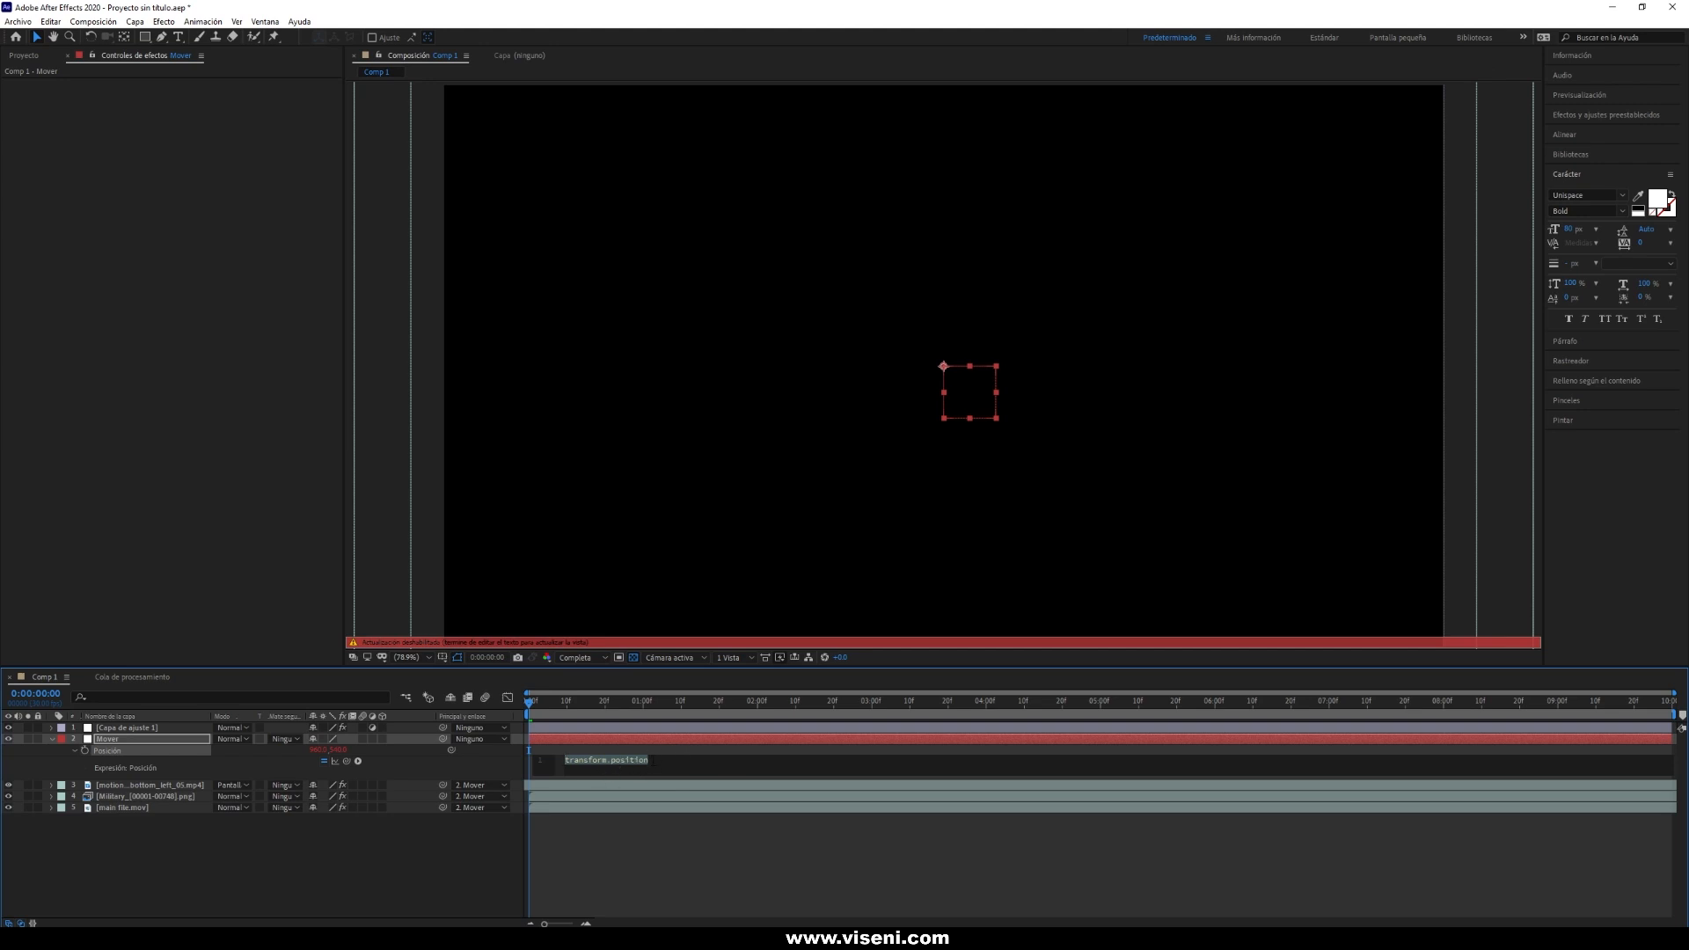
pyautogui.press('BackSpace')
pyautogui.write('wigll')
pyautogui.press('BackSpace')
pyautogui.press('BackSpace')
pyautogui.press('Return')
pyautogui.click(494, 858)
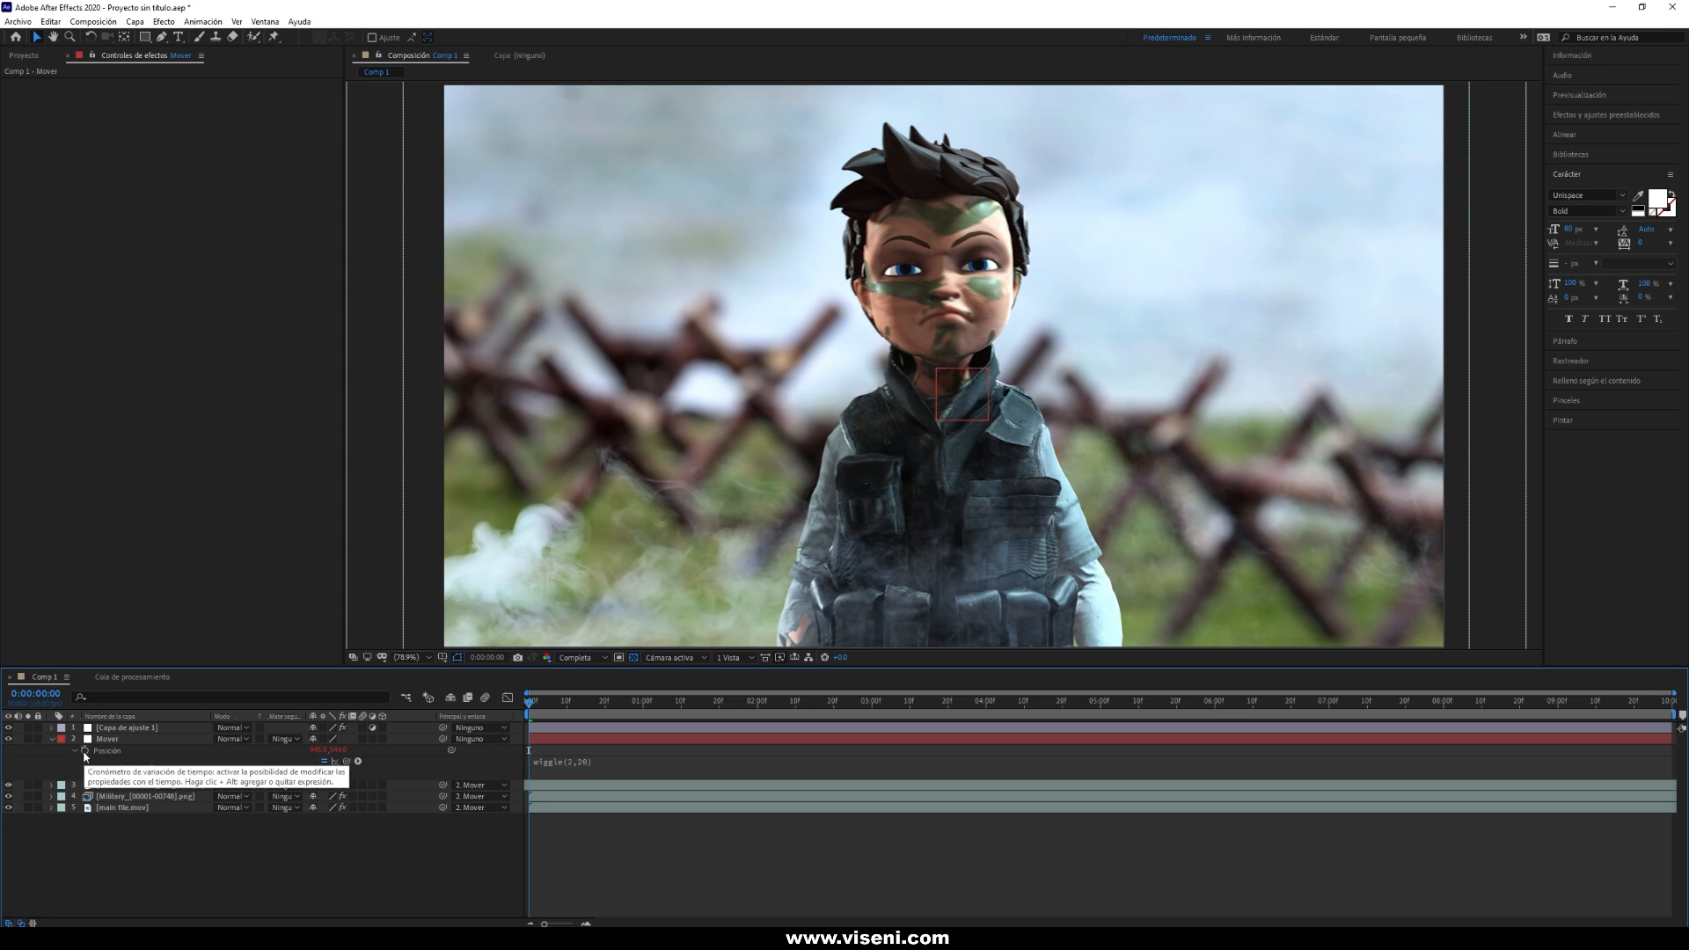
pyautogui.press('space')
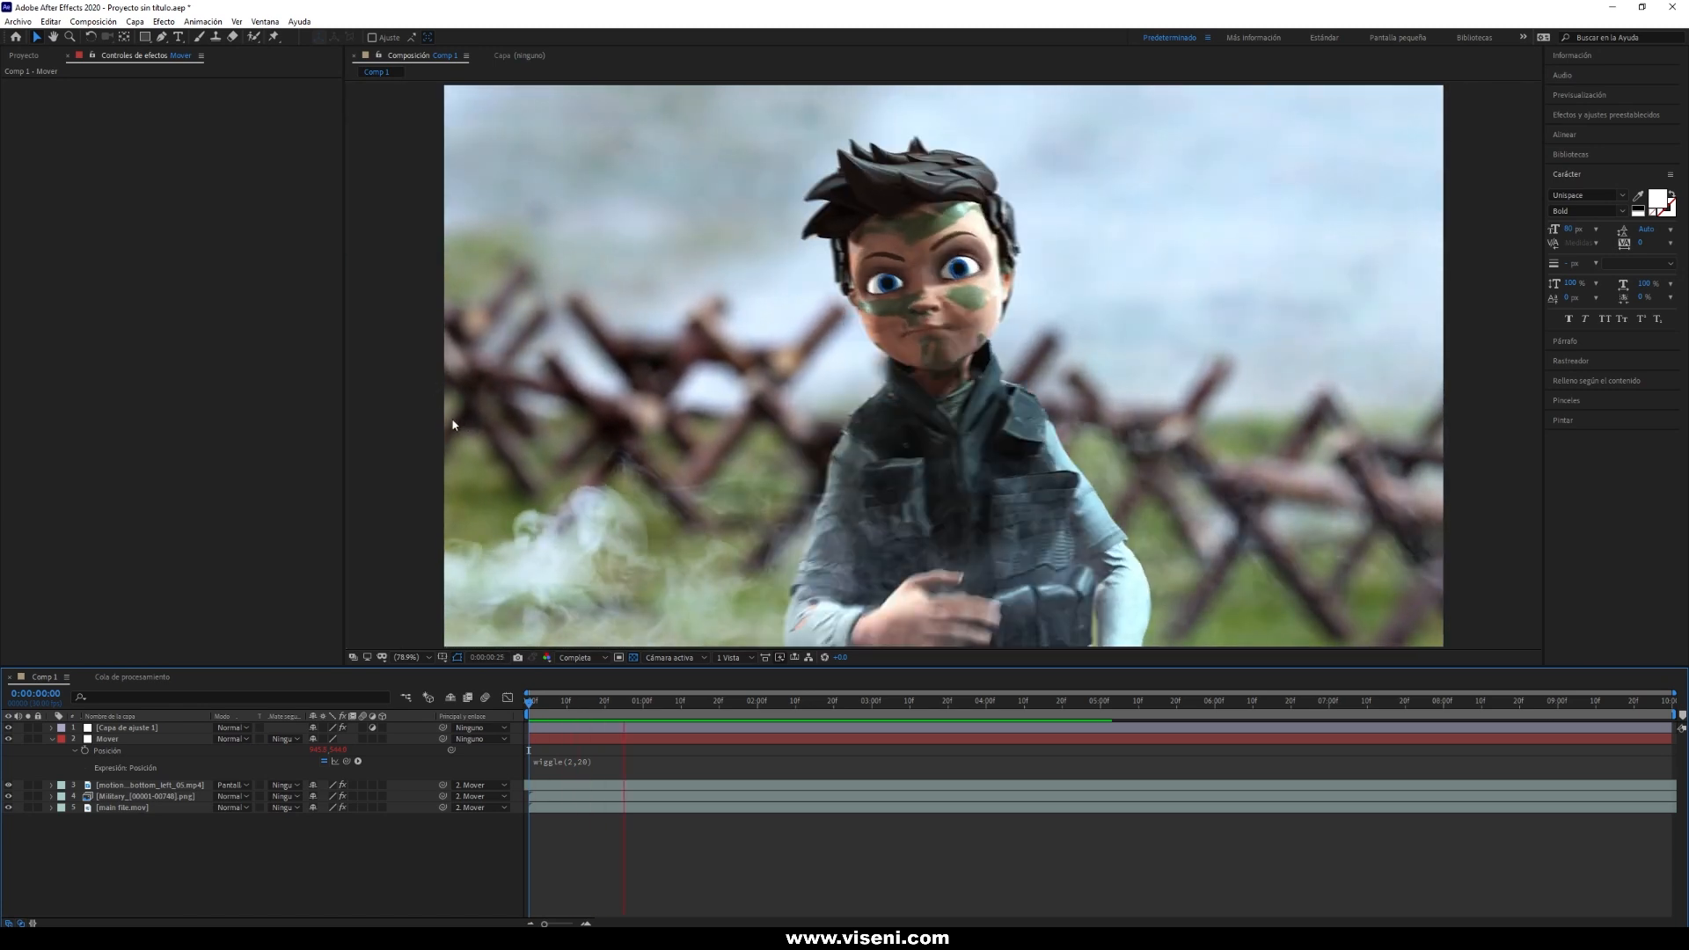
pyautogui.press('space')
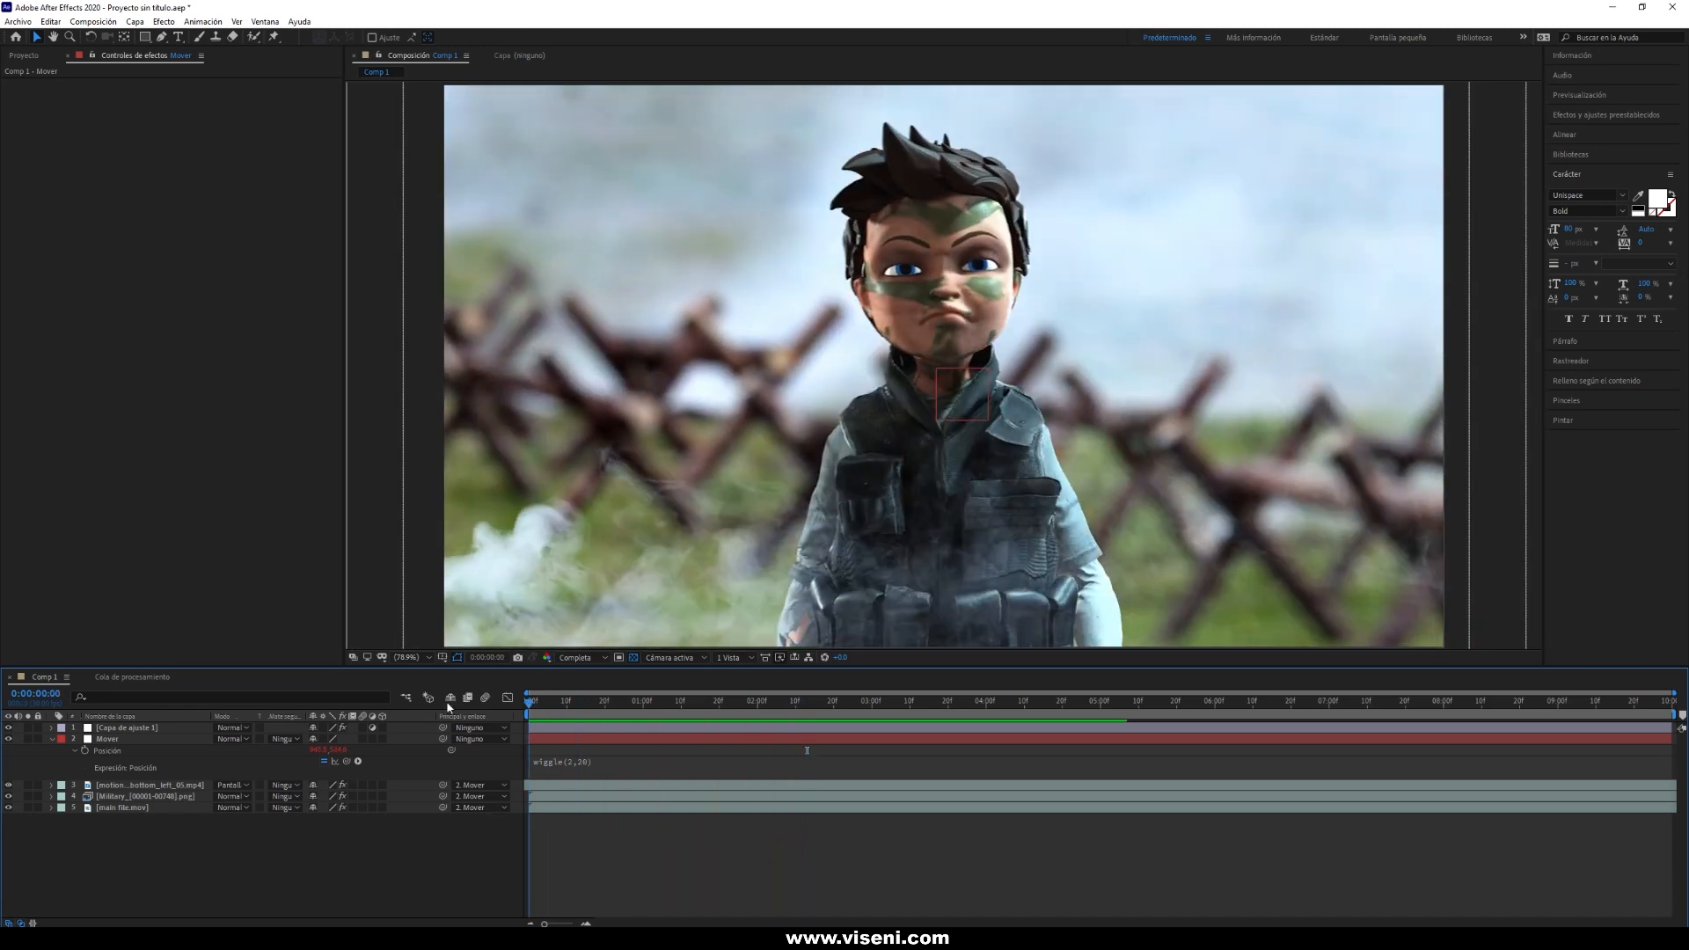
# Try a frequency of 3 in the Mover null's wiggle expression and preview the faster shake.
pyautogui.click(572, 763)
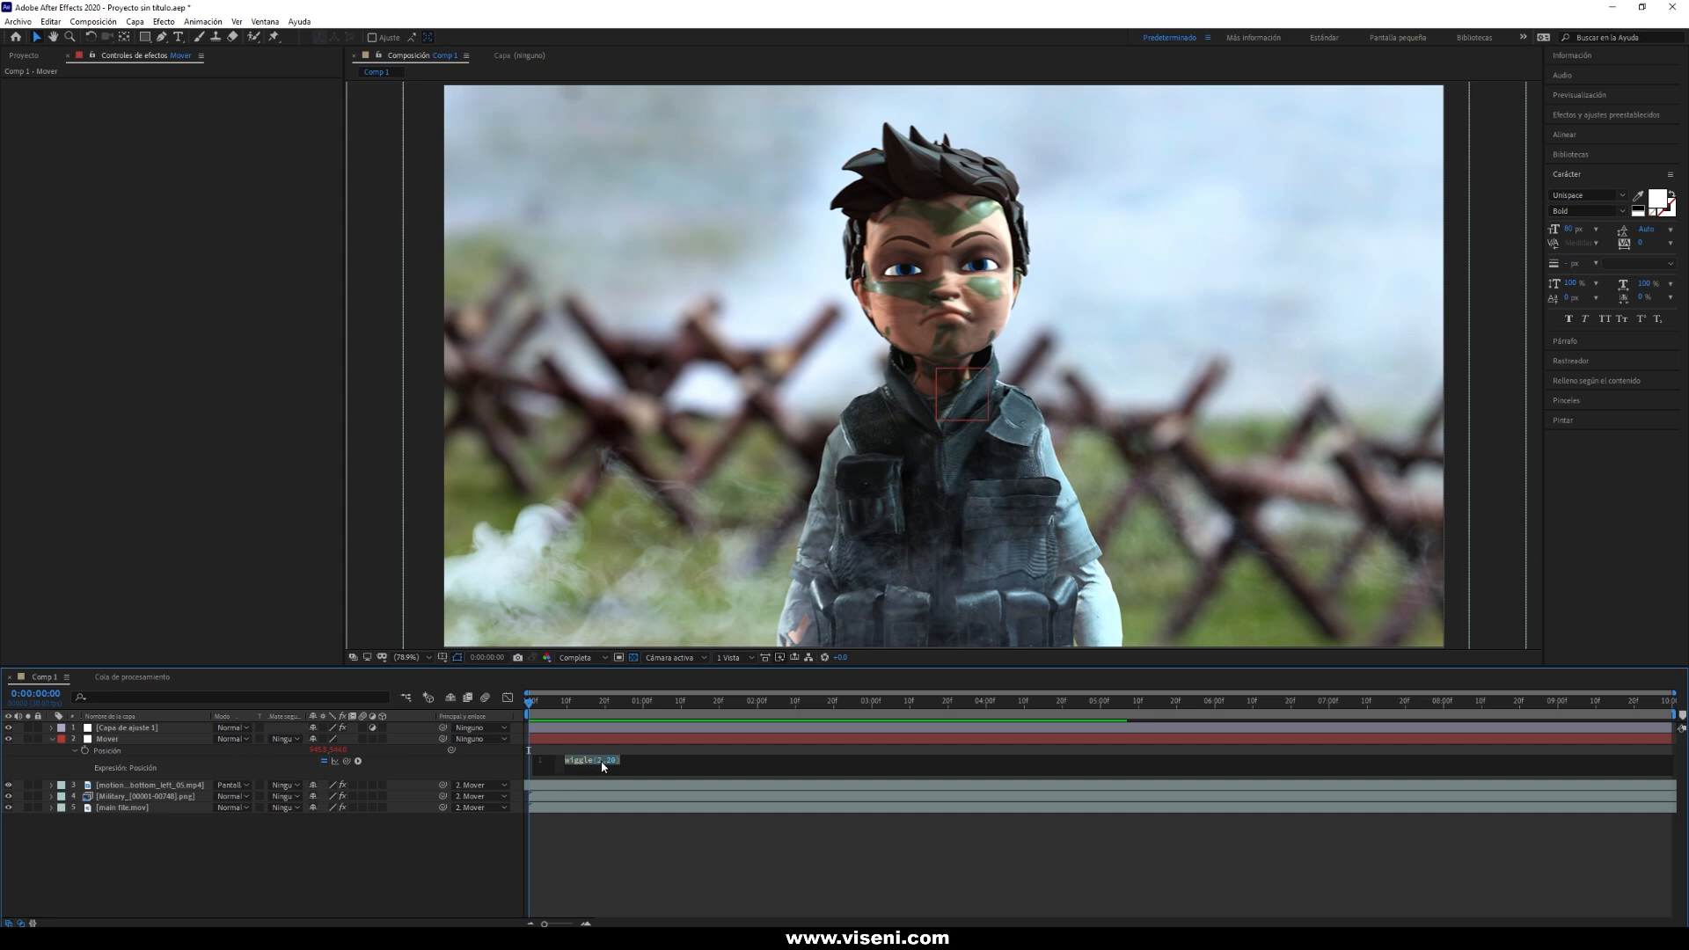
pyautogui.click(601, 762)
pyautogui.press('BackSpace')
pyautogui.write('3')
pyautogui.click(468, 748)
pyautogui.press('space')
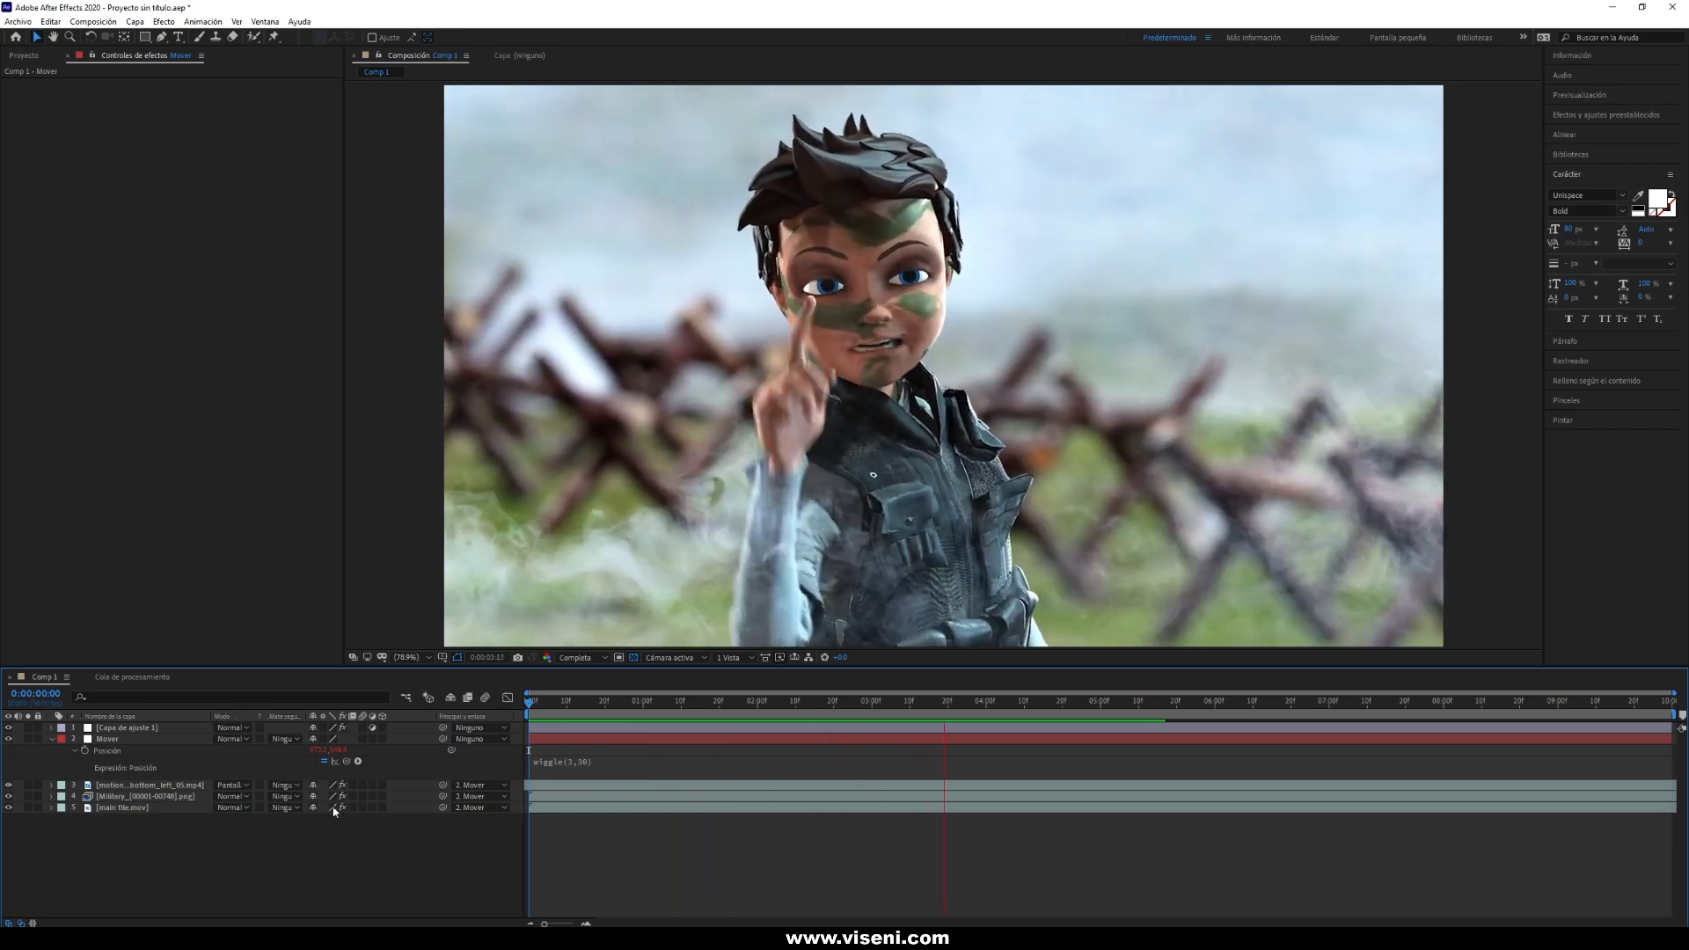
pyautogui.press('space')
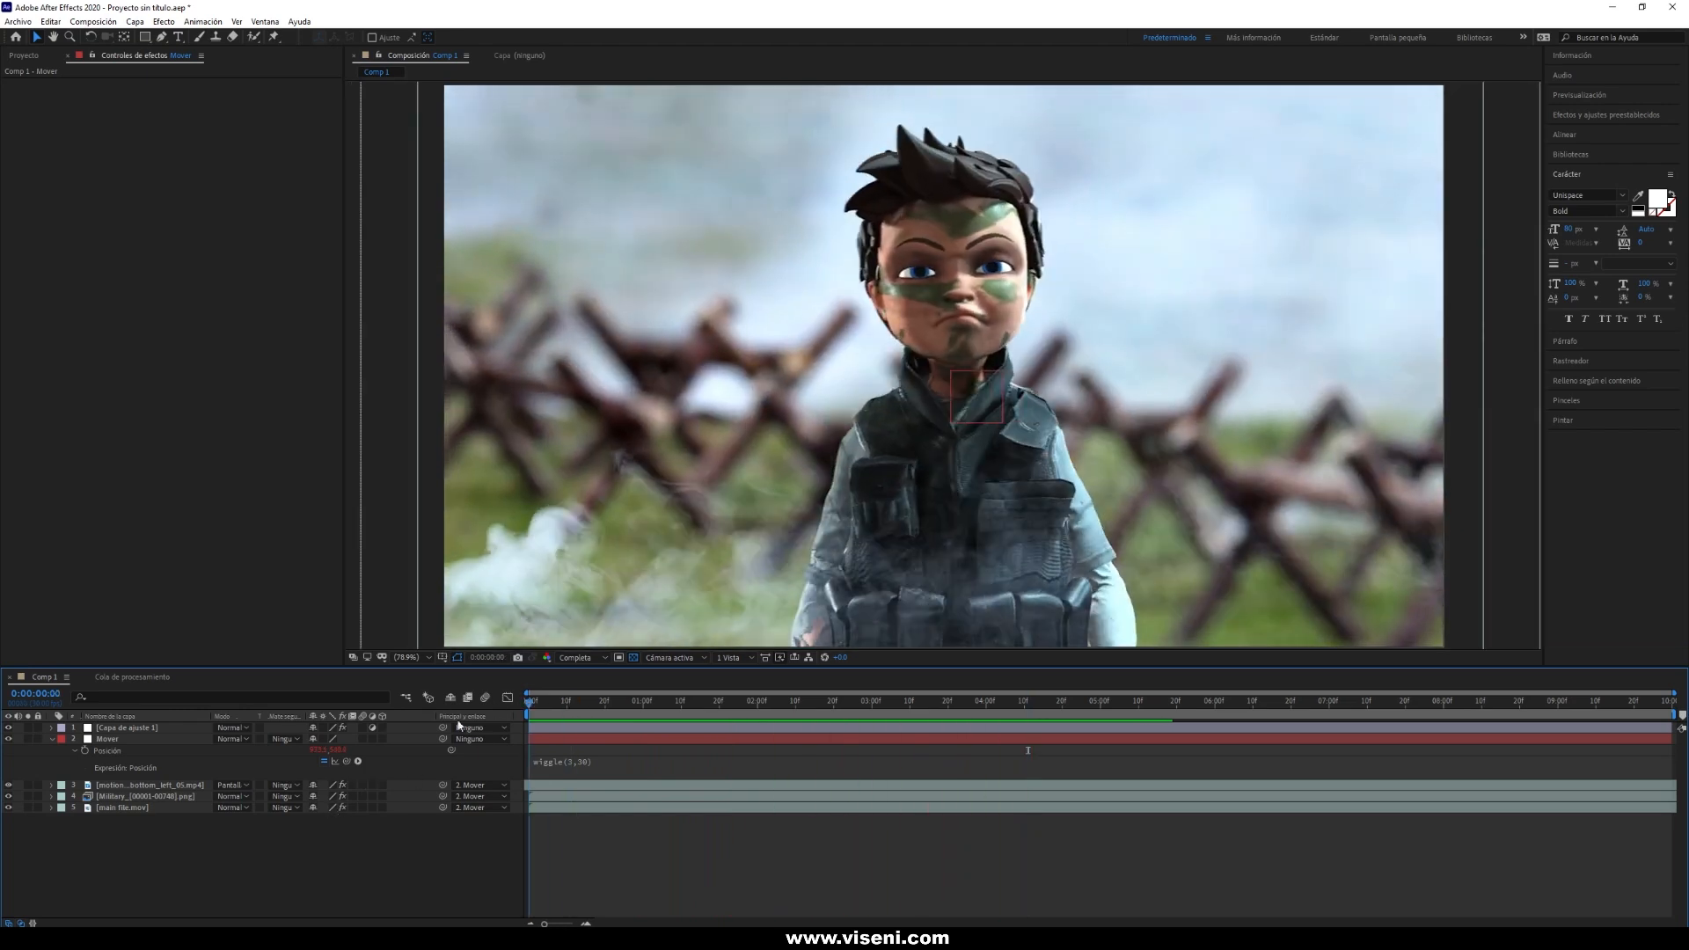
# Set the wiggle frequency on the Mover null's Position back to 2, preview the shake, and return to the first frame.
pyautogui.click(572, 766)
pyautogui.doubleClick(599, 760)
pyautogui.write('2')
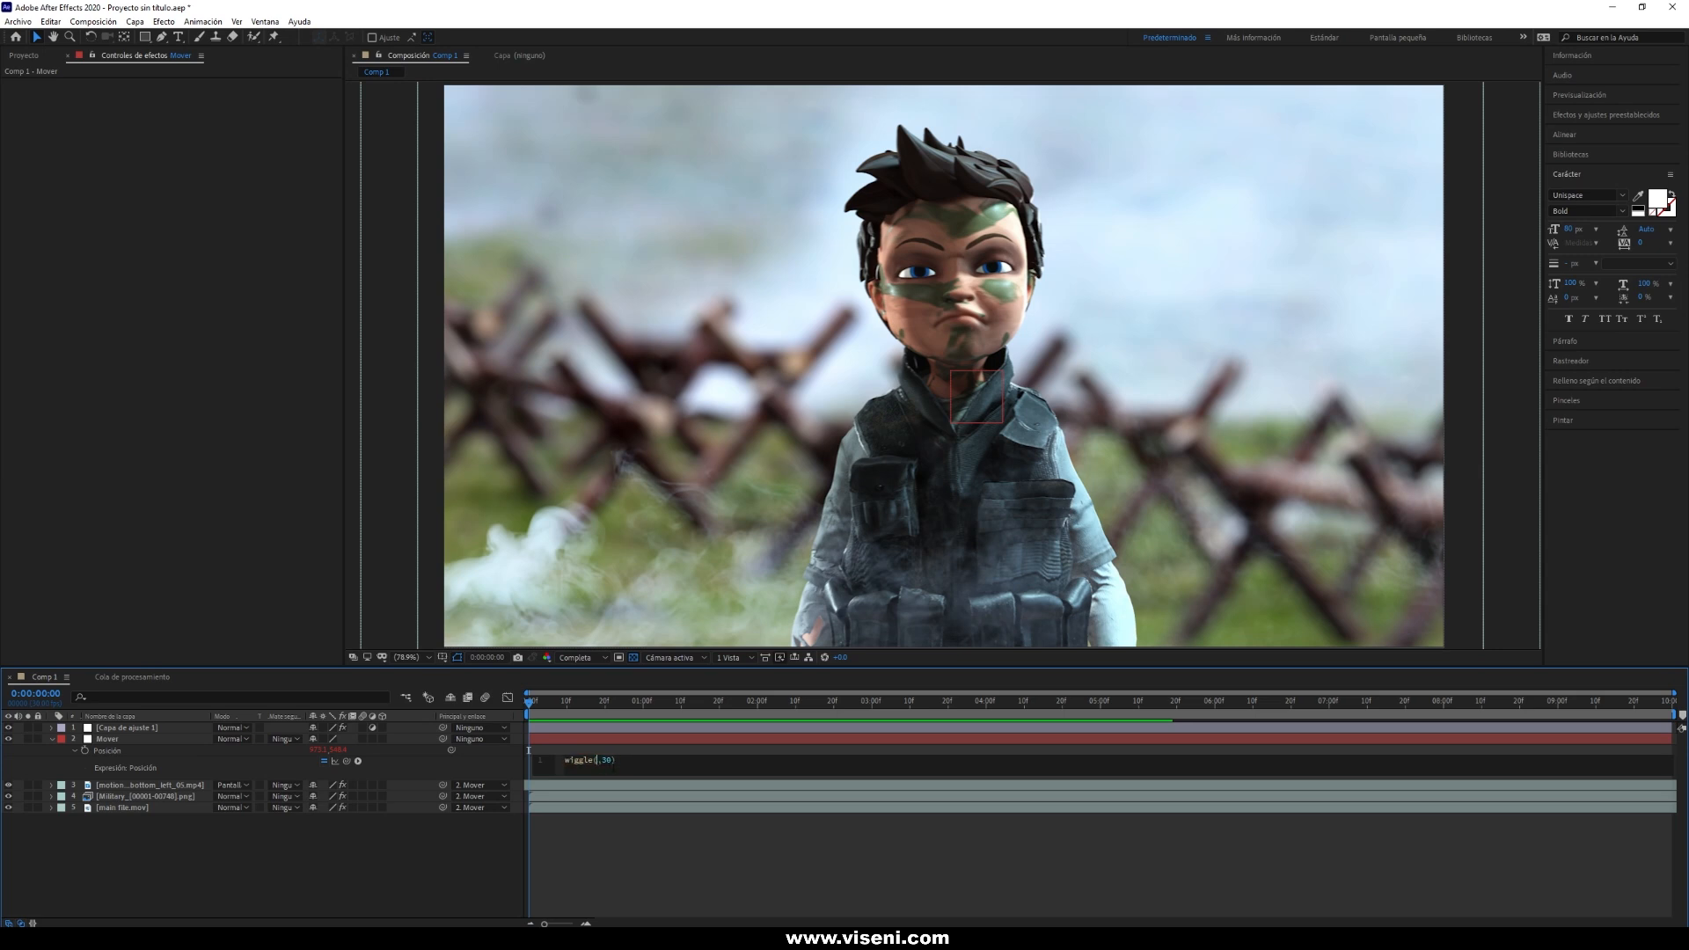
pyautogui.click(376, 880)
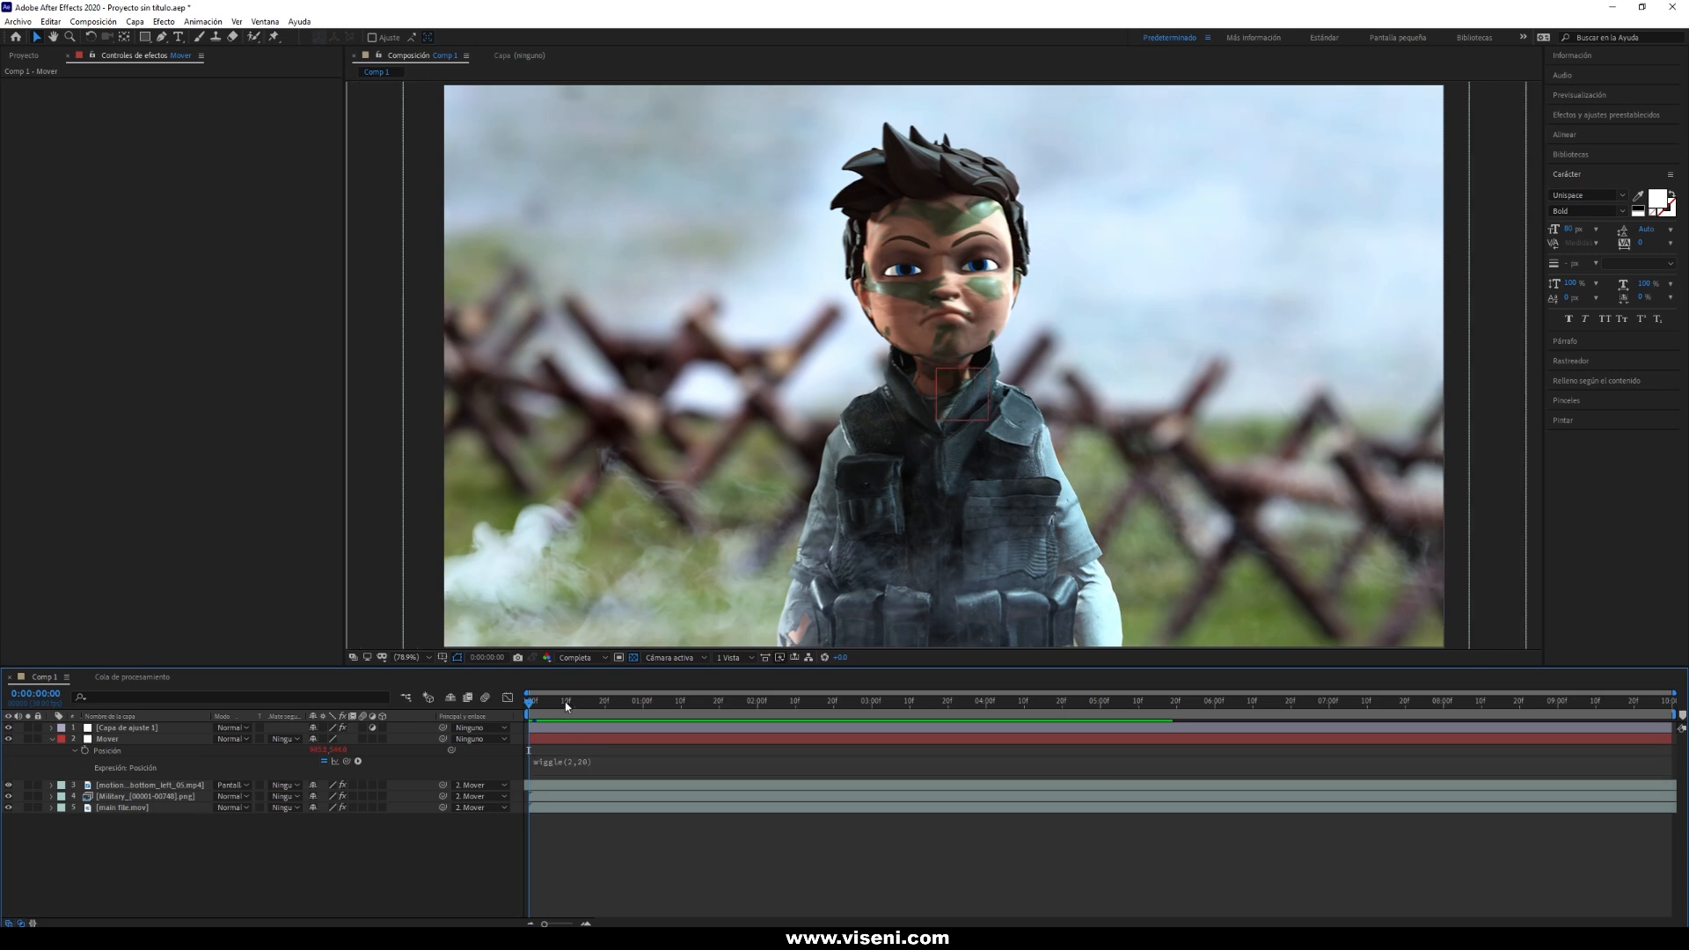
pyautogui.press('space')
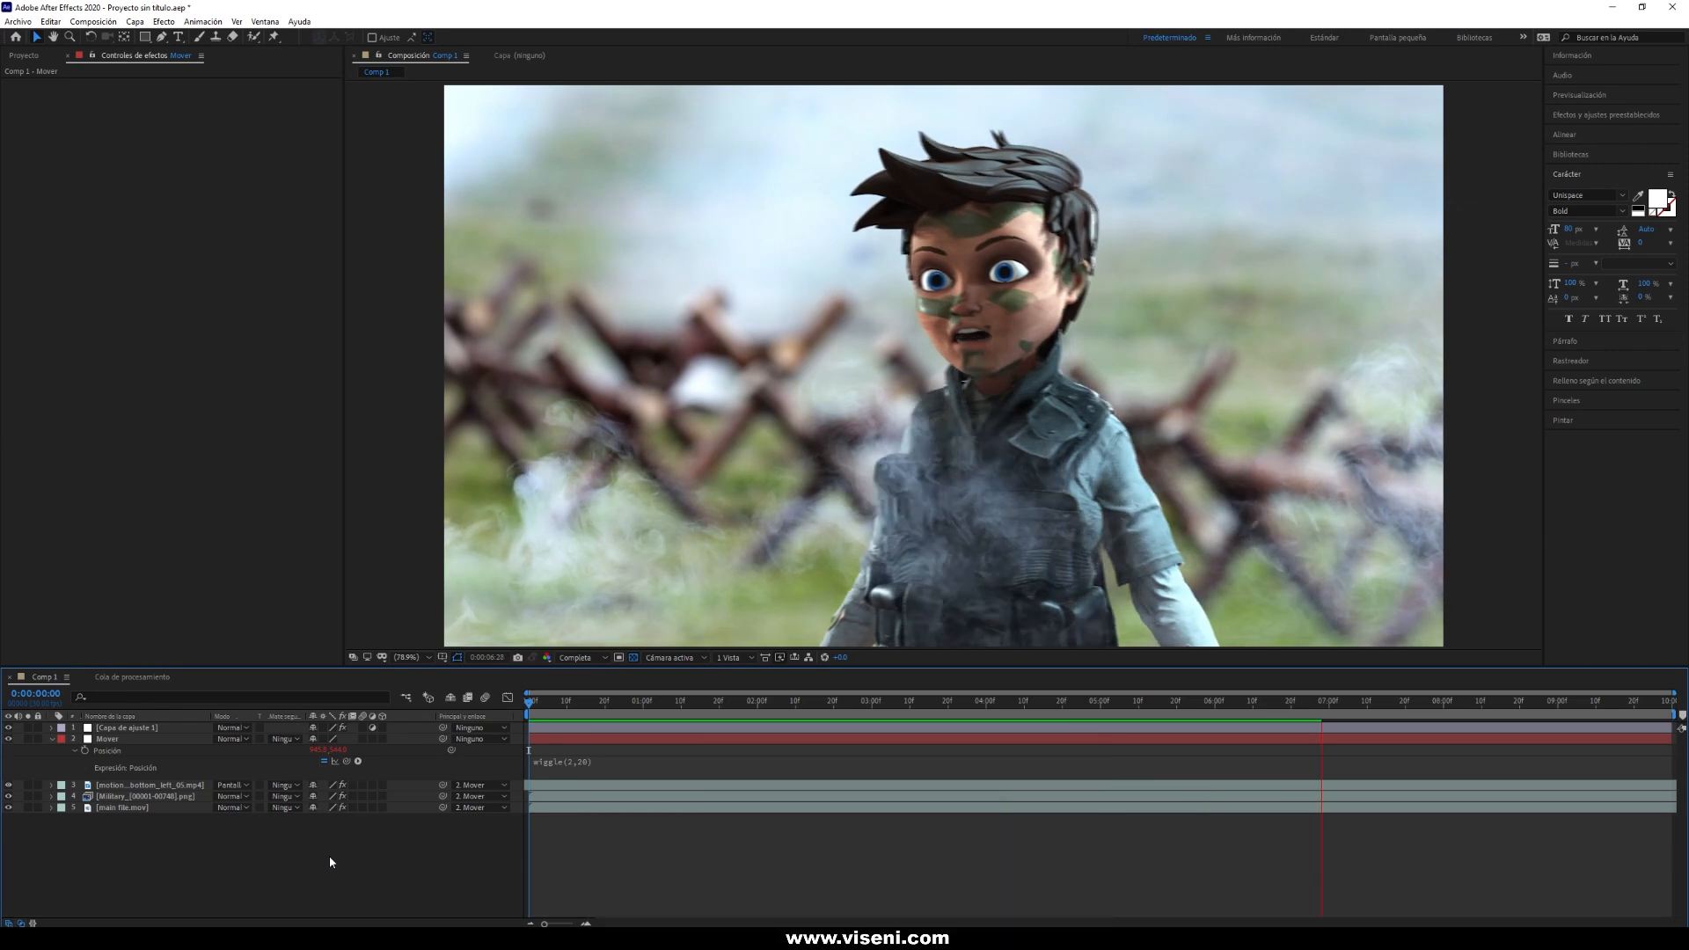
pyautogui.press('space')
pyautogui.press('Home')
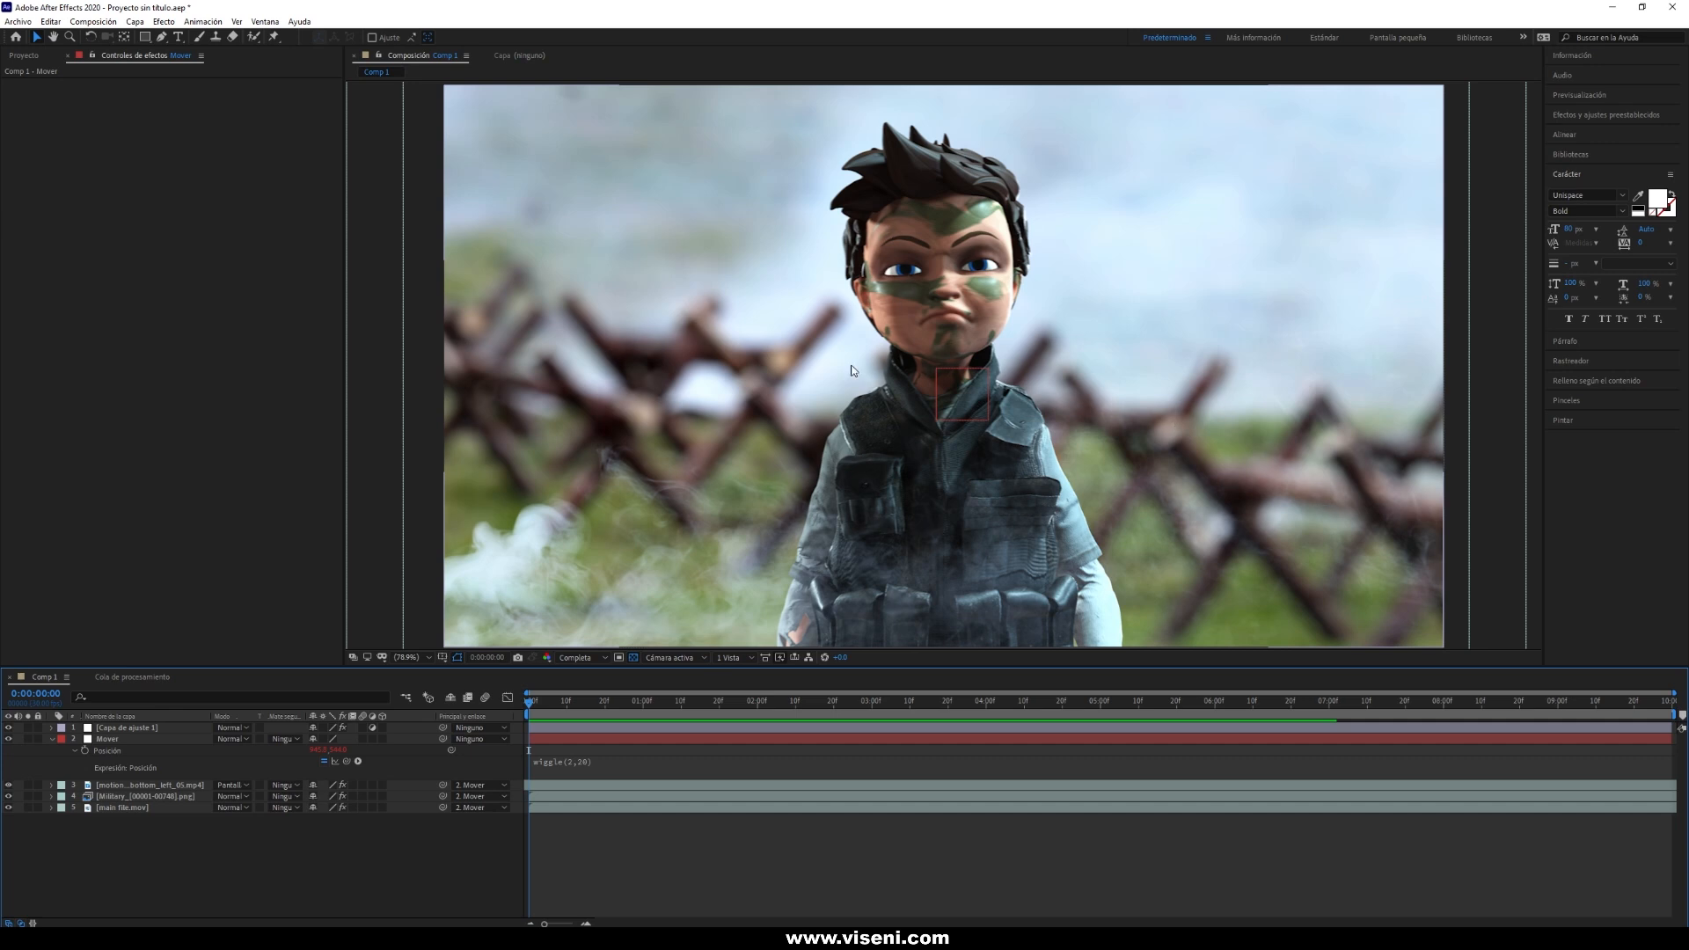
# Apply the Camera Lens Blur effect (Desenfoque de lente de cámara) to the Military layer with a blur radius of 0.
pyautogui.click(135, 795)
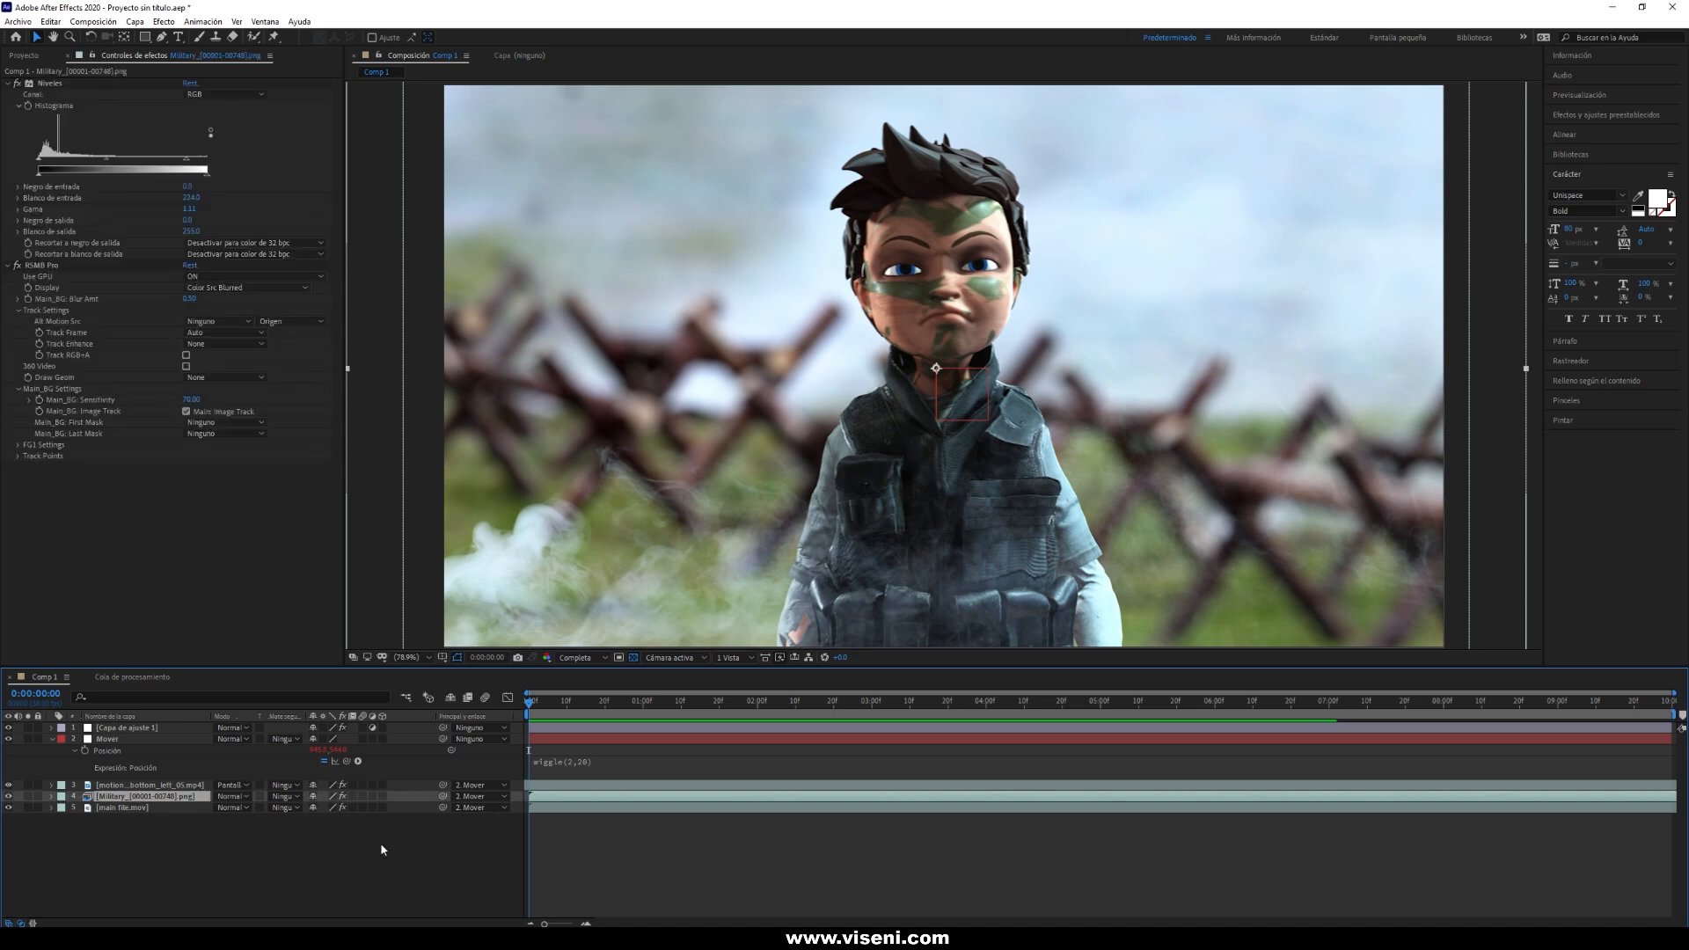
pyautogui.click(158, 22)
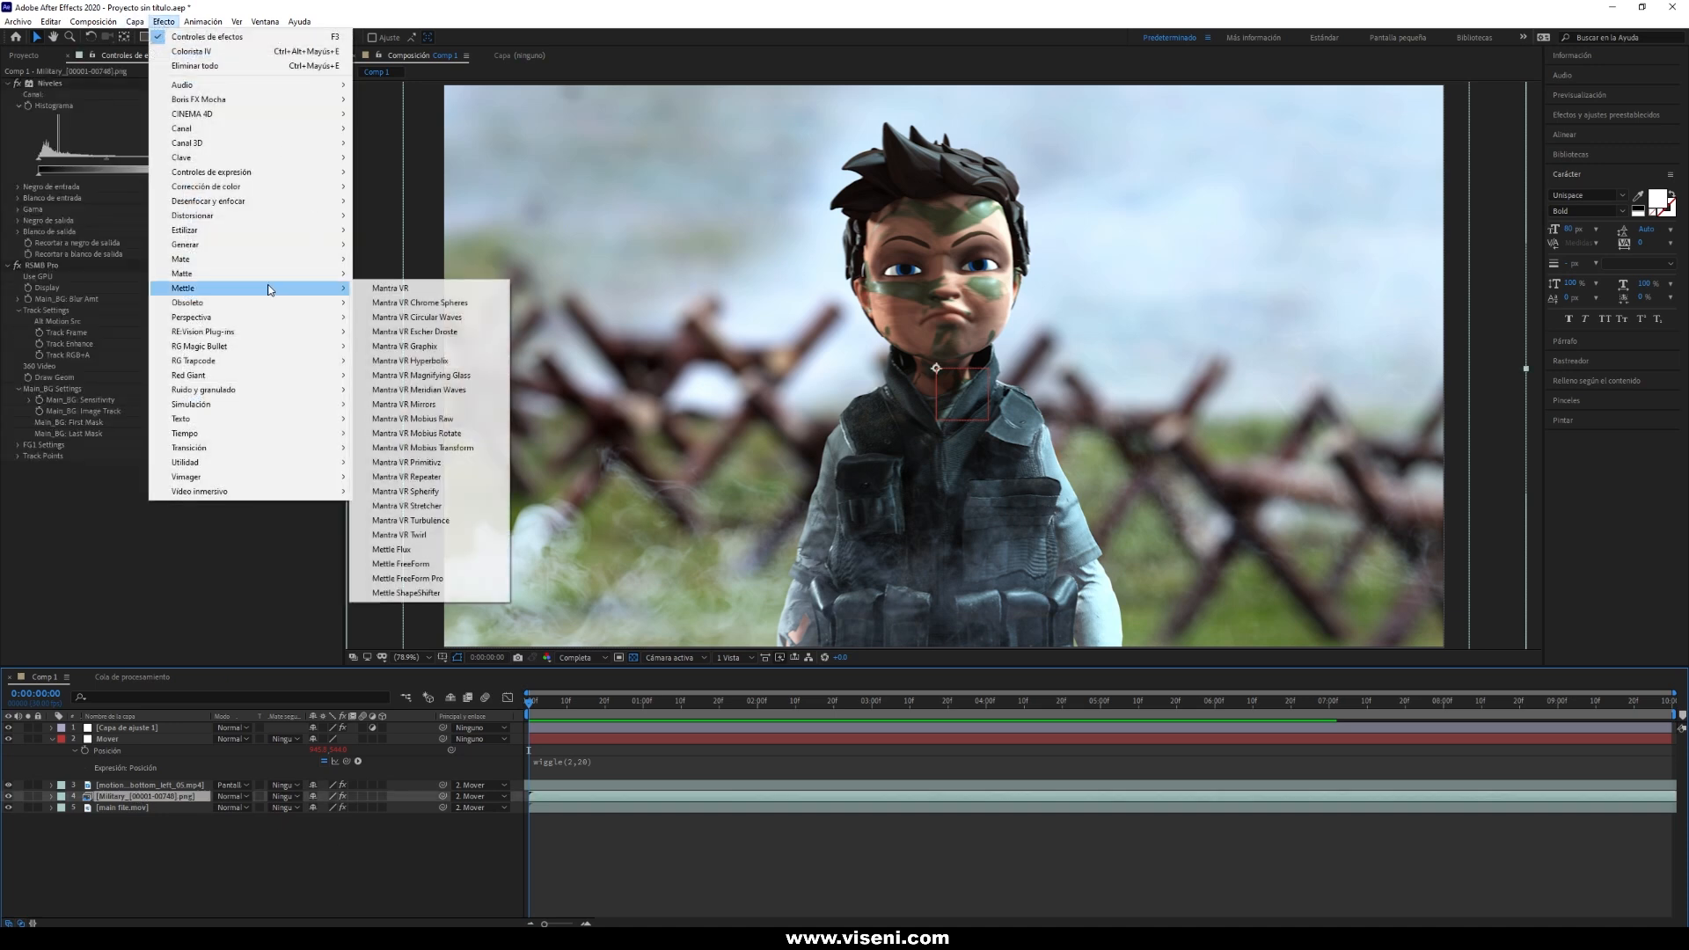
pyautogui.moveTo(257, 202)
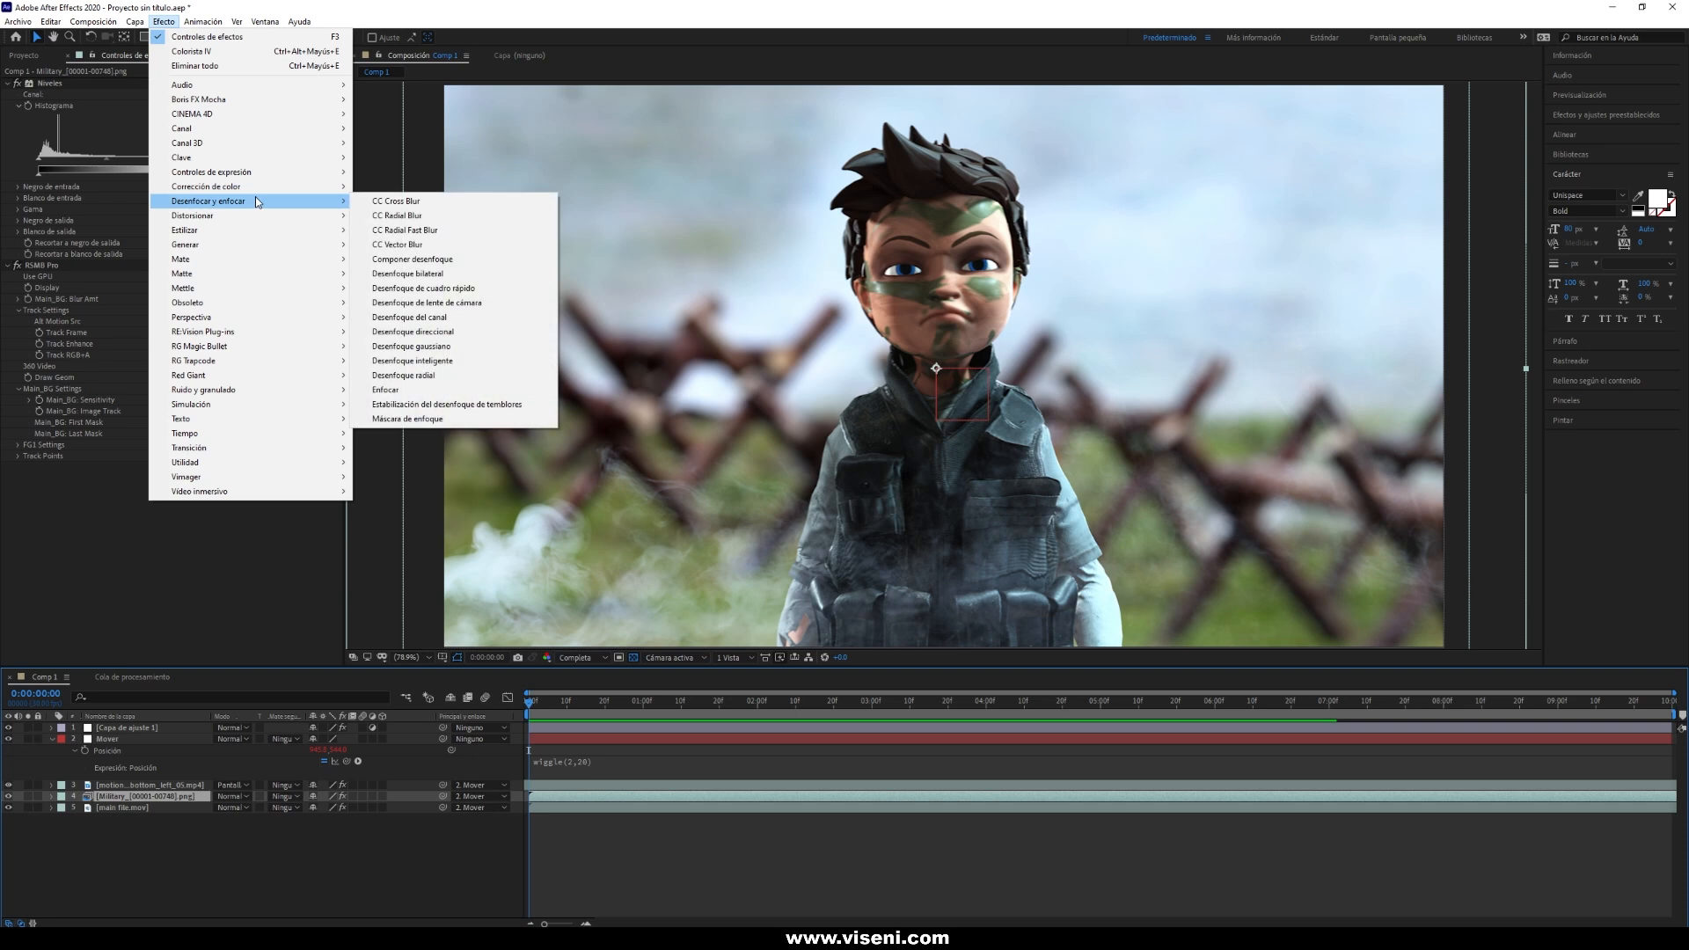
pyautogui.click(452, 304)
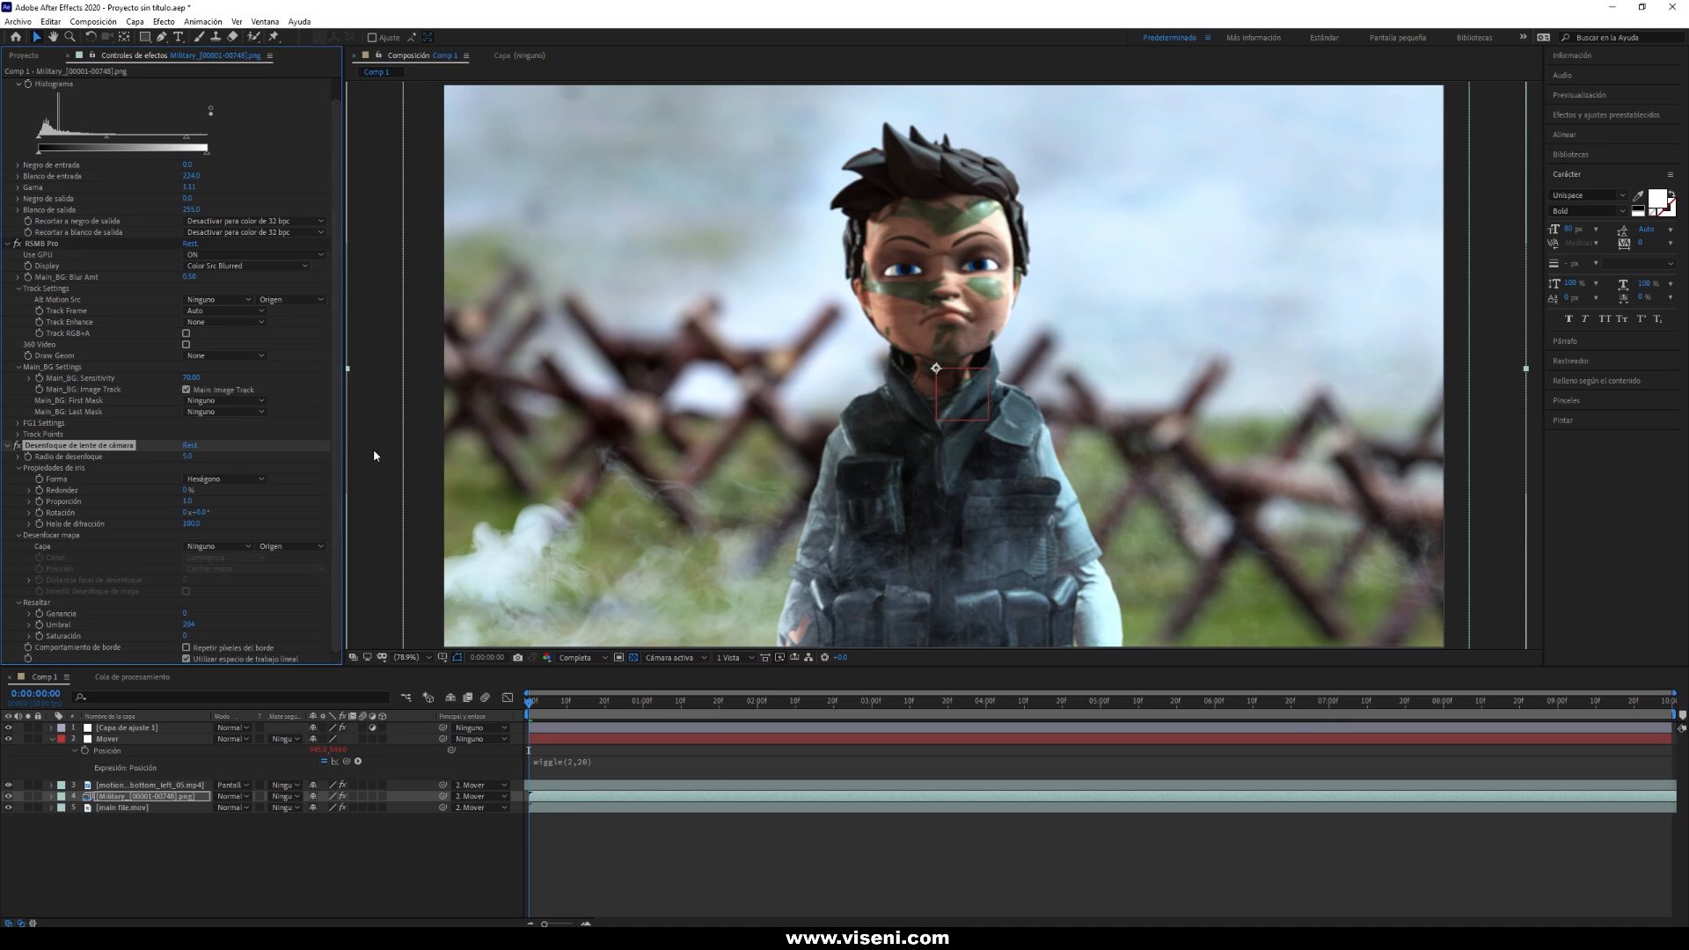
pyautogui.click(188, 456)
pyautogui.press('Return')
# Keyframe the Military layer's lens blur radius at 0 on the first frame and at 0:00:01:07, with its keyframes shown in the timeline.
pyautogui.click(53, 745)
pyautogui.click(52, 742)
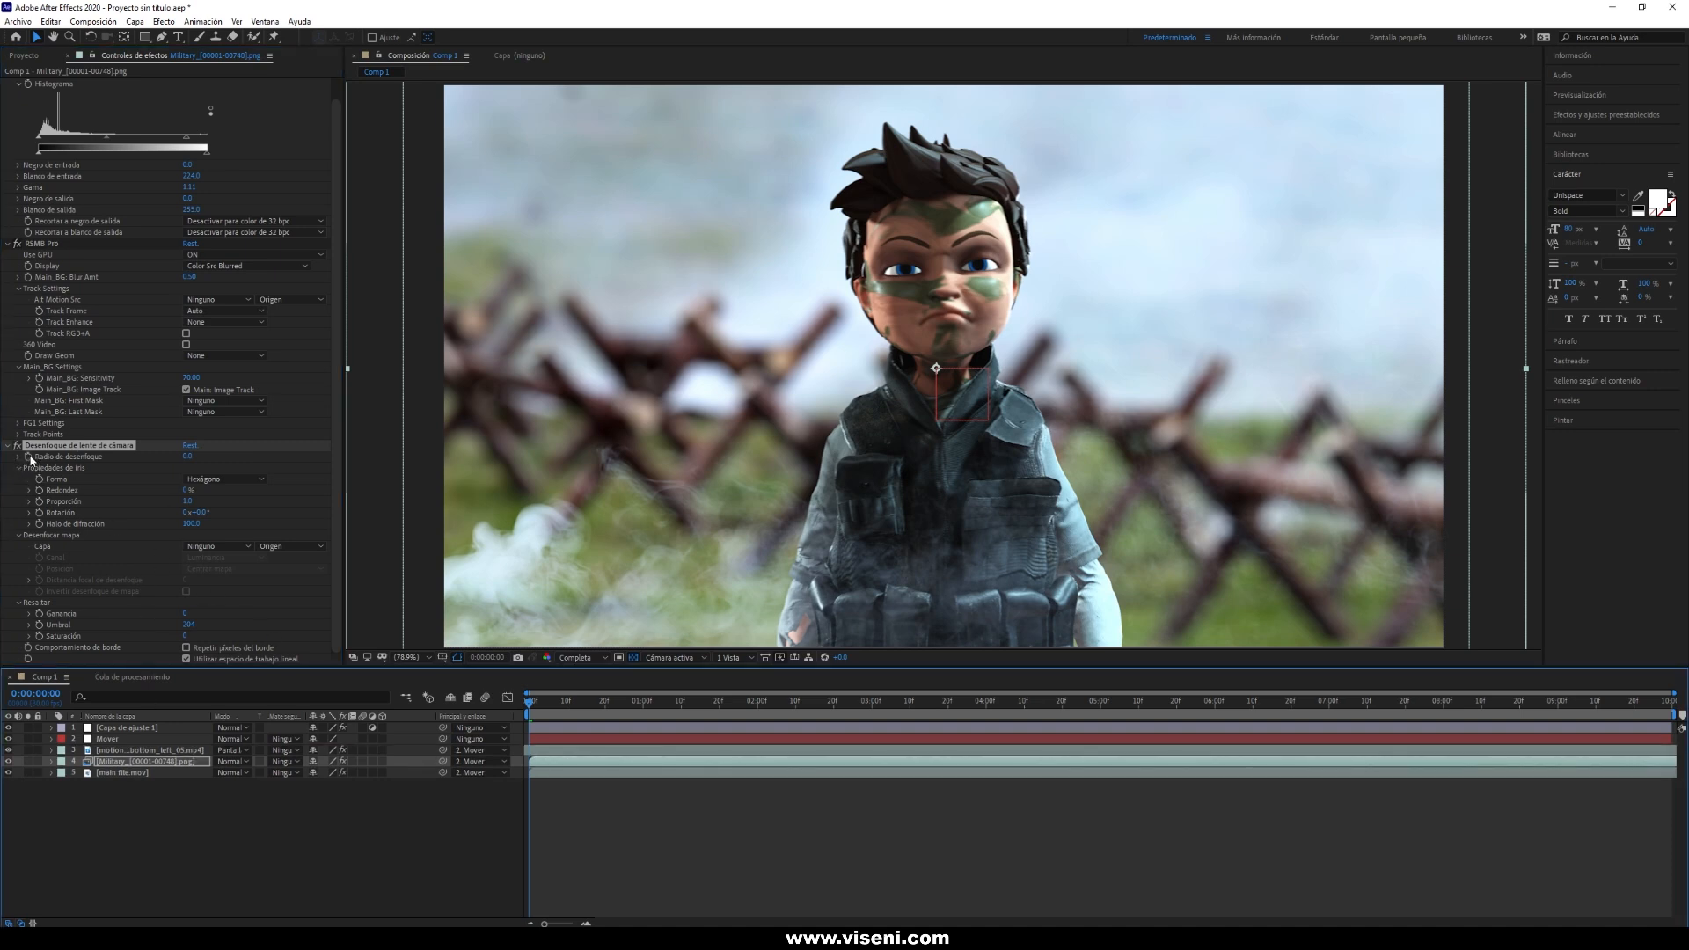
pyautogui.click(37, 467)
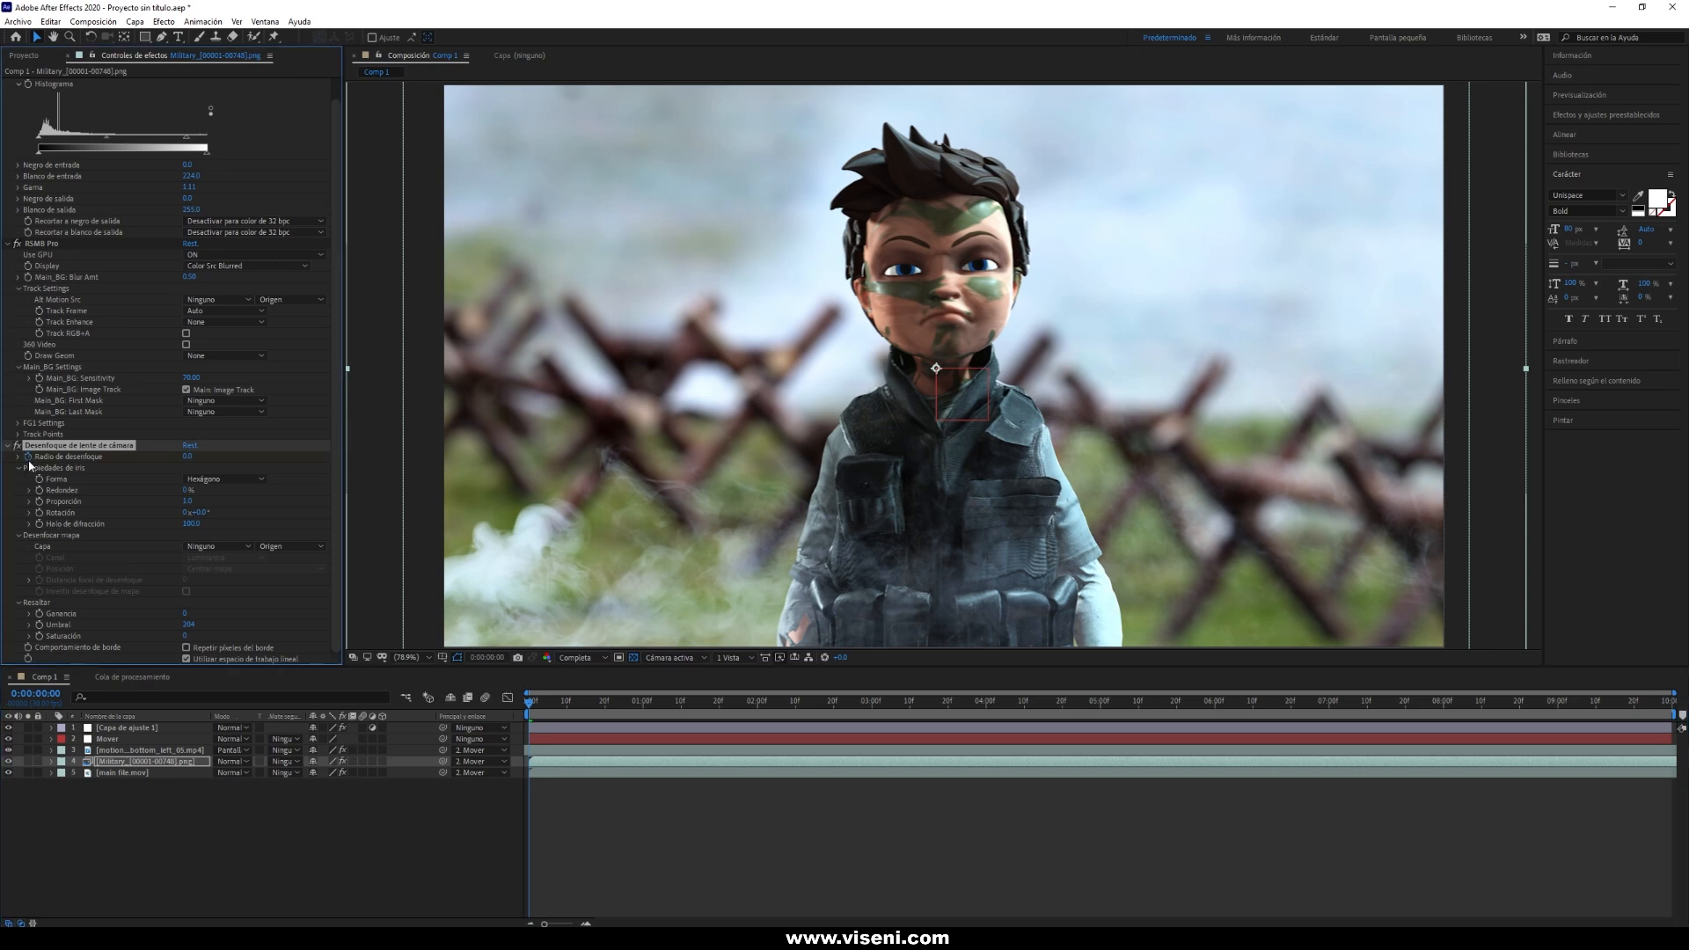
pyautogui.moveTo(544, 703); pyautogui.dragTo(669, 704)
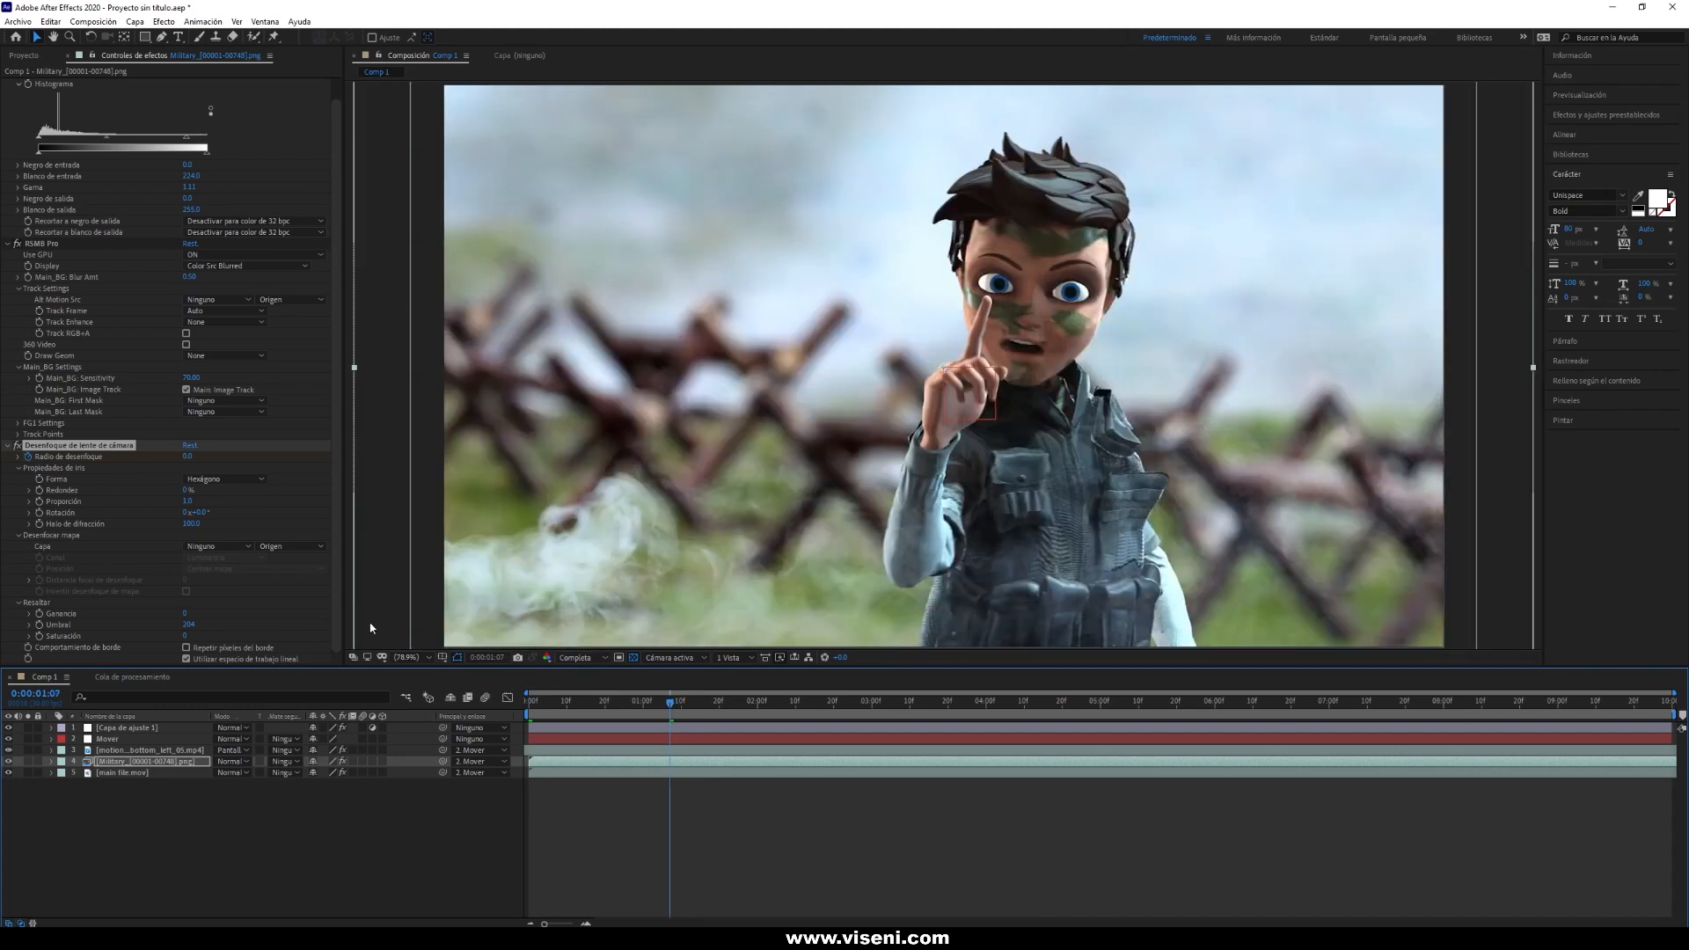
pyautogui.click(188, 457)
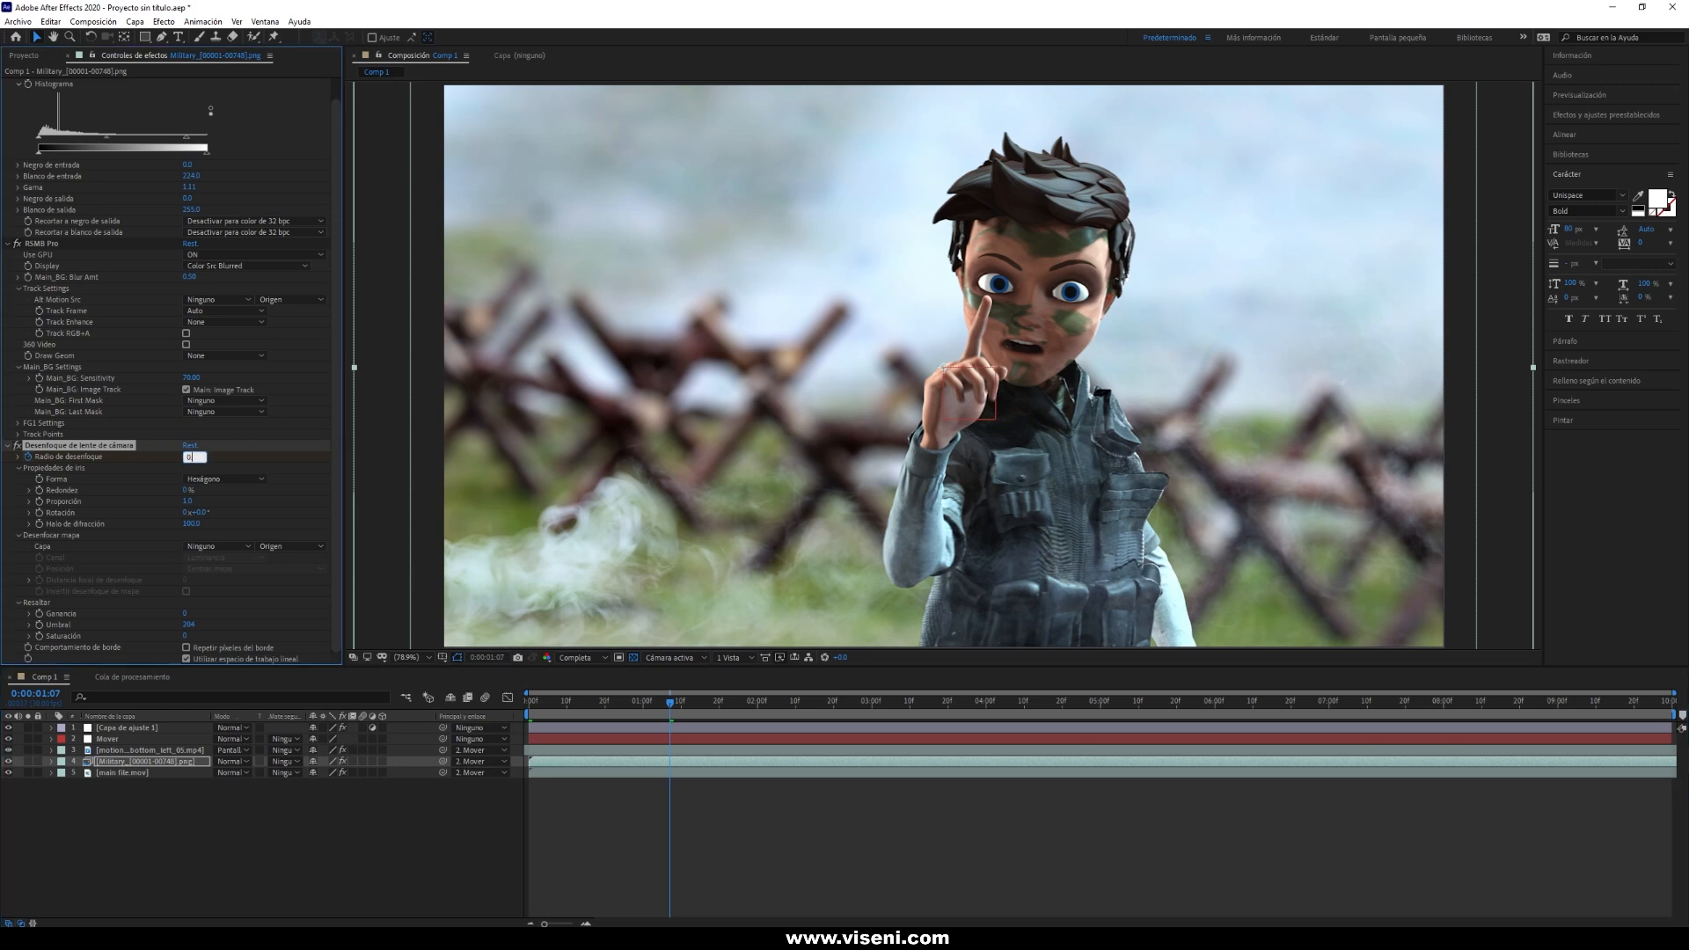
pyautogui.press('Return')
pyautogui.click(50, 762)
pyautogui.click(64, 784)
pyautogui.click(63, 773)
pyautogui.click(75, 807)
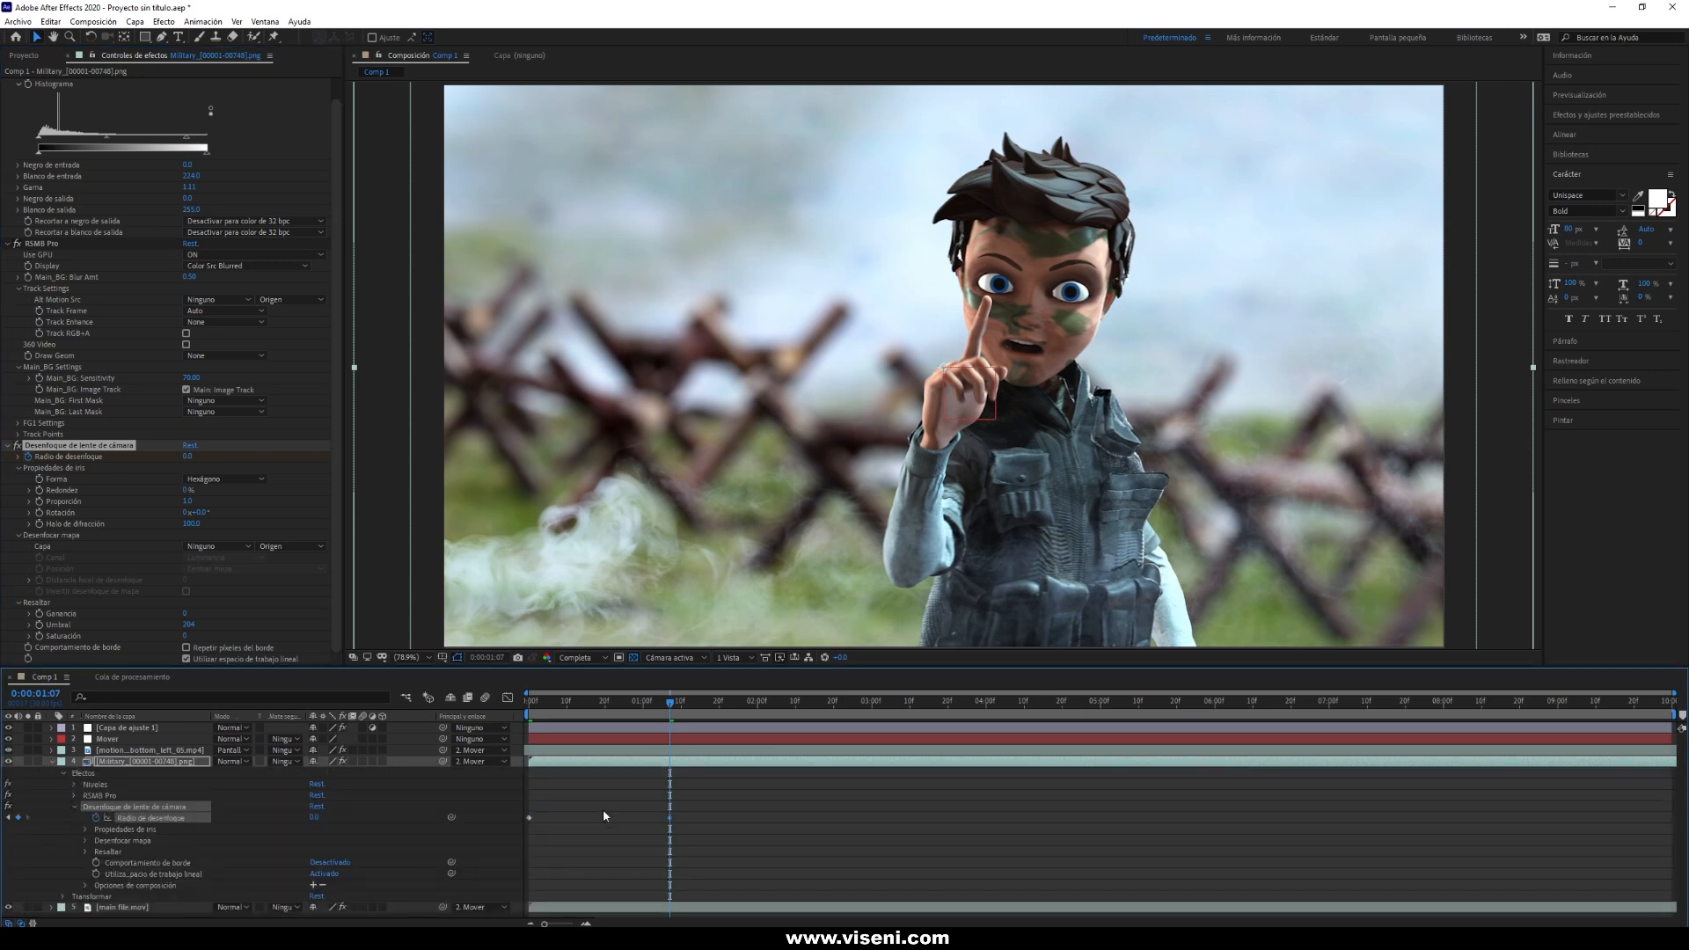
# Add lens blur radius keyframes of 10 at 0:00:01:12 and 0 at 0:00:01:17 on the Military layer.
pyautogui.press('space')
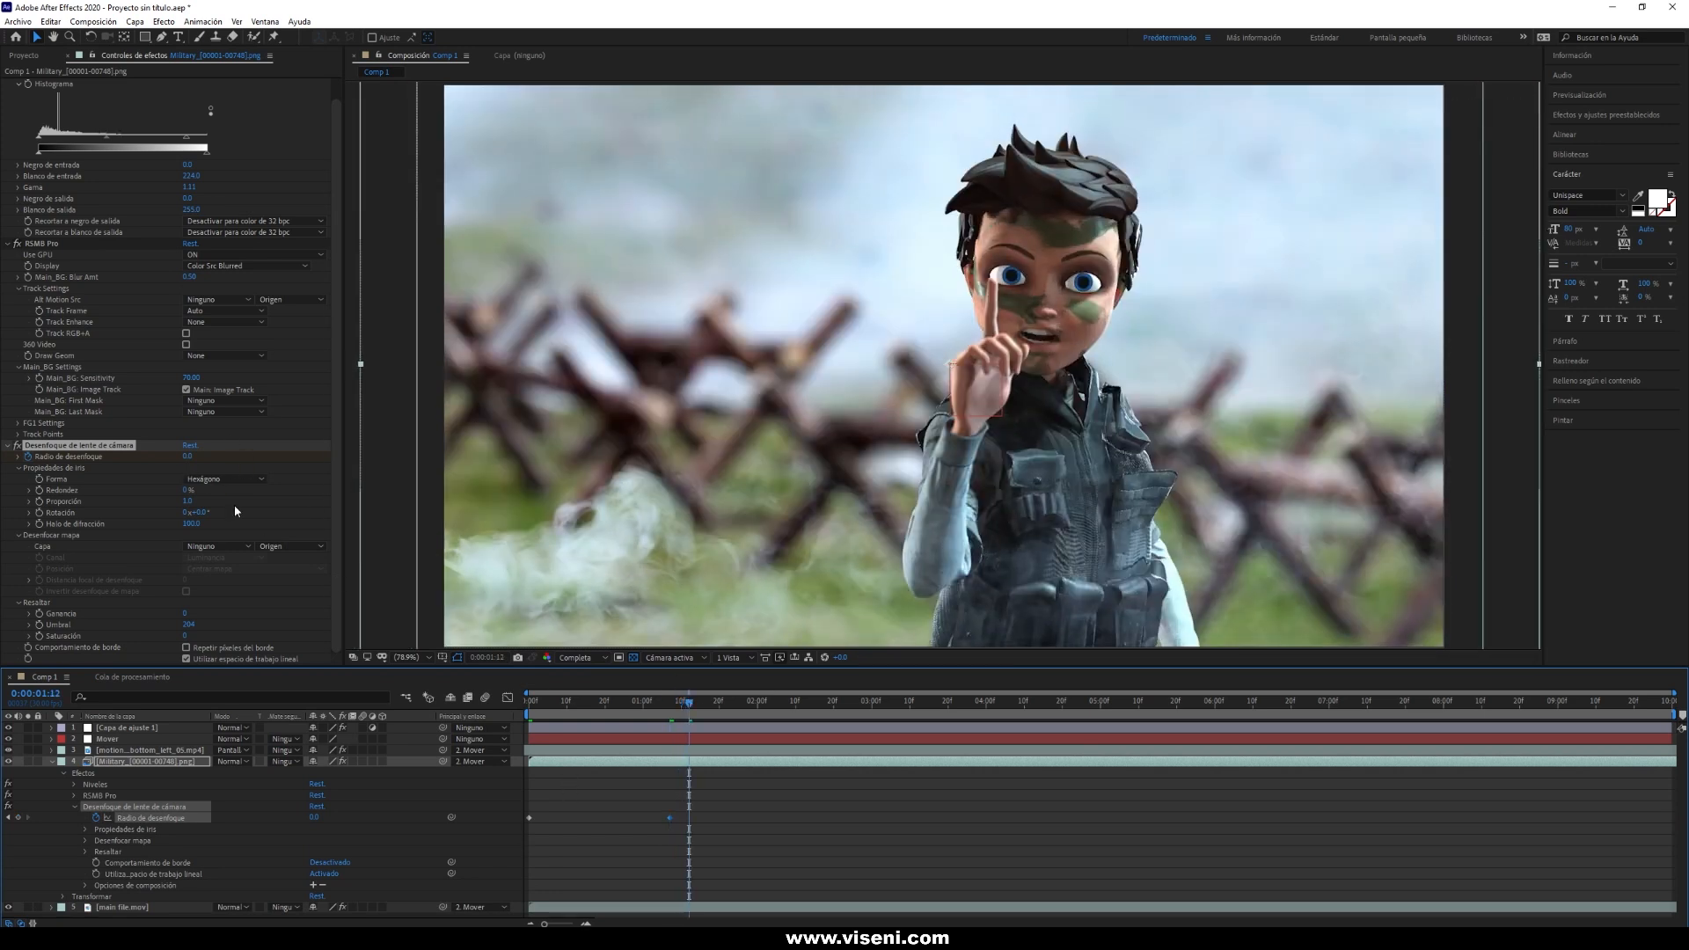
pyautogui.click(187, 456)
pyautogui.write('15')
pyautogui.press('Return')
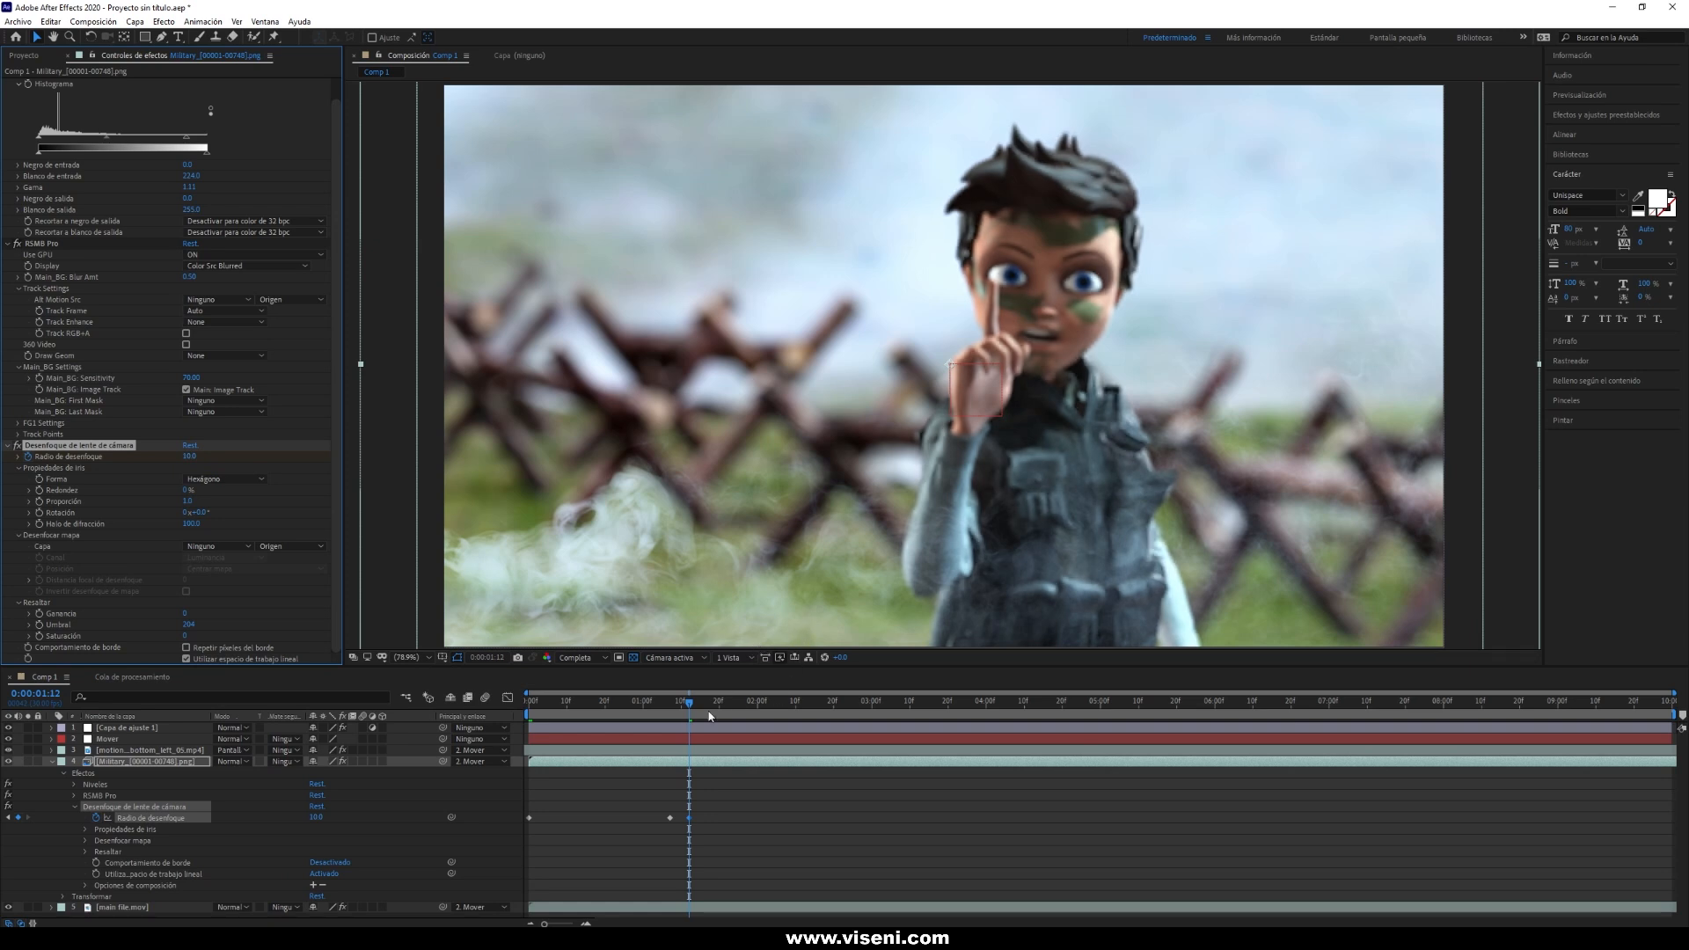
pyautogui.moveTo(691, 706); pyautogui.dragTo(709, 705)
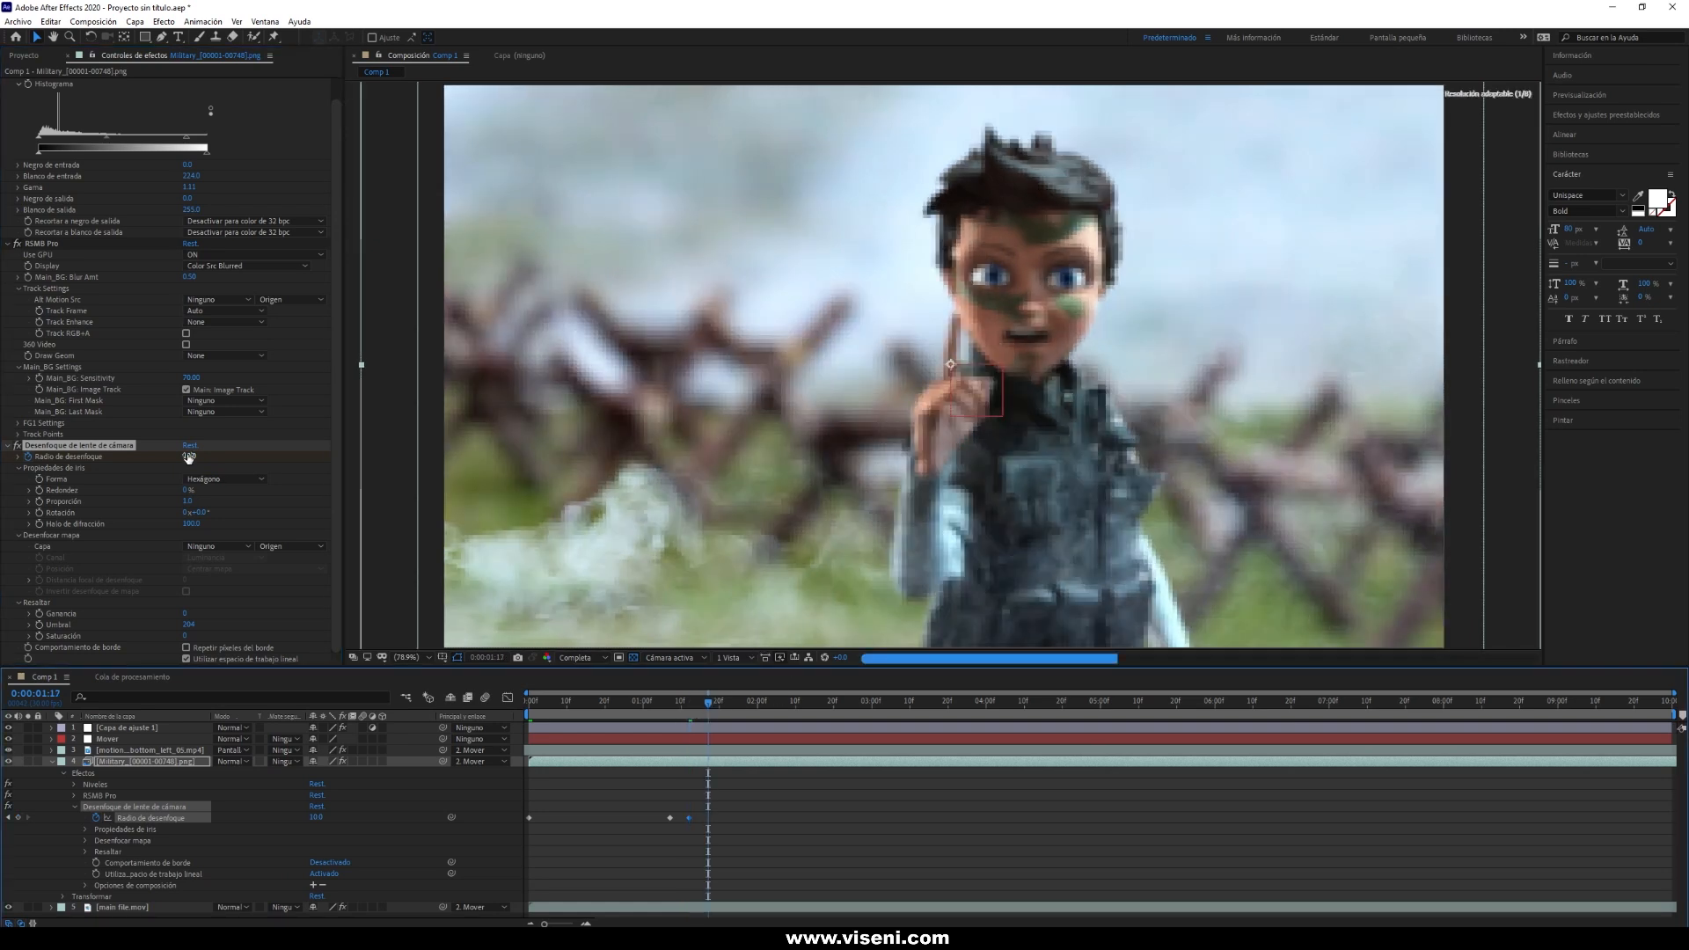
pyautogui.click(196, 467)
pyautogui.write('0')
pyautogui.press('Return')
# Preview the momentary defocus around 0:00:01:12 and increase the blur radius keyframe there to 15.
pyautogui.click(647, 704)
pyautogui.moveTo(648, 704); pyautogui.dragTo(655, 705)
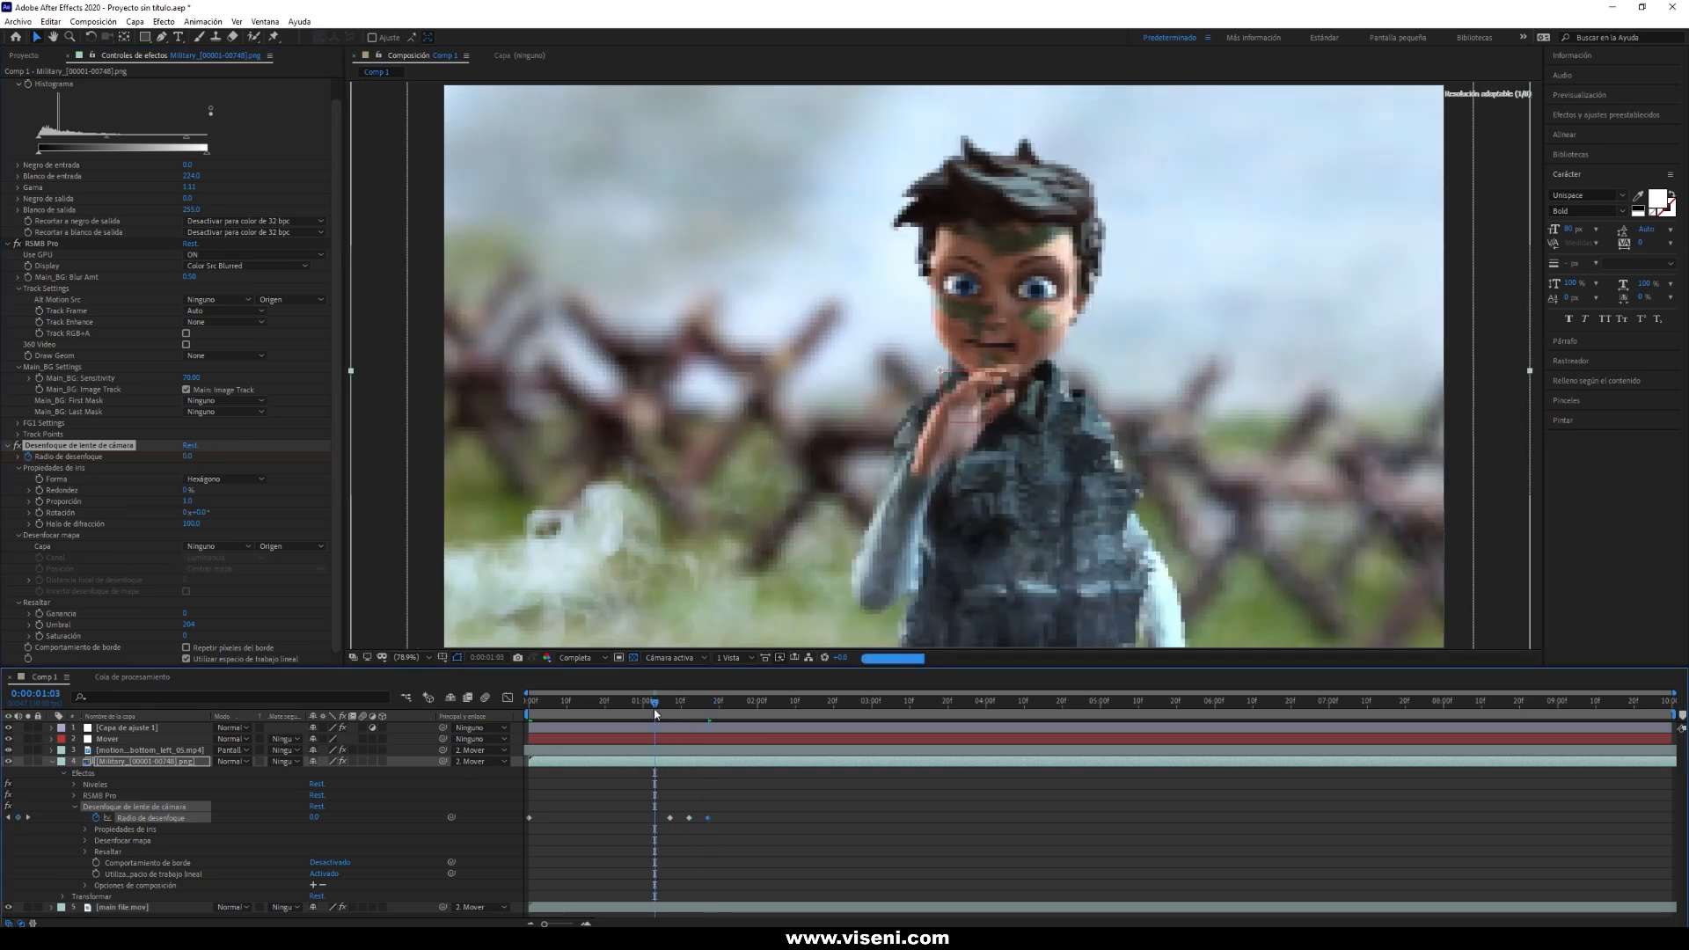
pyautogui.press('space')
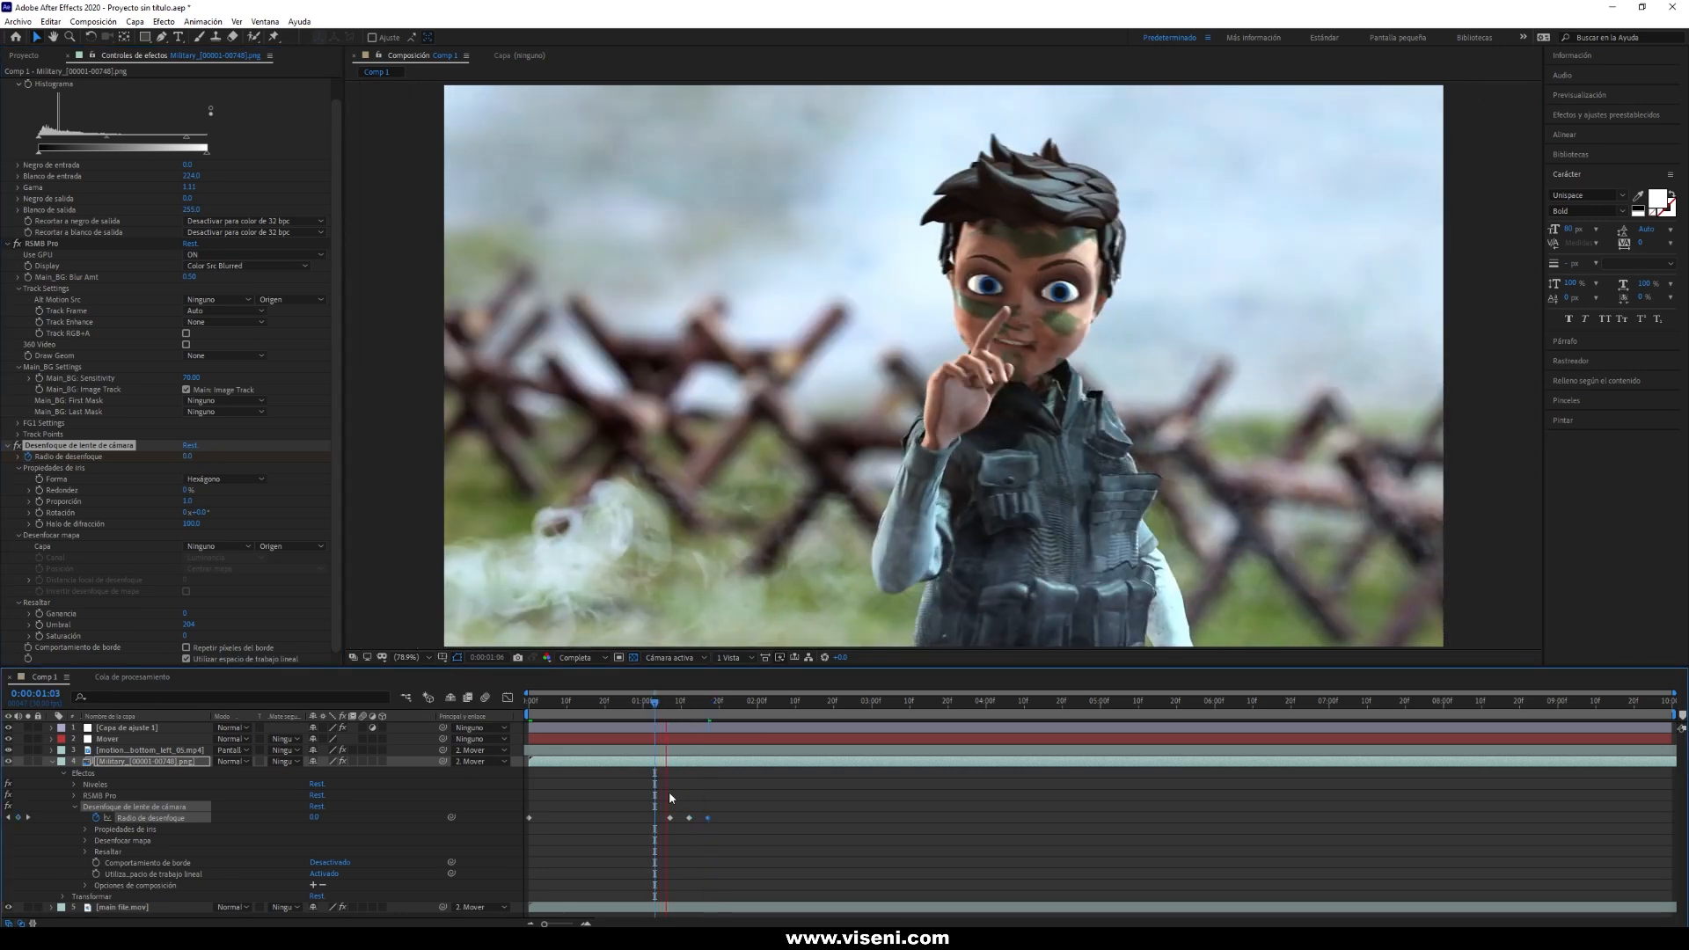
pyautogui.click(616, 703)
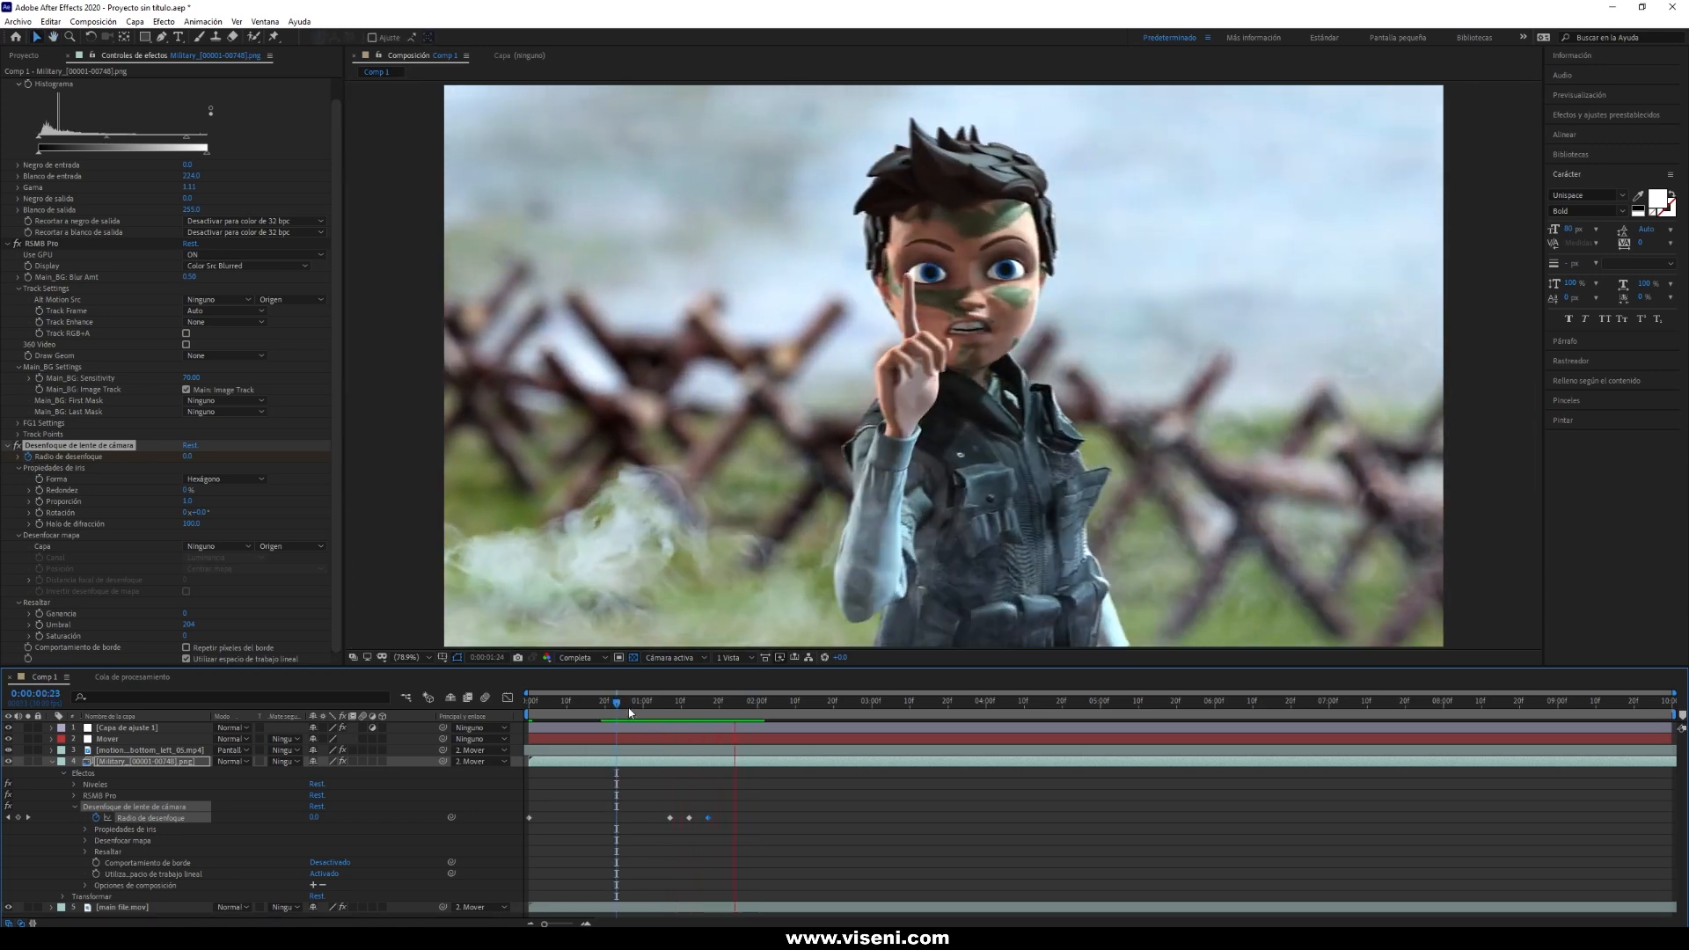
pyautogui.click(628, 706)
pyautogui.press('space')
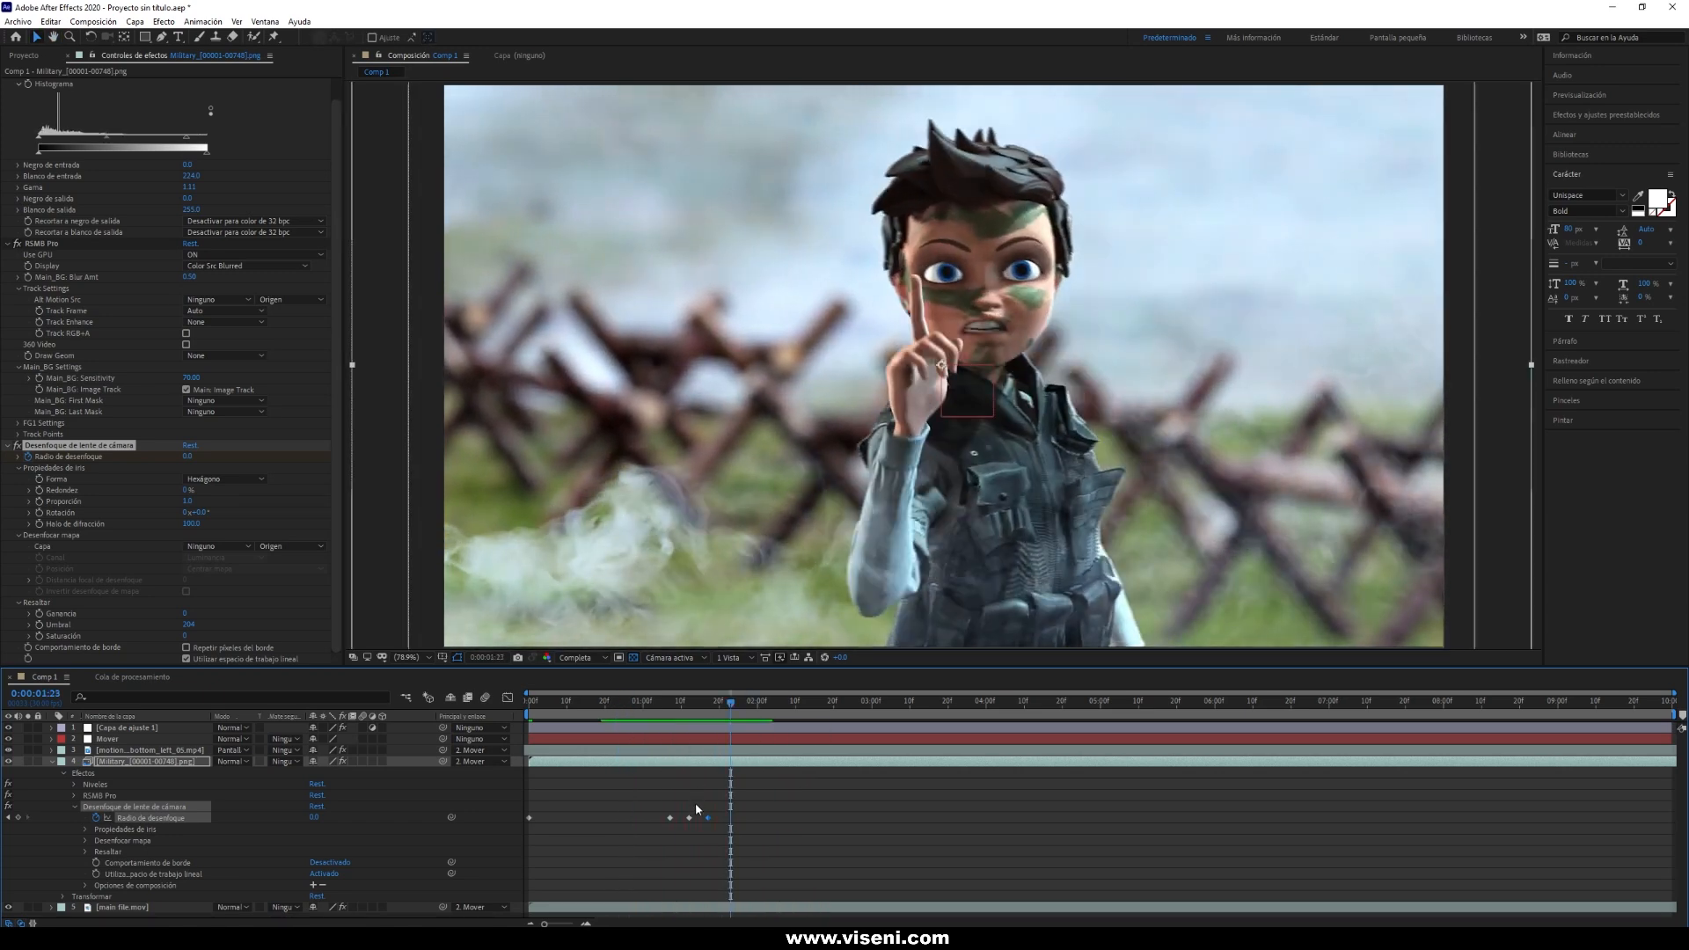
pyautogui.click(694, 709)
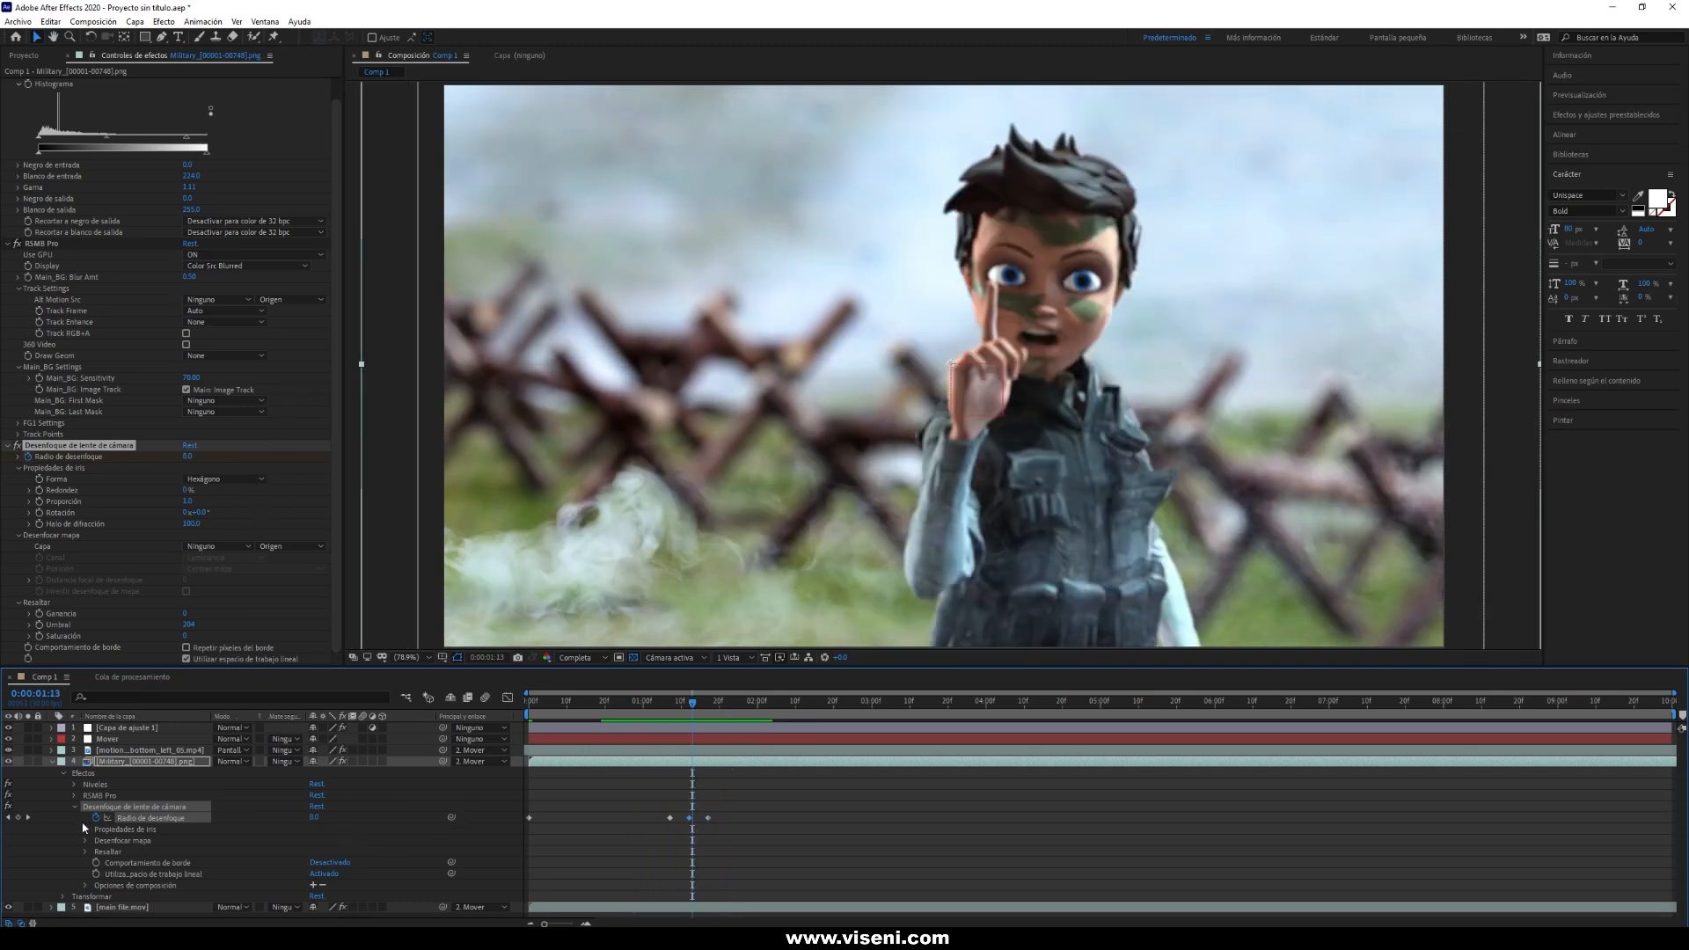
pyautogui.click(8, 818)
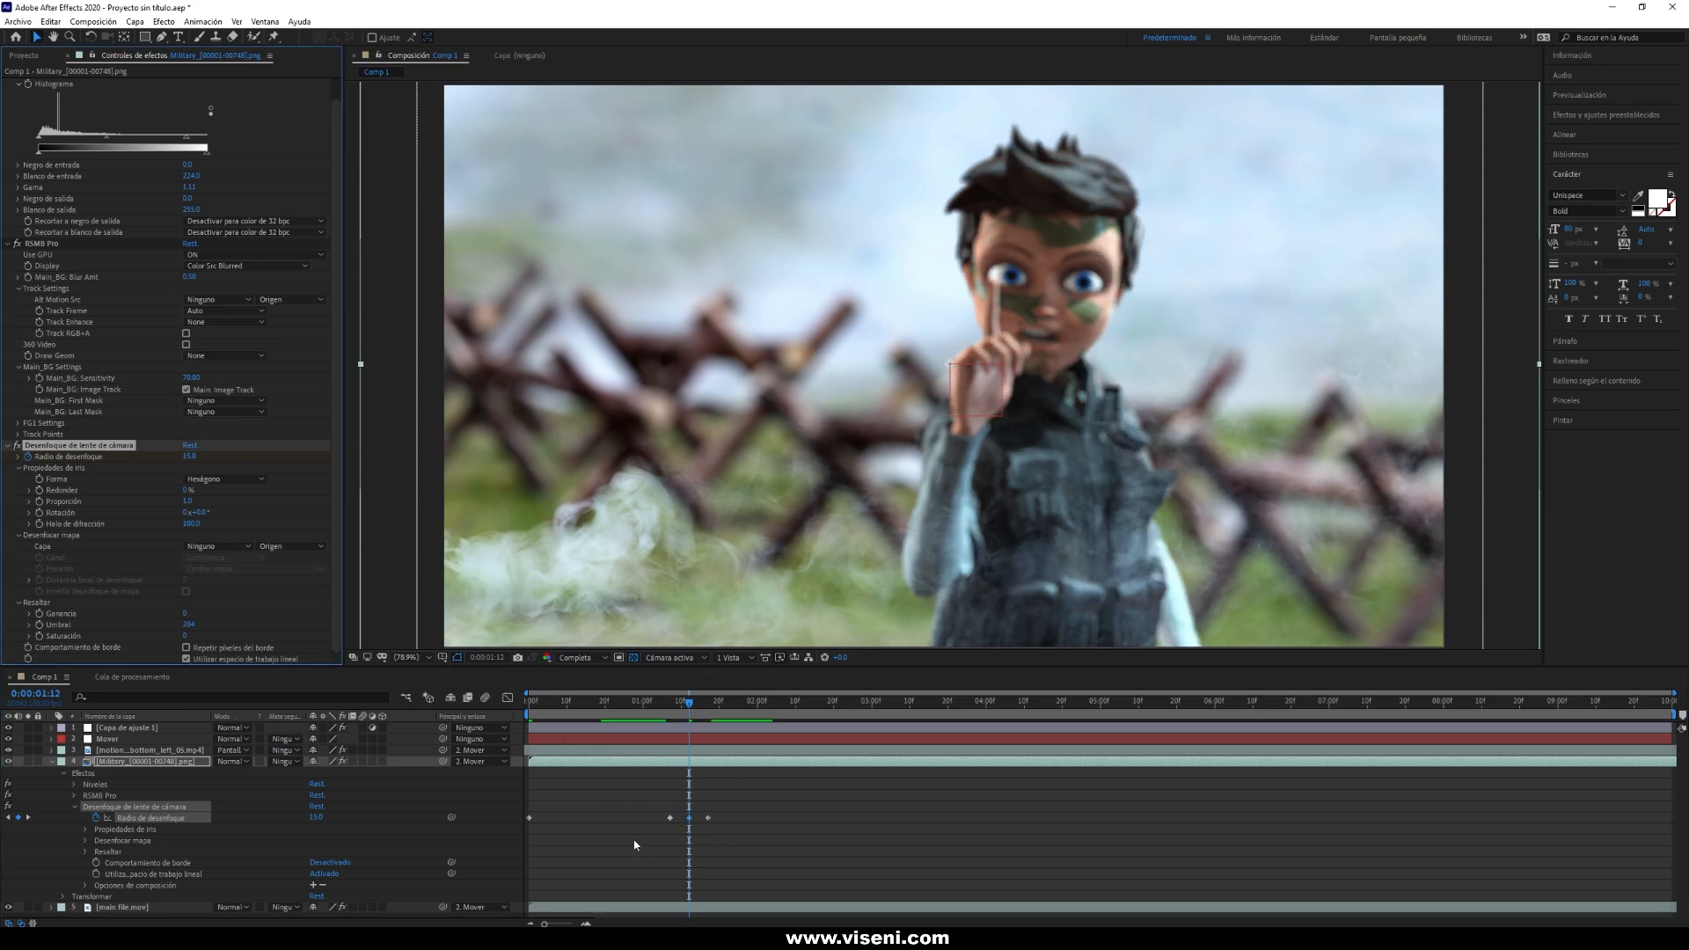
# Copy the three defocus keyframes of the blur radius and paste them at about 3.3, 5.2 and 7.7 seconds.
pyautogui.moveTo(632, 840); pyautogui.dragTo(776, 797)
pyautogui.moveTo(956, 705); pyautogui.dragTo(1407, 711)
pyautogui.hotkey('ctrl', 'v')
pyautogui.hotkey('ctrl', 'v')
pyautogui.hotkey('ctrl', 'v')
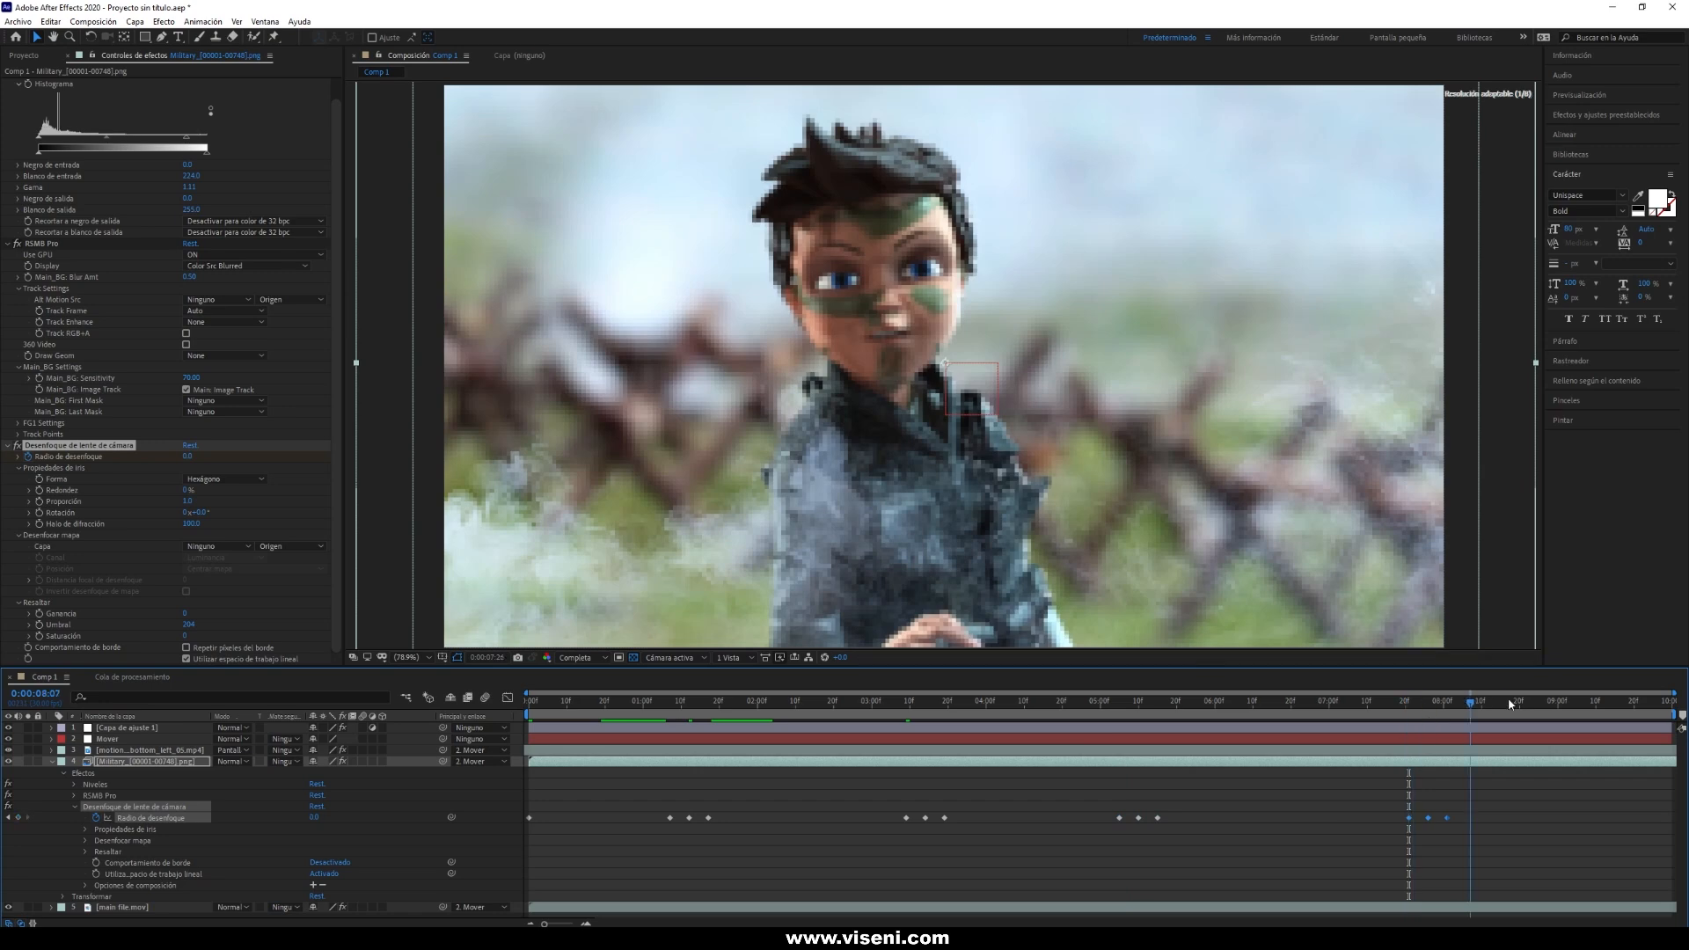
# Shift the three pasted defocus keyframe groups later, starting at about 3.4, 5.7 and 8.1 seconds, and preview from the first frame.
pyautogui.click(910, 701)
pyautogui.moveTo(867, 825); pyautogui.dragTo(1169, 818)
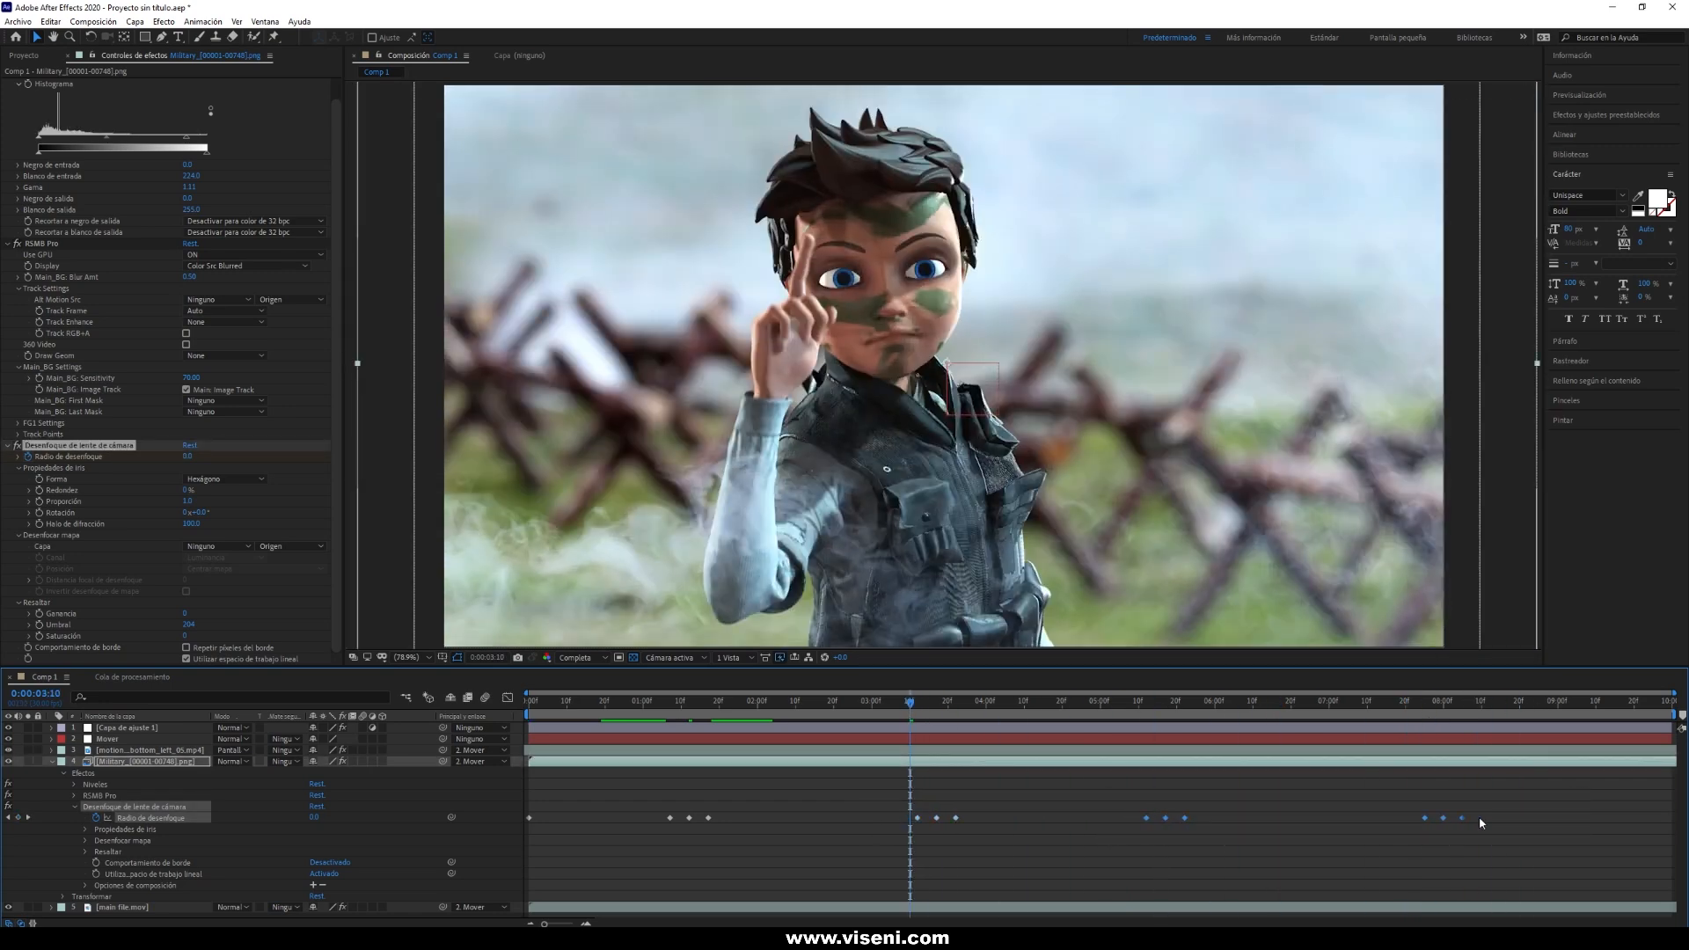
pyautogui.press('Home')
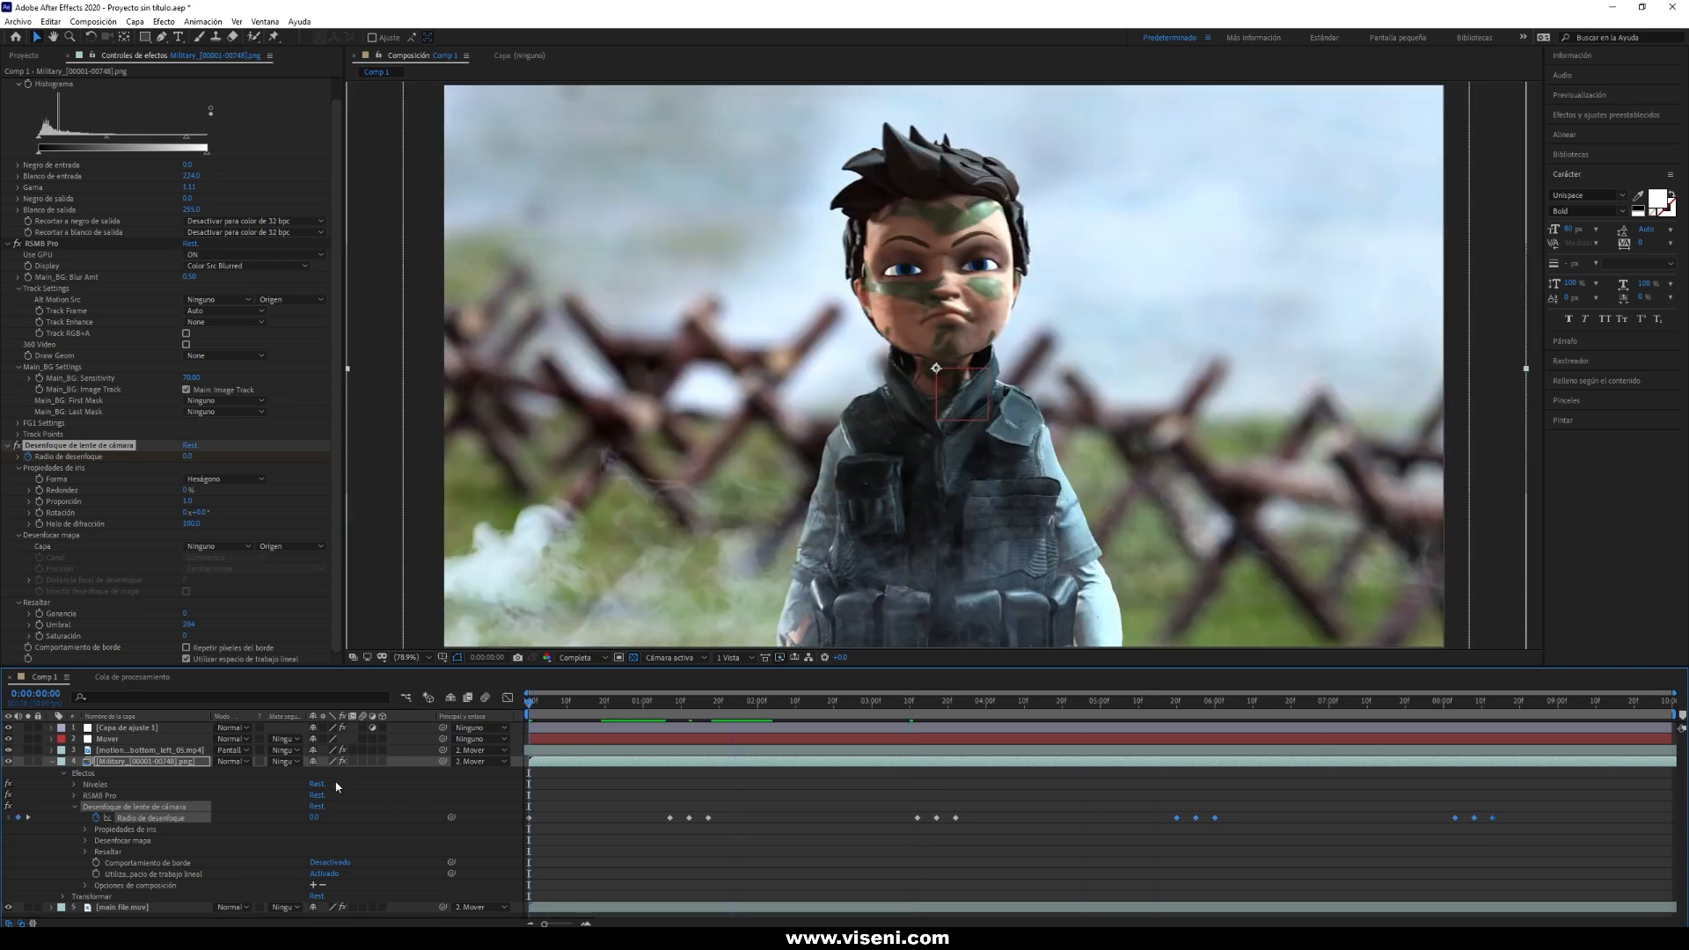
pyautogui.press('space')
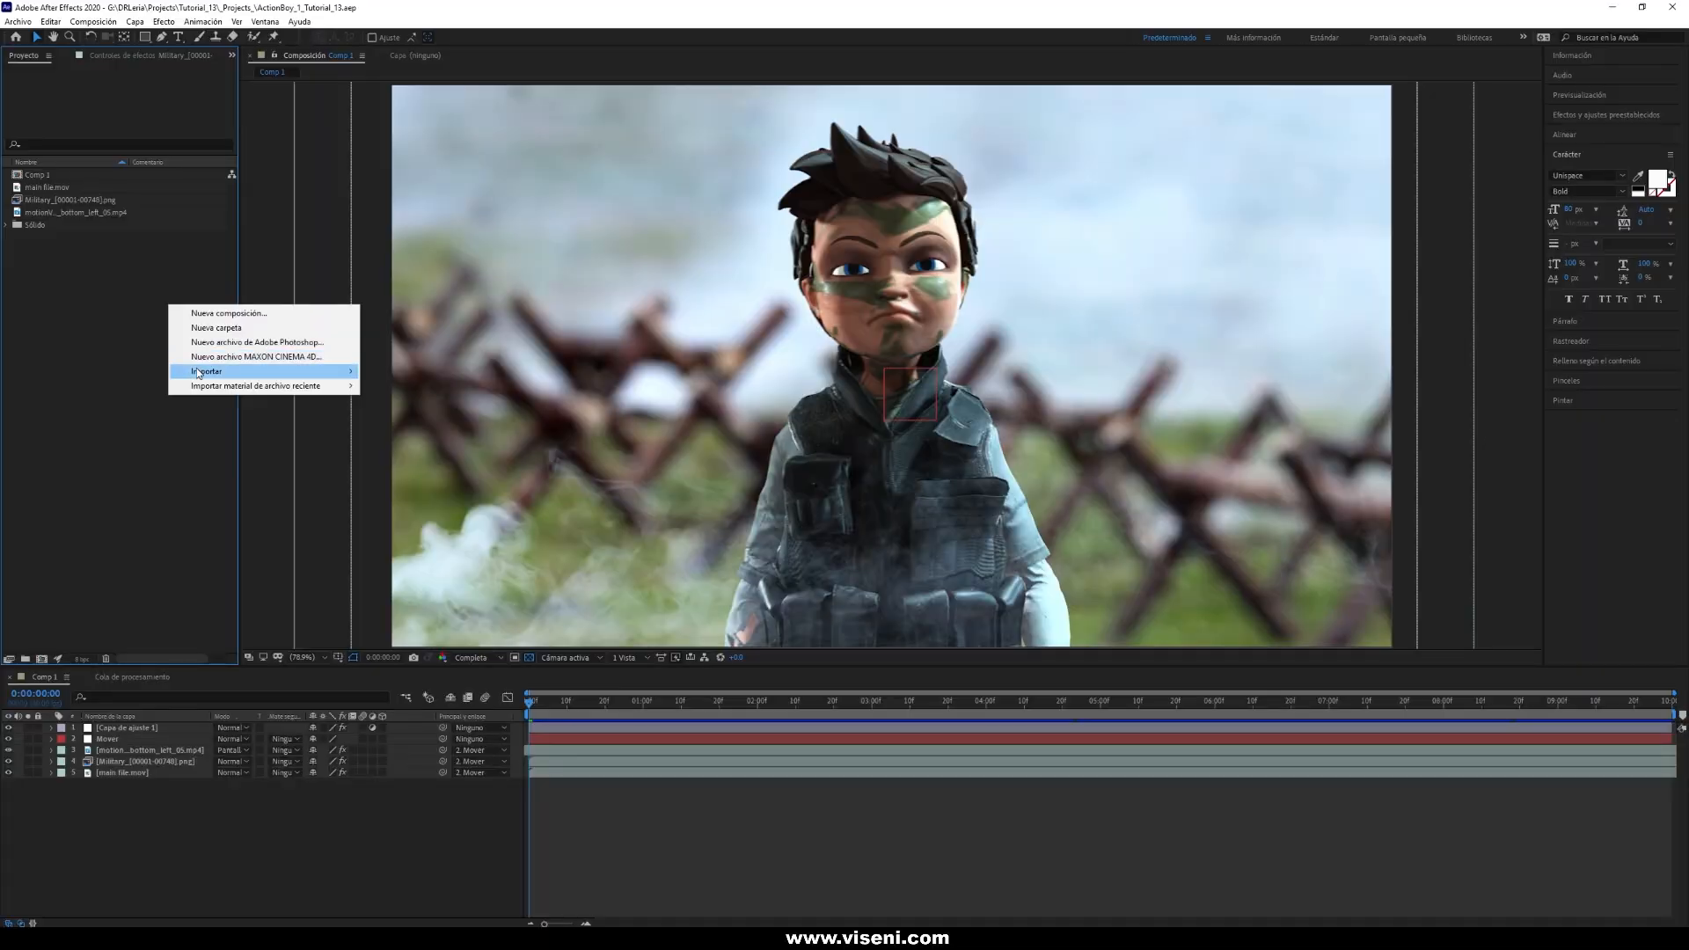
# Import mDust_004.mov into the project and add it to Comp 1 as the uppermost layer, starting at the first frame.
pyautogui.moveTo(203, 370)
pyautogui.click(437, 370)
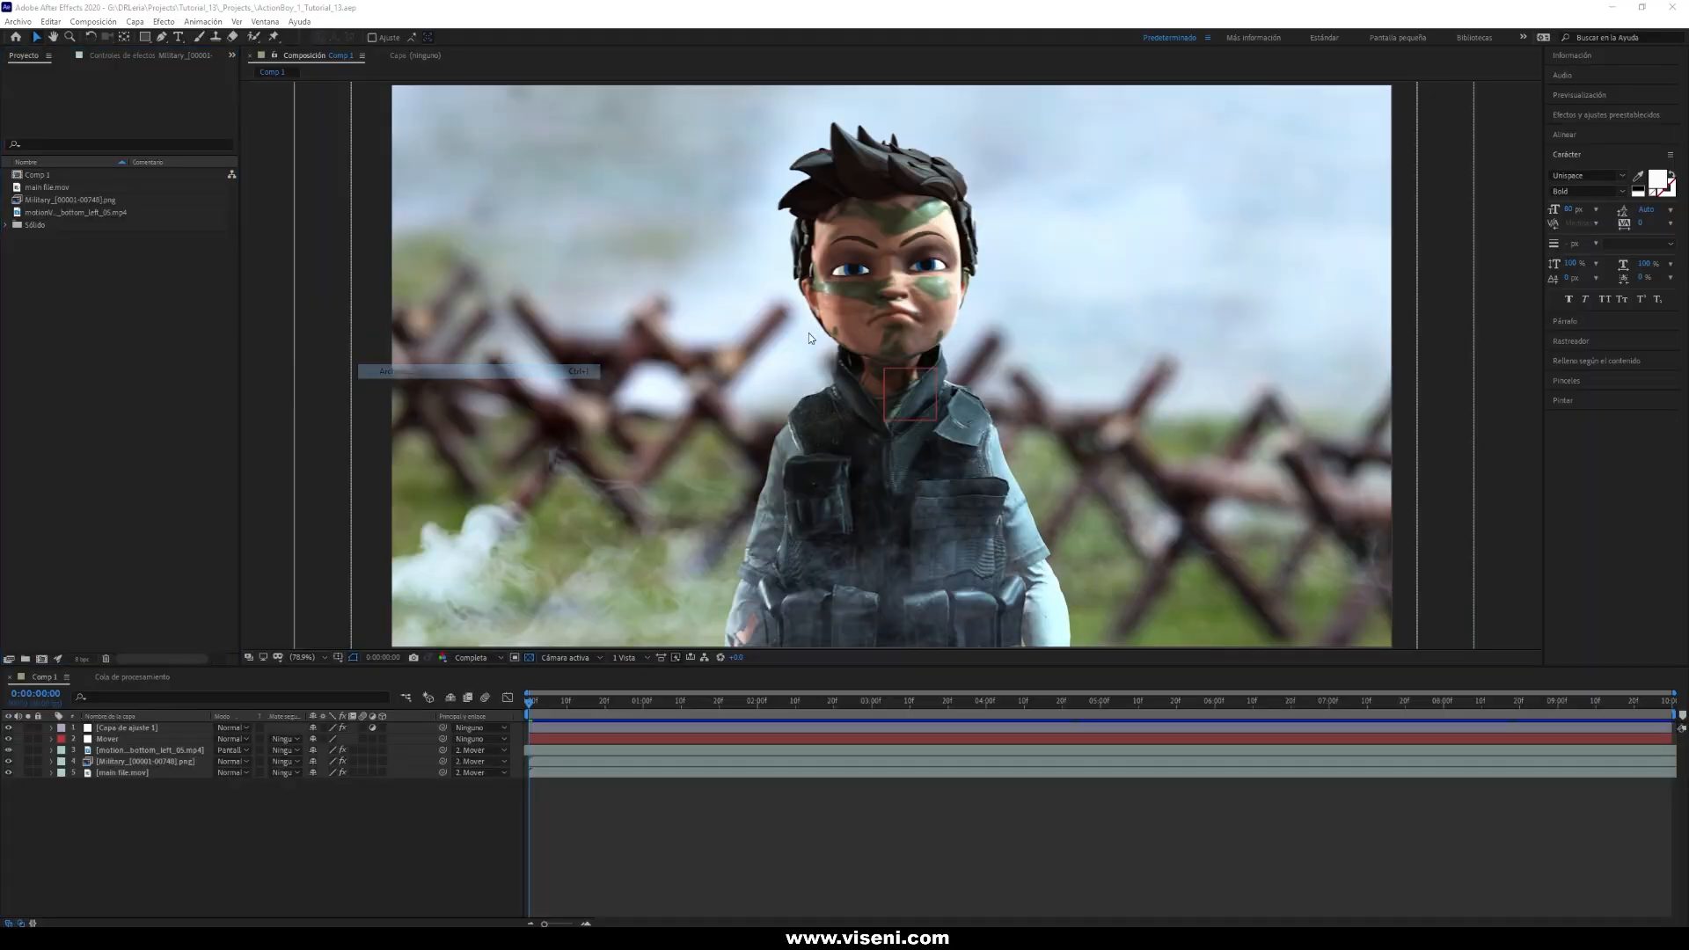
pyautogui.doubleClick(1094, 245)
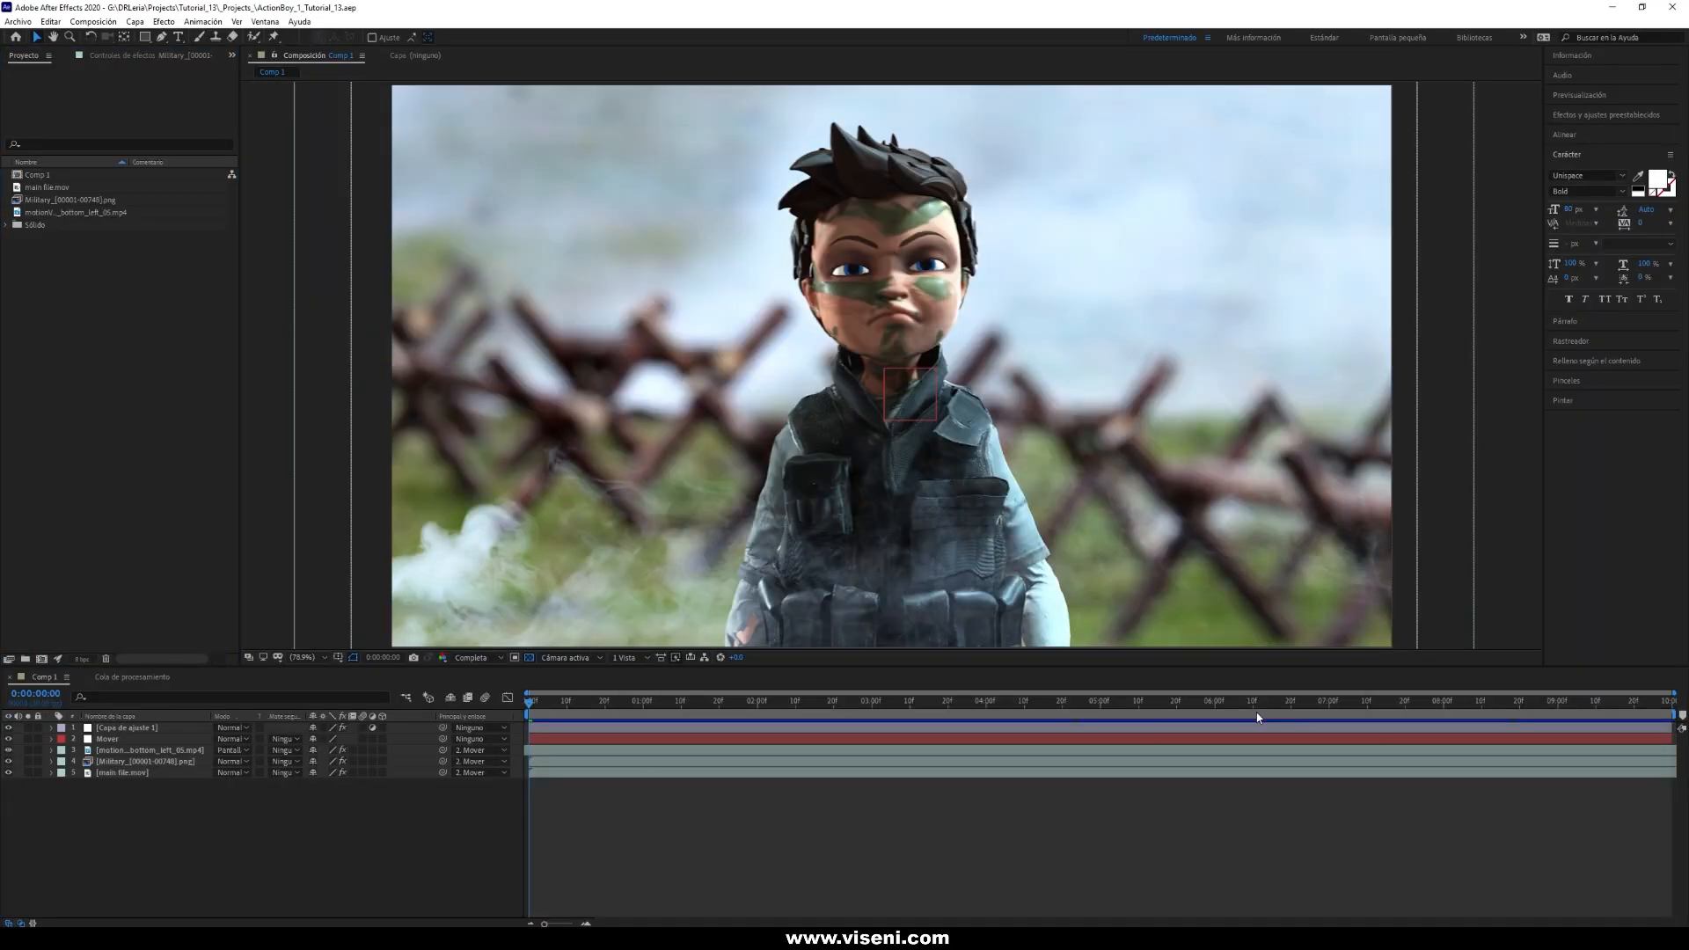
pyautogui.moveTo(145, 379); pyautogui.dragTo(238, 724)
pyautogui.moveTo(533, 702)
pyautogui.mouseDown()
pyautogui.moveTo(1257, 712)
pyautogui.moveTo(526, 704)
pyautogui.mouseUp()
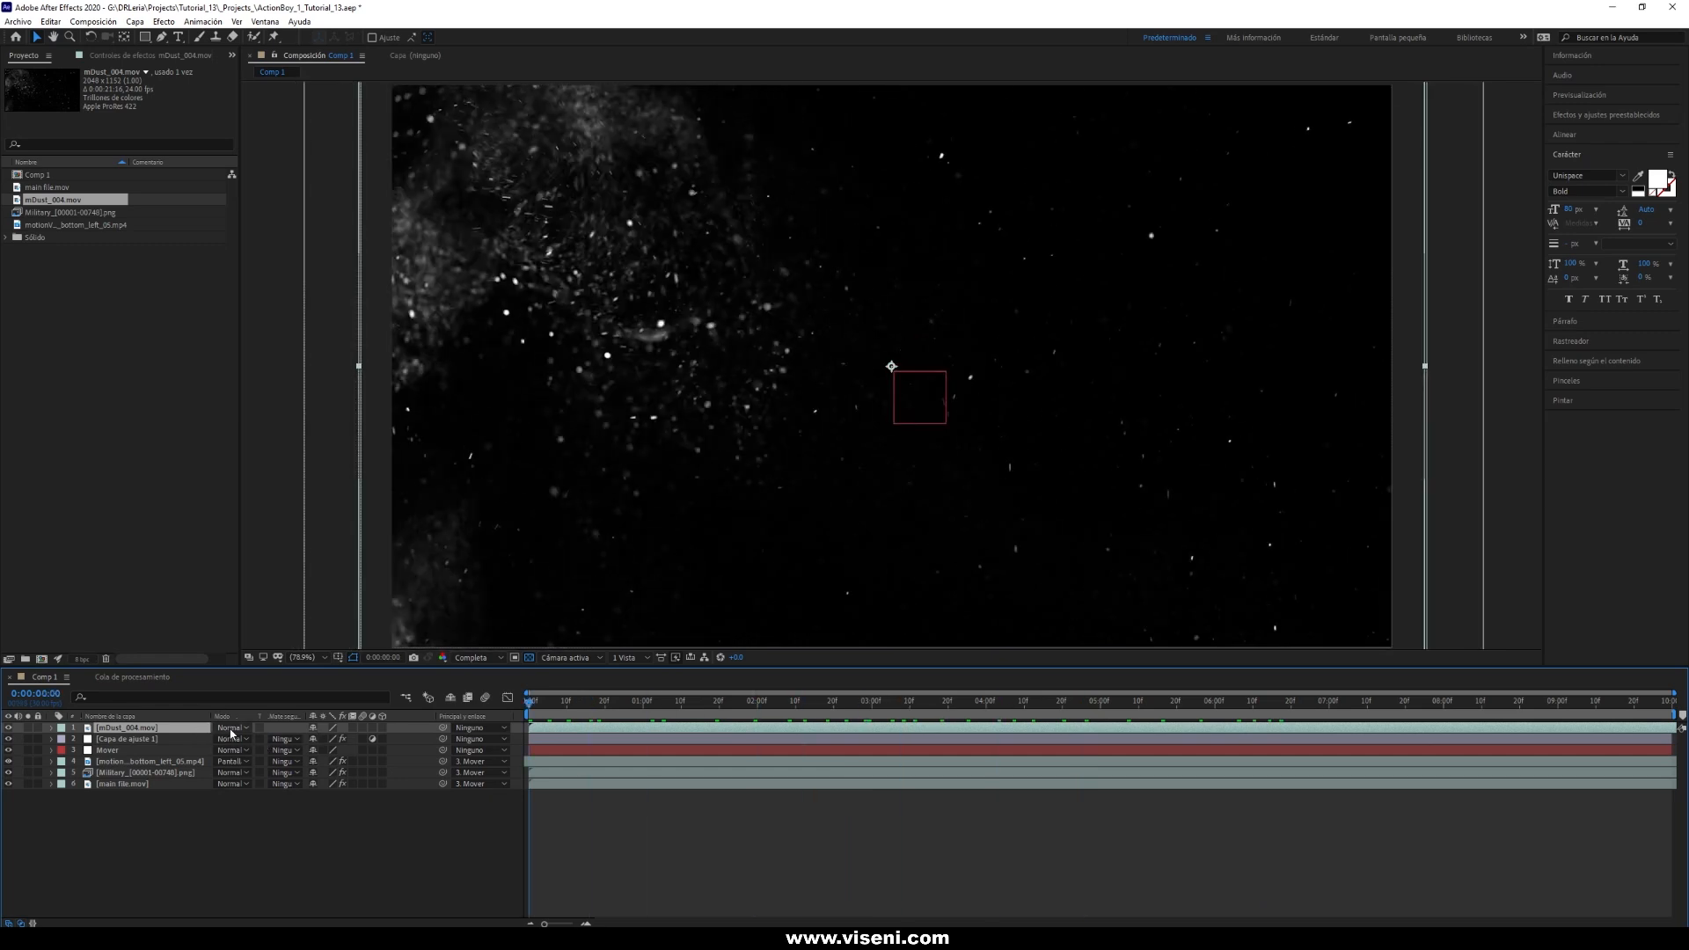
# Place the mDust_004.mov layer directly below Mover, set its blending mode to Pantalla and preview the dust.
pyautogui.moveTo(231, 733); pyautogui.dragTo(233, 754)
pyautogui.click(232, 751)
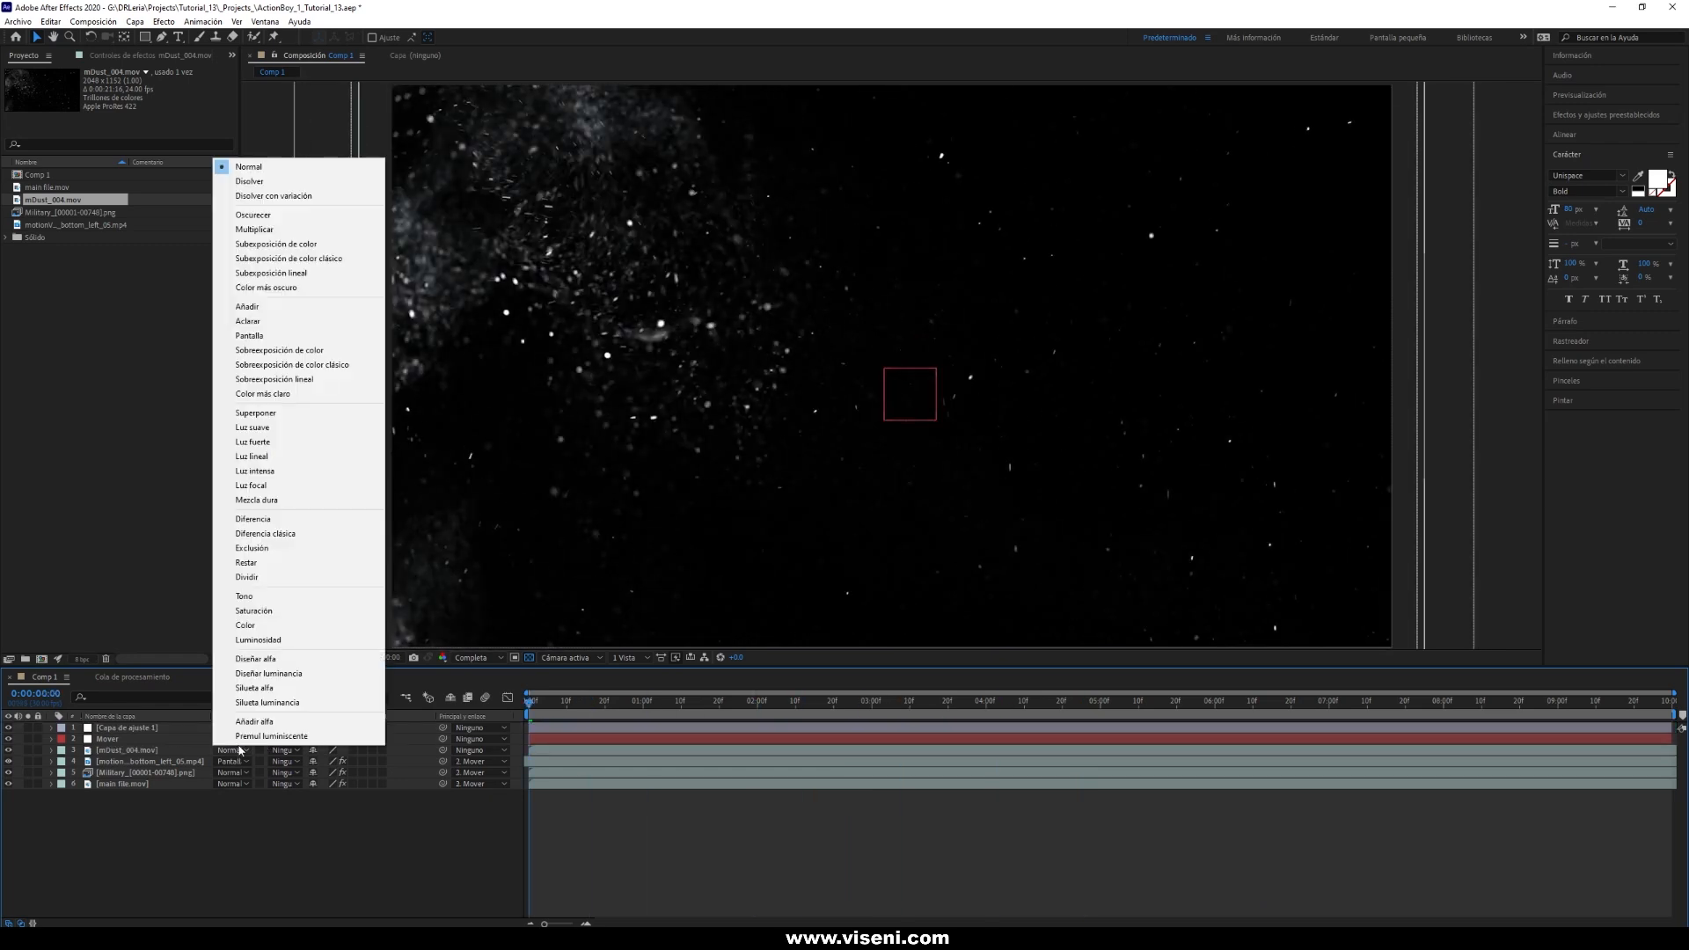
pyautogui.click(281, 336)
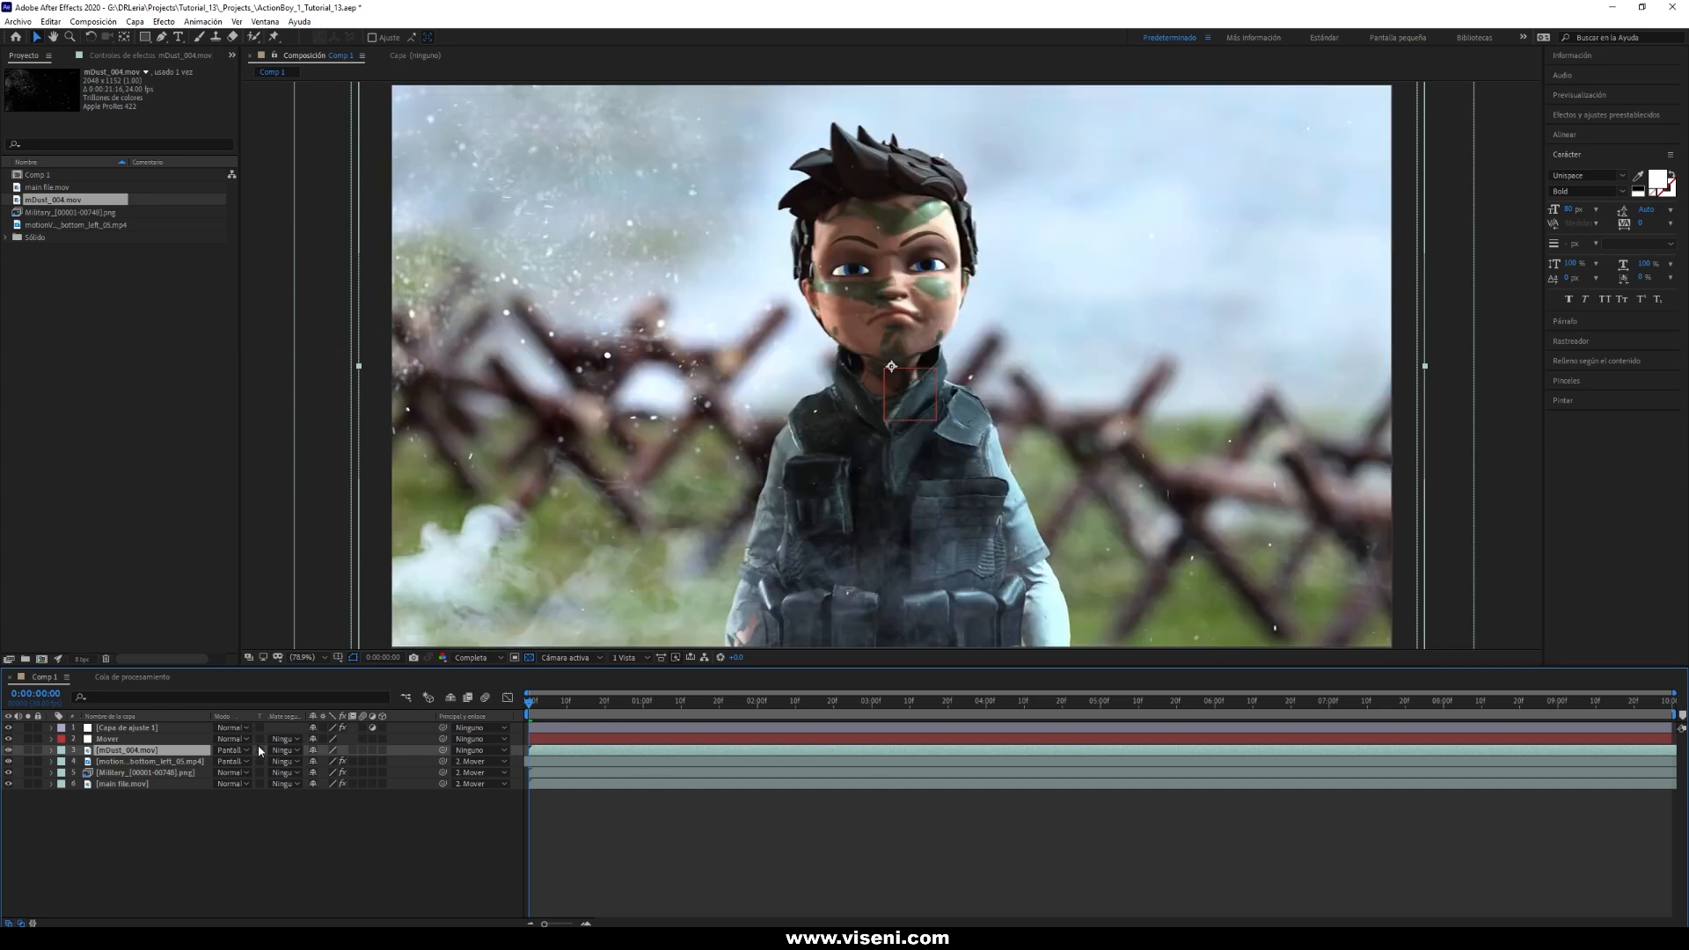
pyautogui.press('space')
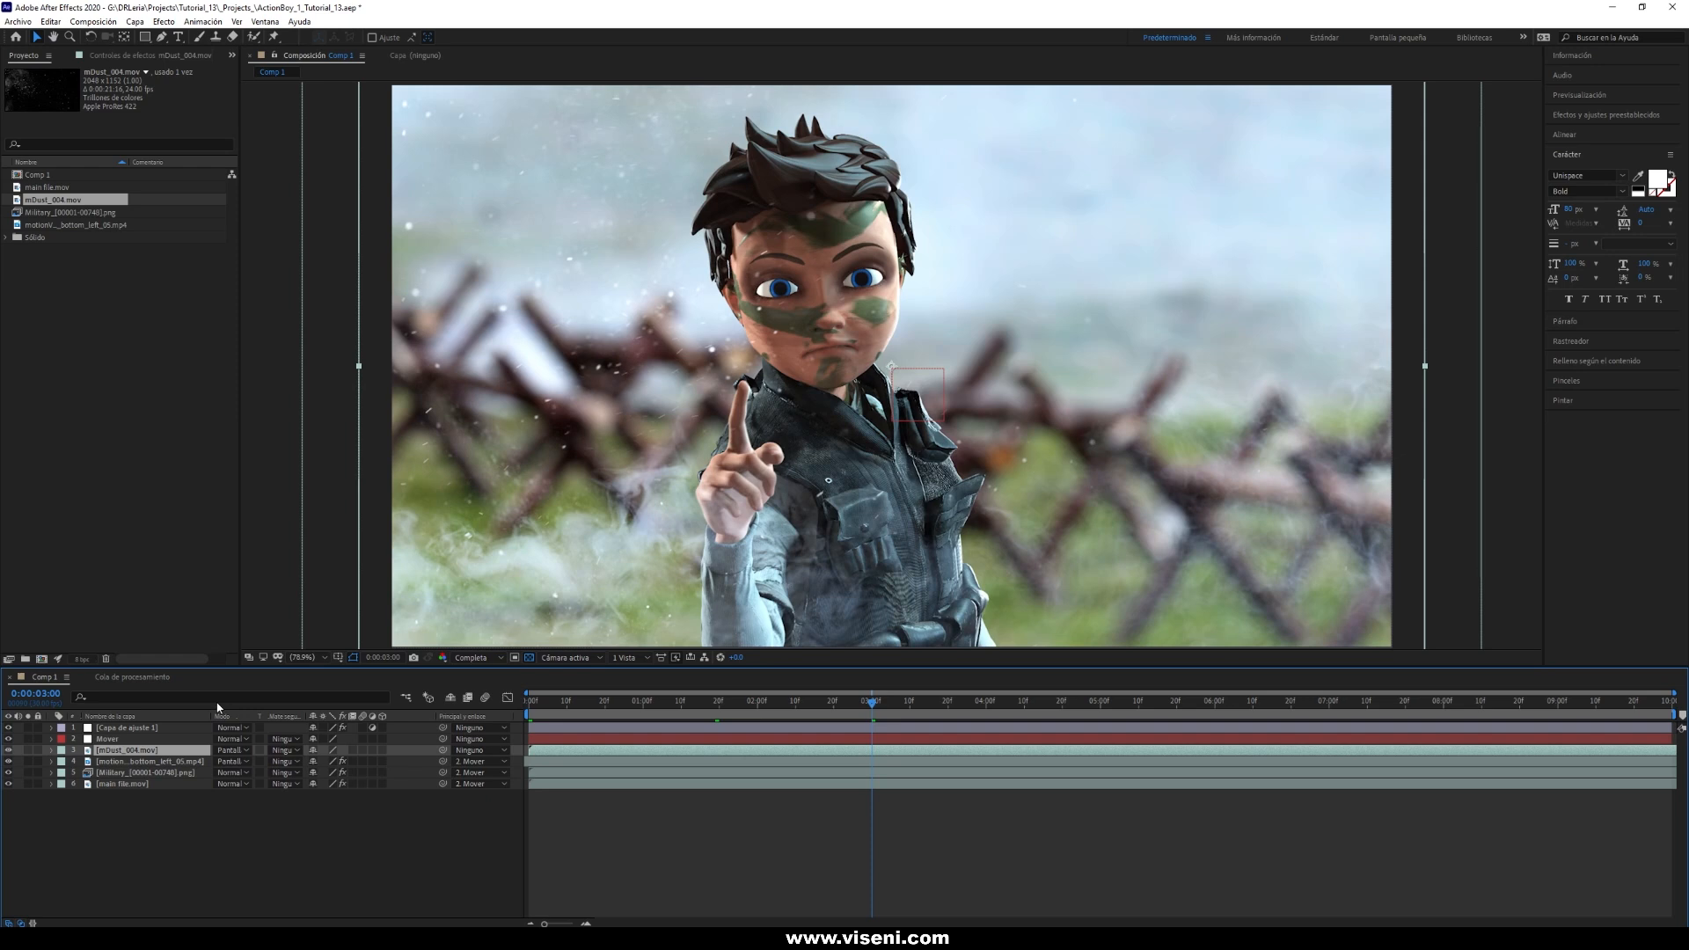
# Lower the mDust_004.mov layer's opacity to about 78% and return to the first frame.
pyautogui.press('t')
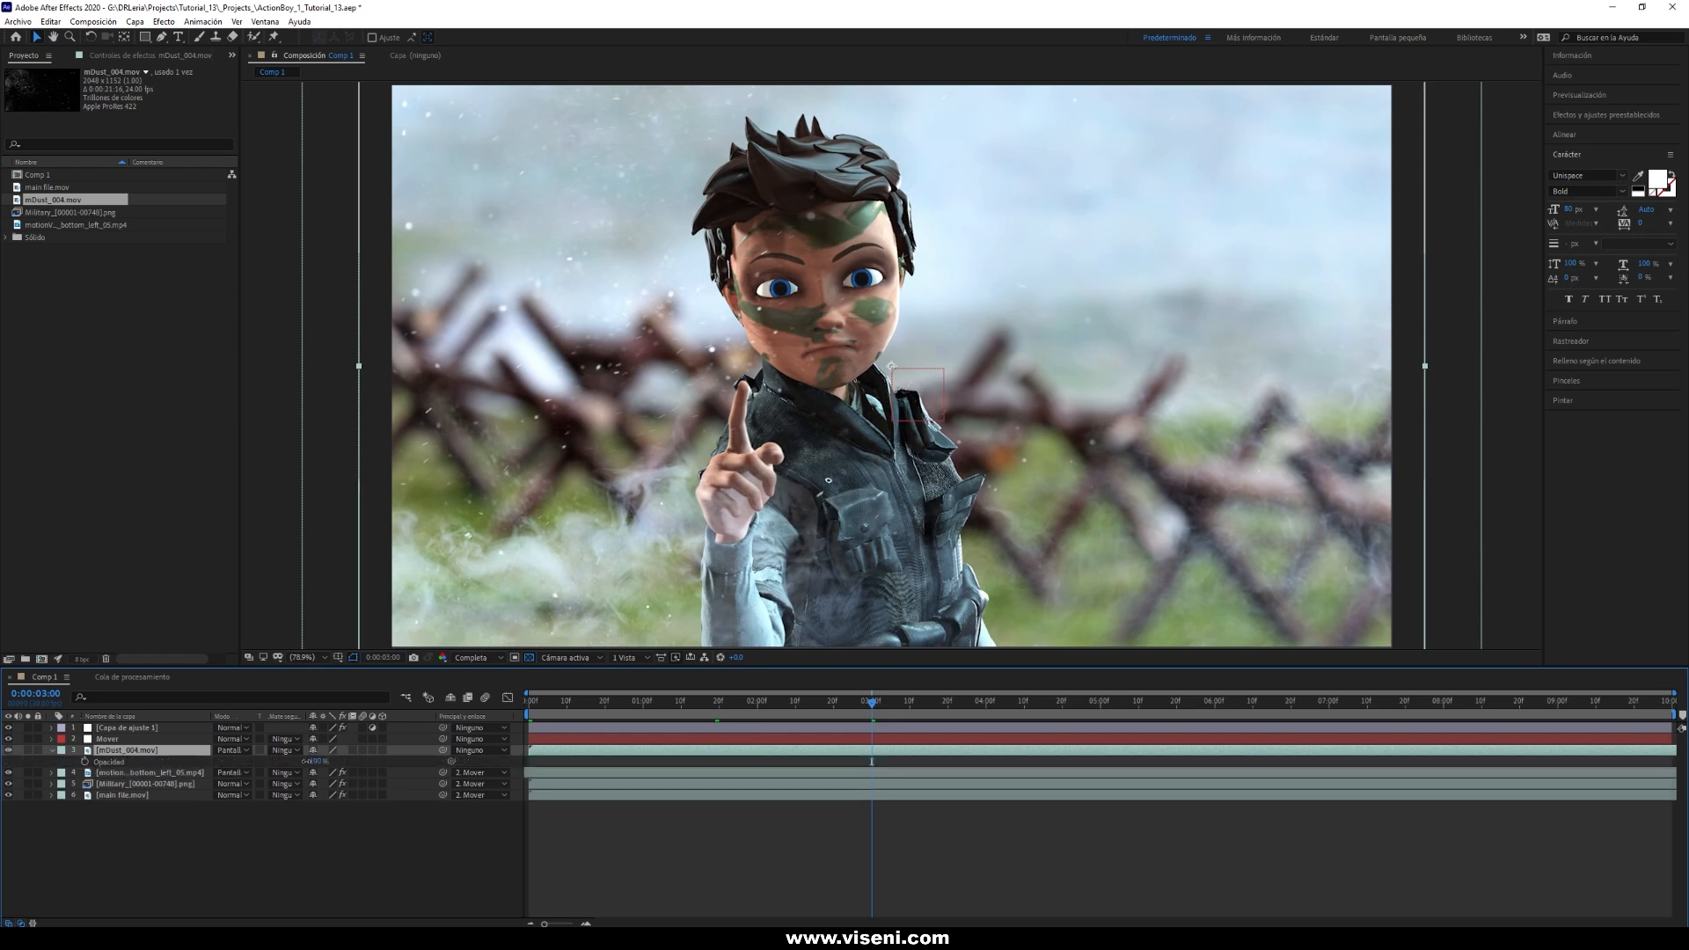
pyautogui.moveTo(314, 761); pyautogui.dragTo(286, 761)
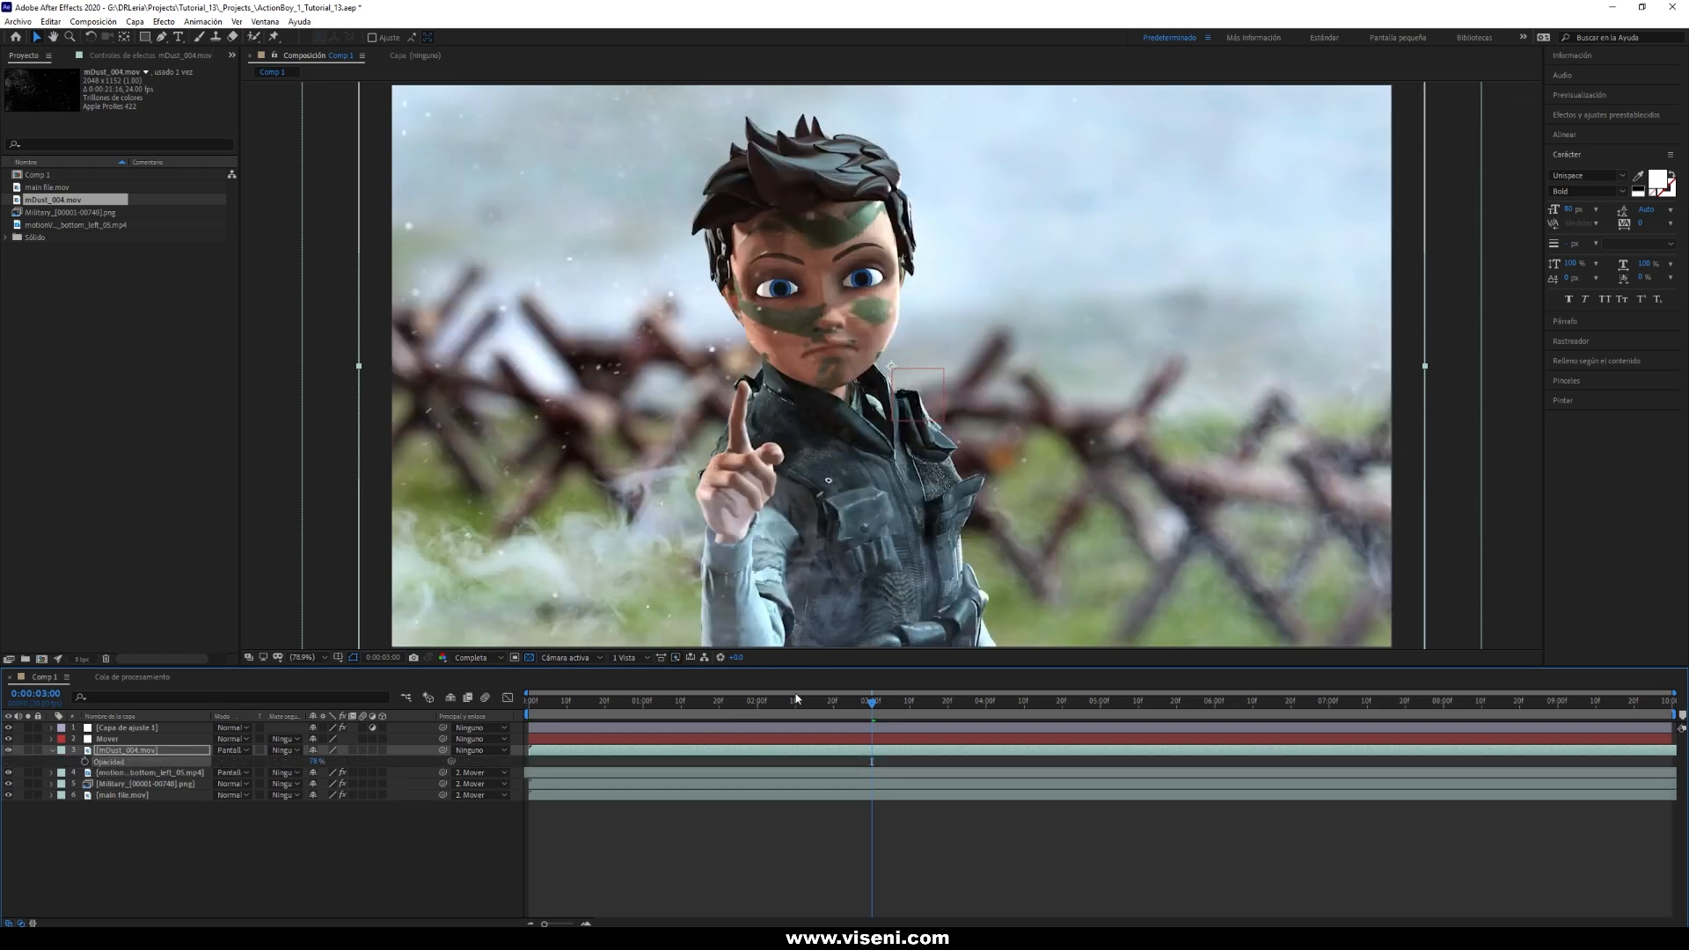
pyautogui.moveTo(772, 705); pyautogui.dragTo(452, 701)
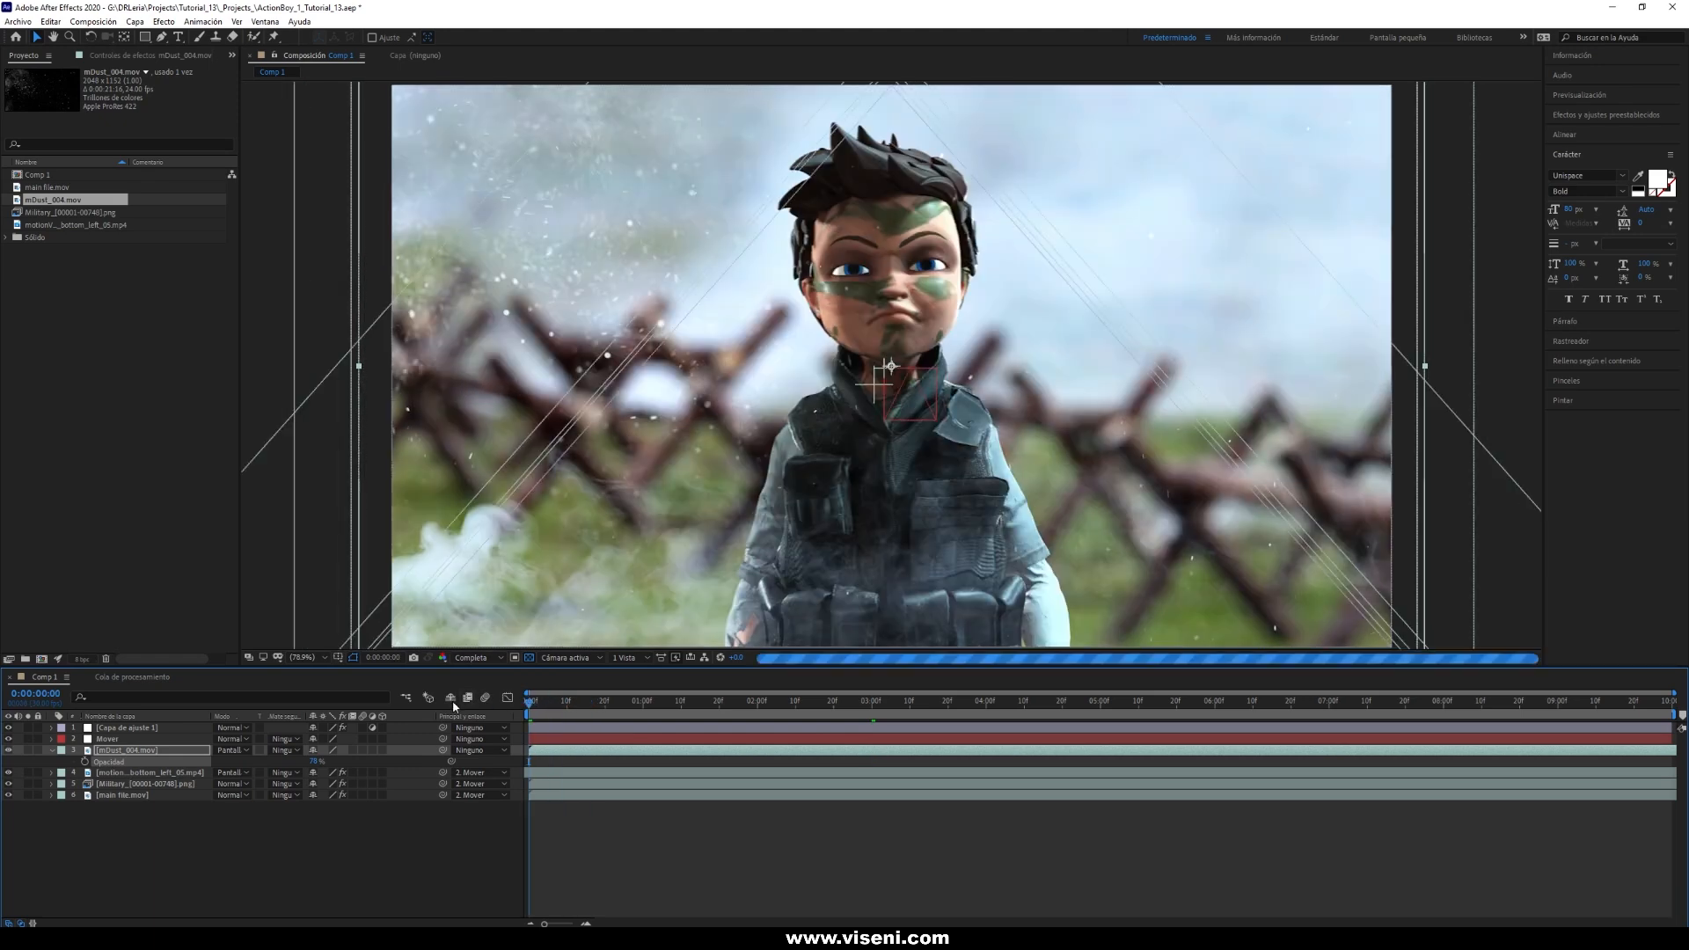